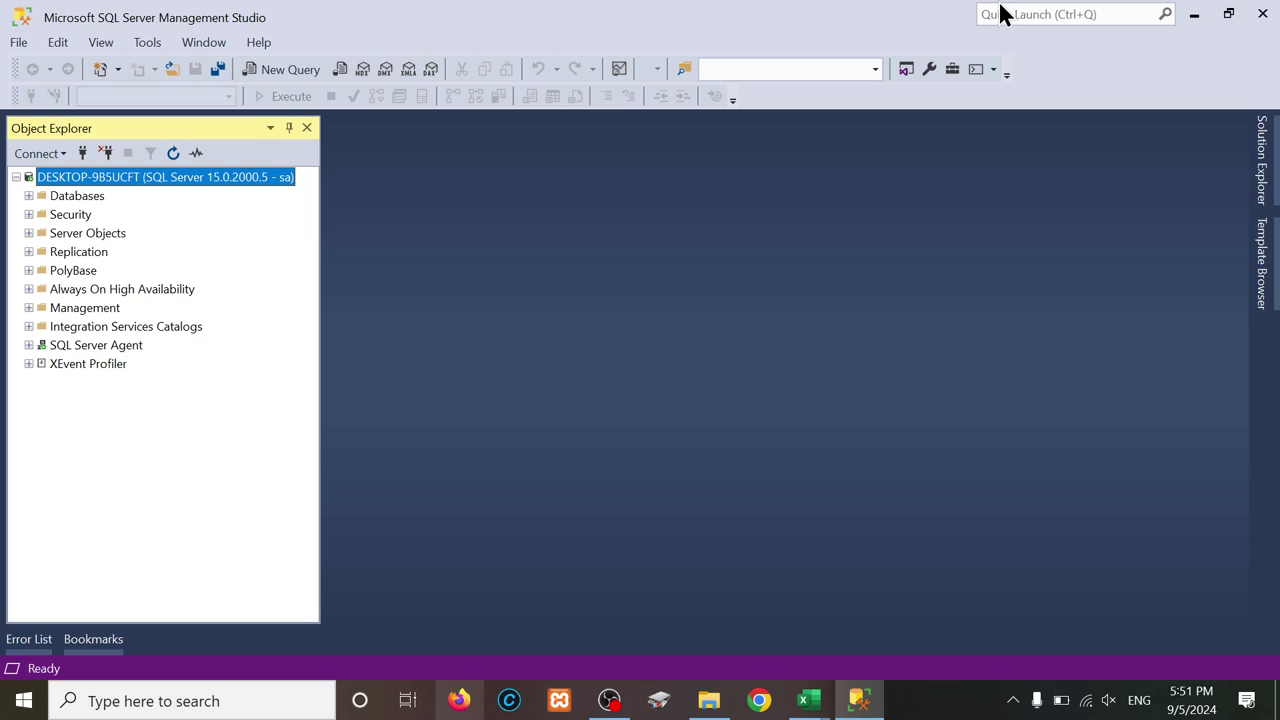
Step: Launch the SQL Server 2019 Master Data Services Configuration Manager from the Microsoft SQL Server 2019 program group
{"action": "left_click", "coordinate": [27, 705]}
{"action": "scroll", "coordinate": [159, 466], "scroll_direction": "down", "scroll_amount": 15}
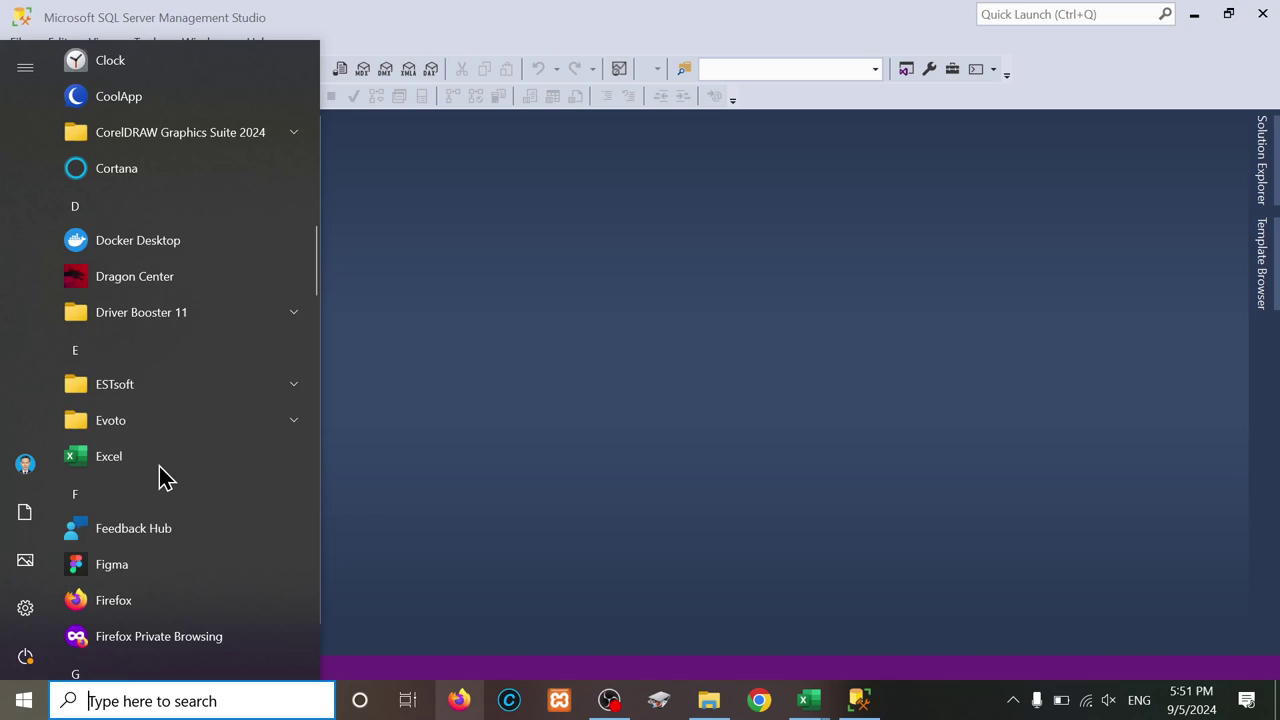
{"action": "scroll", "coordinate": [165, 477], "scroll_direction": "up", "scroll_amount": 3}
{"action": "scroll", "coordinate": [165, 477], "scroll_direction": "down", "scroll_amount": 15}
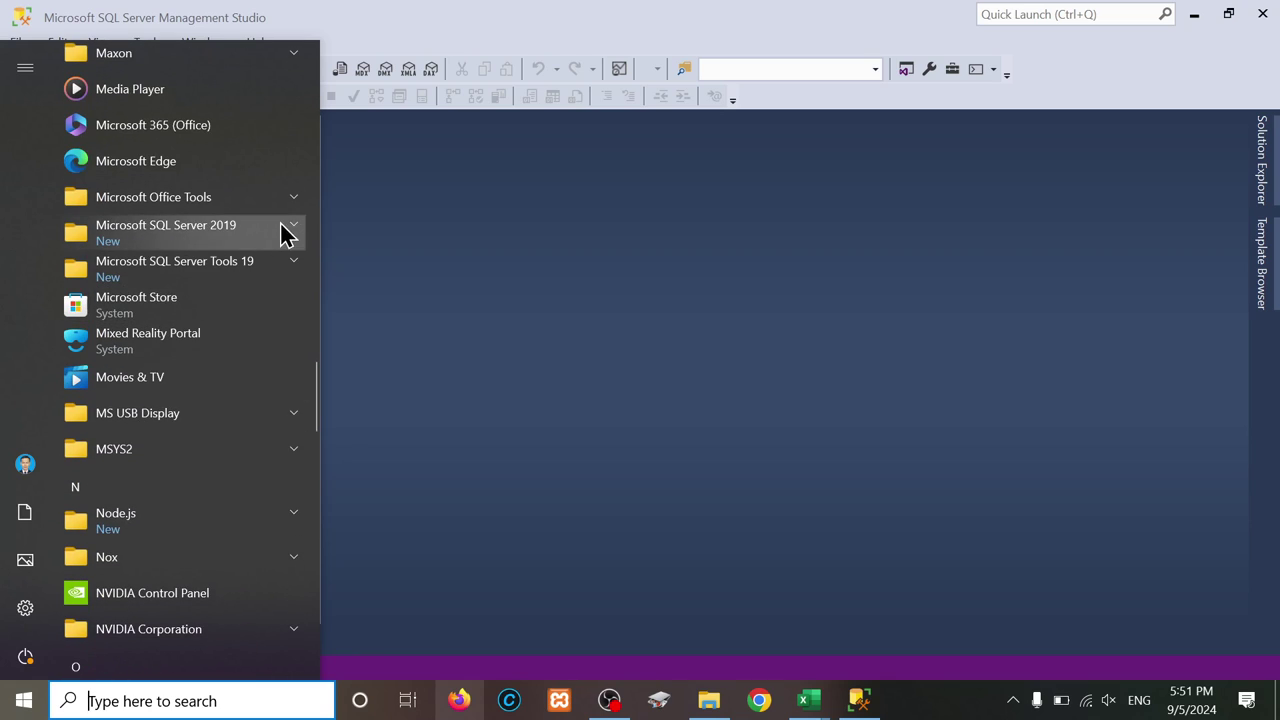
{"action": "left_click", "coordinate": [288, 238]}
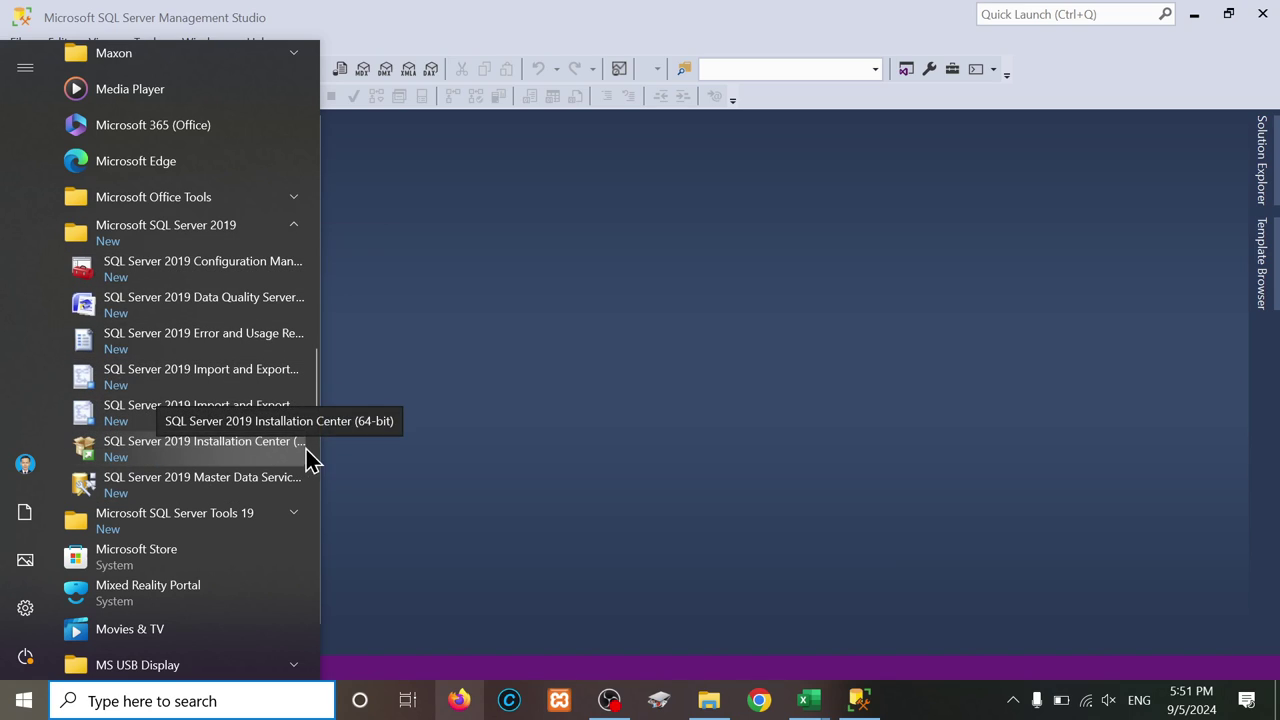
{"action": "left_click_drag", "start_coordinate": [329, 434], "coordinate": [320, 440]}
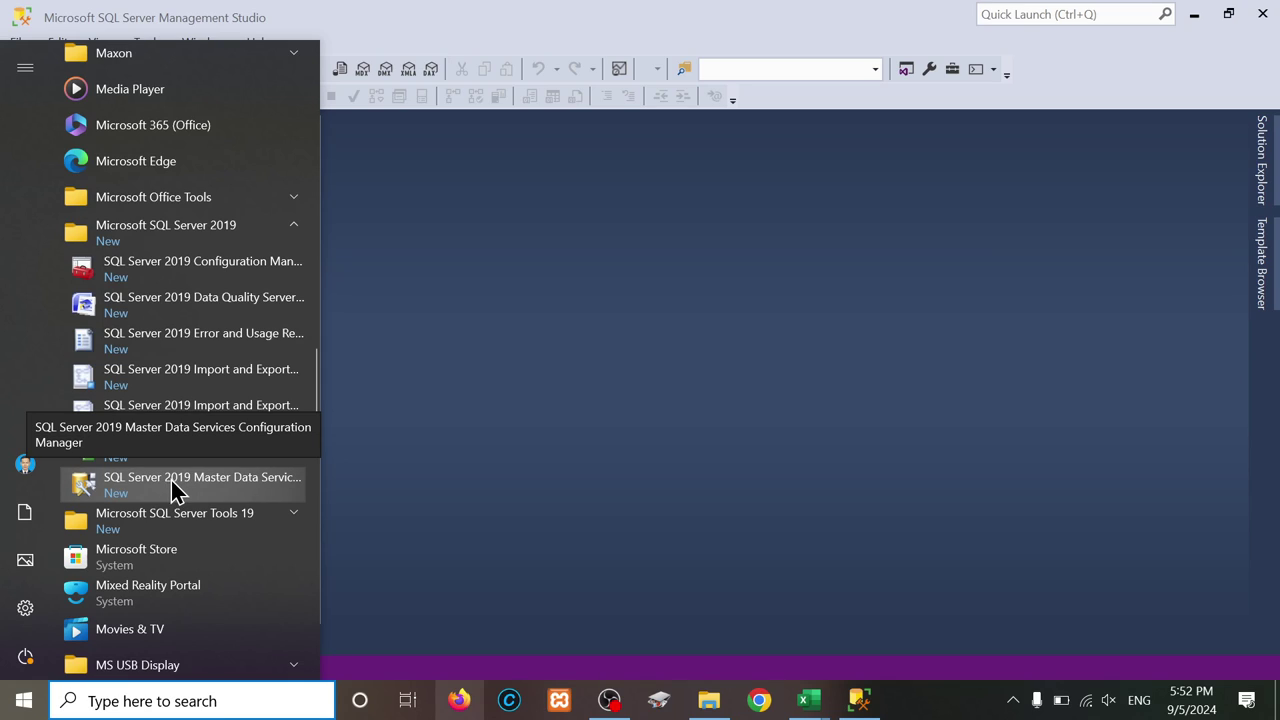
{"action": "left_click", "coordinate": [261, 480]}
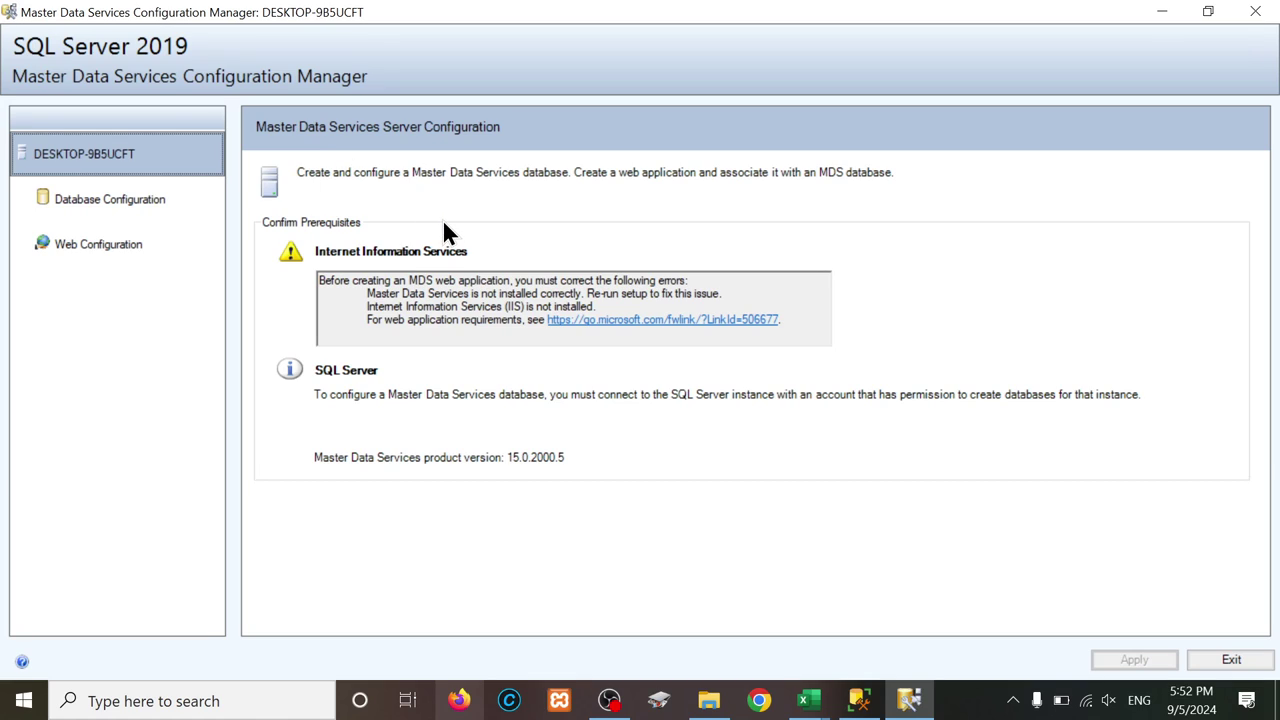
Step: Look through the Database Configuration settings and try to open Web Configuration, ignoring any error
{"action": "left_click", "coordinate": [106, 208]}
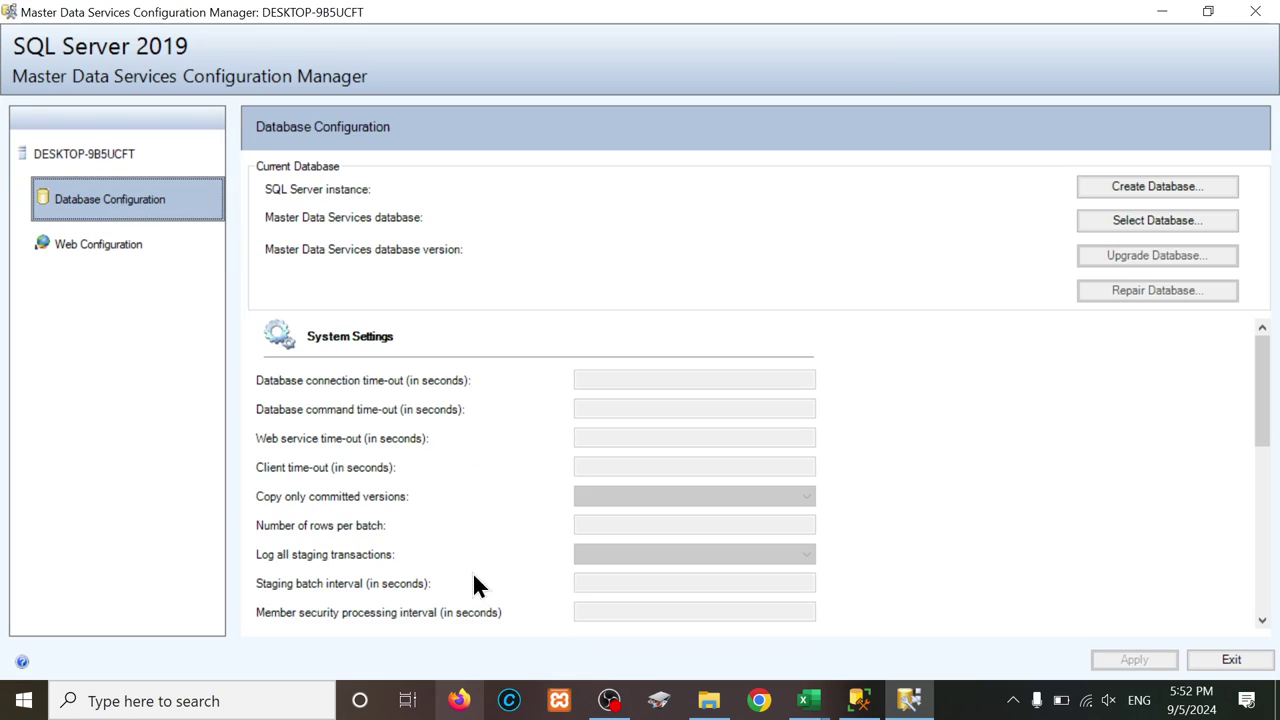
{"action": "scroll", "coordinate": [541, 392], "scroll_direction": "down", "scroll_amount": 5}
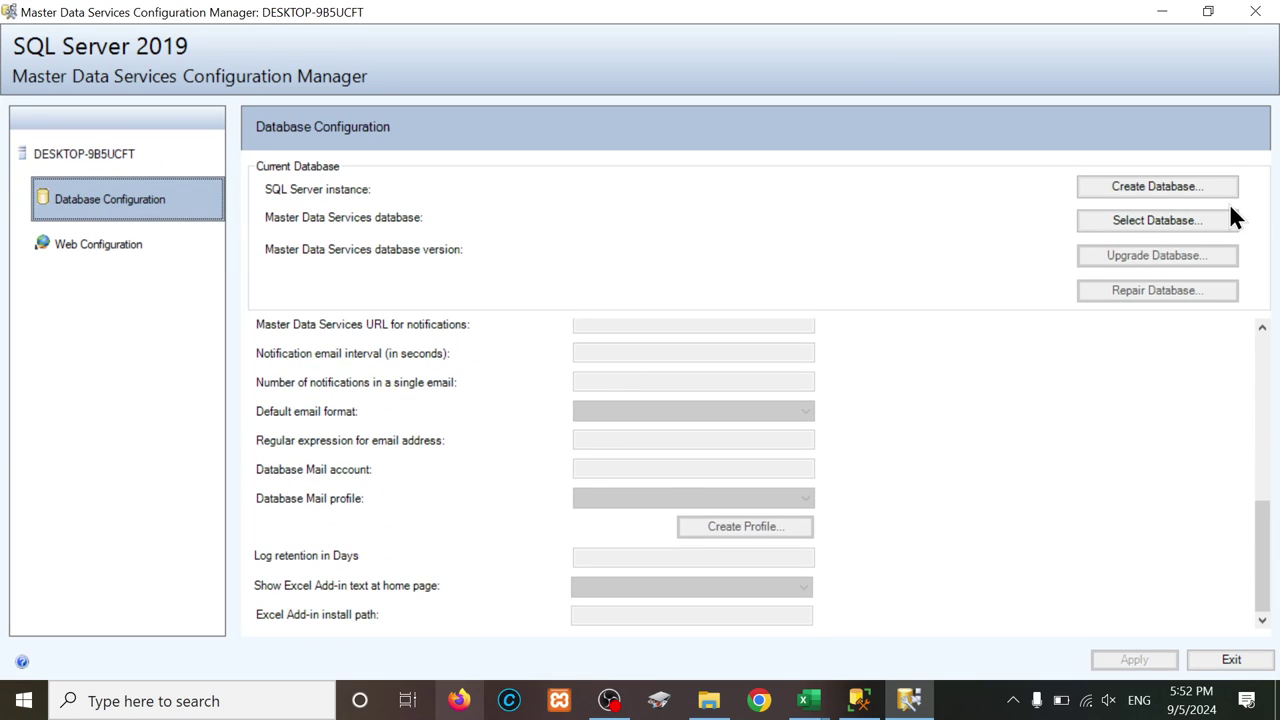
{"action": "left_click", "coordinate": [113, 257]}
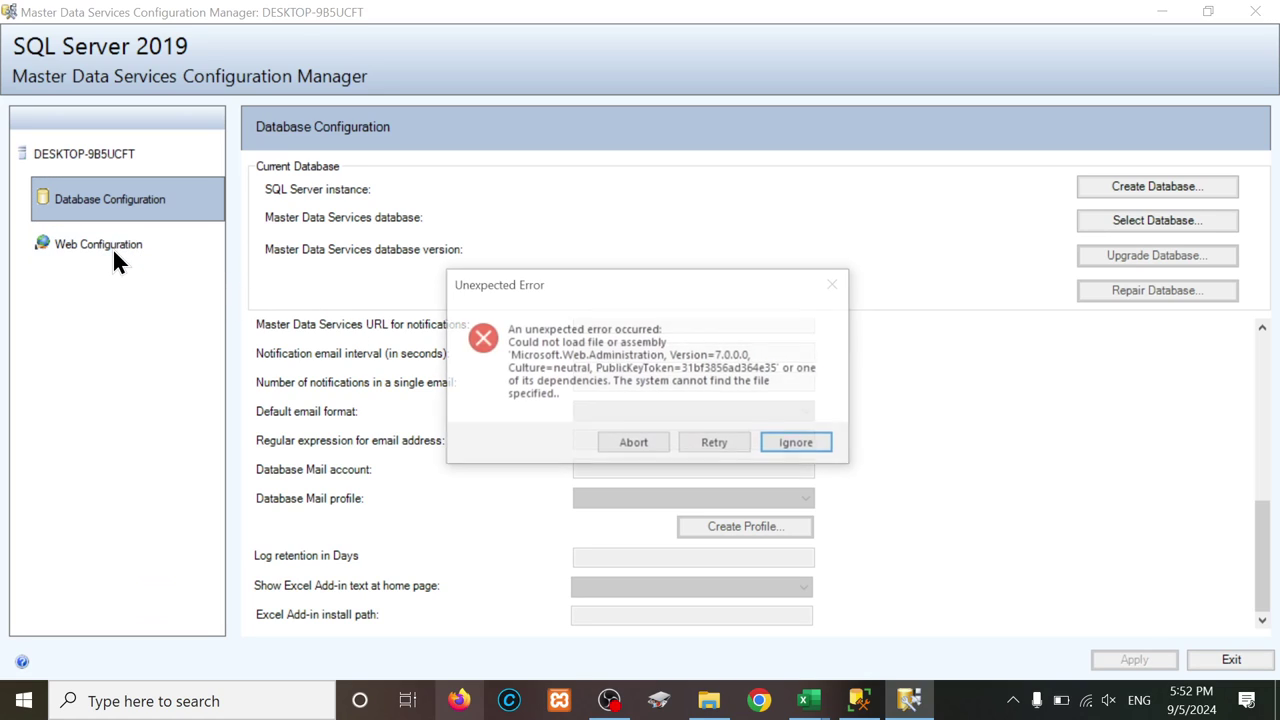
{"action": "left_click", "coordinate": [791, 448]}
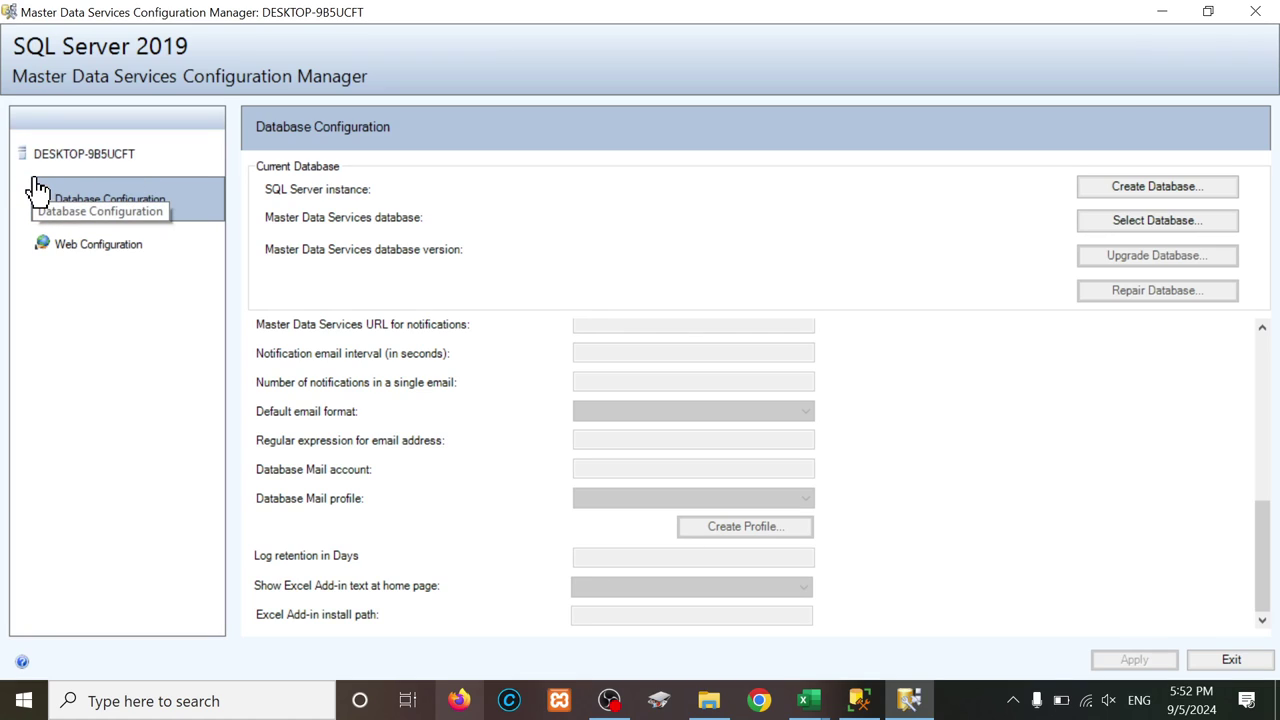
Step: Review the programs installed under Microsoft SQL Server 2019, and close the Master Data Services Configuration Manager
{"action": "left_click", "coordinate": [18, 707]}
{"action": "scroll", "coordinate": [112, 530], "scroll_direction": "down", "scroll_amount": 15}
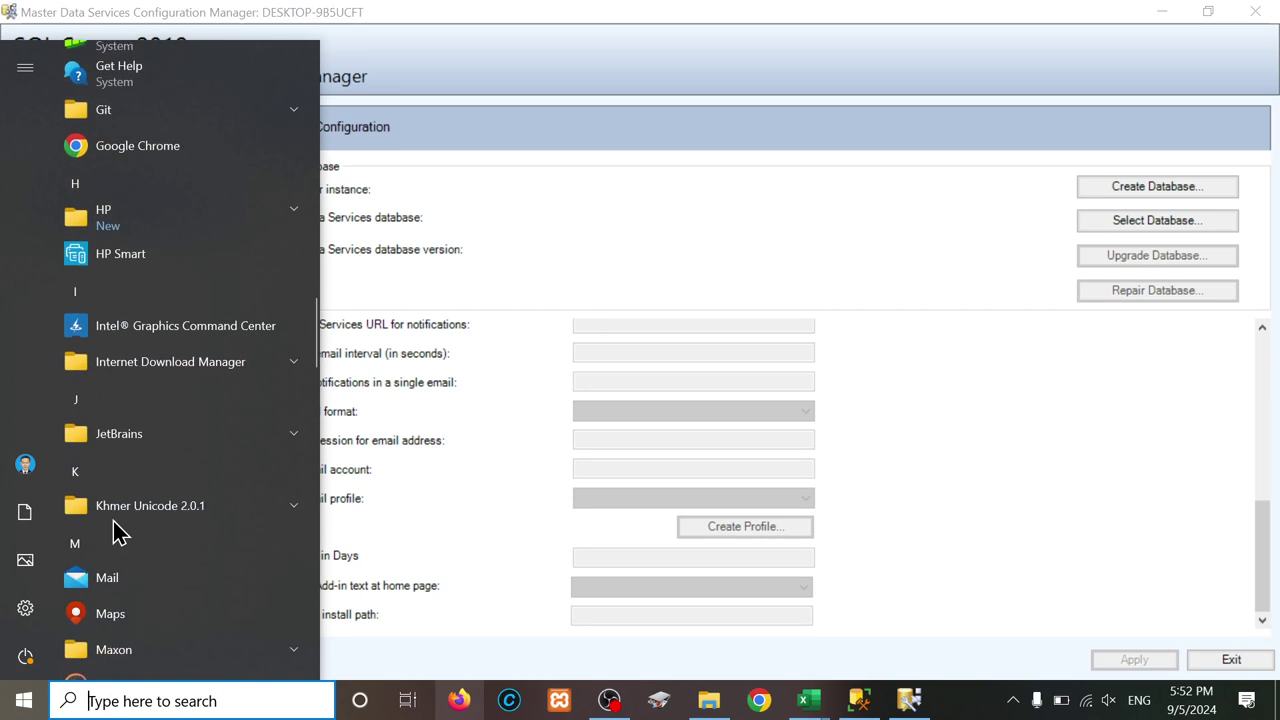
{"action": "scroll", "coordinate": [113, 530], "scroll_direction": "down", "scroll_amount": 5}
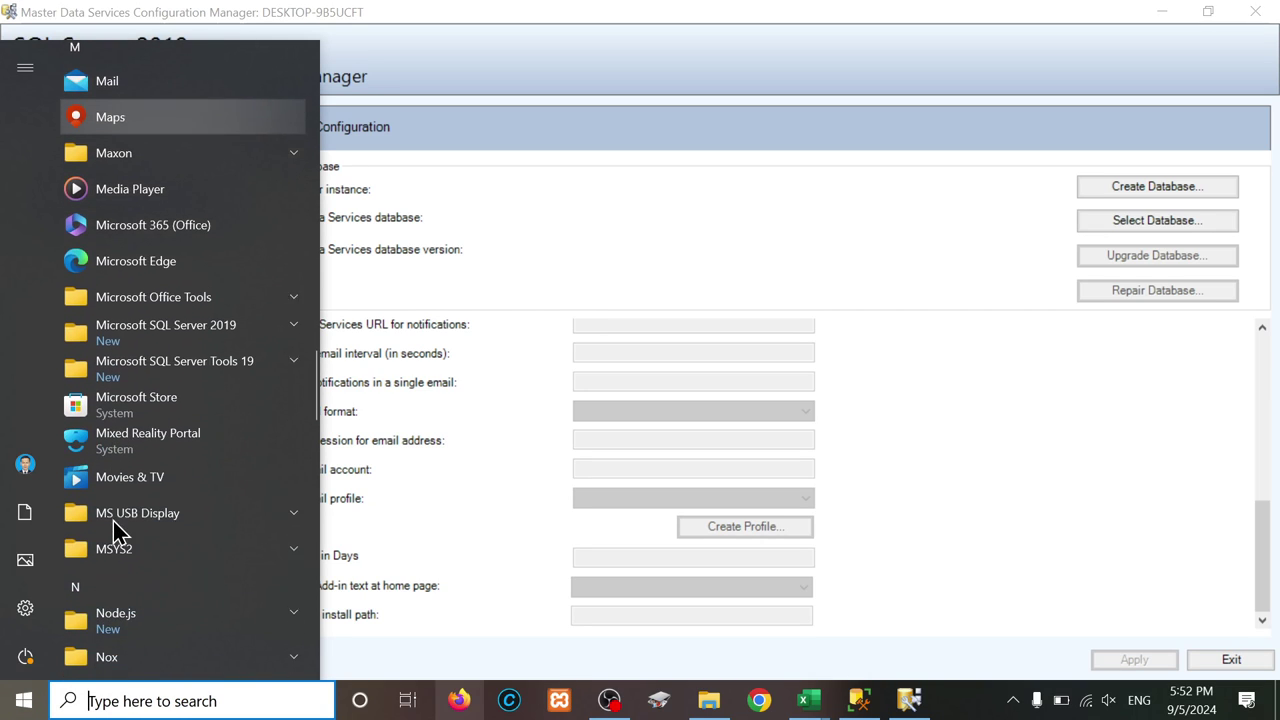
{"action": "left_click", "coordinate": [296, 326]}
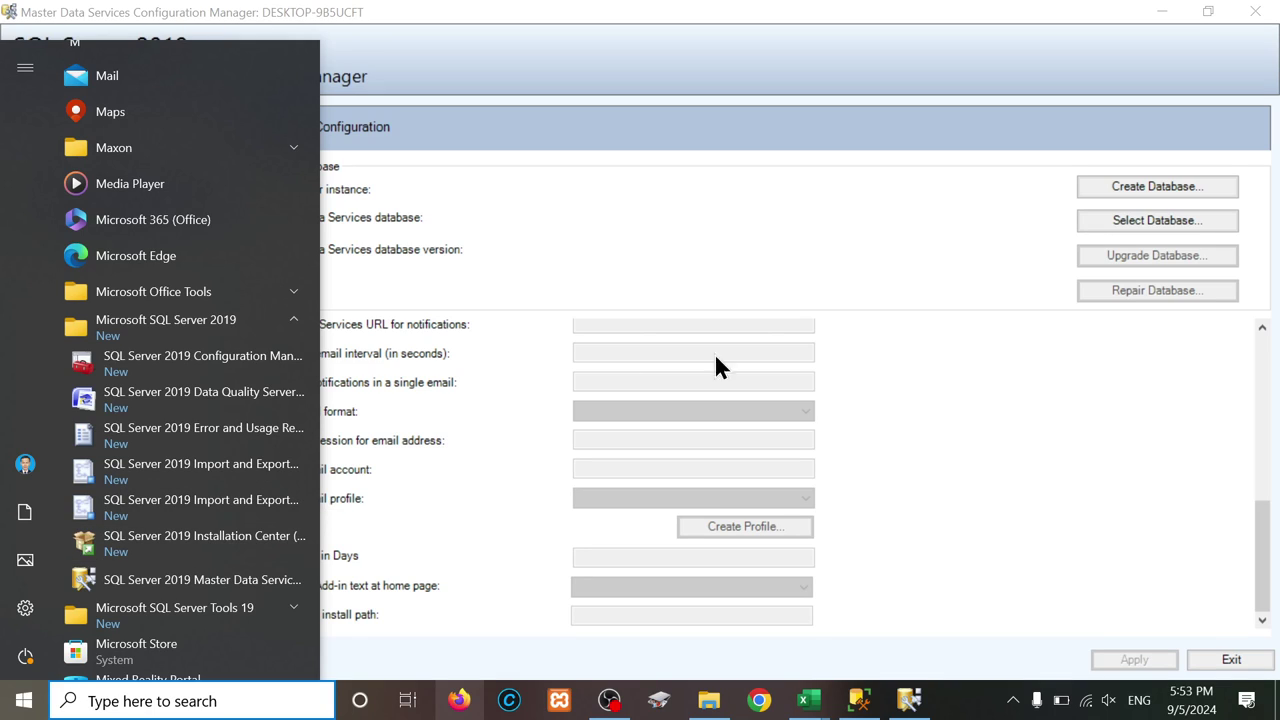
{"action": "left_click", "coordinate": [903, 283]}
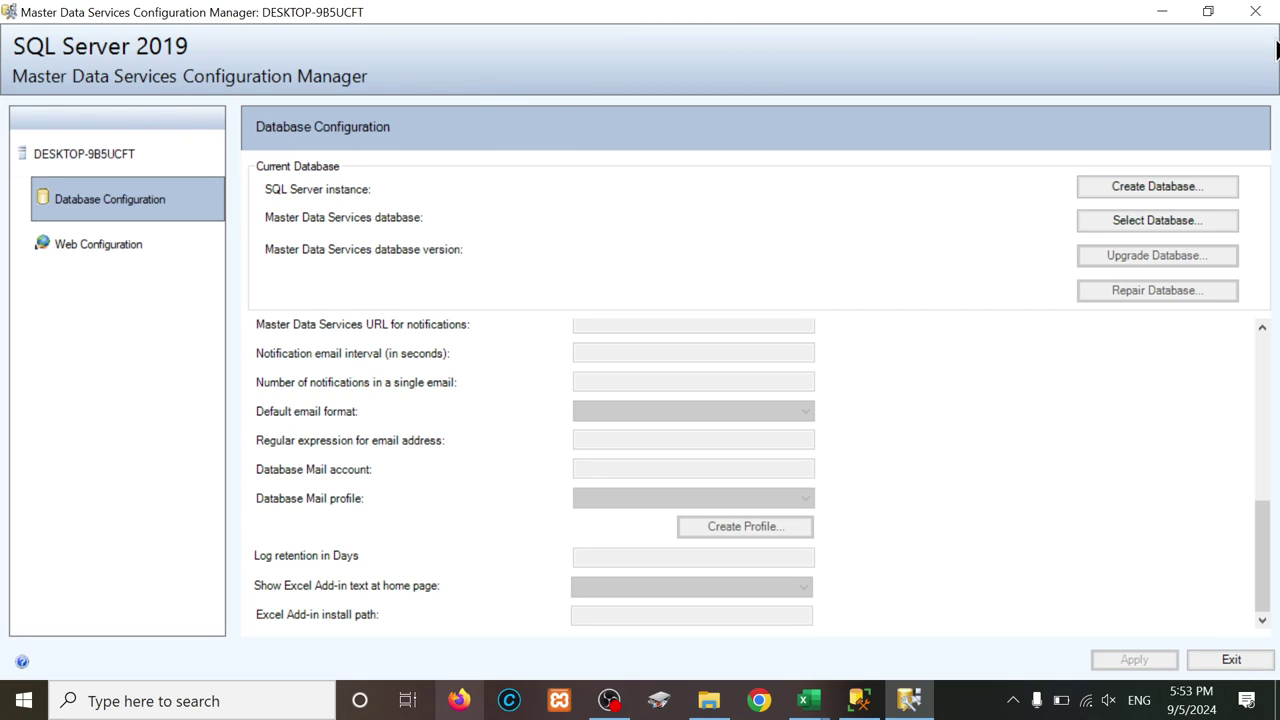
{"action": "left_click", "coordinate": [1255, 11]}
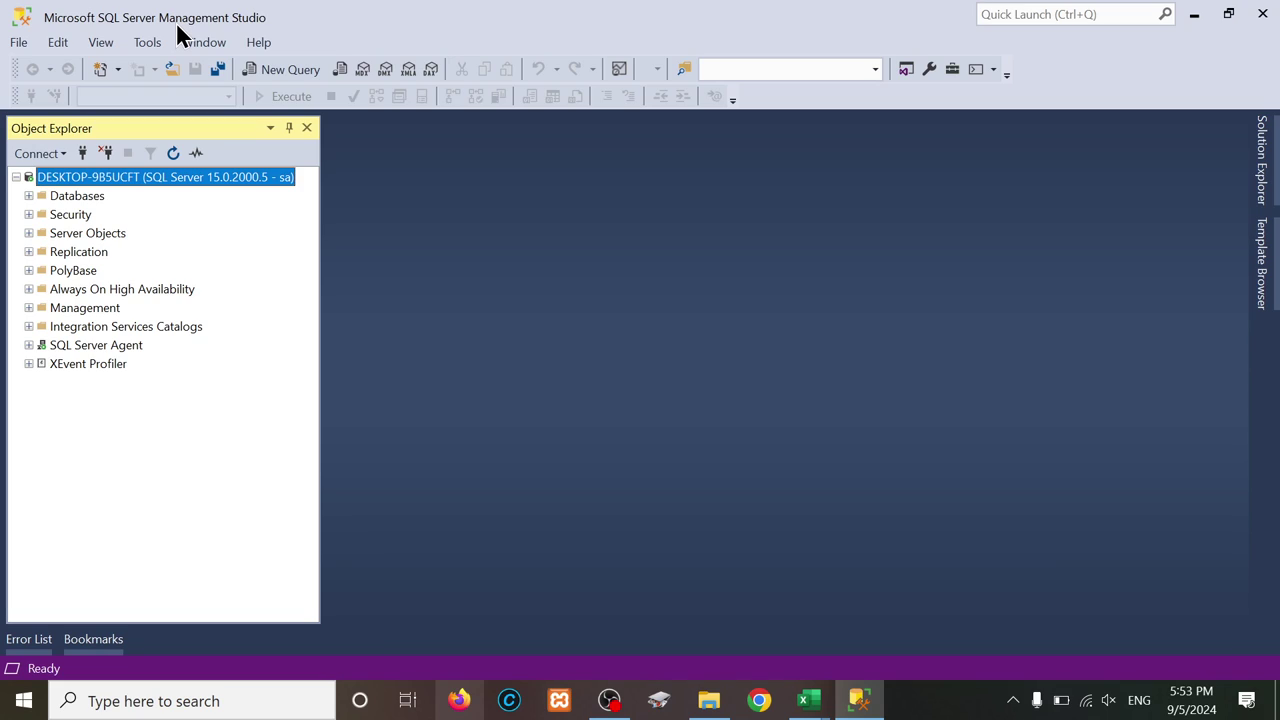
Step: Switch to Google Chrome with a personal profile and search the web for navicat
{"action": "left_click", "coordinate": [759, 700]}
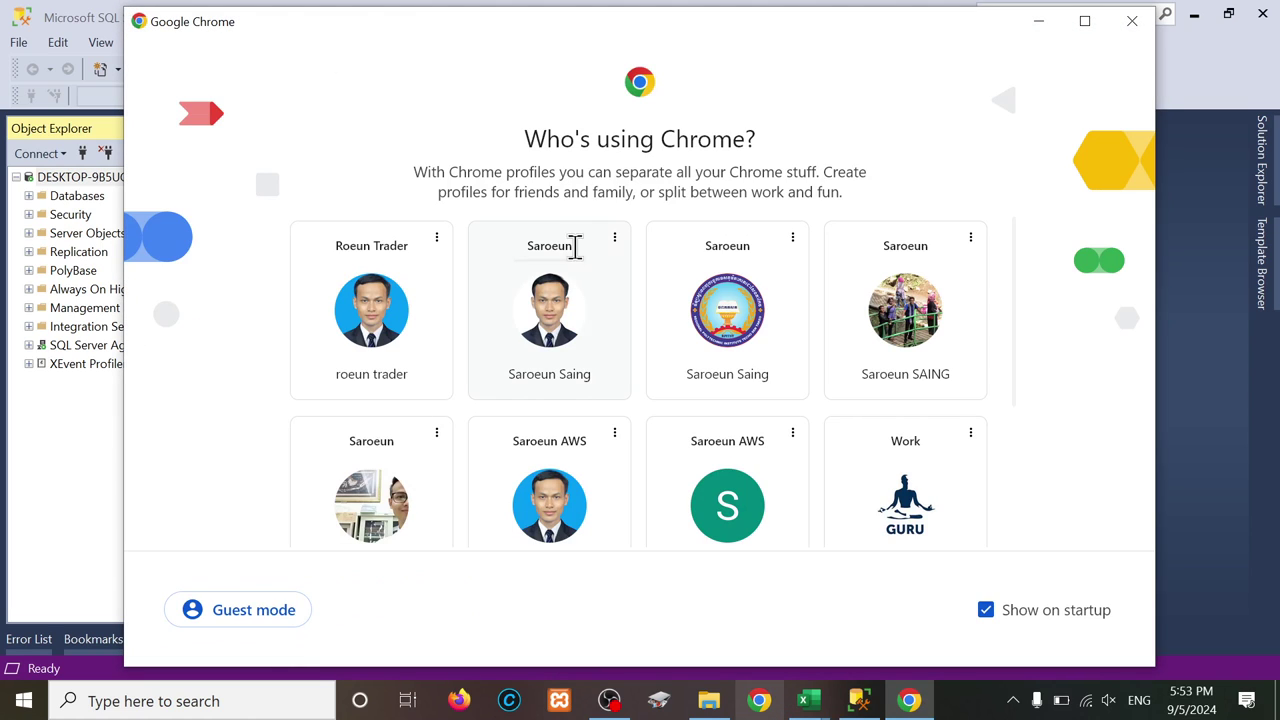
{"action": "left_click", "coordinate": [580, 384]}
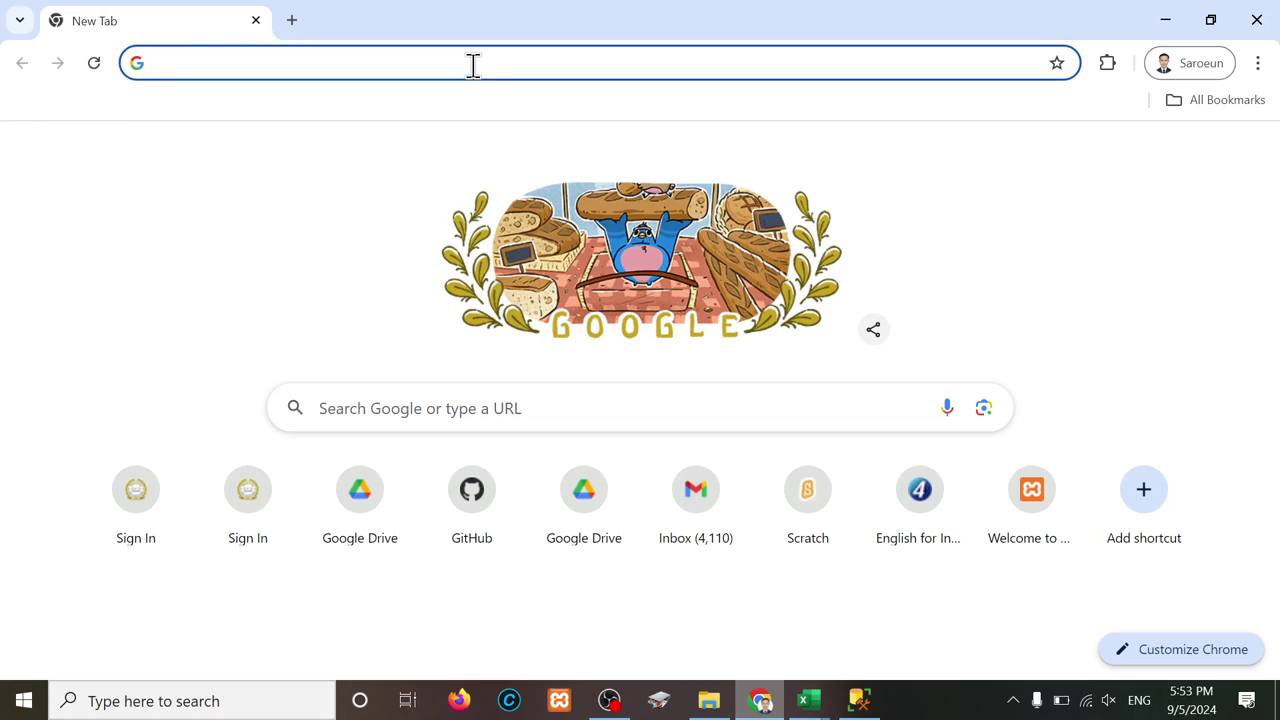
{"action": "left_click", "coordinate": [473, 65]}
{"action": "type", "text": "NAV"}
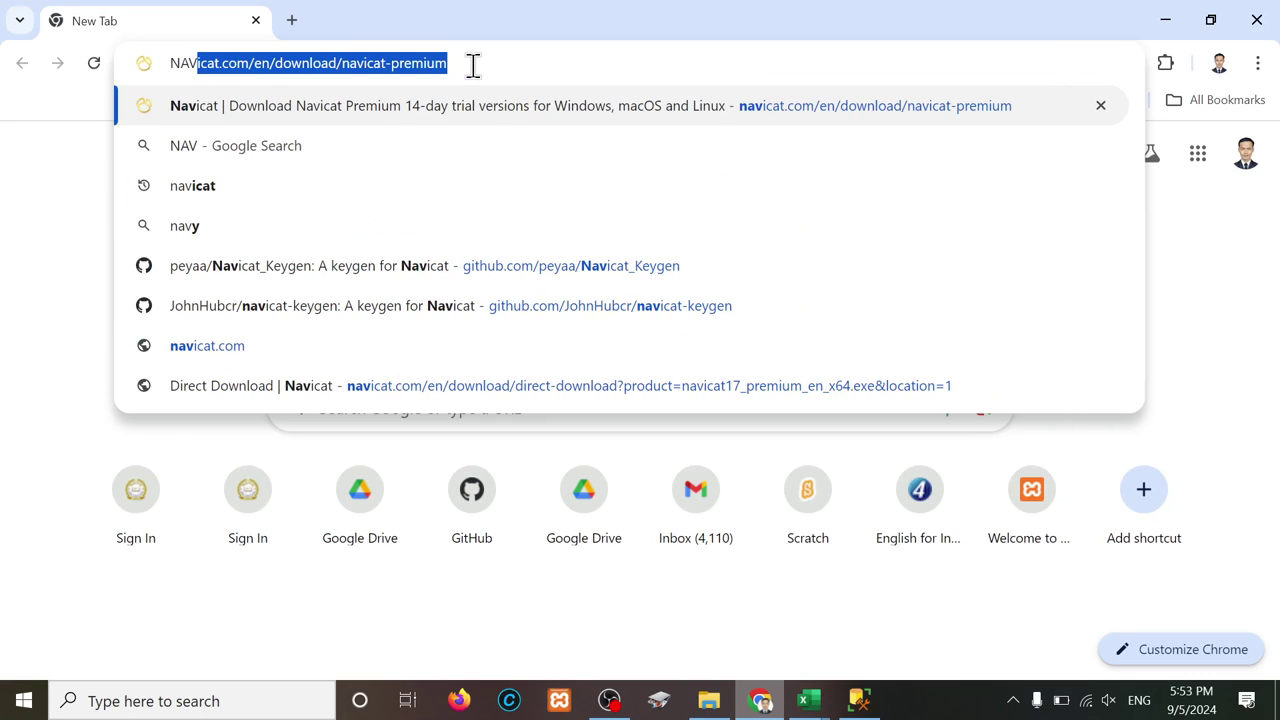
{"action": "type", "text": "ICAT"}
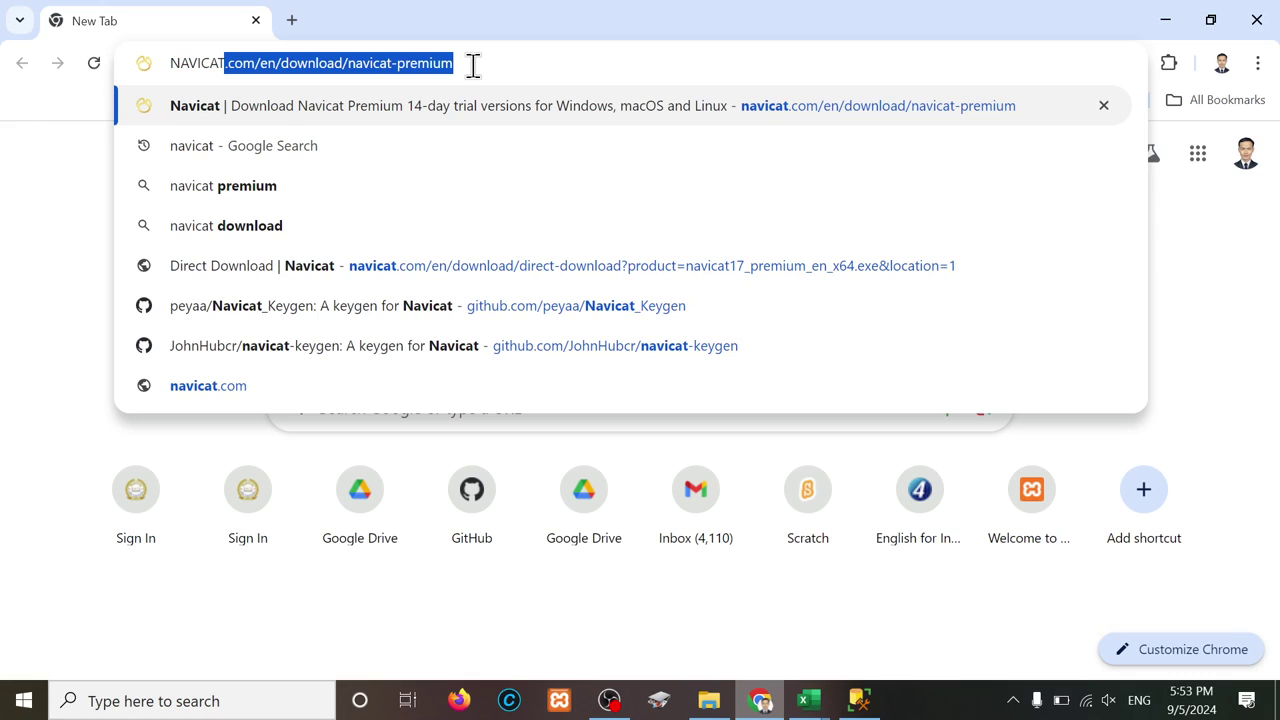
{"action": "key", "text": "Delete"}
{"action": "key", "text": "Return"}
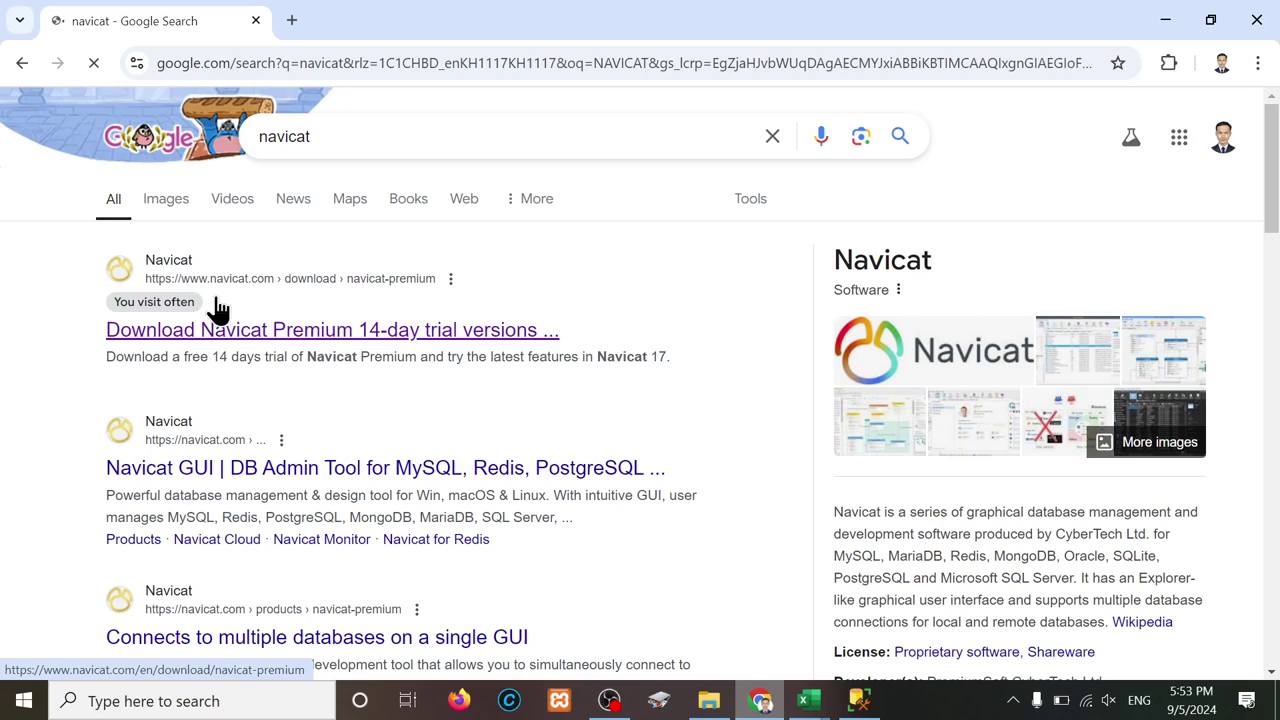
Step: Open the Navicat Premium trial download page and request the Windows 64 bit direct download from location 1
{"action": "left_click", "coordinate": [268, 344]}
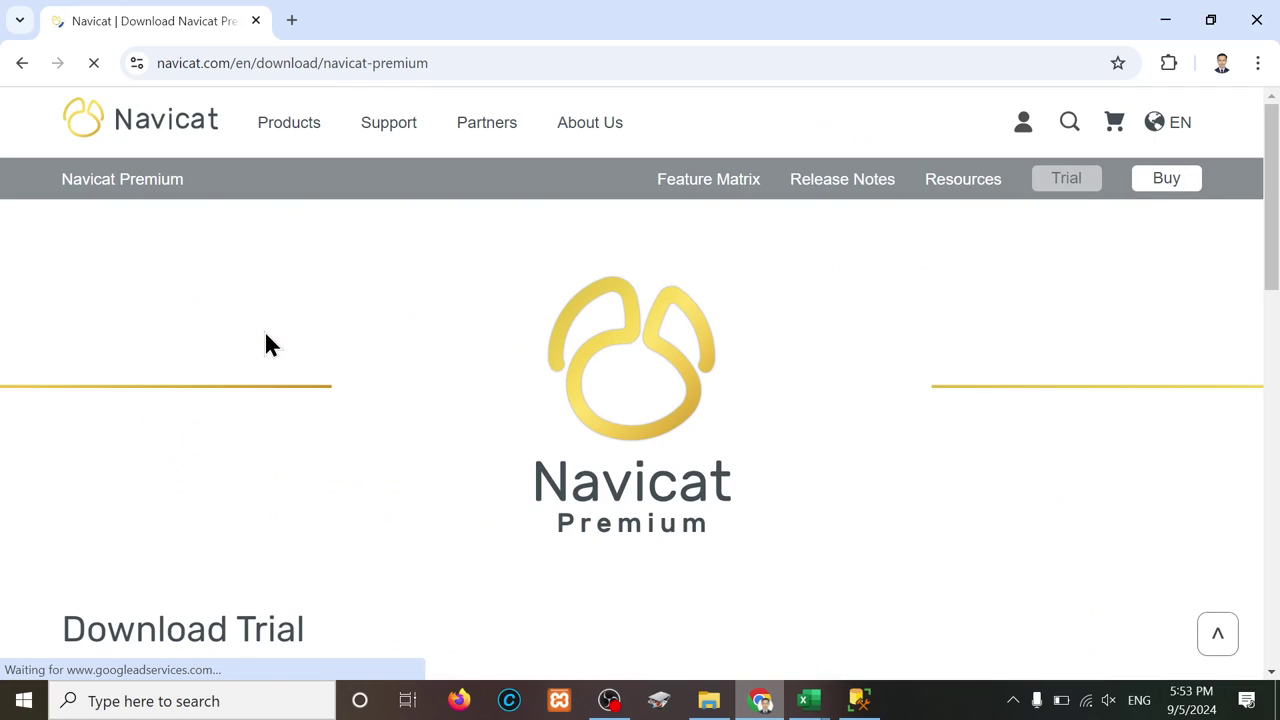
{"action": "scroll", "coordinate": [529, 506], "scroll_direction": "down", "scroll_amount": 3}
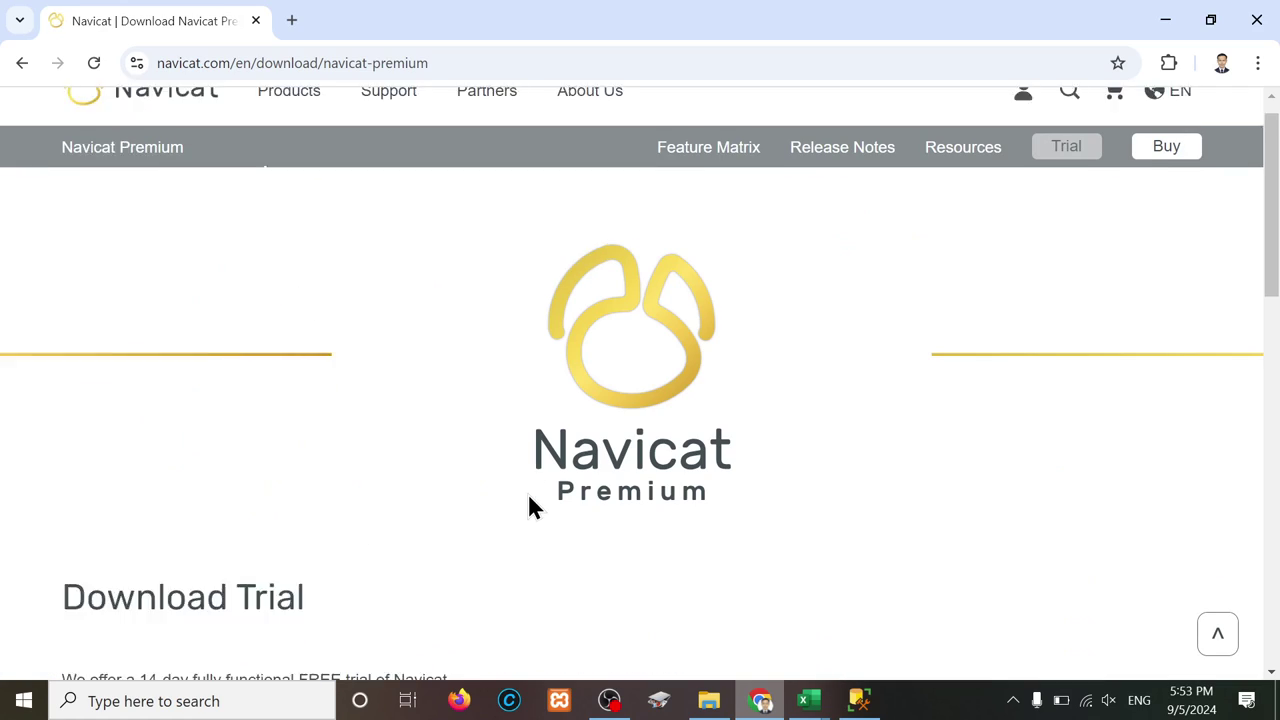
{"action": "scroll", "coordinate": [529, 500], "scroll_direction": "down", "scroll_amount": 2}
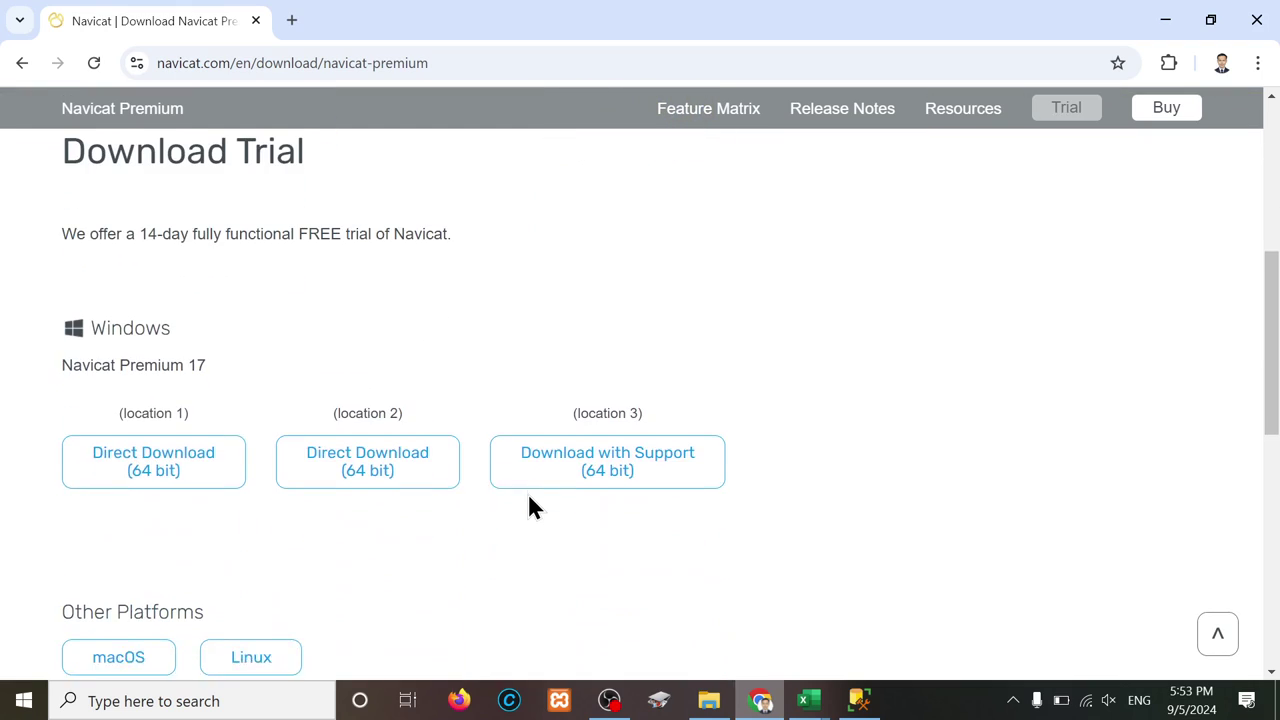
{"action": "left_click", "coordinate": [166, 462]}
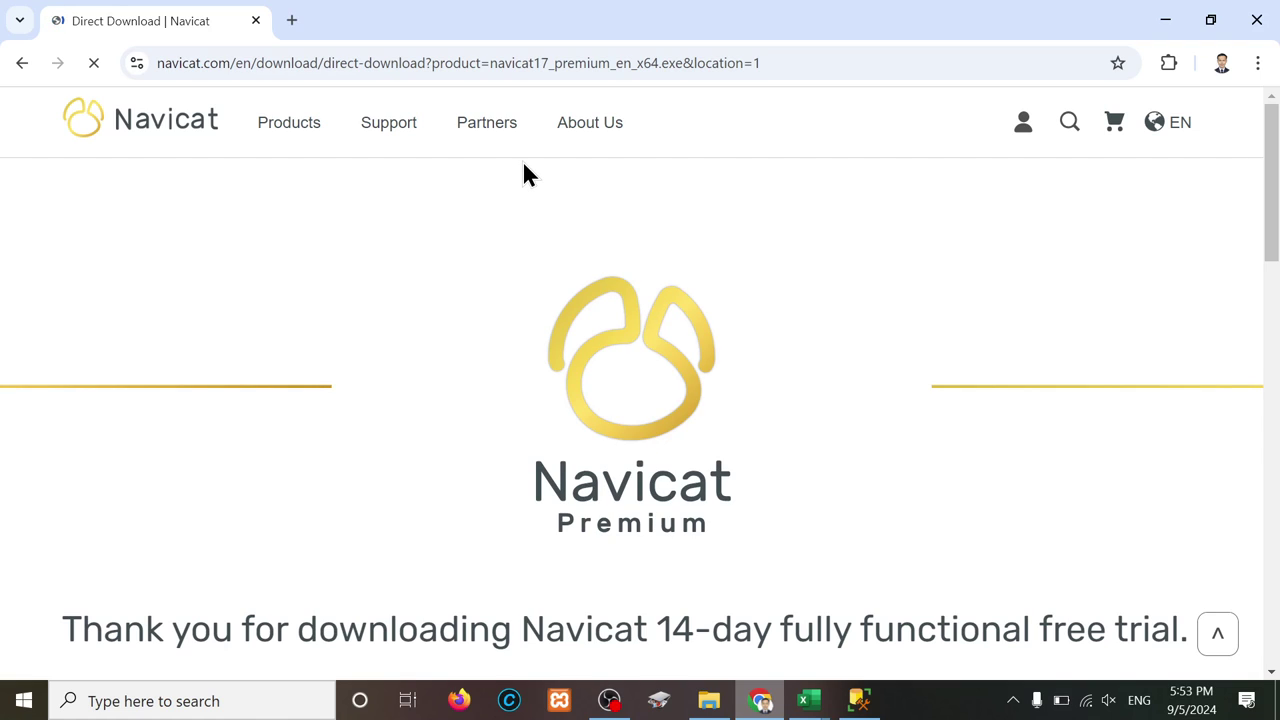
{"action": "scroll", "coordinate": [524, 166], "scroll_direction": "down", "scroll_amount": 2}
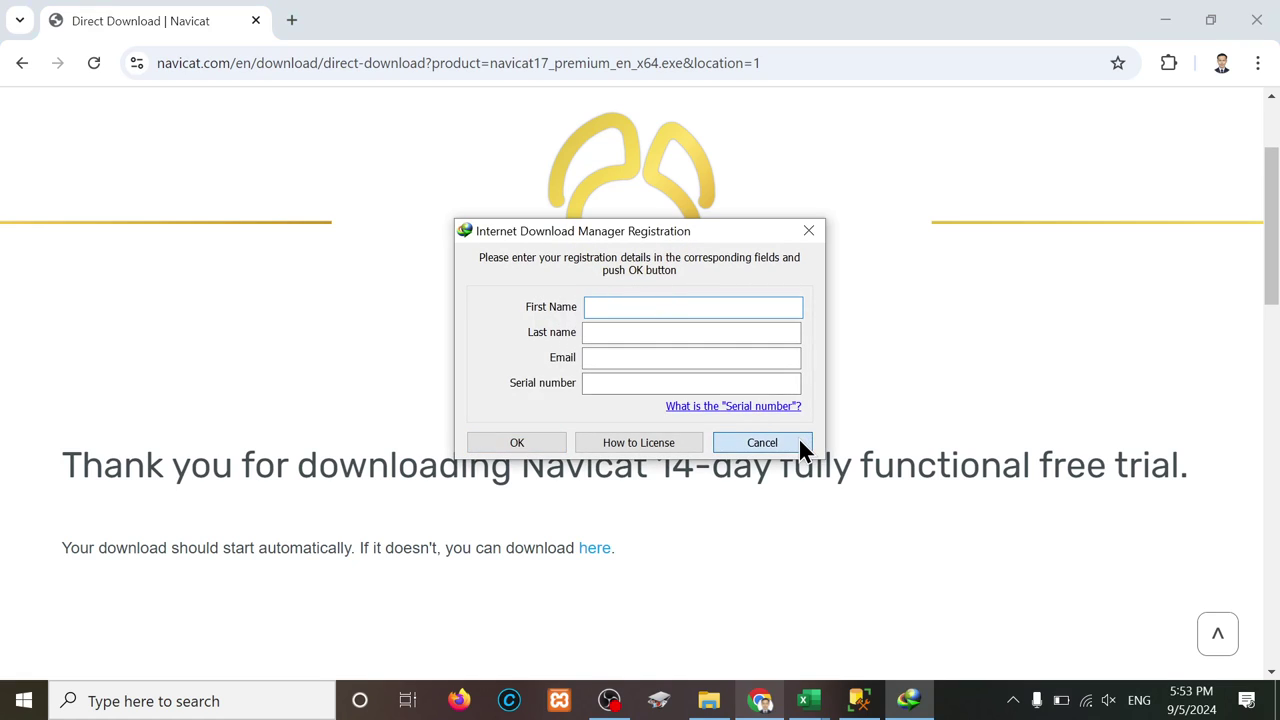
{"action": "left_click", "coordinate": [798, 437]}
{"action": "left_click", "coordinate": [591, 553]}
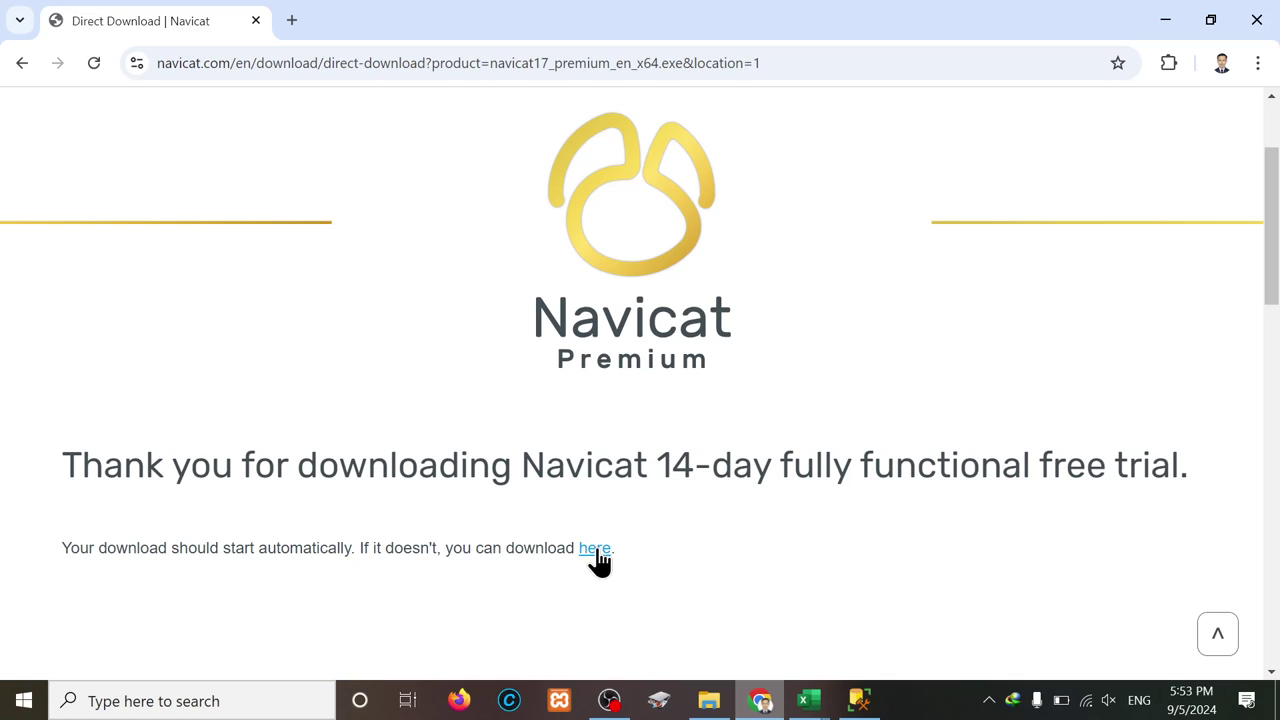
{"action": "left_click", "coordinate": [596, 552]}
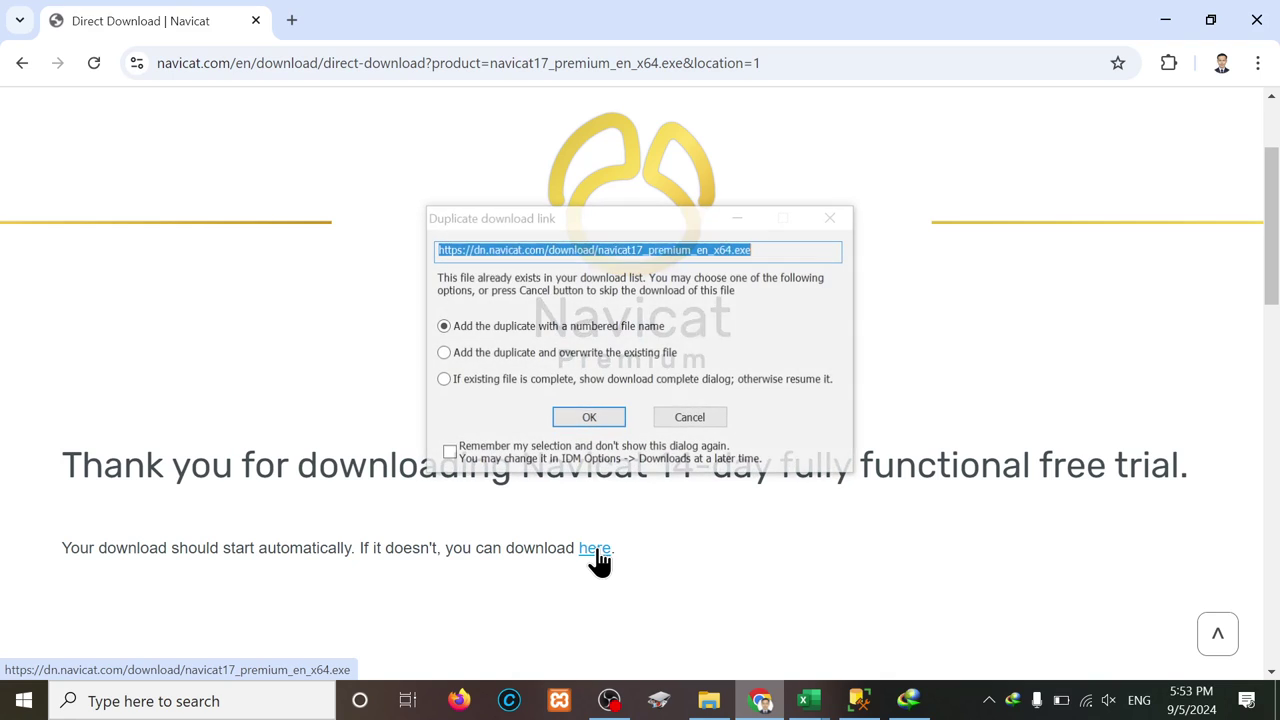
{"action": "left_click", "coordinate": [589, 418]}
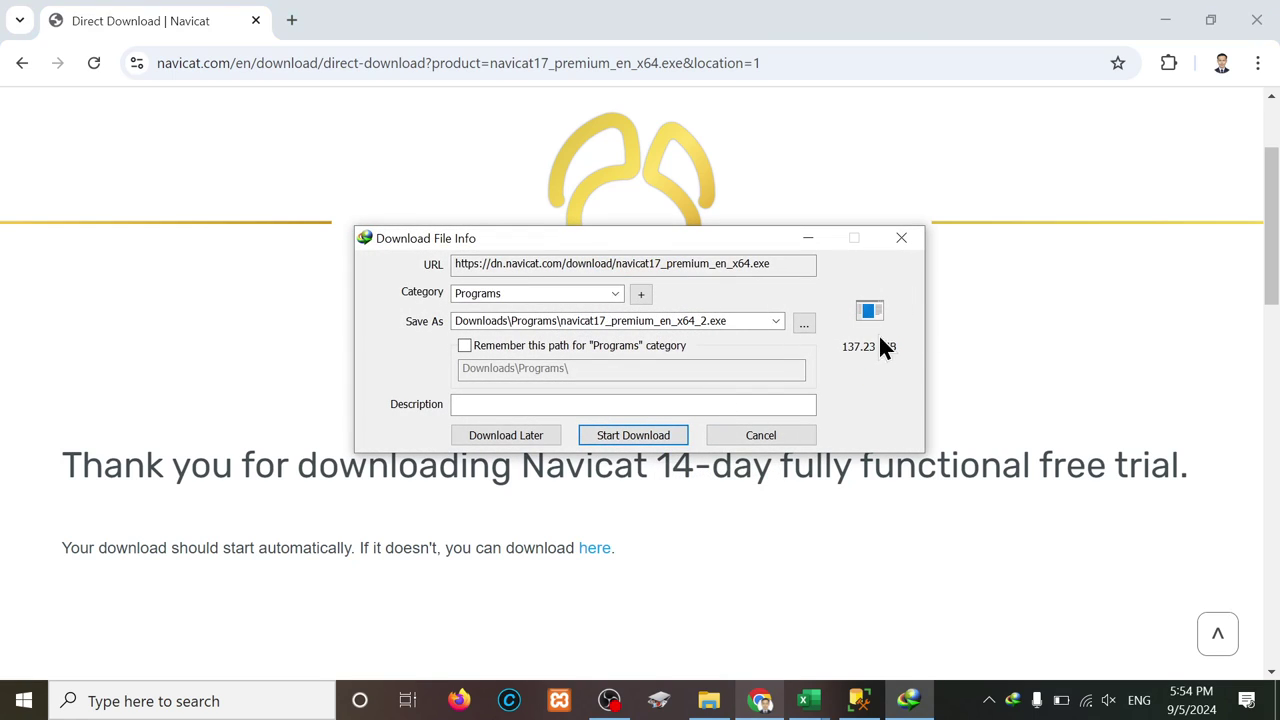
{"action": "left_click", "coordinate": [897, 244]}
Step: Find navicat17_premium_en_x64.exe in the Internet Download Manager list and open its containing folder
{"action": "double_click", "coordinate": [1012, 702]}
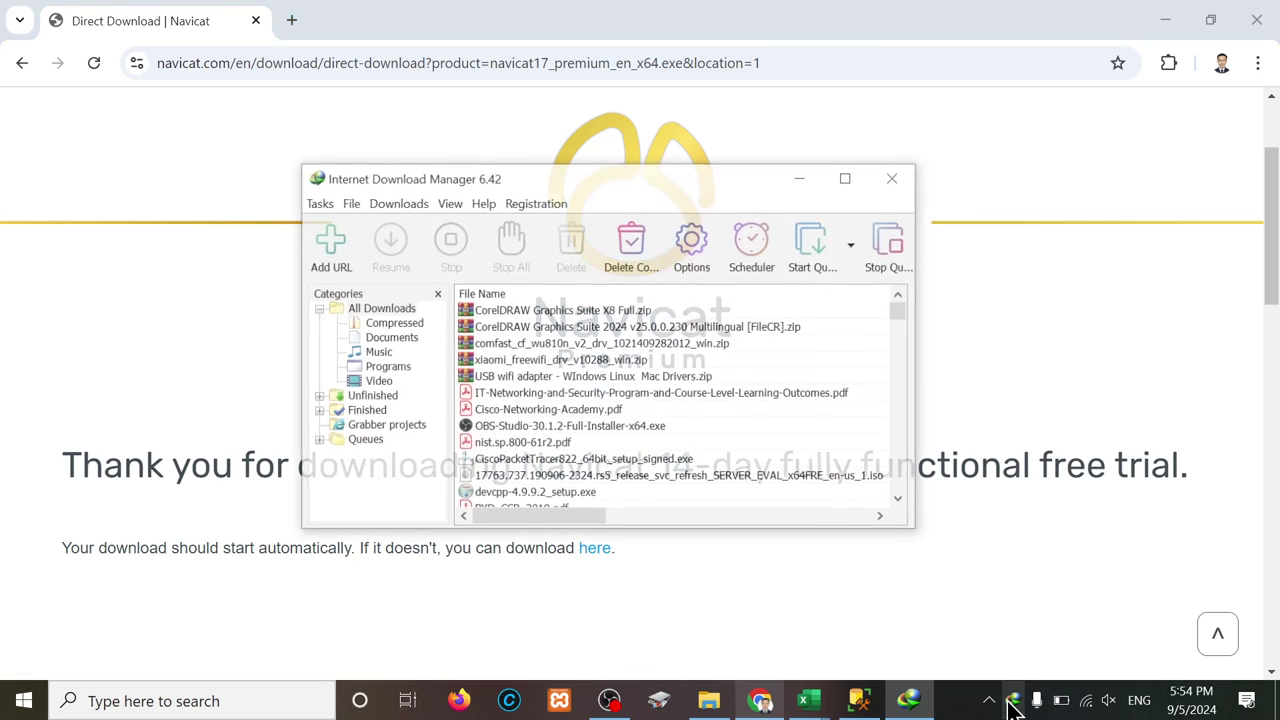
{"action": "scroll", "coordinate": [500, 478], "scroll_direction": "down", "scroll_amount": 10}
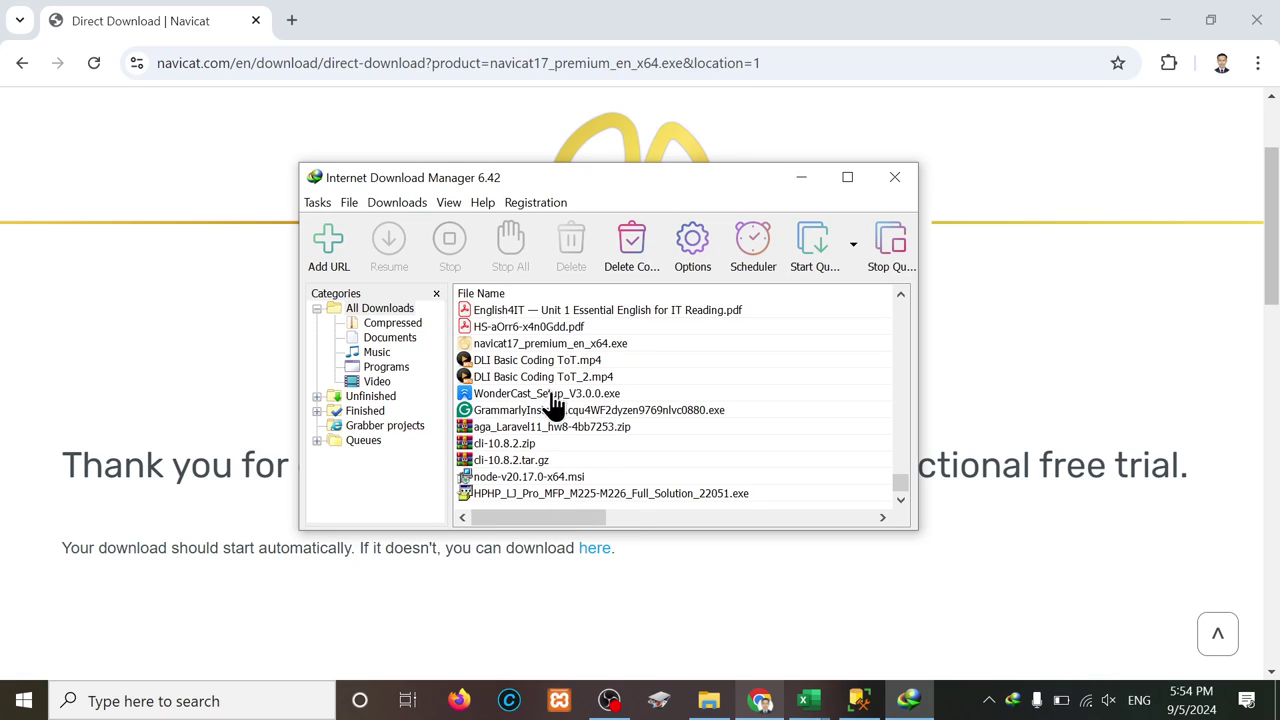
{"action": "left_click", "coordinate": [530, 345]}
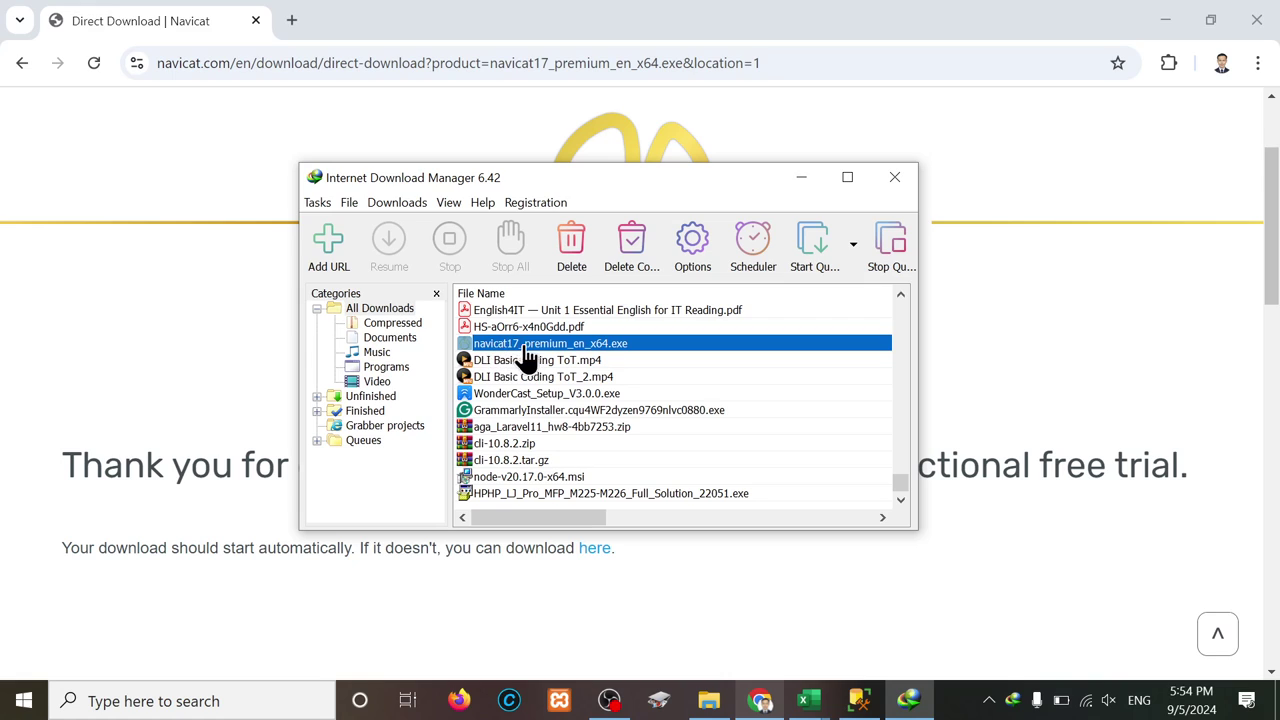
{"action": "right_click", "coordinate": [537, 343]}
{"action": "left_click", "coordinate": [610, 396]}
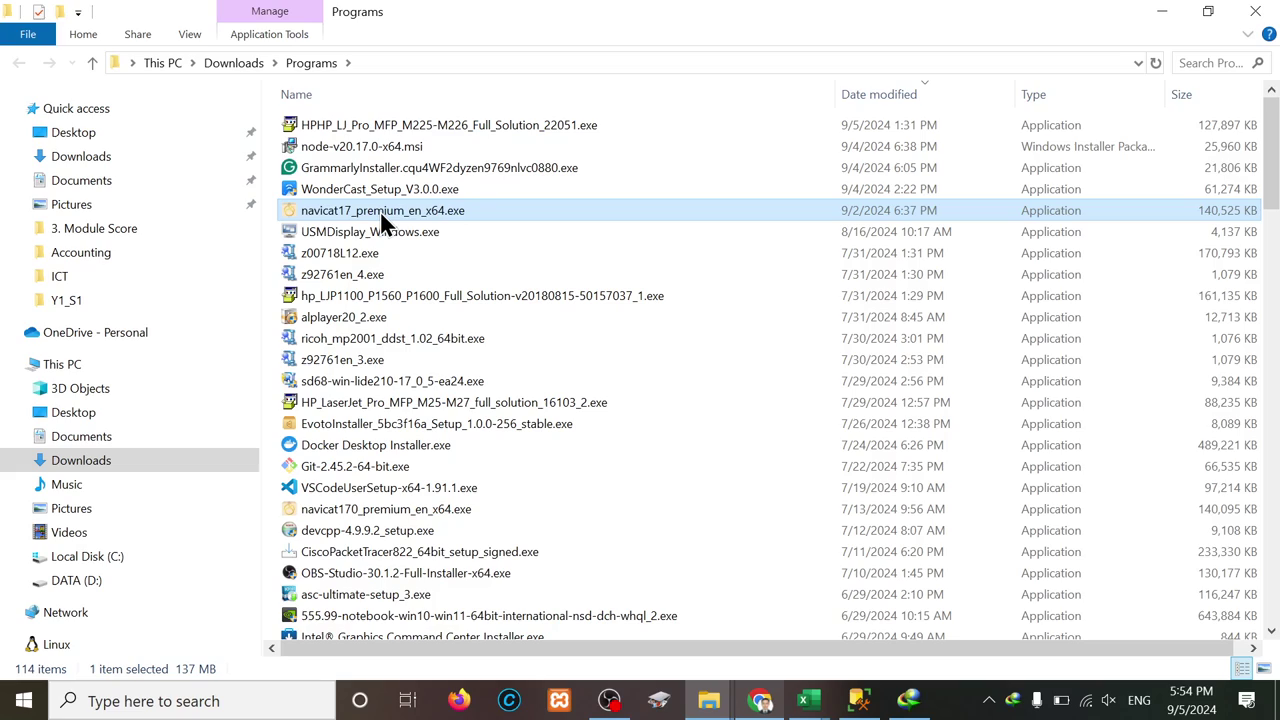
Step: Run the navicat17_premium_en_x64.exe installer, close the download manager, and accept the license agreement in the setup wizard
{"action": "left_click", "coordinate": [381, 213]}
{"action": "left_click", "coordinate": [526, 208]}
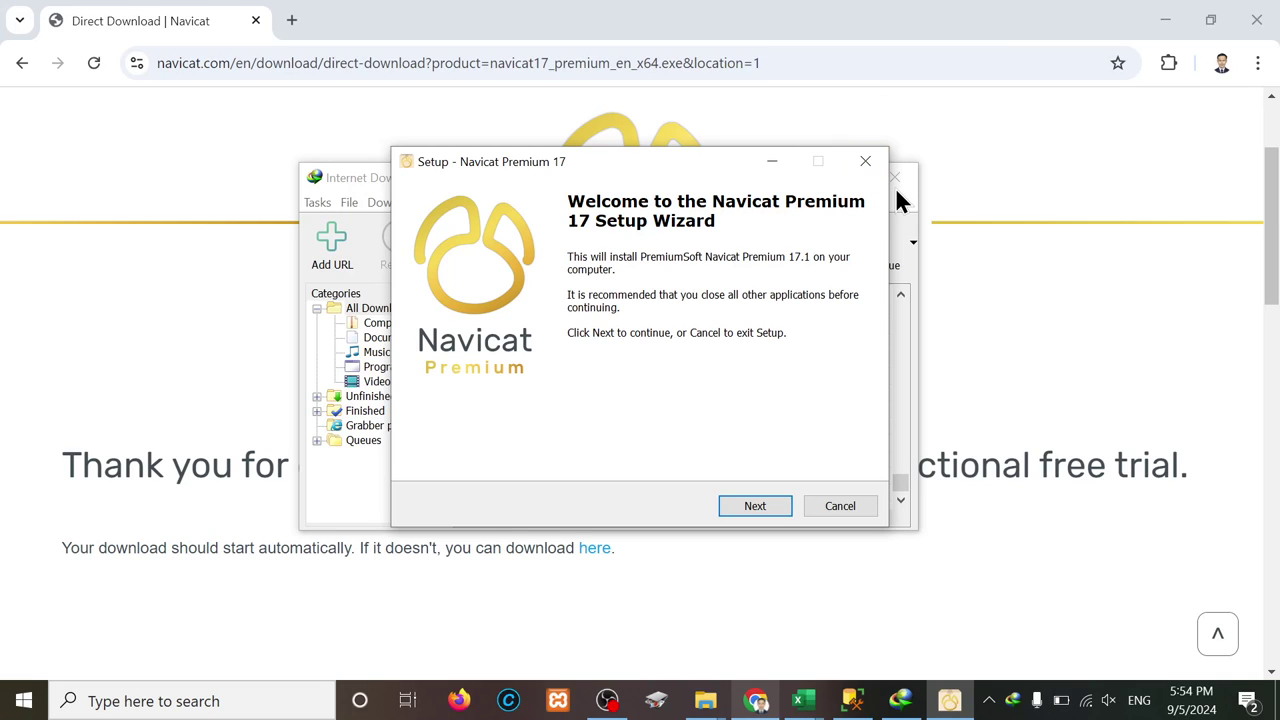
{"action": "left_click", "coordinate": [895, 187]}
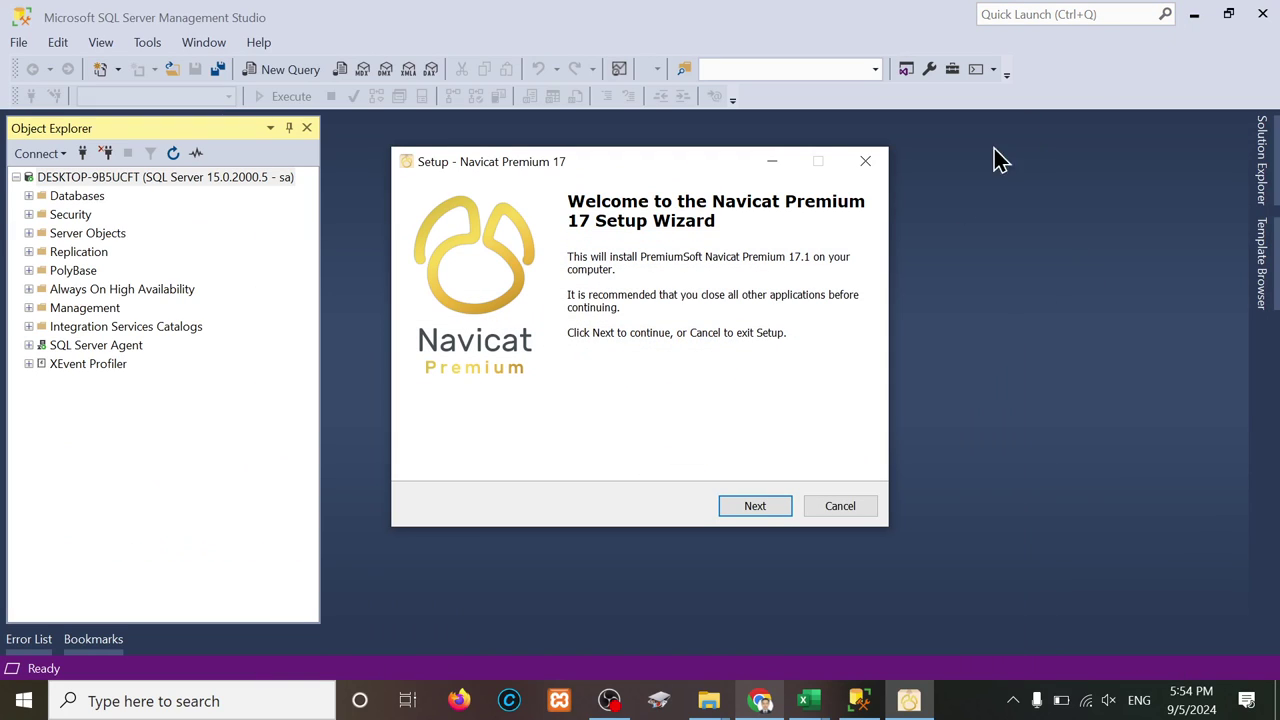
{"action": "left_click", "coordinate": [753, 505]}
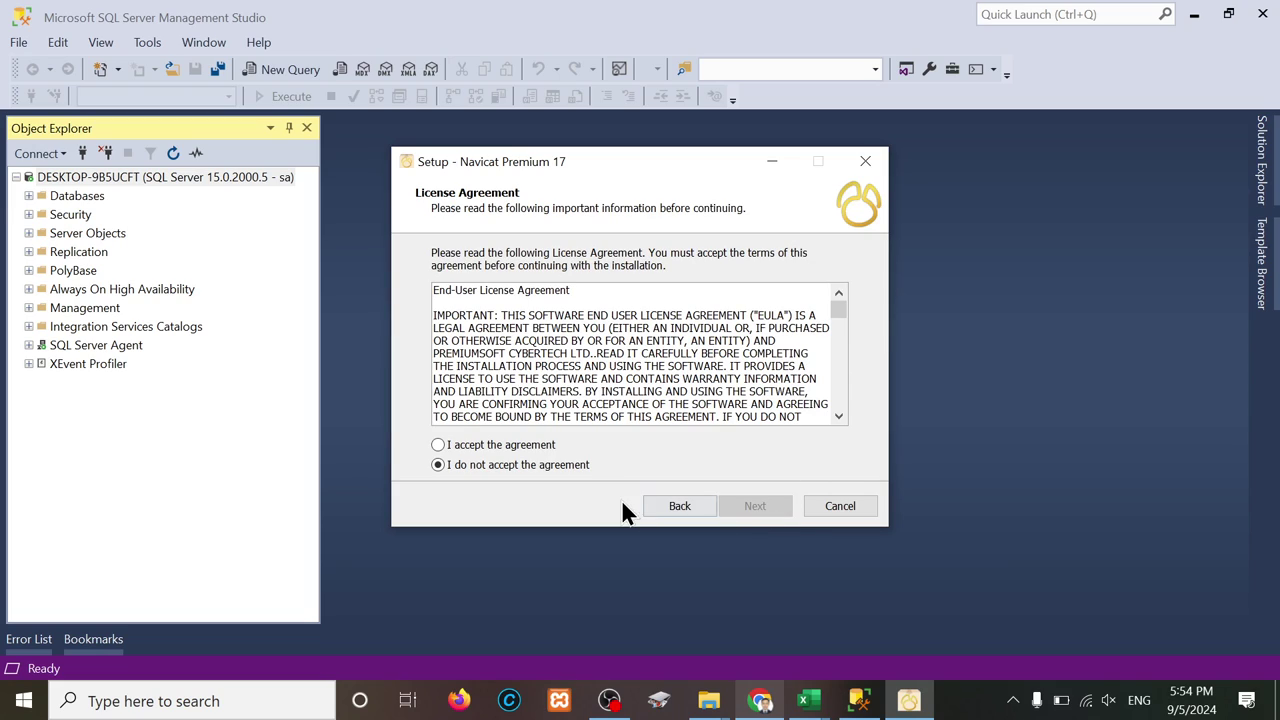
{"action": "left_click", "coordinate": [437, 445]}
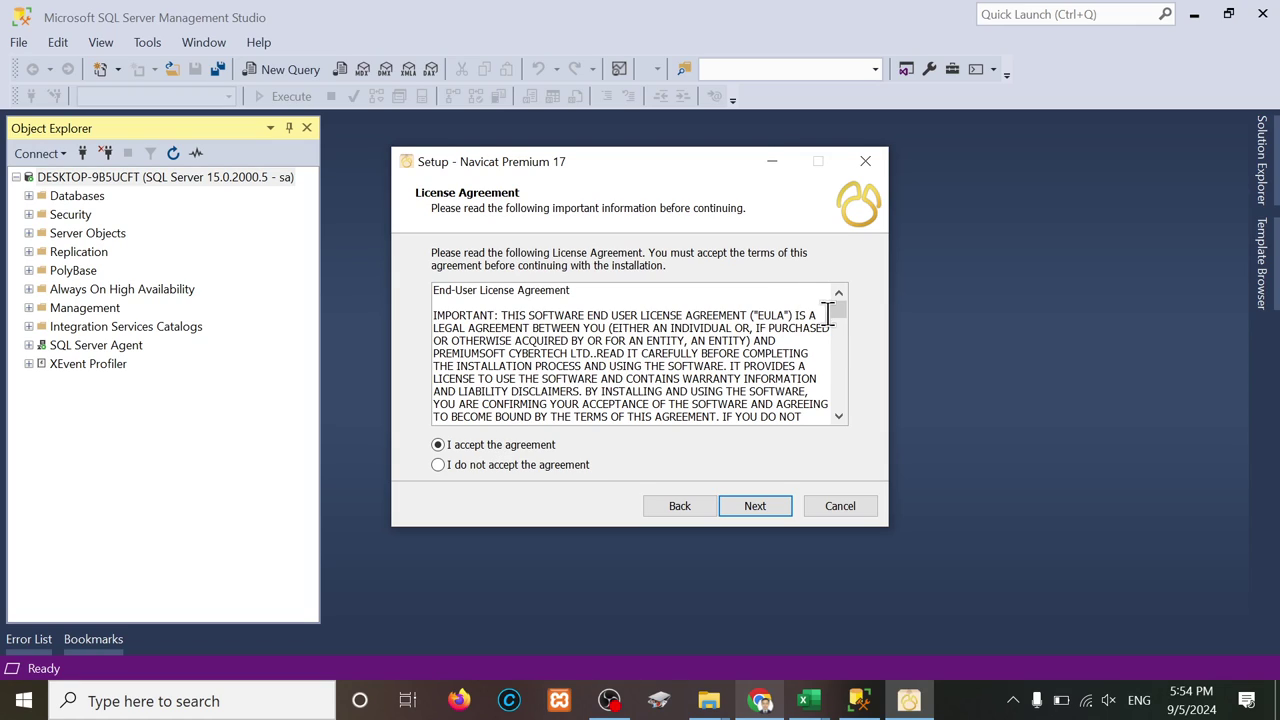
Step: Review the license text, install Navicat Premium 17 in the default Program Files folder with a desktop icon, and finish the setup wizard
{"action": "left_click_drag", "start_coordinate": [840, 313], "coordinate": [833, 415]}
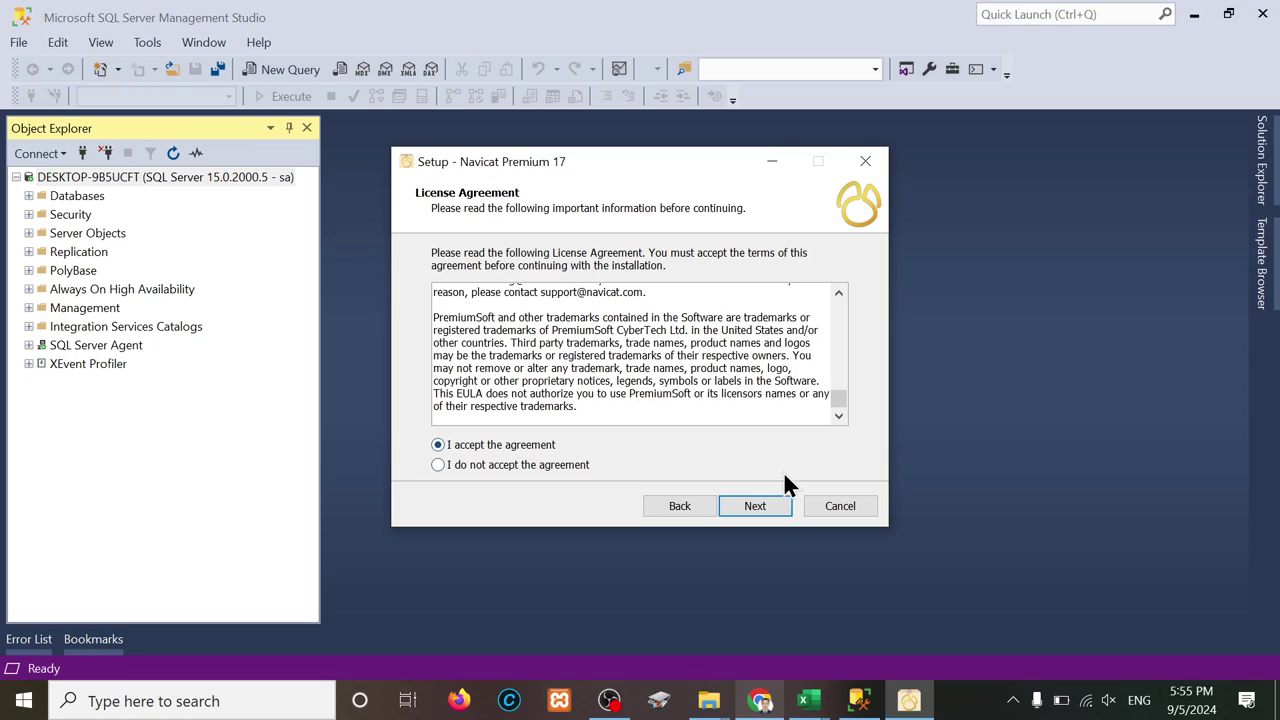
{"action": "left_click", "coordinate": [762, 512]}
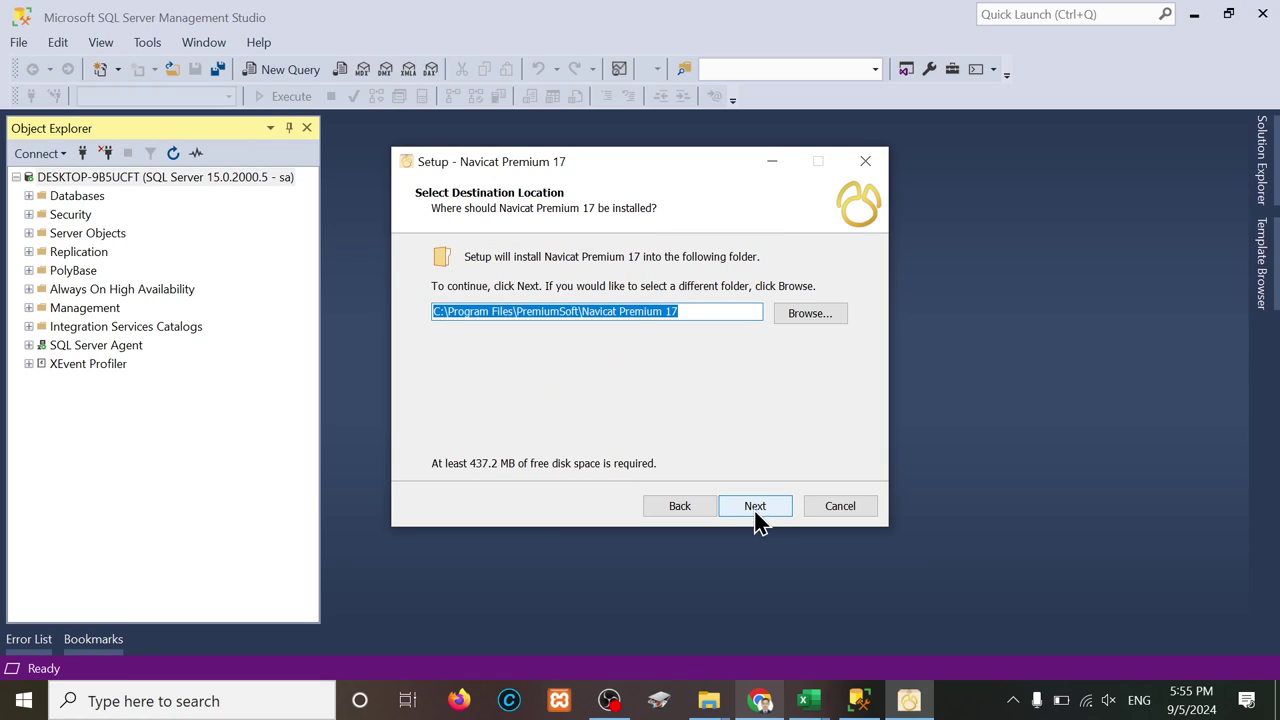
{"action": "left_click", "coordinate": [757, 517]}
{"action": "left_click", "coordinate": [757, 517]}
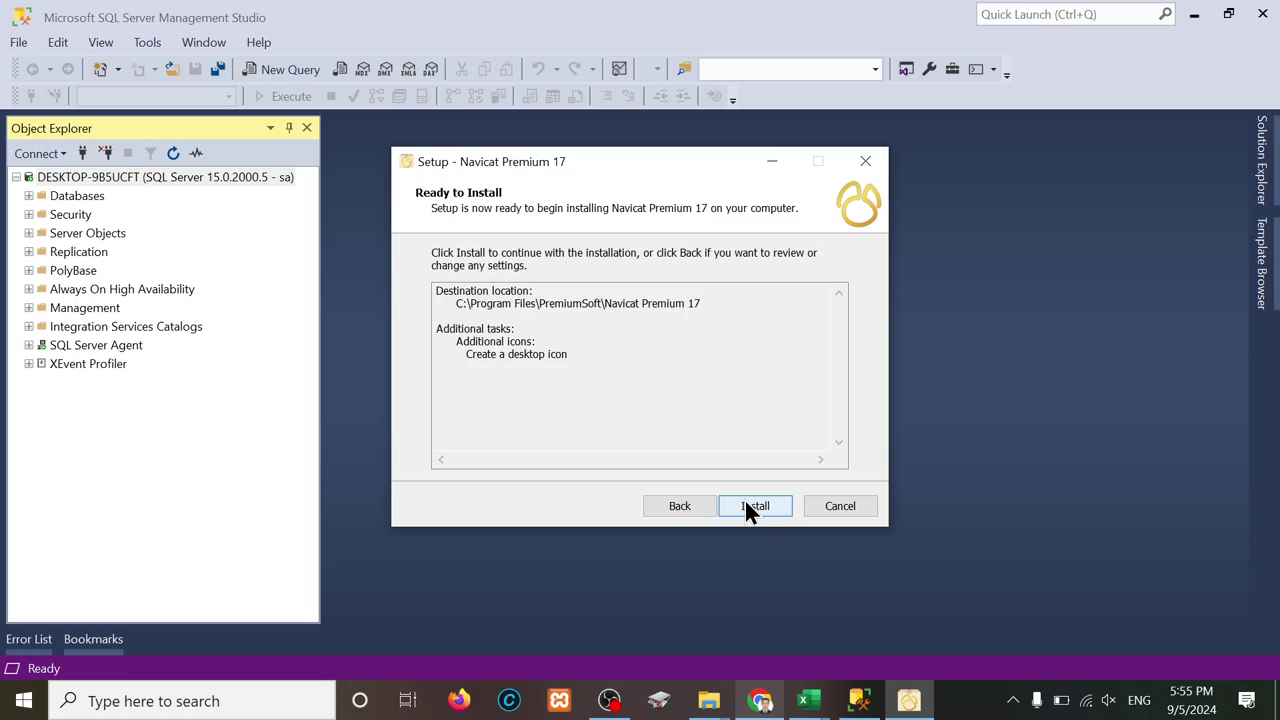
{"action": "left_click", "coordinate": [752, 506]}
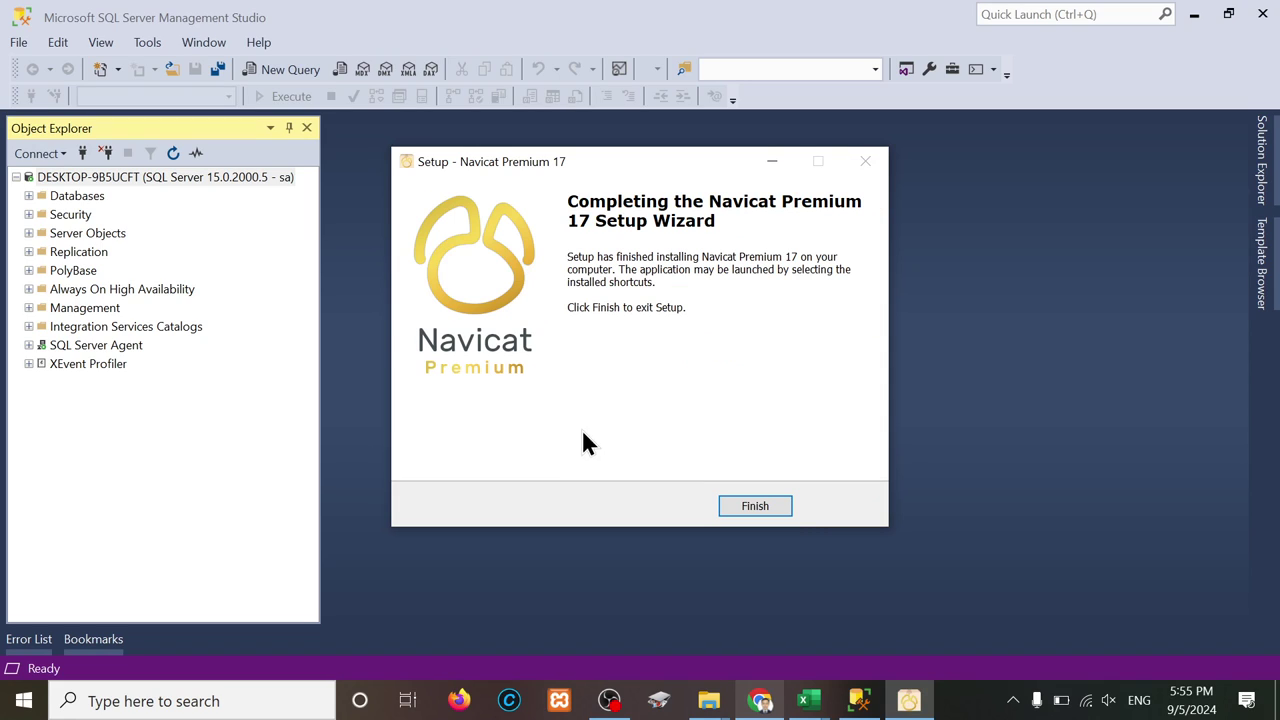
{"action": "left_click", "coordinate": [757, 512]}
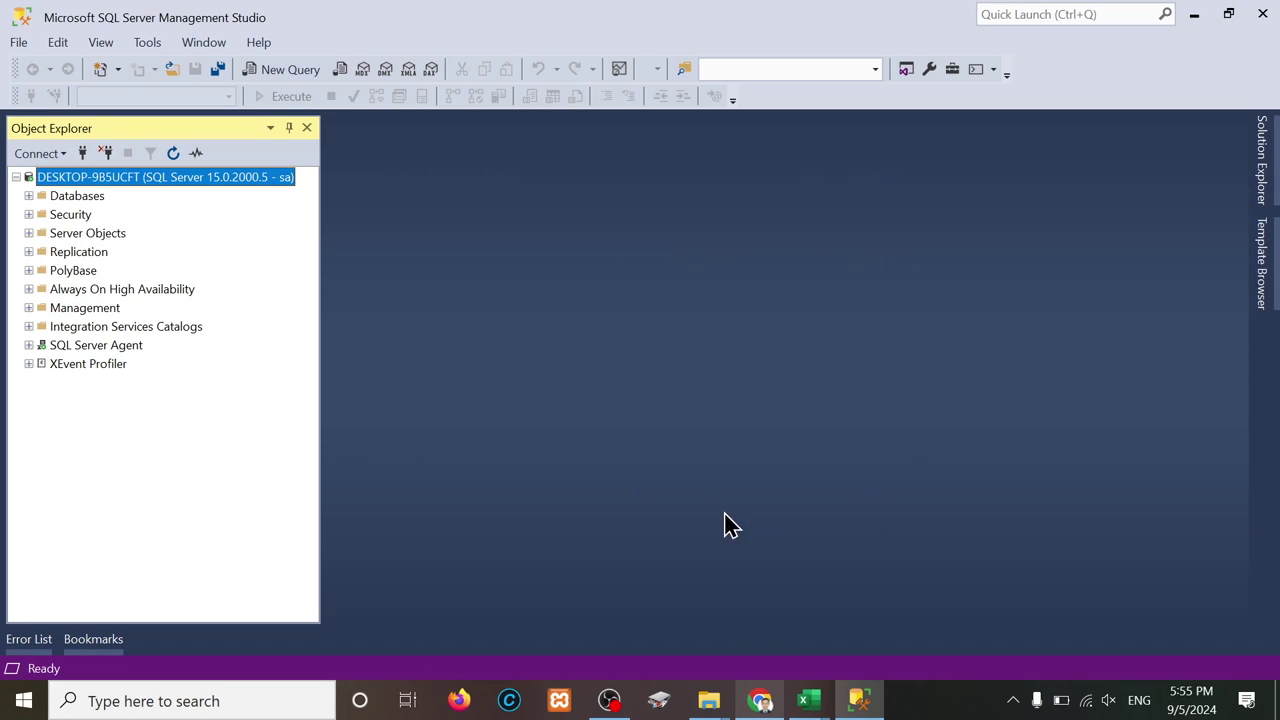
Step: Minimize SQL Server Management Studio, find and launch Navicat Premium 17 through Windows search, and dismiss the Internet Download Manager registration prompts
{"action": "left_click", "coordinate": [1194, 14]}
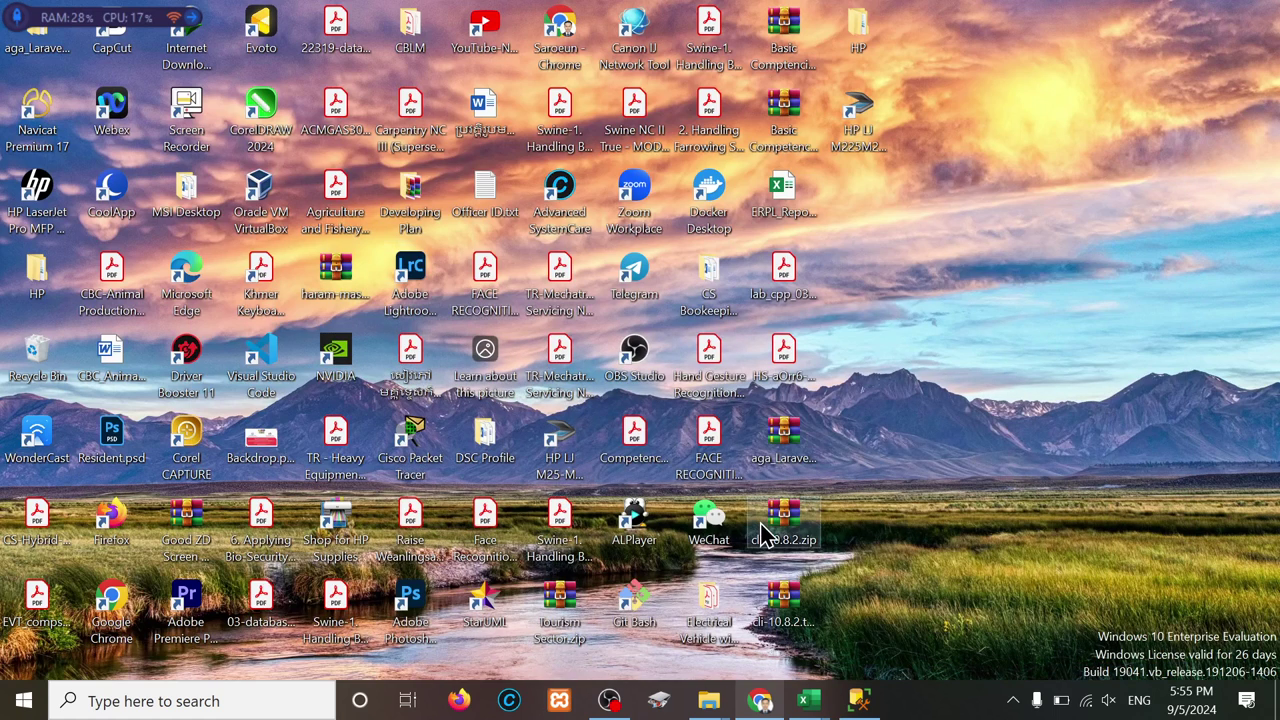
{"action": "left_click", "coordinate": [22, 701]}
{"action": "type", "text": "NA"}
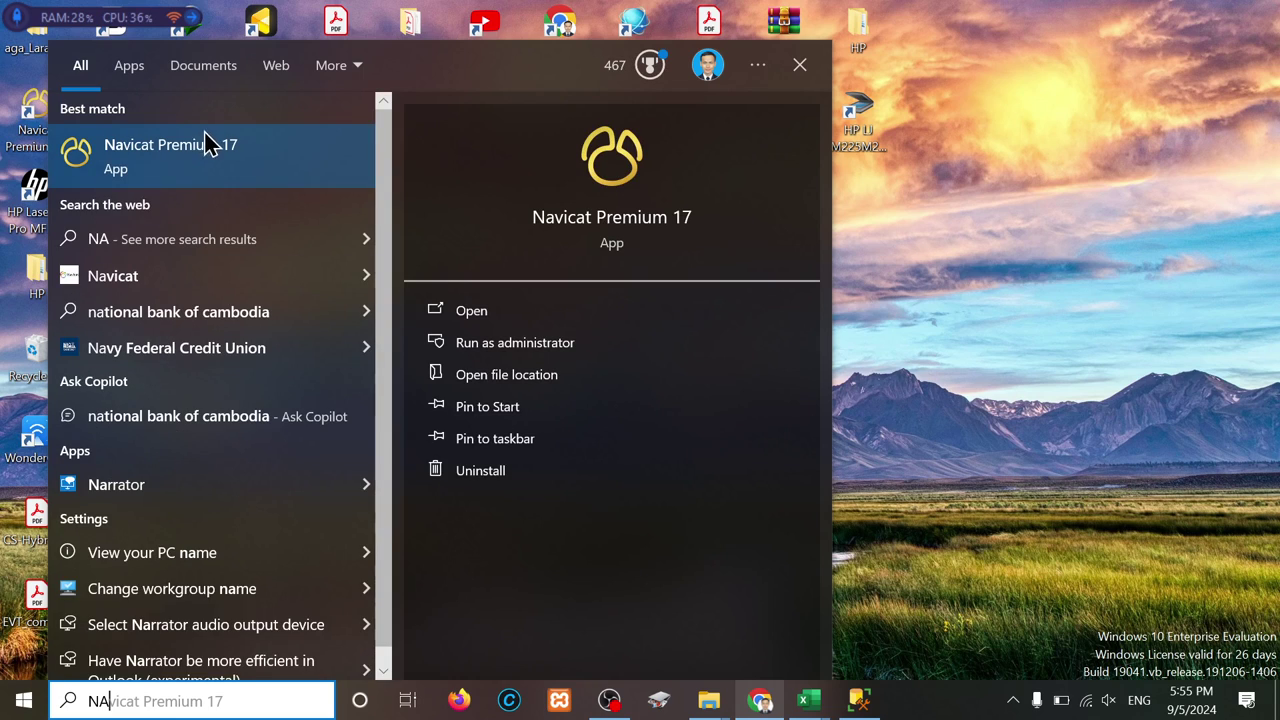
{"action": "left_click", "coordinate": [572, 228]}
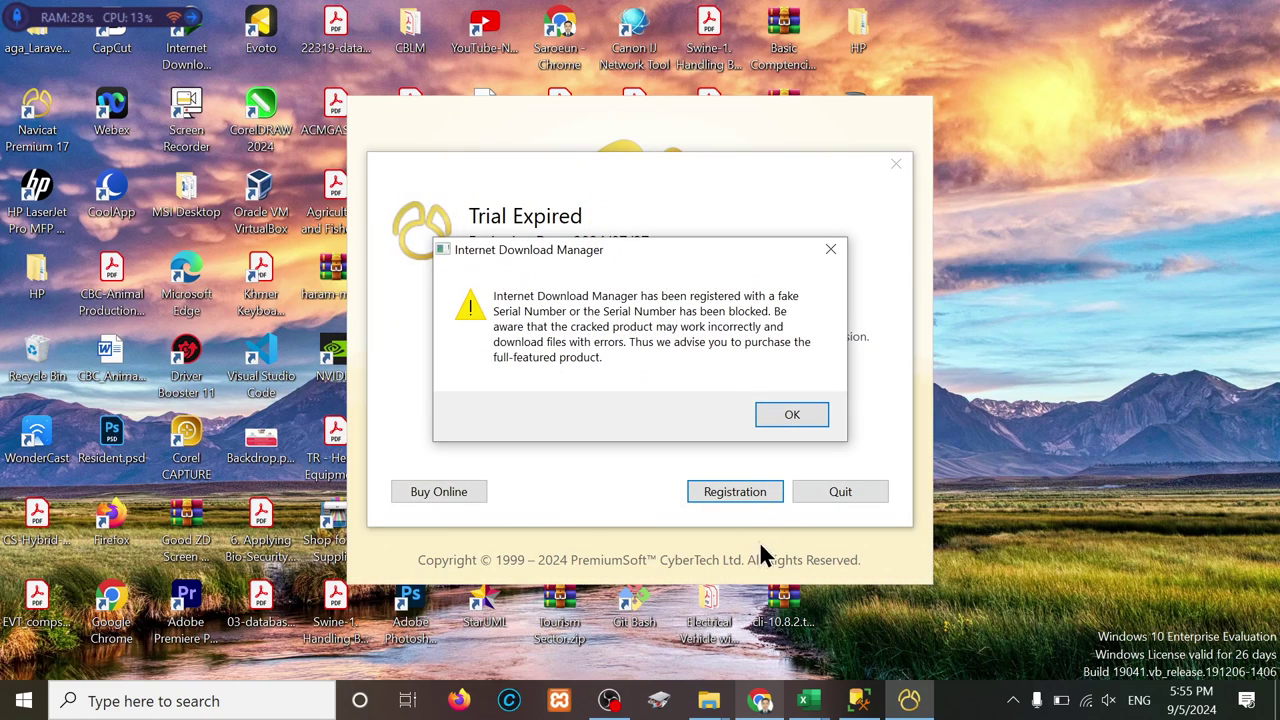
{"action": "left_click", "coordinate": [828, 252]}
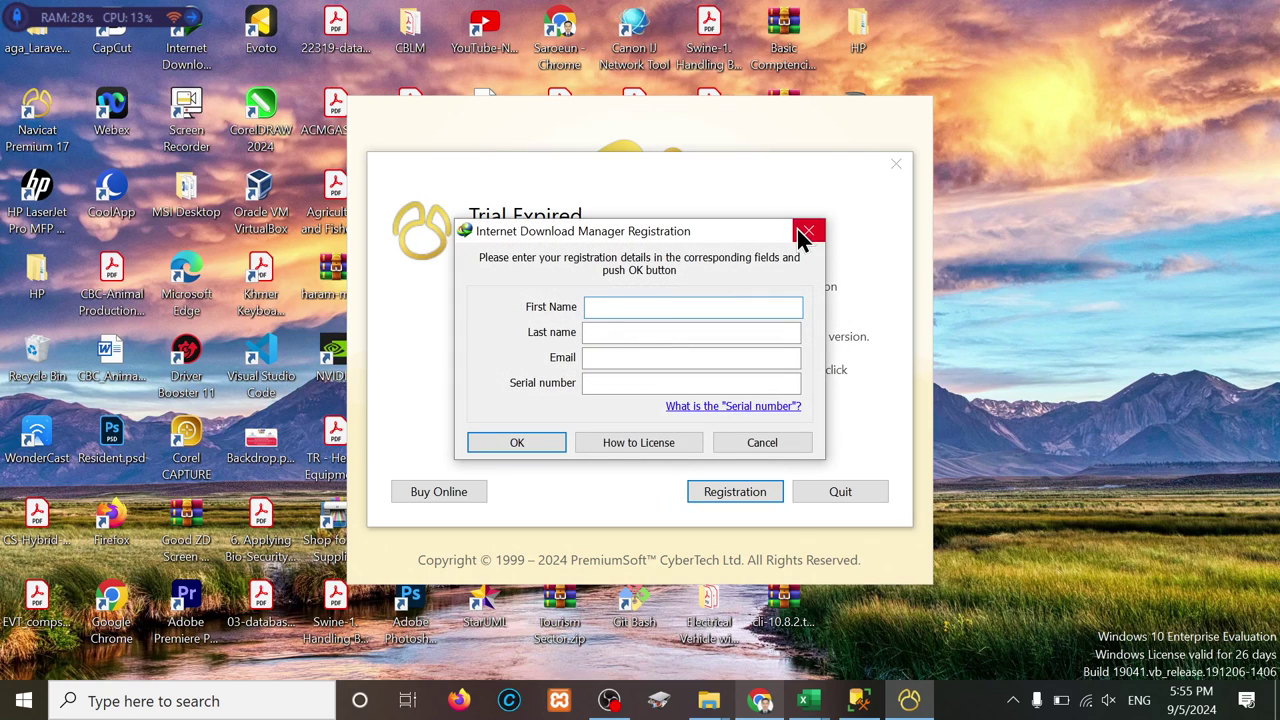
{"action": "left_click", "coordinate": [806, 234]}
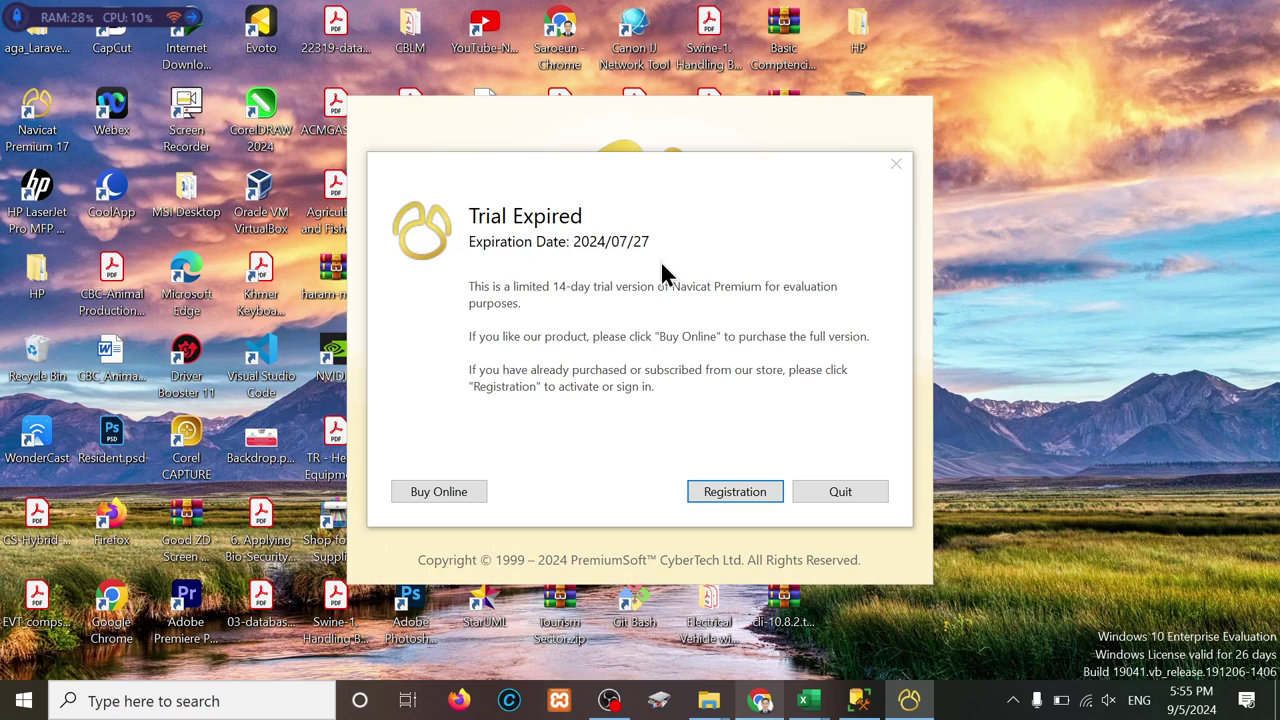
Step: Open the Navicat Premium registration form from the trial notice, review the license and subscription options, and close it without registering
{"action": "left_click", "coordinate": [525, 192]}
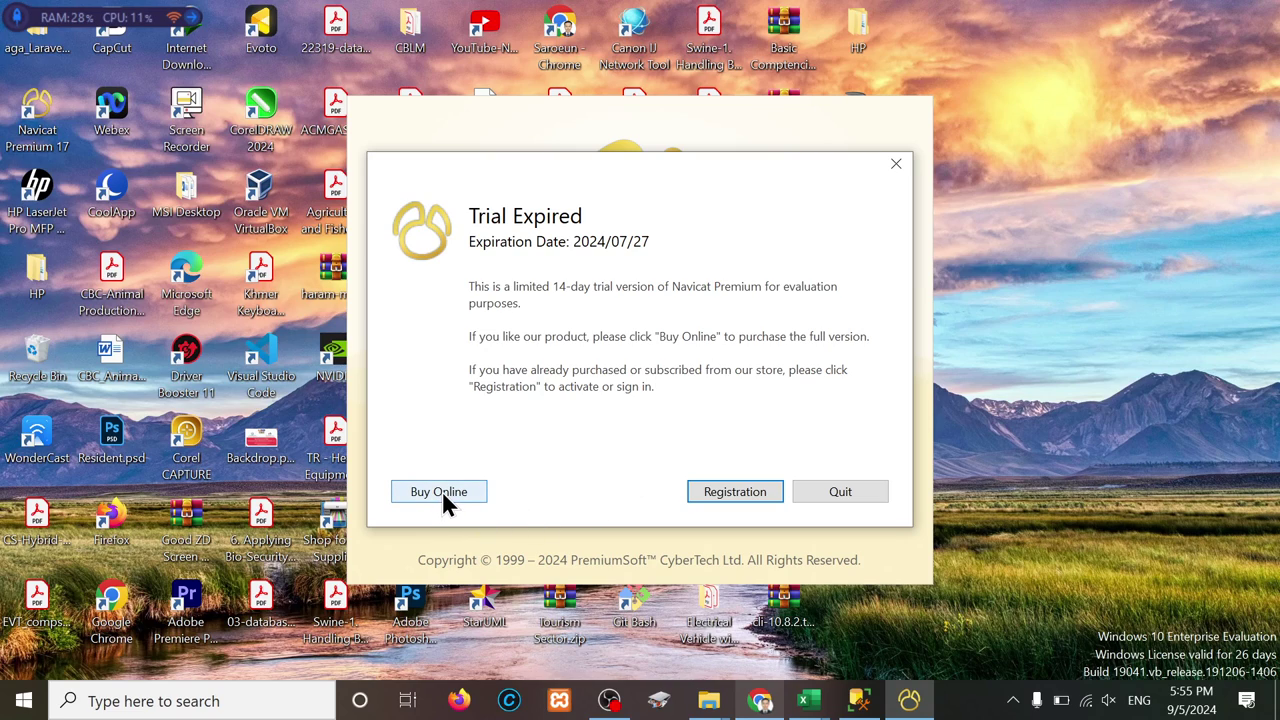
{"action": "left_click", "coordinate": [729, 492]}
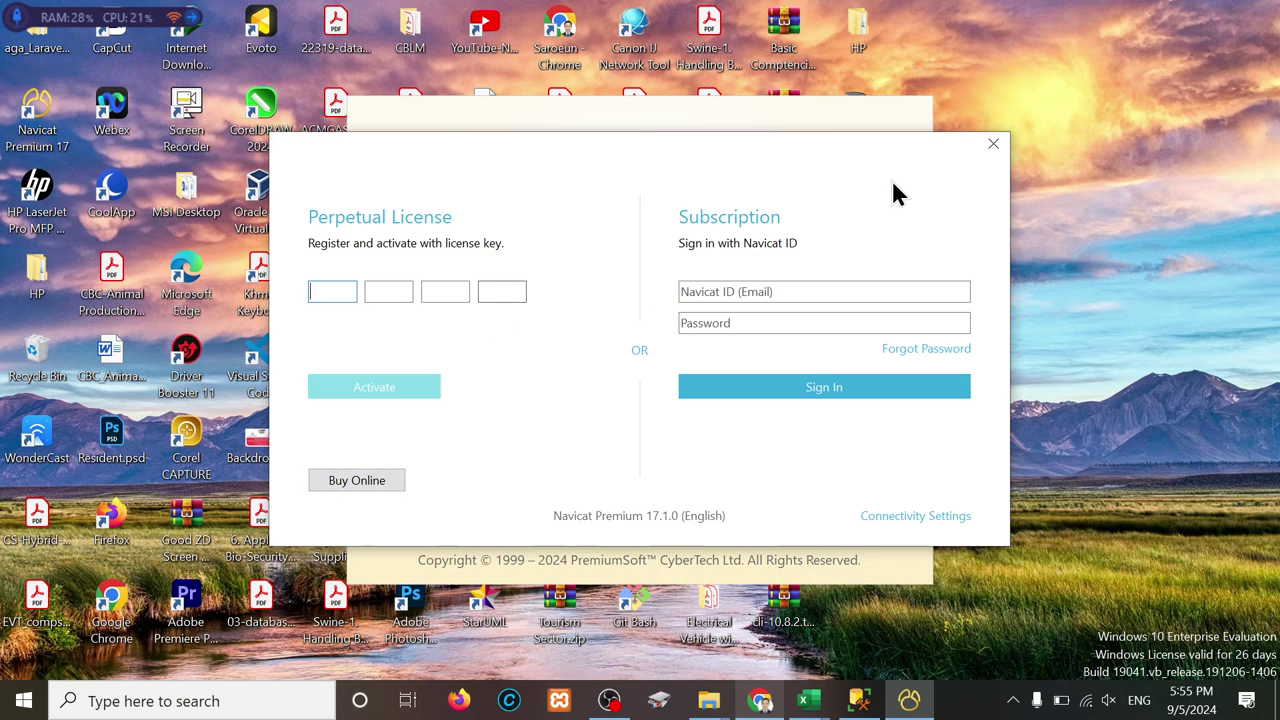
{"action": "left_click", "coordinate": [990, 146]}
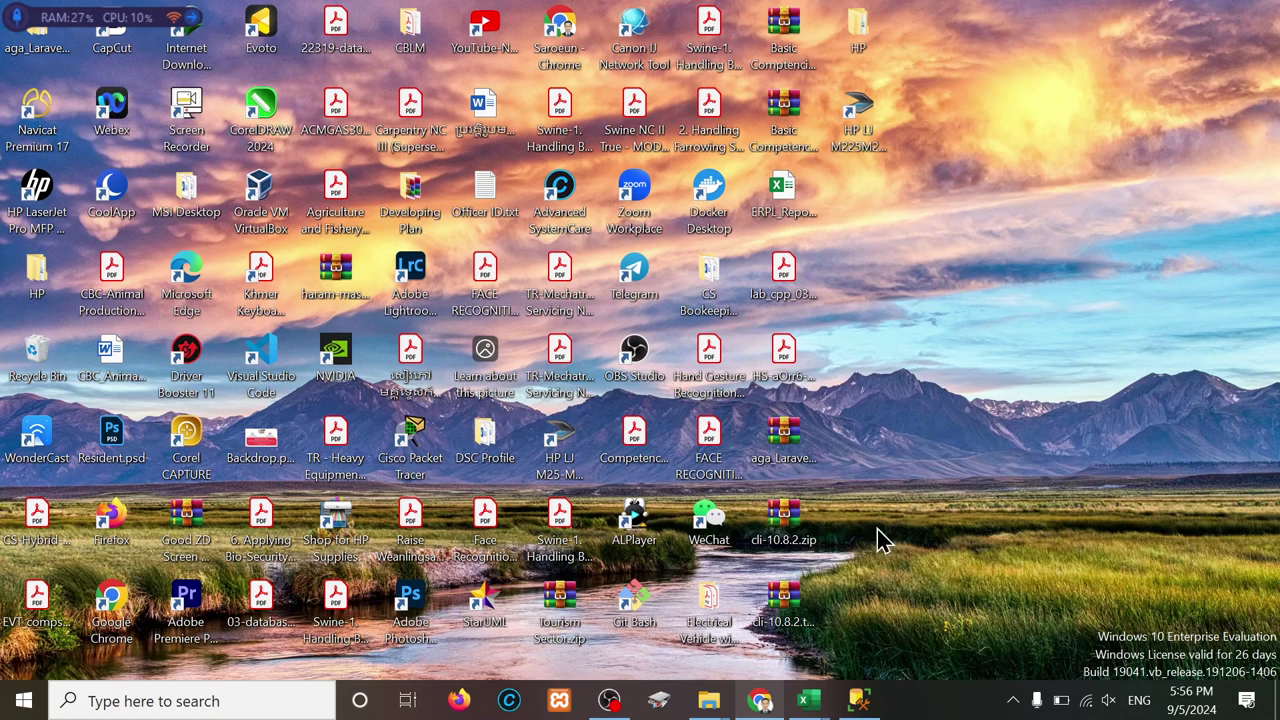
Step: Switch back to SQL Server Management Studio and display Object Explorer and Object Explorer Details
{"action": "left_click", "coordinate": [858, 700]}
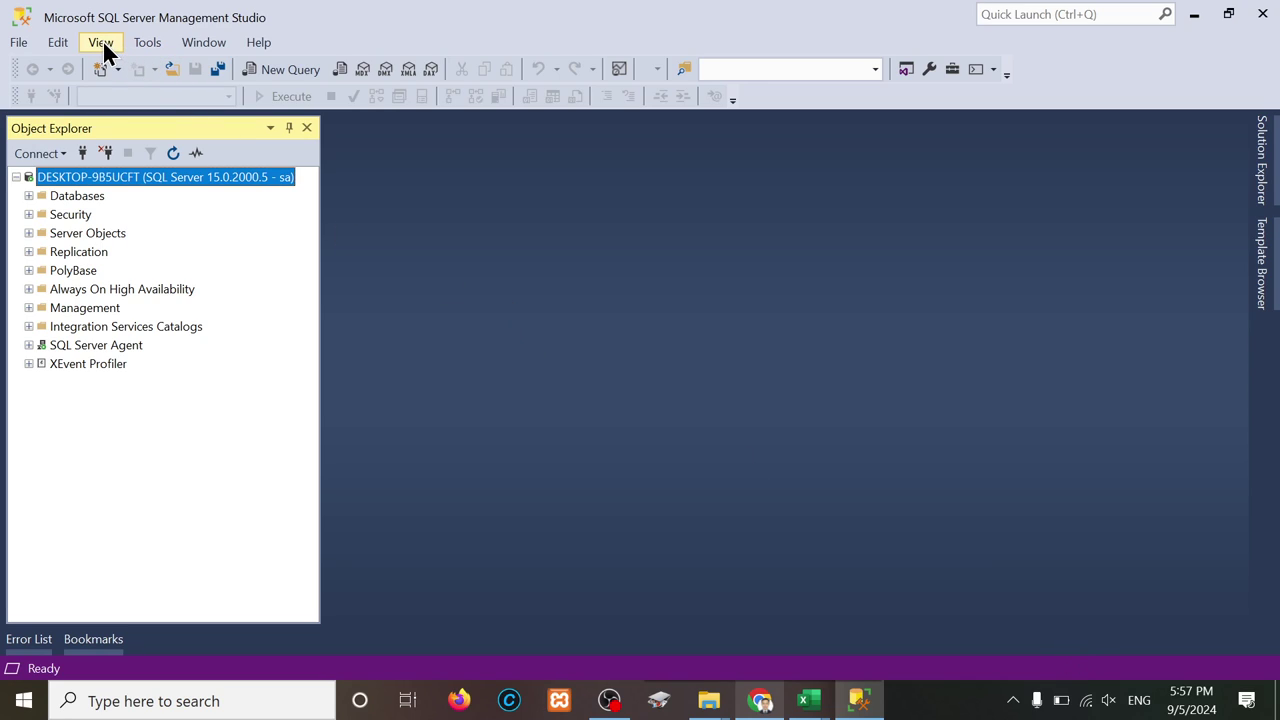
{"action": "left_click", "coordinate": [100, 44]}
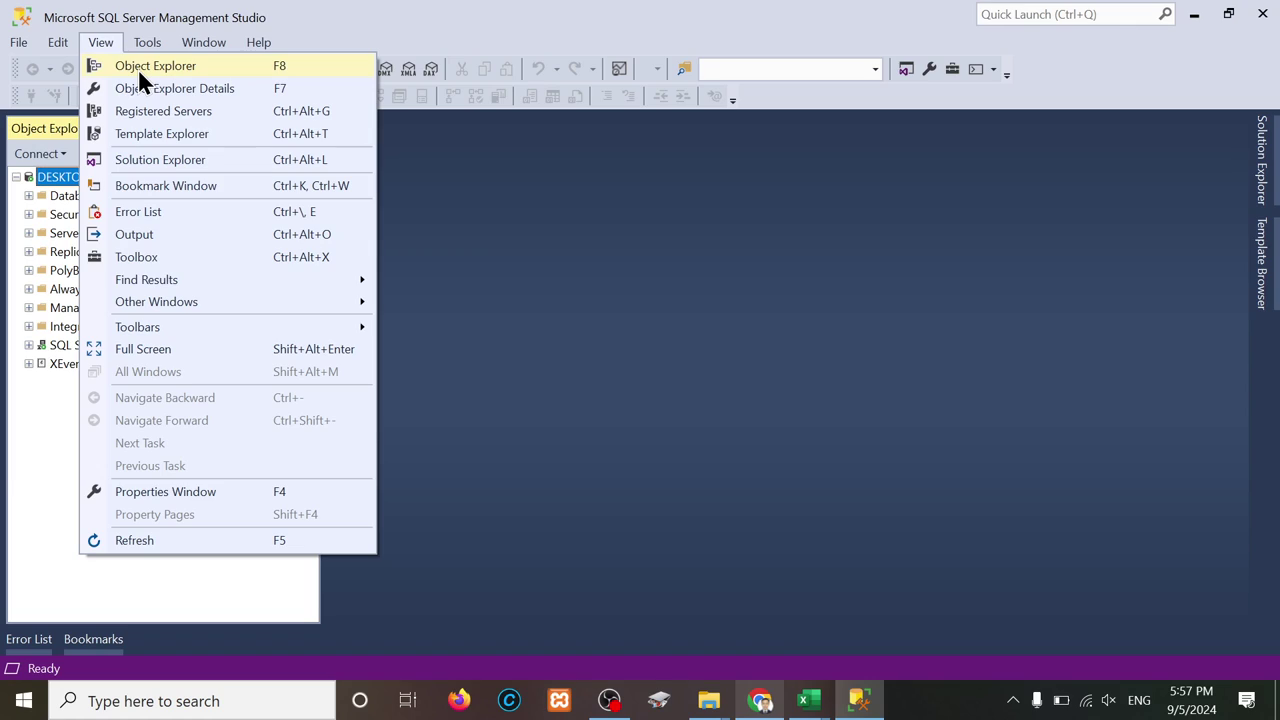
{"action": "left_click", "coordinate": [139, 72]}
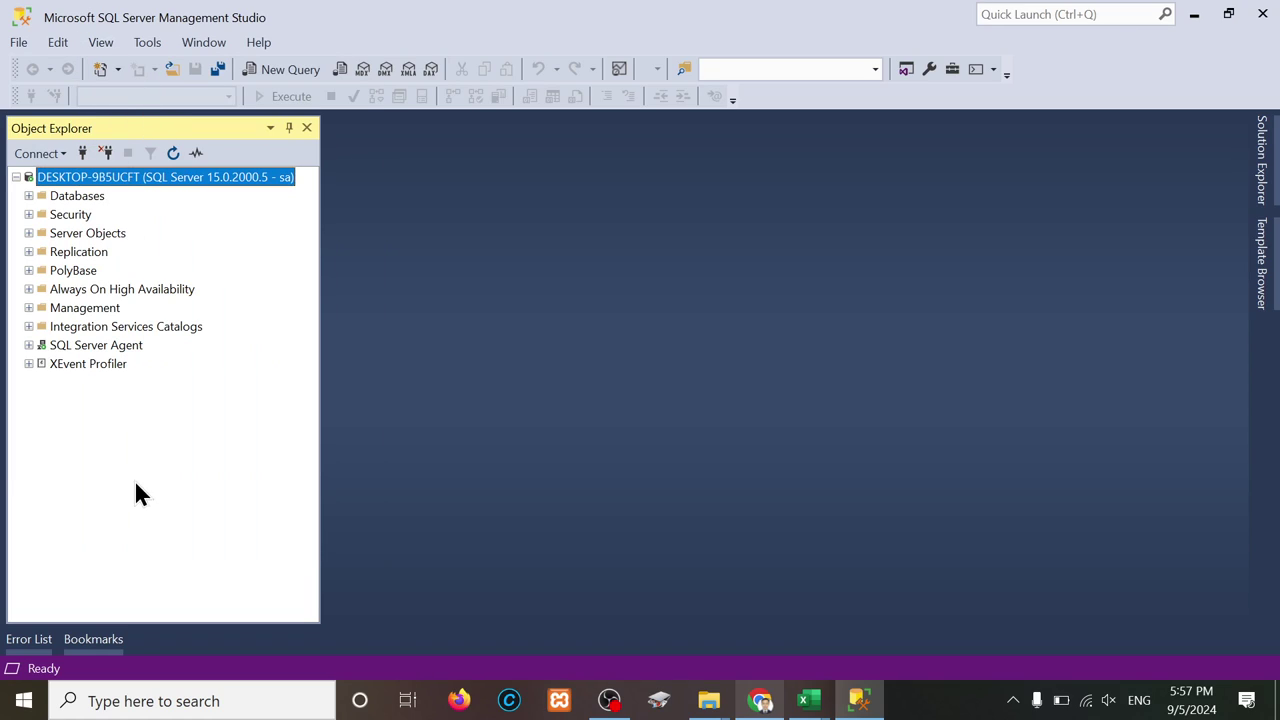
{"action": "left_click", "coordinate": [112, 46]}
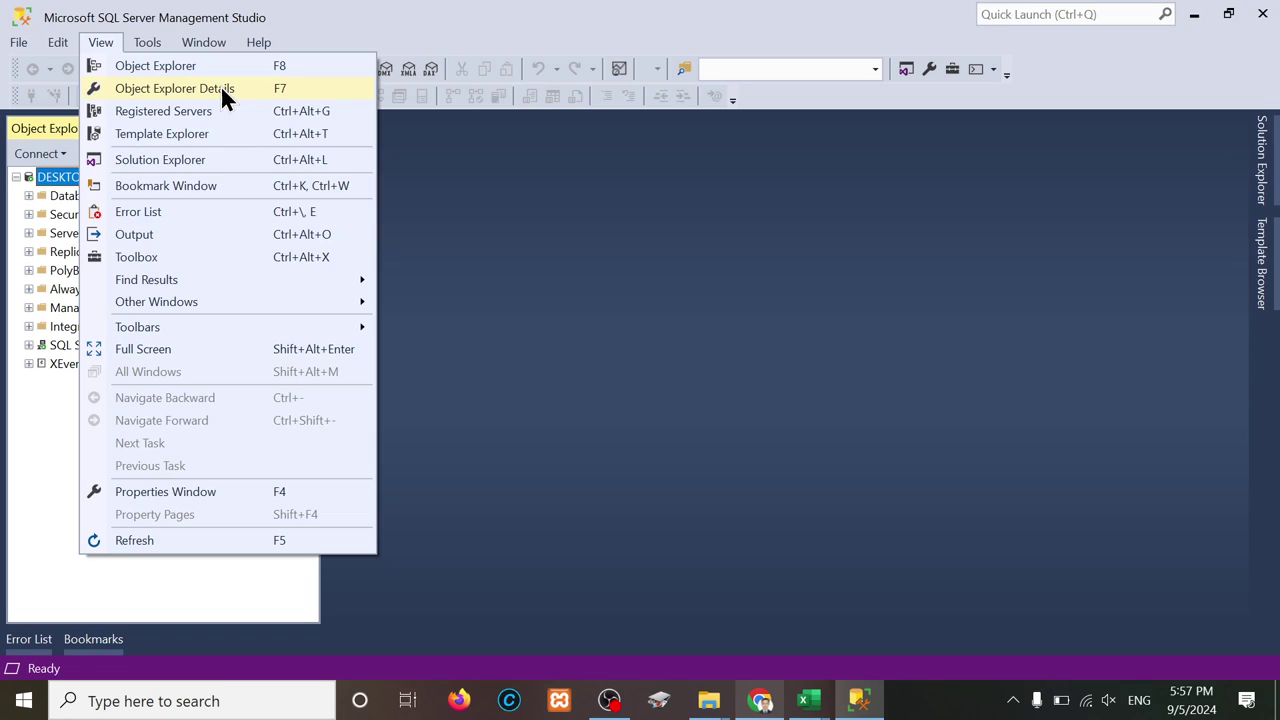
{"action": "left_click", "coordinate": [192, 88]}
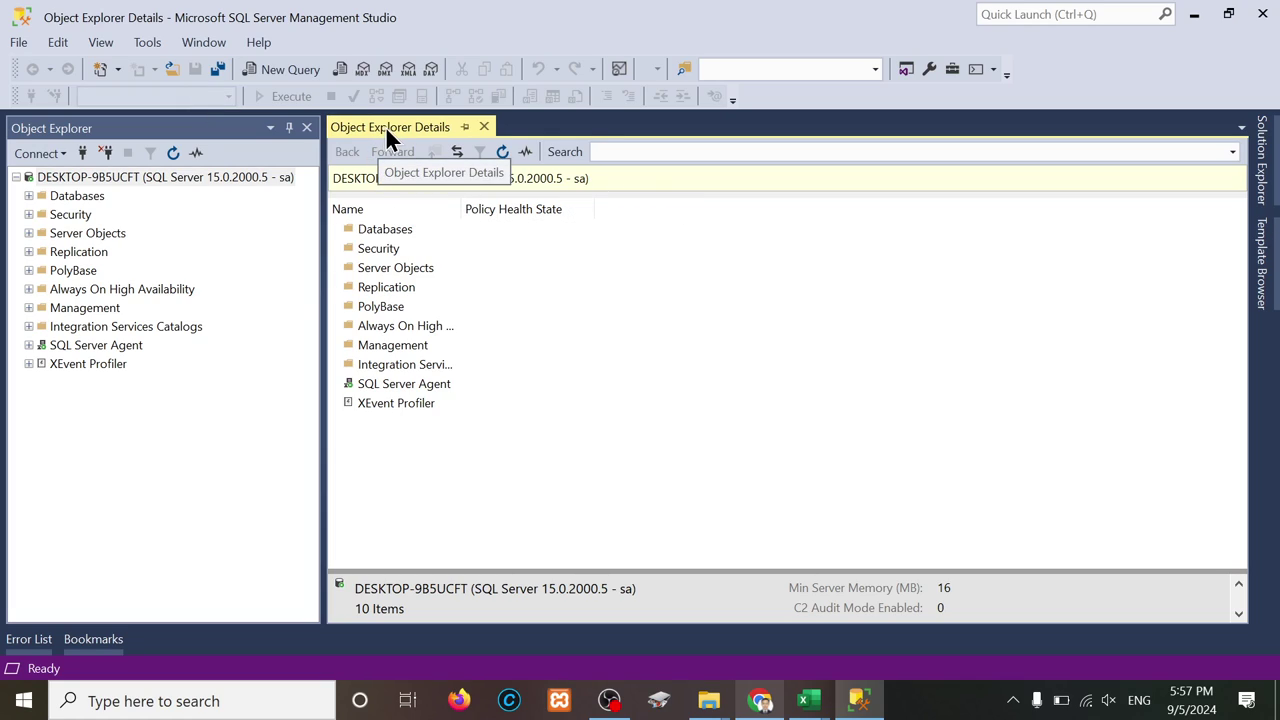
Step: Dock Object Explorer Details along the left edge of the workspace, narrow it and Object Explorer, and set Object Explorer Details to auto-hide
{"action": "left_click_drag", "start_coordinate": [389, 134], "coordinate": [714, 372]}
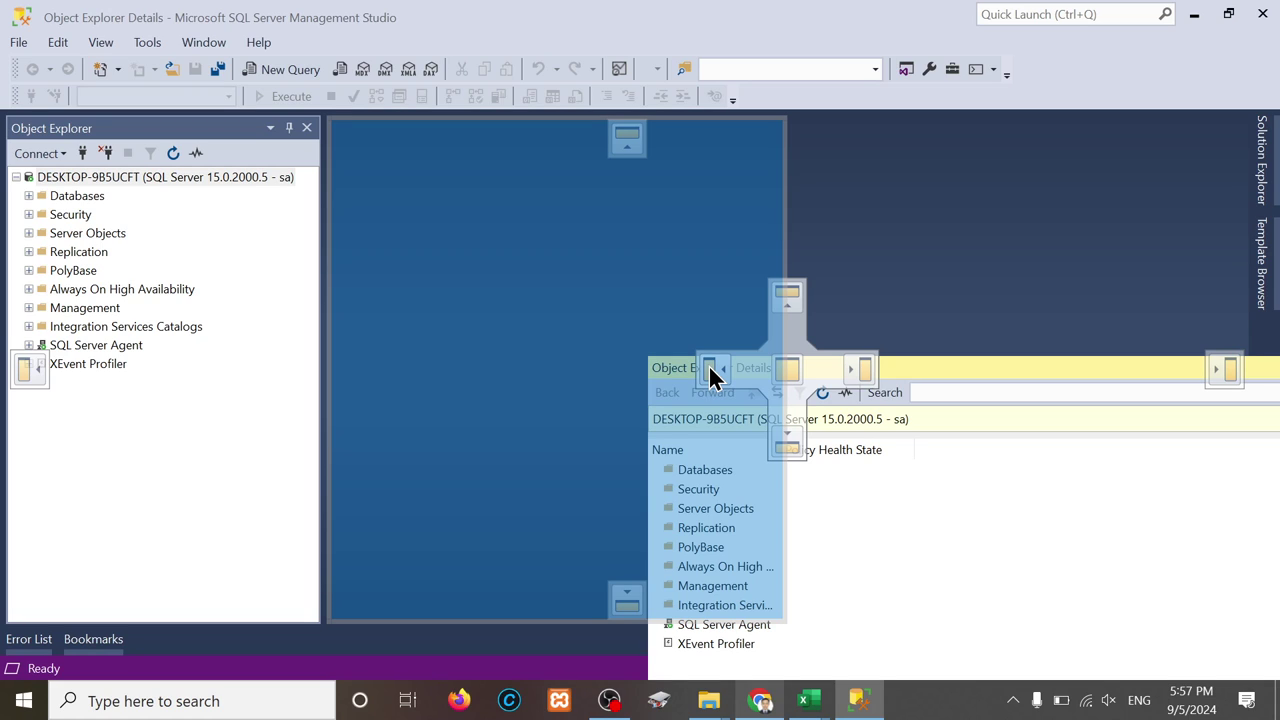
{"action": "left_click_drag", "start_coordinate": [714, 375], "coordinate": [24, 372]}
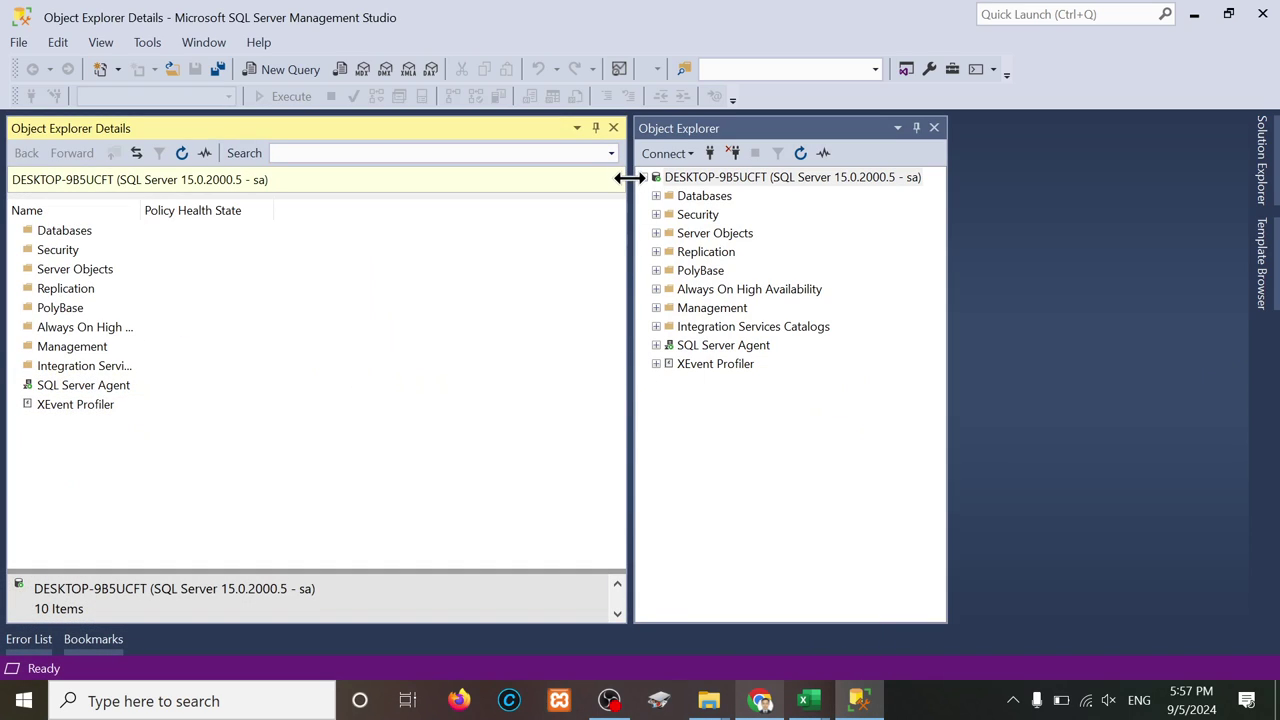
{"action": "left_click_drag", "start_coordinate": [628, 178], "coordinate": [250, 207]}
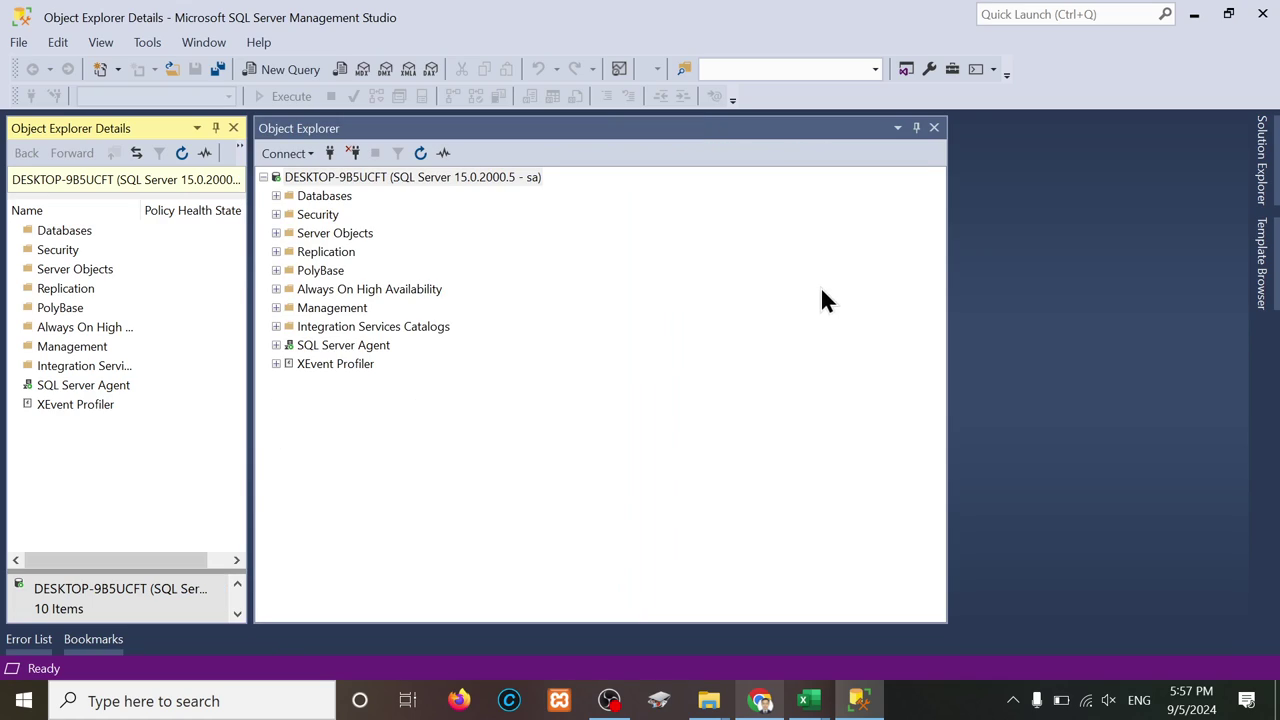
{"action": "left_click", "coordinate": [946, 294]}
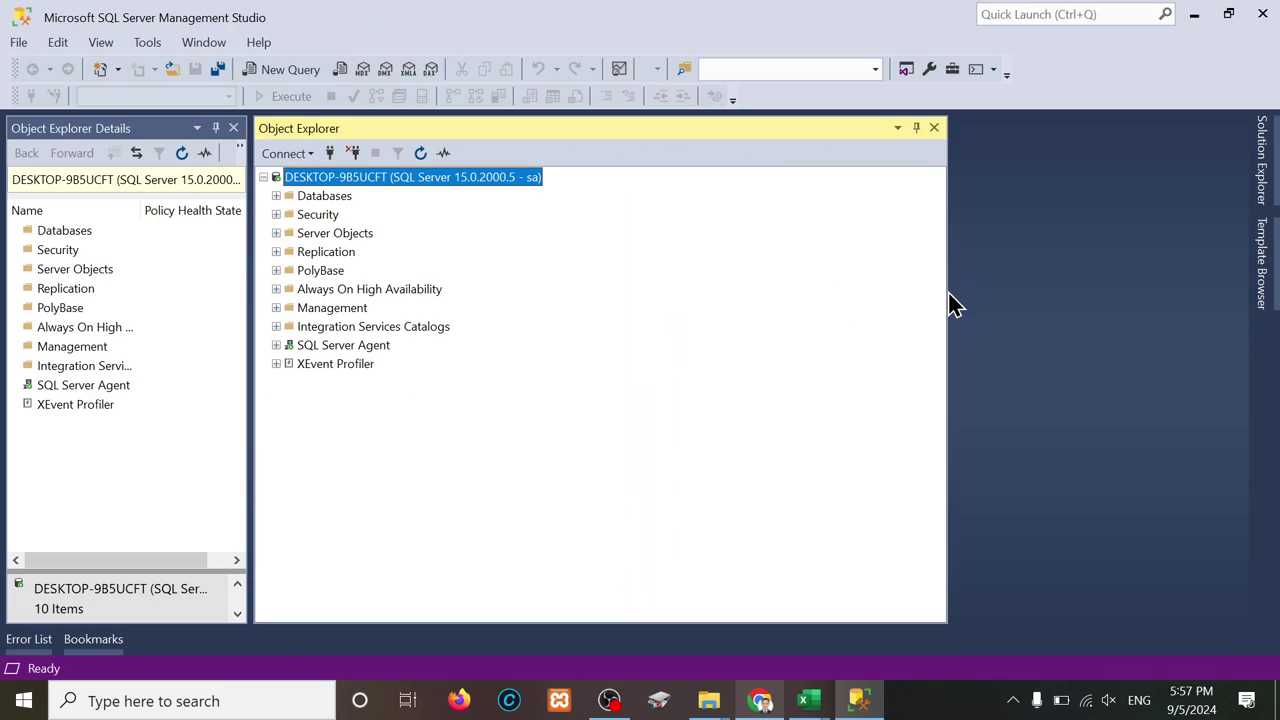
{"action": "left_click_drag", "start_coordinate": [954, 294], "coordinate": [572, 326]}
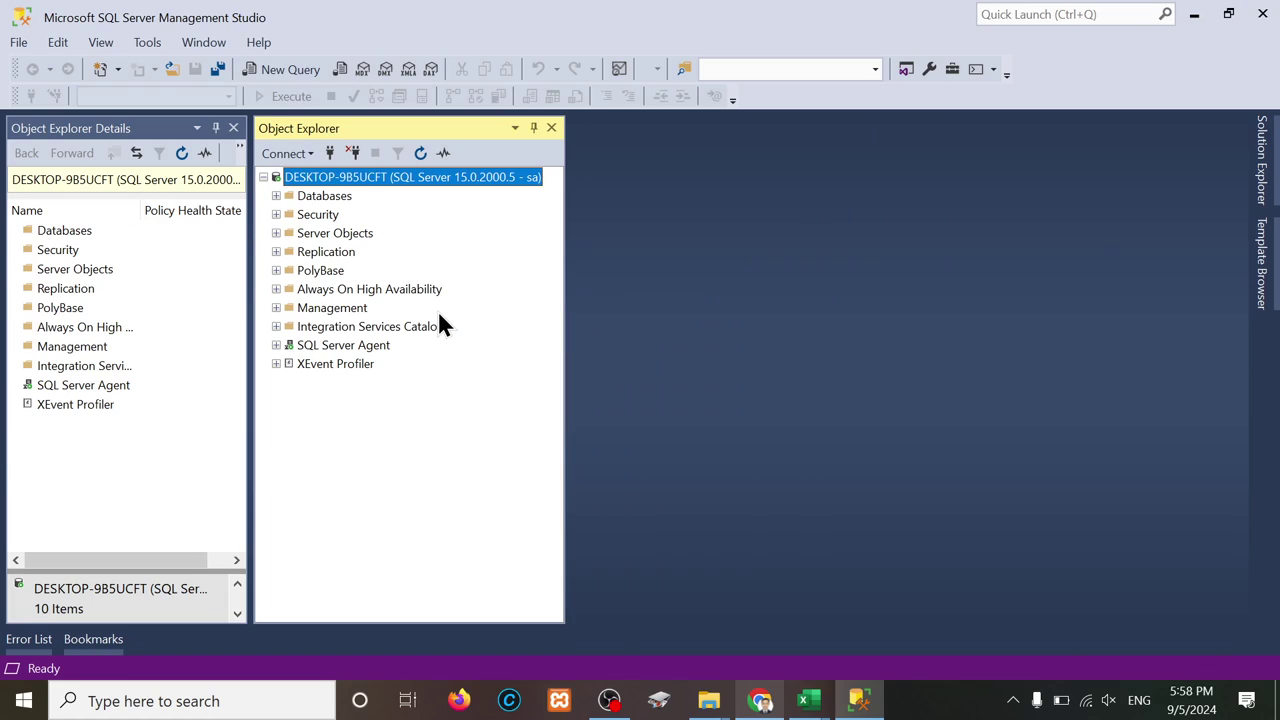
{"action": "left_click", "coordinate": [212, 130]}
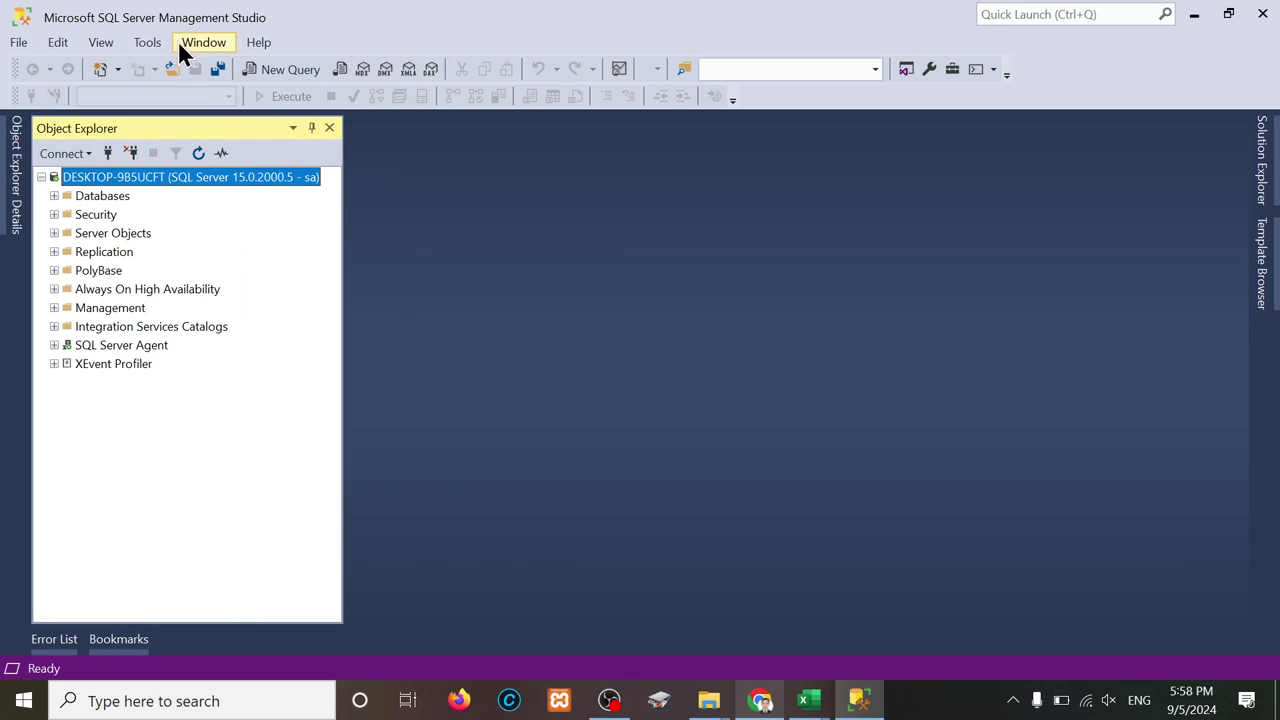
Step: Display the Solution Explorer and the Toolbox
{"action": "left_click", "coordinate": [101, 44]}
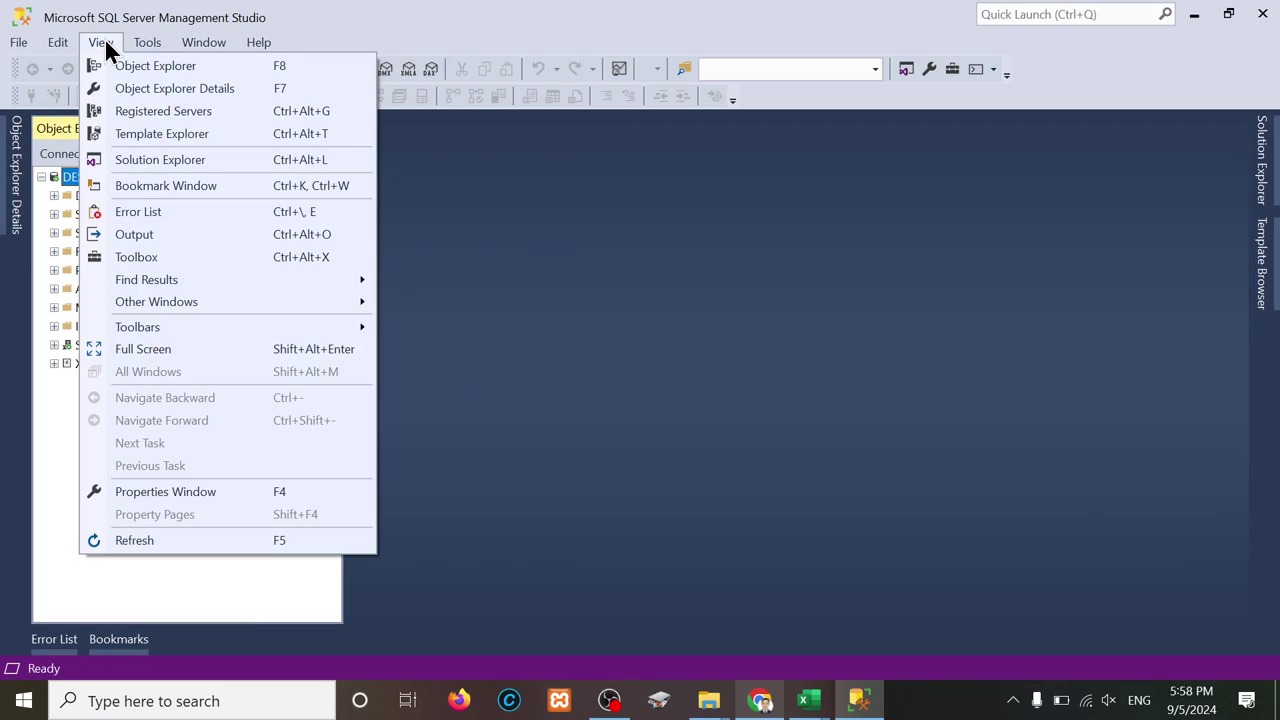
{"action": "left_click", "coordinate": [158, 160]}
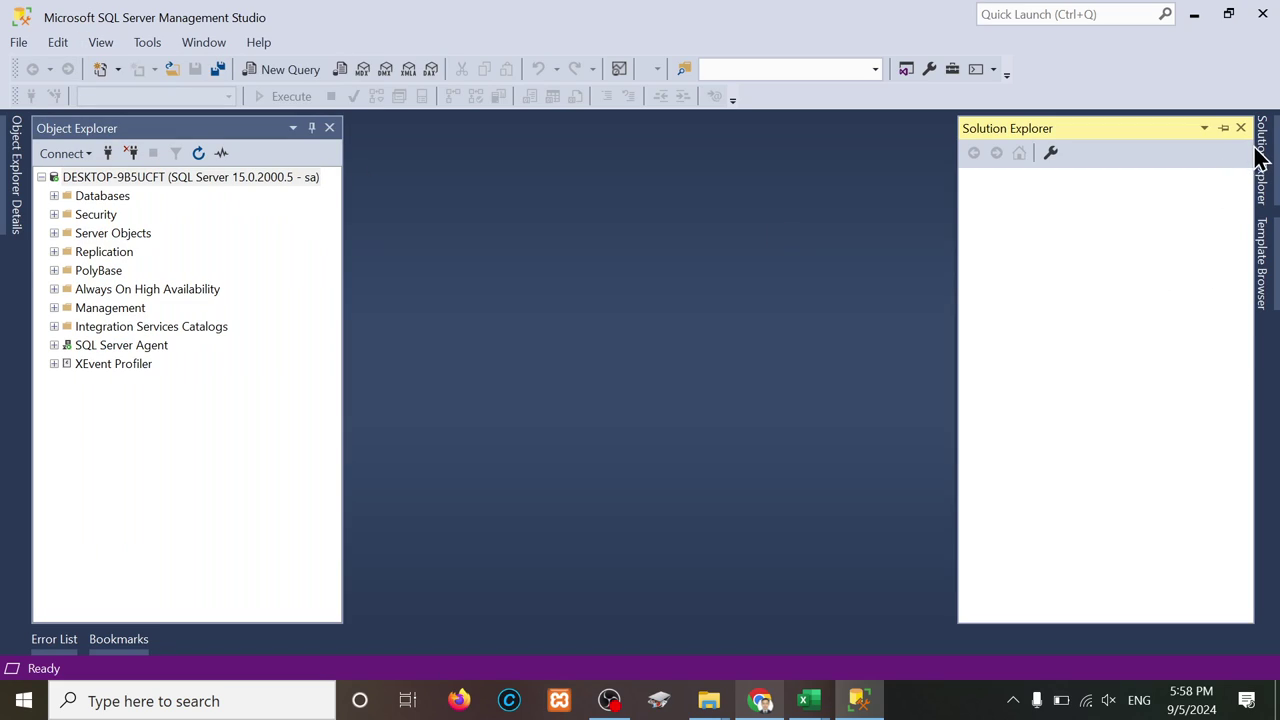
{"action": "left_click", "coordinate": [108, 42]}
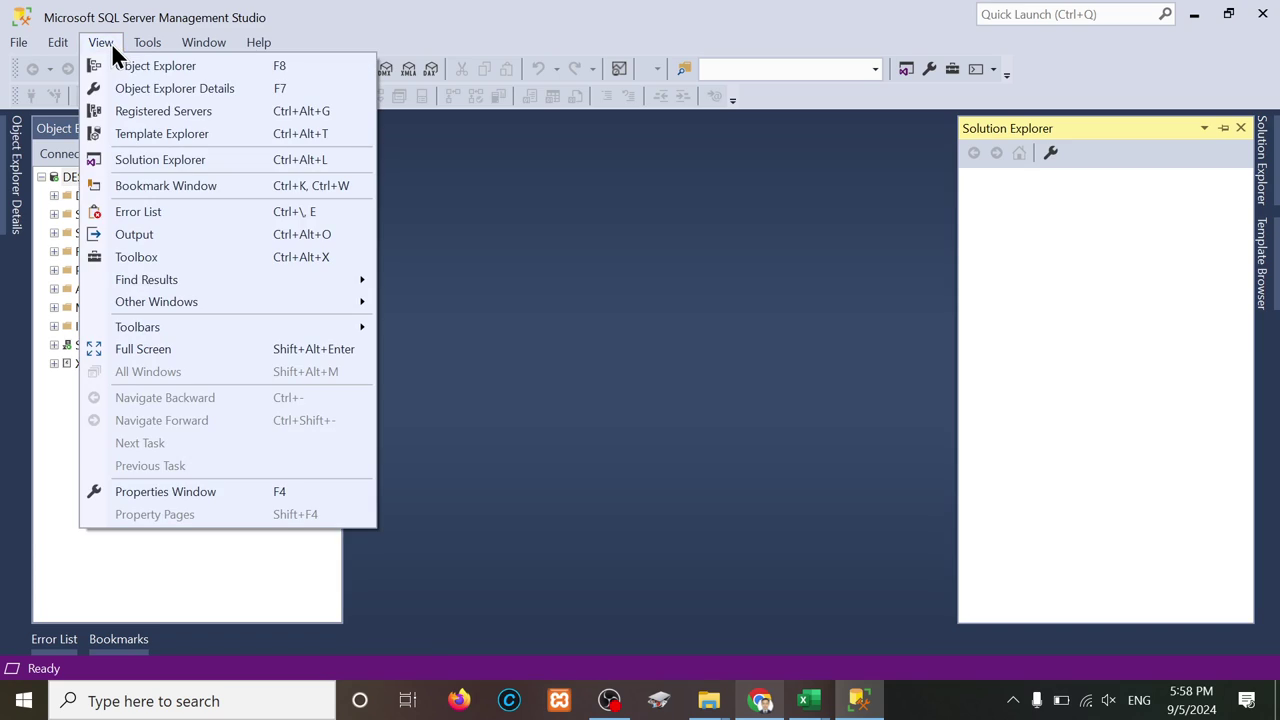
{"action": "left_click", "coordinate": [155, 259]}
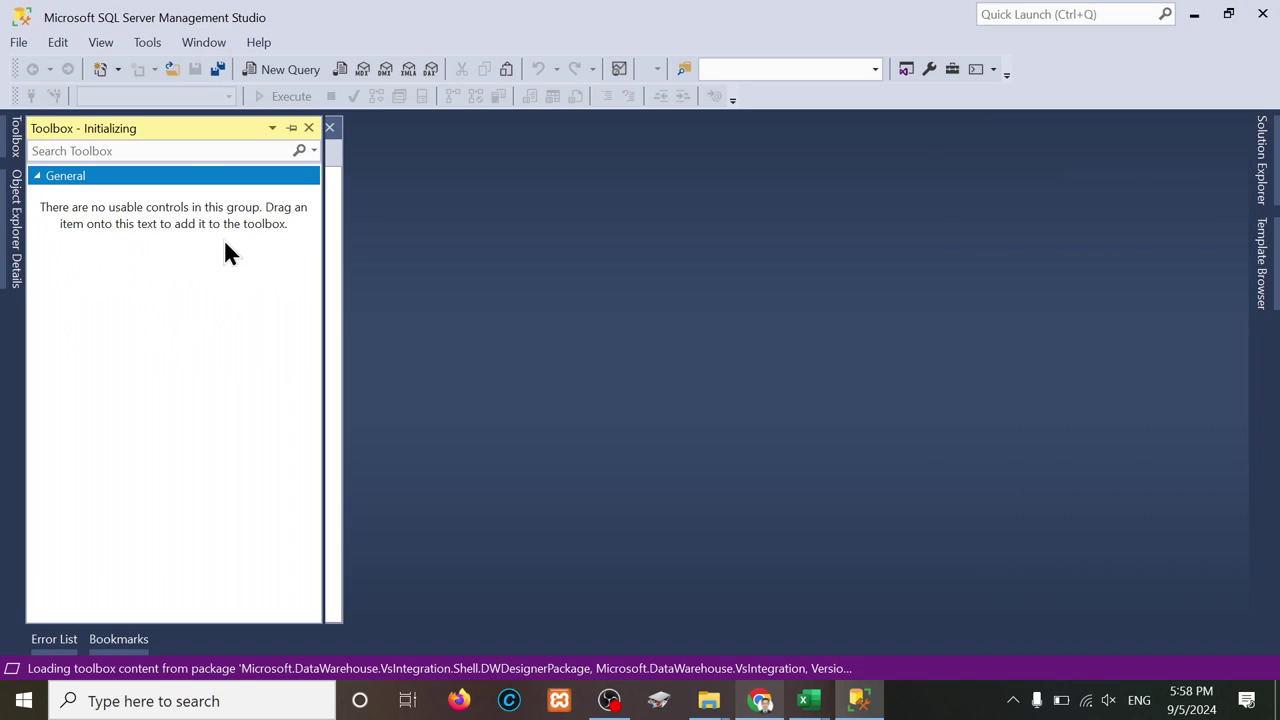
Step: Display the Error List, reduce its height, and dock it along the bottom edge of the workspace beneath Object Explorer
{"action": "left_click", "coordinate": [104, 42]}
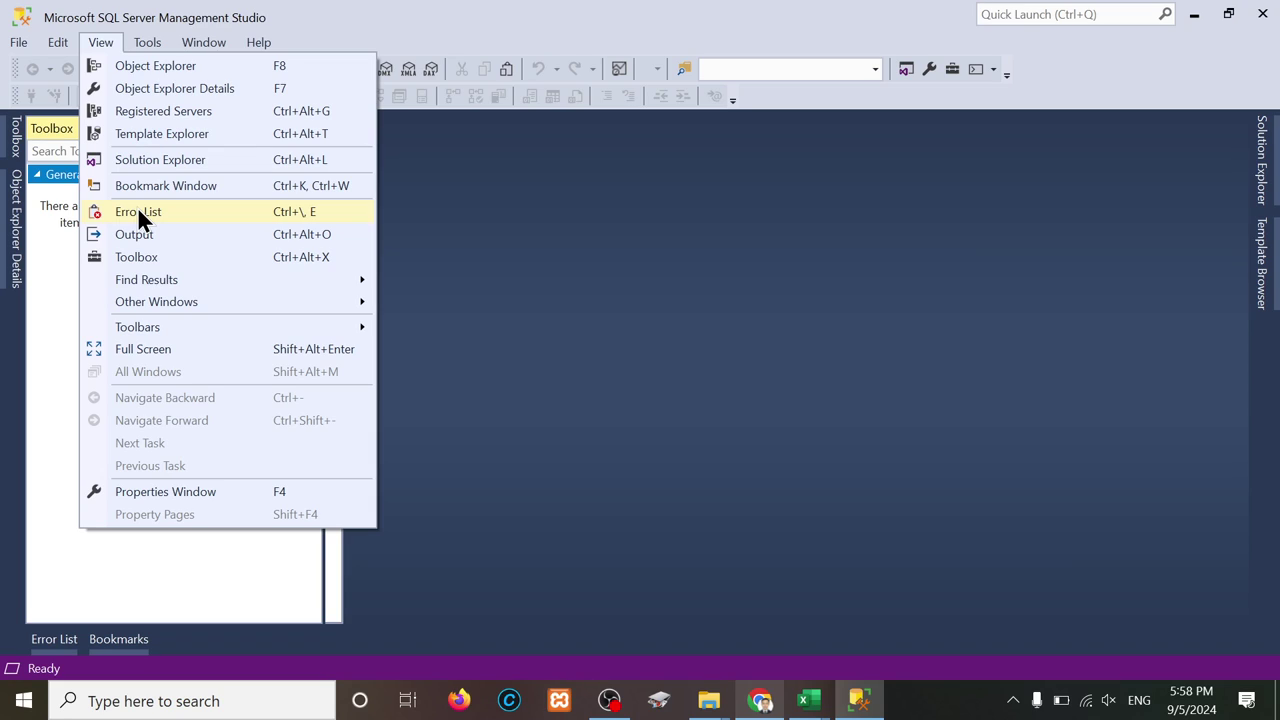
{"action": "left_click", "coordinate": [137, 214]}
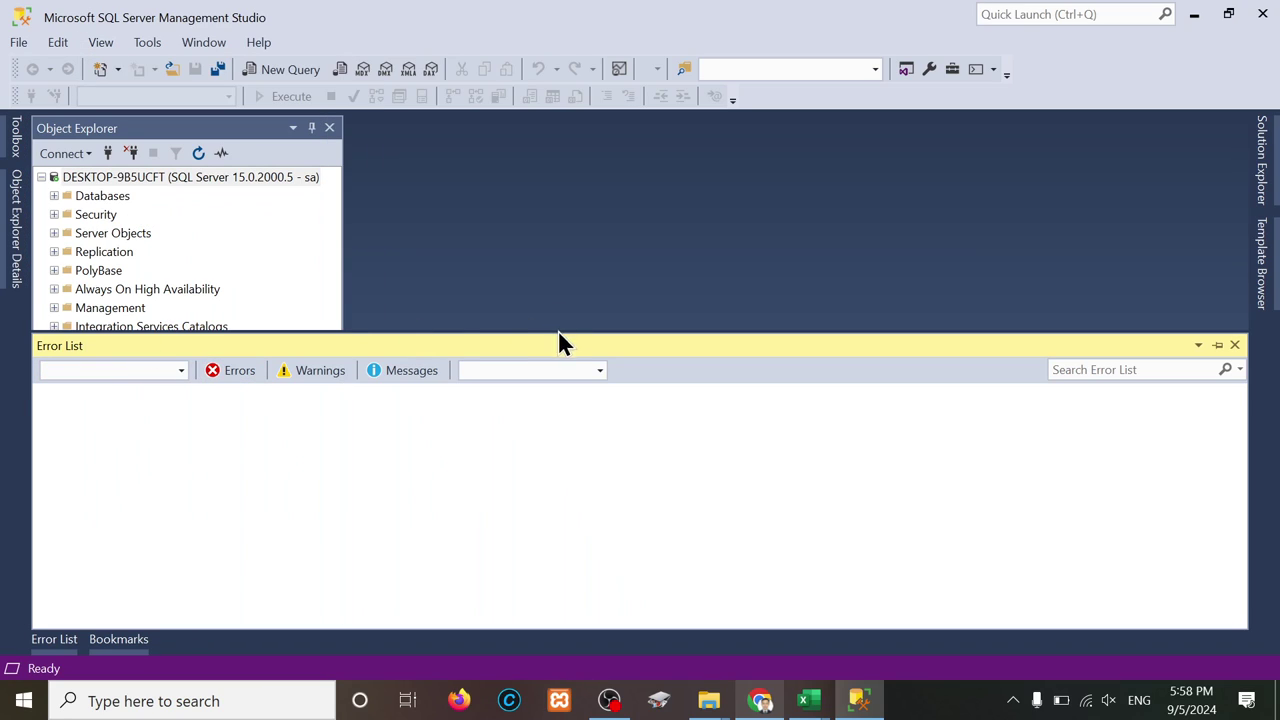
{"action": "left_click_drag", "start_coordinate": [560, 330], "coordinate": [550, 487]}
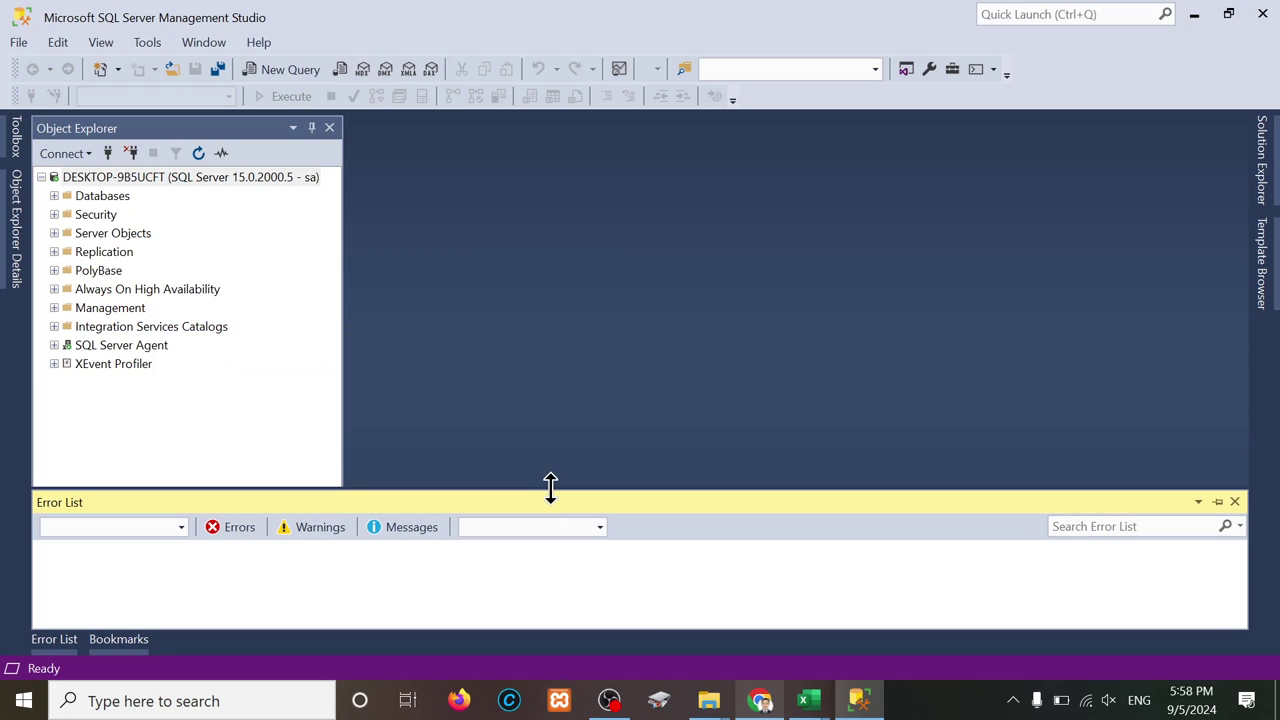
{"action": "left_click_drag", "start_coordinate": [556, 503], "coordinate": [797, 444]}
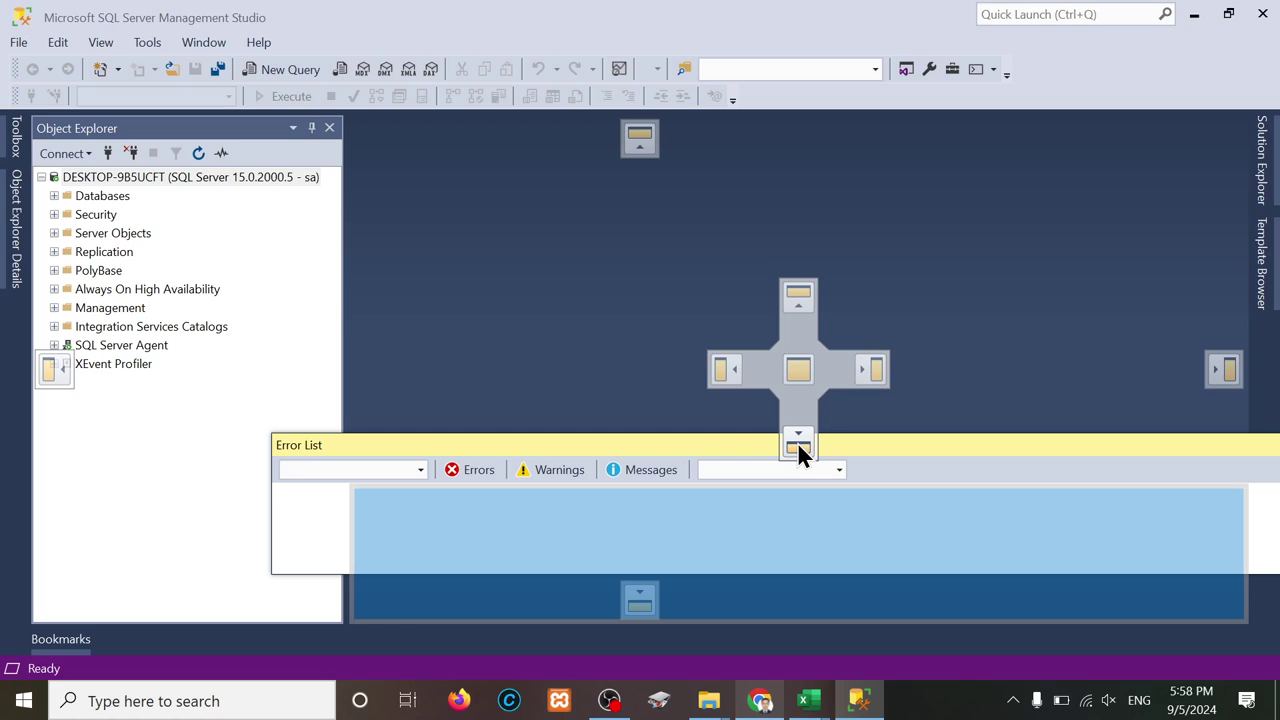
{"action": "left_click_drag", "start_coordinate": [797, 442], "coordinate": [630, 612]}
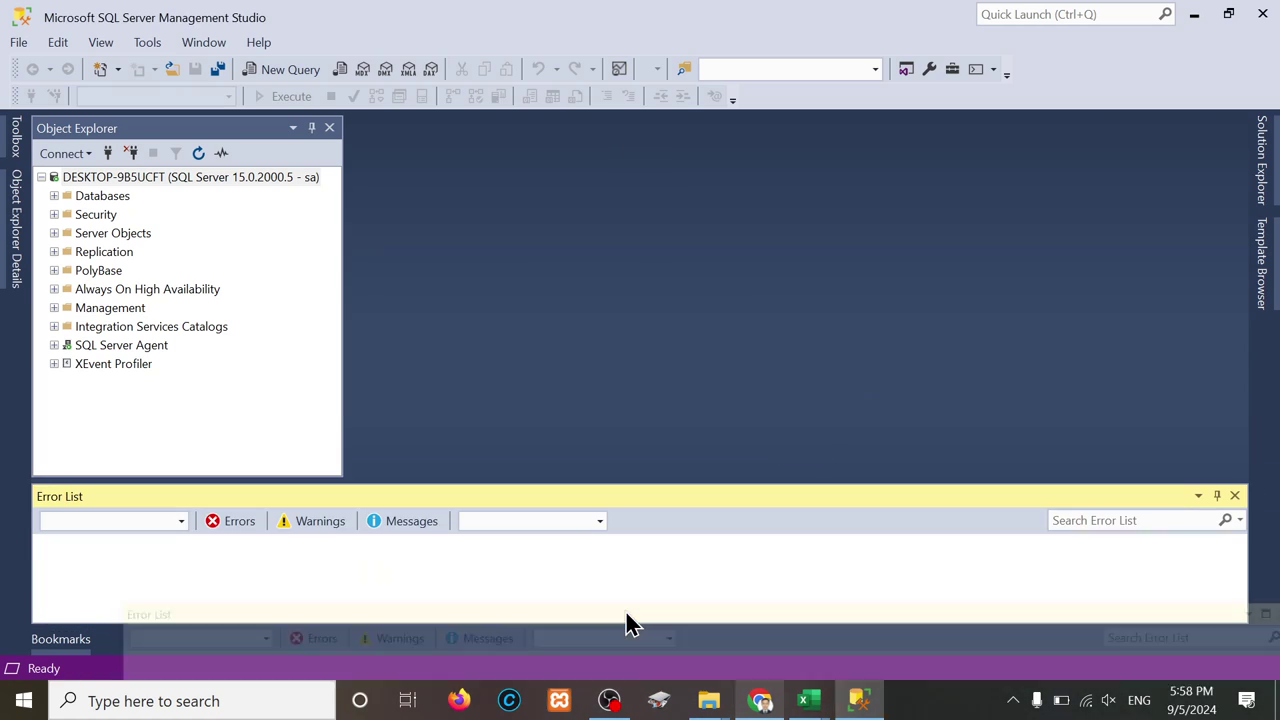
Step: Display the Output window
{"action": "left_click", "coordinate": [101, 42]}
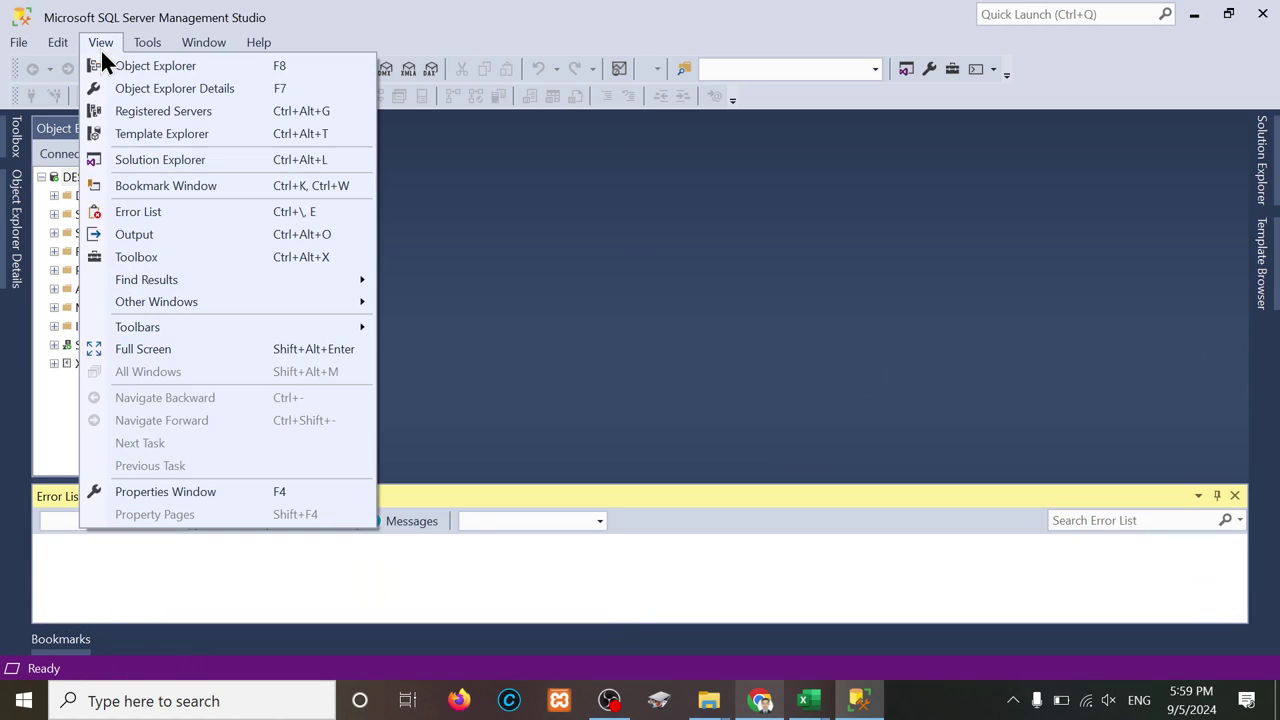
{"action": "left_click", "coordinate": [142, 236]}
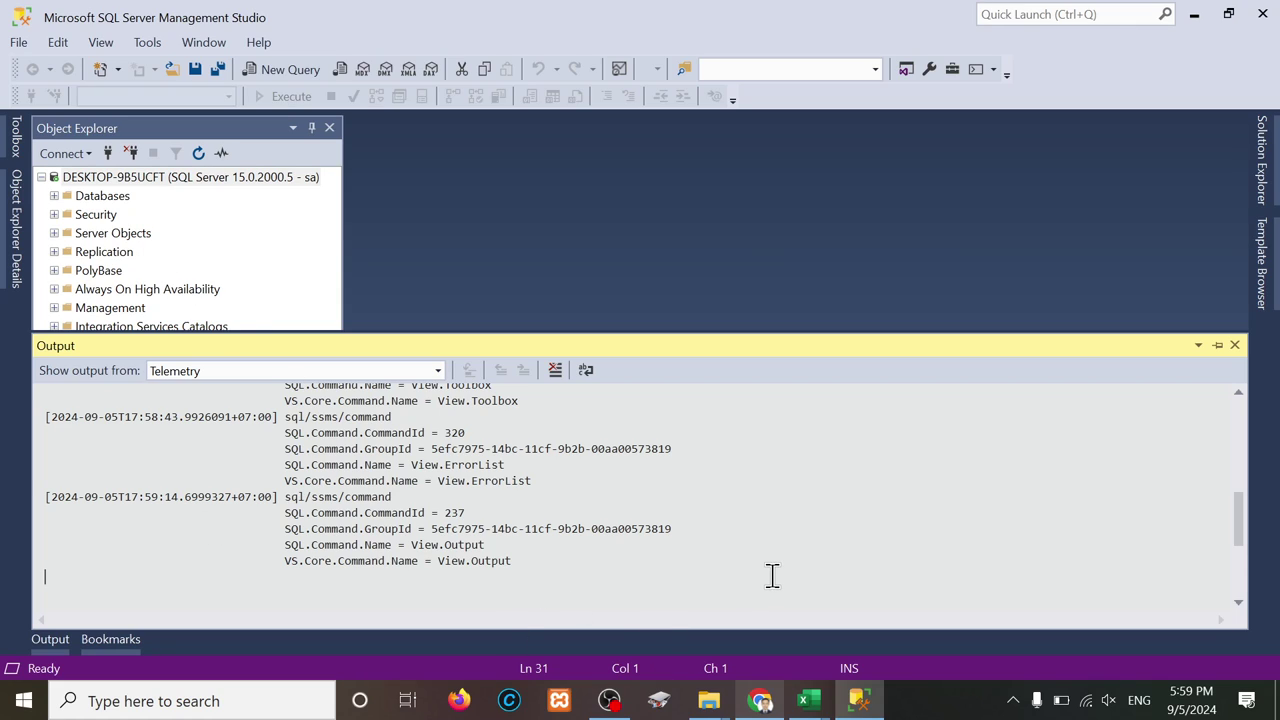
Step: Dock the Output window along the bottom edge beneath the Error List, and set both windows to auto-hide
{"action": "left_click_drag", "start_coordinate": [707, 341], "coordinate": [638, 604]}
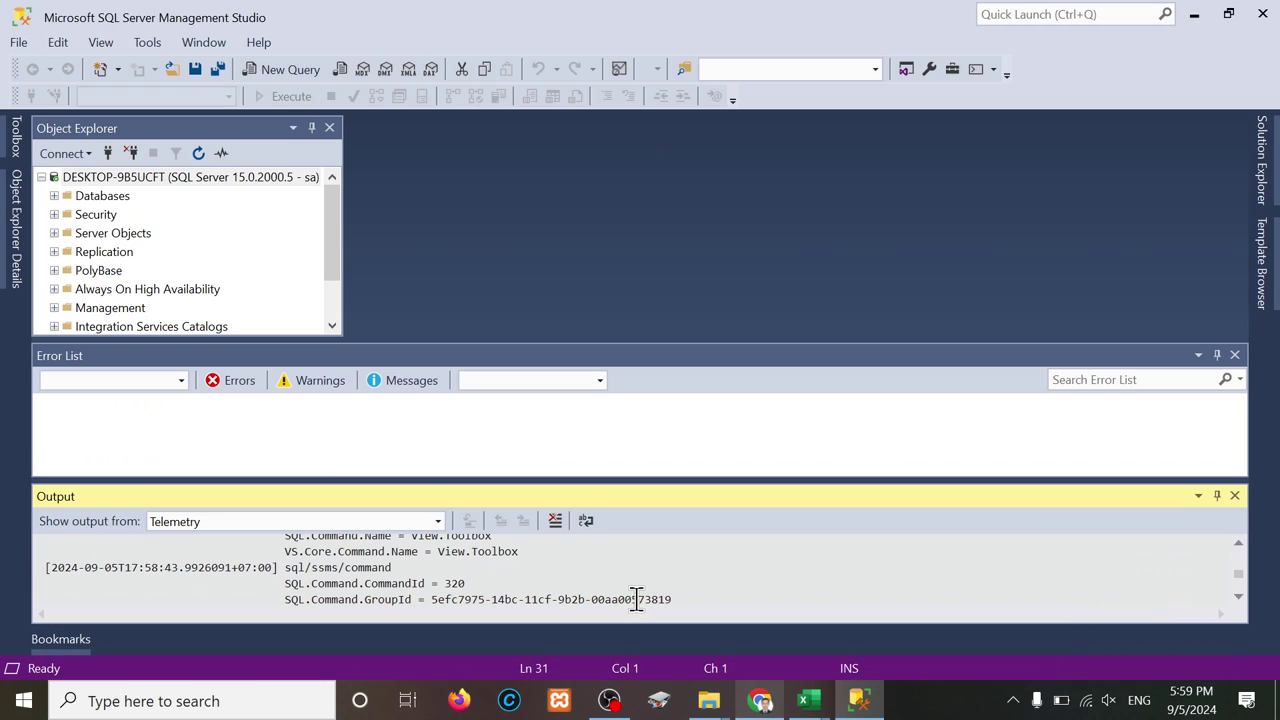
{"action": "left_click", "coordinate": [1216, 355]}
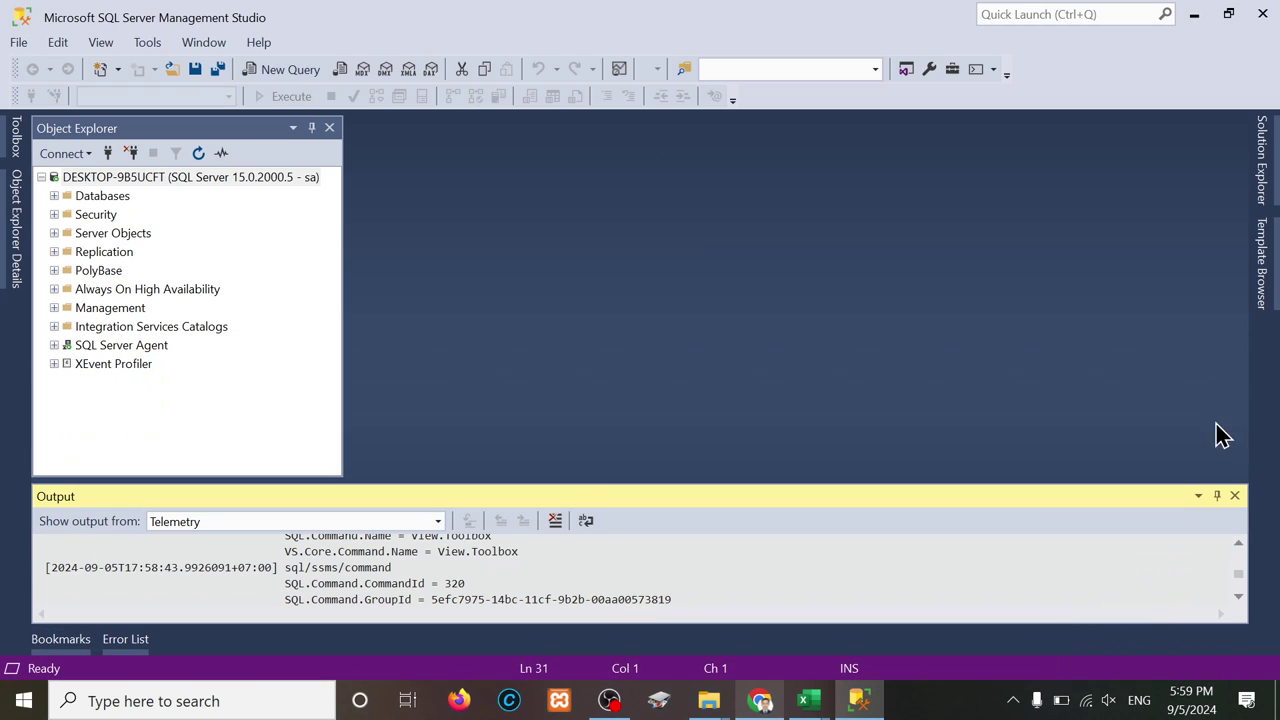
{"action": "left_click", "coordinate": [1216, 496]}
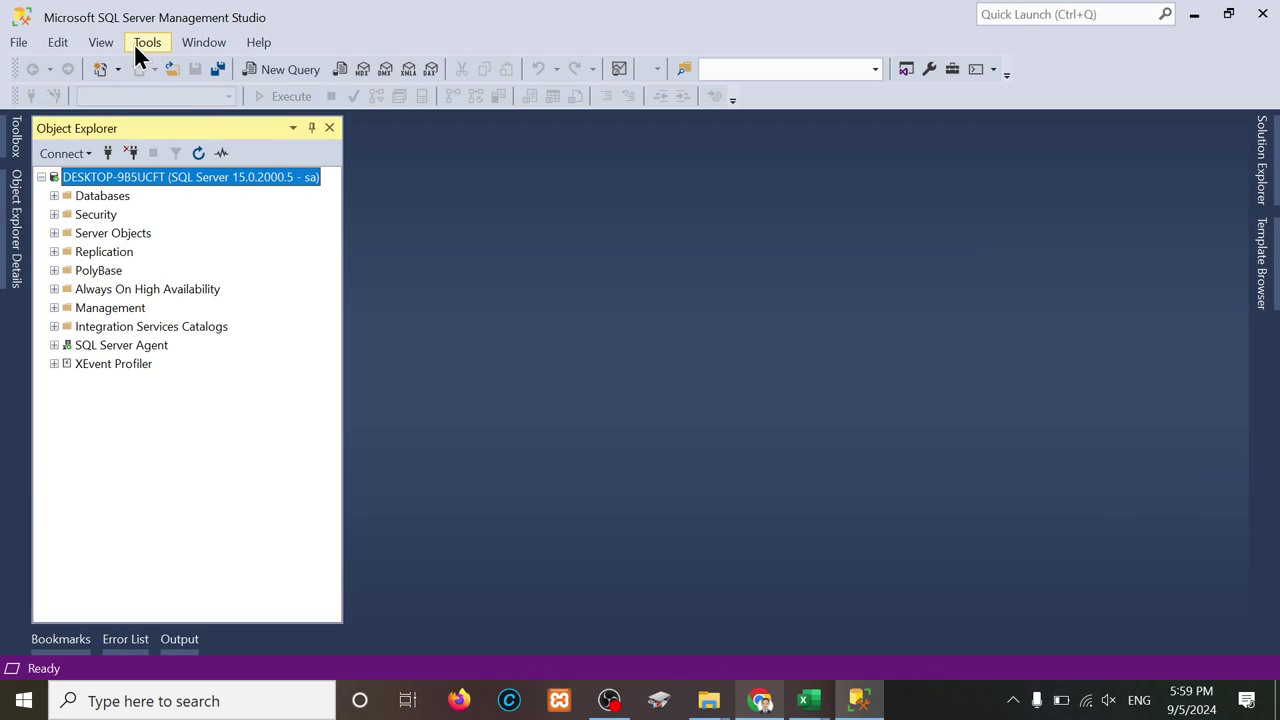
Step: Display the Properties window docked along the right edge, and set both it and Object Explorer to auto-hide
{"action": "left_click", "coordinate": [100, 42]}
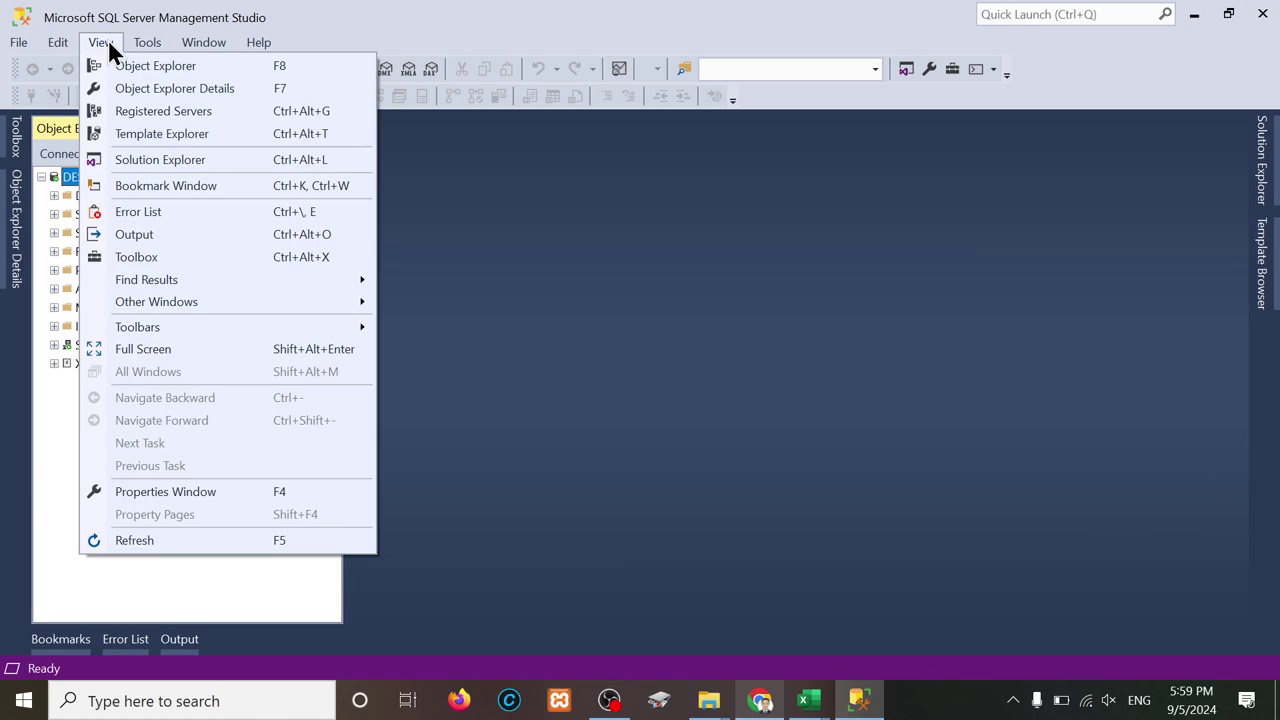
{"action": "left_click", "coordinate": [165, 491]}
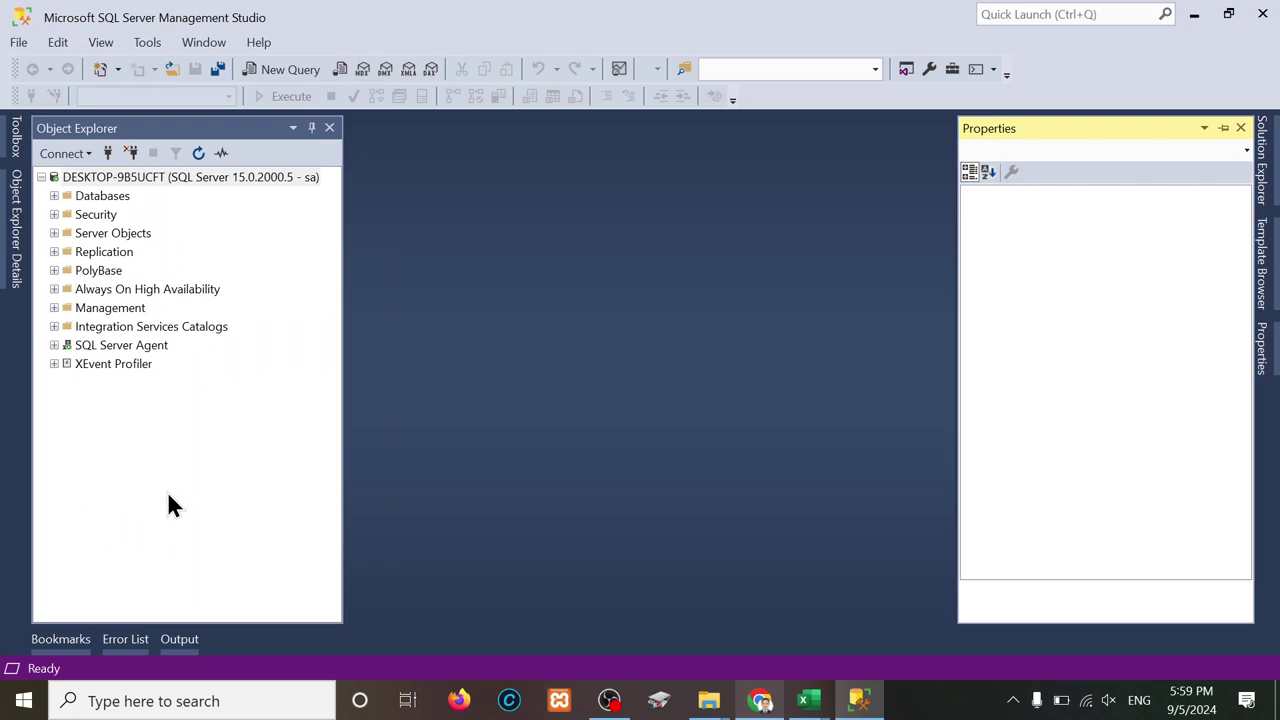
{"action": "left_click", "coordinate": [1222, 128]}
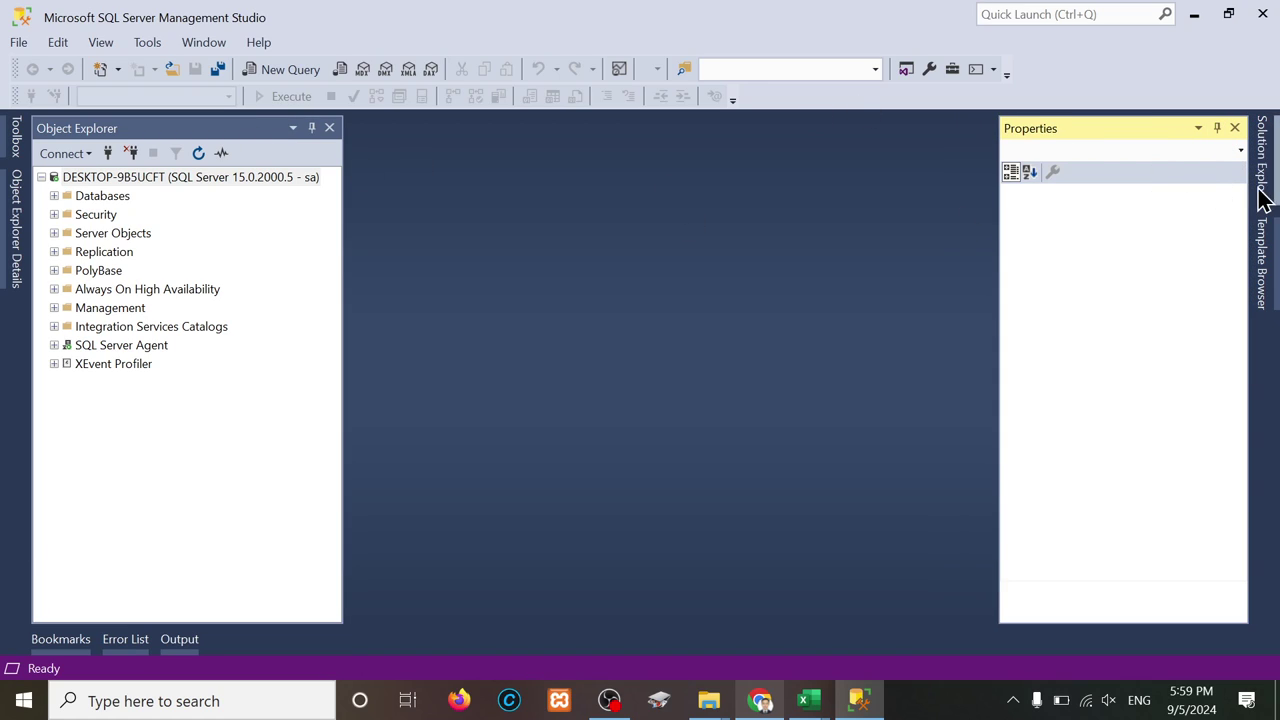
{"action": "left_click", "coordinate": [1217, 130]}
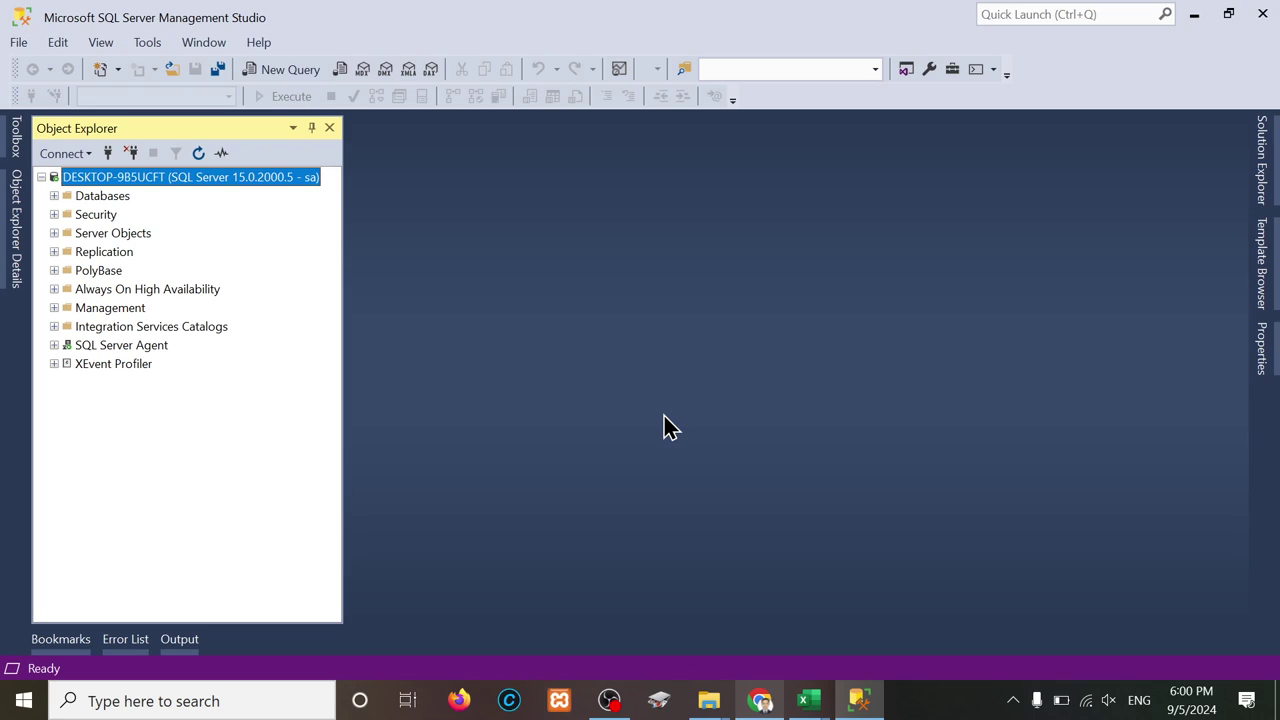
{"action": "left_click", "coordinate": [311, 130]}
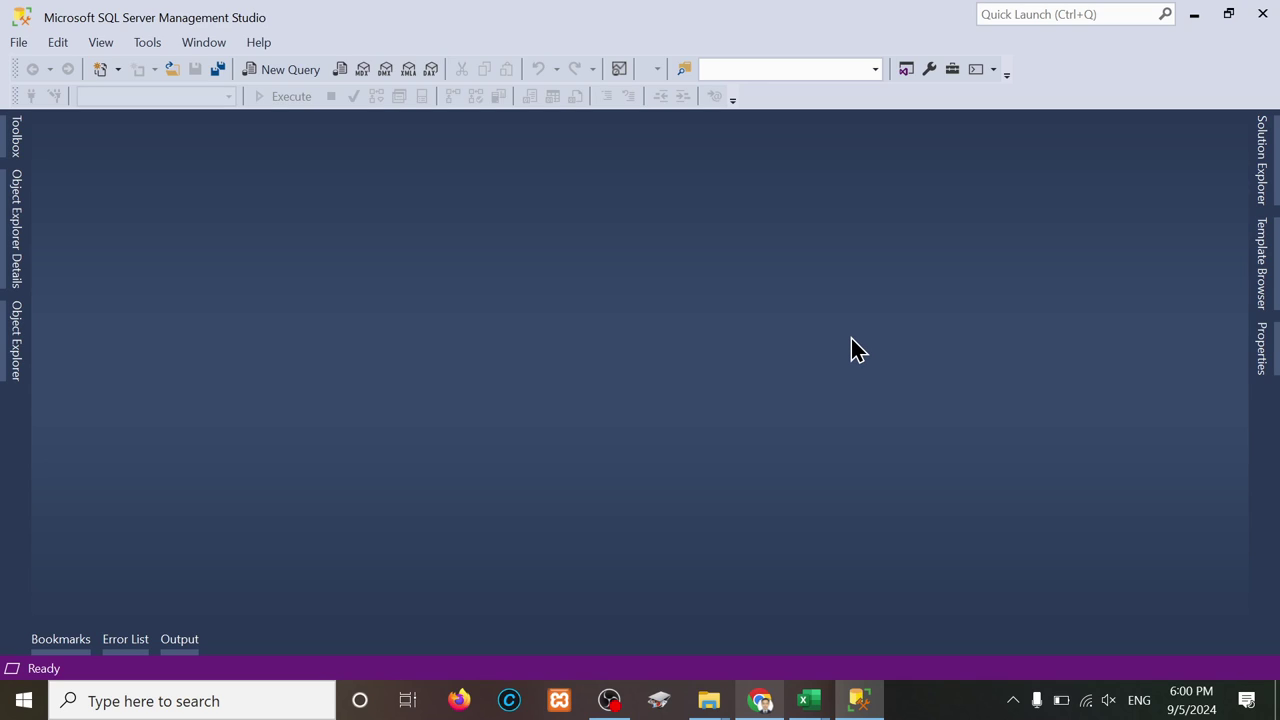
Step: Open a new query window on the master database and enlarge the editor text to 214 %
{"action": "left_click", "coordinate": [276, 70]}
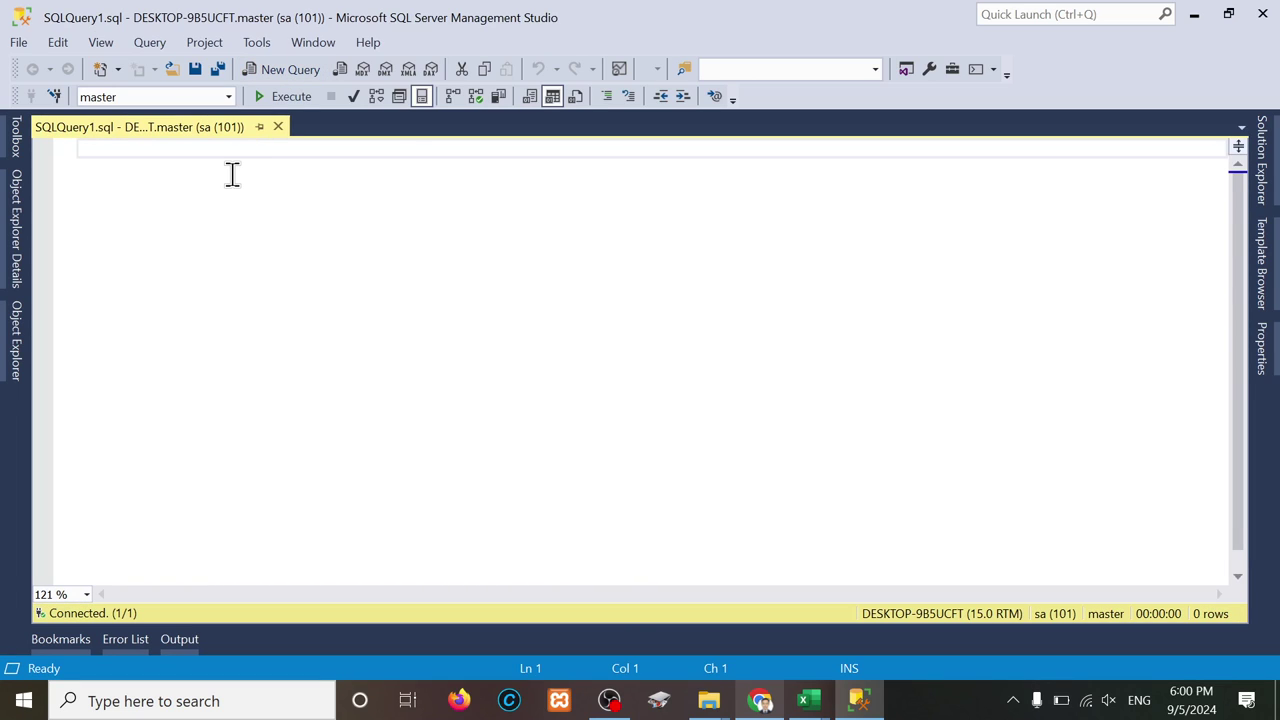
{"action": "scroll", "coordinate": [232, 174], "scroll_direction": "up", "scroll_amount": 6}
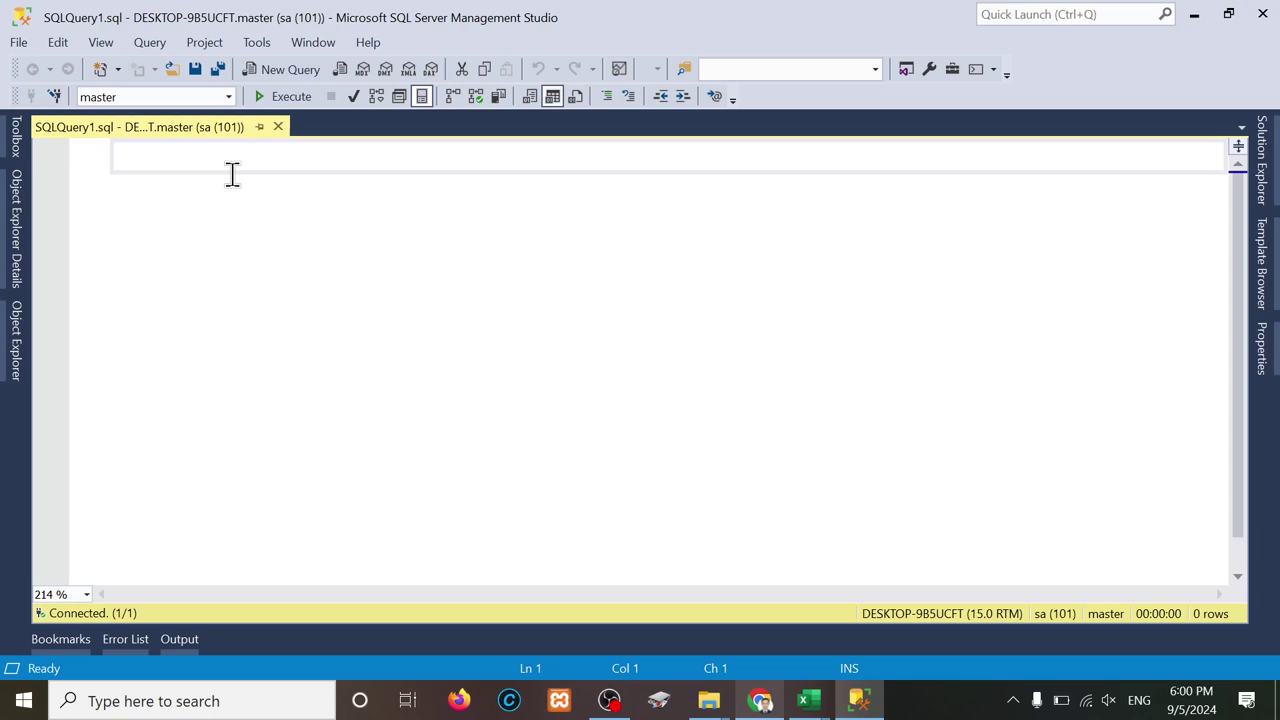
{"action": "left_click", "coordinate": [232, 174]}
Step: Start saving the query as an SQL file with the file name DBMS_I_1.Database
{"action": "key", "text": "ctrl+s"}
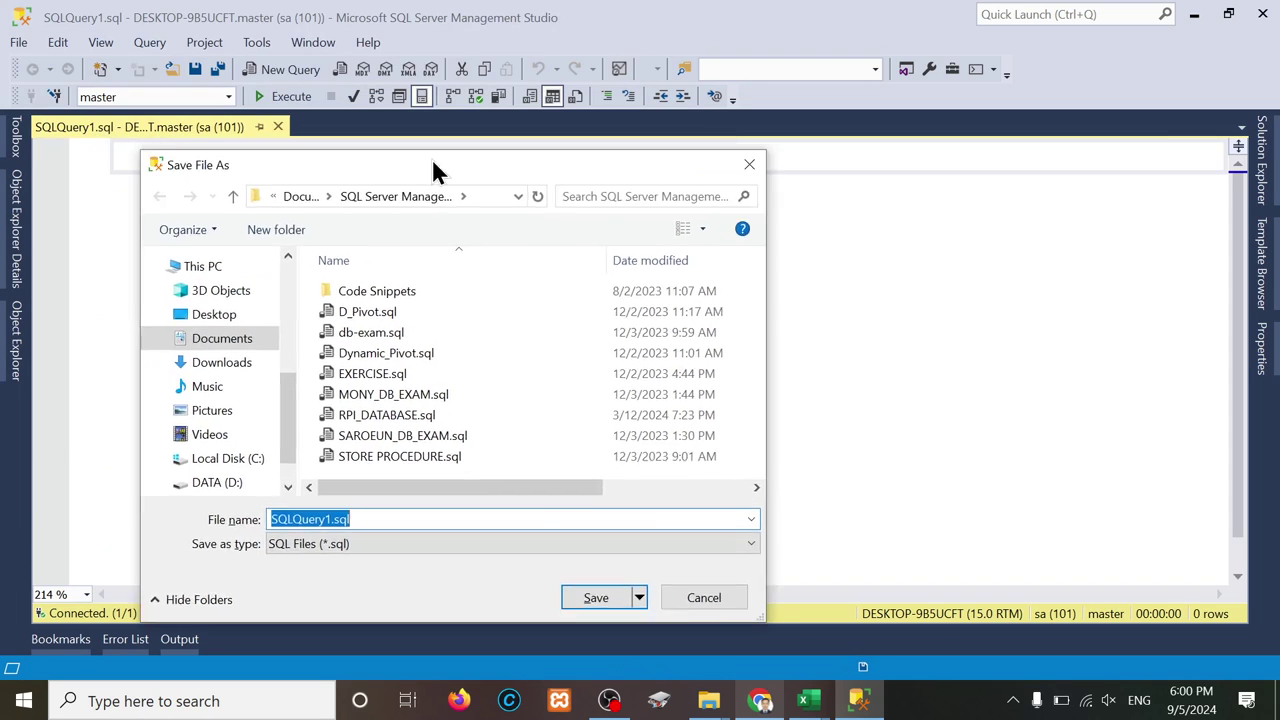
{"action": "left_click_drag", "start_coordinate": [435, 170], "coordinate": [704, 132]}
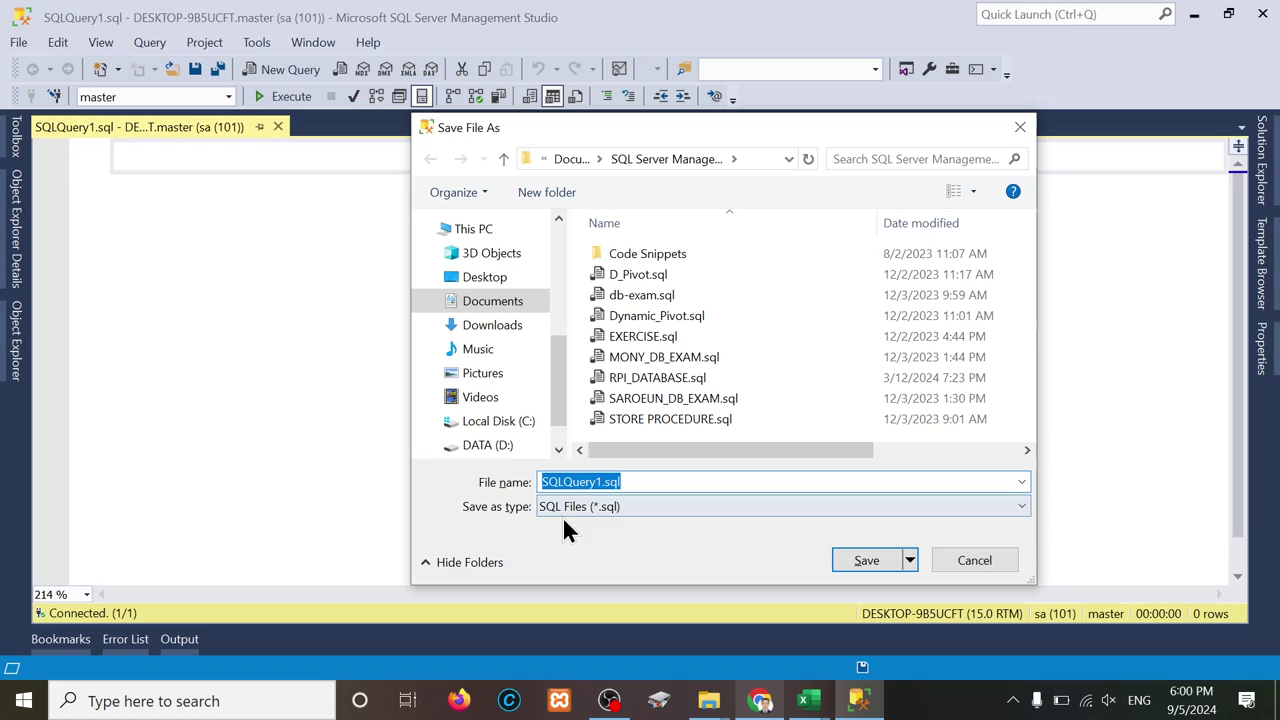
{"action": "type", "text": "dbms_i"}
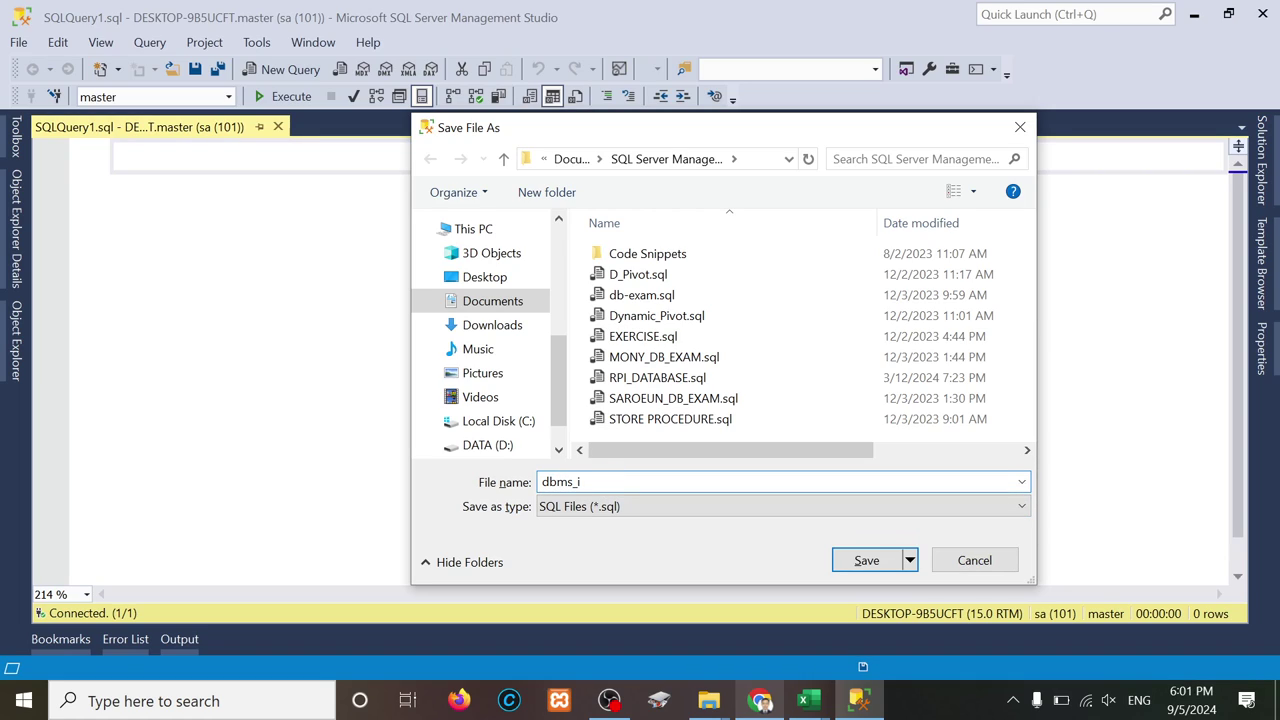
{"action": "key", "text": "BackSpace"}
{"action": "key", "text": "BackSpace"}
{"action": "key", "text": "BackSpace"}
{"action": "key", "text": "BackSpace"}
{"action": "key", "text": "BackSpace"}
{"action": "type", "text": "DB"}
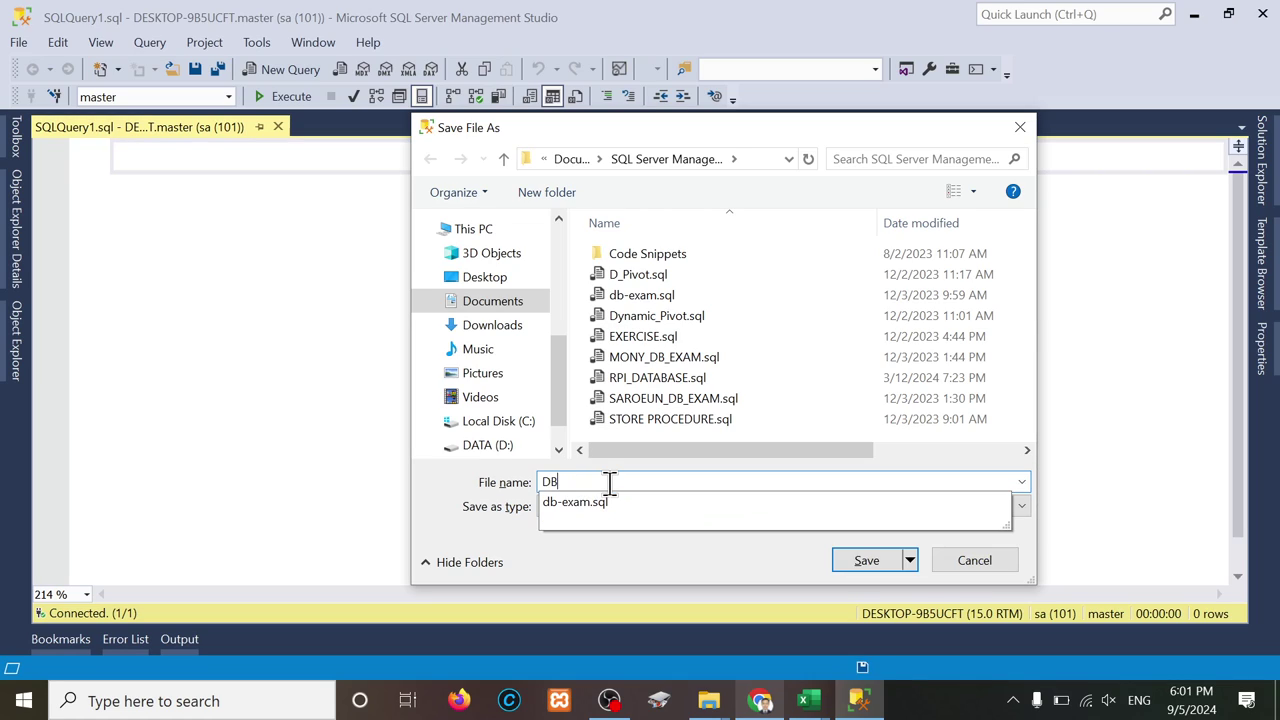
{"action": "type", "text": "MS_"}
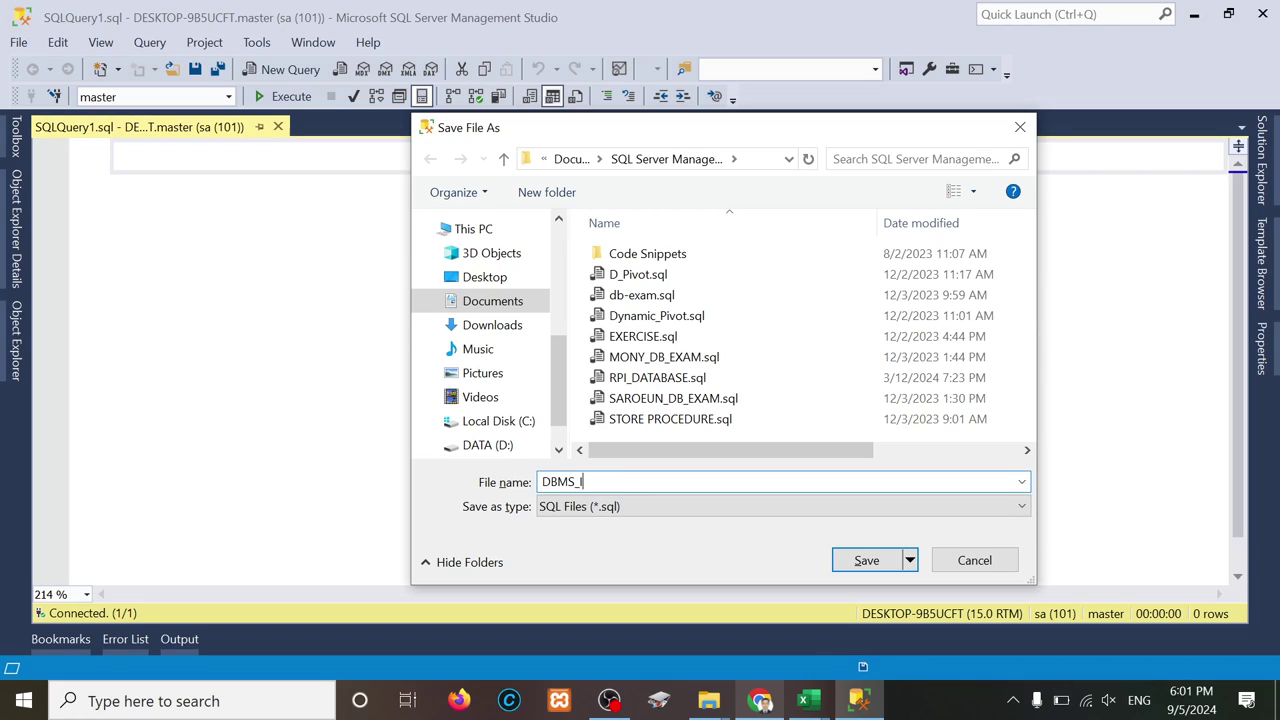
{"action": "type", "text": "I_Database"}
{"action": "left_click", "coordinate": [588, 482]}
{"action": "type", "text": "1."}
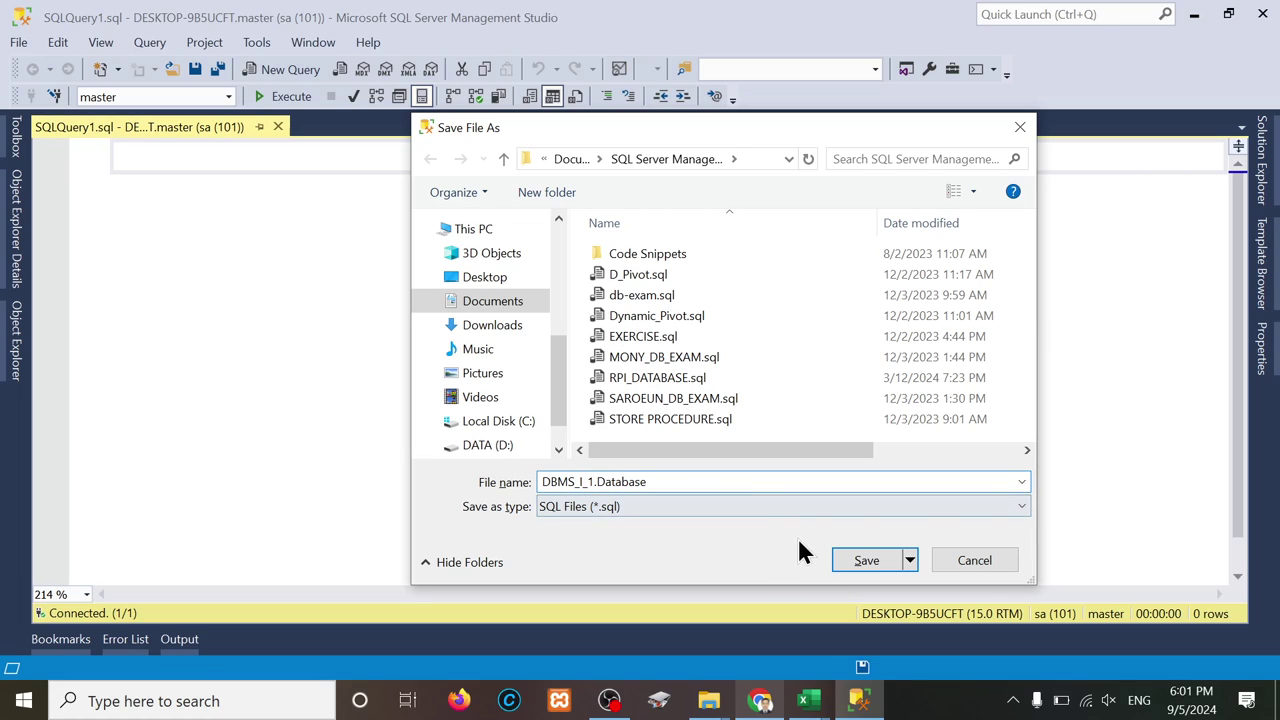
Step: Save the query file in the DMBS Task folder, inside 10. PCU and DBMS on the DATA (D:) drive
{"action": "left_click", "coordinate": [498, 447]}
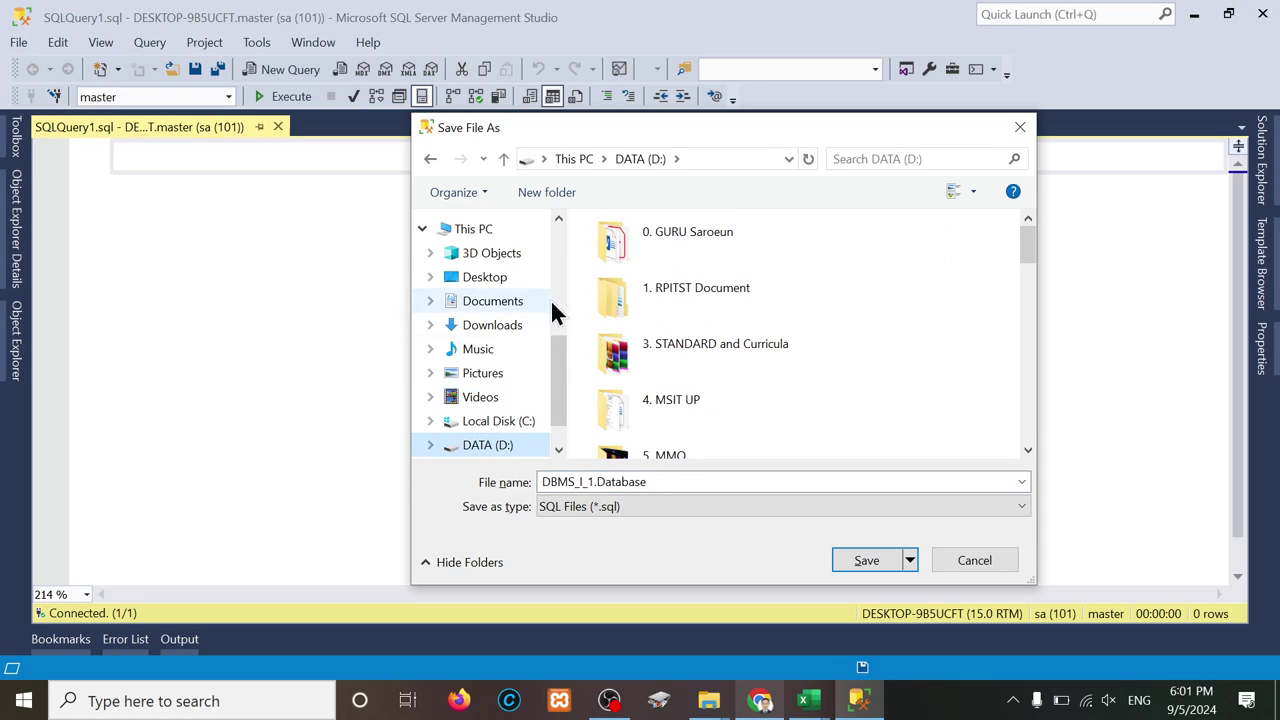
{"action": "scroll", "coordinate": [710, 342], "scroll_direction": "down", "scroll_amount": 3}
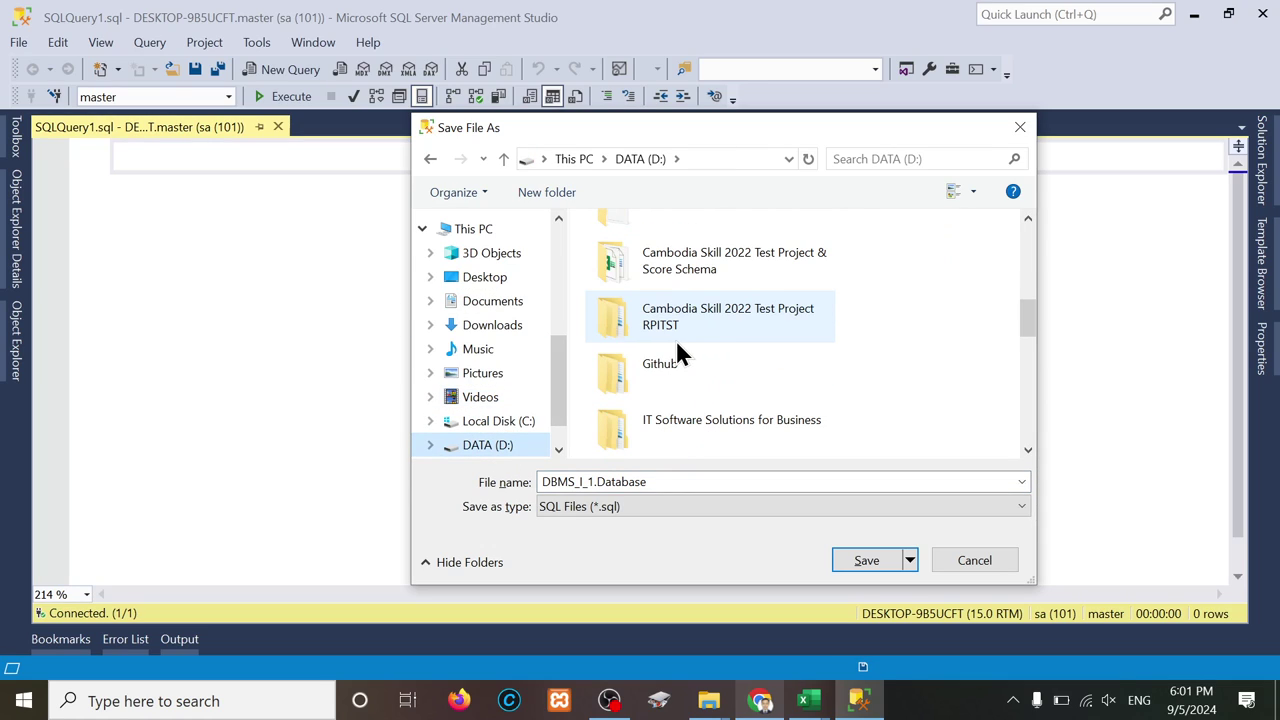
{"action": "scroll", "coordinate": [677, 350], "scroll_direction": "up", "scroll_amount": 3}
{"action": "double_click", "coordinate": [676, 240]}
{"action": "scroll", "coordinate": [668, 330], "scroll_direction": "down", "scroll_amount": 3}
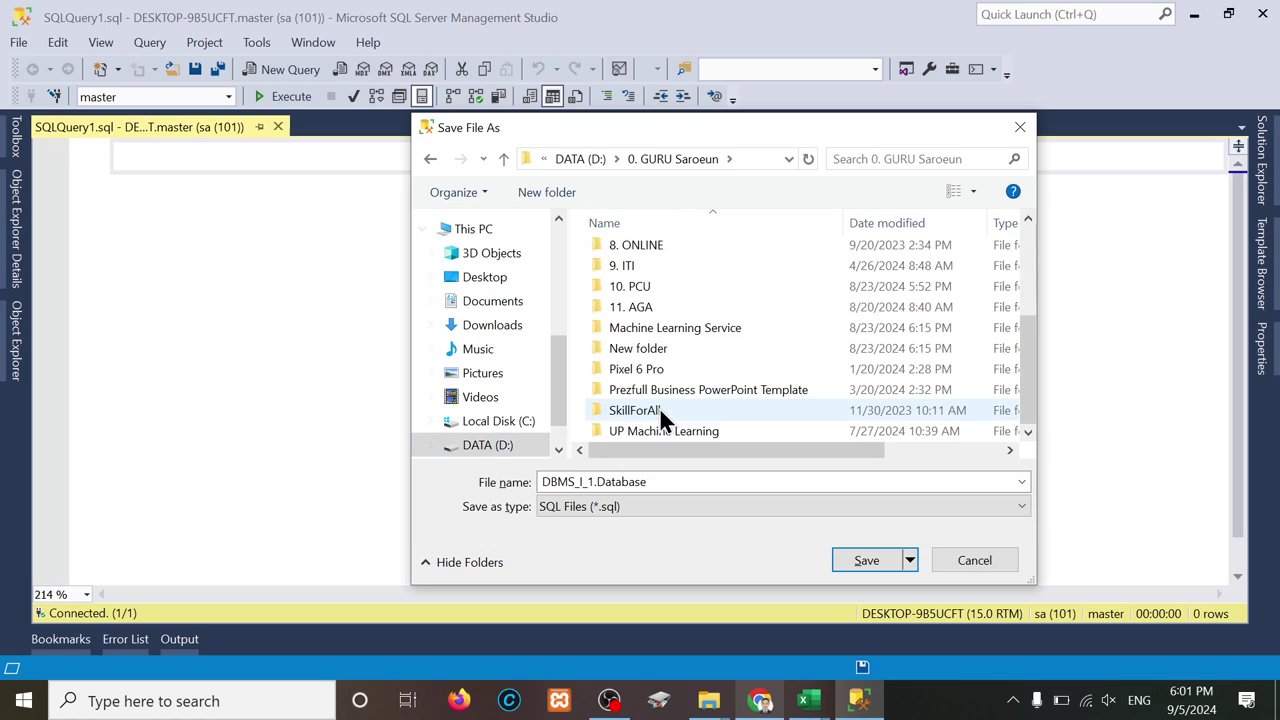
{"action": "double_click", "coordinate": [640, 285]}
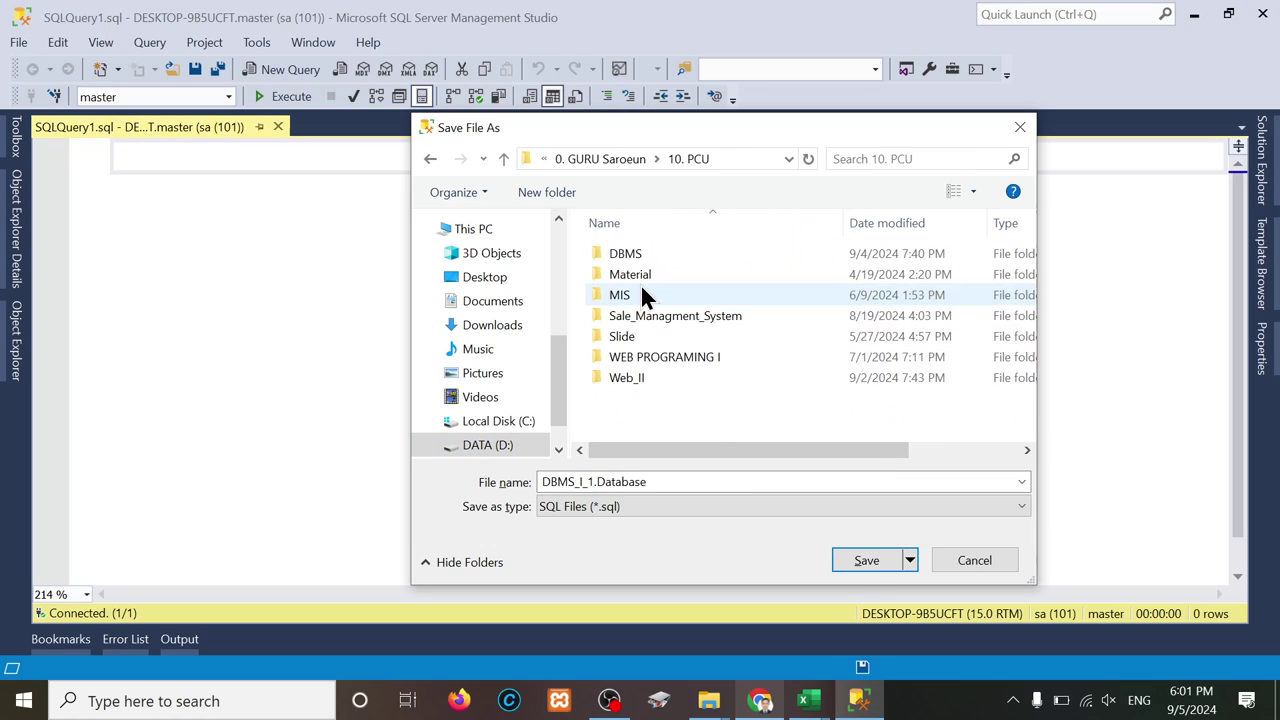
{"action": "double_click", "coordinate": [636, 255]}
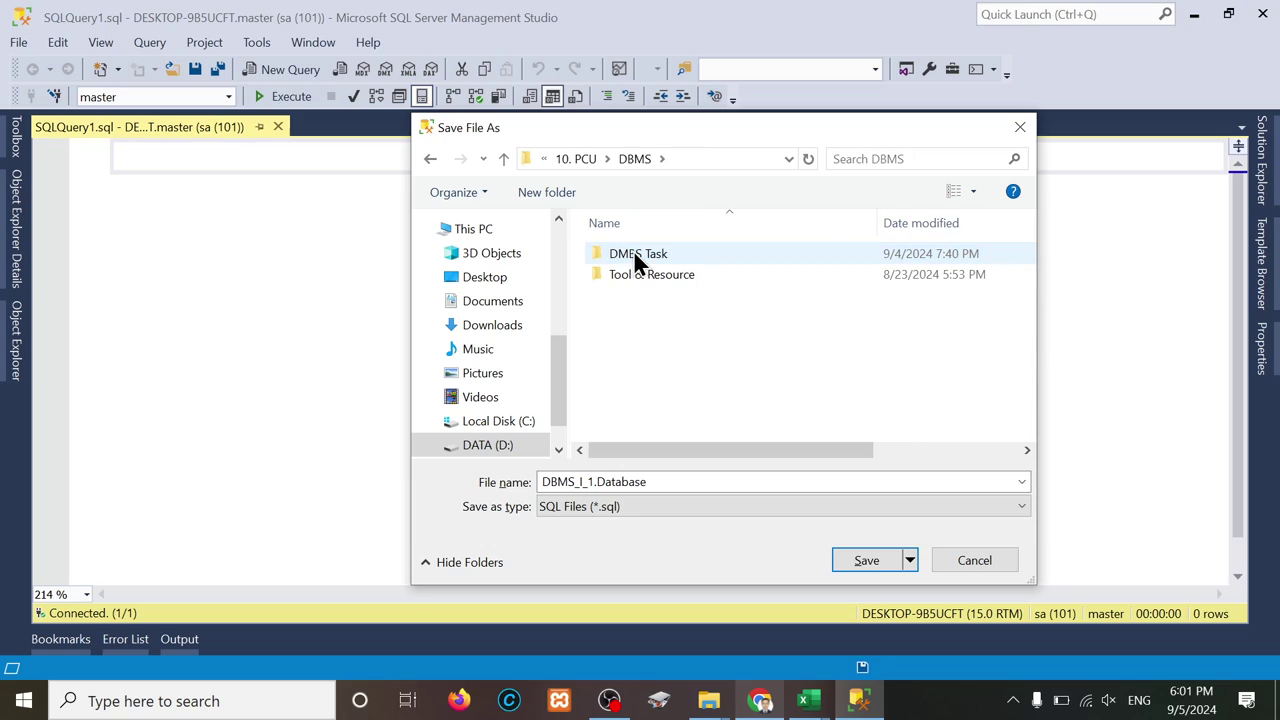
{"action": "double_click", "coordinate": [635, 253]}
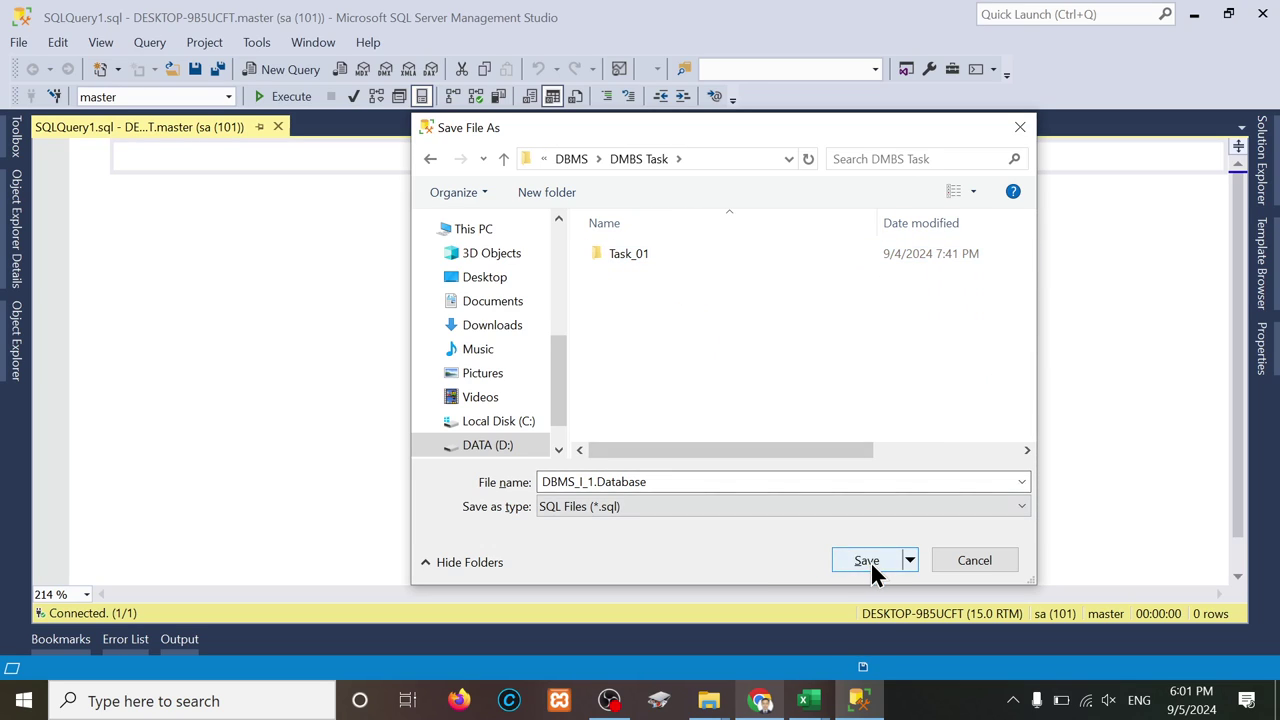
{"action": "left_click", "coordinate": [870, 566]}
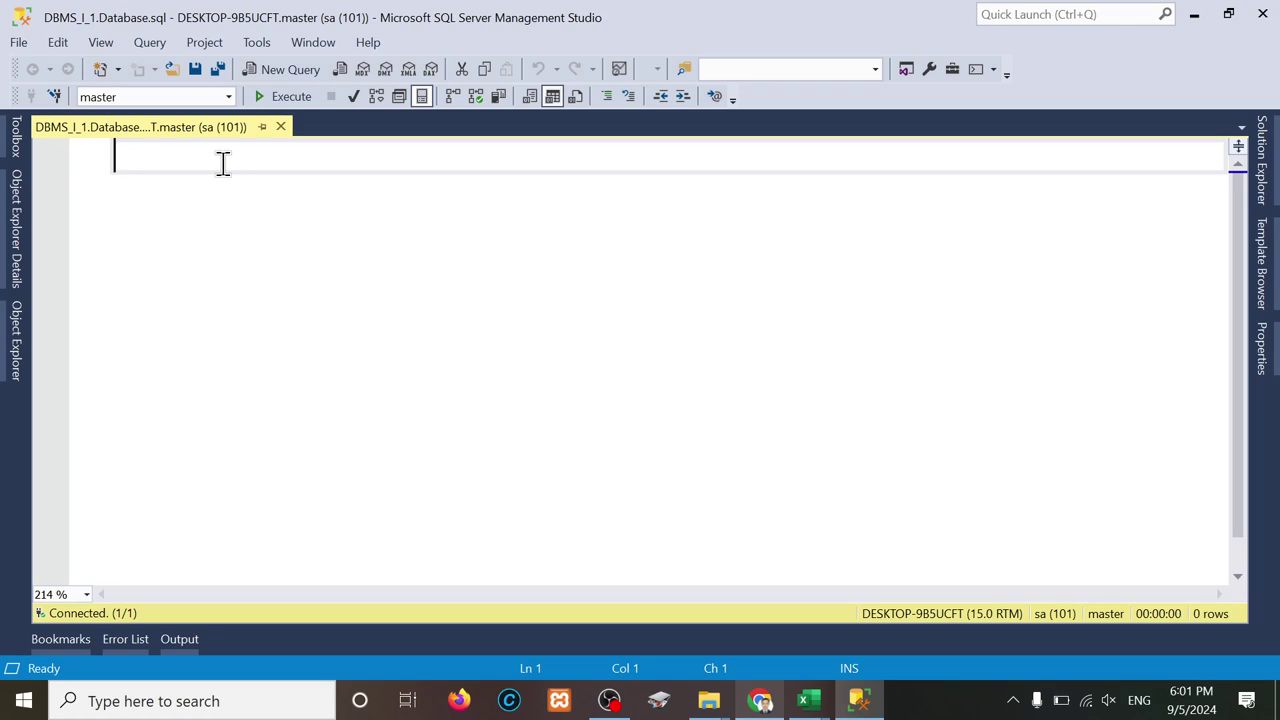
Step: Insert a multi-line block comment (/* */) with two empty lines inside at the beginning of the query
{"action": "type", "text": "//"}
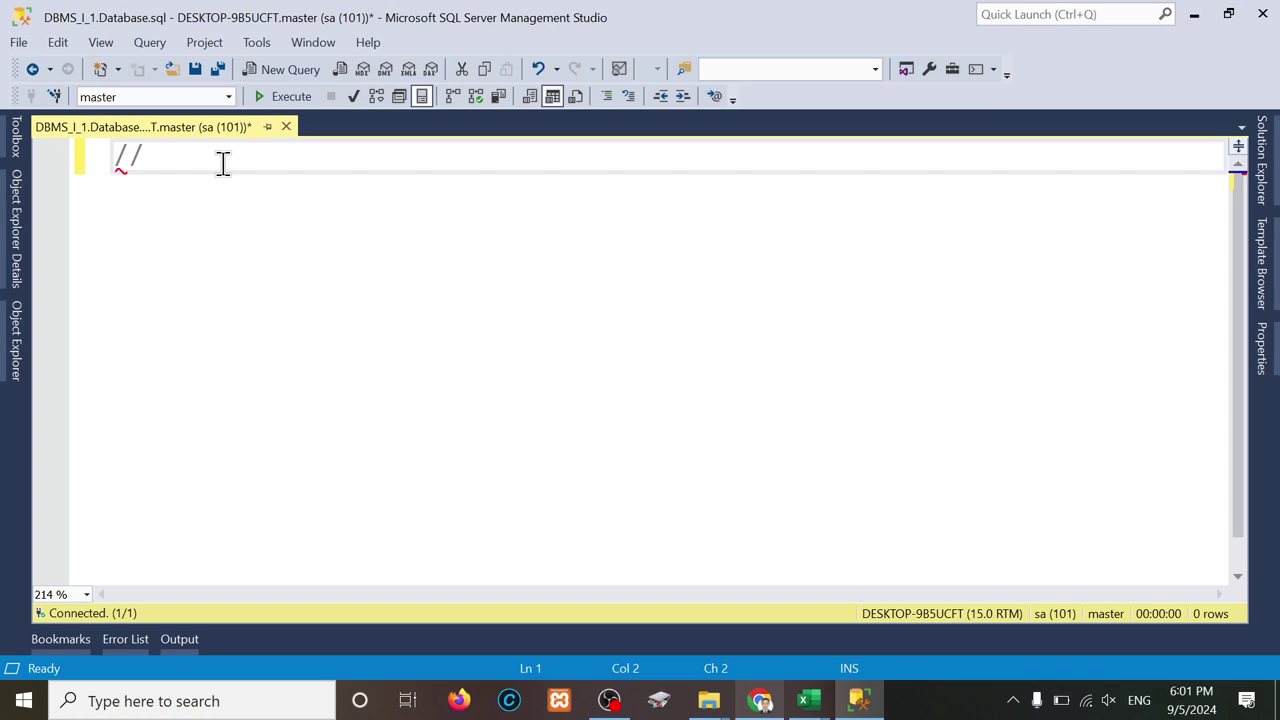
{"action": "type", "text": "**"}
{"action": "key", "text": "Left"}
{"action": "key", "text": "Return"}
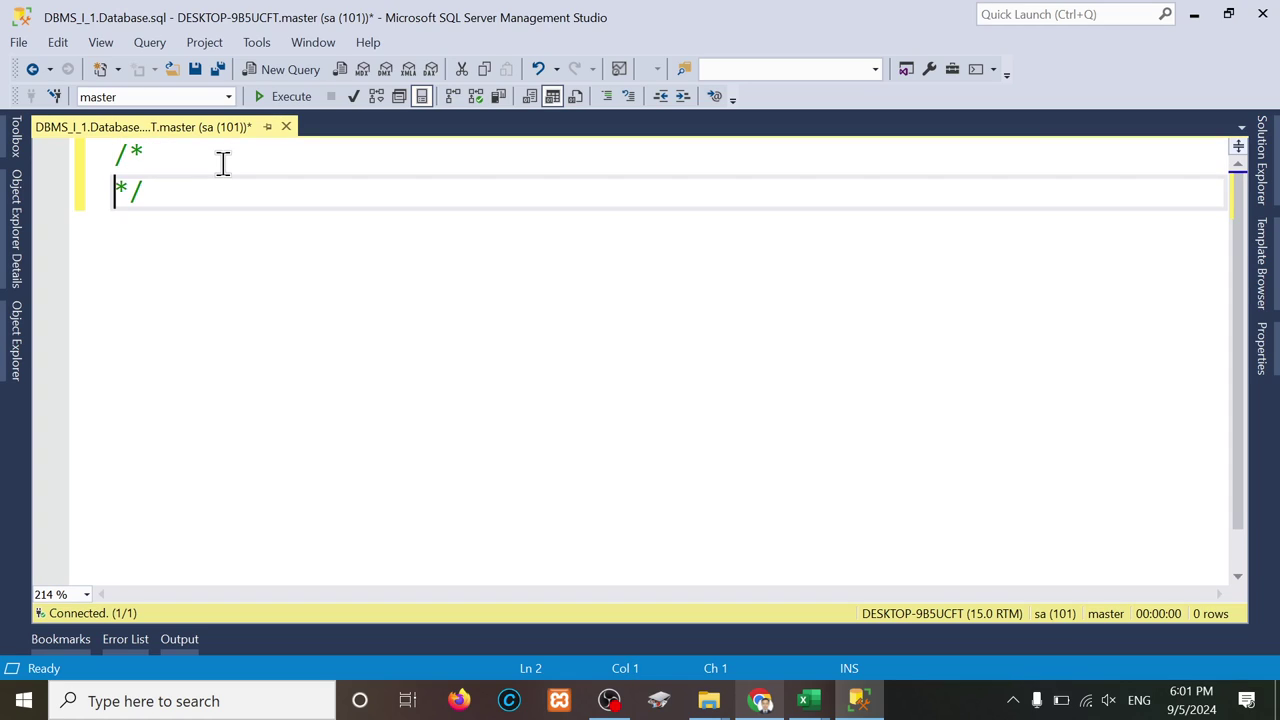
{"action": "key", "text": "Return"}
{"action": "key", "text": "Return"}
{"action": "key", "text": "Up"}
{"action": "key", "text": "Up"}
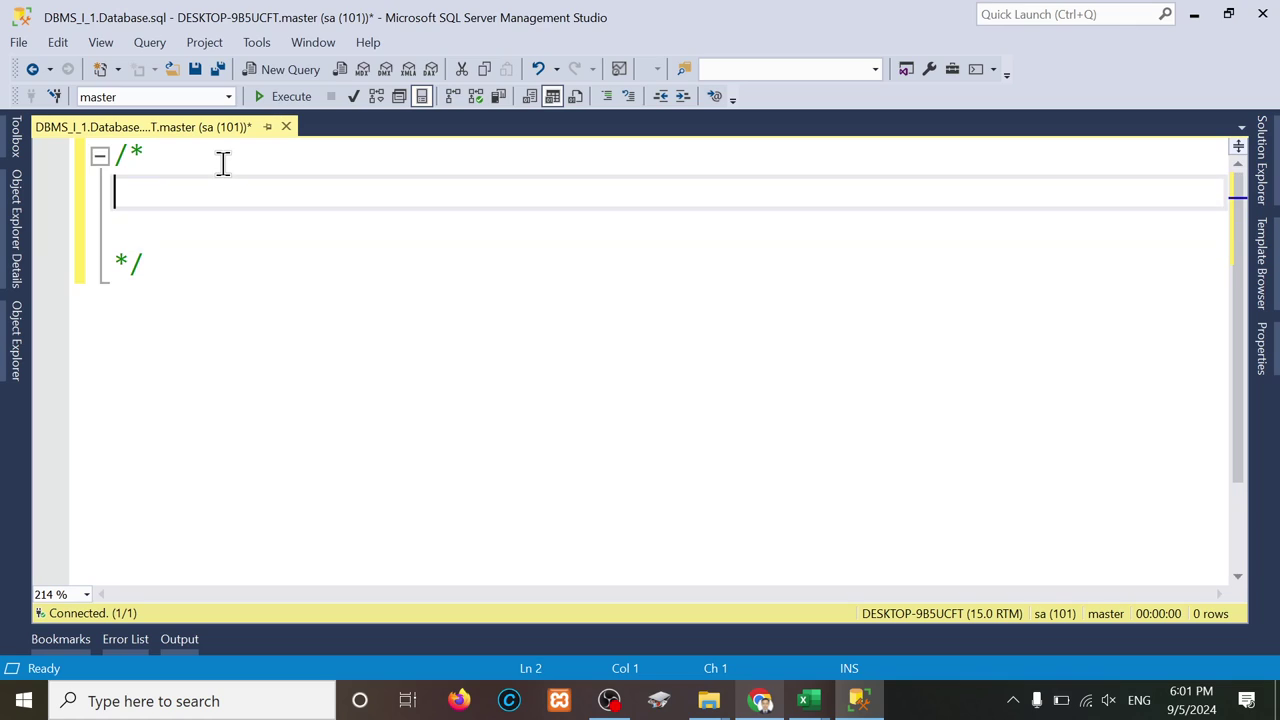
Step: Write "1. Data:" as the first line inside the block comment
{"action": "key", "text": "Tab"}
{"action": "key", "text": "BackSpace"}
{"action": "type", "text": "1. Dat"}
{"action": "type", "text": "abas"}
{"action": "key", "text": "BackSpace"}
{"action": "key", "text": "BackSpace"}
{"action": "key", "text": "BackSpace"}
{"action": "type", "text": ":"}
{"action": "key", "text": "Return"}
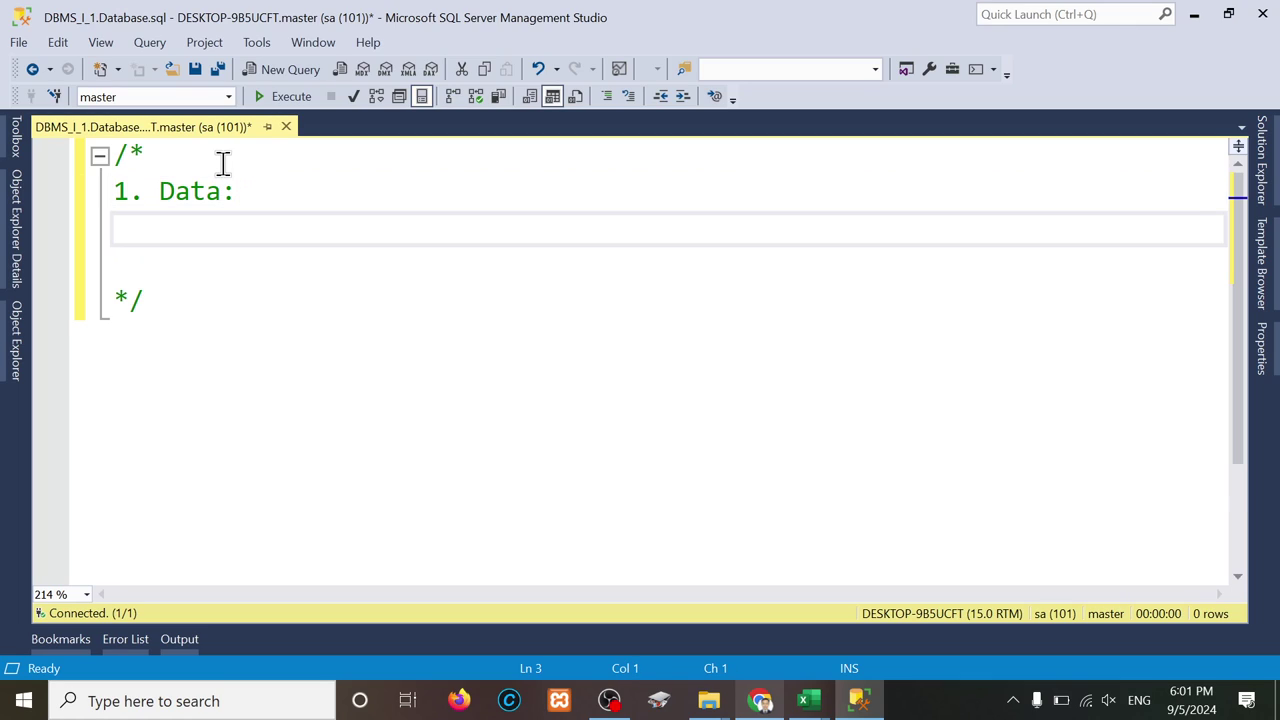
Step: Add "2. Information:" as the second numbered heading in the comment, followed by a new line
{"action": "type", "text": "2. Information"}
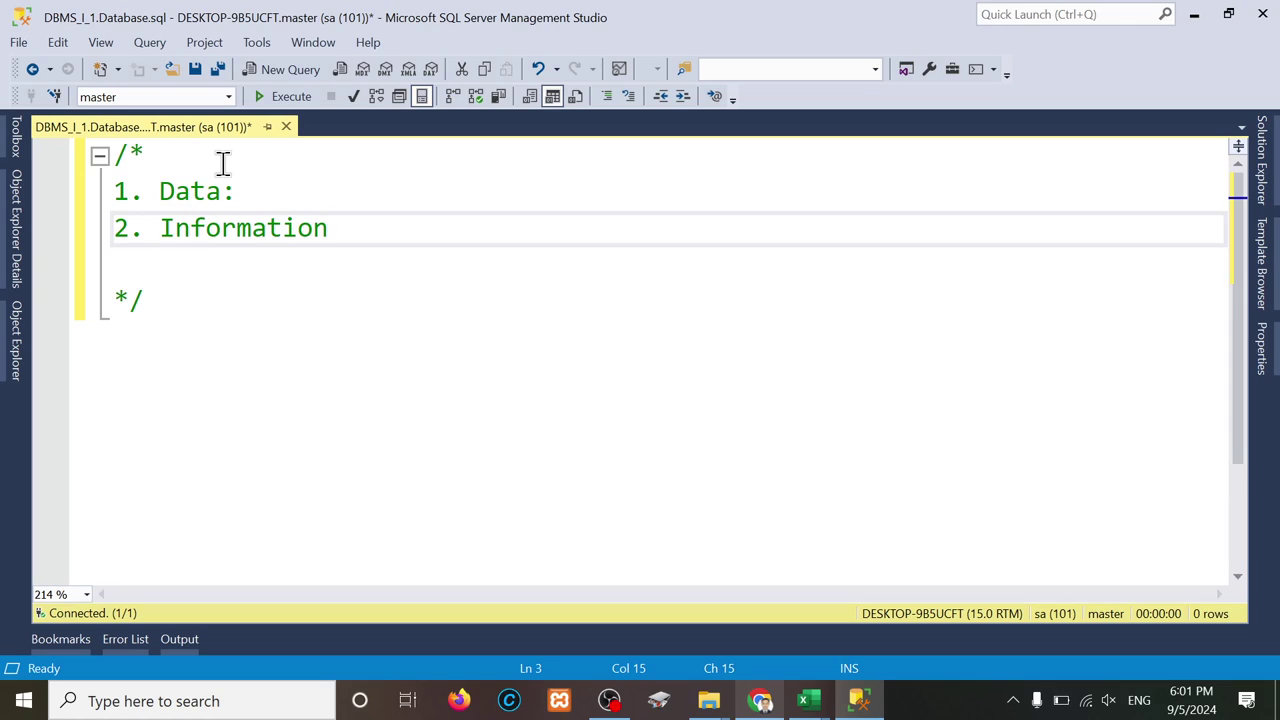
{"action": "left_click", "coordinate": [255, 193]}
{"action": "key", "text": "Down"}
{"action": "key", "text": "Right"}
{"action": "key", "text": "Right"}
{"action": "key", "text": "Right"}
{"action": "key", "text": "Right"}
{"action": "key", "text": "Right"}
{"action": "key", "text": "Right"}
{"action": "type", "text": ":"}
{"action": "key", "text": "Return"}
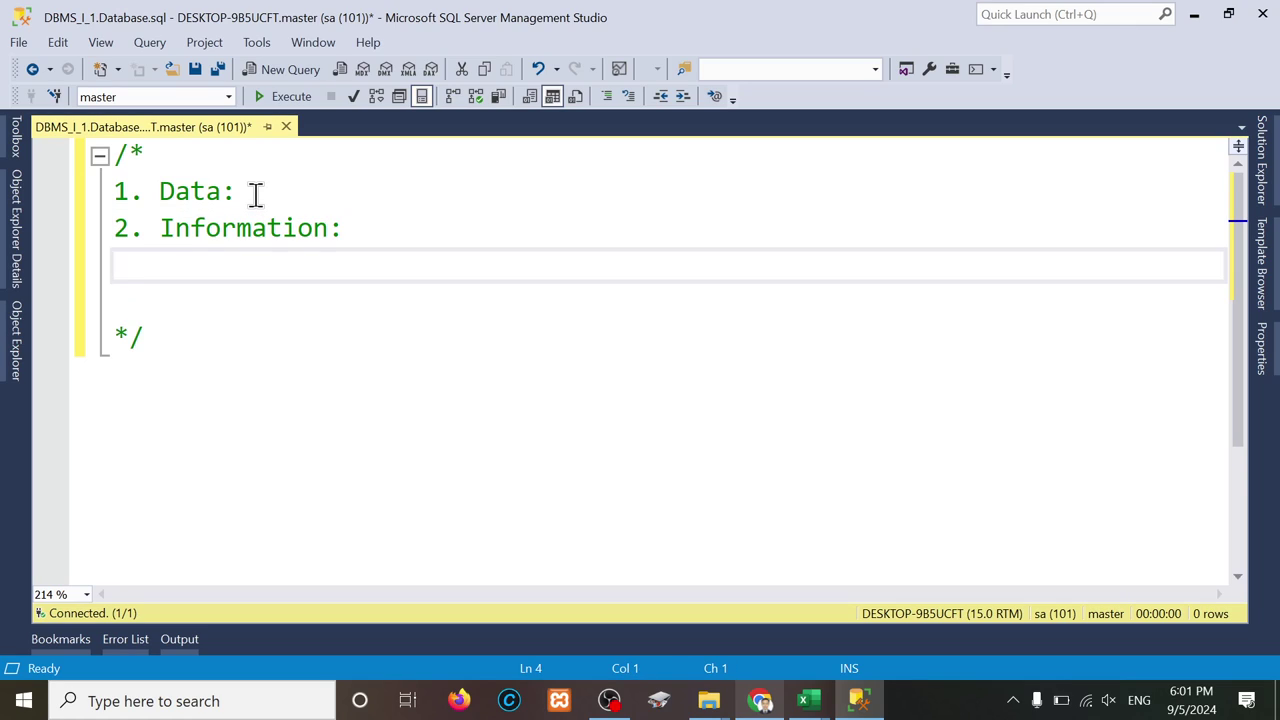
Step: Add "3. Database:" as the third numbered heading in the comment
{"action": "type", "text": "3. Datanbas"}
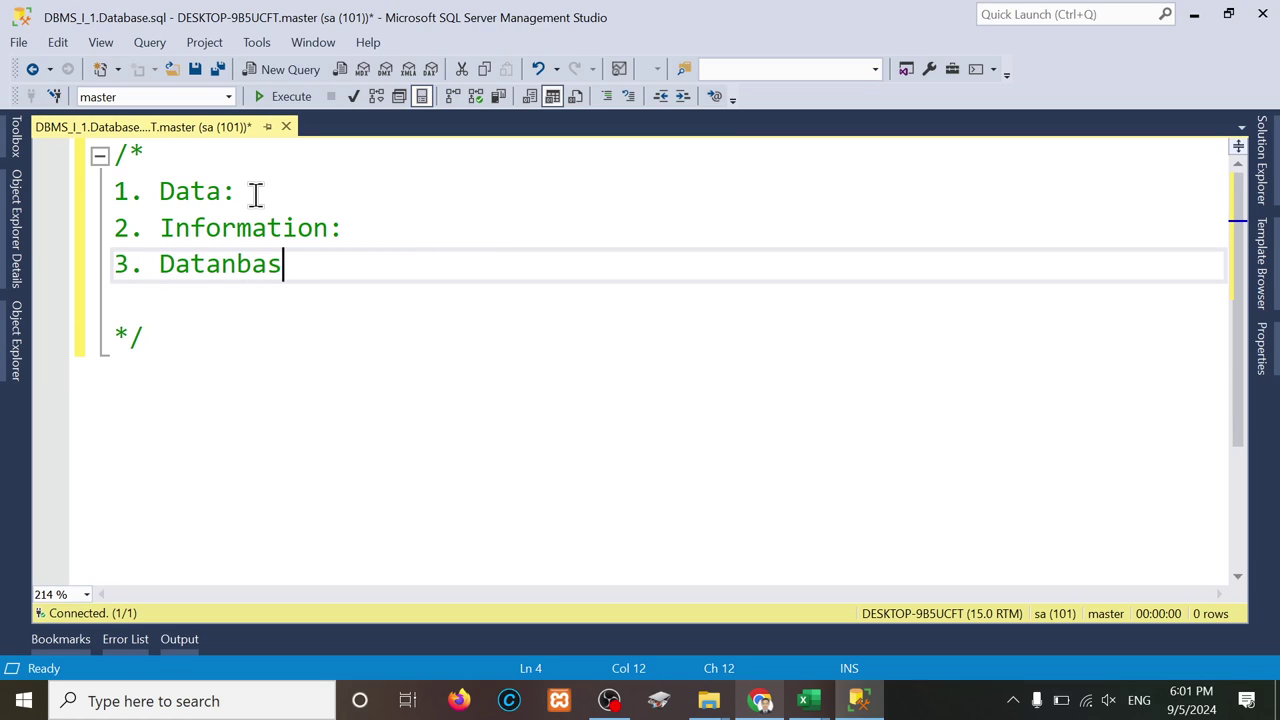
{"action": "key", "text": "BackSpace"}
{"action": "key", "text": "BackSpace"}
{"action": "key", "text": "BackSpace"}
{"action": "key", "text": "BackSpace"}
{"action": "type", "text": "base:"}
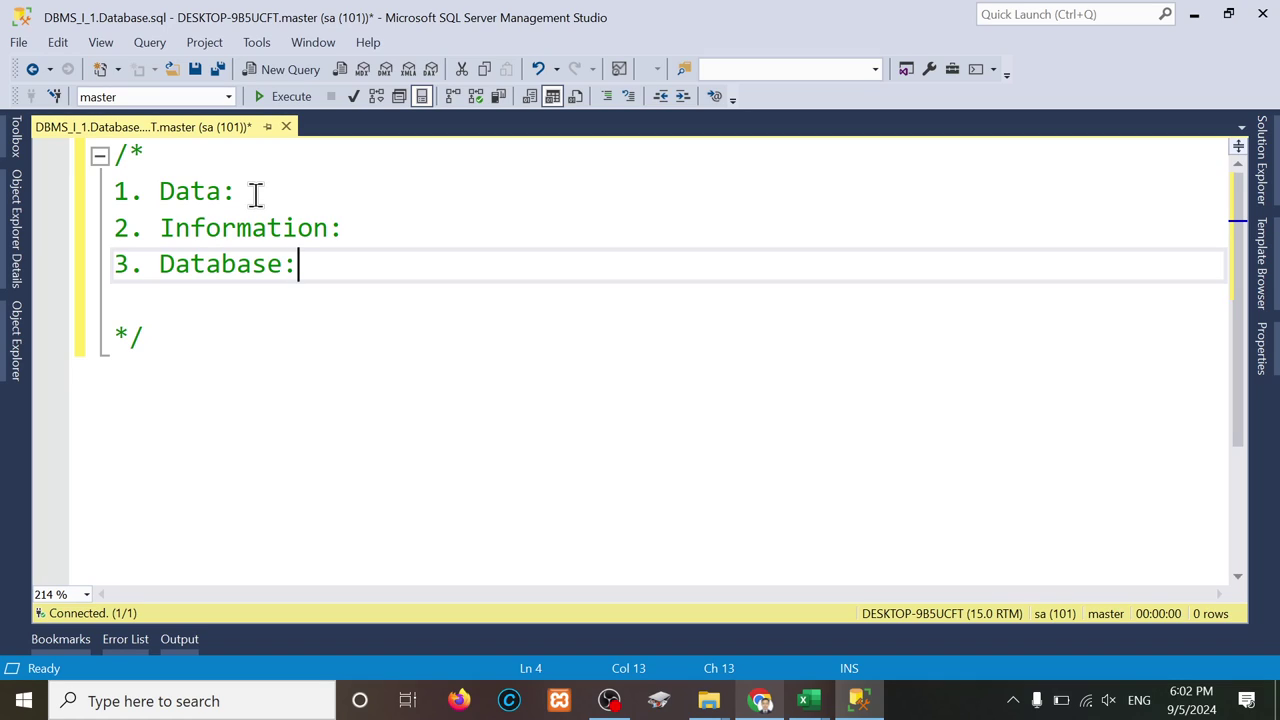
Step: Insert an indented "- Meta Data:" item on a new line beneath the "1. Data:" heading
{"action": "left_click", "coordinate": [237, 192]}
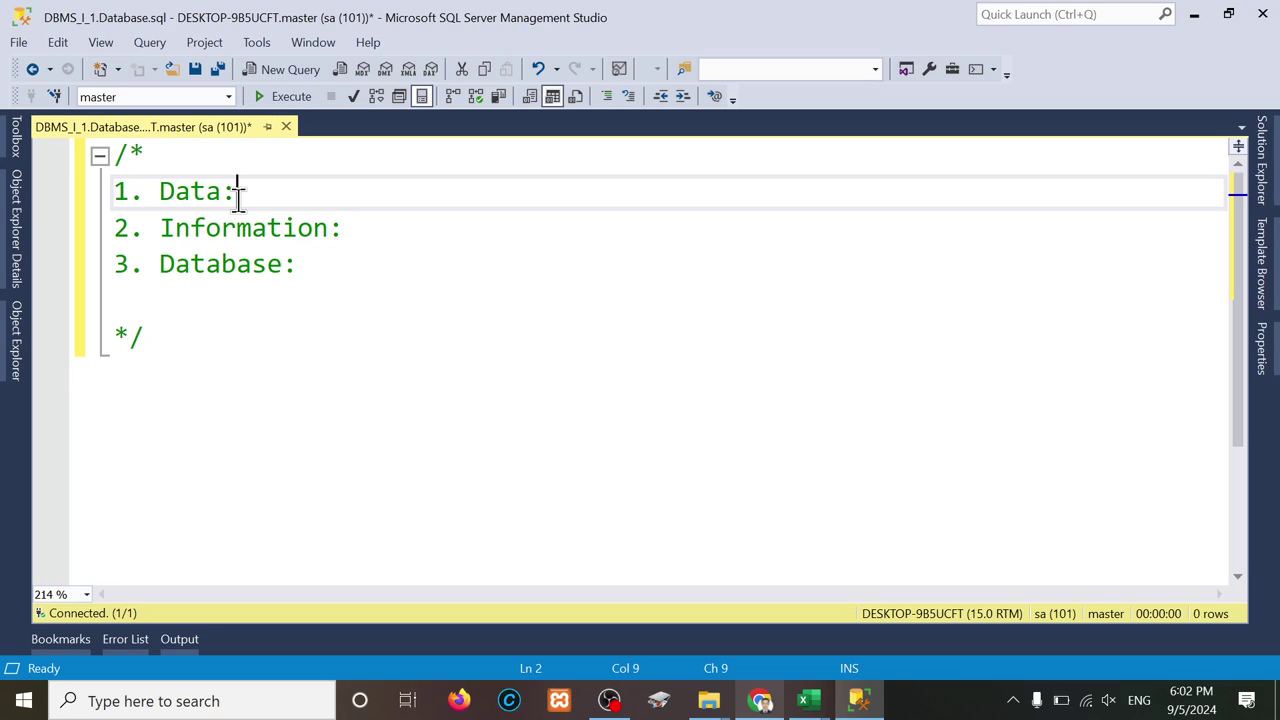
{"action": "key", "text": "Return"}
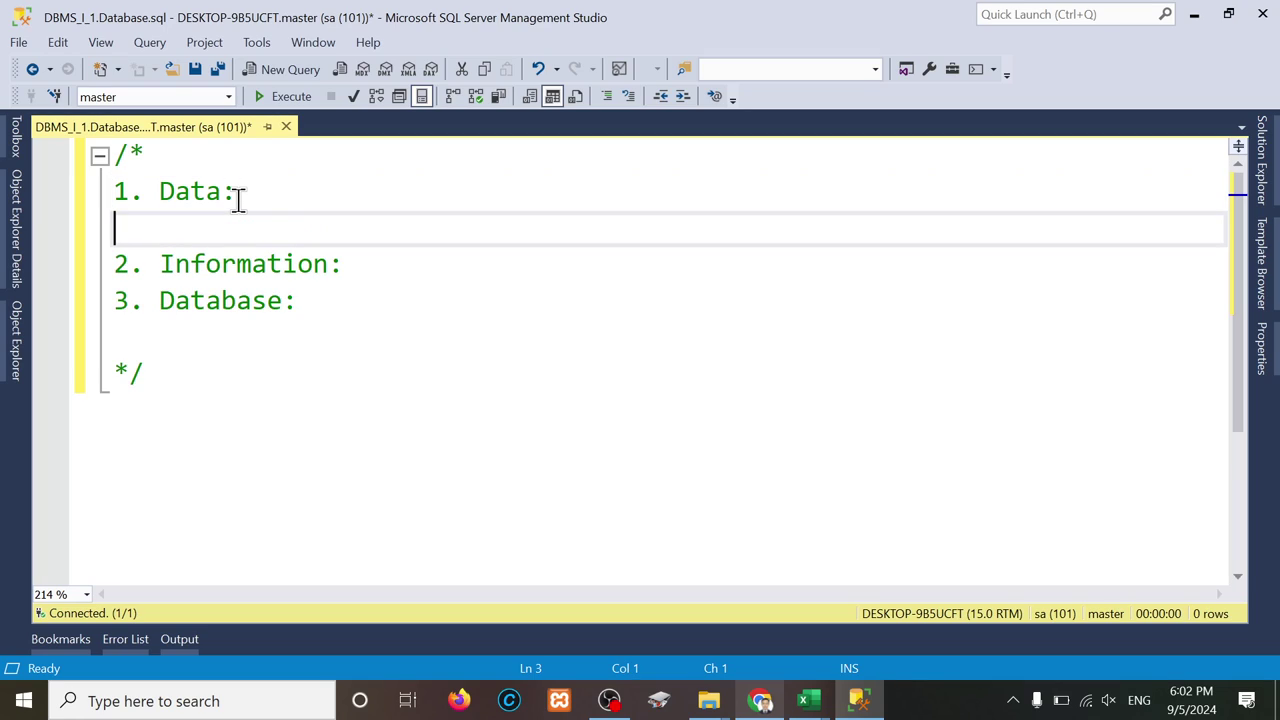
{"action": "key", "text": "Tab"}
{"action": "type", "text": "- Meta Datab"}
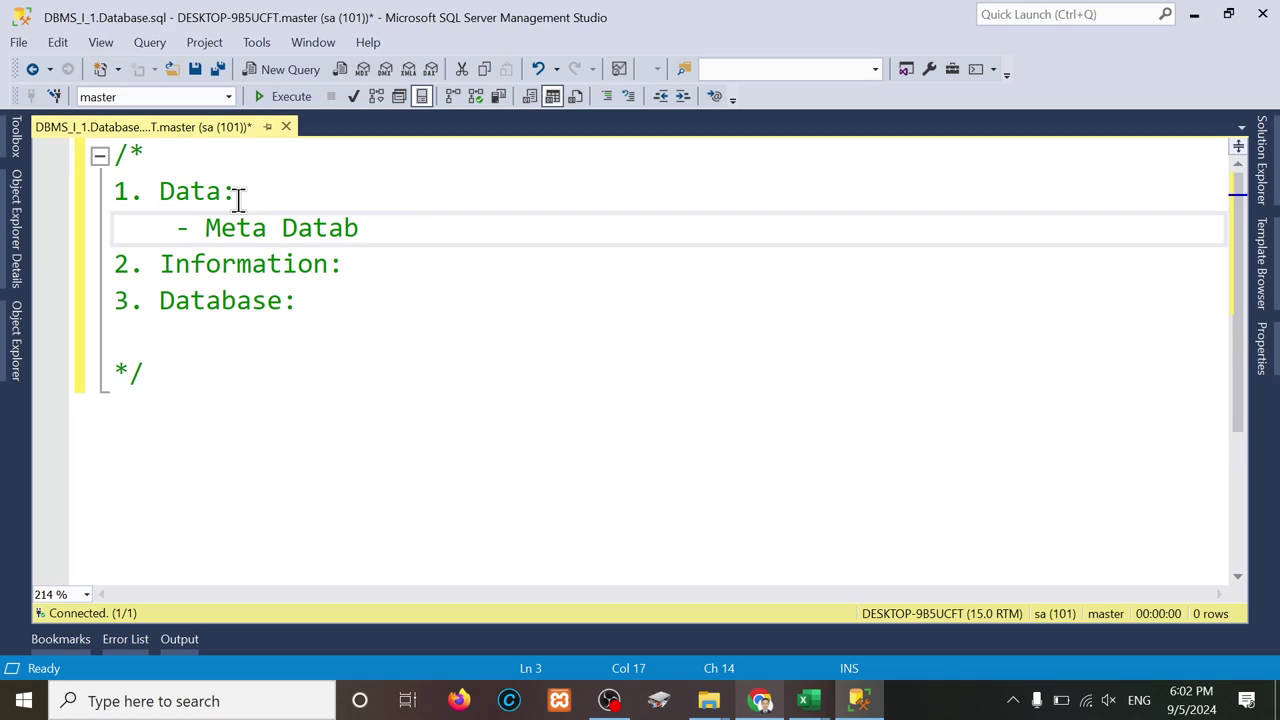
{"action": "key", "text": "BackSpace"}
{"action": "type", "text": ":"}
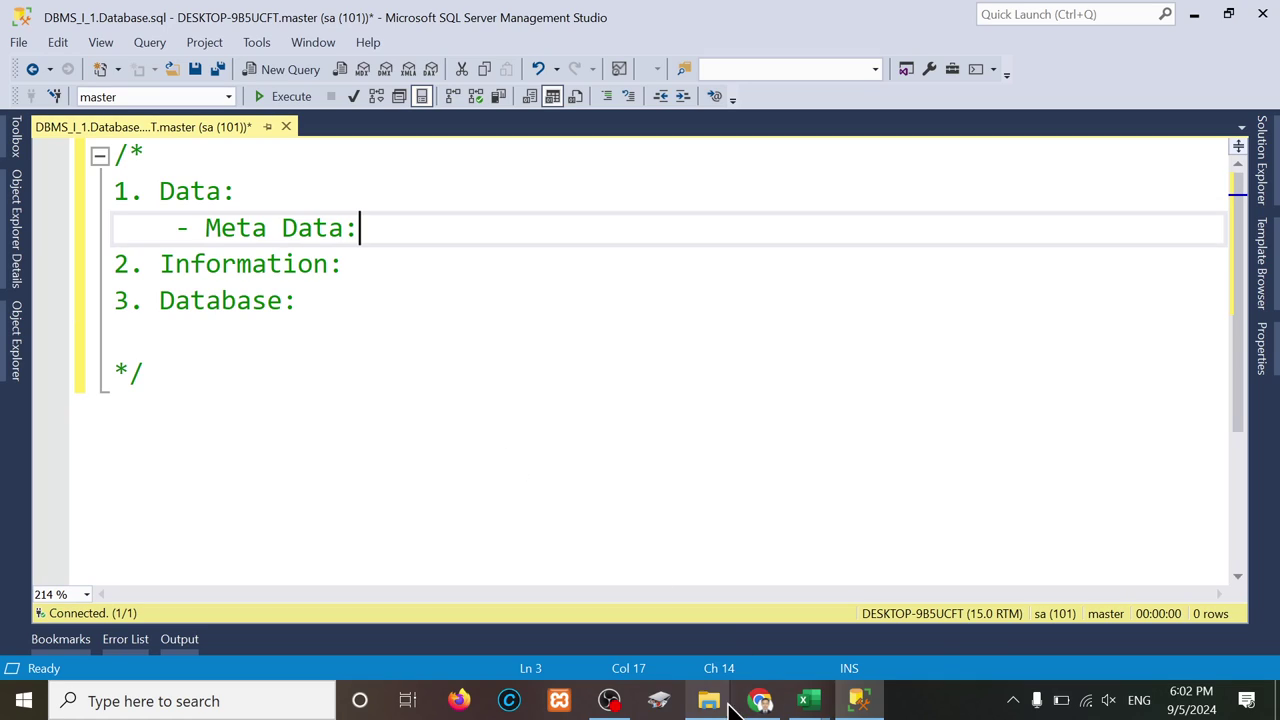
Step: Switch to File Explorer and select Adobe Photoshop.xlsx in the ICT folder inside Y1_S1 for copying
{"action": "mouse_move", "coordinate": [712, 702]}
{"action": "left_click", "coordinate": [607, 628]}
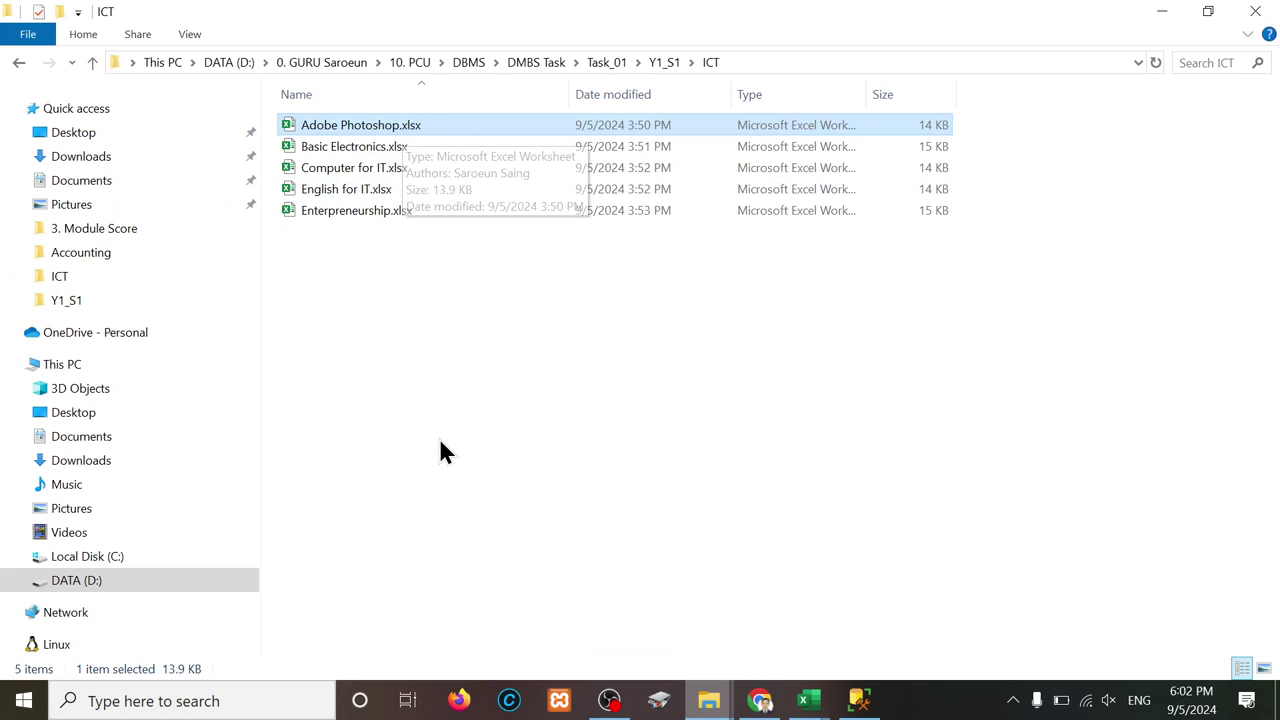
{"action": "key", "text": "alt+Up"}
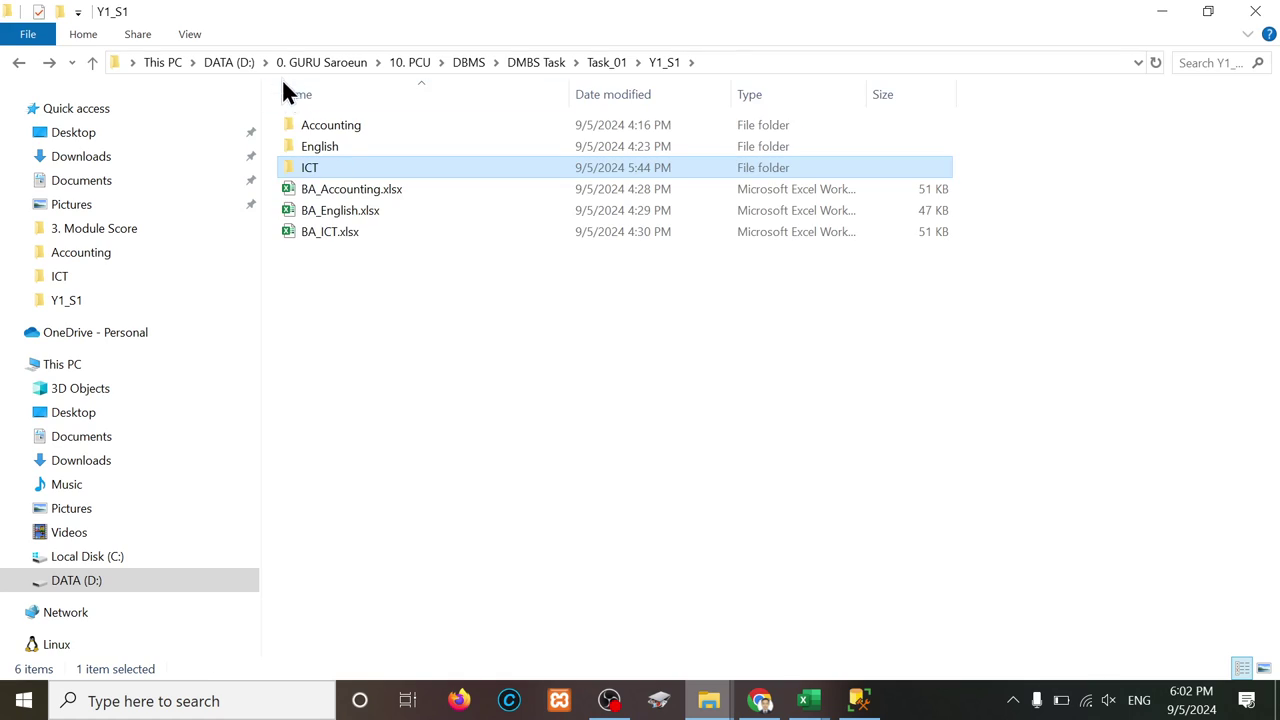
{"action": "double_click", "coordinate": [317, 166]}
{"action": "left_click", "coordinate": [367, 124]}
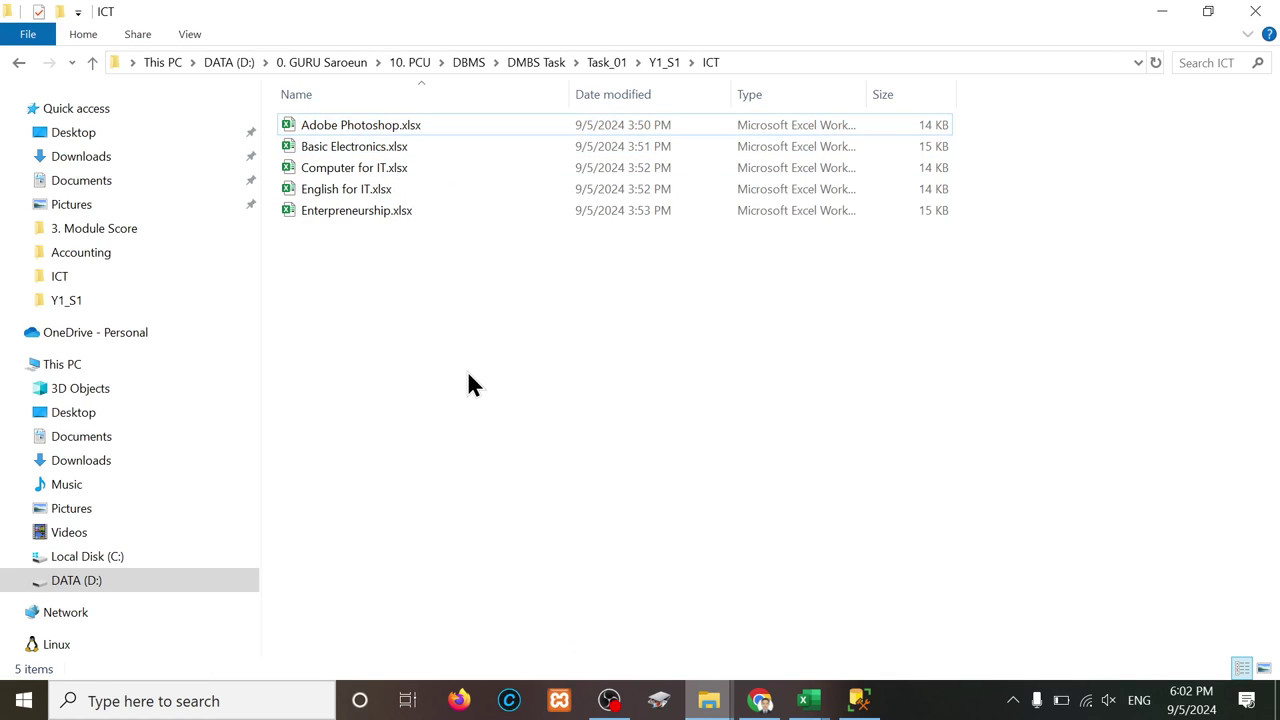
Step: Go up to the DMBS Task folder and paste the copied Adobe Photoshop.xlsx there
{"action": "key", "text": "alt+Up"}
{"action": "key", "text": "alt+Up"}
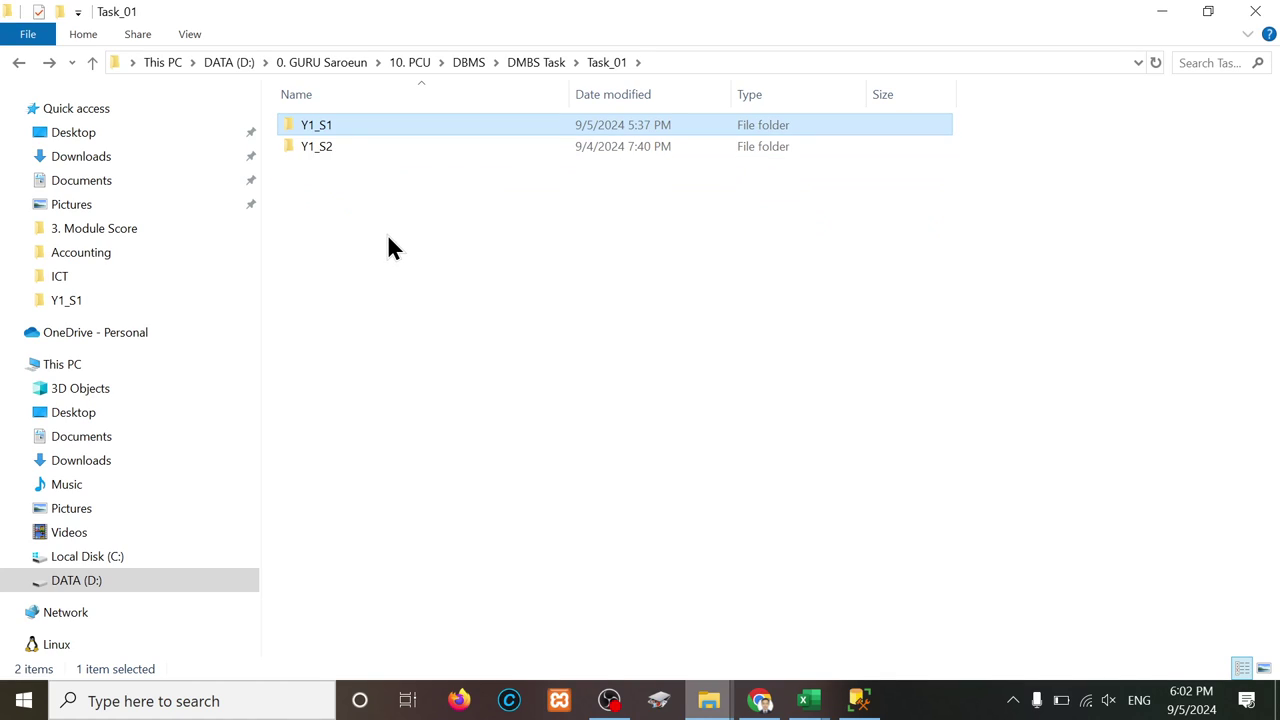
{"action": "key", "text": "alt+Left"}
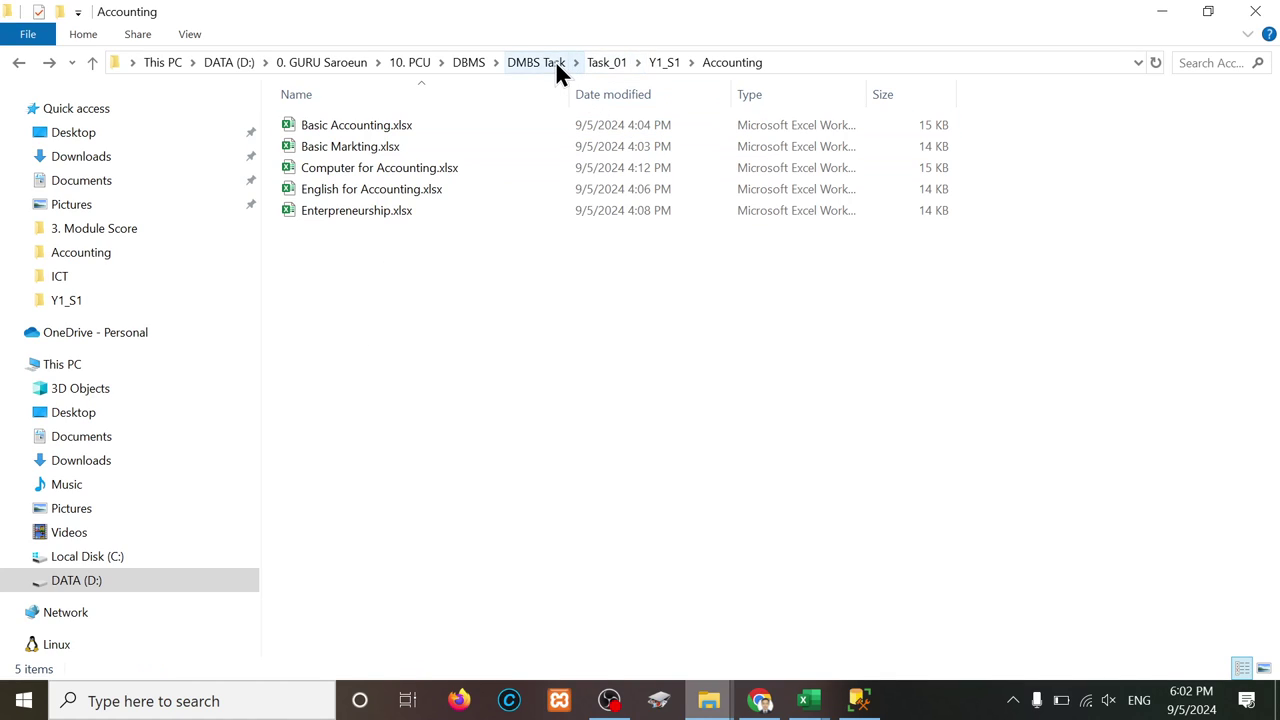
{"action": "left_click", "coordinate": [552, 64]}
{"action": "right_click", "coordinate": [391, 233]}
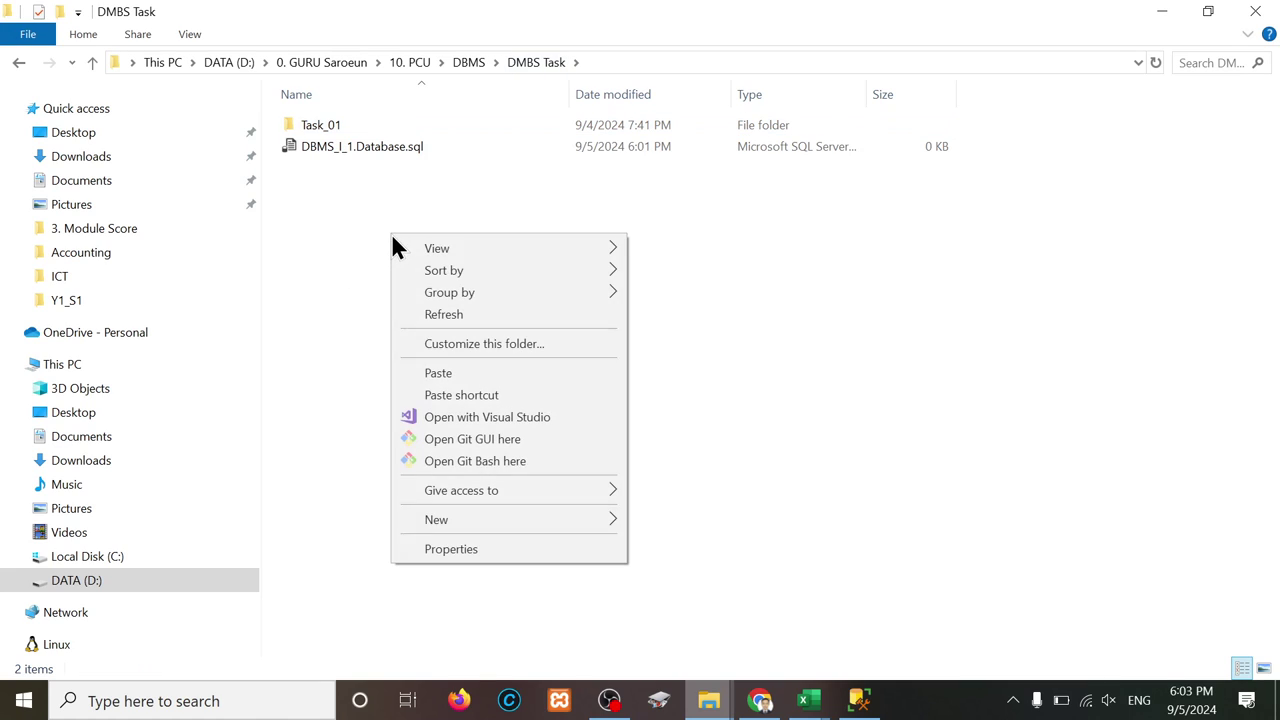
{"action": "mouse_move", "coordinate": [460, 519]}
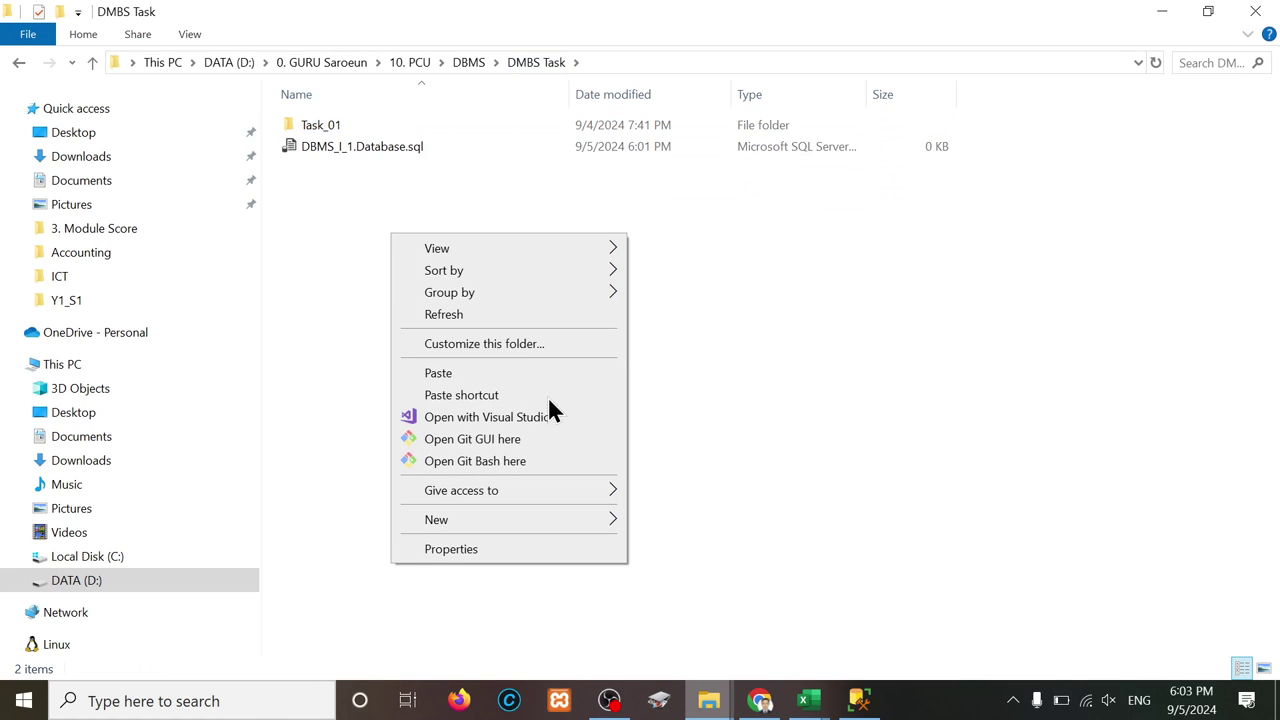
{"action": "left_click", "coordinate": [773, 355]}
{"action": "key", "text": "ctrl+v"}
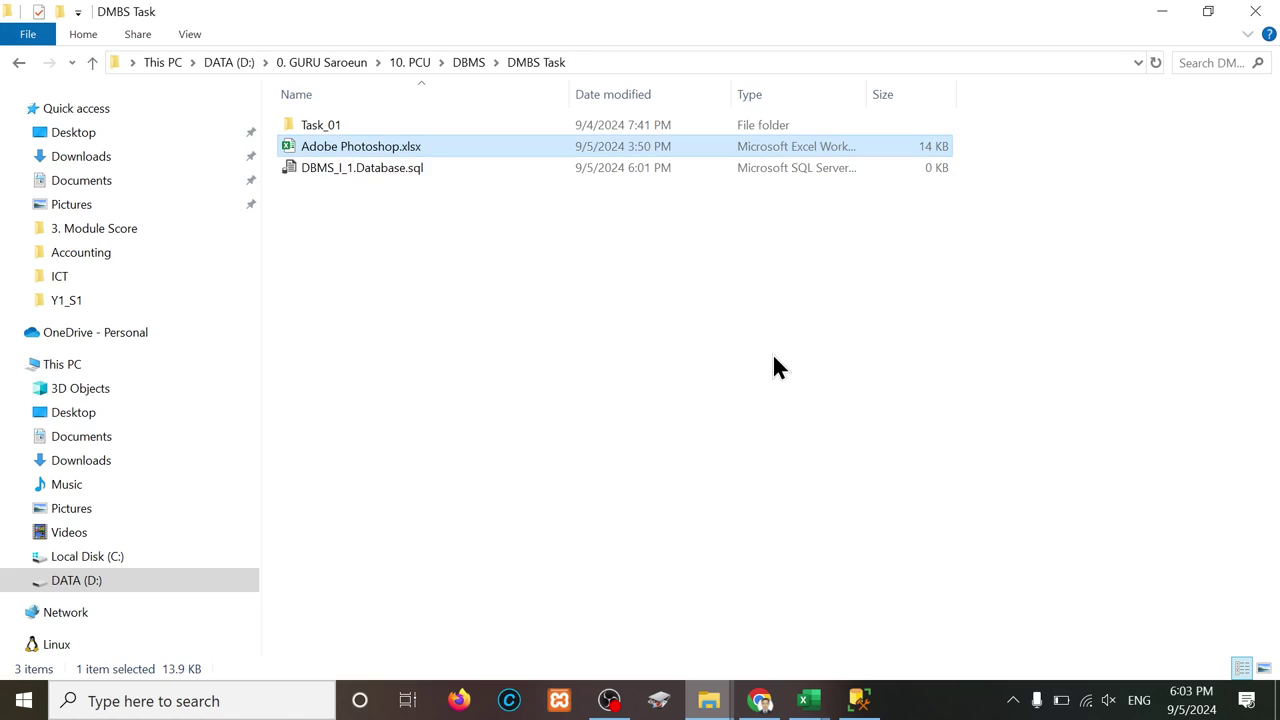
Step: Try to open the pasted Adobe Photoshop.xlsx from the DMBS Task folder in Excel
{"action": "right_click", "coordinate": [389, 148]}
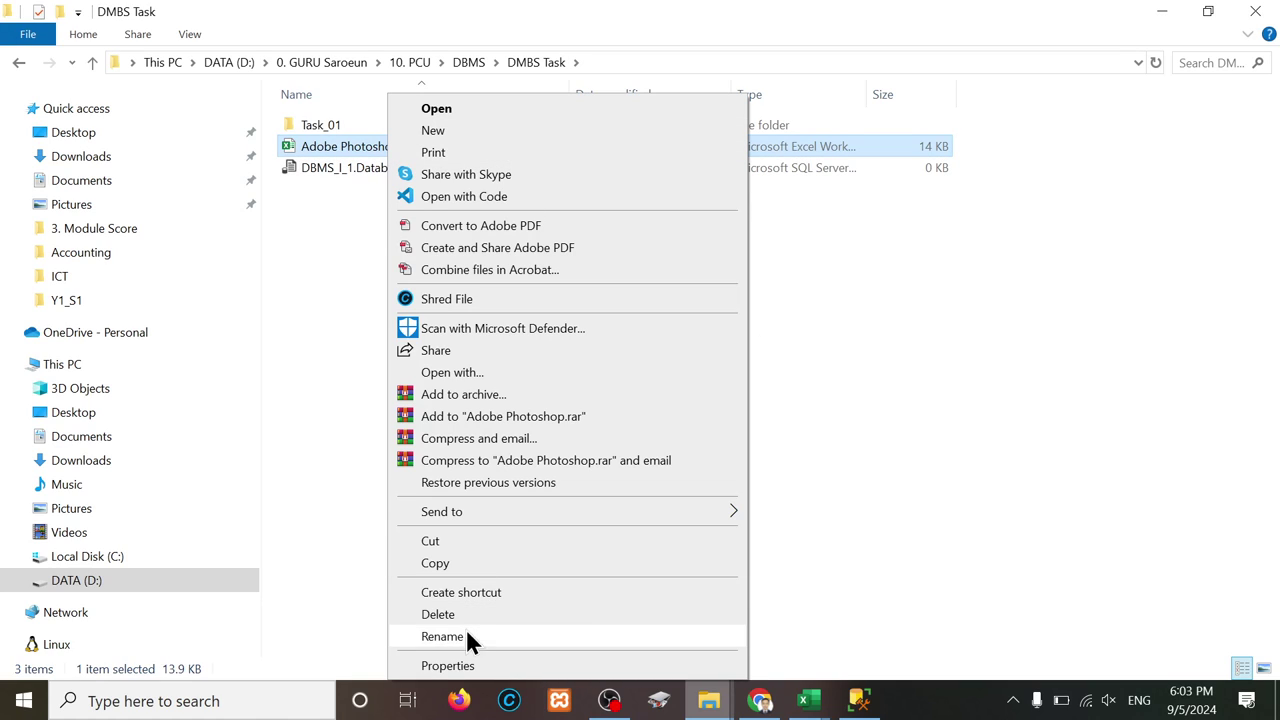
{"action": "left_click", "coordinate": [449, 111]}
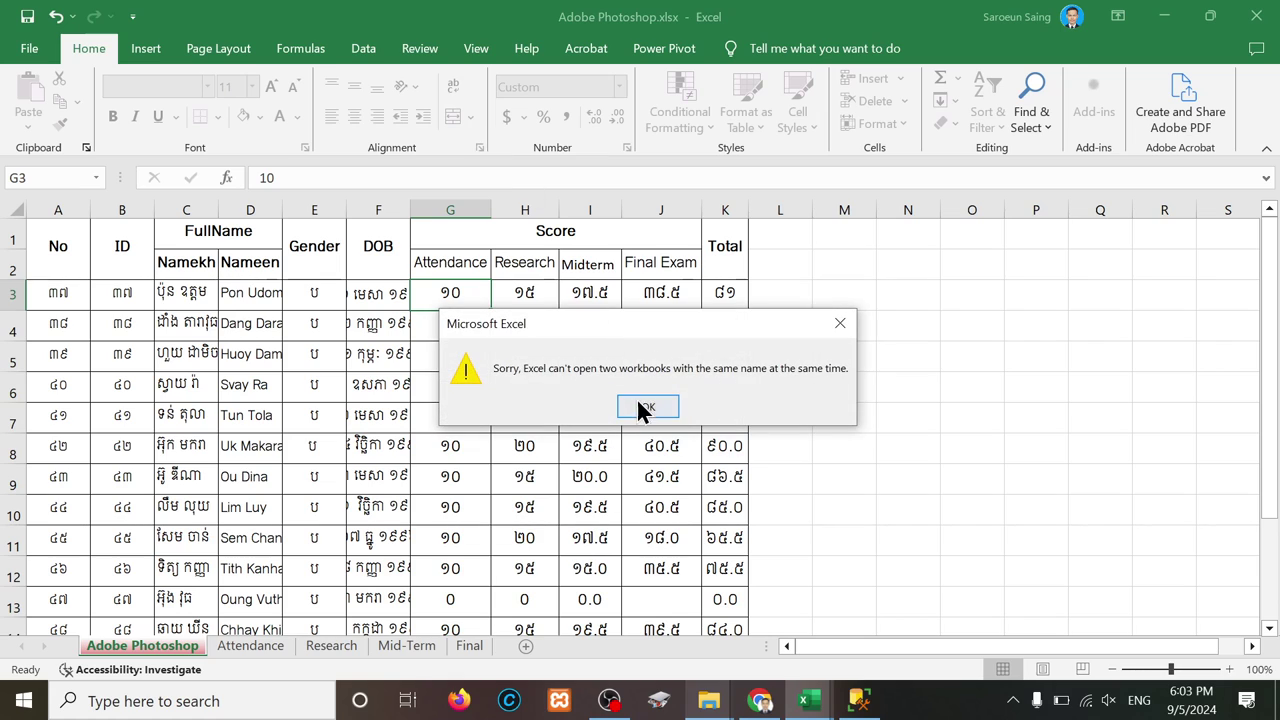
{"action": "left_click", "coordinate": [646, 409]}
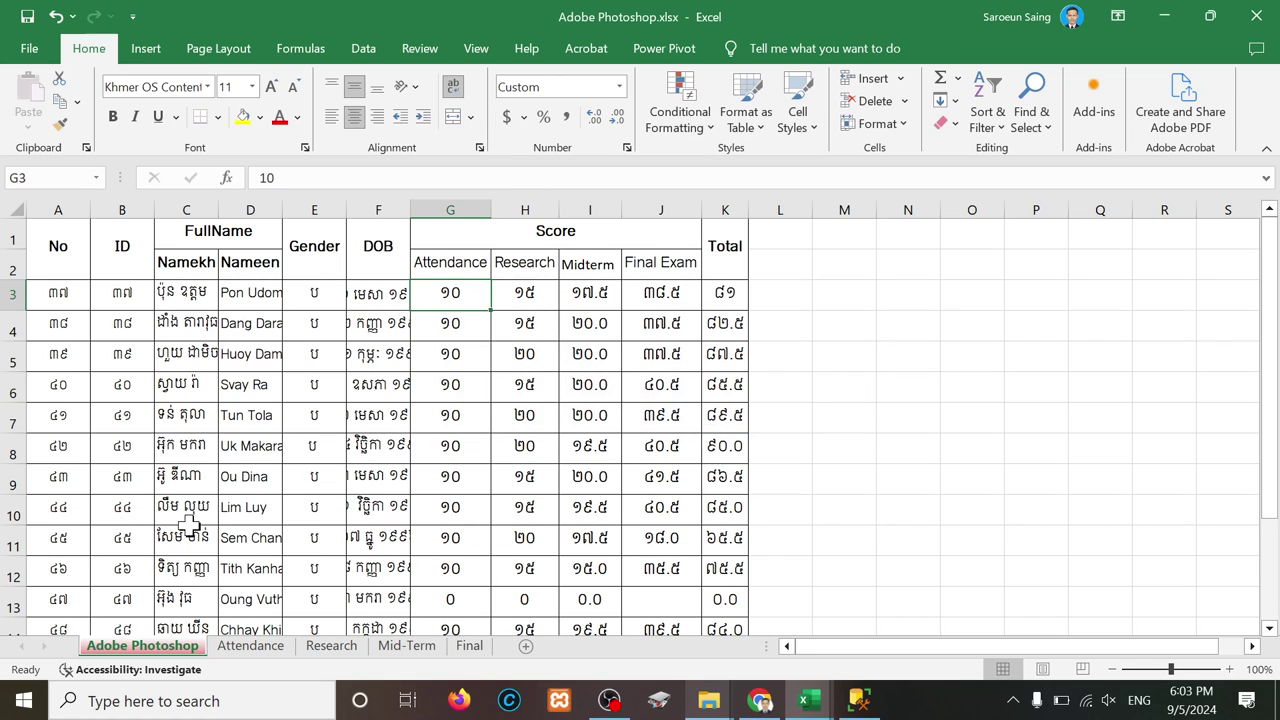
Step: Look through the score table on the Adobe Photoshop sheet and display the Attendance sheet
{"action": "scroll", "coordinate": [163, 293], "scroll_direction": "down", "scroll_amount": 2}
{"action": "scroll", "coordinate": [163, 293], "scroll_direction": "up", "scroll_amount": 2}
{"action": "left_click", "coordinate": [245, 645]}
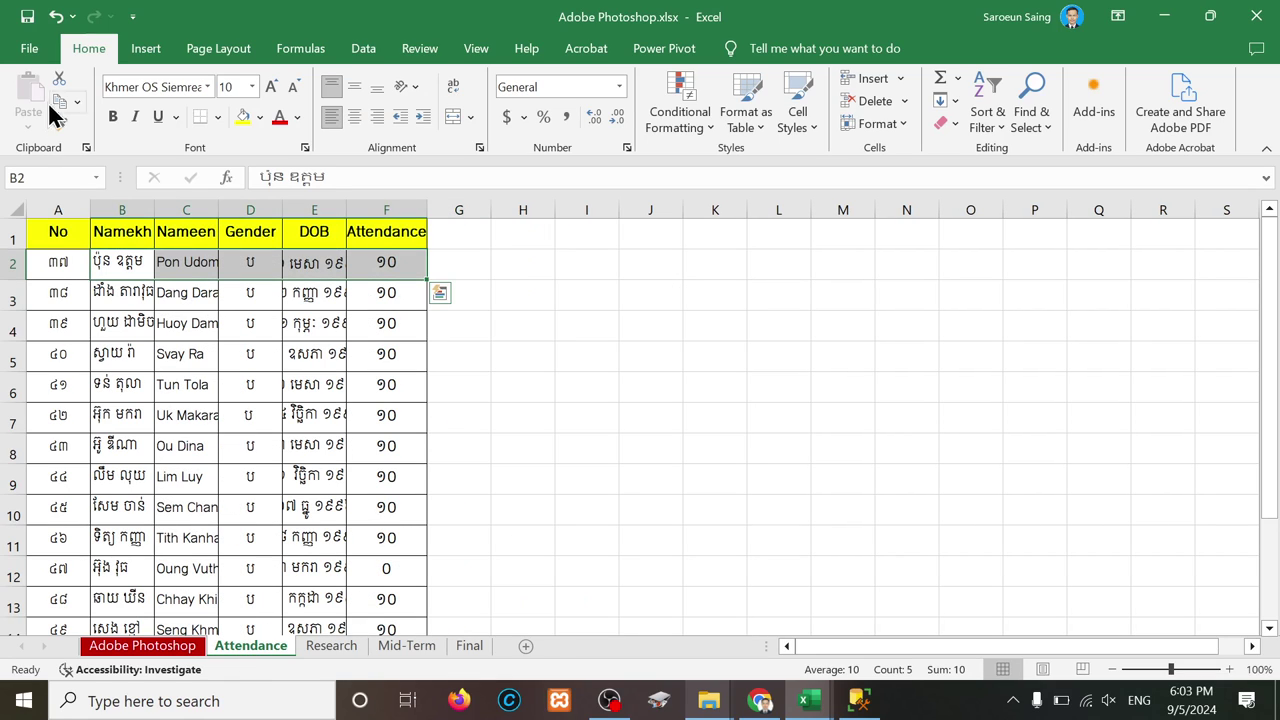
Step: Start saving the workbook as a new file with DMBS Task as the destination folder
{"action": "left_click", "coordinate": [29, 48]}
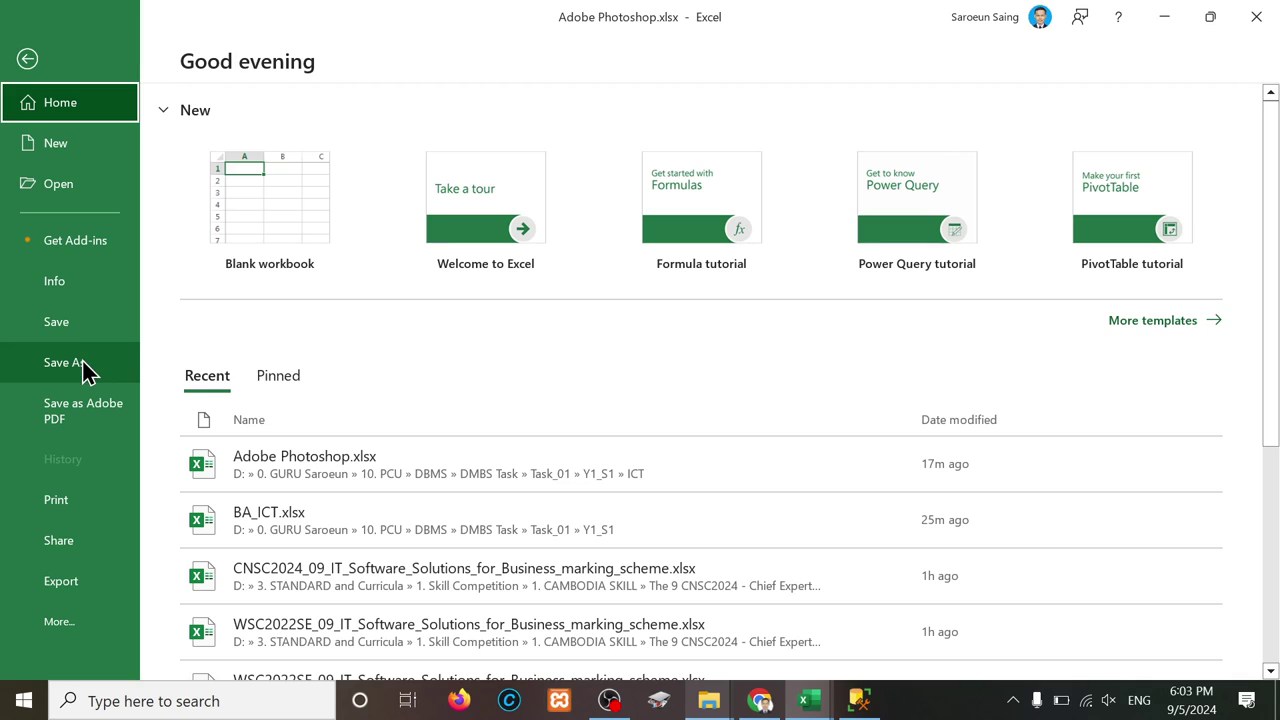
{"action": "left_click", "coordinate": [82, 368]}
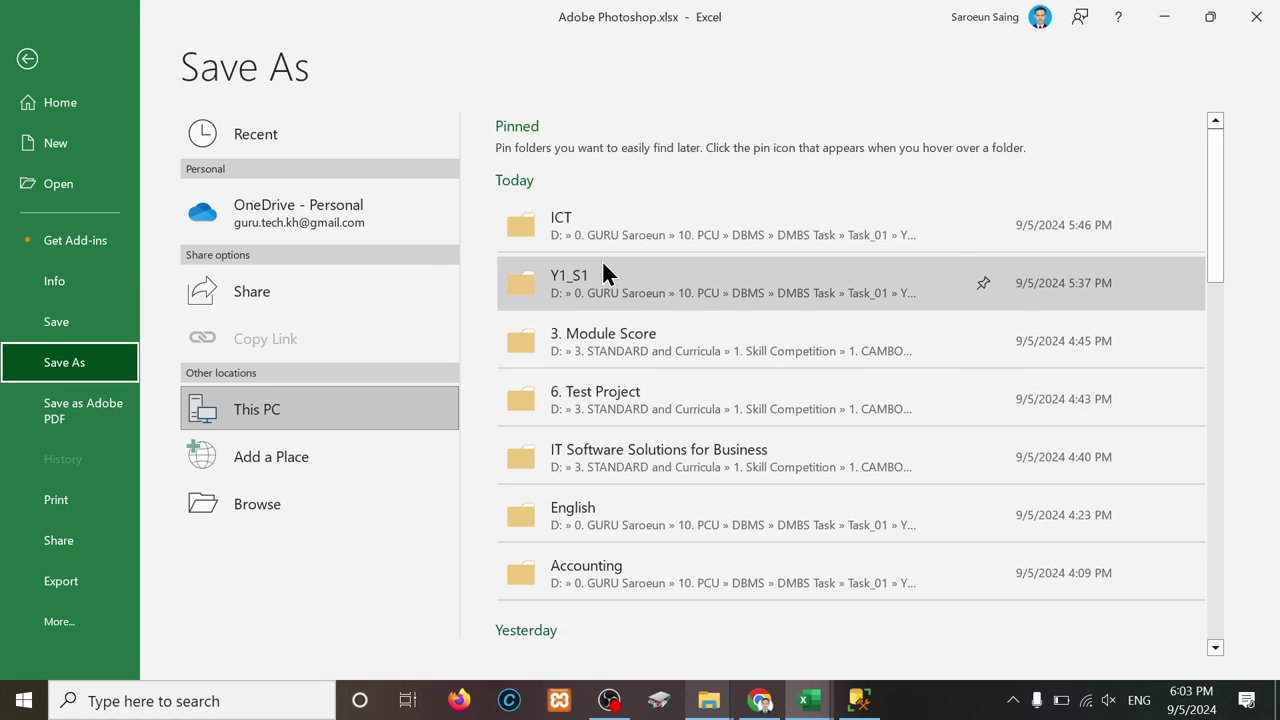
{"action": "left_click", "coordinate": [593, 219]}
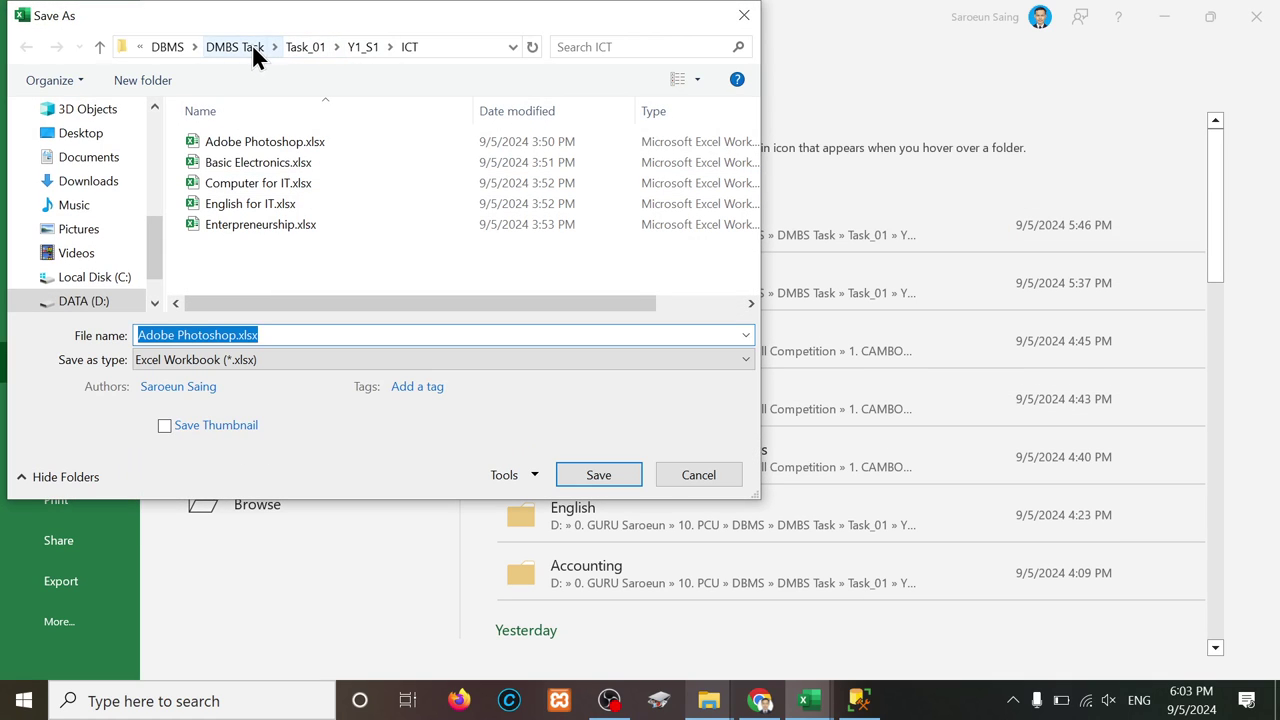
{"action": "left_click", "coordinate": [252, 46]}
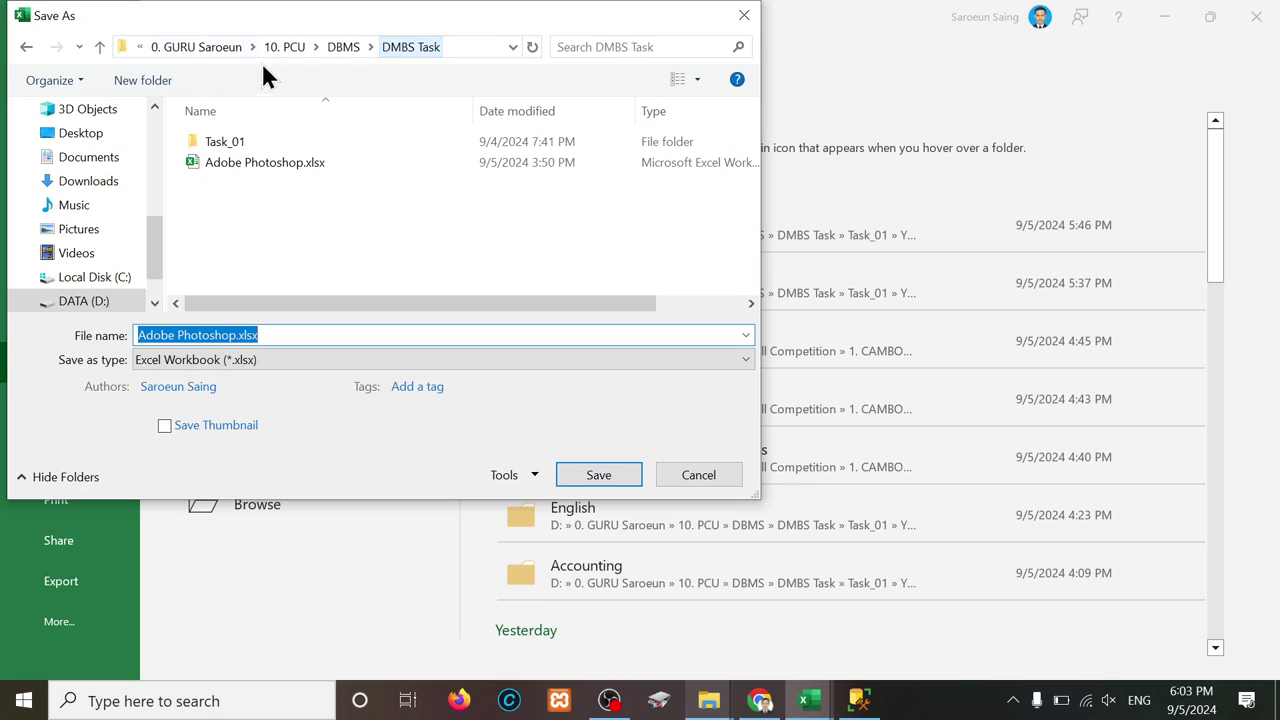
Step: Name the new file attendance.xlsx and save it as an Excel Workbook
{"action": "left_click", "coordinate": [240, 336]}
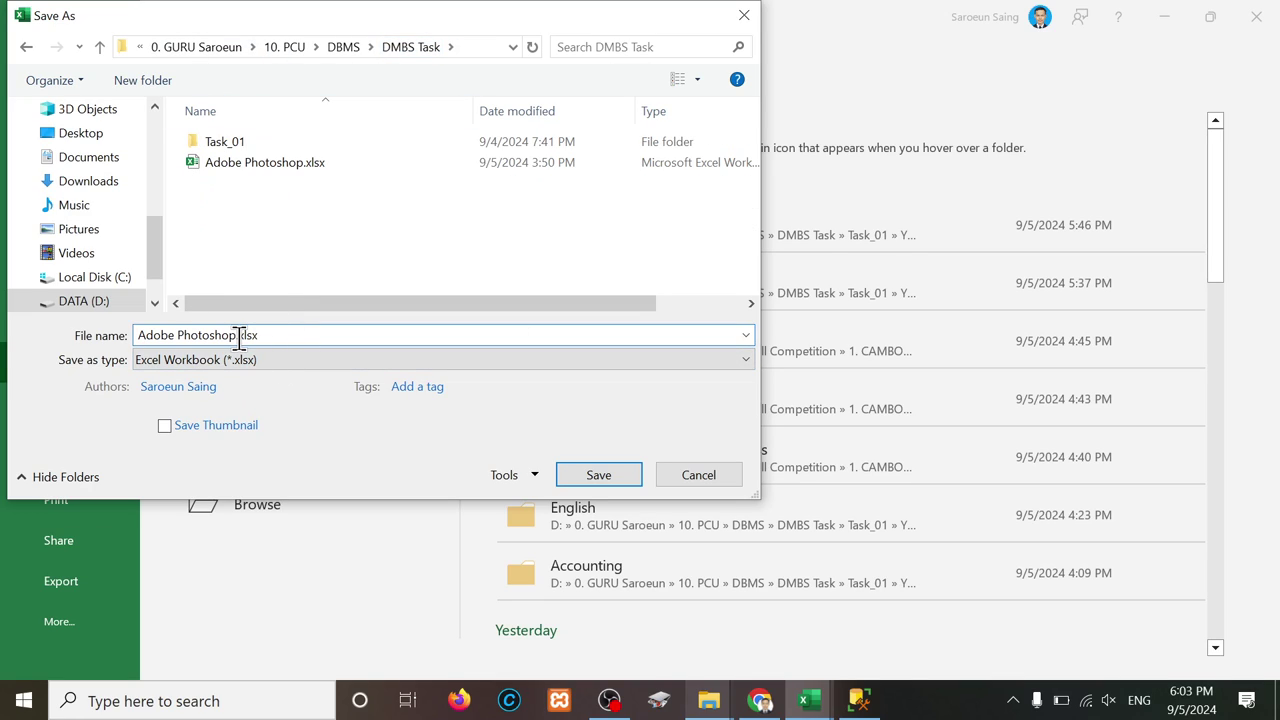
{"action": "key", "text": "BackSpace"}
{"action": "key", "text": "BackSpace"}
{"action": "key", "text": "BackSpace"}
{"action": "key", "text": "BackSpace"}
{"action": "key", "text": "BackSpace"}
{"action": "key", "text": "BackSpace"}
{"action": "key", "text": "BackSpace"}
{"action": "key", "text": "BackSpace"}
{"action": "key", "text": "BackSpace"}
{"action": "key", "text": "BackSpace"}
{"action": "key", "text": "BackSpace"}
{"action": "key", "text": "BackSpace"}
{"action": "key", "text": "BackSpace"}
{"action": "key", "text": "BackSpace"}
{"action": "key", "text": "BackSpace"}
{"action": "type", "text": "A"}
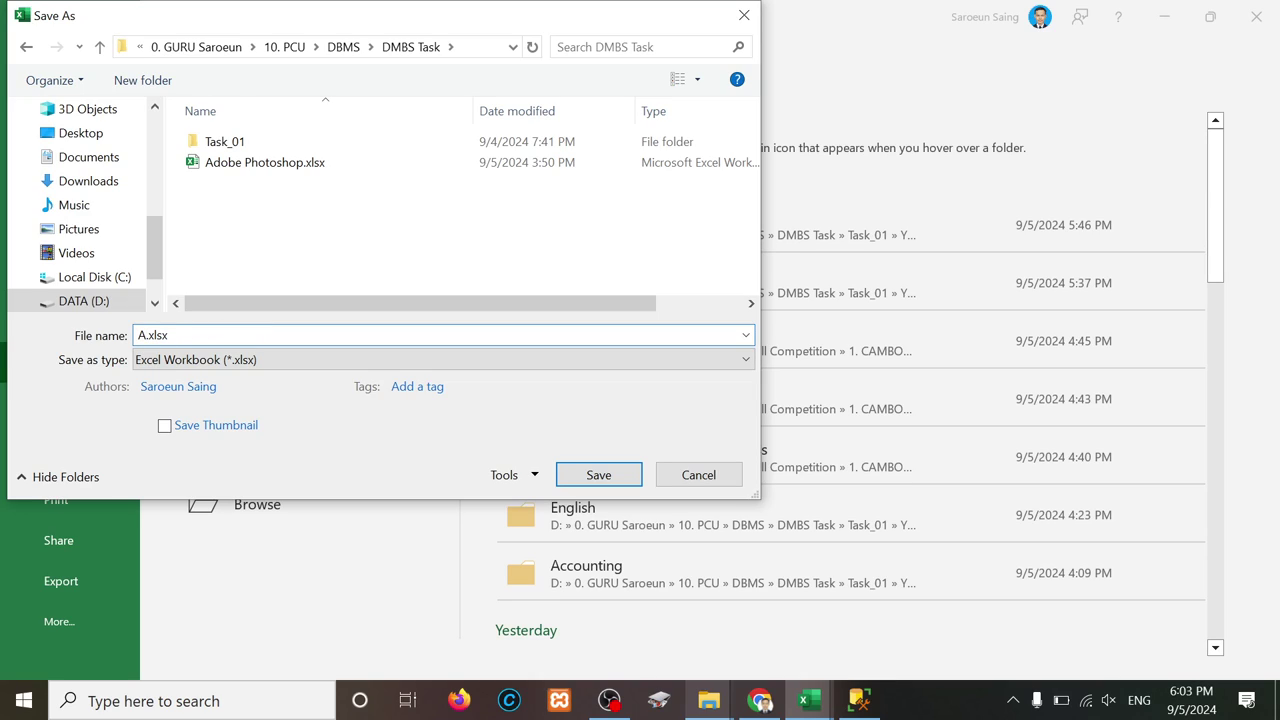
{"action": "key", "text": "BackSpace"}
{"action": "type", "text": "attendance"}
{"action": "left_click", "coordinate": [313, 365]}
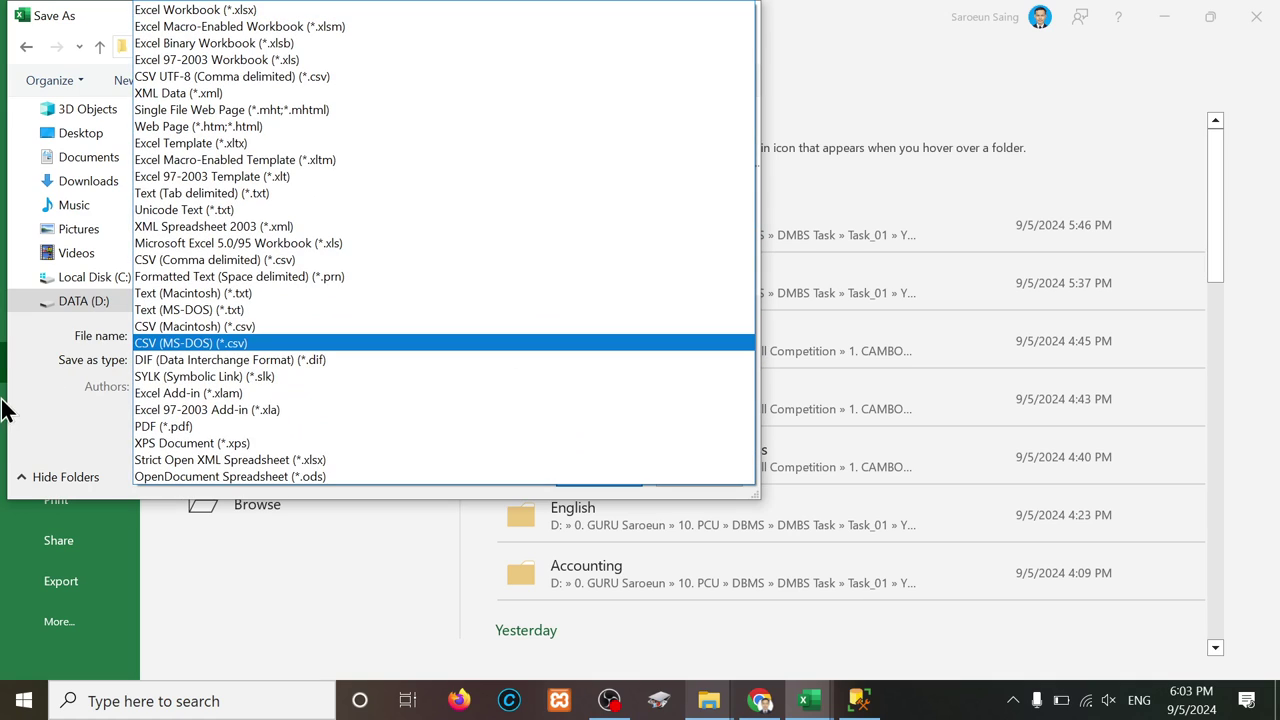
{"action": "left_click", "coordinate": [46, 454]}
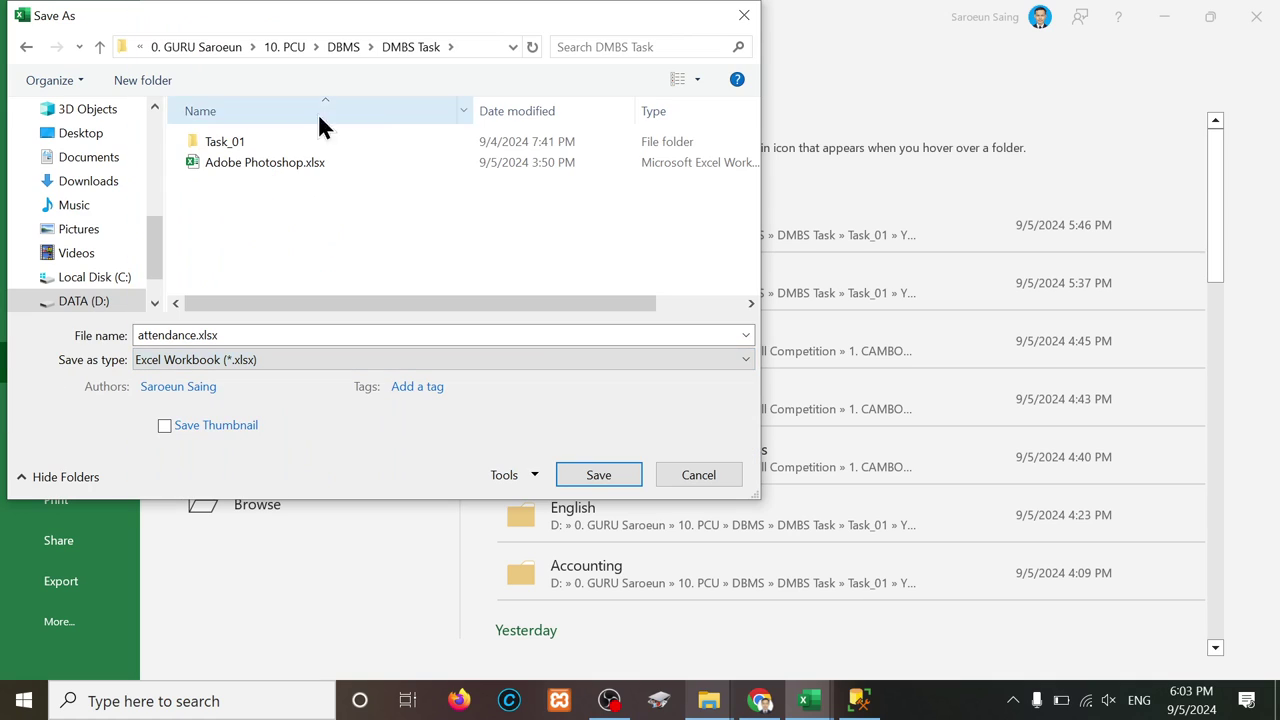
{"action": "left_click", "coordinate": [601, 472]}
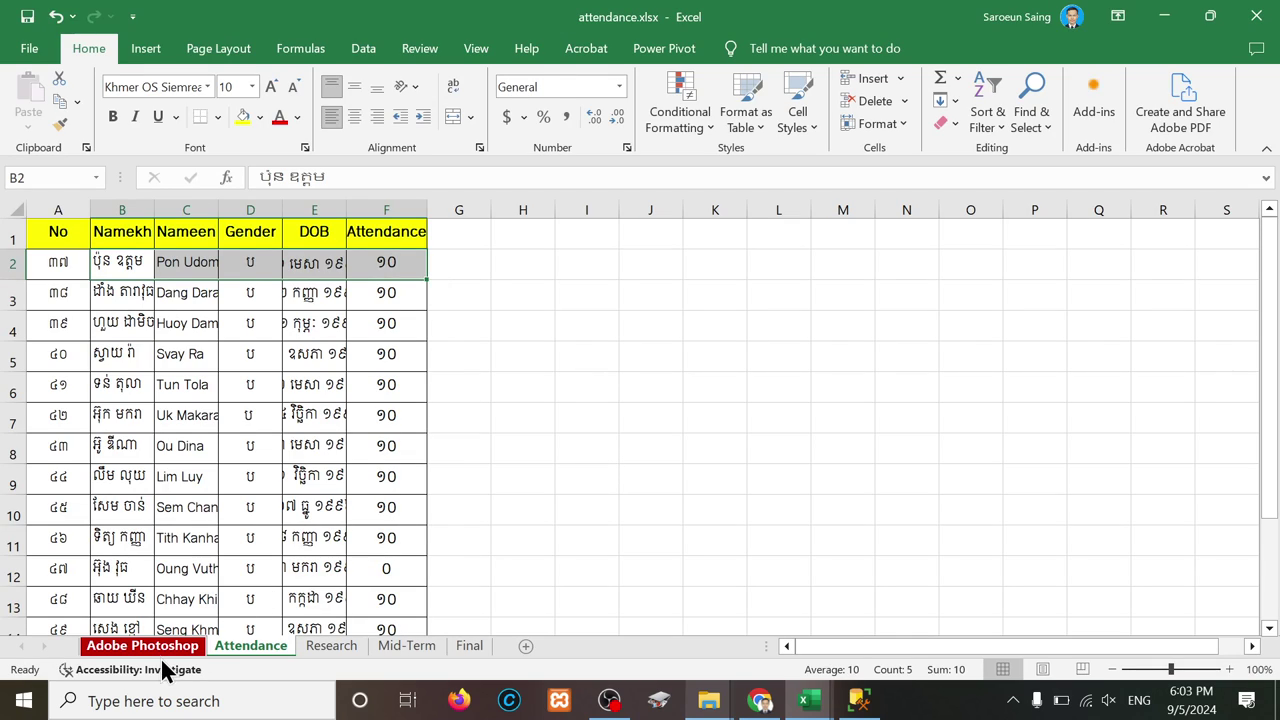
Step: Delete the Adobe Photoshop sheet from attendance.xlsx
{"action": "right_click", "coordinate": [155, 648]}
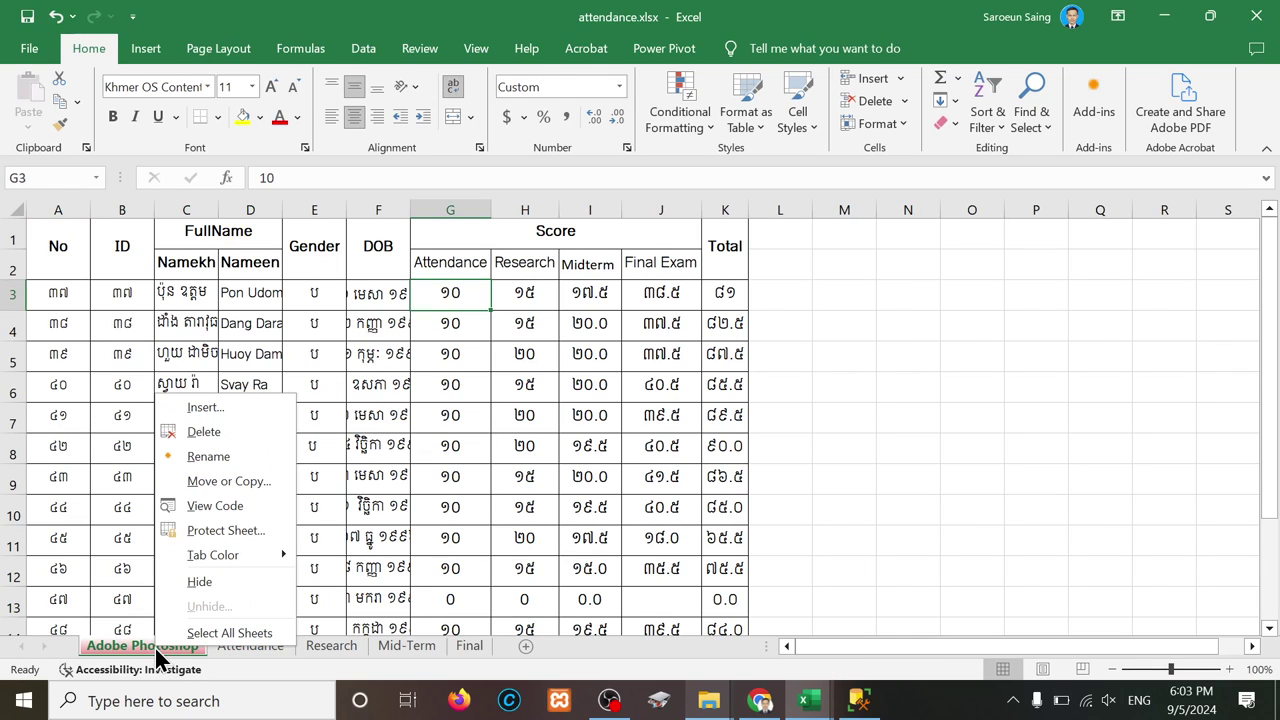
{"action": "left_click", "coordinate": [197, 429]}
{"action": "left_click", "coordinate": [622, 407]}
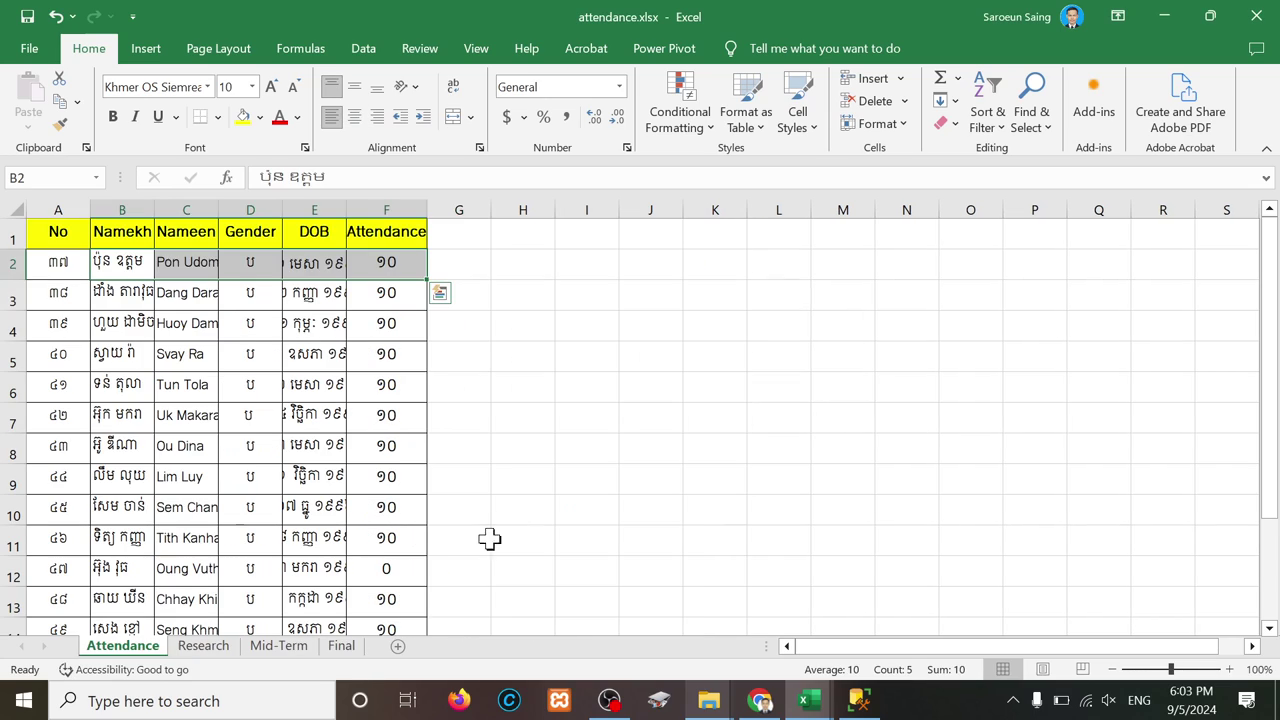
Step: Delete the Research, Mid-Term and Final sheets together, keeping only the Attendance sheet
{"action": "left_click", "coordinate": [191, 648]}
{"action": "key", "text": "shift+Right"}
{"action": "key", "text": "shift+Right"}
{"action": "key", "text": "shift+Right"}
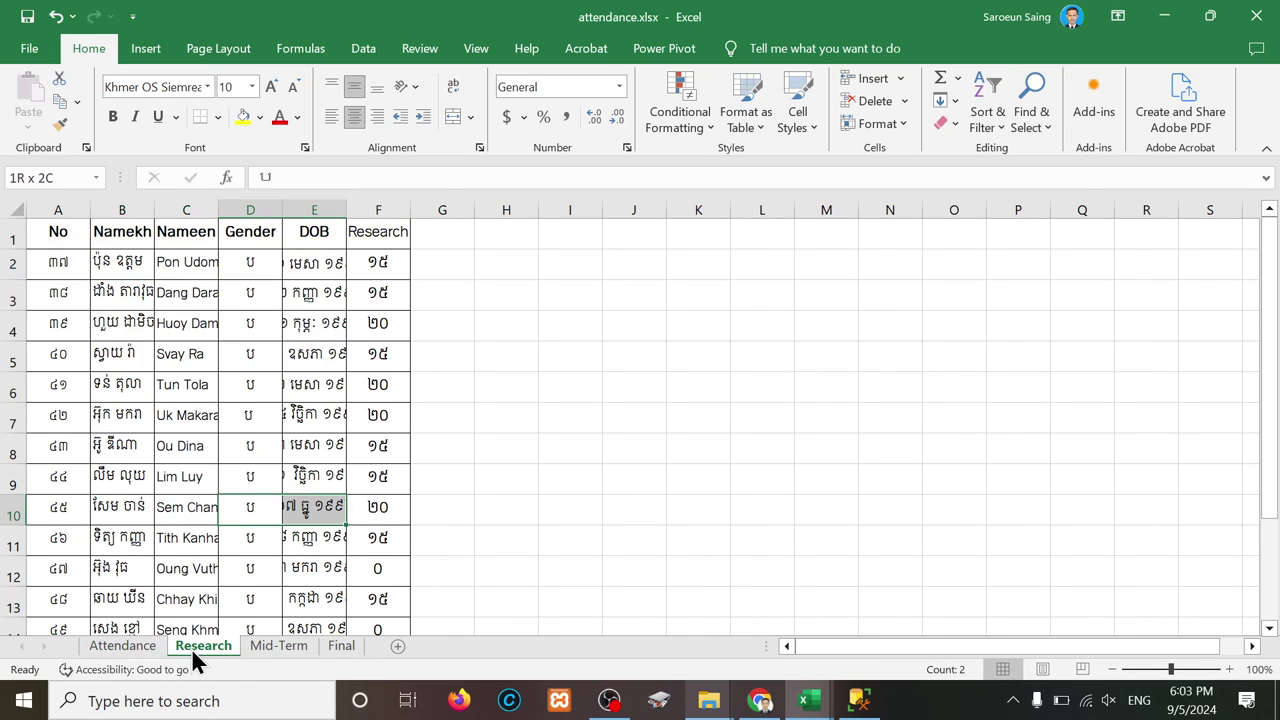
{"action": "key", "text": "ctrl+q"}
{"action": "left_click", "coordinate": [270, 647], "text": "ctrl"}
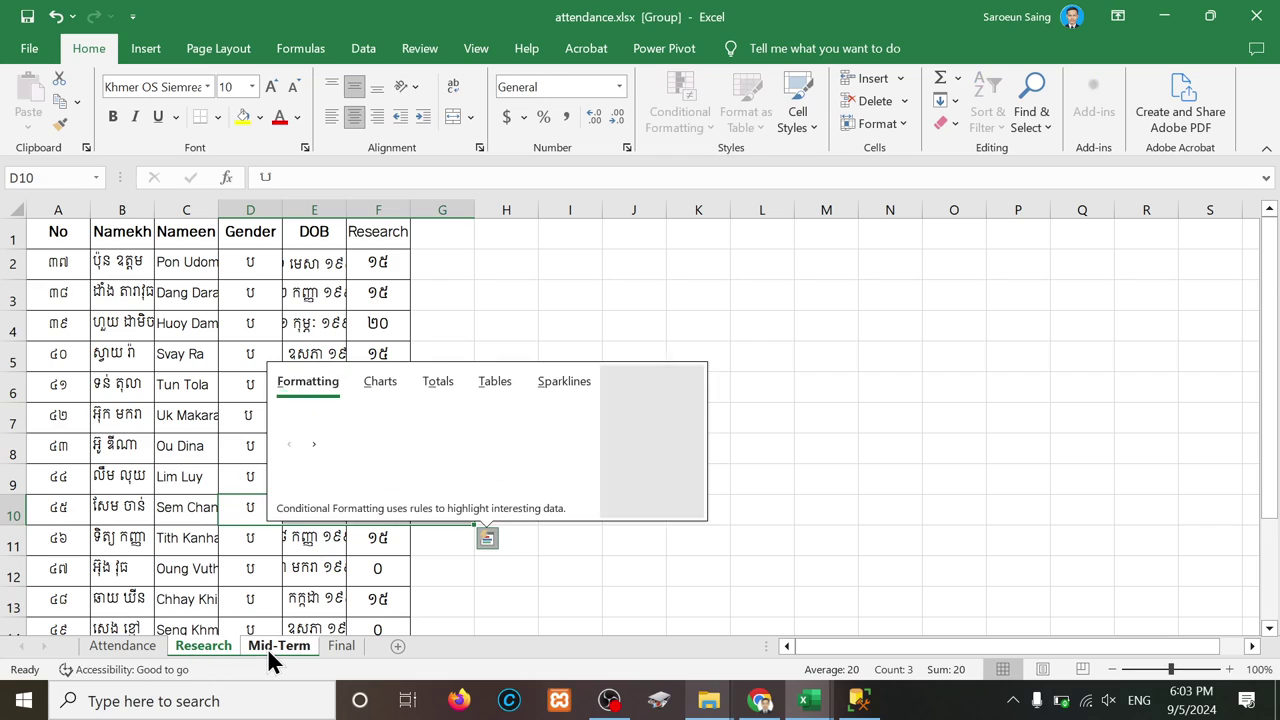
{"action": "left_click", "coordinate": [336, 645], "text": "ctrl"}
{"action": "right_click", "coordinate": [336, 645]}
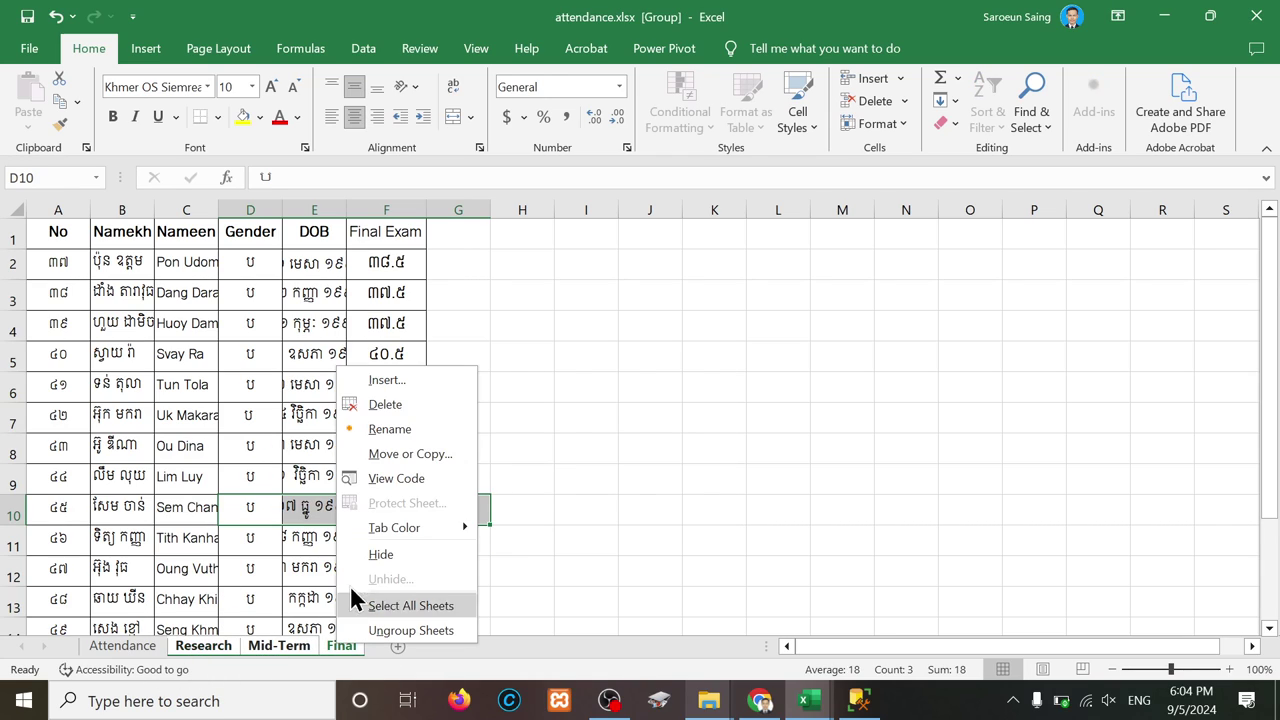
{"action": "left_click", "coordinate": [384, 406]}
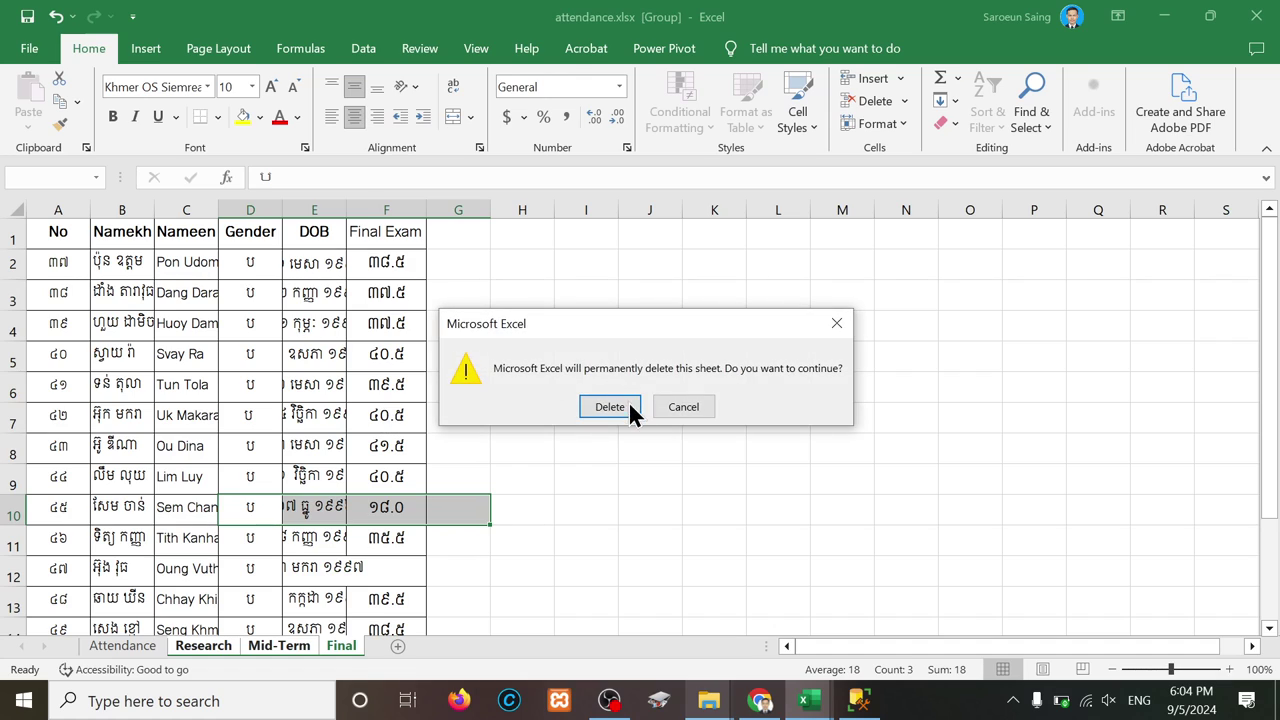
{"action": "left_click", "coordinate": [610, 407]}
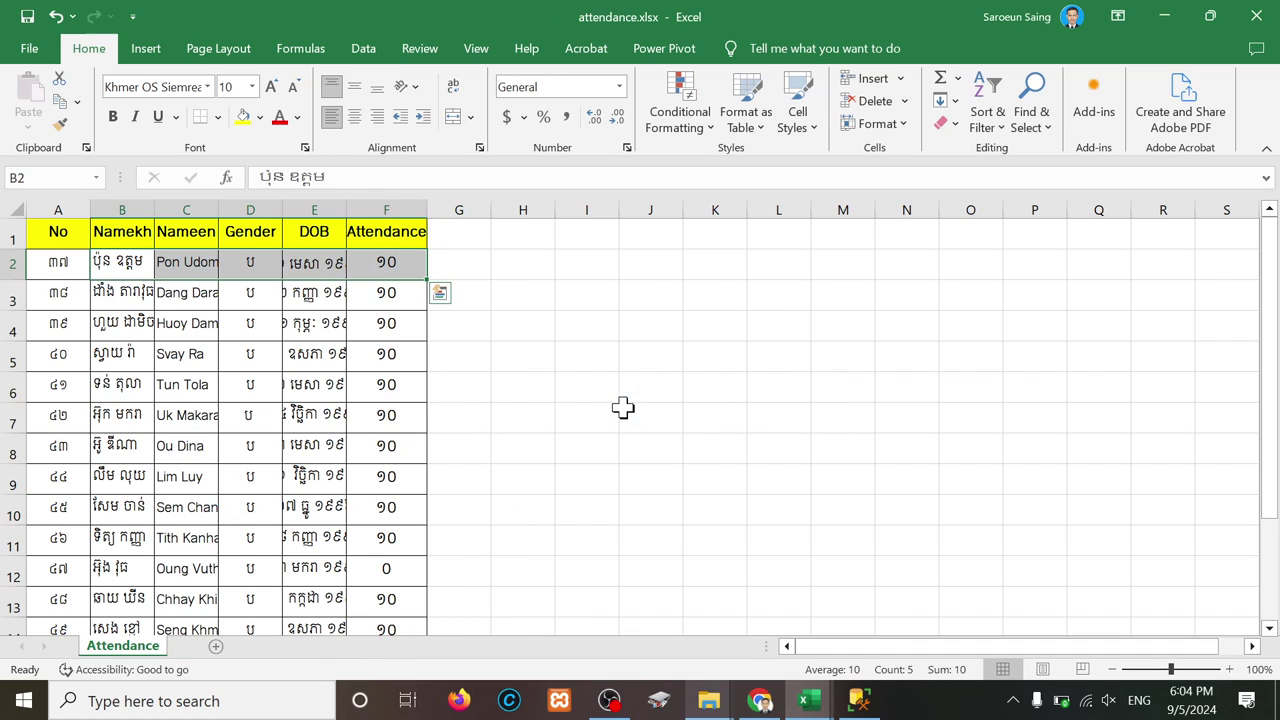
Step: Close attendance.xlsx with its changes saved and select the file in the DMBS Task folder
{"action": "left_click", "coordinate": [1257, 18]}
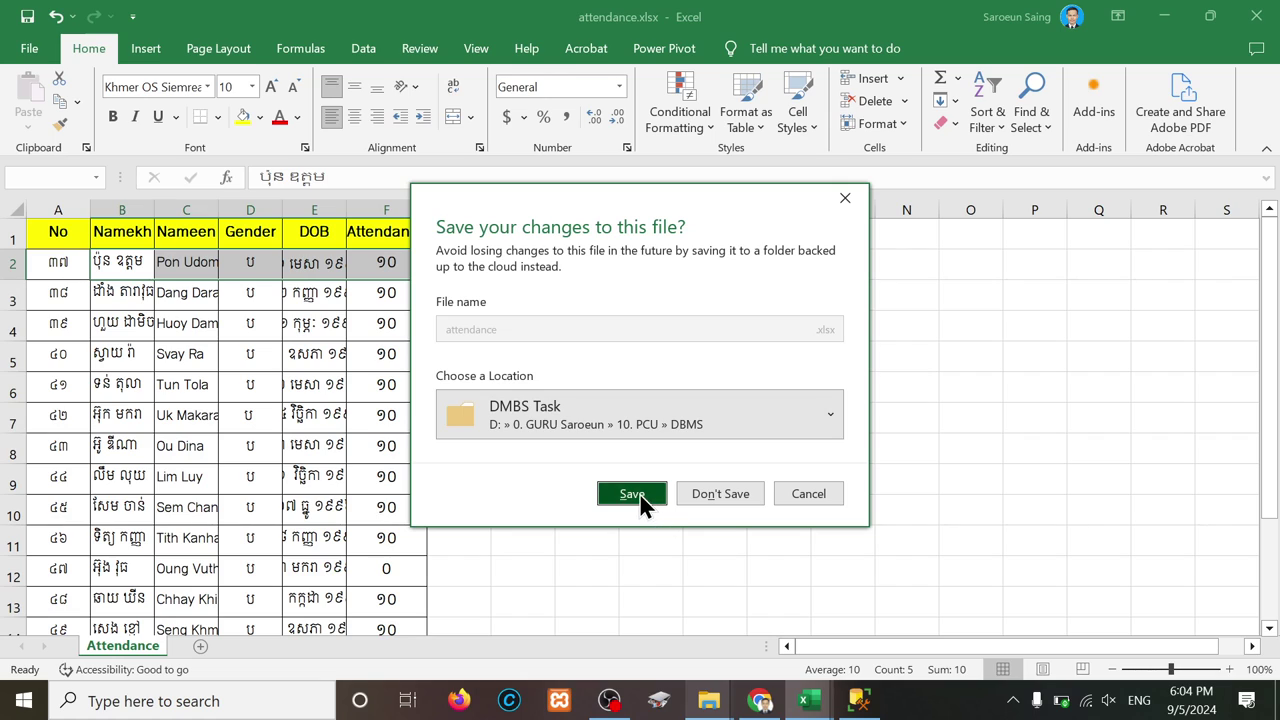
{"action": "left_click", "coordinate": [640, 495]}
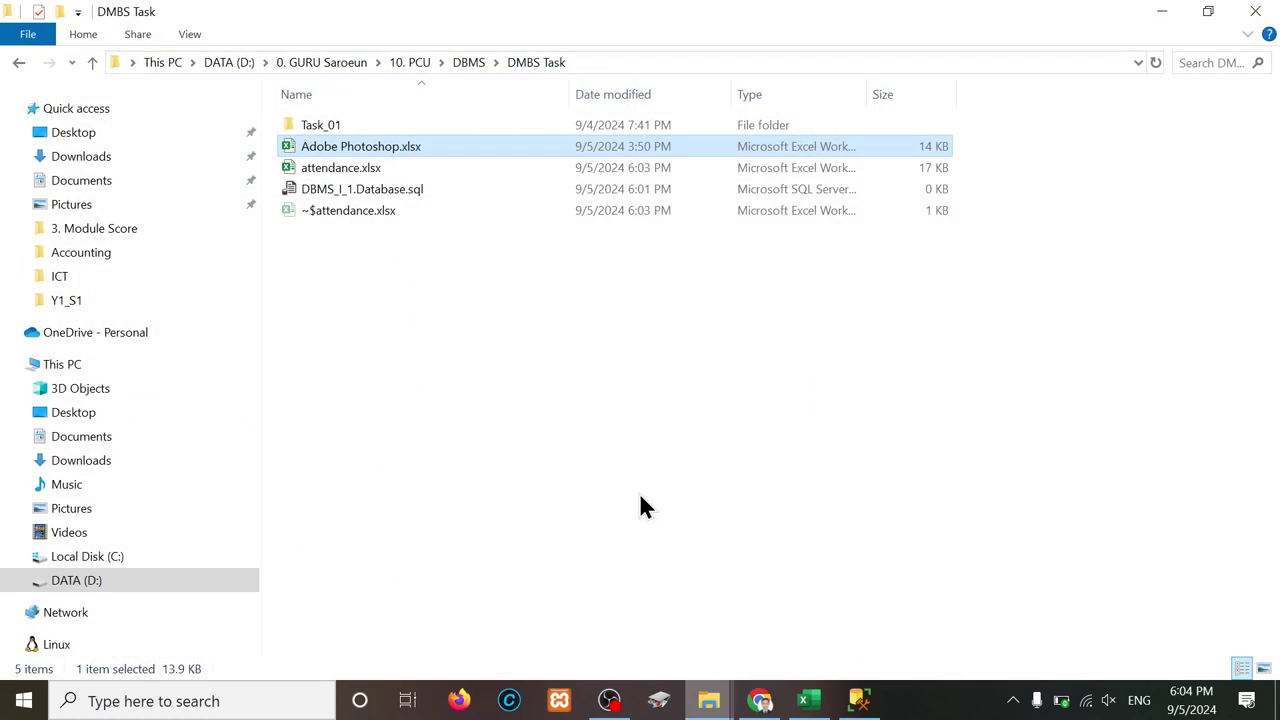
{"action": "left_click", "coordinate": [357, 170]}
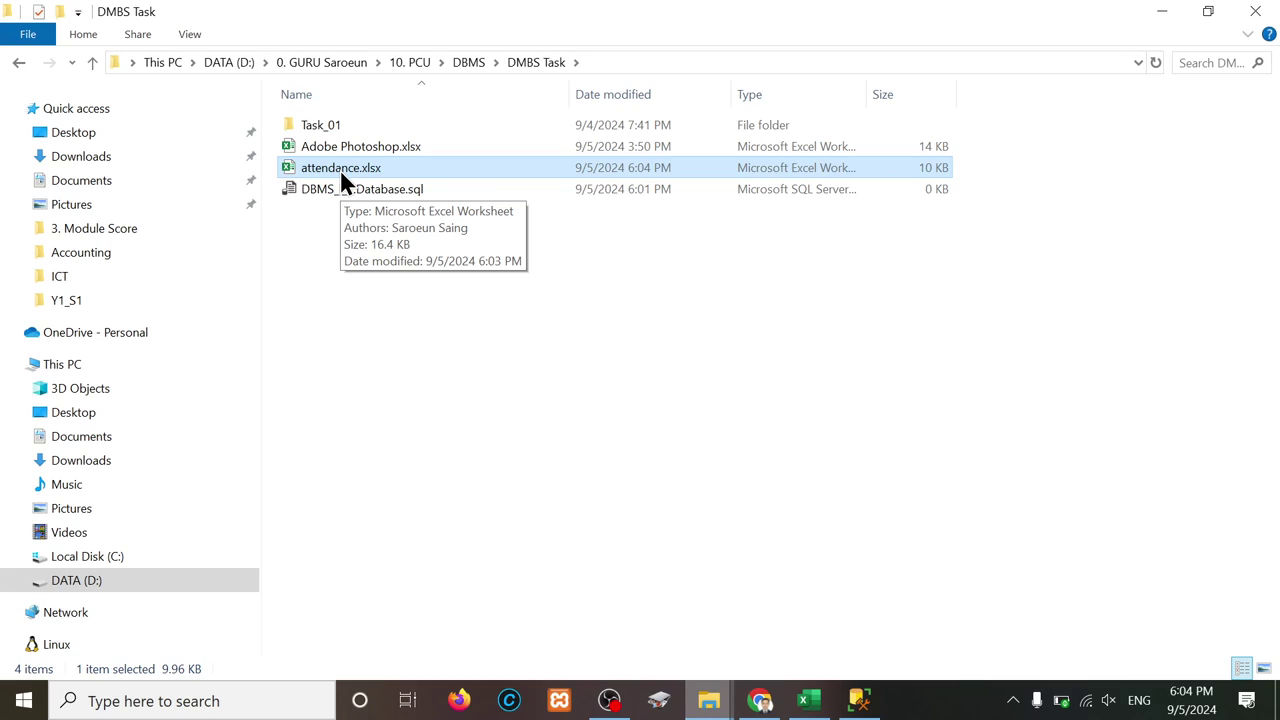
Step: Paste three more copies of Adobe Photoshop.xlsx into the DMBS Task folder
{"action": "left_click", "coordinate": [340, 146]}
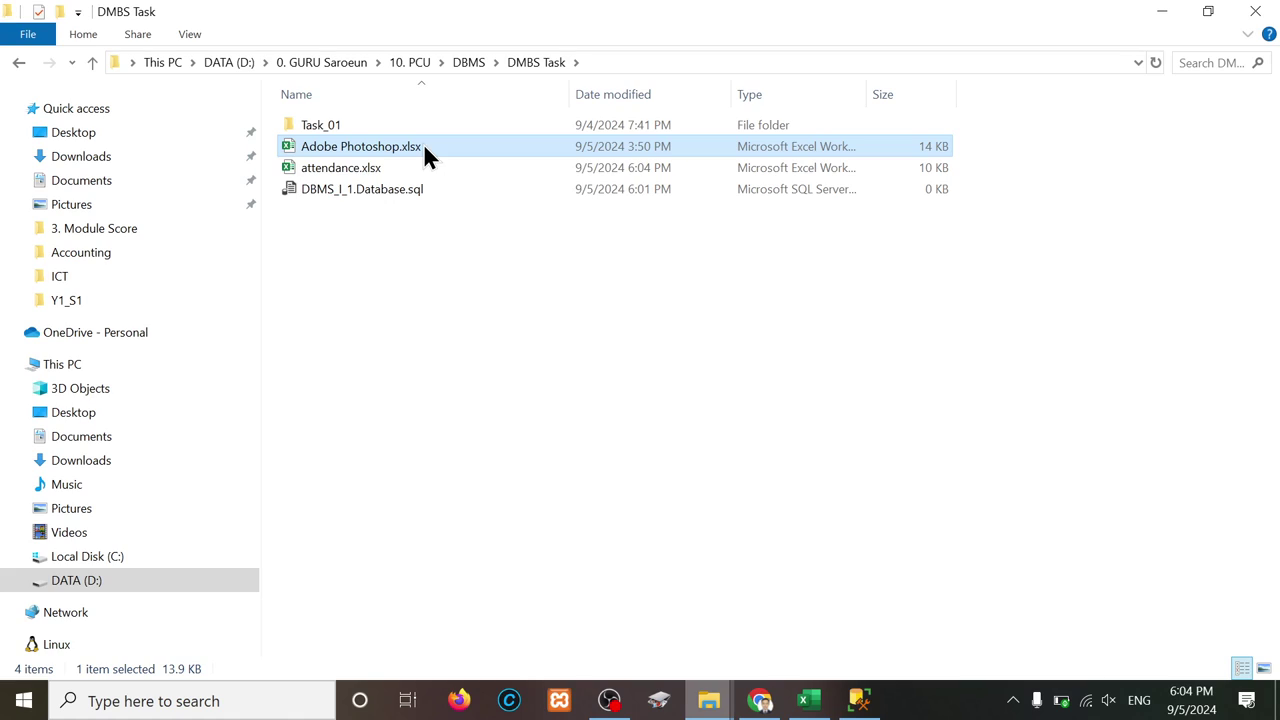
{"action": "key", "text": "ctrl+v"}
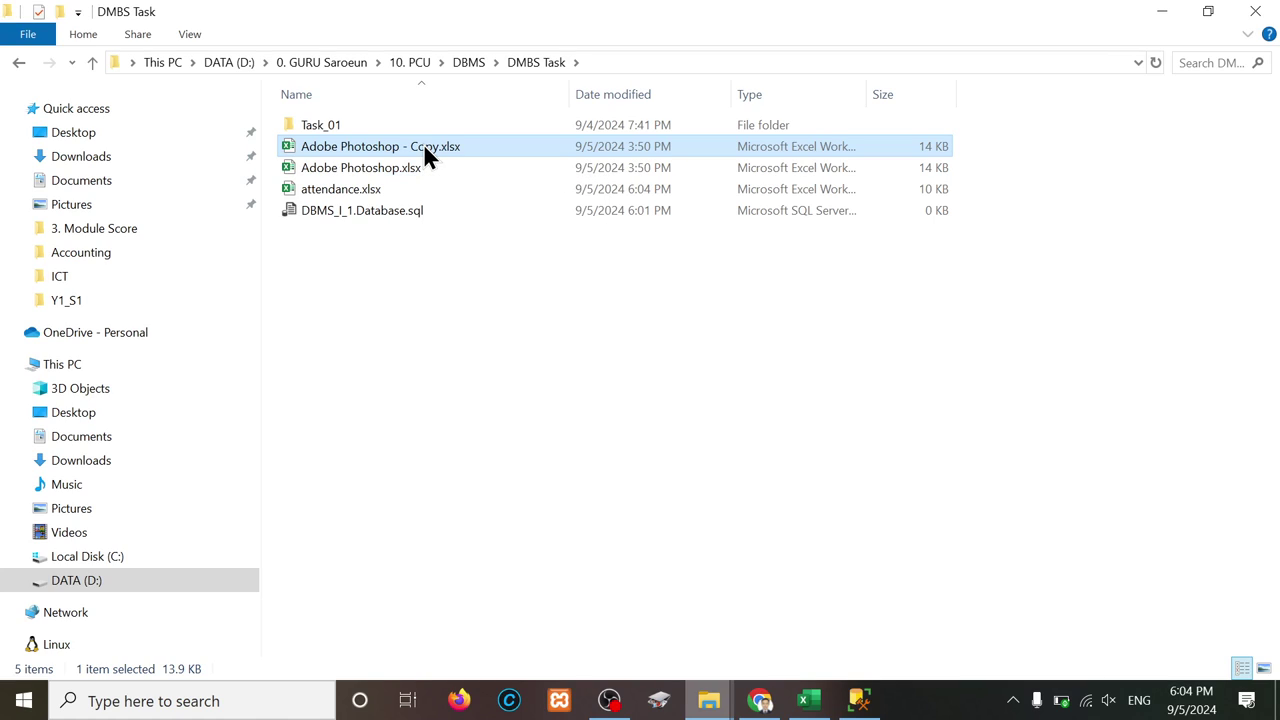
{"action": "key", "text": "ctrl+v"}
{"action": "key", "text": "ctrl+v"}
Step: Rename the file Adobe Photoshop - Copy.xlsx in the DMBS Task folder as mid-term.xlsx
{"action": "left_click", "coordinate": [408, 186]}
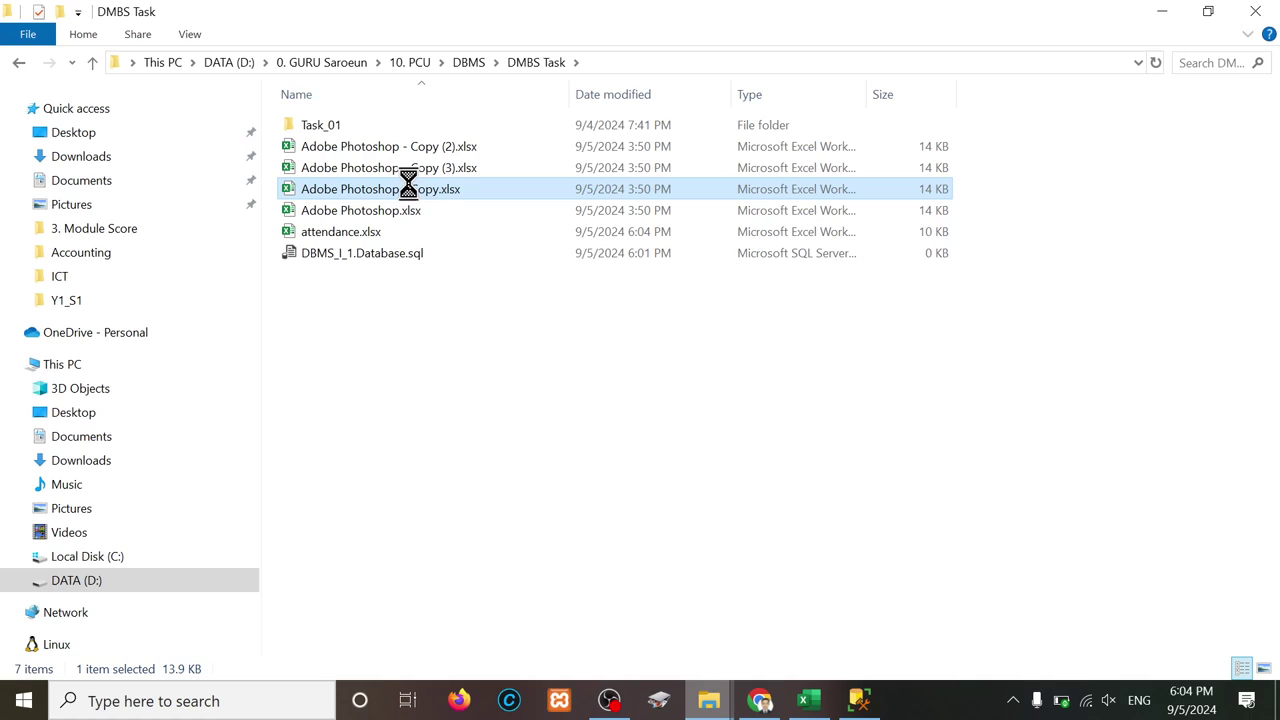
{"action": "right_click", "coordinate": [409, 186]}
{"action": "left_click", "coordinate": [470, 632]}
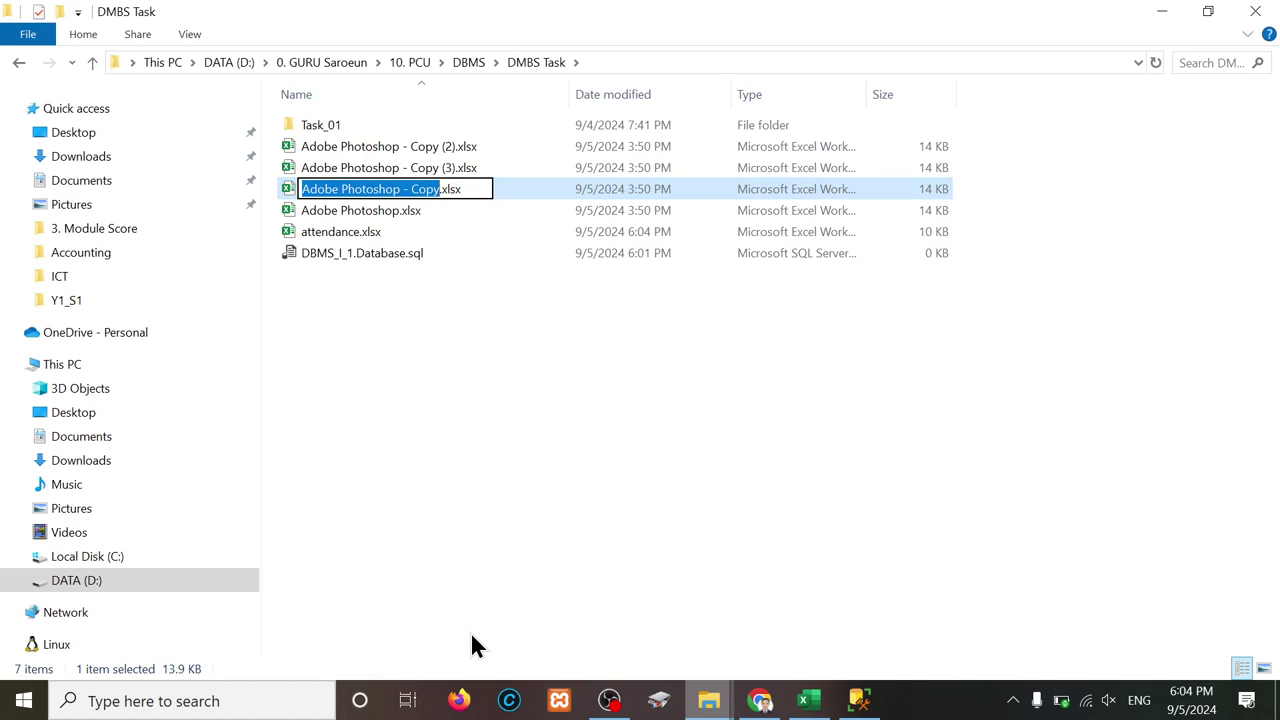
{"action": "type", "text": "mid"}
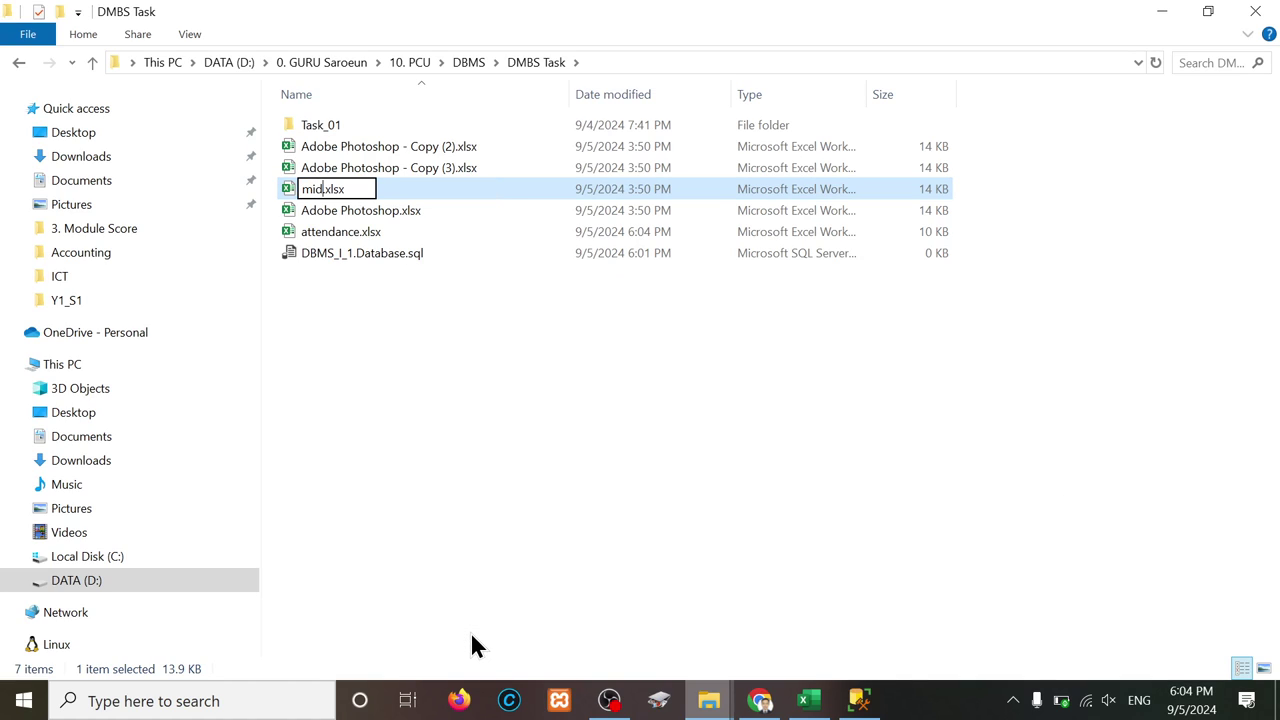
{"action": "type", "text": "-"}
{"action": "type", "text": "term"}
{"action": "key", "text": "Return"}
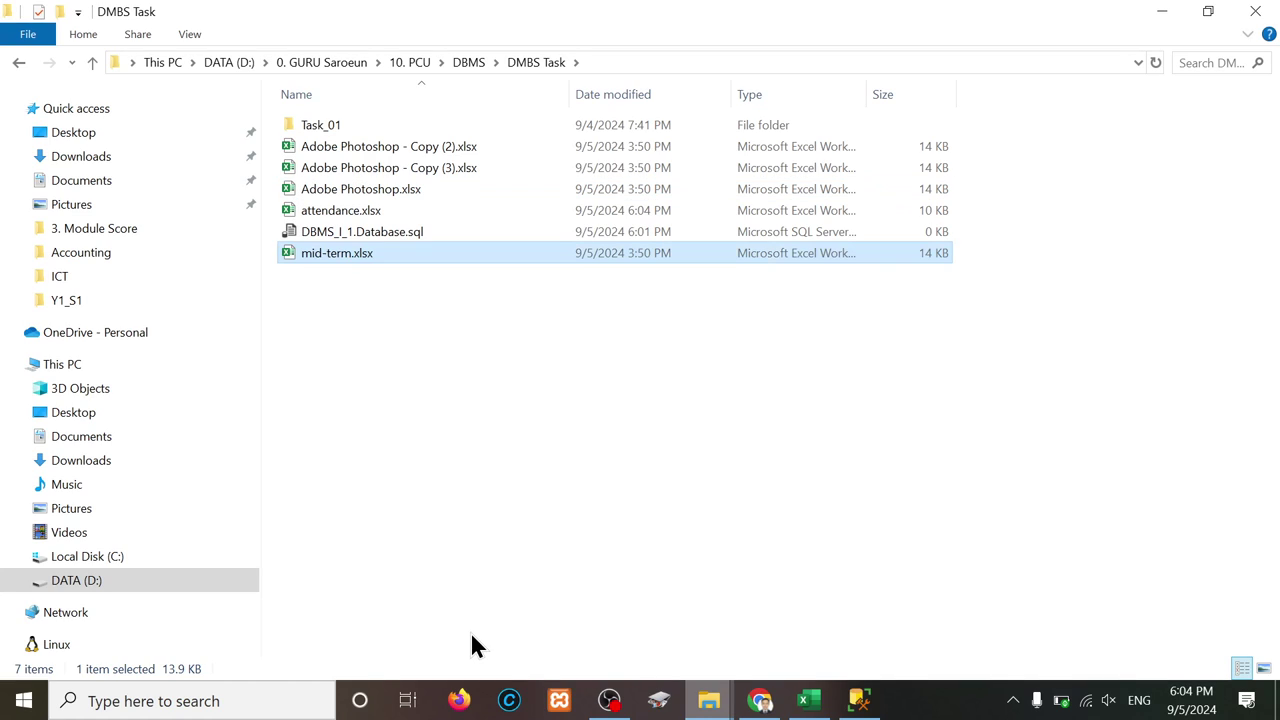
Step: Rename the file Adobe Photoshop - Copy (3).xlsx as final_exam.xlsx
{"action": "left_click", "coordinate": [349, 167]}
{"action": "right_click", "coordinate": [349, 167]}
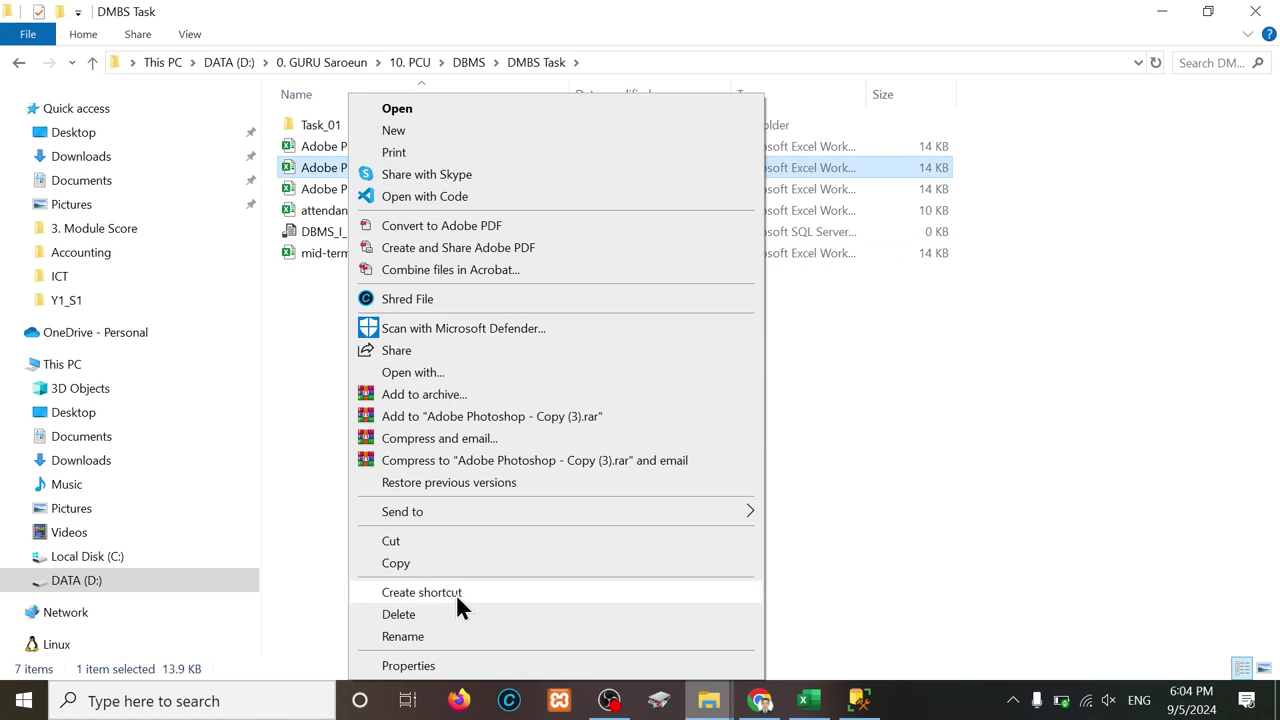
{"action": "left_click", "coordinate": [446, 640]}
{"action": "type", "text": "final"}
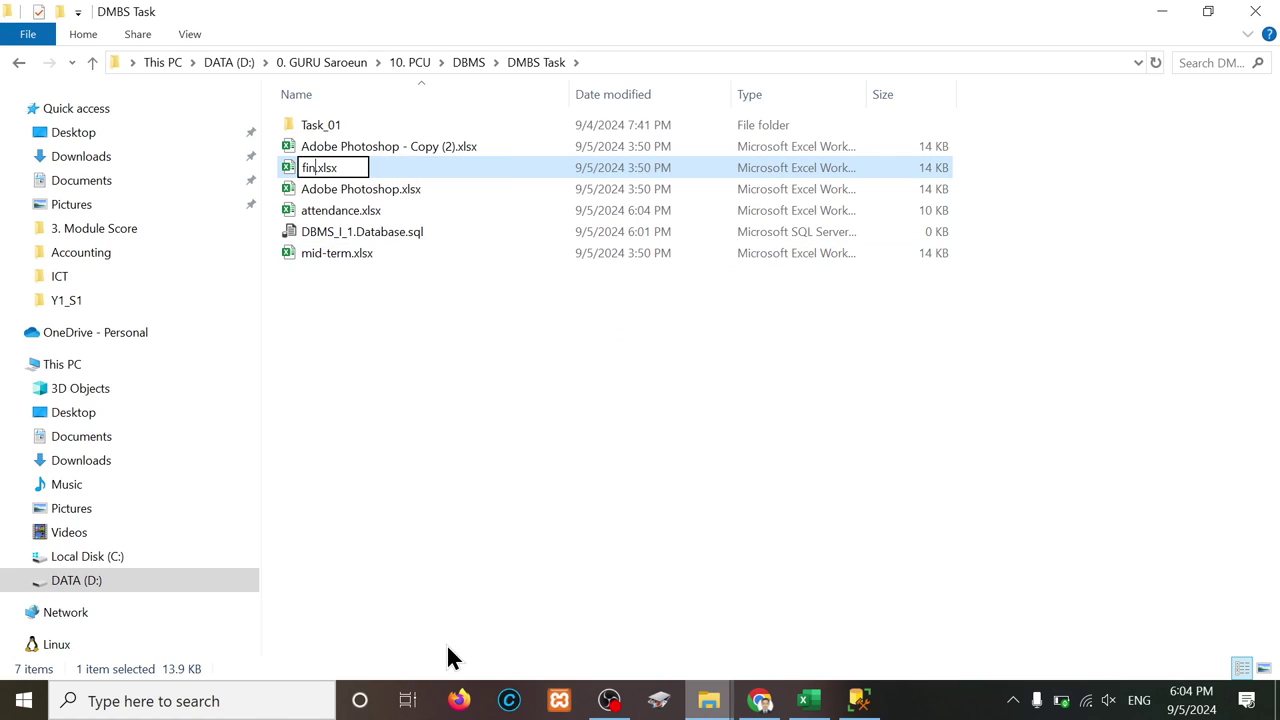
{"action": "type", "text": "_E"}
{"action": "key", "text": "BackSpace"}
{"action": "type", "text": "exam"}
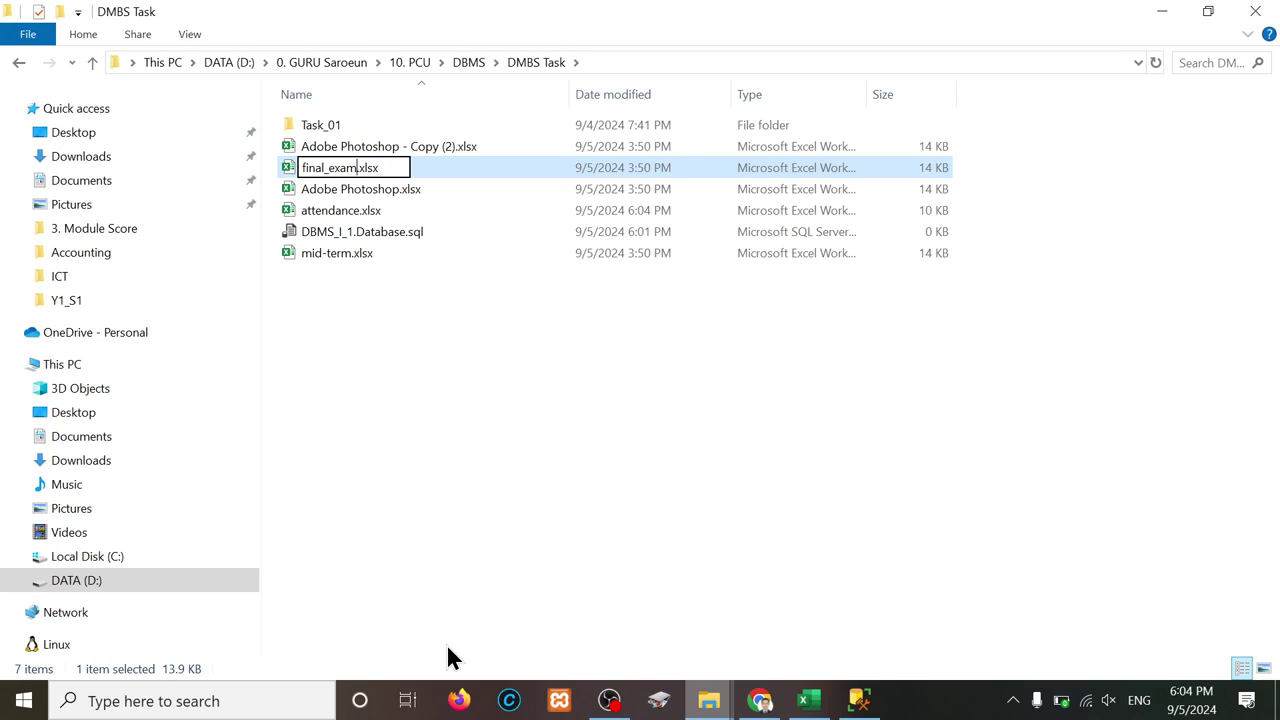
{"action": "key", "text": "Return"}
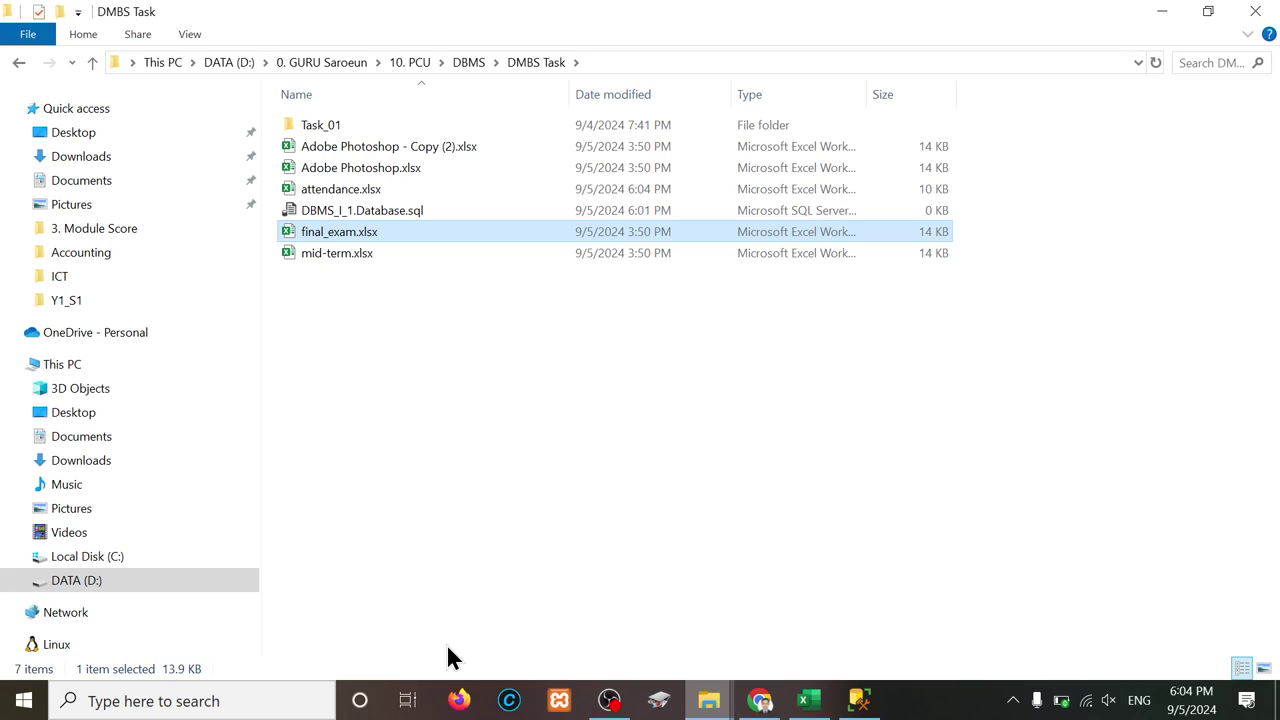
Step: Rename the file Adobe Photoshop - Copy (2).xlsx as research.xlsx and open it
{"action": "left_click", "coordinate": [368, 150]}
{"action": "left_click", "coordinate": [368, 146]}
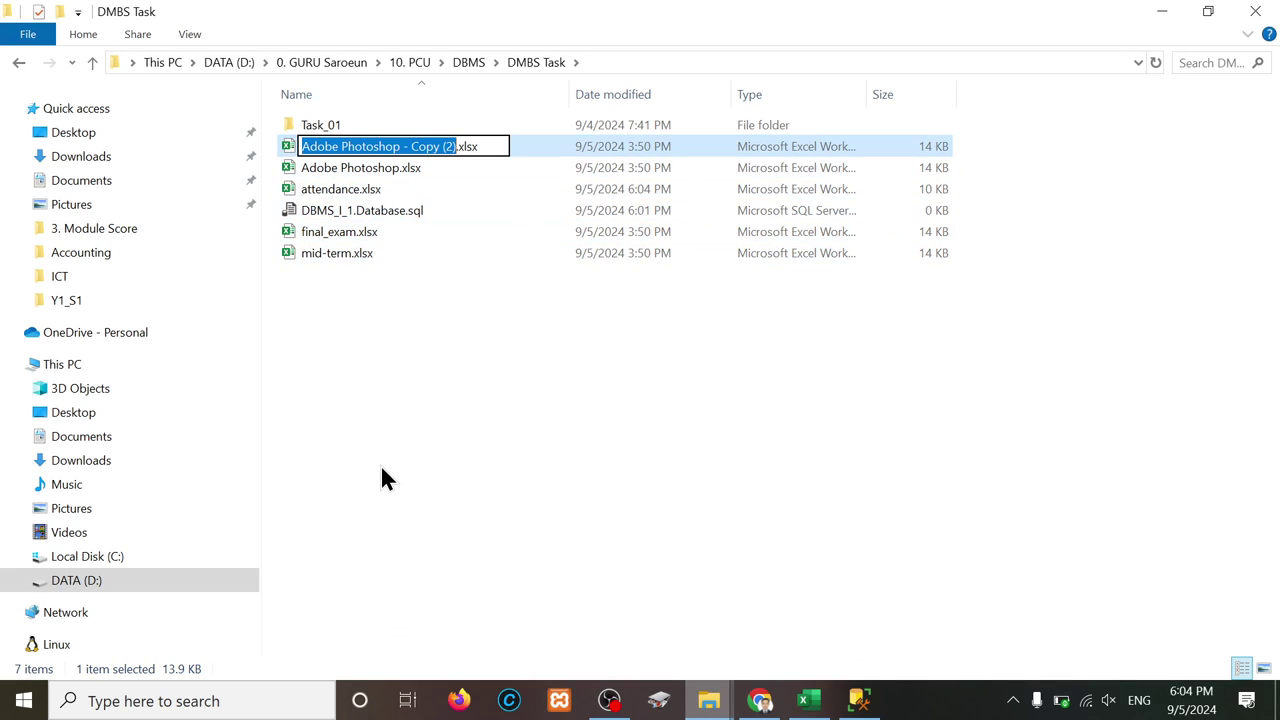
{"action": "type", "text": "reasearch"}
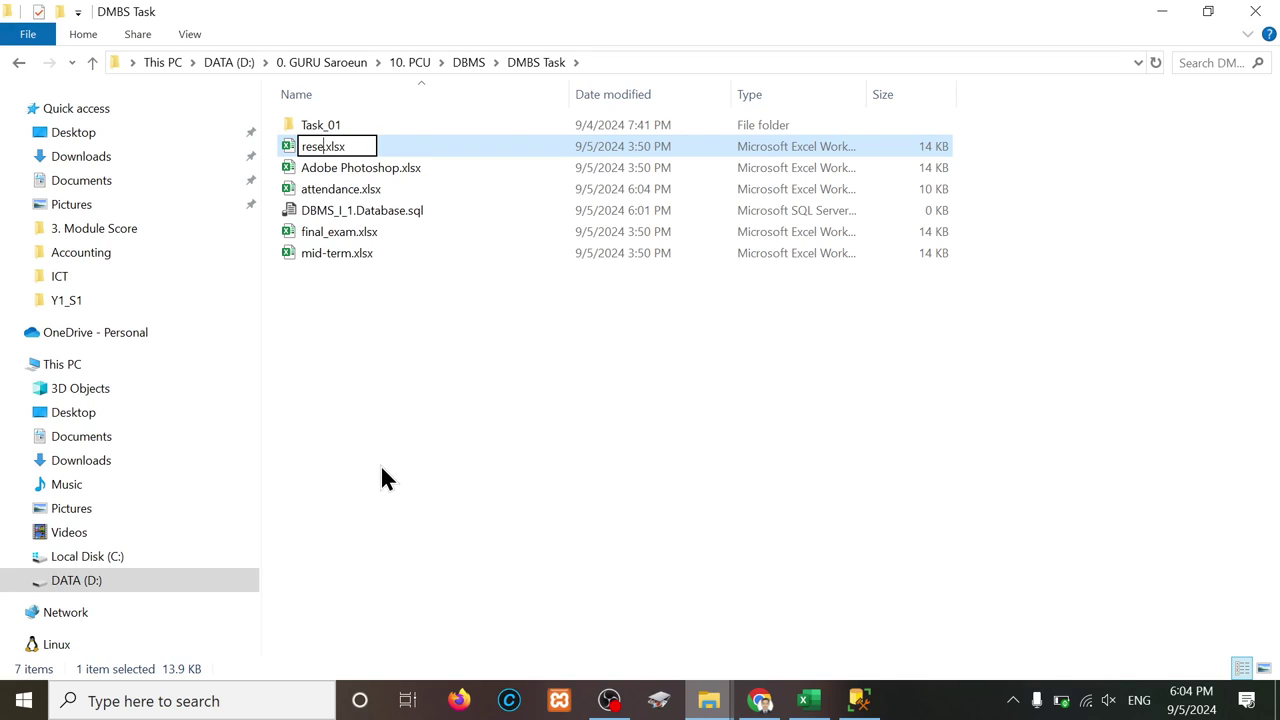
{"action": "key", "text": "Return"}
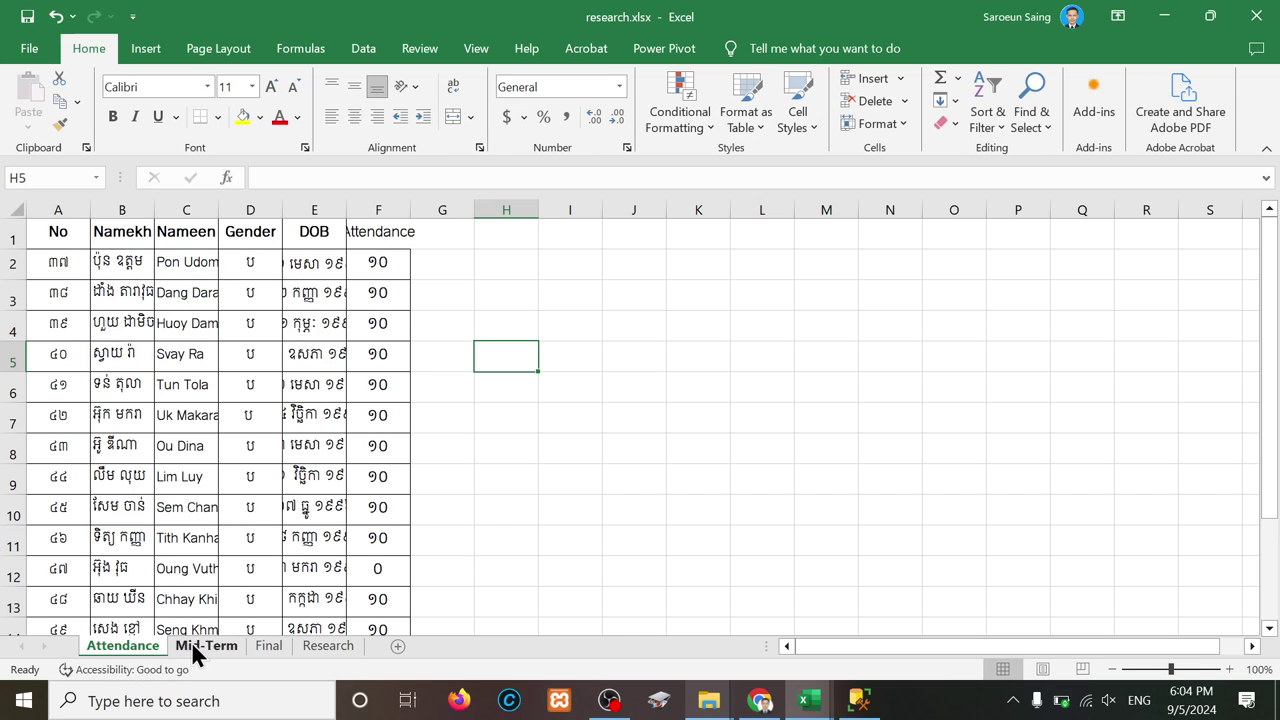
Step: Delete the Attendance, Mid-Term and Final sheets together from research.xlsx, keeping only the Research sheet
{"action": "left_click", "coordinate": [193, 645], "text": "ctrl"}
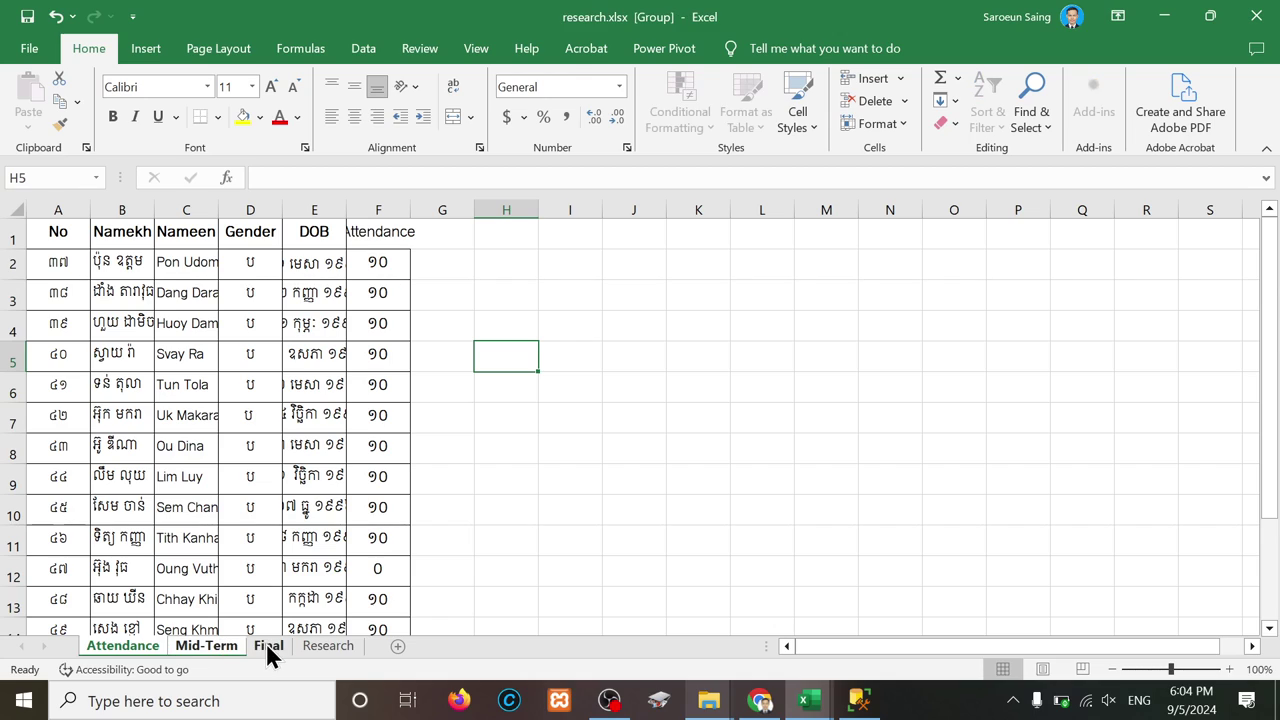
{"action": "left_click", "coordinate": [267, 647], "text": "ctrl"}
{"action": "right_click", "coordinate": [267, 647]}
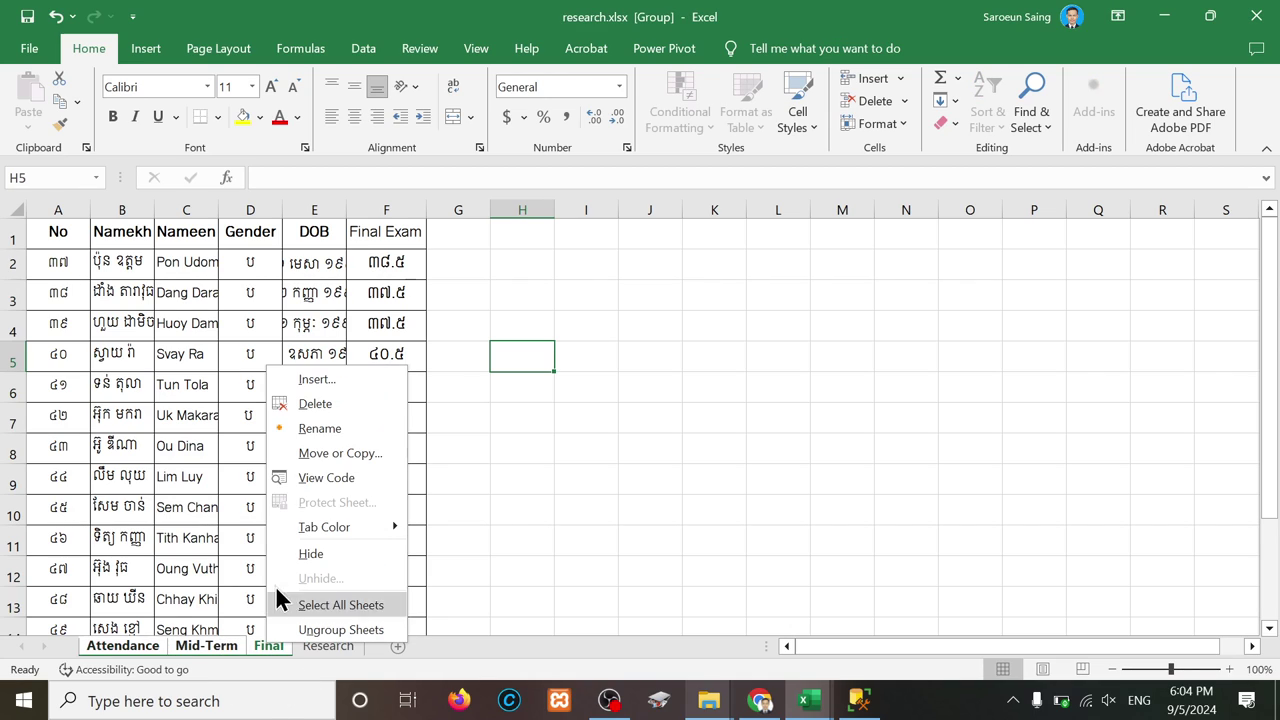
{"action": "left_click", "coordinate": [313, 402]}
{"action": "left_click", "coordinate": [609, 407]}
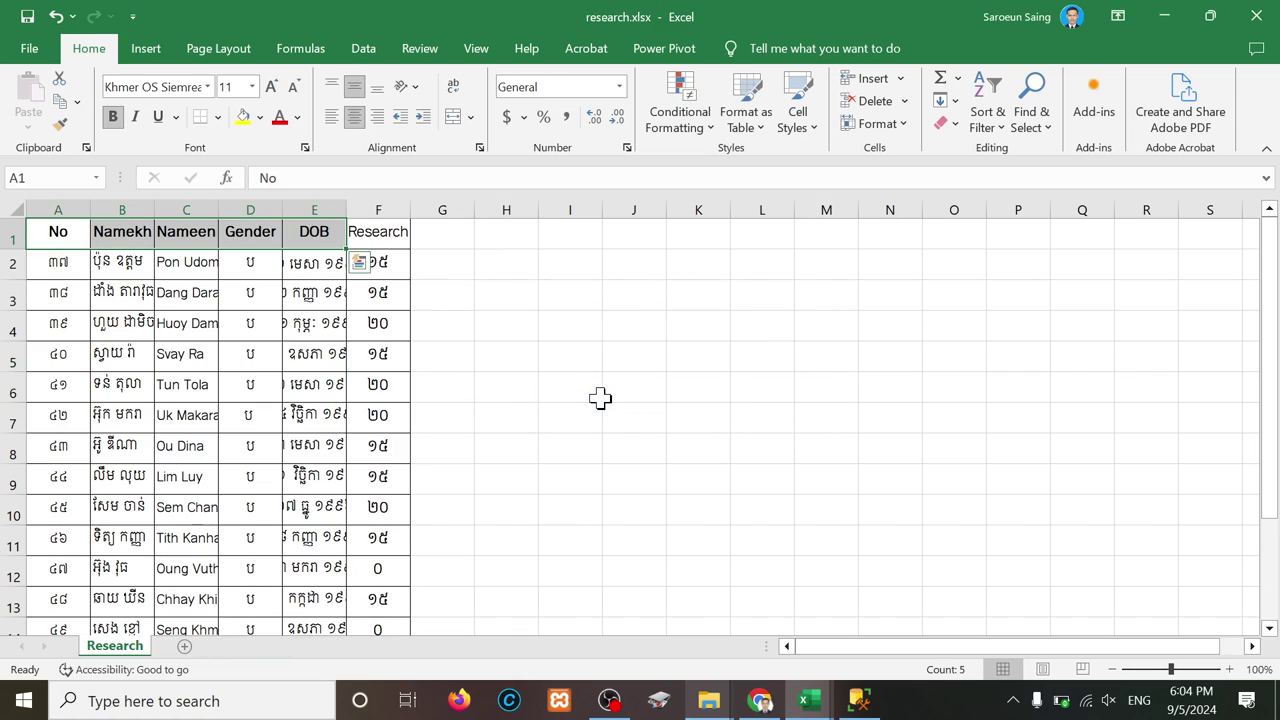
Step: Close research.xlsx with its changes saved, and close the BA_ICT.xlsx workbook as well
{"action": "left_click", "coordinate": [1256, 22]}
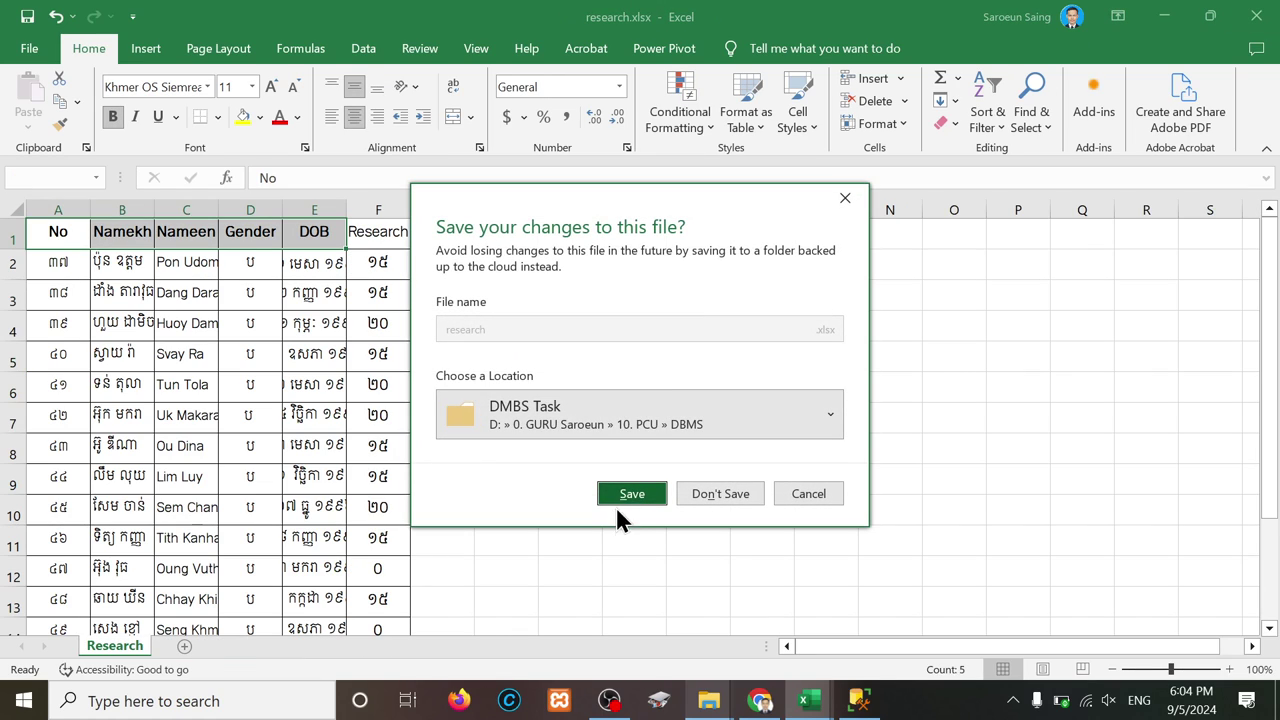
{"action": "left_click", "coordinate": [630, 496]}
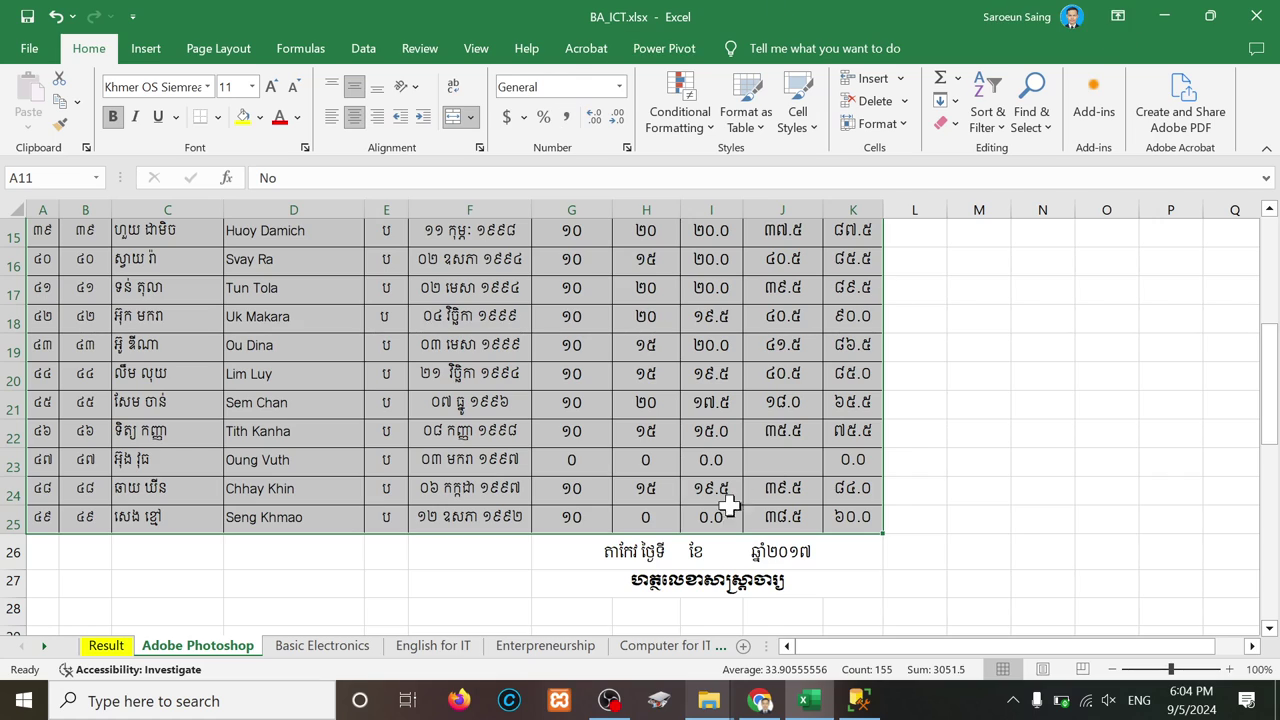
{"action": "left_click", "coordinate": [1256, 16]}
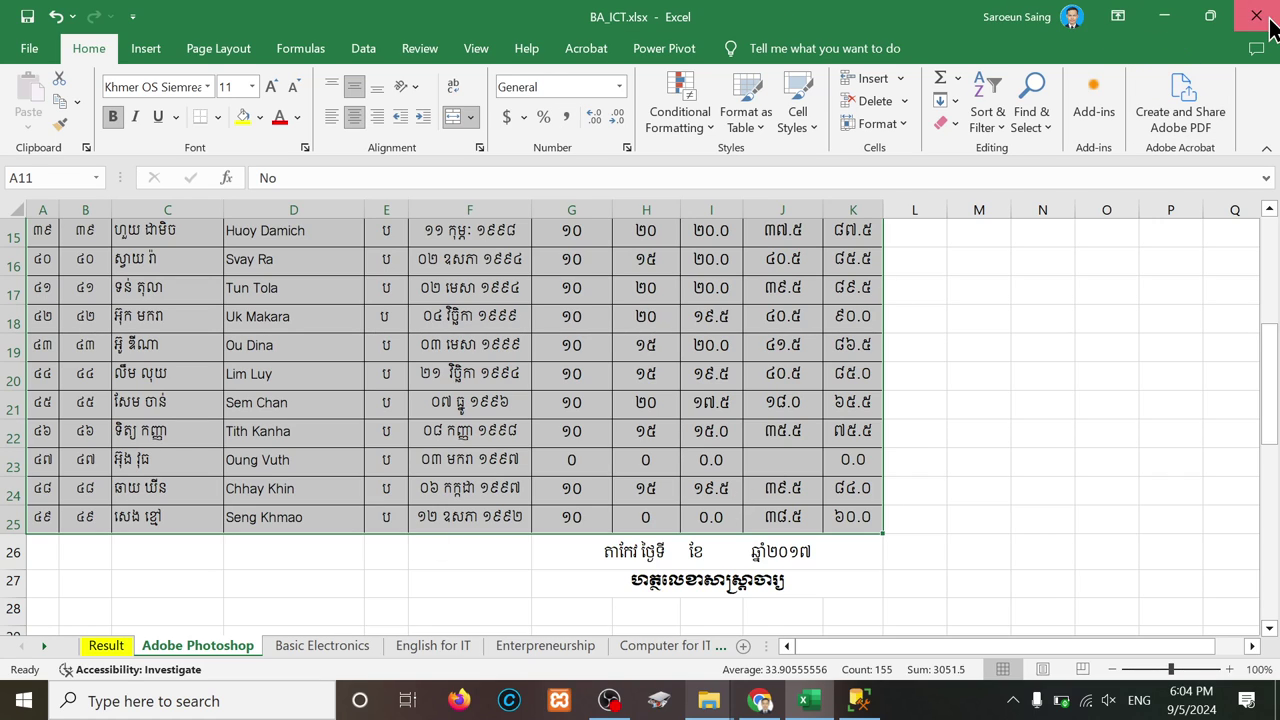
{"action": "left_click", "coordinate": [634, 490]}
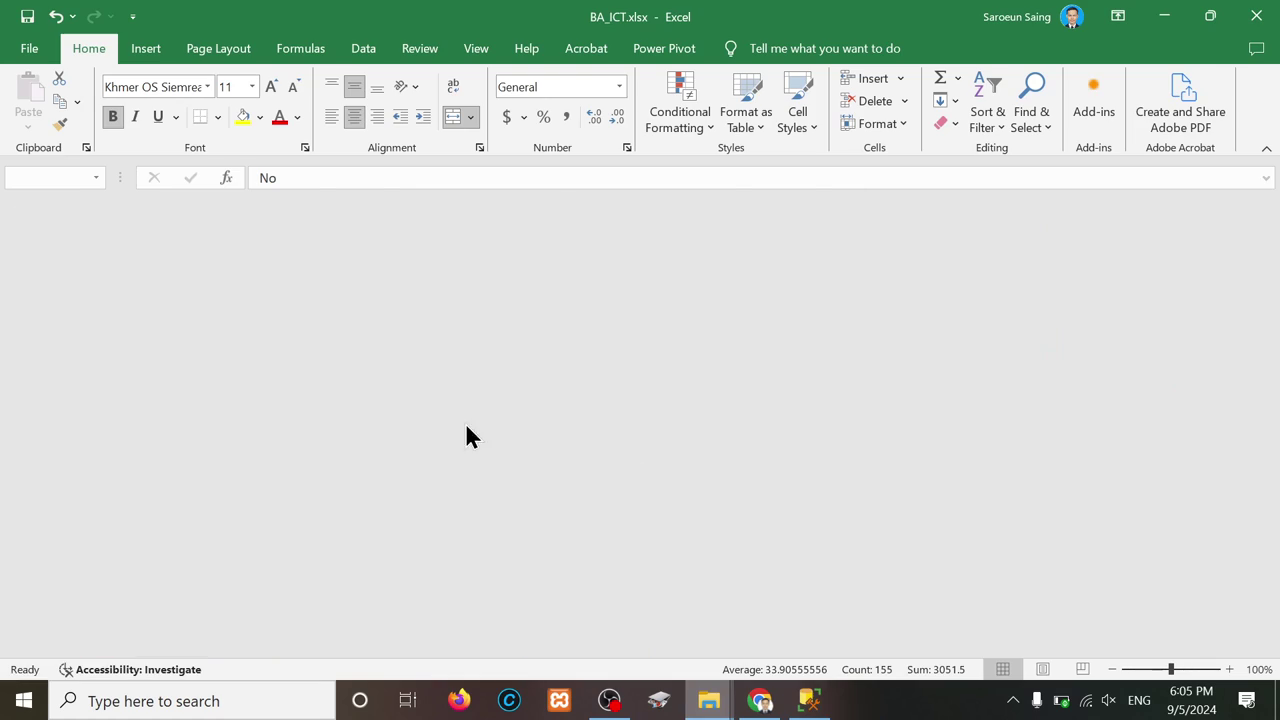
Step: Delete the Attendance, Final and Research sheets from mid-term.xlsx and close the workbook with its changes saved
{"action": "left_click", "coordinate": [328, 230]}
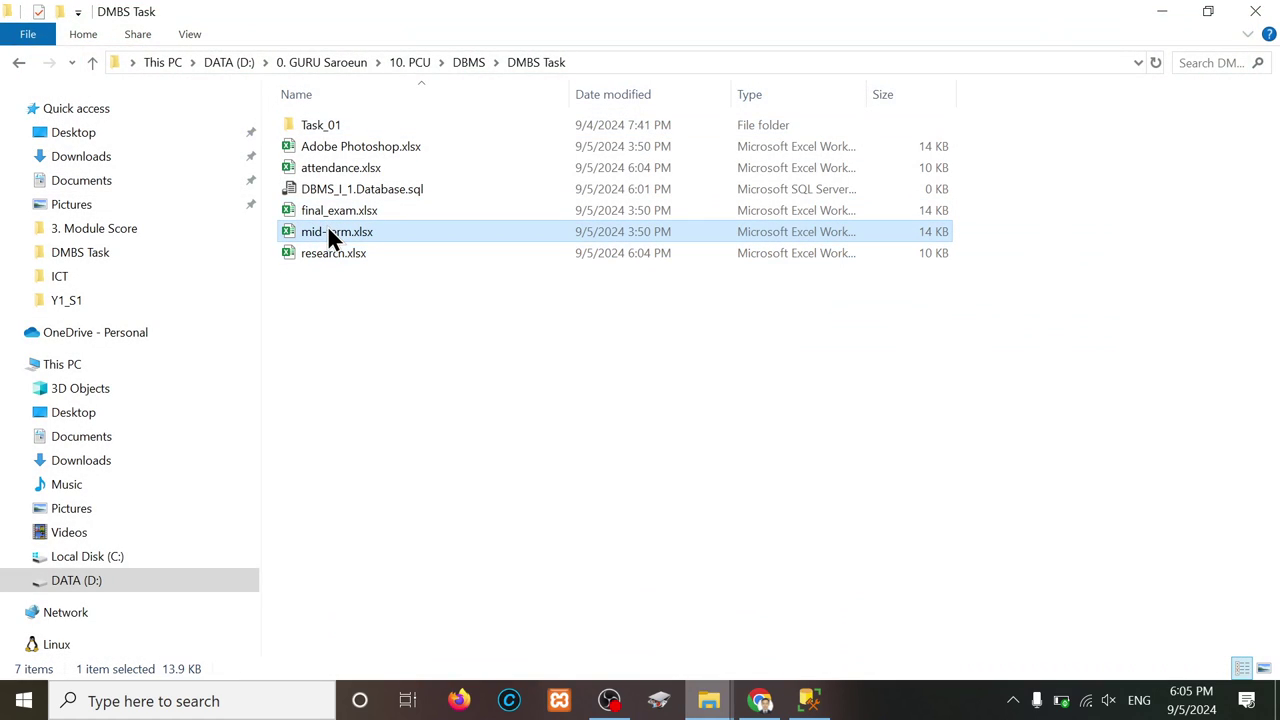
{"action": "double_click", "coordinate": [328, 231]}
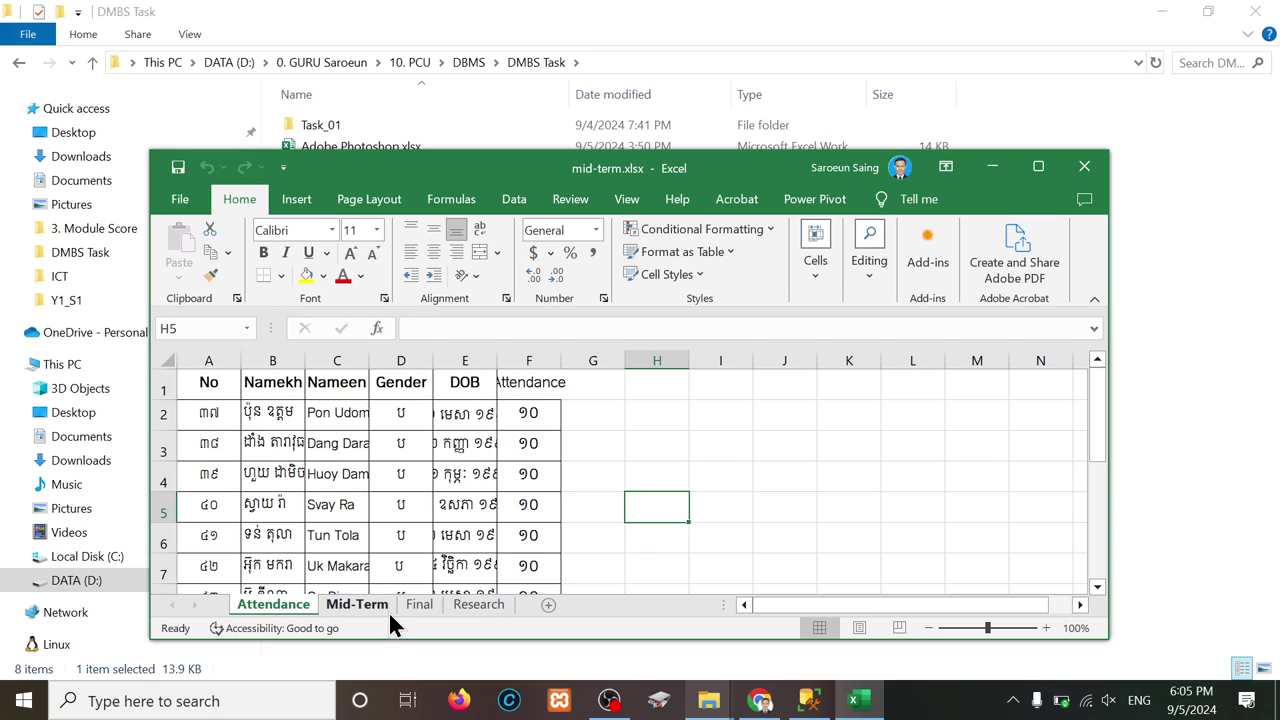
{"action": "left_click", "coordinate": [408, 605], "text": "ctrl"}
{"action": "left_click", "coordinate": [465, 605], "text": "ctrl"}
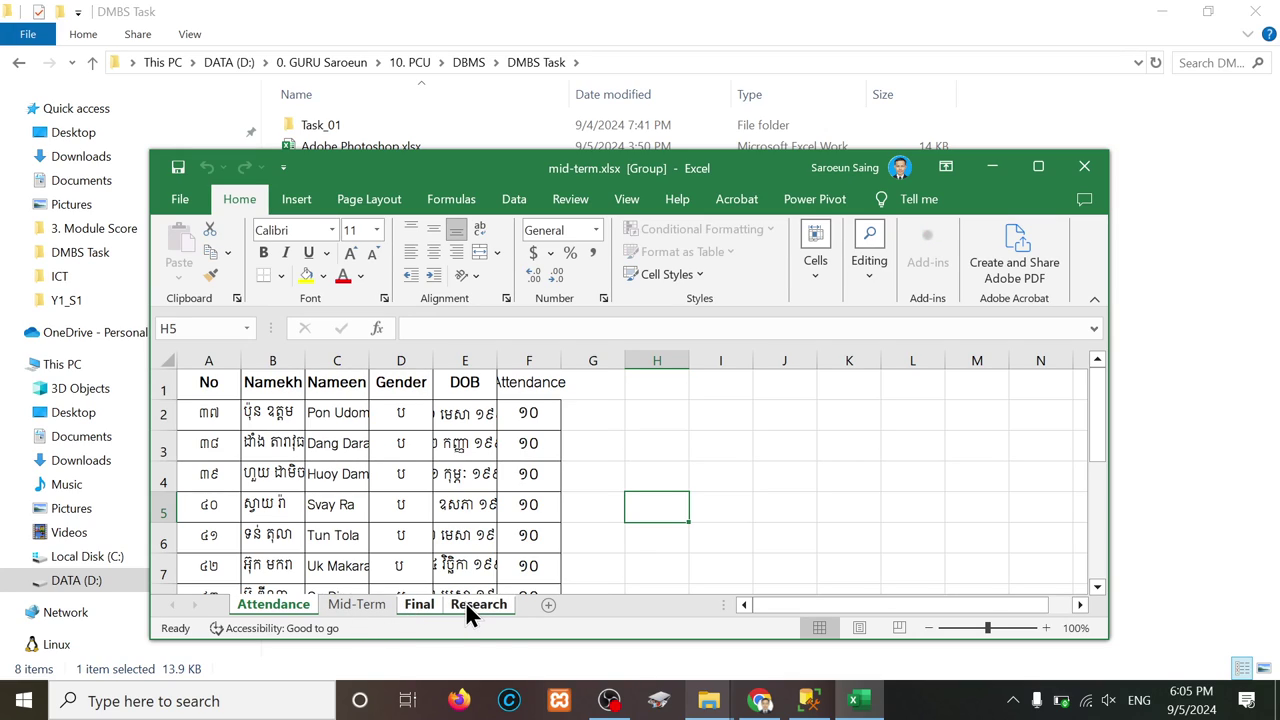
{"action": "right_click", "coordinate": [466, 605]}
{"action": "left_click", "coordinate": [512, 362]}
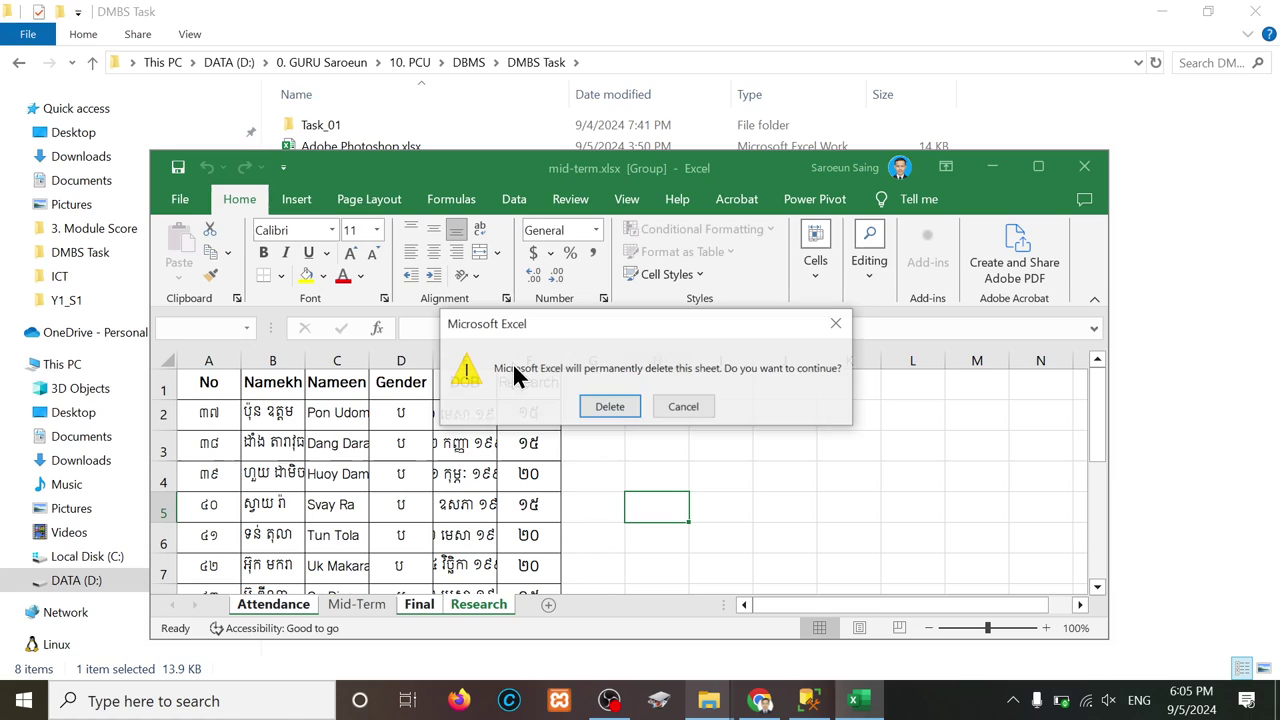
{"action": "left_click", "coordinate": [609, 407]}
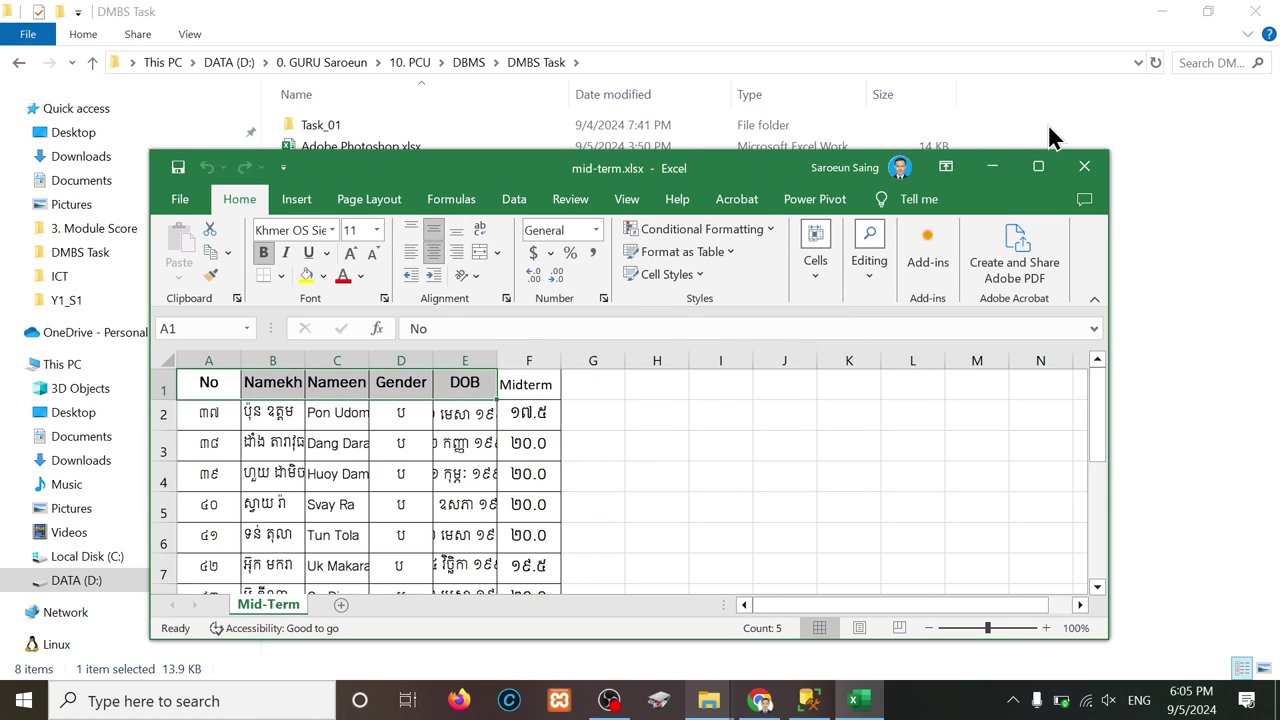
{"action": "left_click", "coordinate": [1082, 168]}
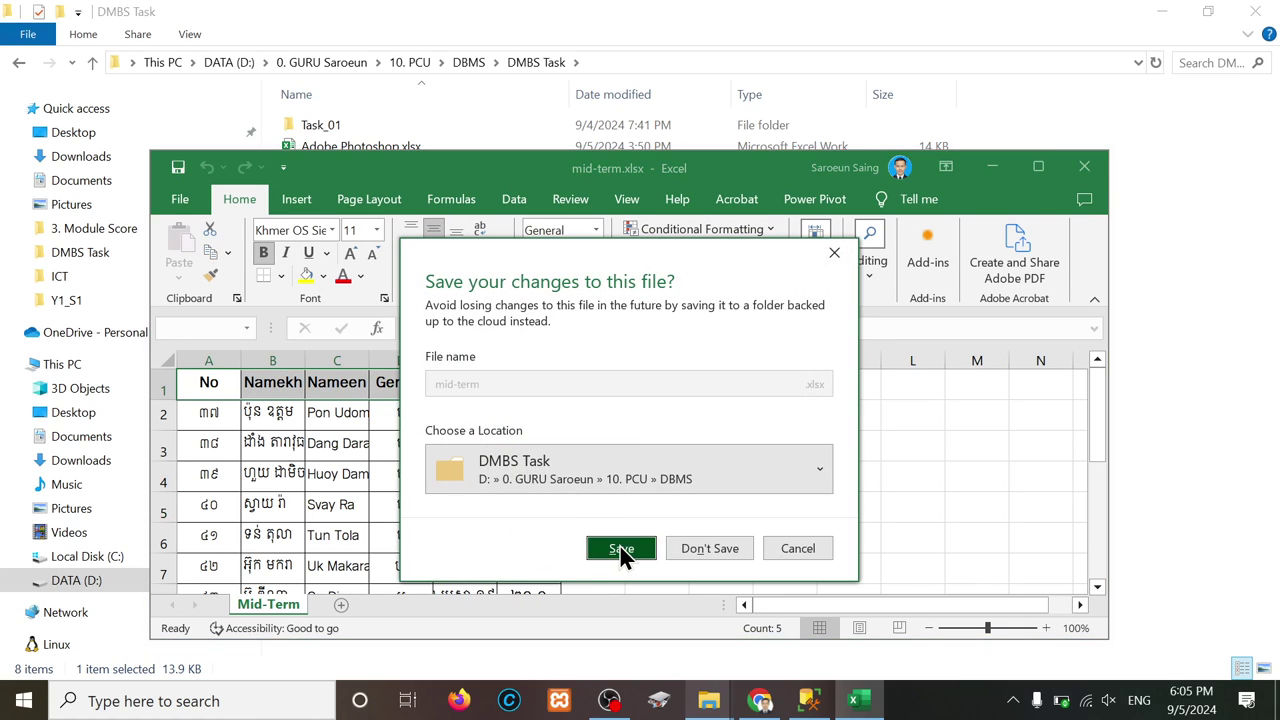
{"action": "left_click", "coordinate": [620, 548]}
Step: Delete the Attendance, Mid-Term and Research sheets from final_exam.xlsx and close the workbook with its changes saved
{"action": "left_click", "coordinate": [360, 214]}
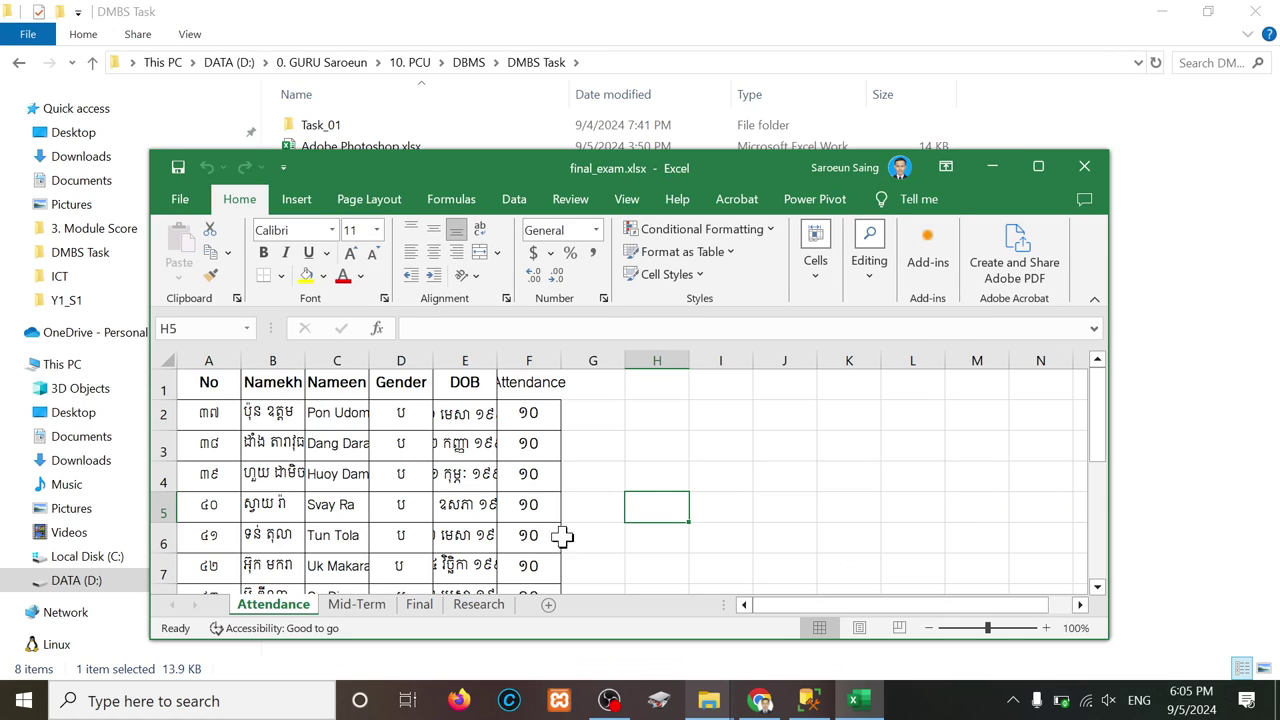
{"action": "left_click", "coordinate": [379, 605], "text": "ctrl"}
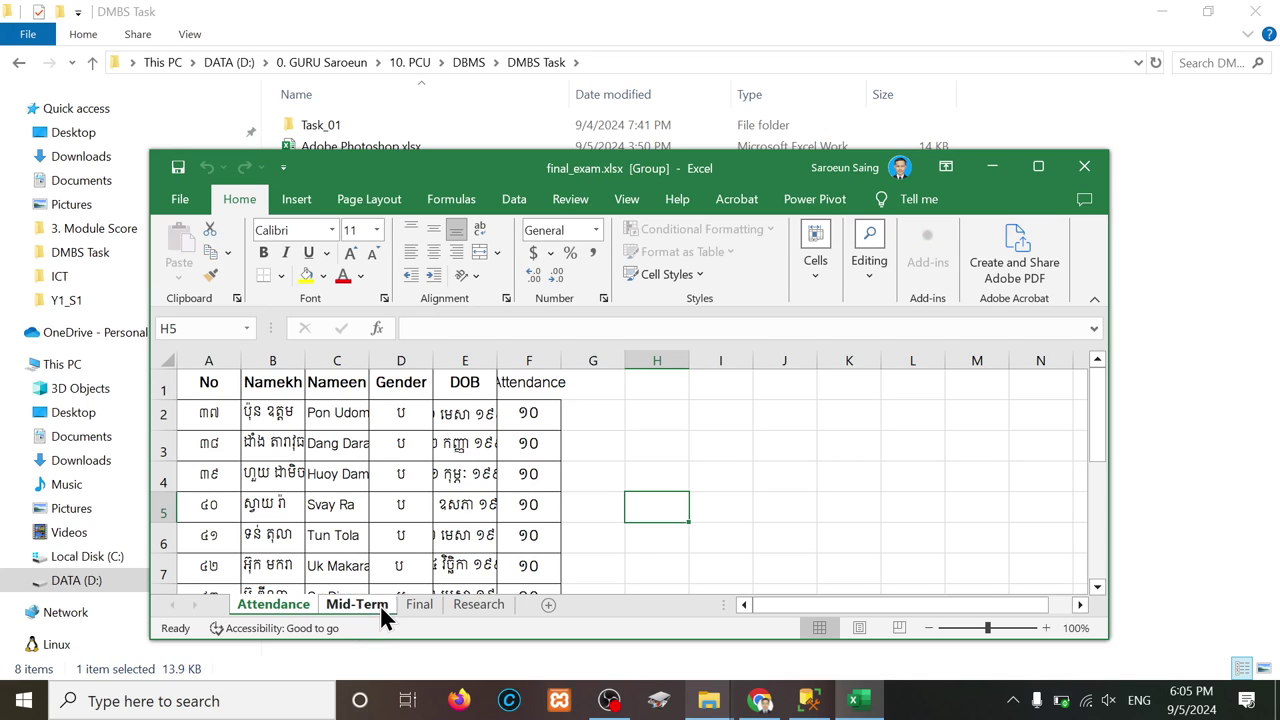
{"action": "right_click", "coordinate": [479, 603]}
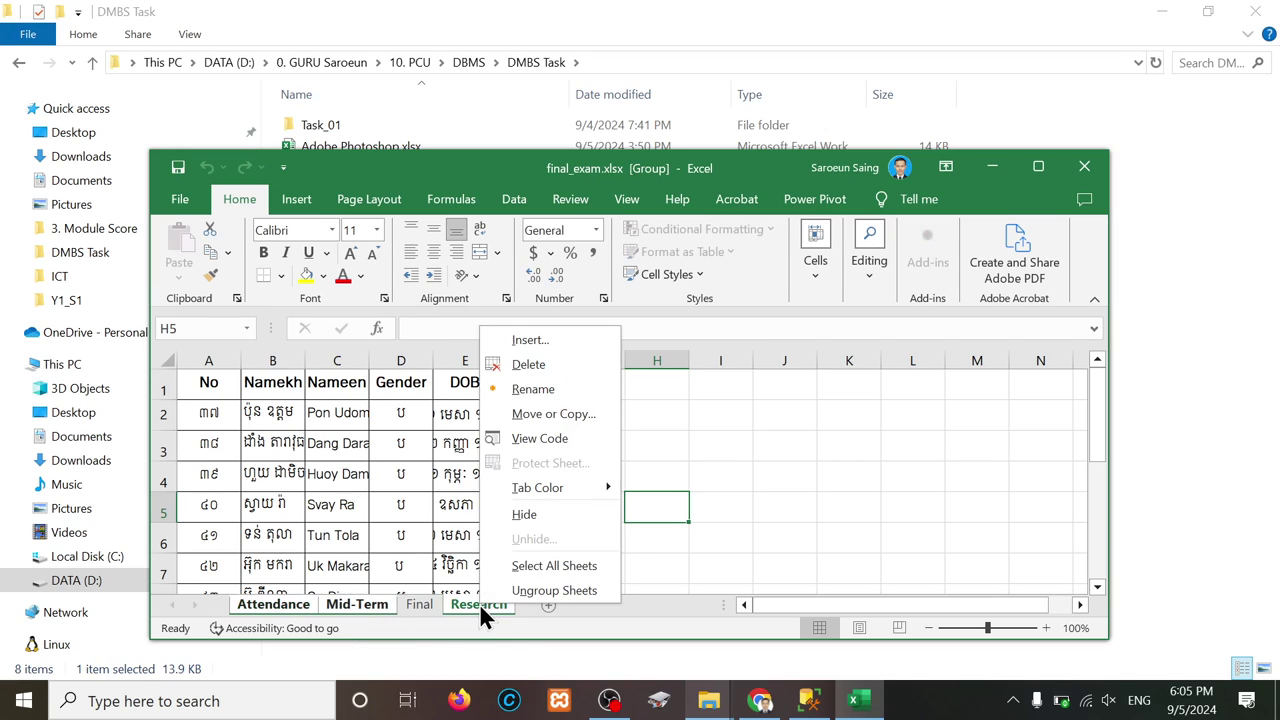
{"action": "left_click", "coordinate": [525, 364]}
{"action": "left_click", "coordinate": [619, 409]}
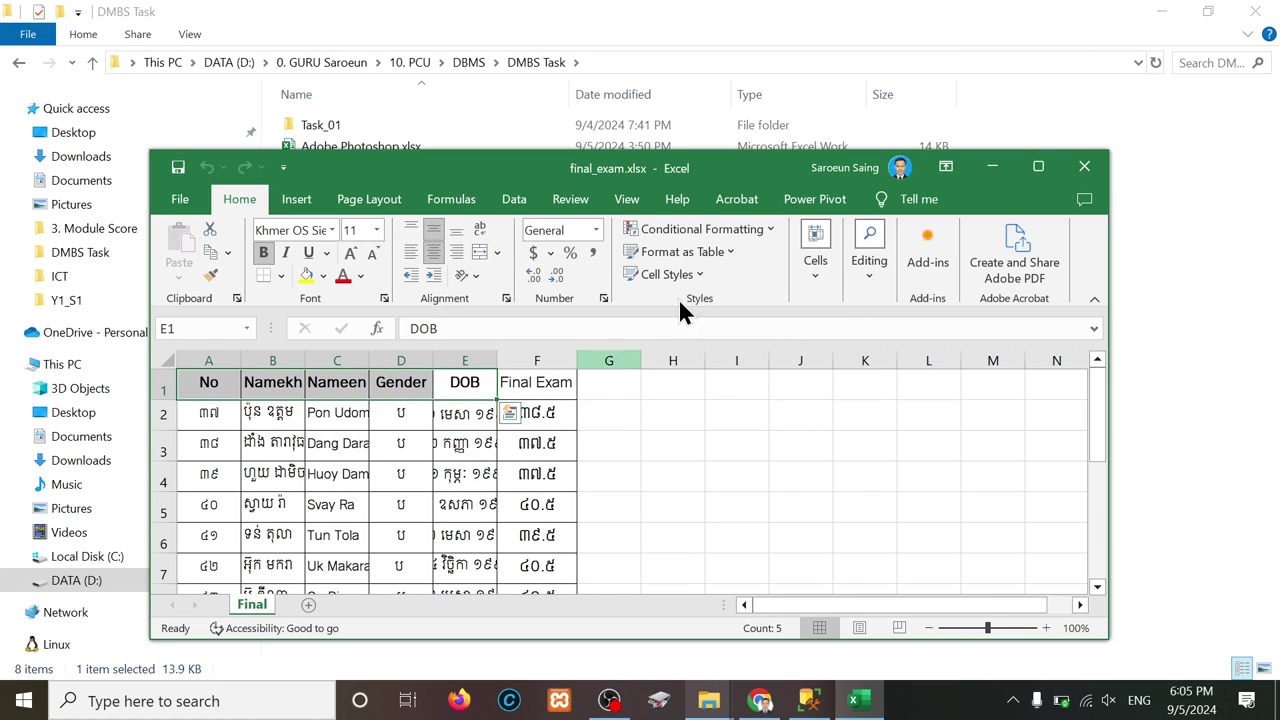
{"action": "left_click", "coordinate": [1085, 167]}
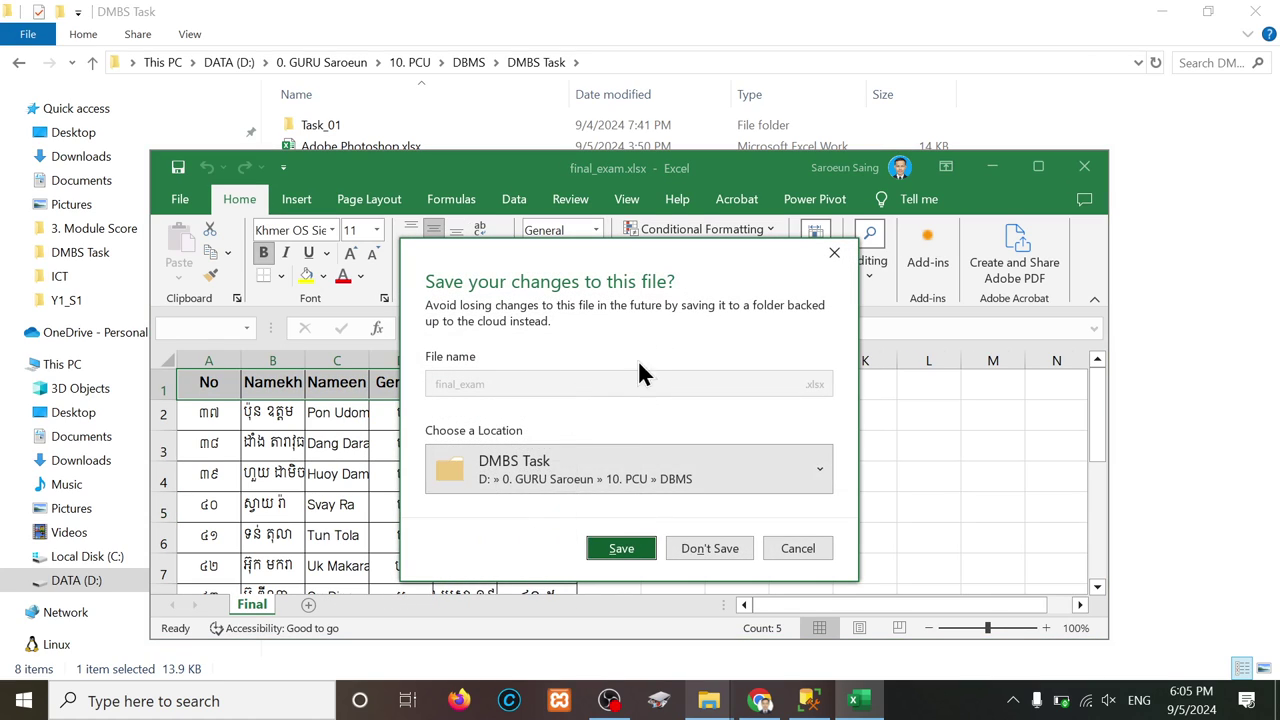
{"action": "left_click", "coordinate": [614, 550]}
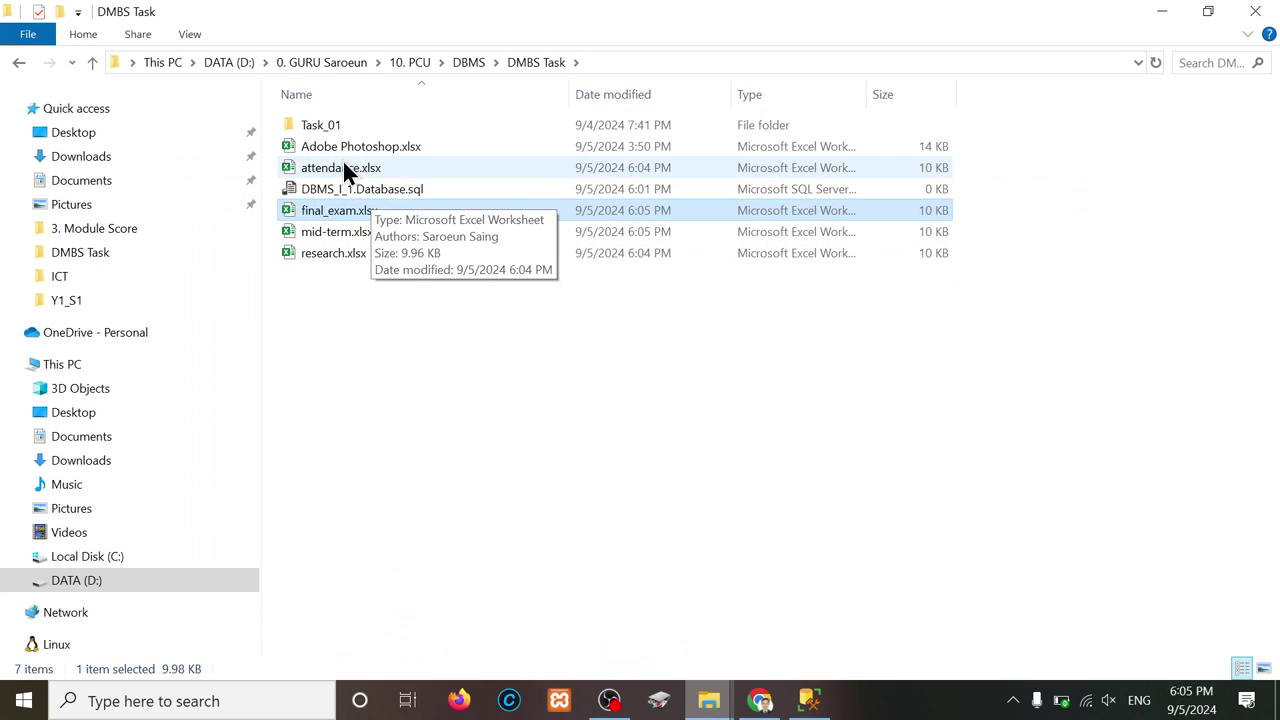
Step: Create a new folder named Example inside the DMBS Task folder
{"action": "left_click", "coordinate": [57, 13]}
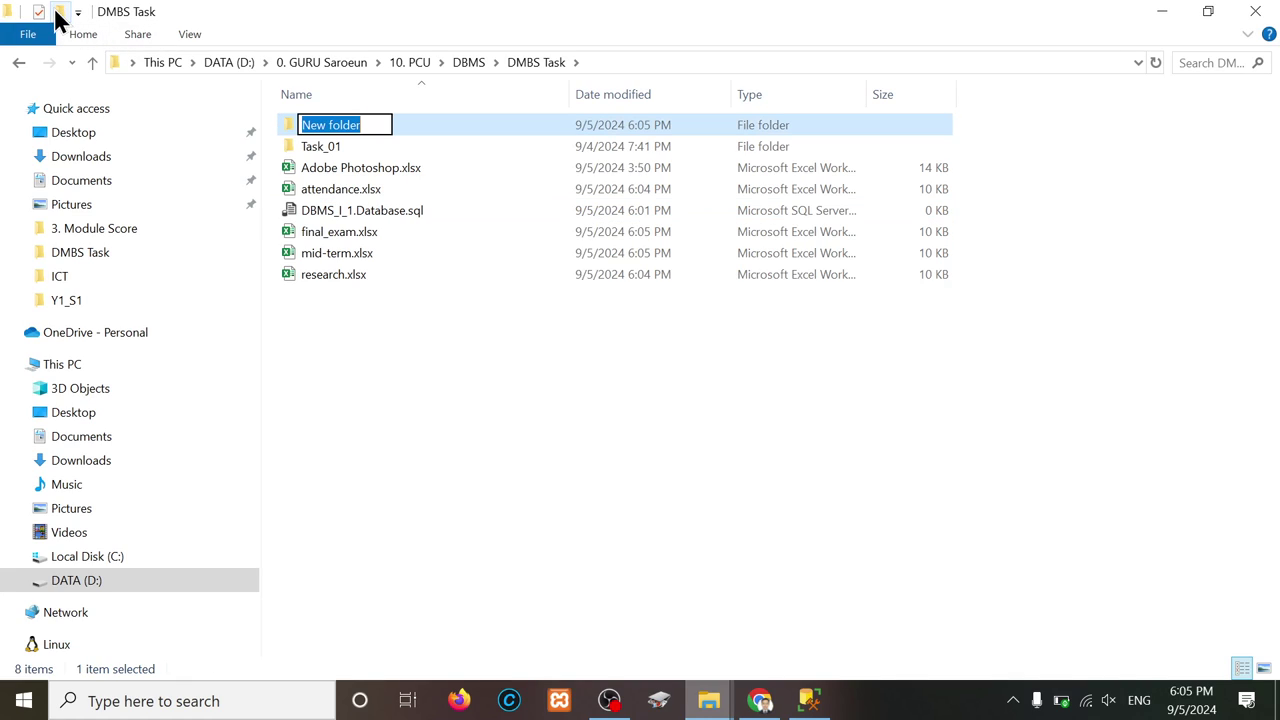
{"action": "type", "text": "Example"}
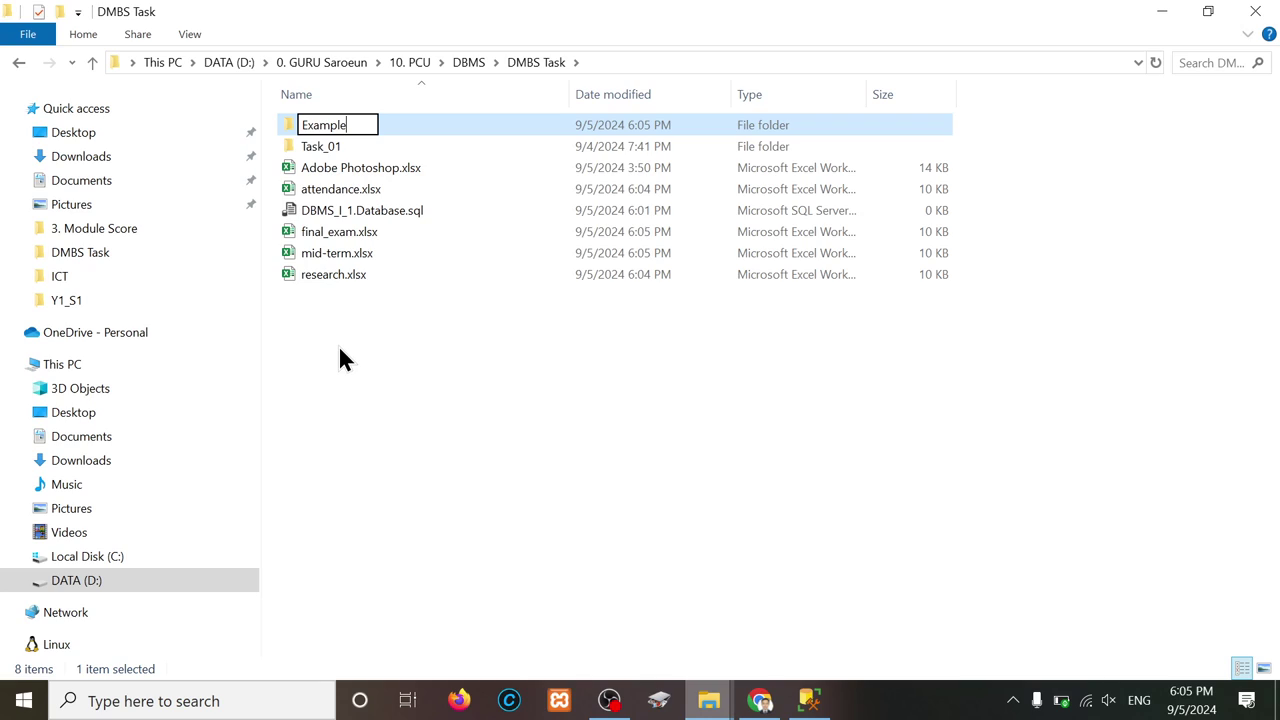
{"action": "key", "text": "Return"}
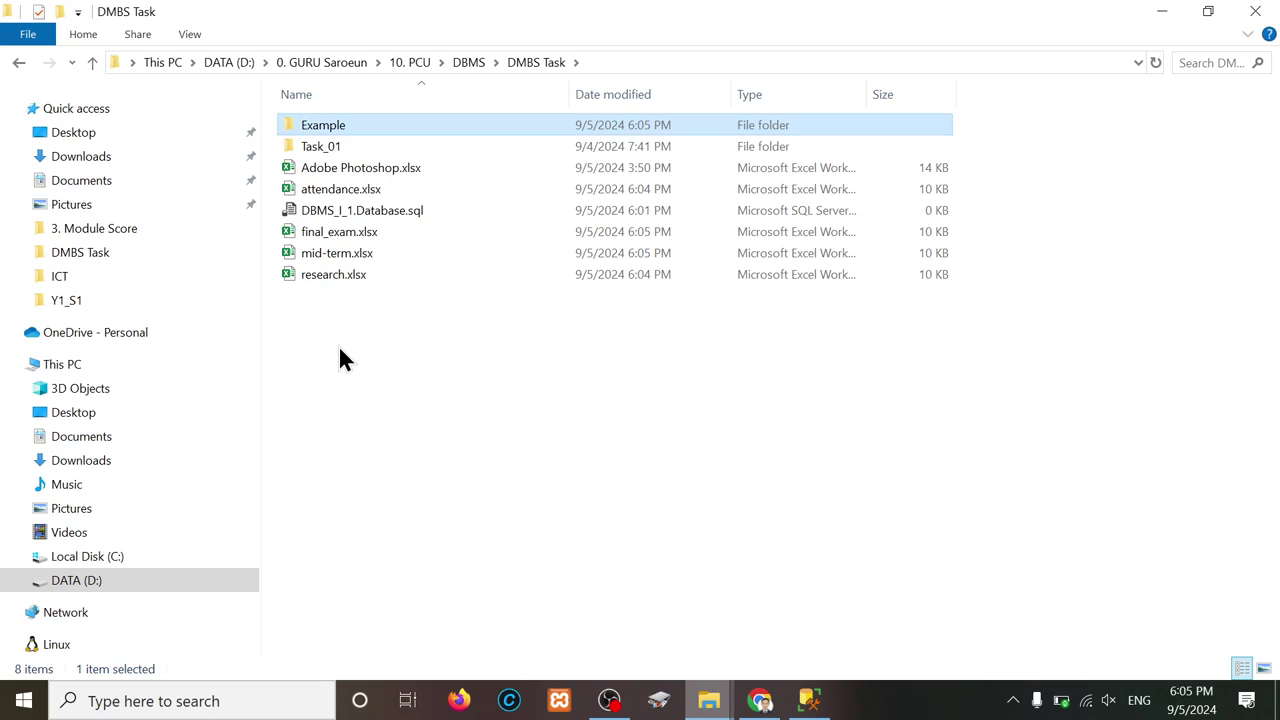
Step: Move research.xlsx, mid-term.xlsx, final_exam.xlsx, attendance.xlsx and Adobe Photoshop.xlsx into the Example folder and open that folder
{"action": "left_click", "coordinate": [337, 279]}
{"action": "left_click", "coordinate": [334, 254], "text": "ctrl"}
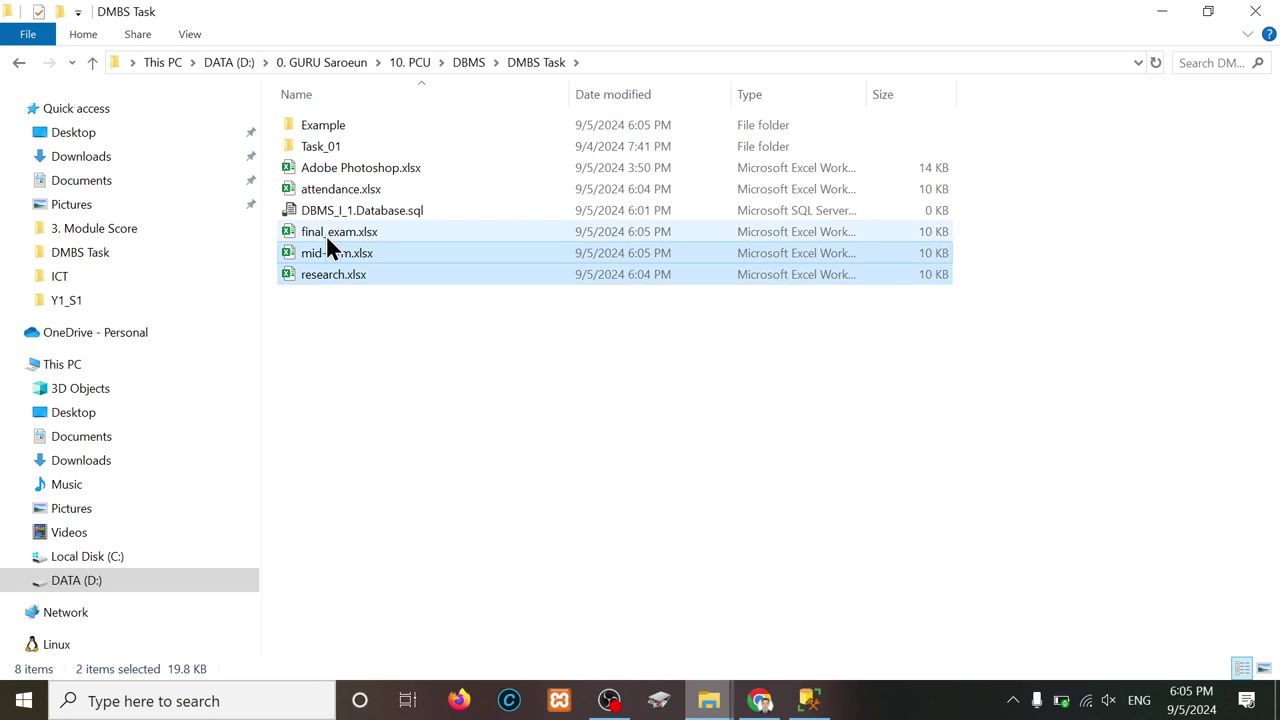
{"action": "left_click", "coordinate": [328, 232], "text": "ctrl"}
{"action": "left_click", "coordinate": [337, 192], "text": "ctrl"}
{"action": "left_click", "coordinate": [364, 174], "text": "ctrl"}
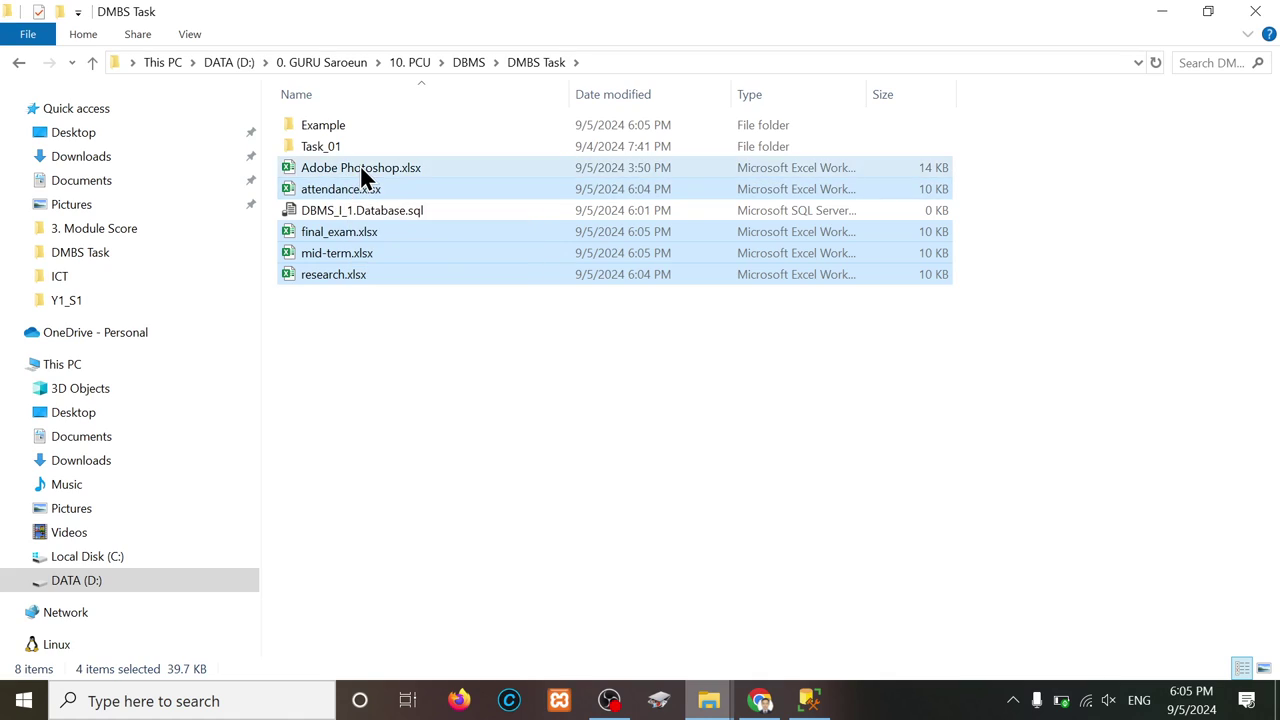
{"action": "left_click_drag", "start_coordinate": [348, 198], "coordinate": [330, 126]}
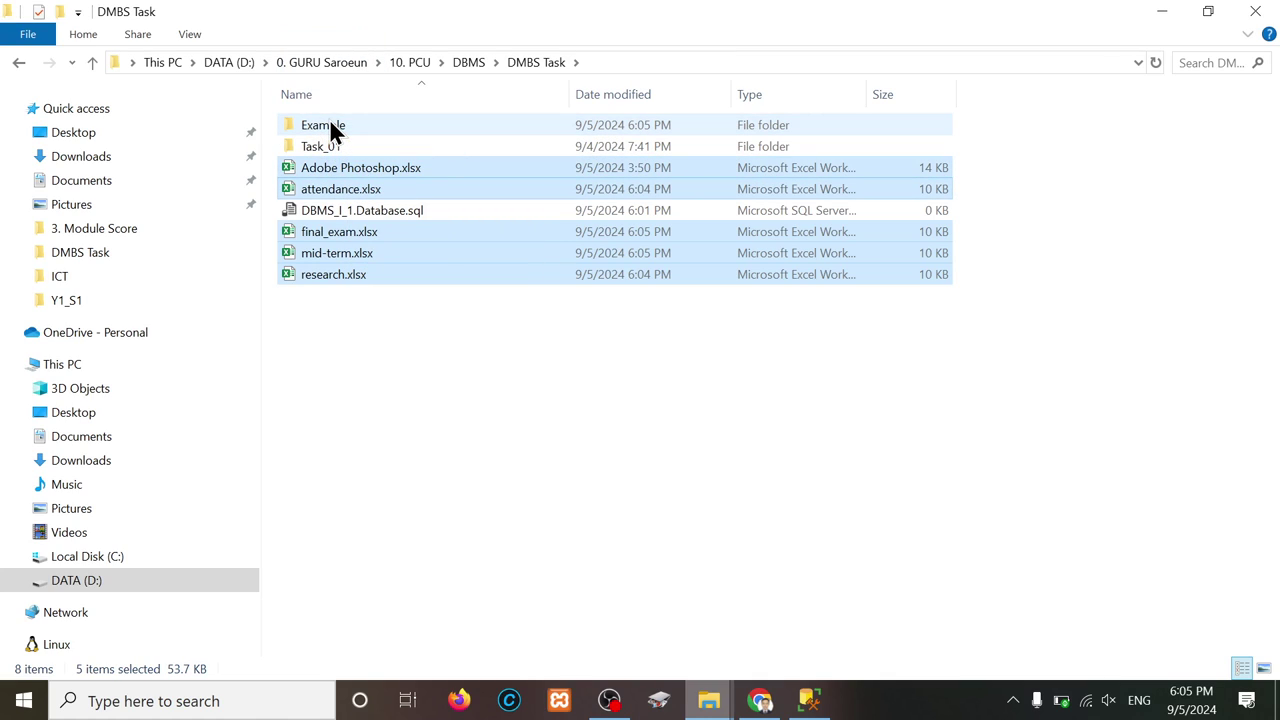
{"action": "double_click", "coordinate": [330, 126]}
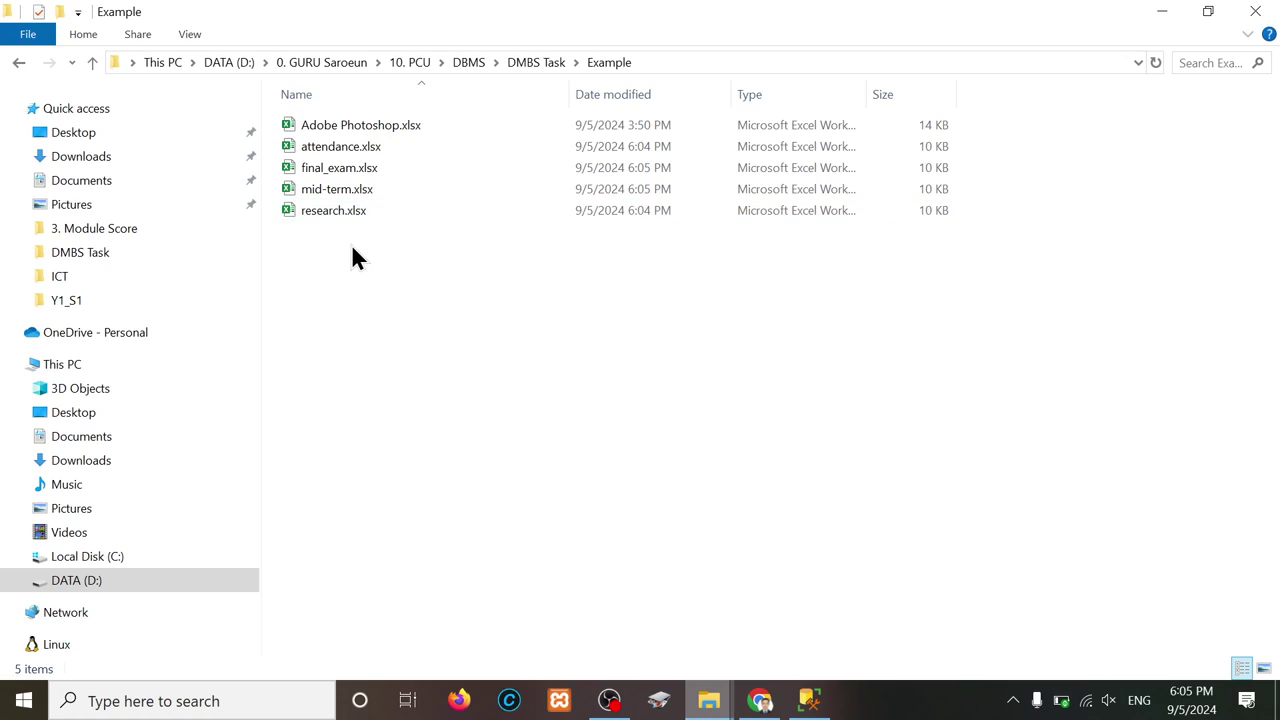
Step: Open Adobe Photoshop.xlsx from the Example folder, review its Attendance, Mid-Term, Final and Research sheets, and close it
{"action": "left_click_drag", "start_coordinate": [351, 244], "coordinate": [362, 155]}
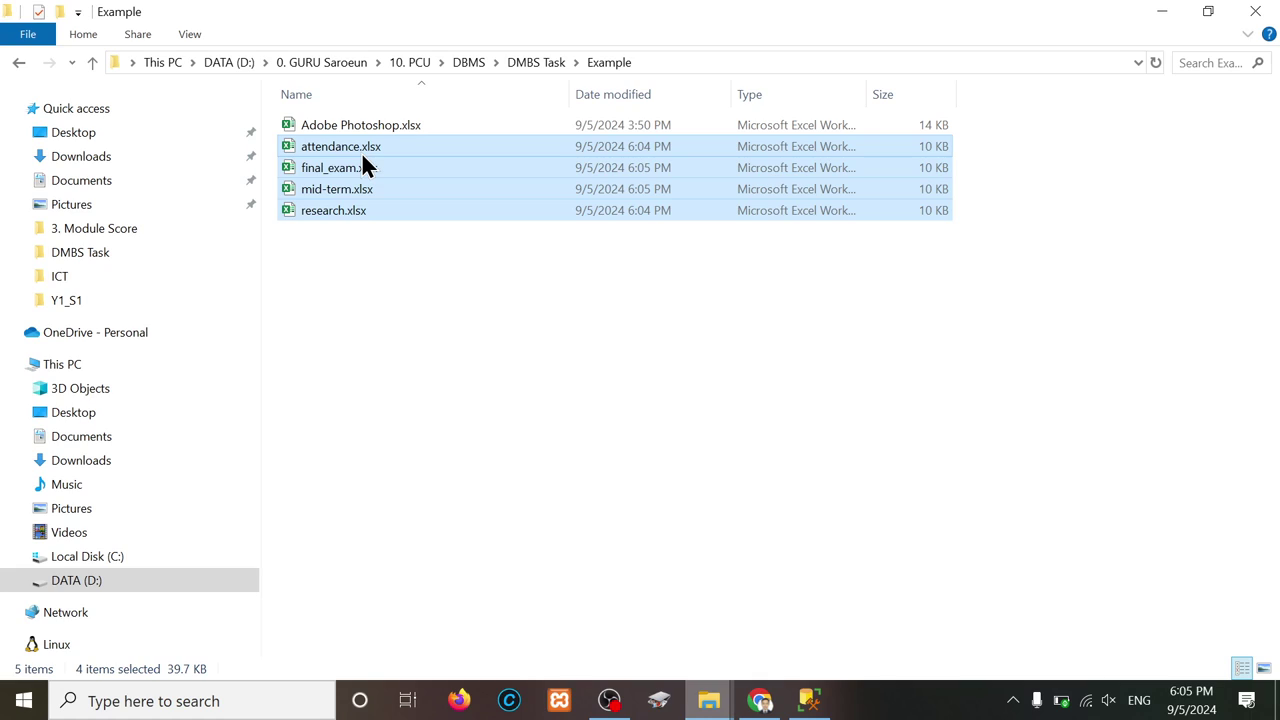
{"action": "left_click_drag", "start_coordinate": [363, 158], "coordinate": [357, 171]}
{"action": "double_click", "coordinate": [361, 125]}
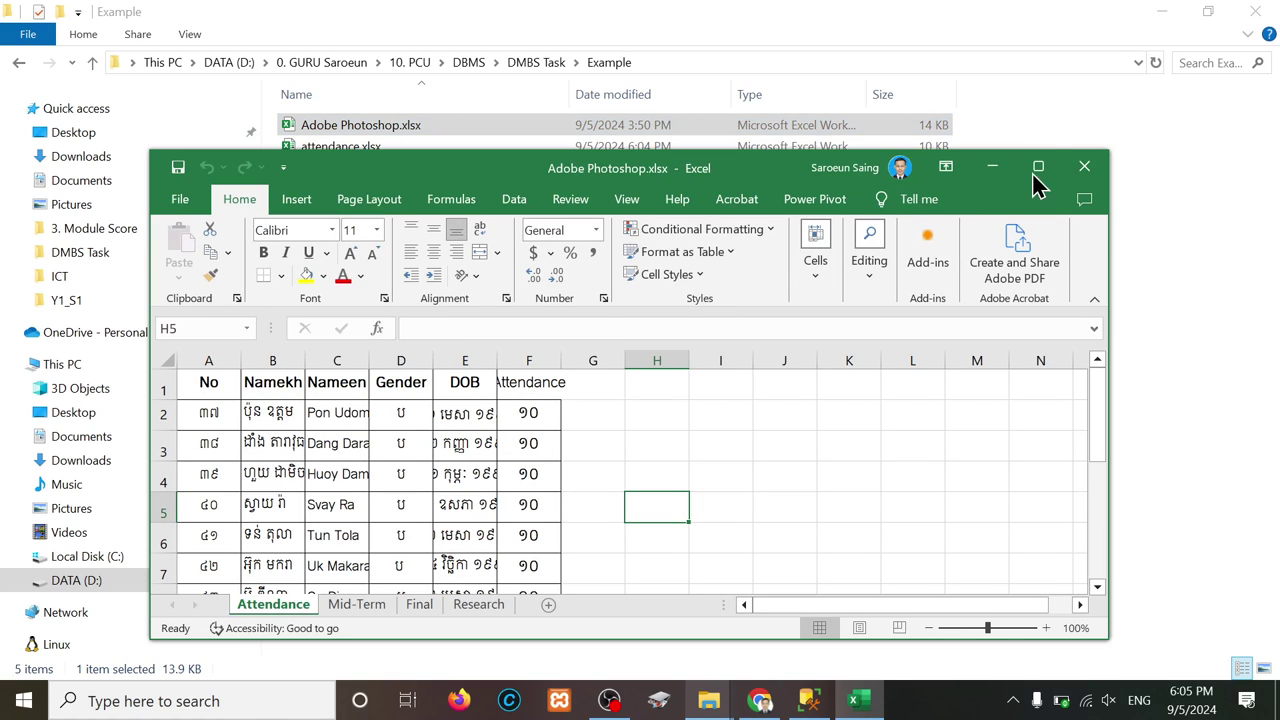
{"action": "left_click", "coordinate": [1040, 168]}
{"action": "left_click", "coordinate": [107, 262]}
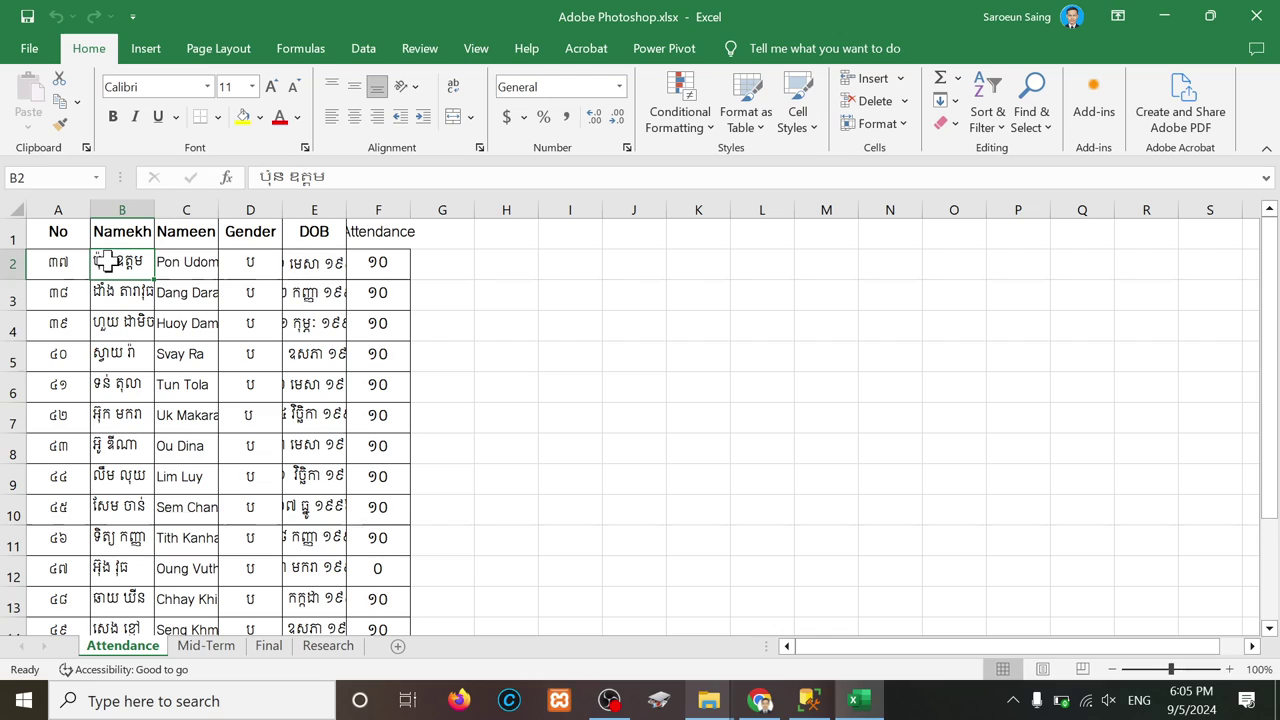
{"action": "left_click_drag", "start_coordinate": [107, 262], "coordinate": [229, 266]}
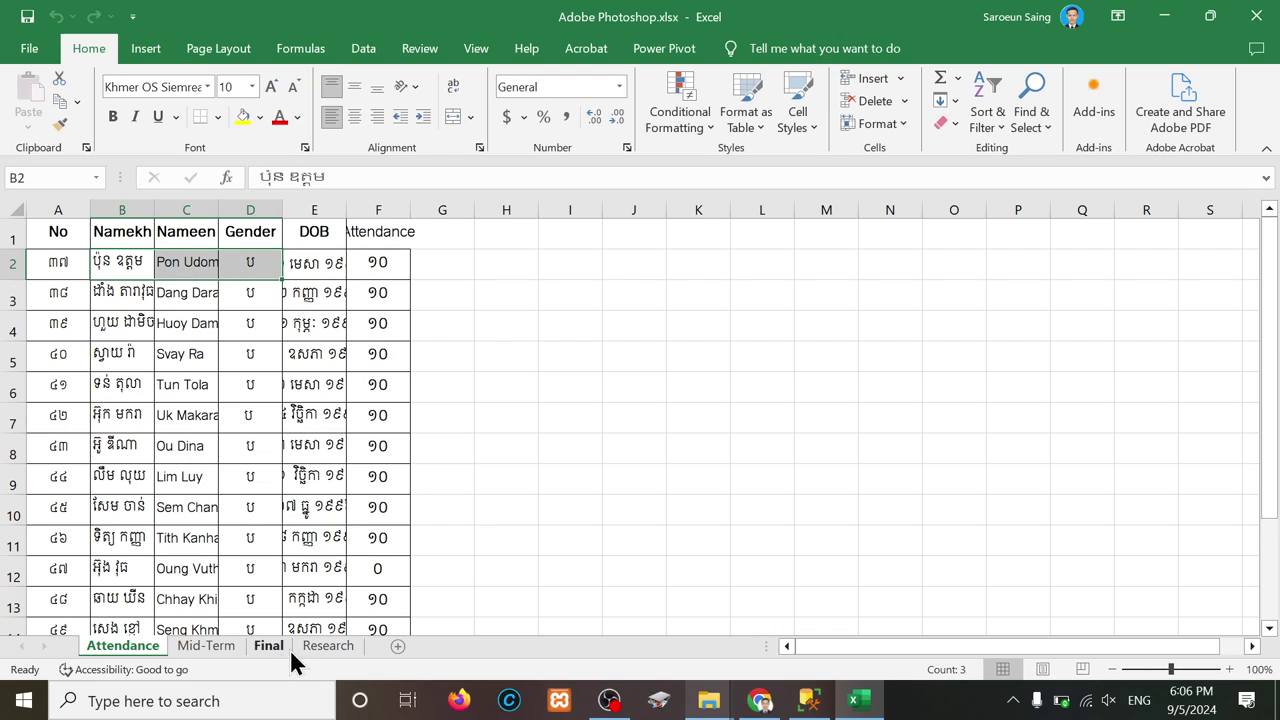
{"action": "left_click", "coordinate": [202, 646]}
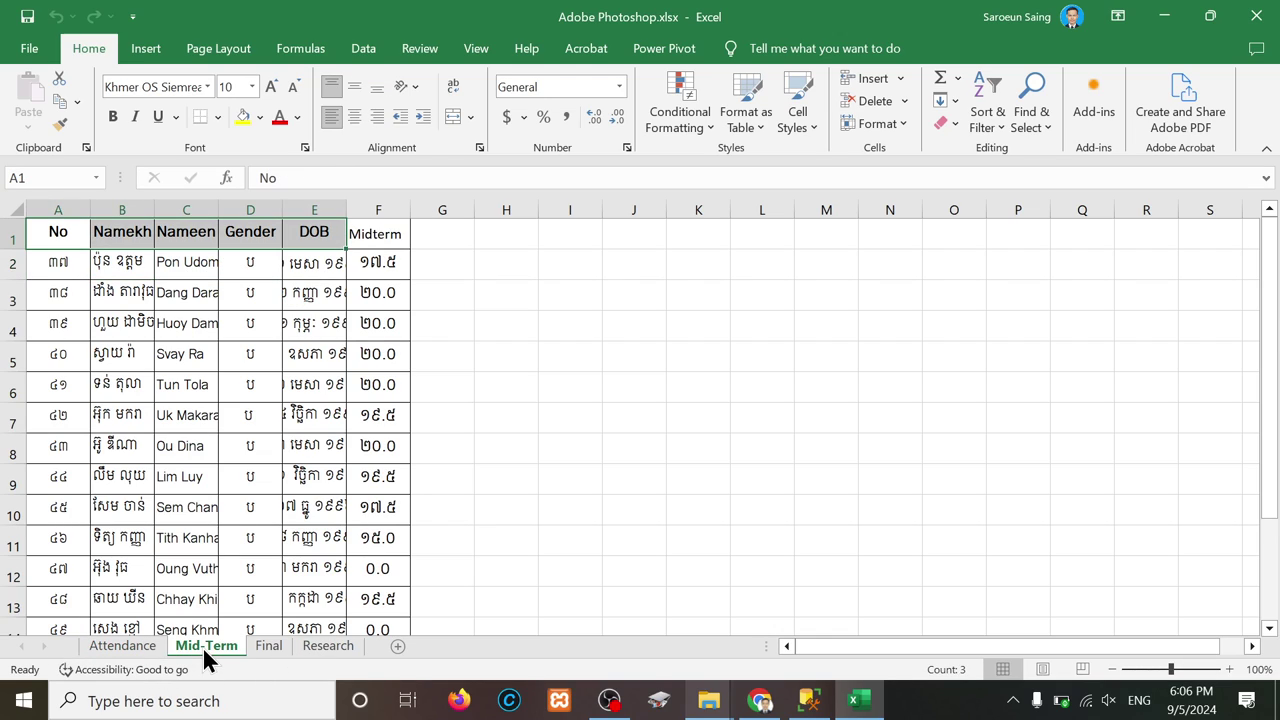
{"action": "left_click", "coordinate": [267, 648]}
{"action": "left_click", "coordinate": [324, 646]}
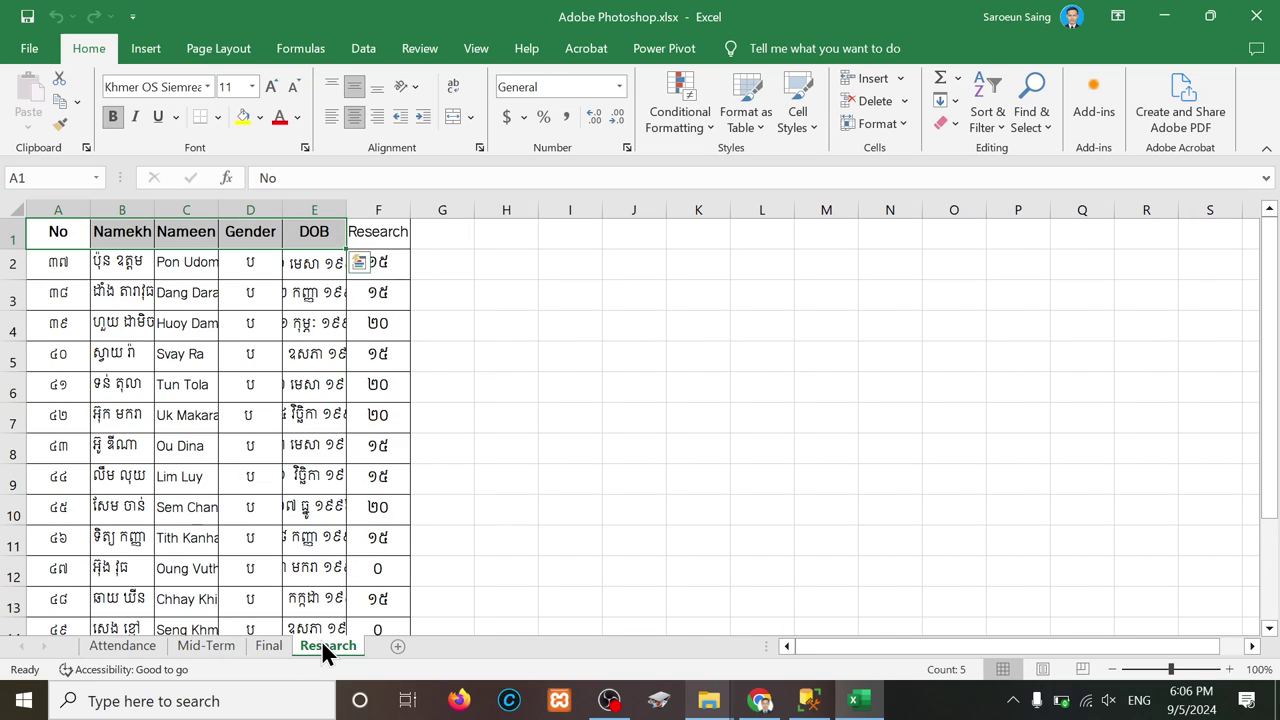
{"action": "left_click", "coordinate": [127, 648]}
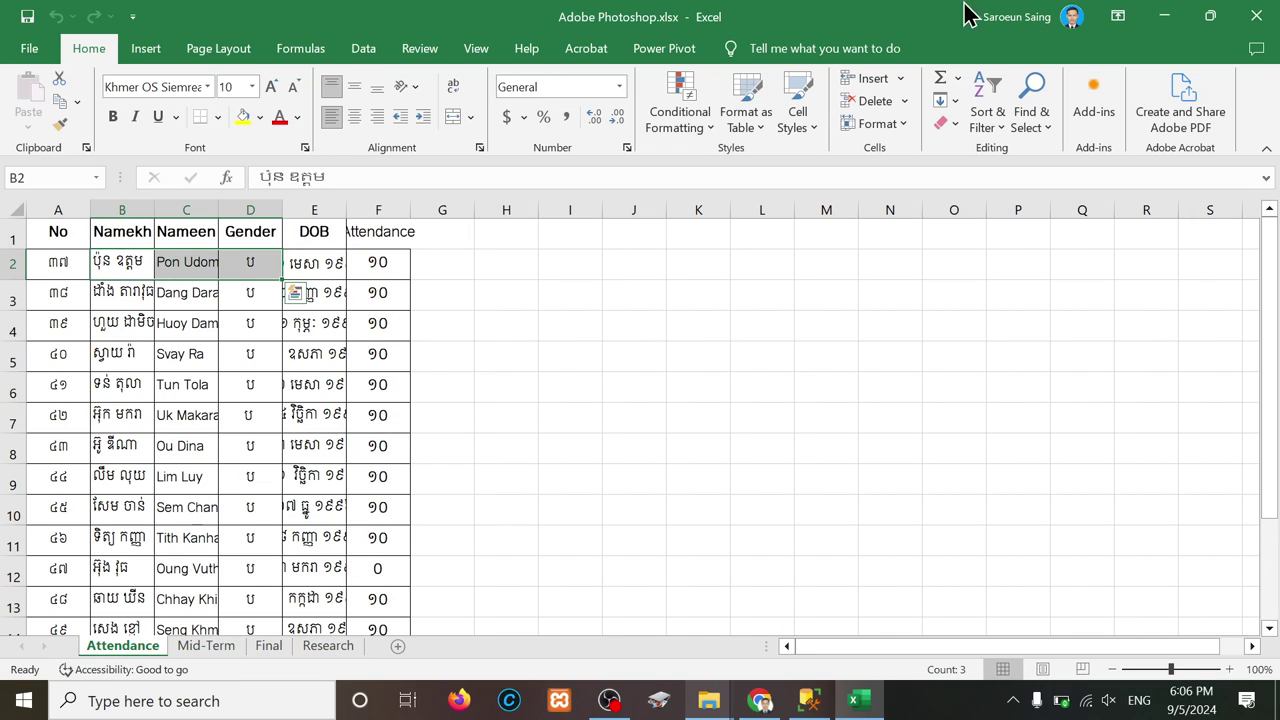
{"action": "left_click", "coordinate": [1255, 22]}
Step: Delete Adobe Photoshop.xlsx from the Example folder and open the Y1_S1 folder inside Task_01
{"action": "key", "text": "Delete"}
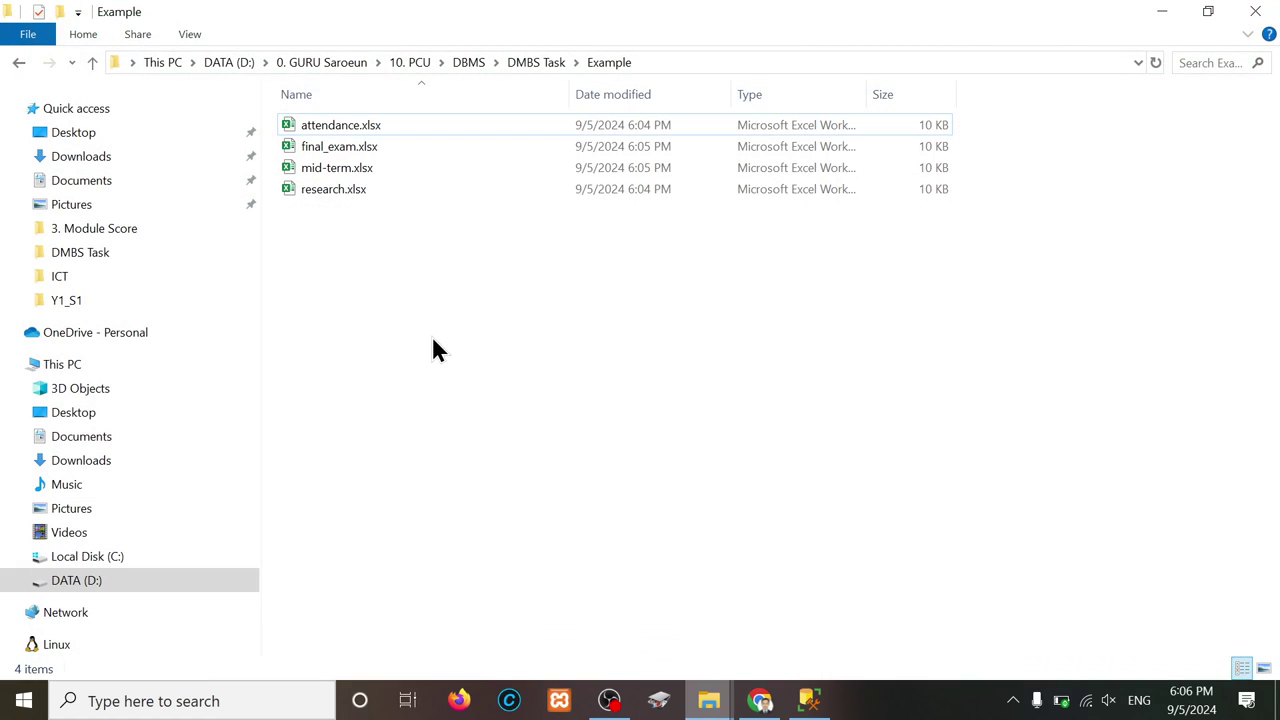
{"action": "key", "text": "BackSpace"}
{"action": "key", "text": "Down"}
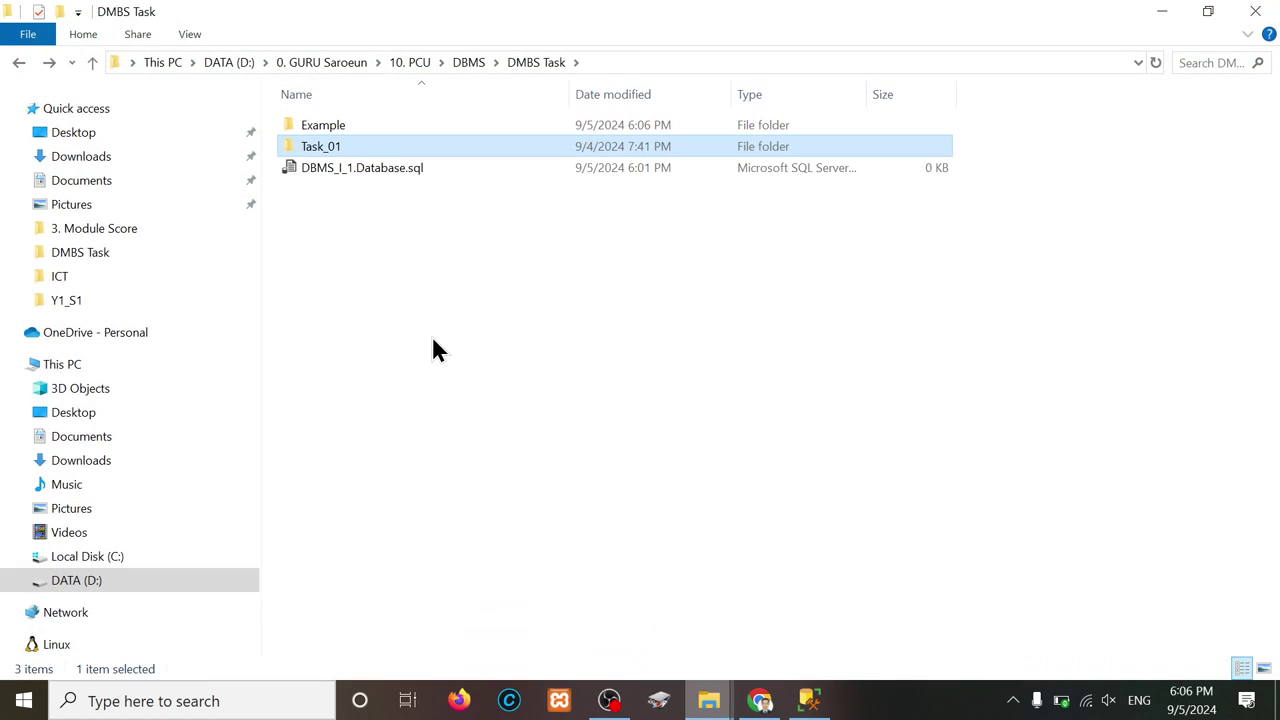
{"action": "key", "text": "Return"}
{"action": "key", "text": "Down"}
{"action": "key", "text": "Up"}
{"action": "key", "text": "Return"}
Step: Open the ICT folder inside Y1_S1 and copy Adobe Photoshop.xlsx
{"action": "key", "text": "Down"}
{"action": "key", "text": "Down"}
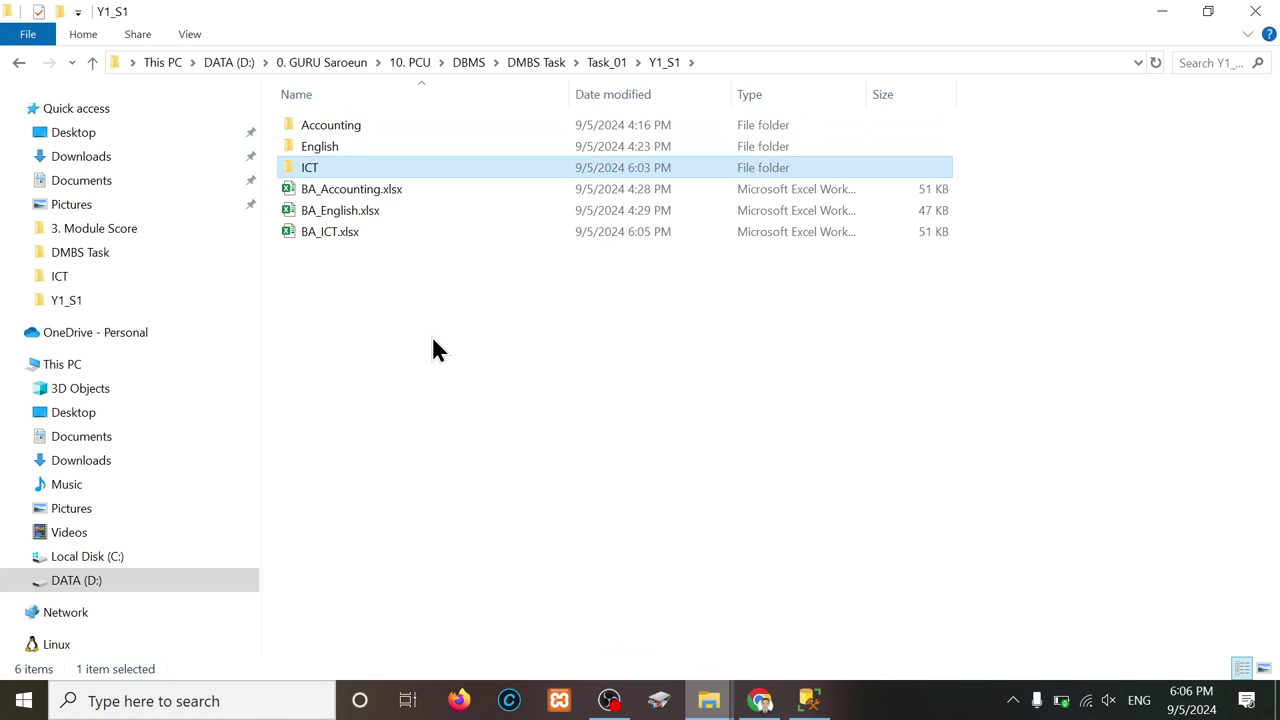
{"action": "key", "text": "Down"}
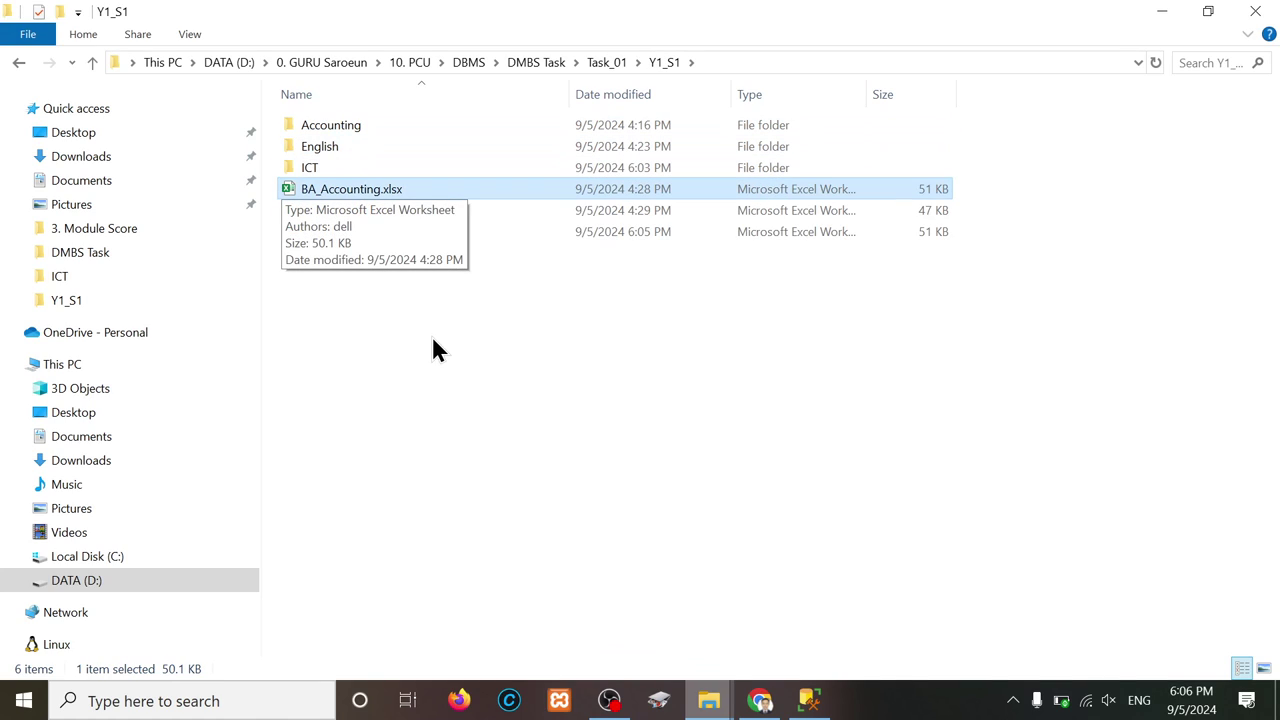
{"action": "key", "text": "Up"}
{"action": "key", "text": "Up"}
{"action": "key", "text": "Up"}
{"action": "key", "text": "Down"}
{"action": "key", "text": "Down"}
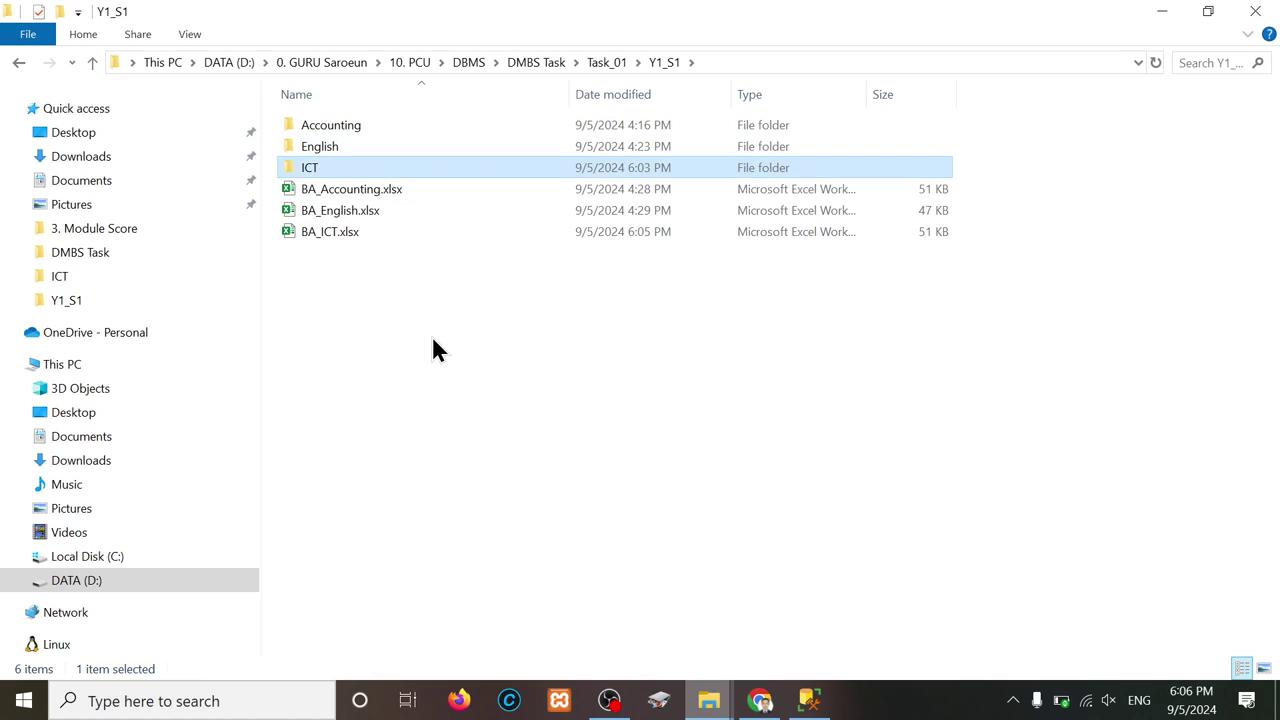
{"action": "key", "text": "Down"}
{"action": "key", "text": "Up"}
{"action": "key", "text": "Return"}
{"action": "key", "text": "Down"}
{"action": "key", "text": "Up"}
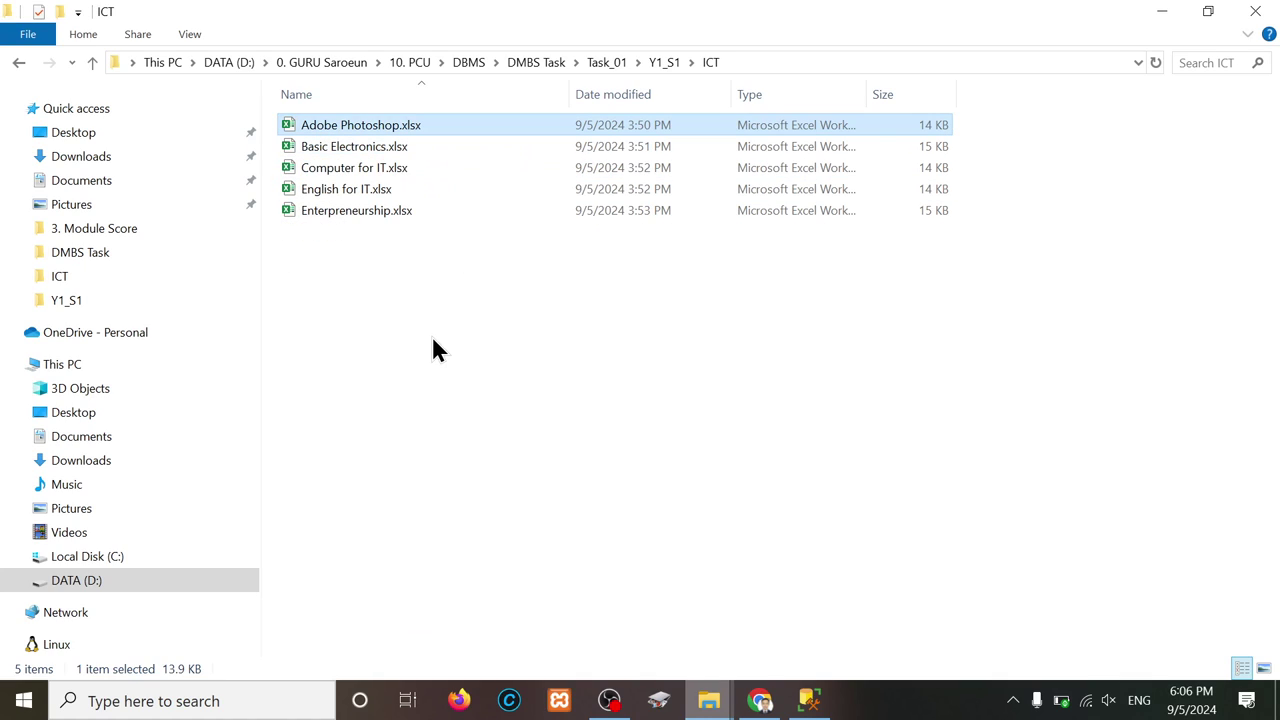
Step: Return to the Example folder in DMBS Task and paste the copied Adobe Photoshop.xlsx there
{"action": "key", "text": "alt+Up"}
{"action": "key", "text": "alt+Up"}
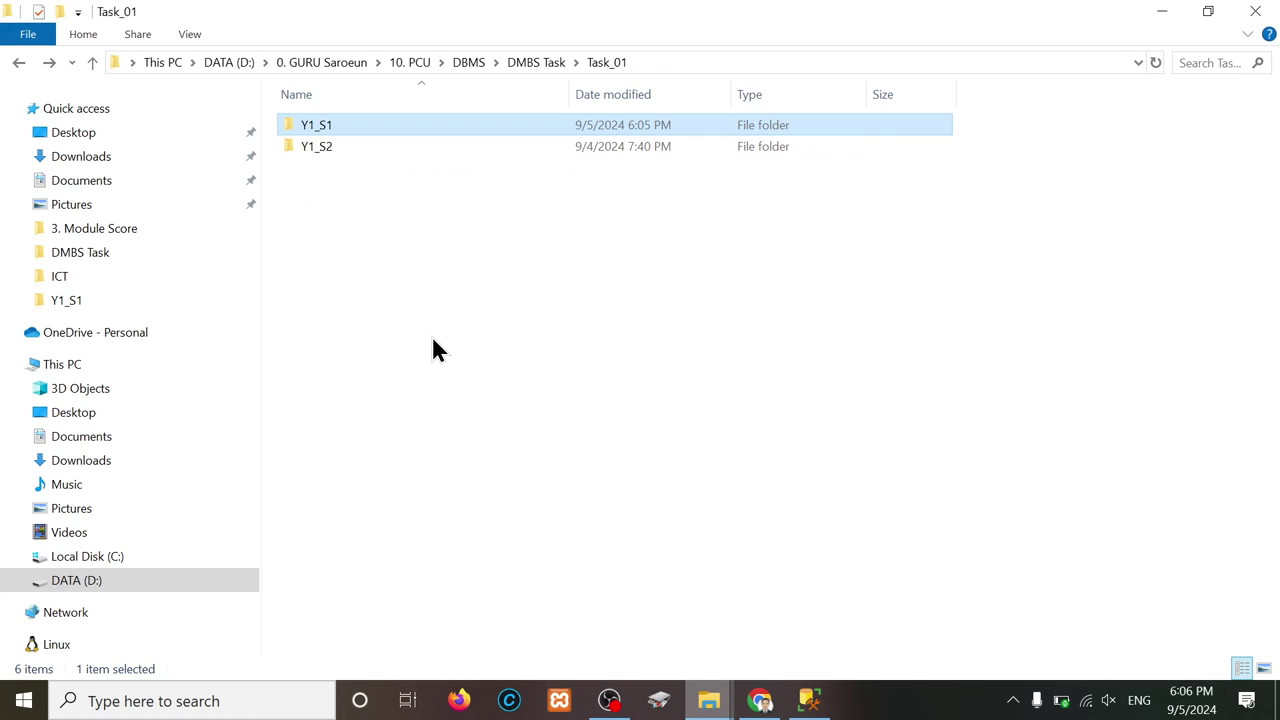
{"action": "key", "text": "alt+Up"}
{"action": "key", "text": "Up"}
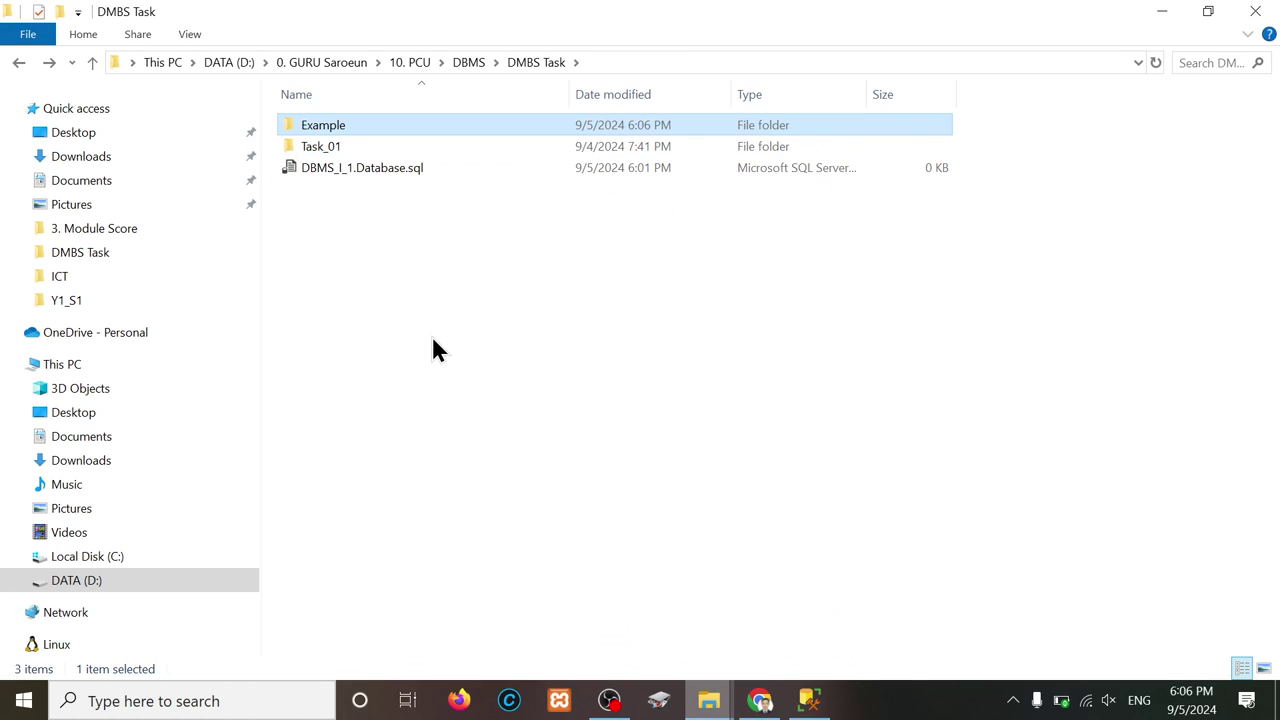
{"action": "key", "text": "Return"}
{"action": "key", "text": "ctrl+v"}
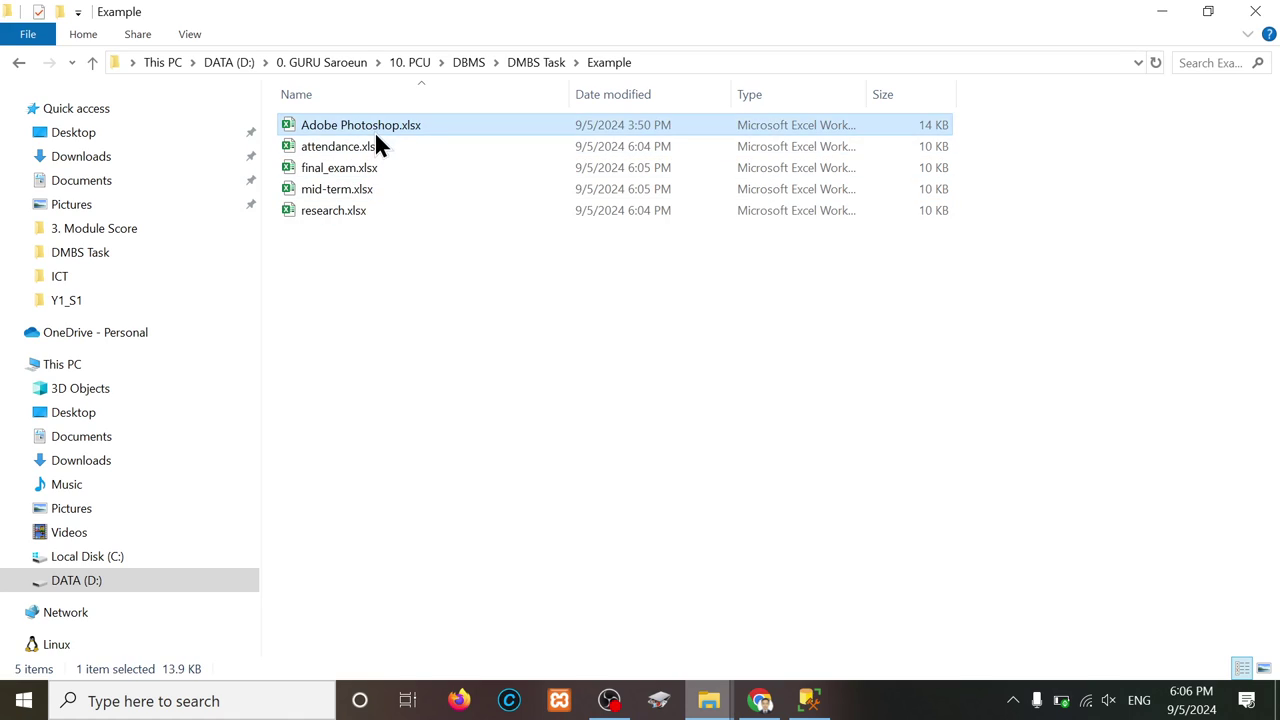
Step: Open the pasted Adobe Photoshop.xlsx, look through its Attendance, Mid-Term, Final and Research sheets, and minimise the workbook
{"action": "key", "text": "Return"}
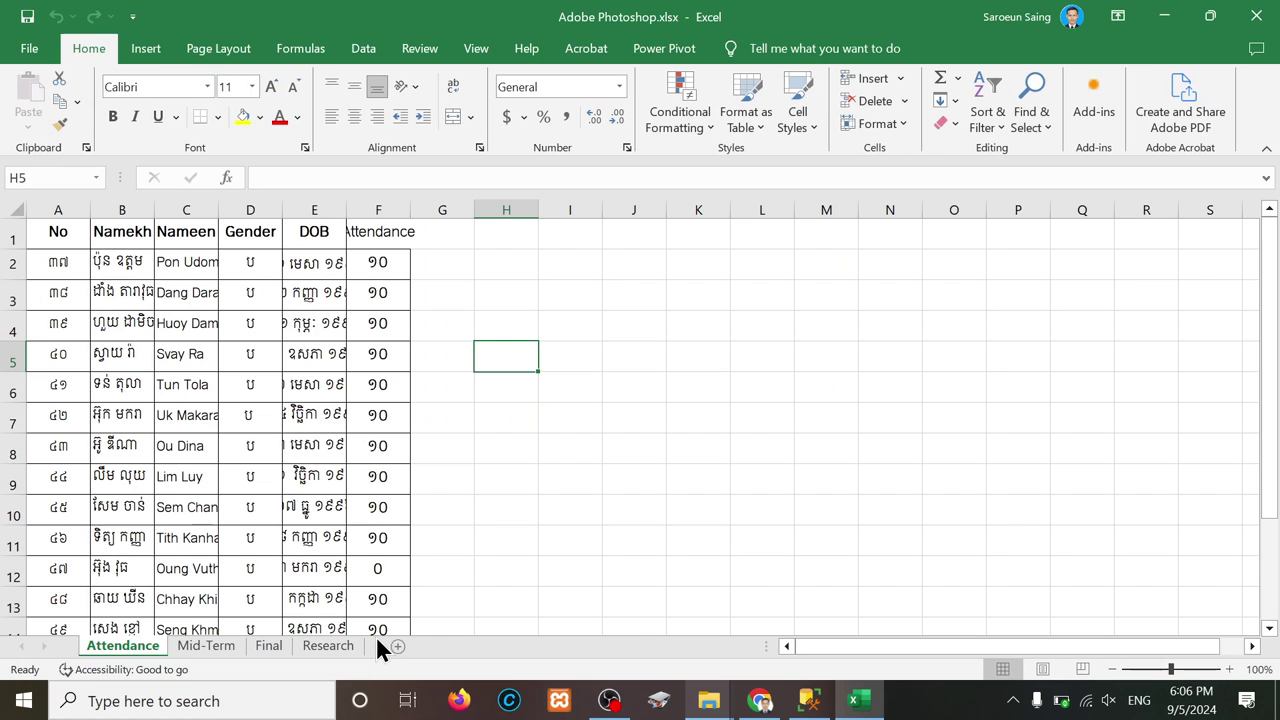
{"action": "left_click", "coordinate": [206, 648]}
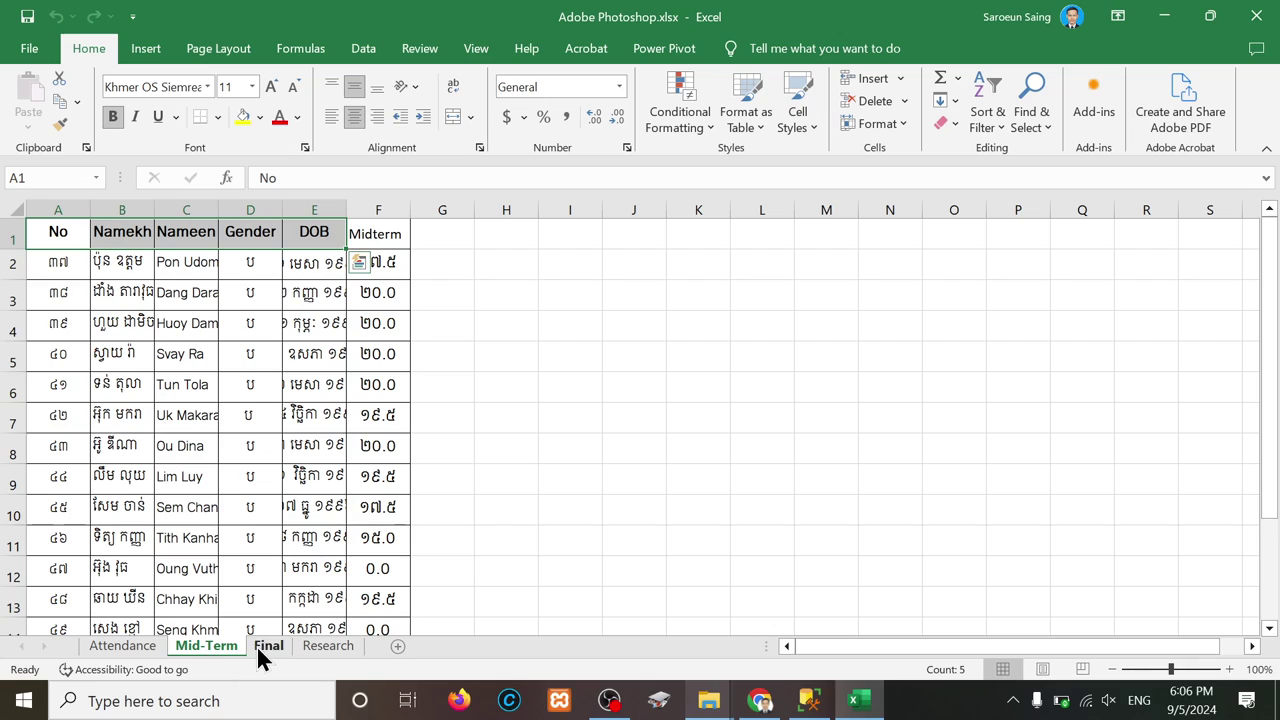
{"action": "left_click", "coordinate": [257, 648]}
{"action": "left_click", "coordinate": [306, 645]}
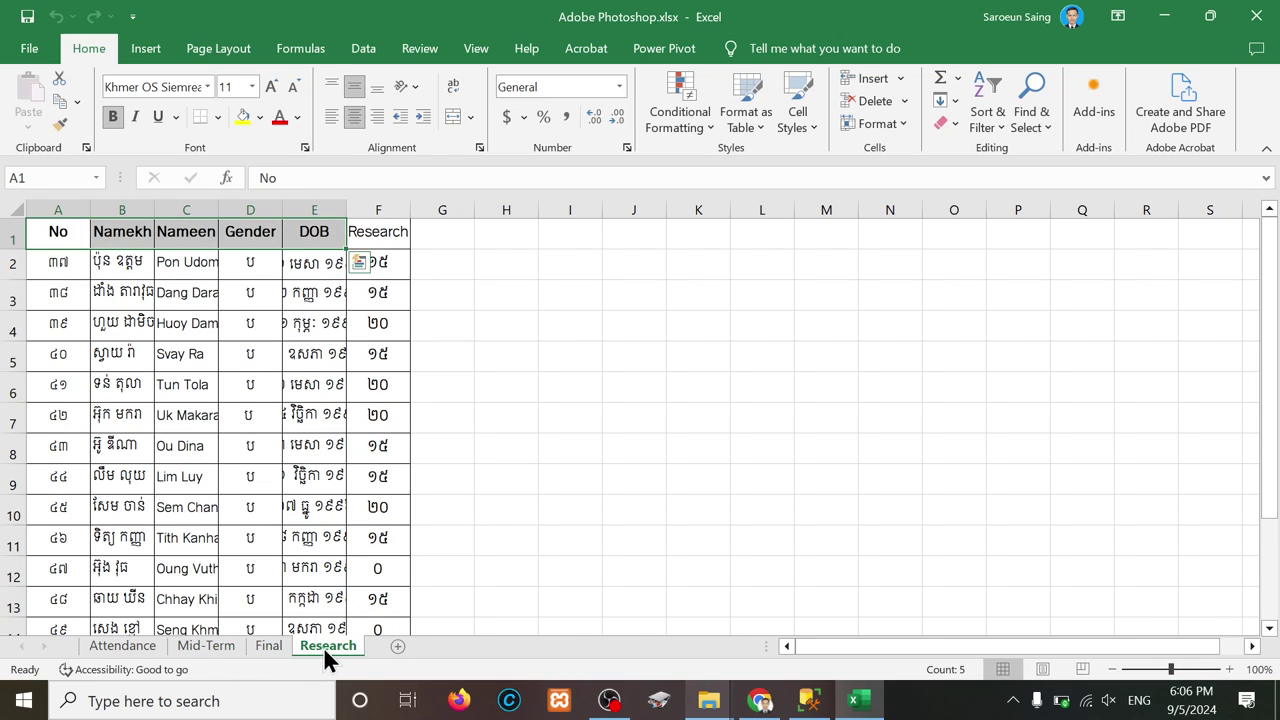
{"action": "left_click", "coordinate": [125, 646]}
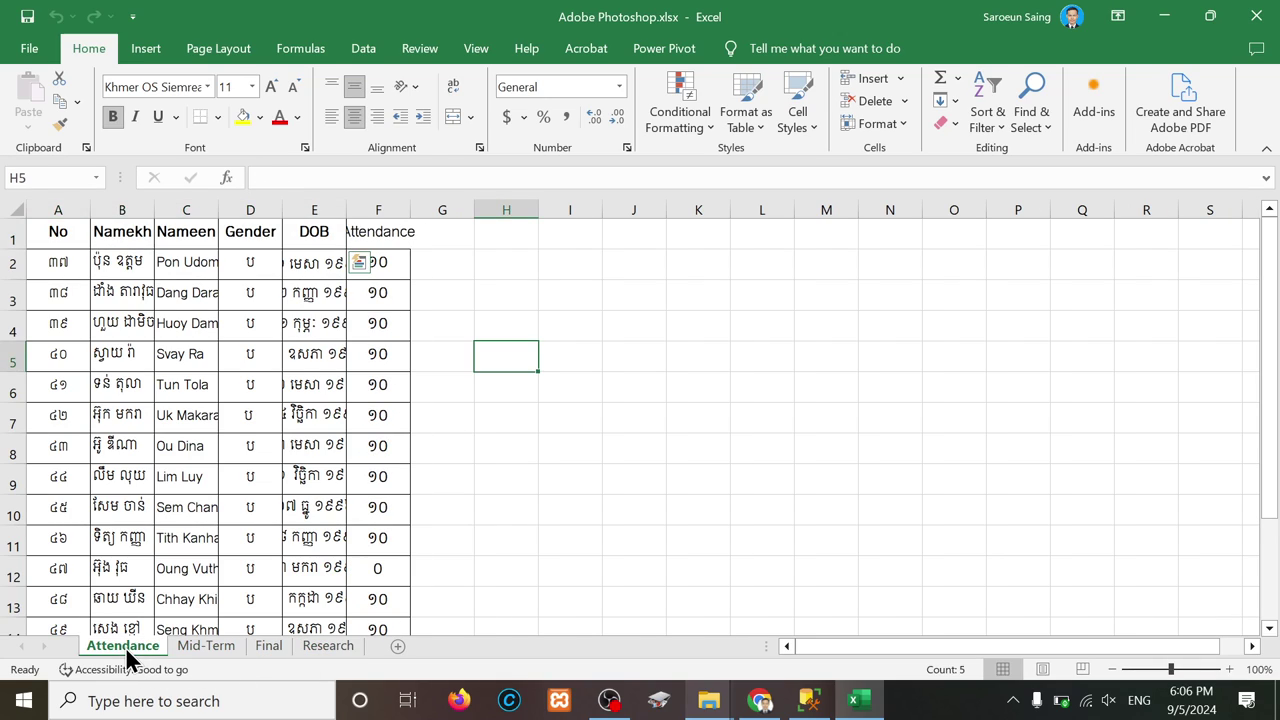
{"action": "left_click", "coordinate": [1138, 16]}
{"action": "left_click", "coordinate": [1163, 16]}
{"action": "left_click", "coordinate": [1163, 16]}
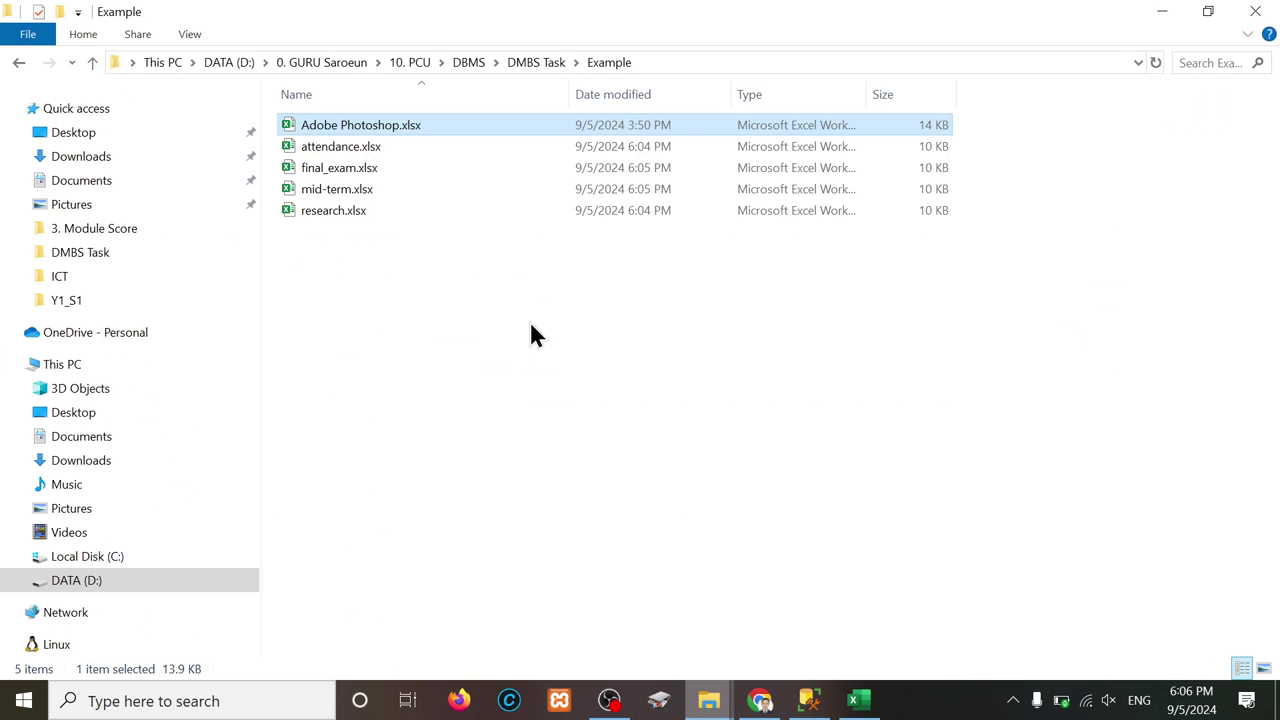
{"action": "left_click", "coordinate": [376, 323]}
{"action": "key", "text": "alt+Left"}
{"action": "key", "text": "alt+Left"}
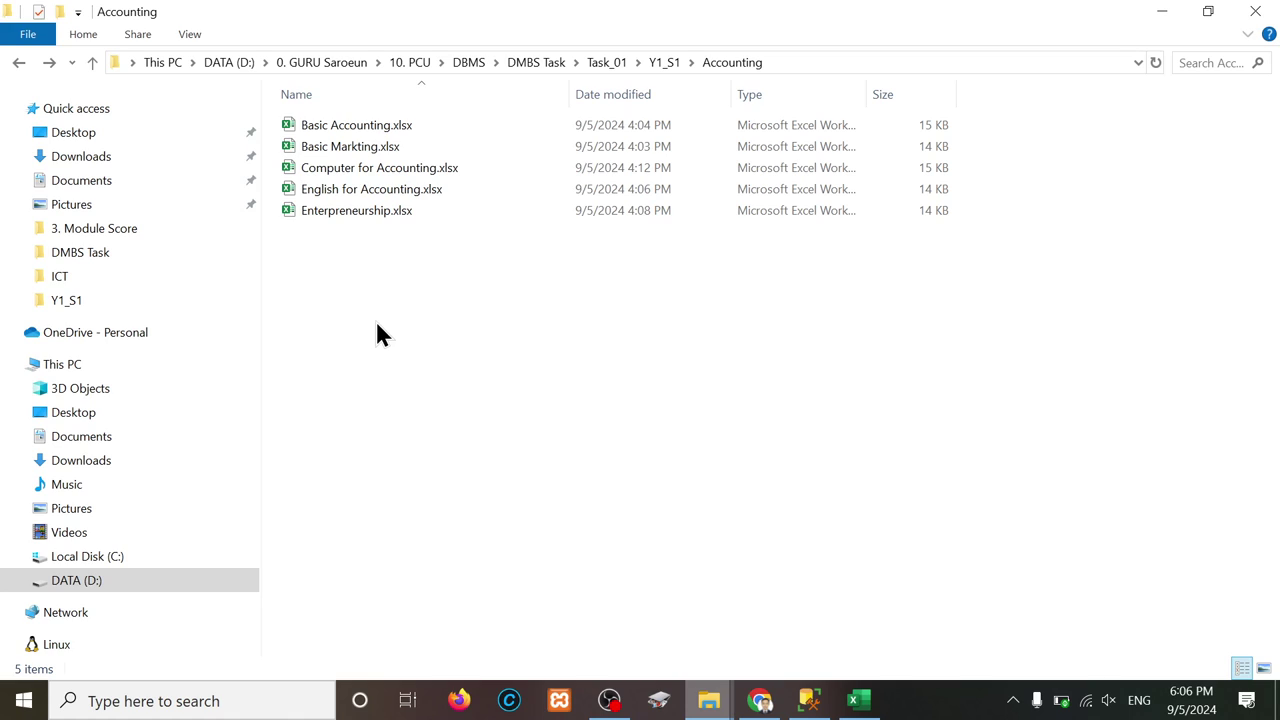
{"action": "key", "text": "c"}
{"action": "key", "text": "alt+Left"}
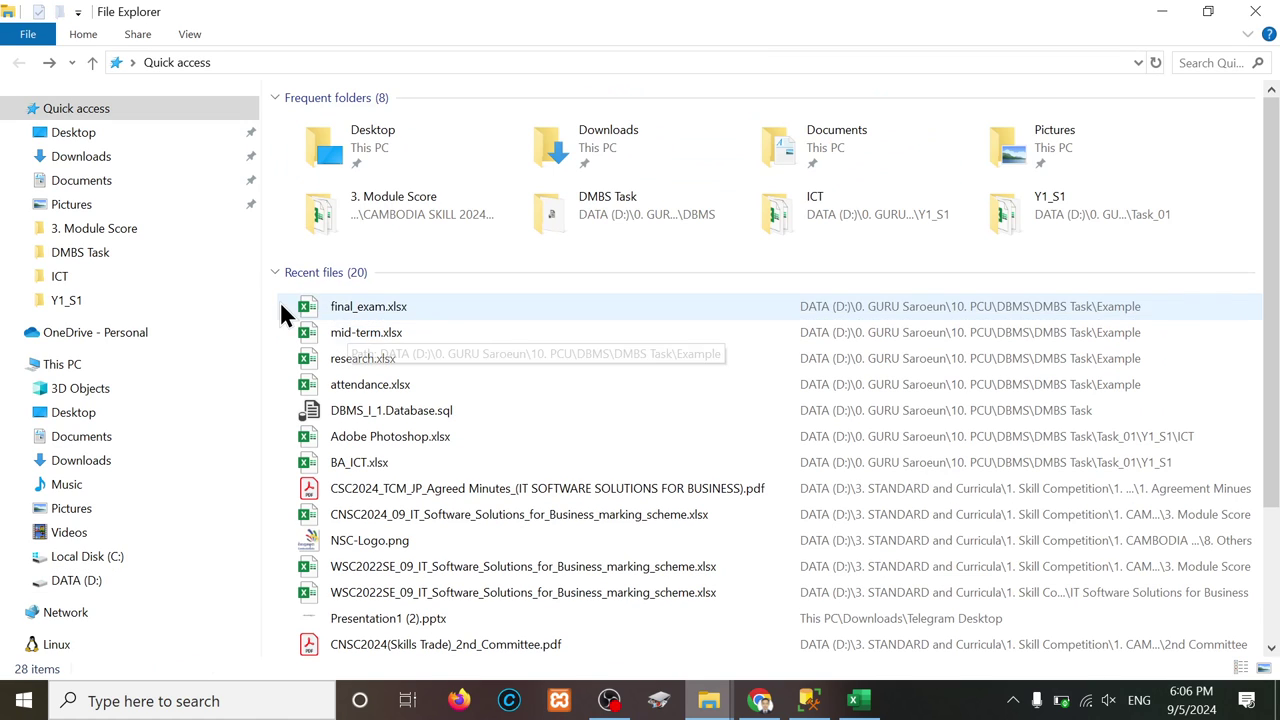
{"action": "right_click", "coordinate": [380, 314]}
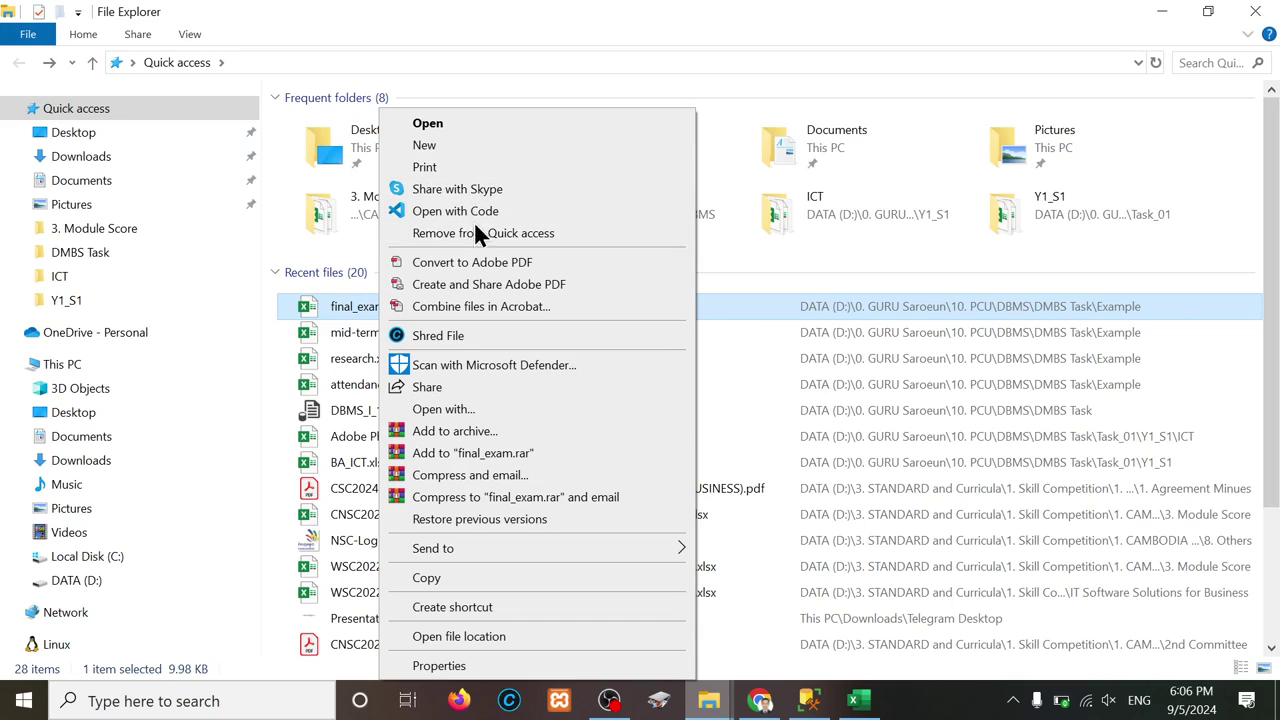
{"action": "left_click", "coordinate": [481, 636]}
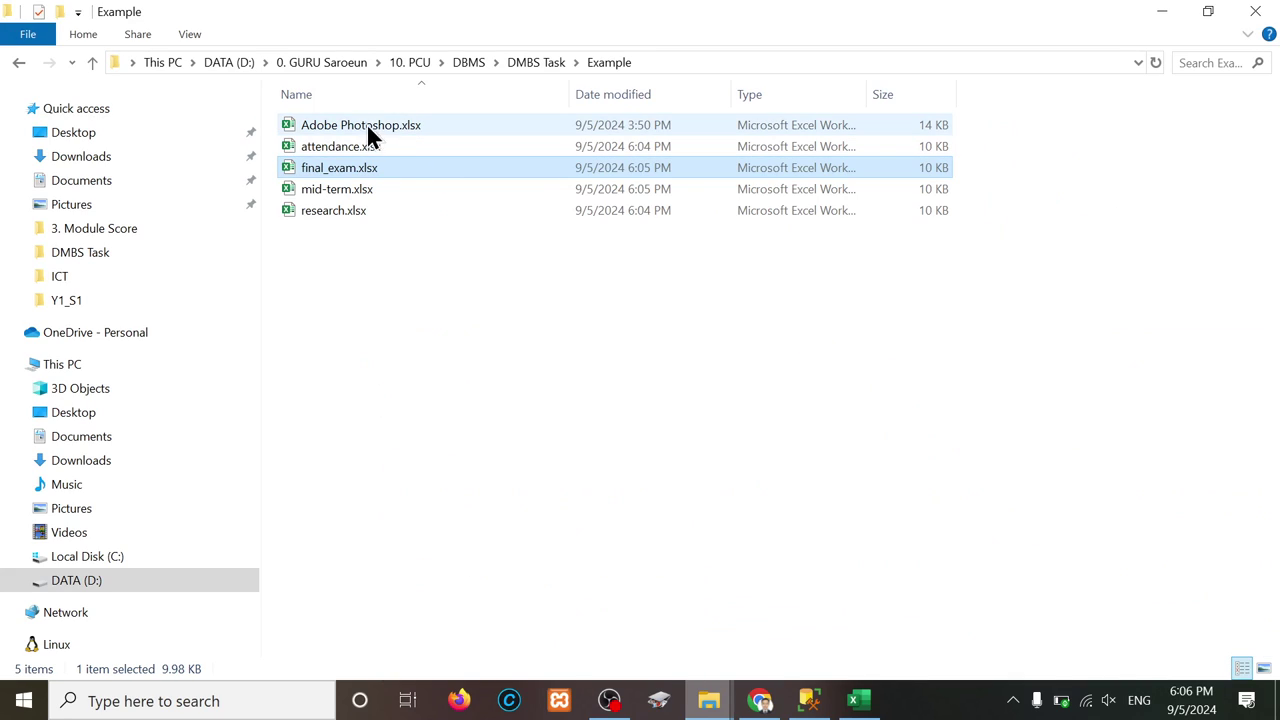
Step: Open the BA_ICT.xlsx workbook from the Y1_S1 folder inside DMBS Task's Task_01 folder
{"action": "left_click", "coordinate": [535, 62]}
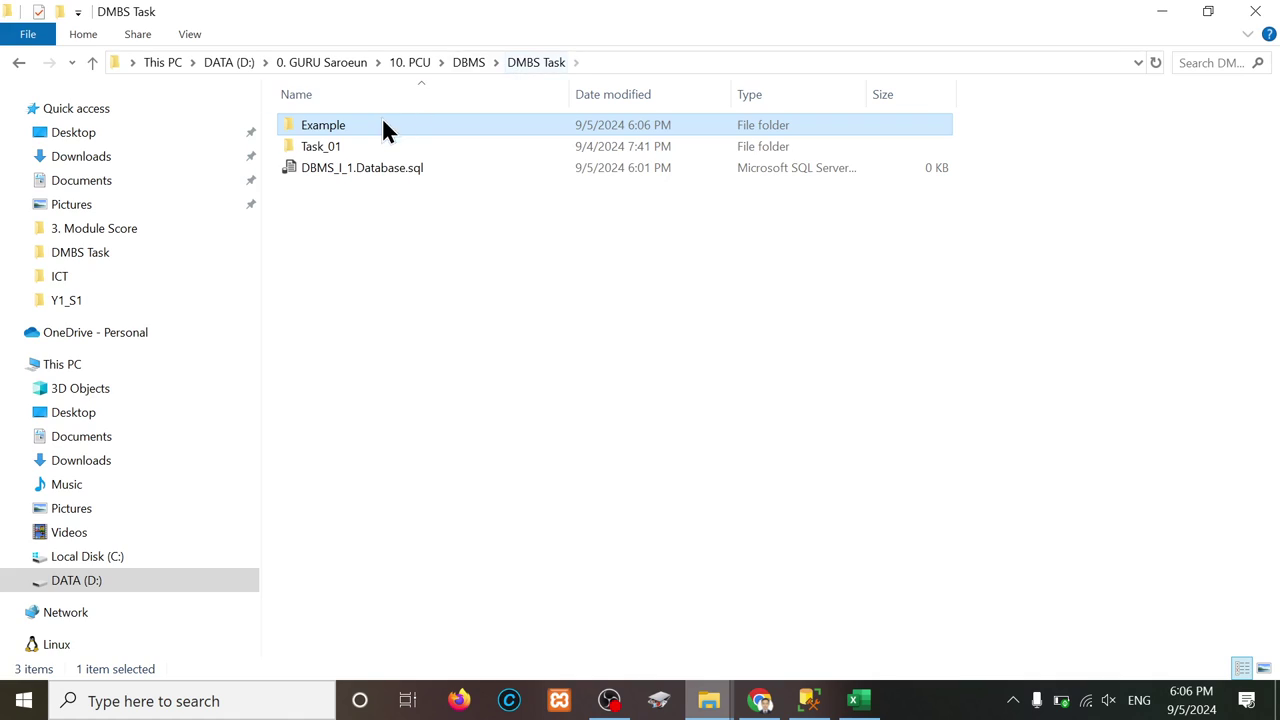
{"action": "left_click", "coordinate": [331, 146]}
{"action": "double_click", "coordinate": [331, 146]}
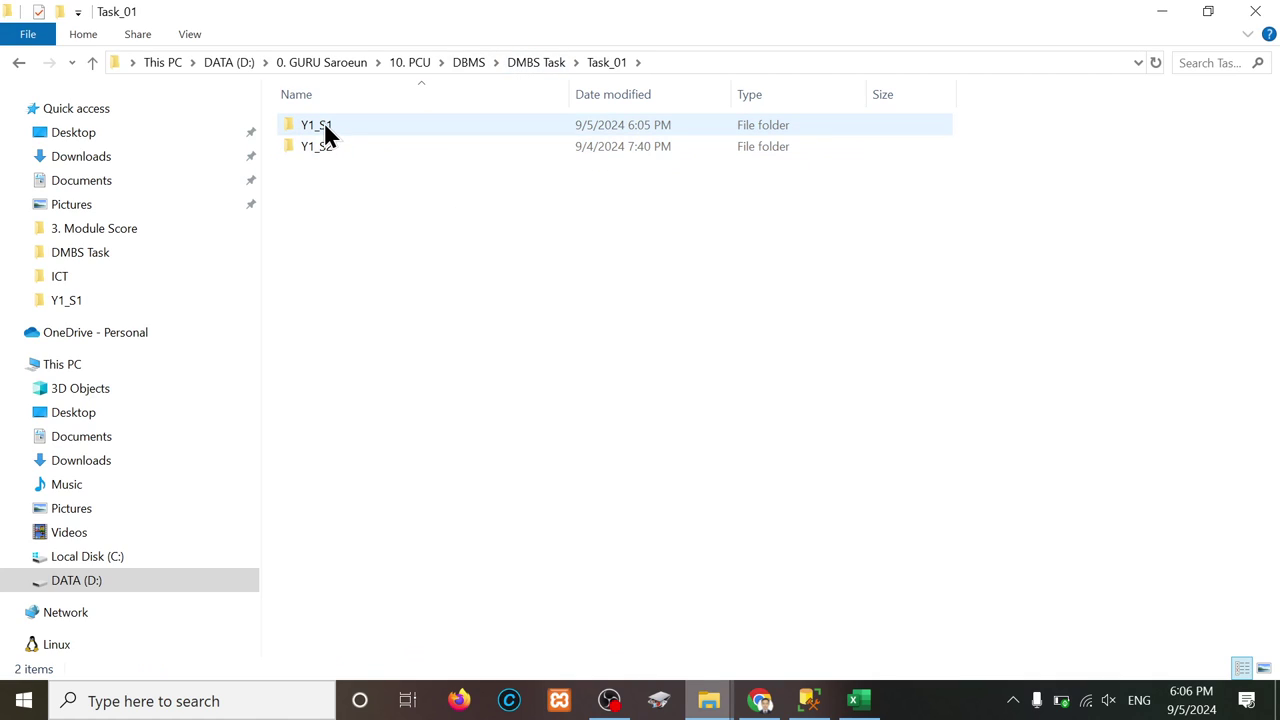
{"action": "double_click", "coordinate": [324, 122]}
{"action": "double_click", "coordinate": [341, 232]}
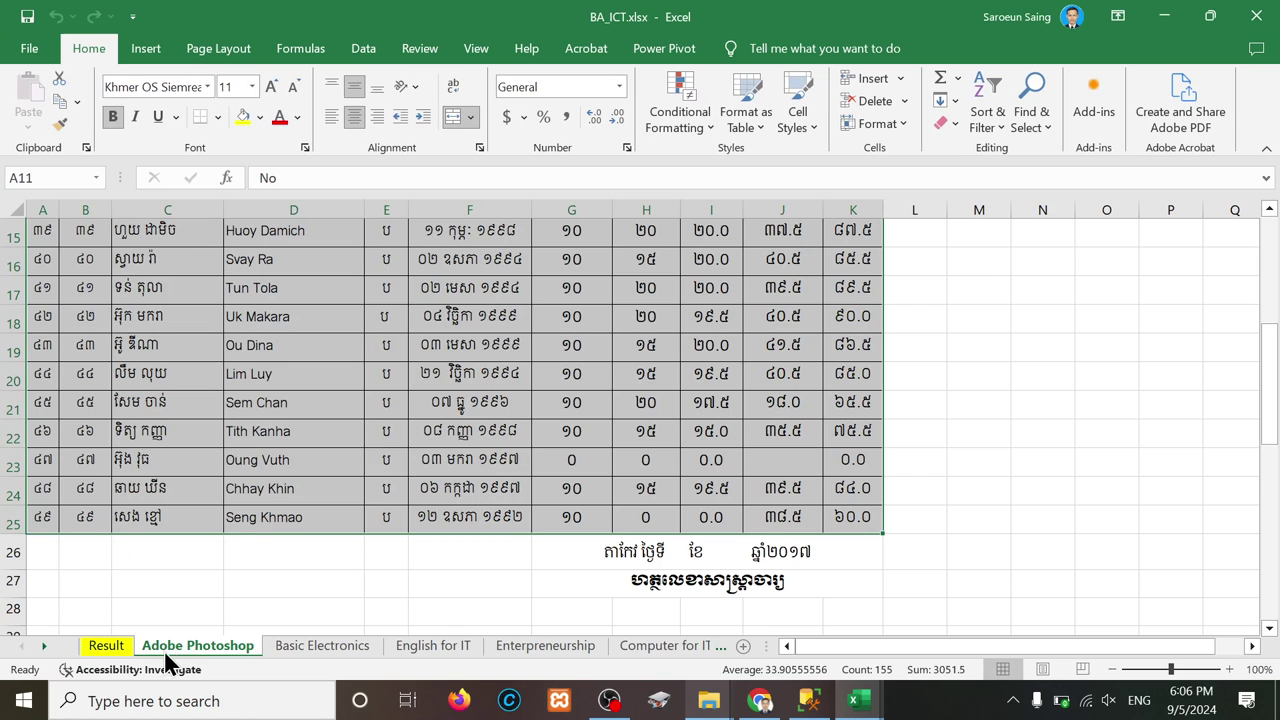
Step: Copy the selected score table from BA_ICT.xlsx and paste it over the Attendance sheet of Adobe Photoshop.xlsx, starting at A1
{"action": "key", "text": "ctrl+c"}
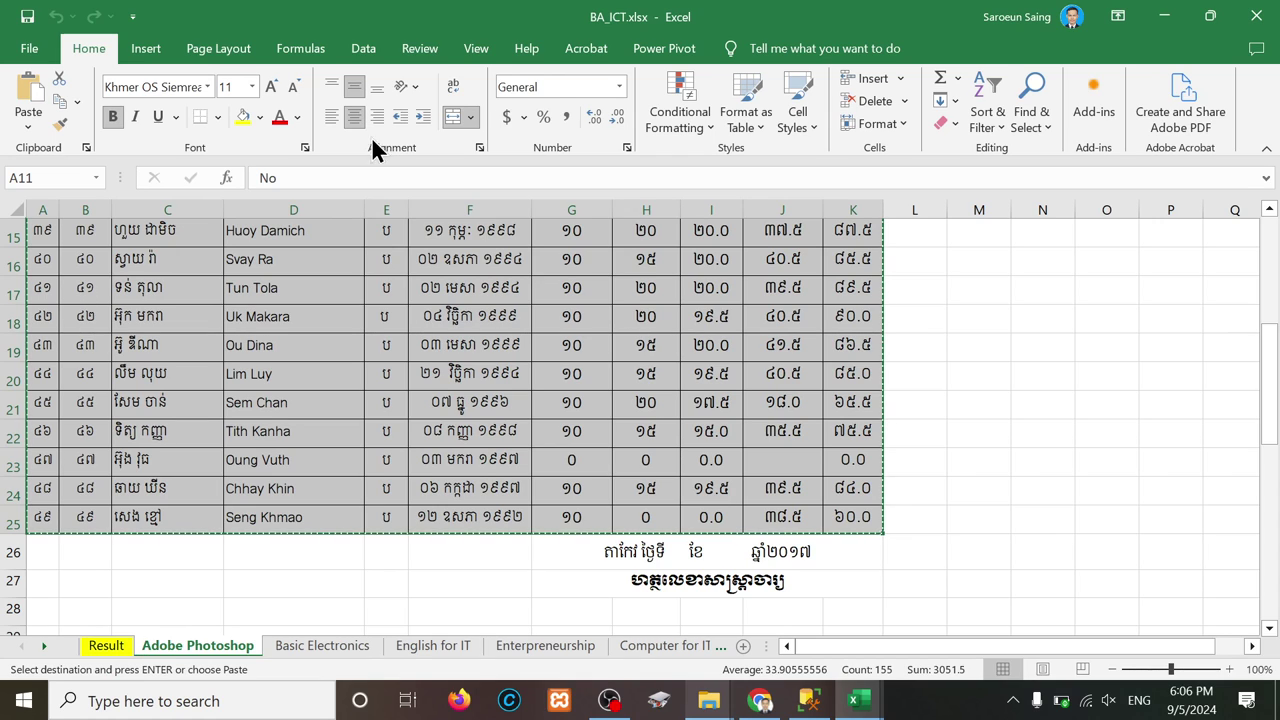
{"action": "left_click", "coordinate": [1165, 16]}
{"action": "mouse_move", "coordinate": [855, 698]}
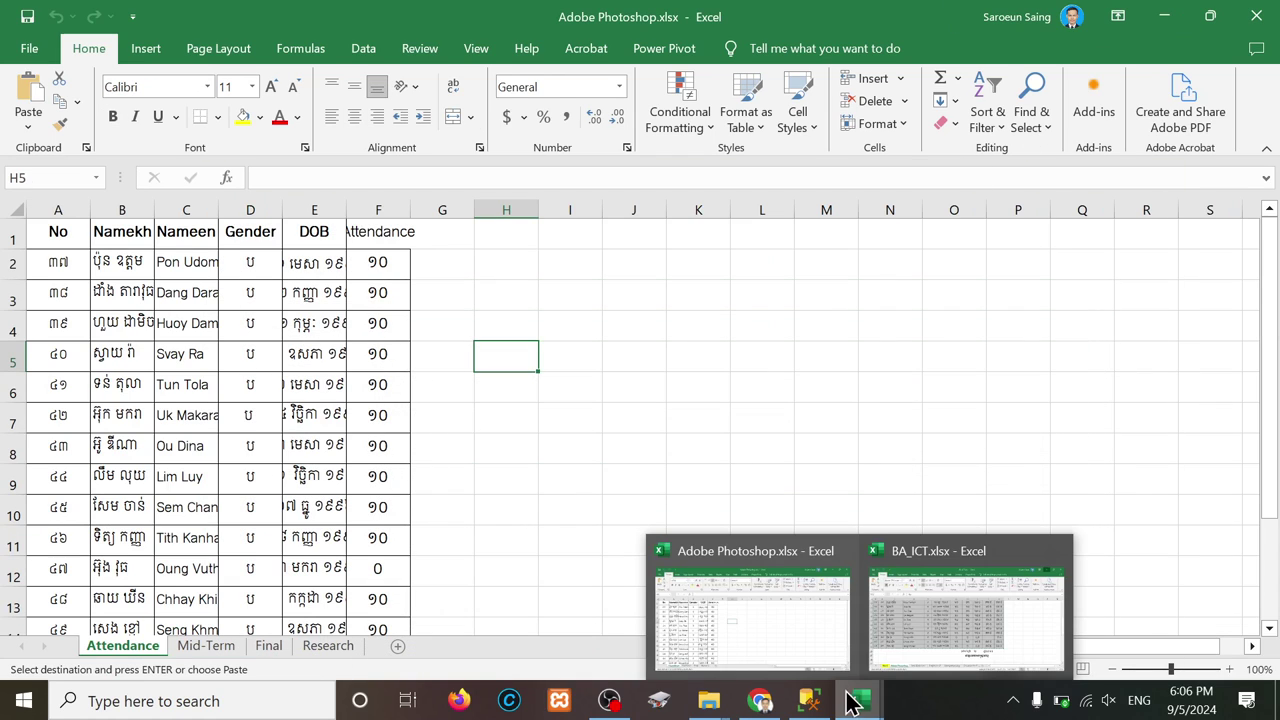
{"action": "left_click", "coordinate": [766, 658]}
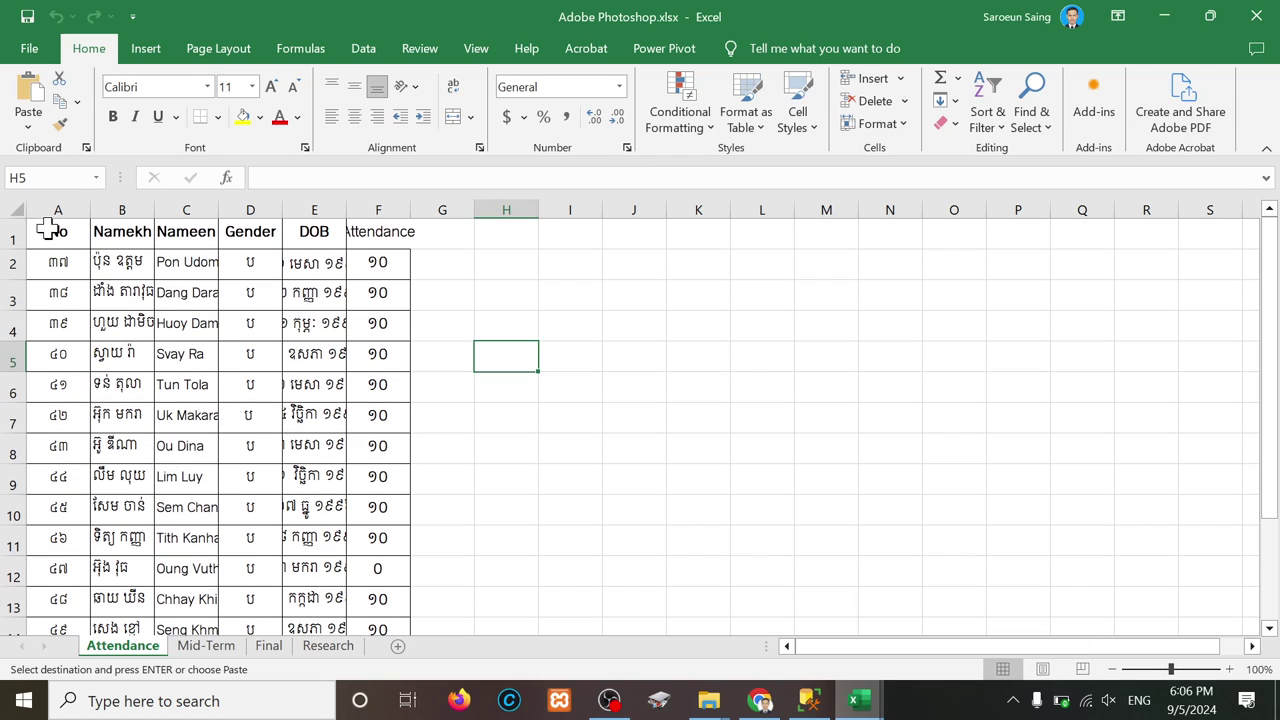
{"action": "left_click", "coordinate": [49, 224]}
{"action": "key", "text": "ctrl+v"}
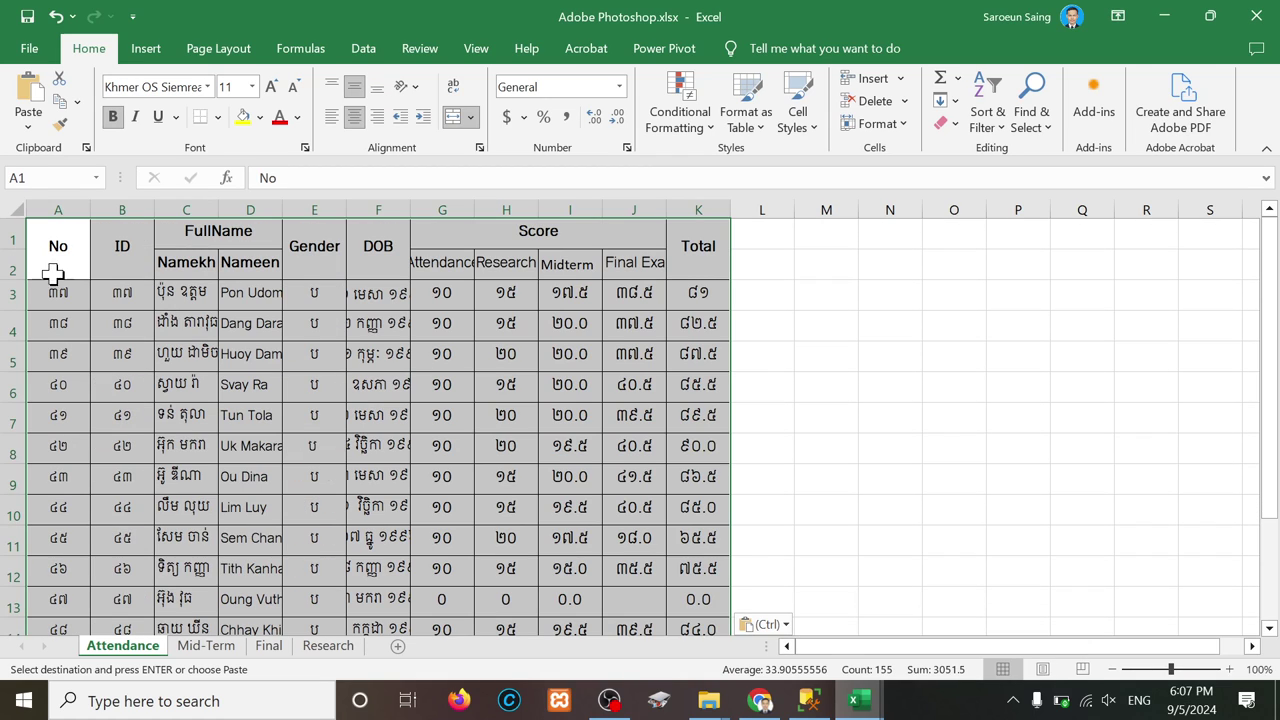
Step: Rename the Attendance sheet as adobe_photoshop
{"action": "right_click", "coordinate": [136, 650]}
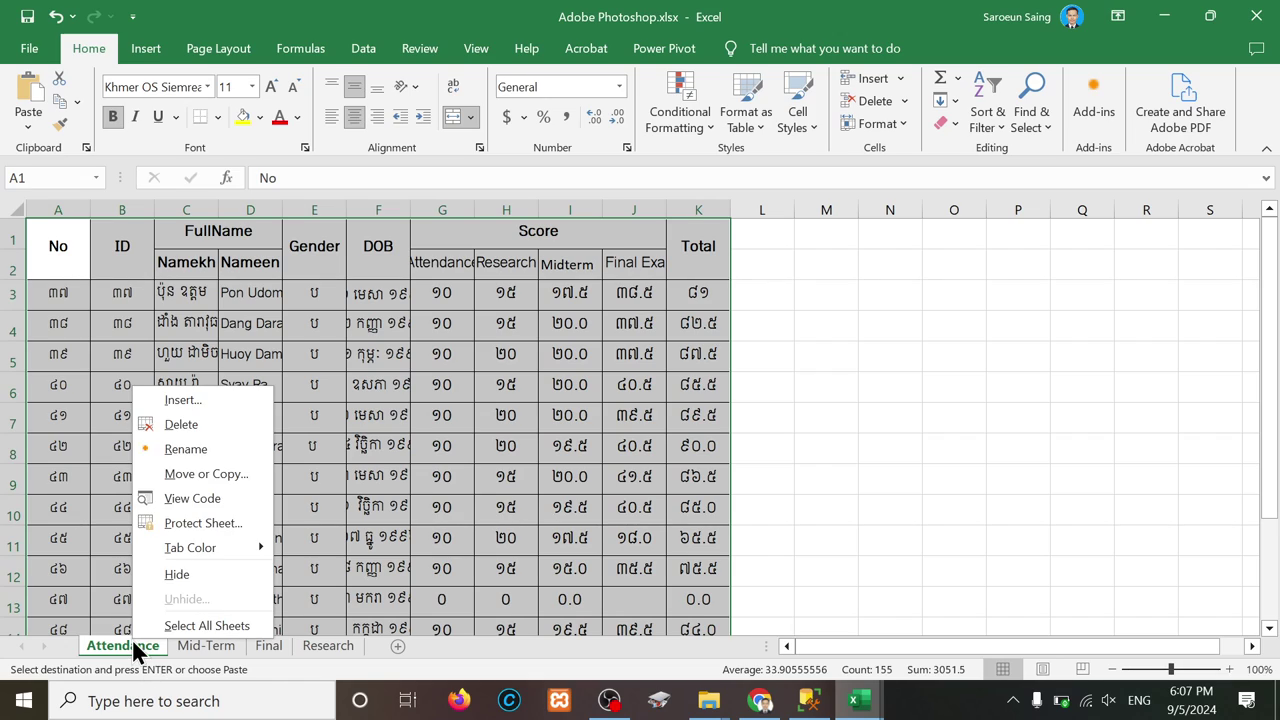
{"action": "left_click", "coordinate": [178, 450]}
{"action": "type", "text": "ad"}
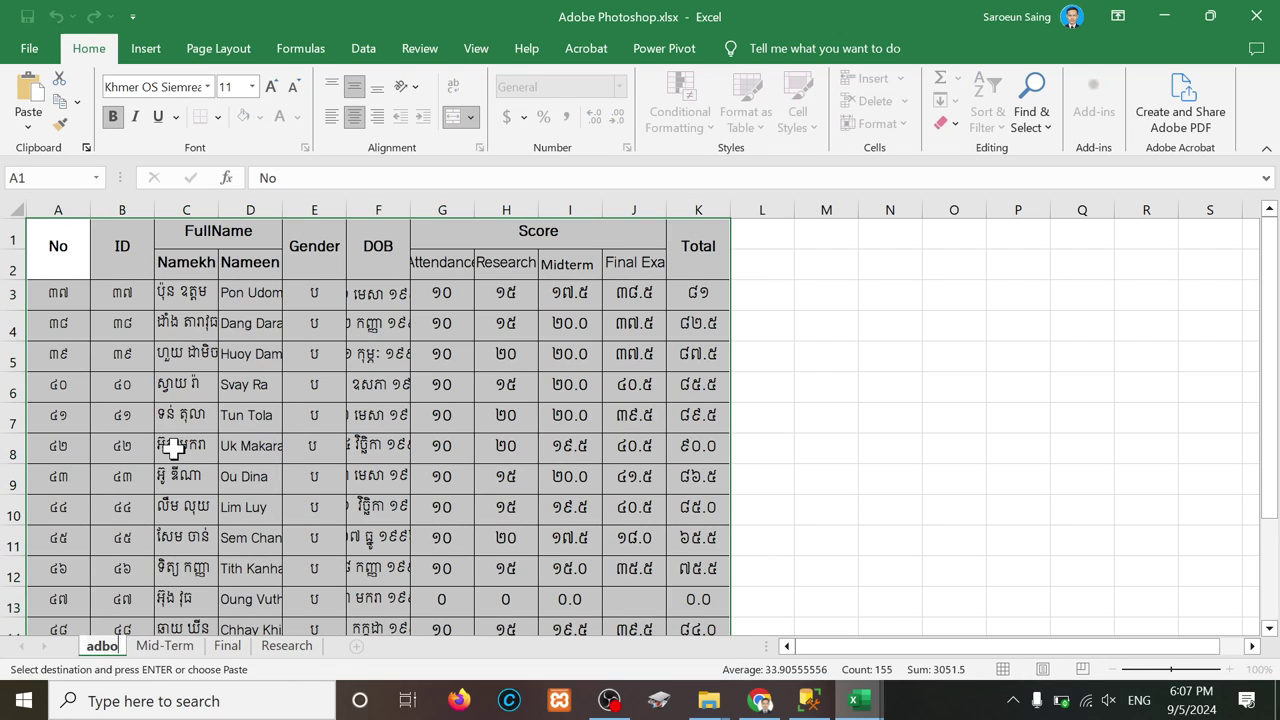
{"action": "type", "text": "obe"}
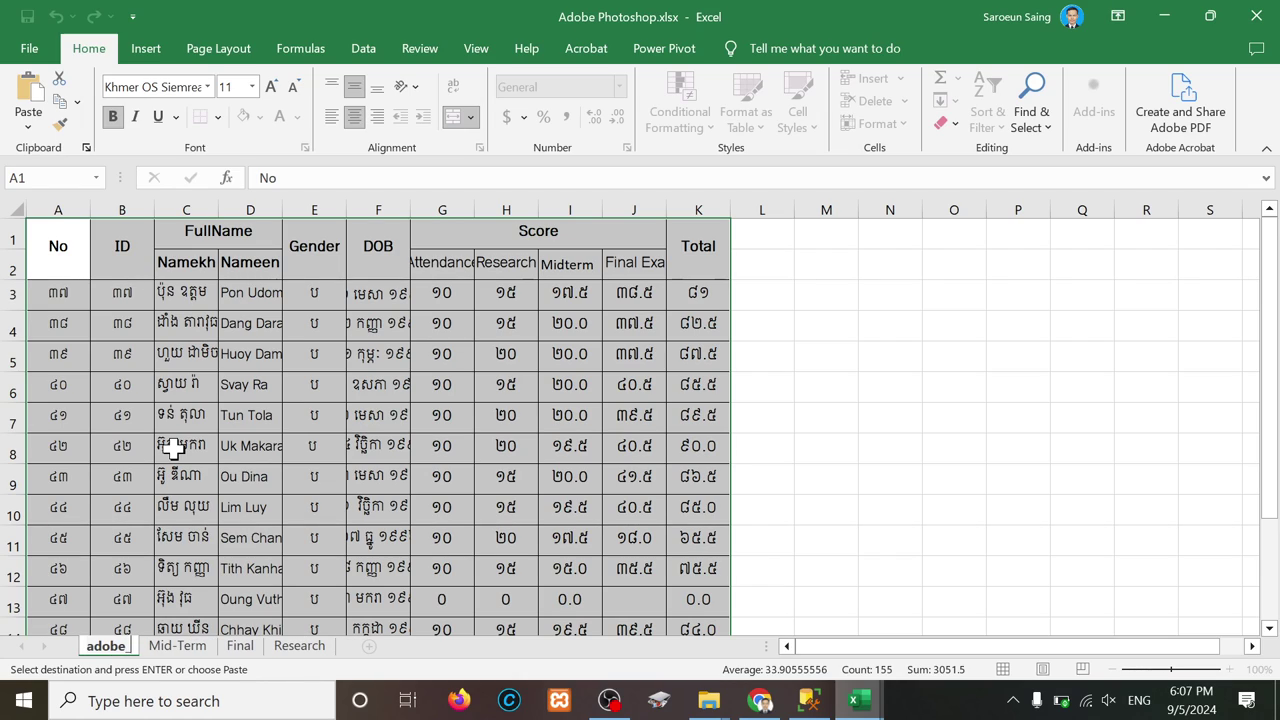
{"action": "type", "text": "_photoshop"}
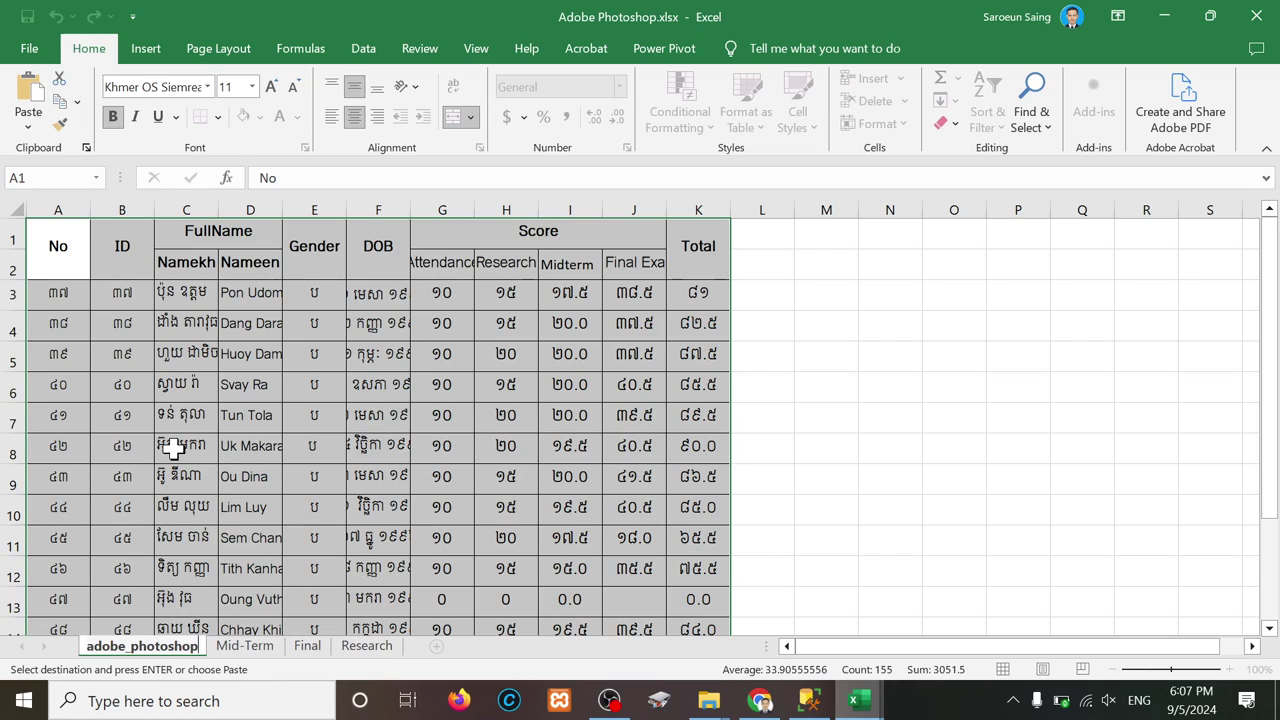
{"action": "key", "text": "Return"}
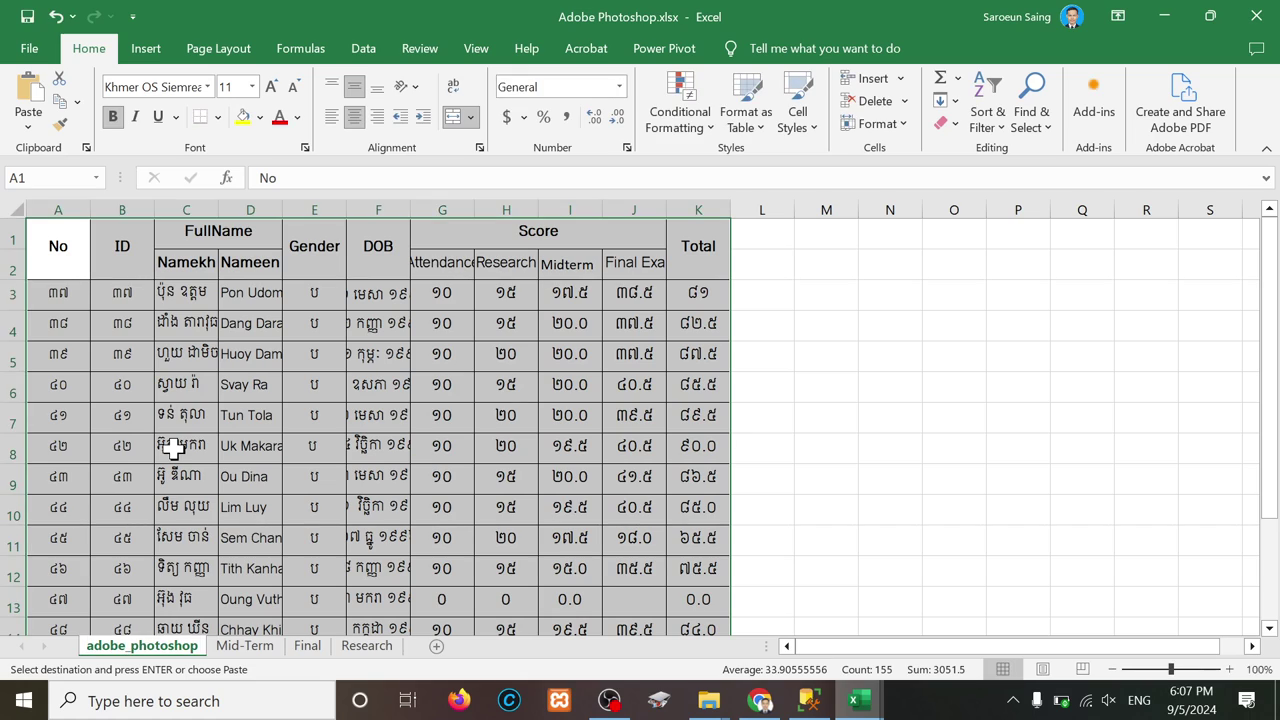
Step: Delete the Mid-Term, Final and Research sheets together from Adobe Photoshop.xlsx
{"action": "left_click", "coordinate": [259, 650]}
{"action": "left_click", "coordinate": [318, 645], "text": "ctrl"}
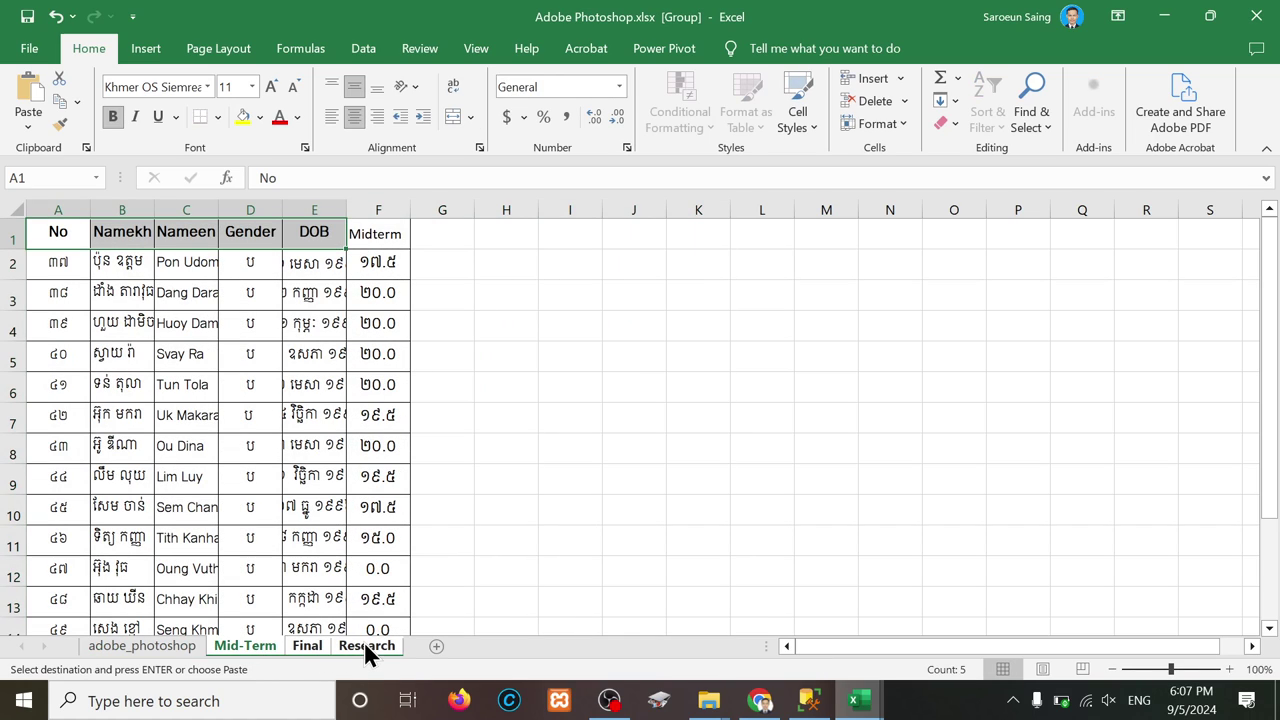
{"action": "left_click", "coordinate": [364, 645], "text": "ctrl"}
{"action": "right_click", "coordinate": [364, 645]}
{"action": "left_click", "coordinate": [427, 401]}
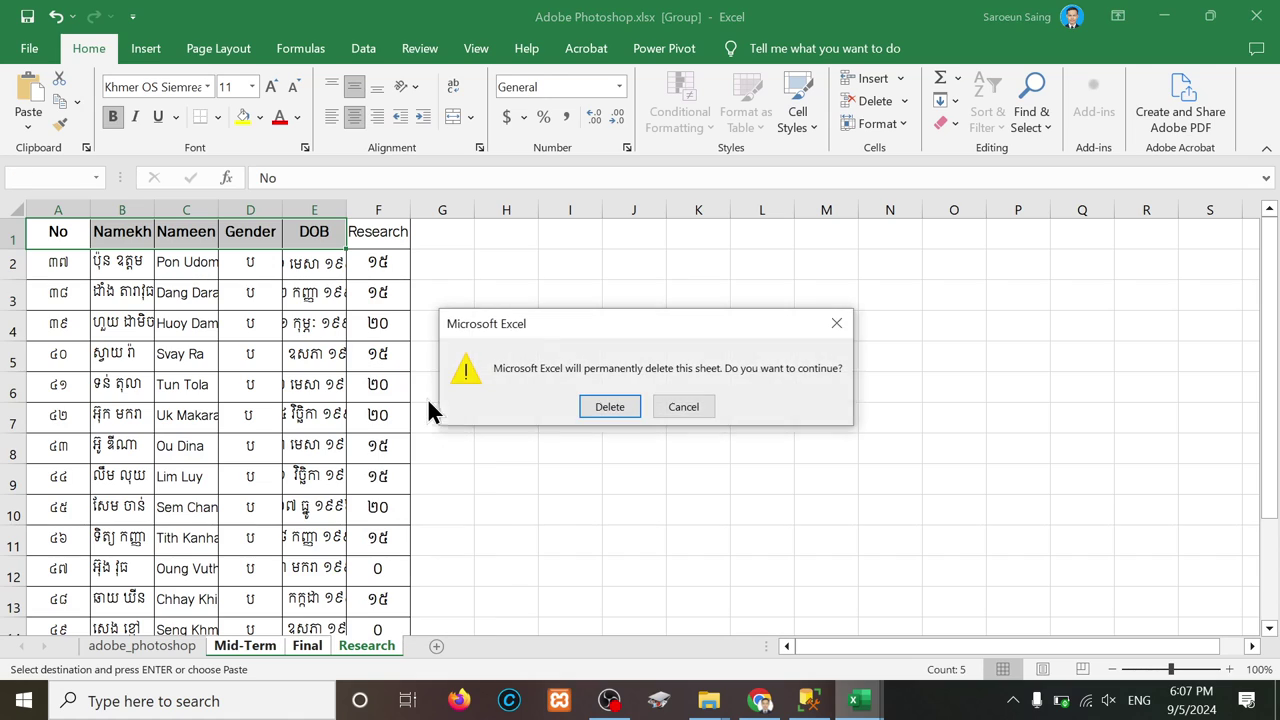
{"action": "left_click", "coordinate": [622, 405]}
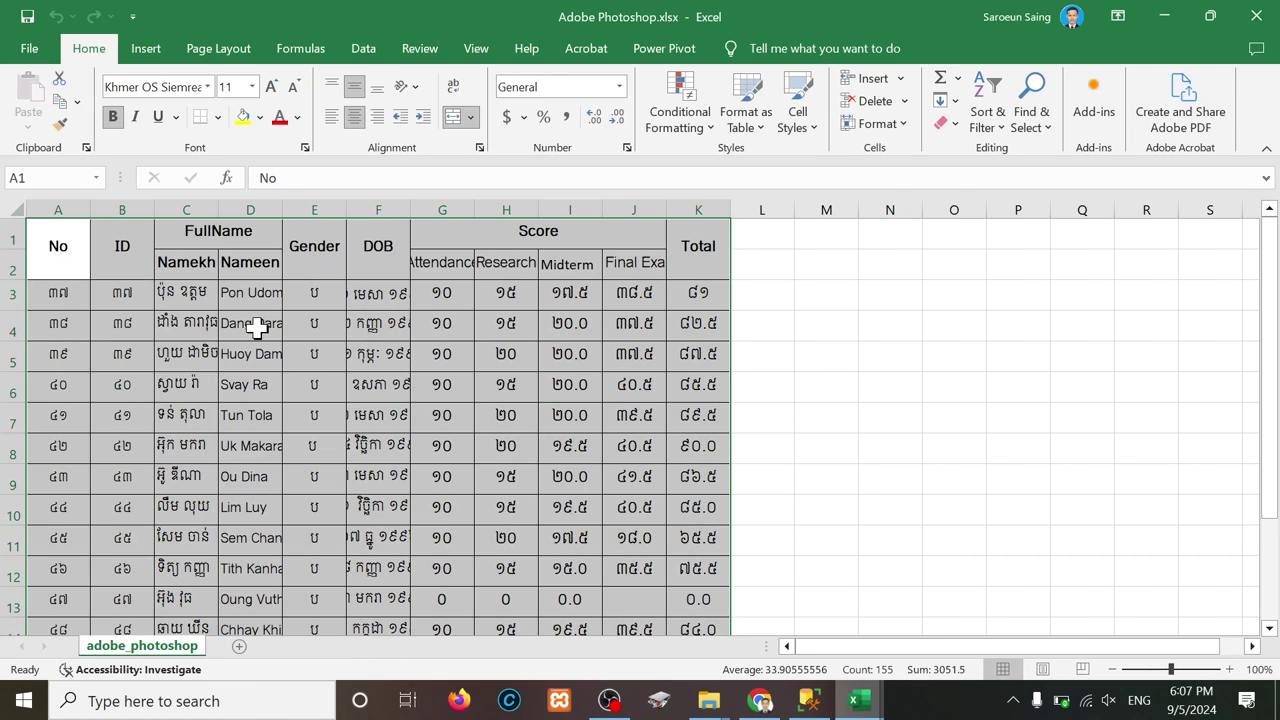
Step: Autofit the width of the score and Total columns, G to K
{"action": "left_click", "coordinate": [255, 324]}
{"action": "left_click_drag", "start_coordinate": [455, 210], "coordinate": [716, 232]}
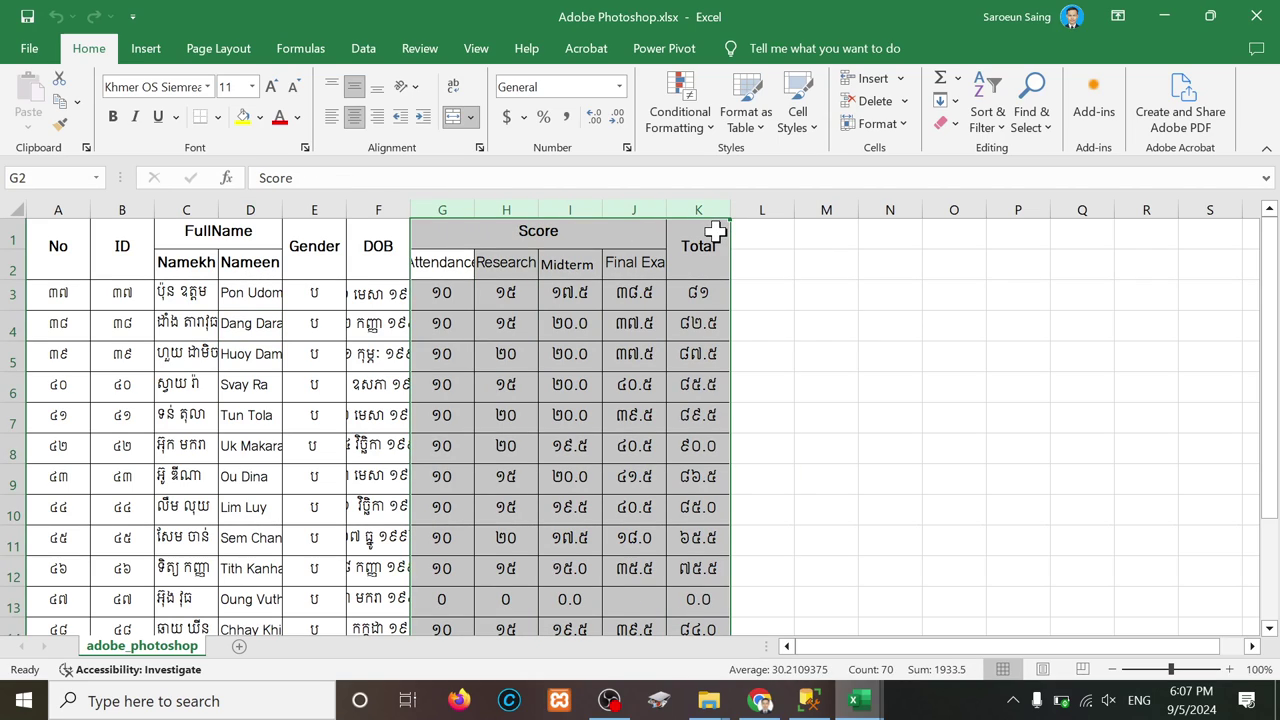
{"action": "double_click", "coordinate": [666, 209]}
Step: Fill the two-row table header, from No to Total, with the lightest gold theme colour
{"action": "left_click", "coordinate": [313, 274]}
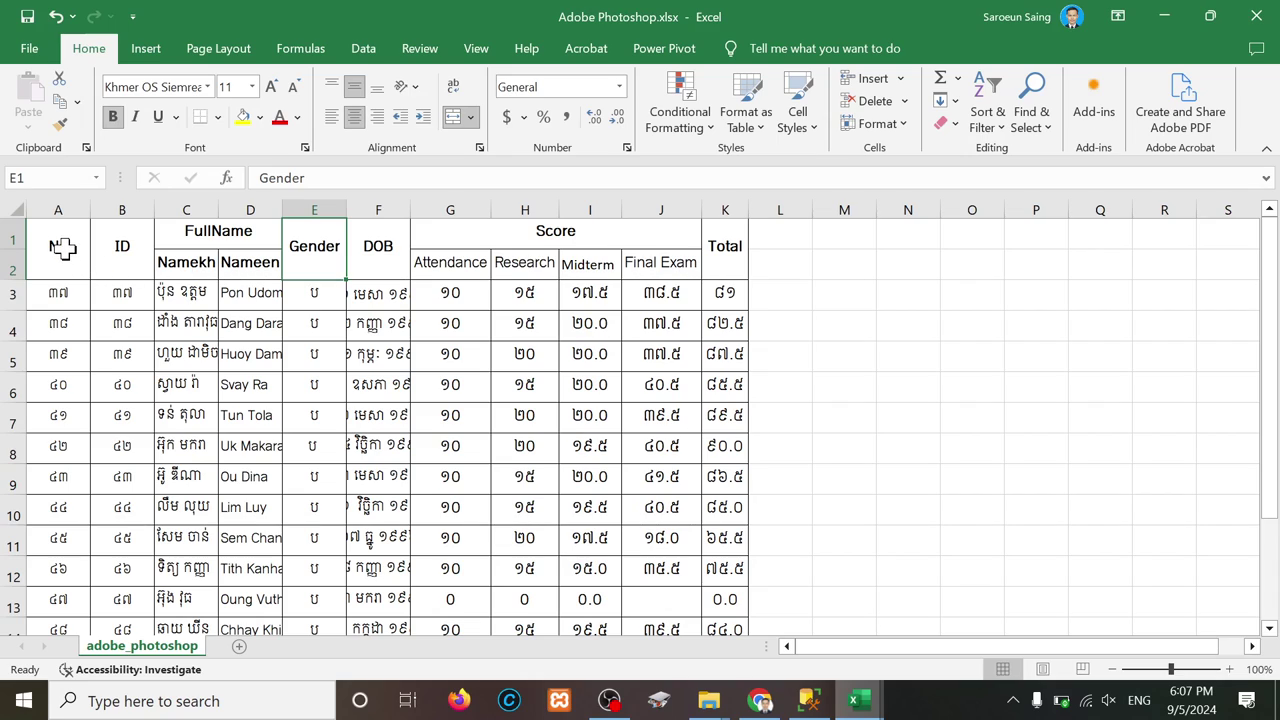
{"action": "left_click_drag", "start_coordinate": [62, 249], "coordinate": [708, 252]}
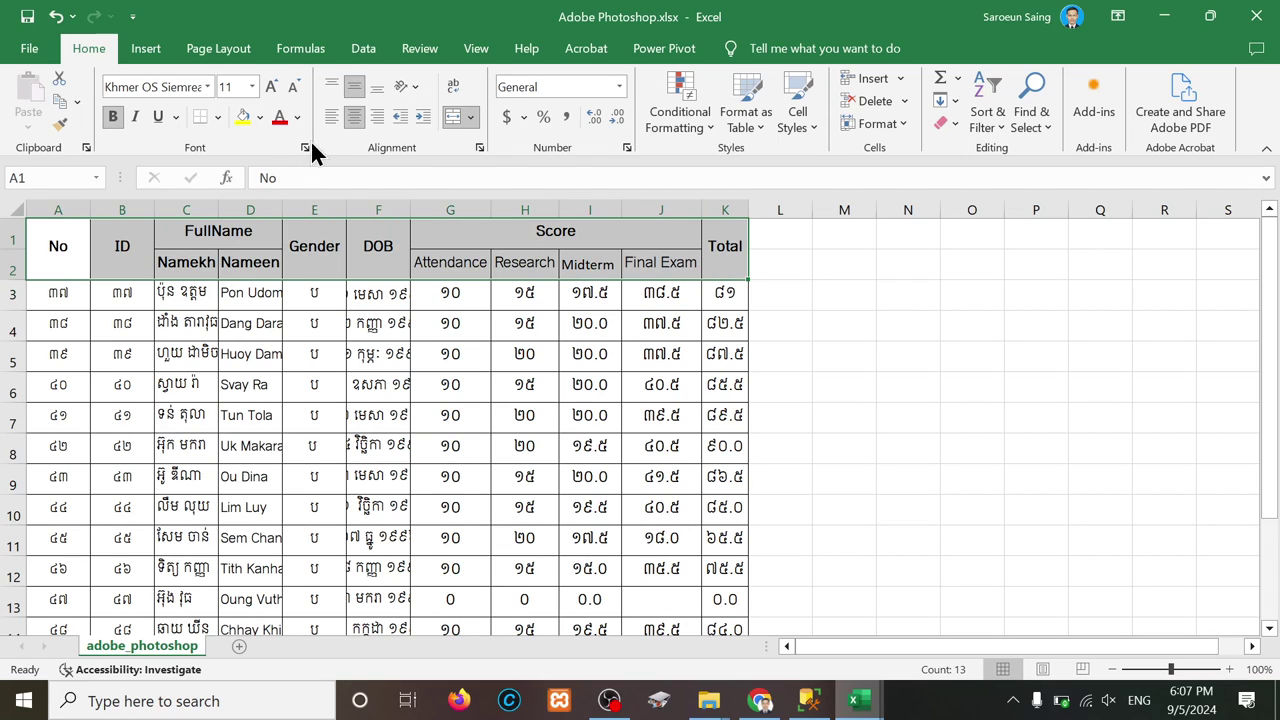
{"action": "left_click", "coordinate": [260, 115]}
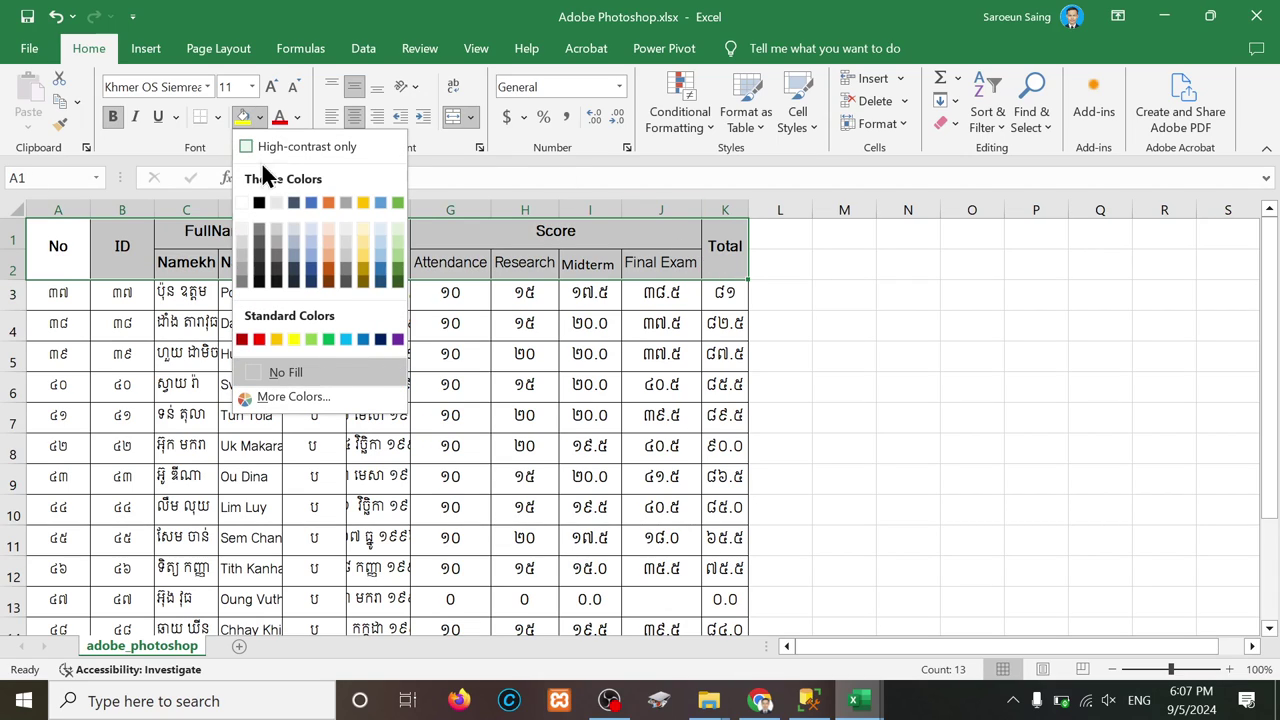
{"action": "left_click", "coordinate": [364, 228]}
{"action": "left_click", "coordinate": [545, 410]}
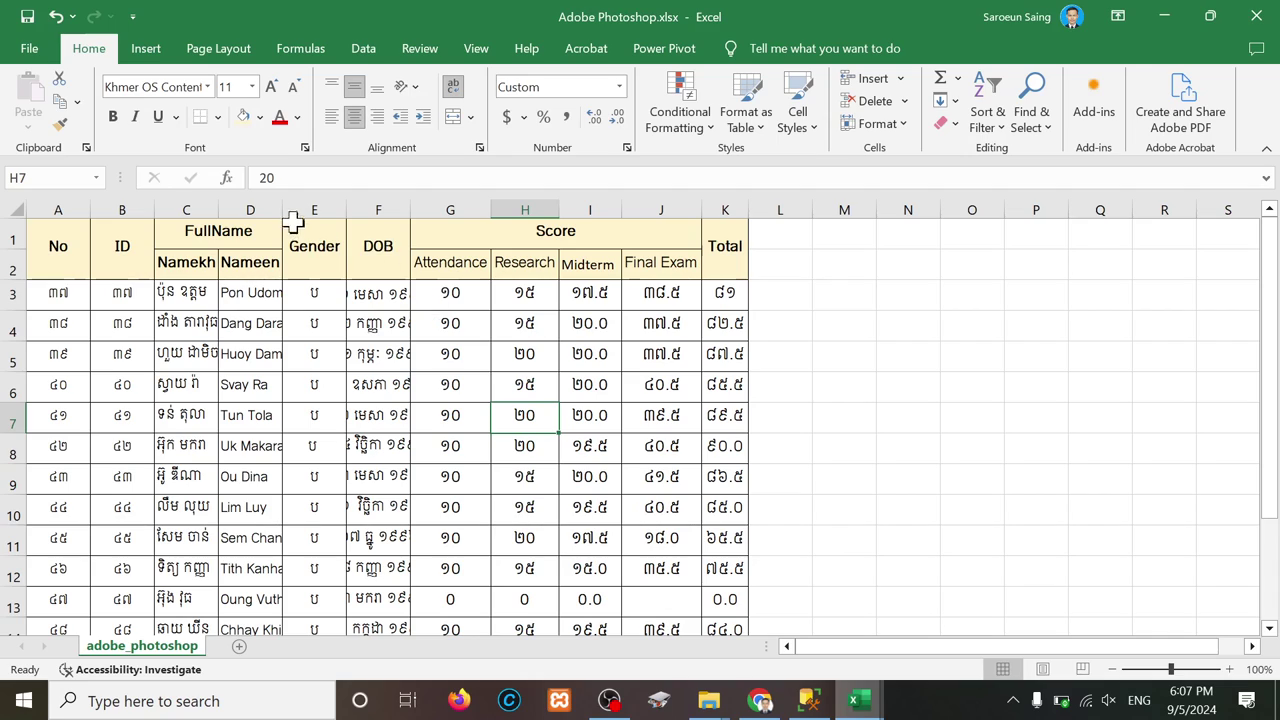
Step: Autofit the Nameen and DOB columns to their contents
{"action": "double_click", "coordinate": [285, 210]}
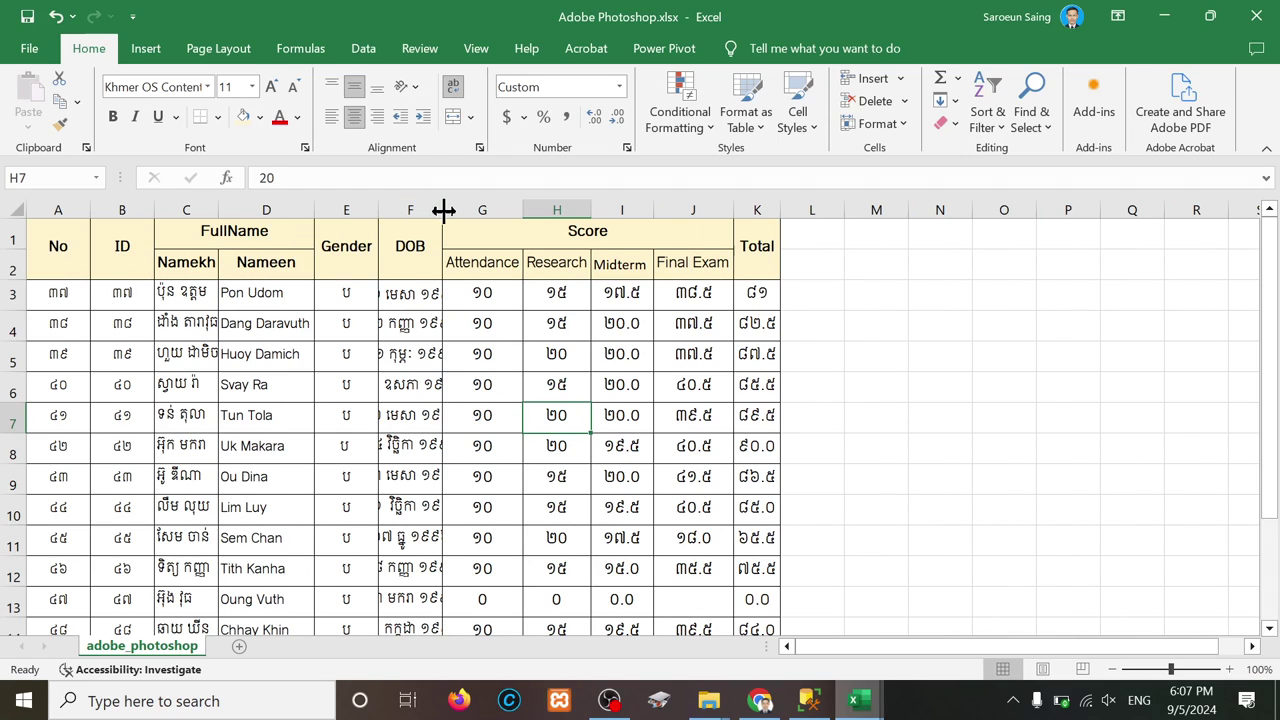
{"action": "left_click_drag", "start_coordinate": [444, 205], "coordinate": [444, 205]}
{"action": "double_click", "coordinate": [444, 205]}
{"action": "left_click", "coordinate": [583, 448]}
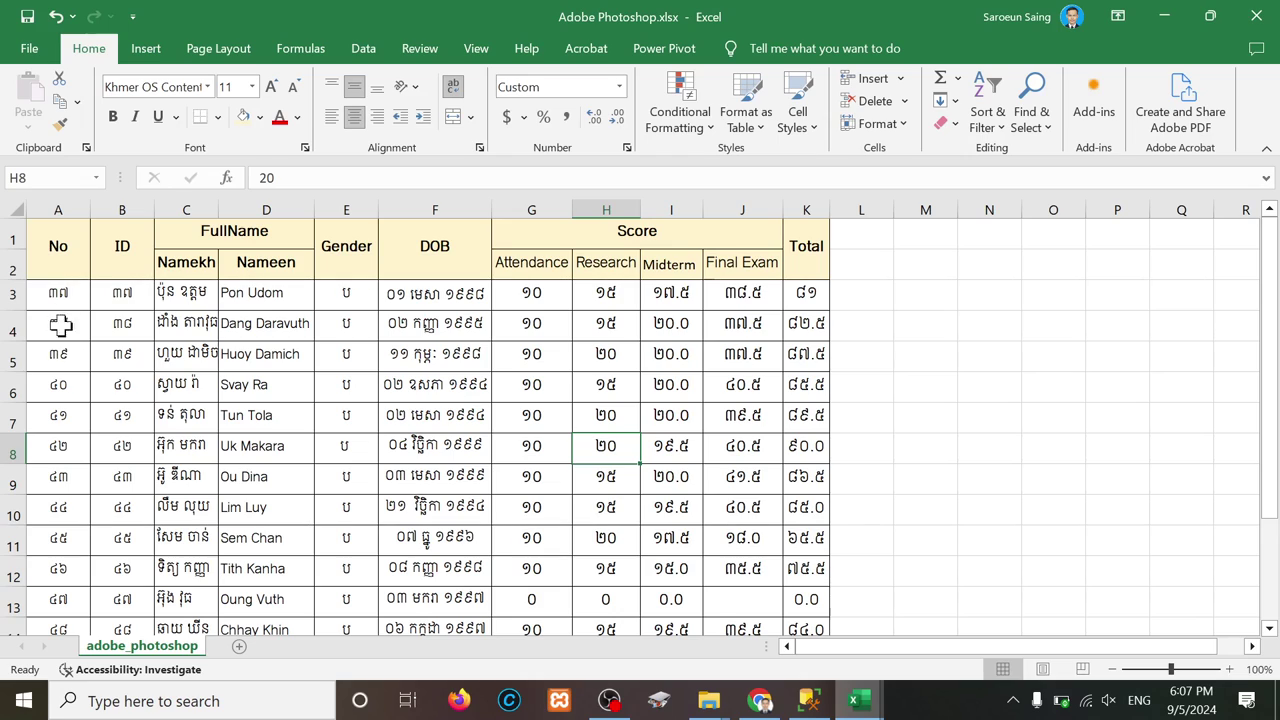
Step: Delete the ID column from the table and widen the Namekh column slightly to fit its names
{"action": "left_click", "coordinate": [114, 208]}
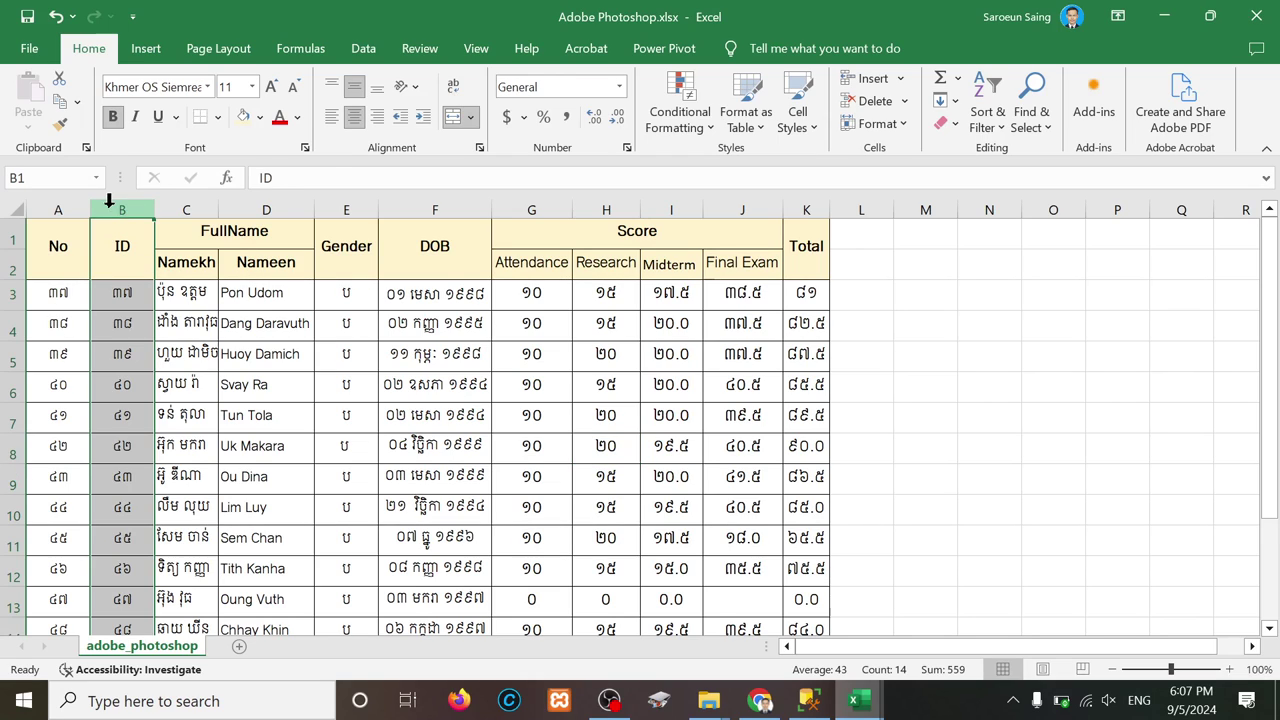
{"action": "right_click", "coordinate": [114, 208]}
{"action": "left_click", "coordinate": [157, 406]}
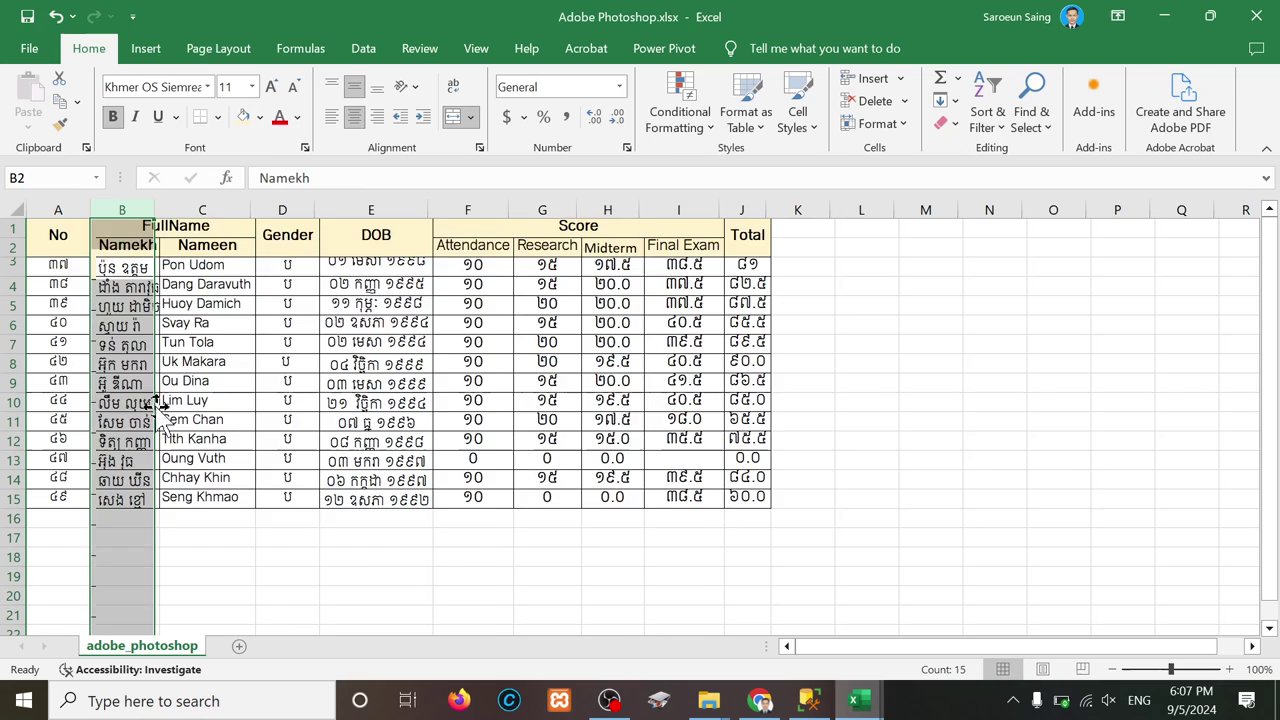
{"action": "left_click_drag", "start_coordinate": [159, 213], "coordinate": [164, 214]}
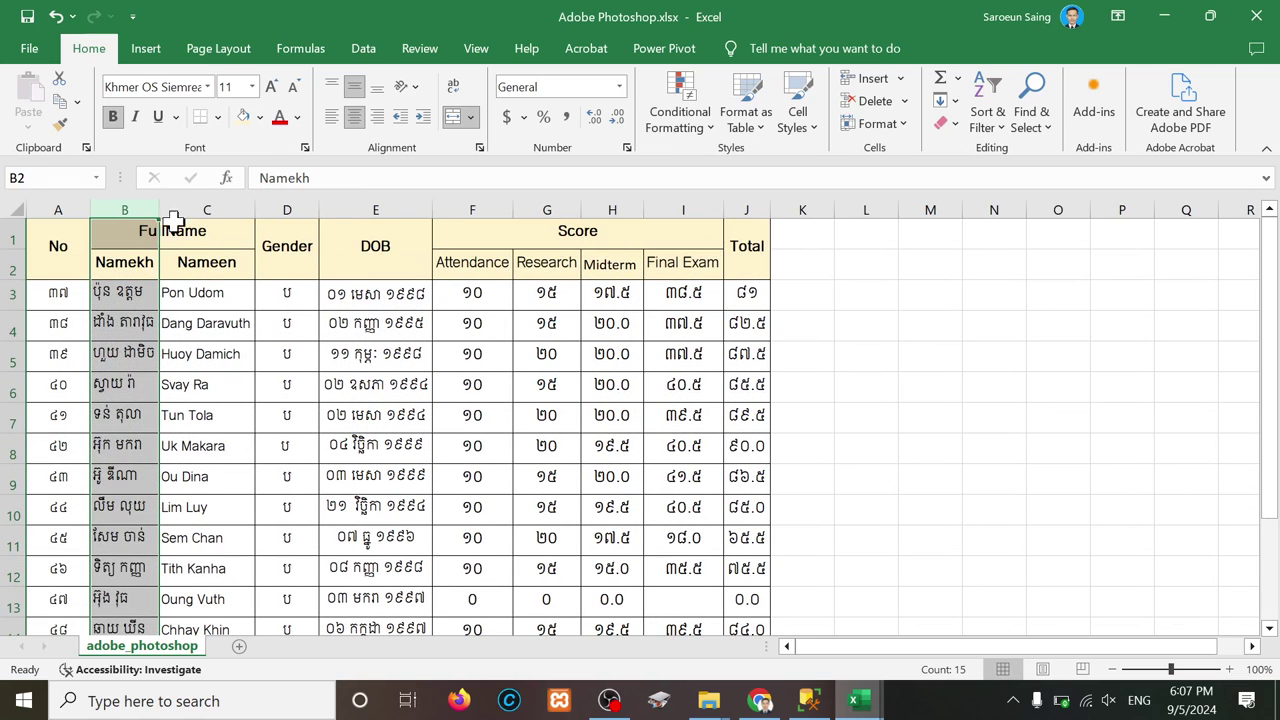
Step: Examine the Total formula in the first student's row and the four score cells it adds up
{"action": "left_click", "coordinate": [748, 297]}
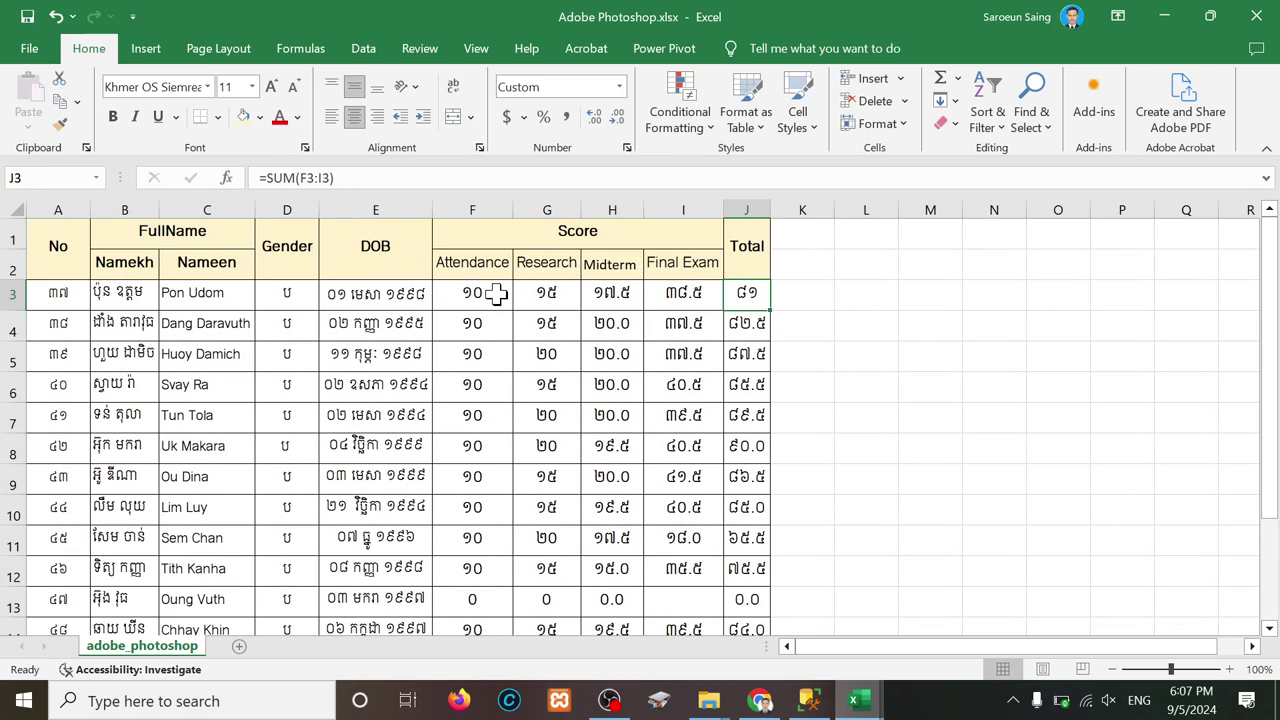
{"action": "left_click_drag", "start_coordinate": [473, 292], "coordinate": [652, 292]}
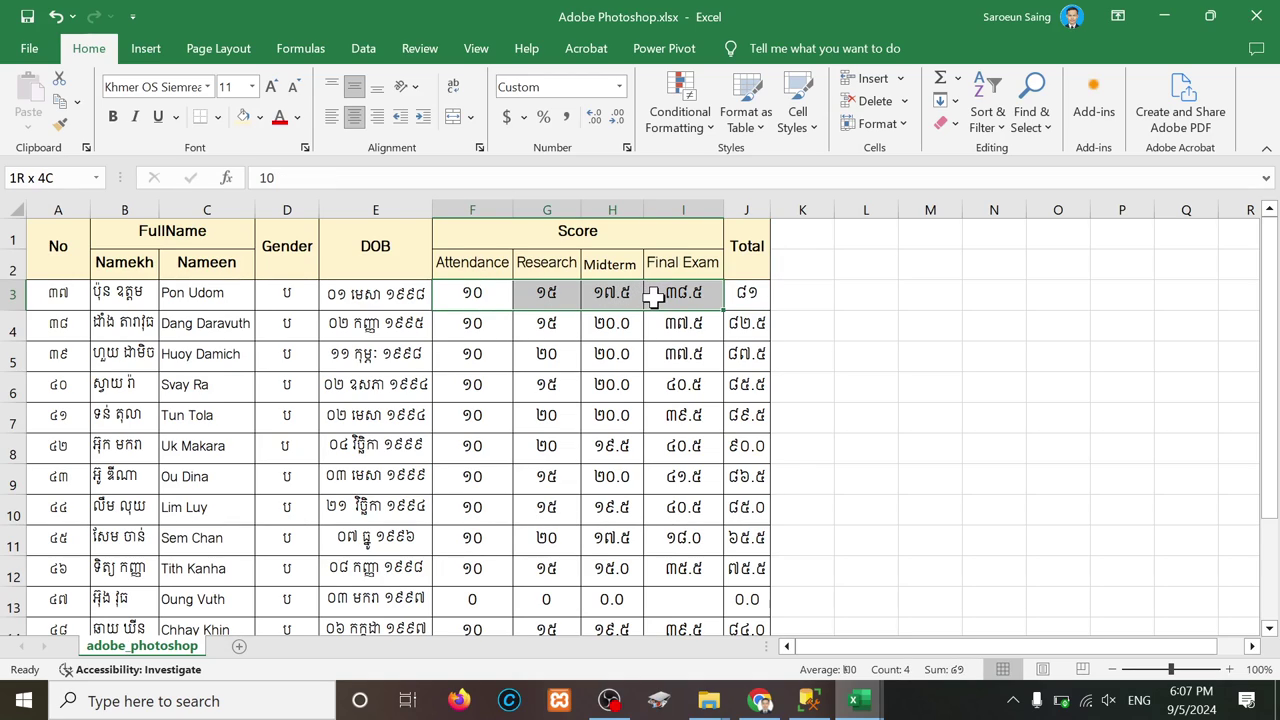
{"action": "left_click_drag", "start_coordinate": [652, 292], "coordinate": [652, 292]}
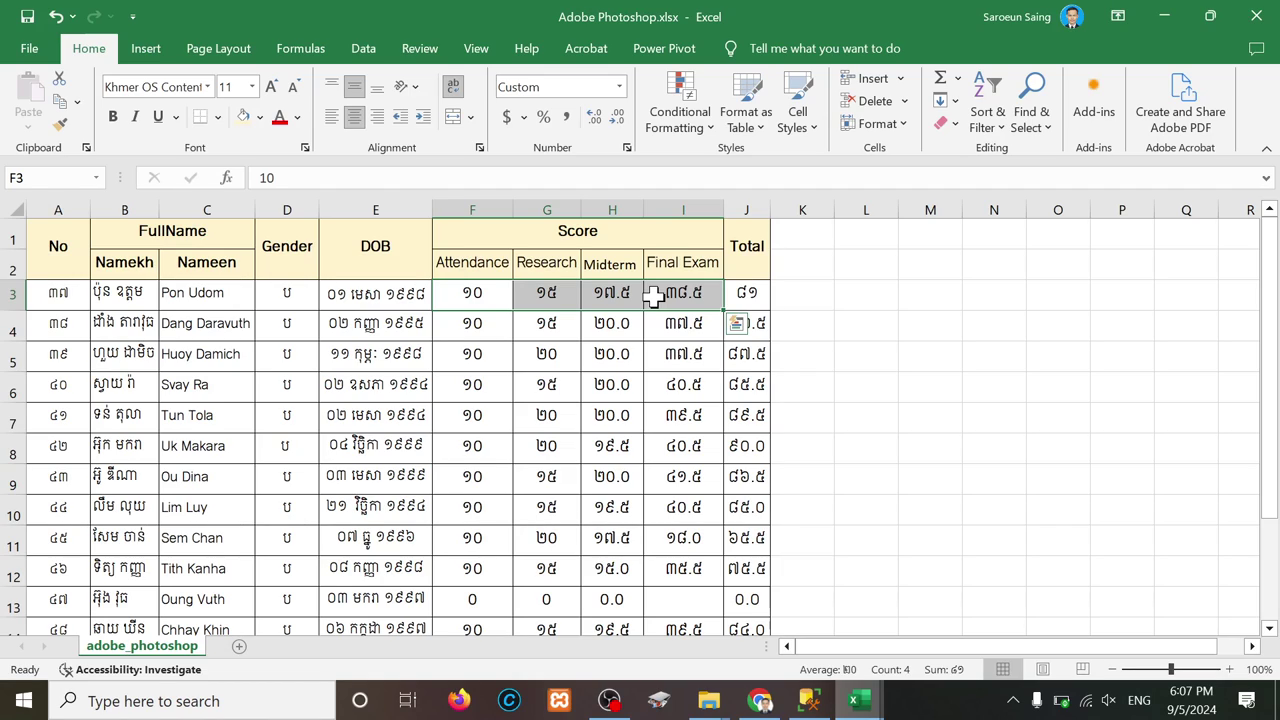
{"action": "left_click", "coordinate": [436, 441]}
{"action": "left_click", "coordinate": [313, 420]}
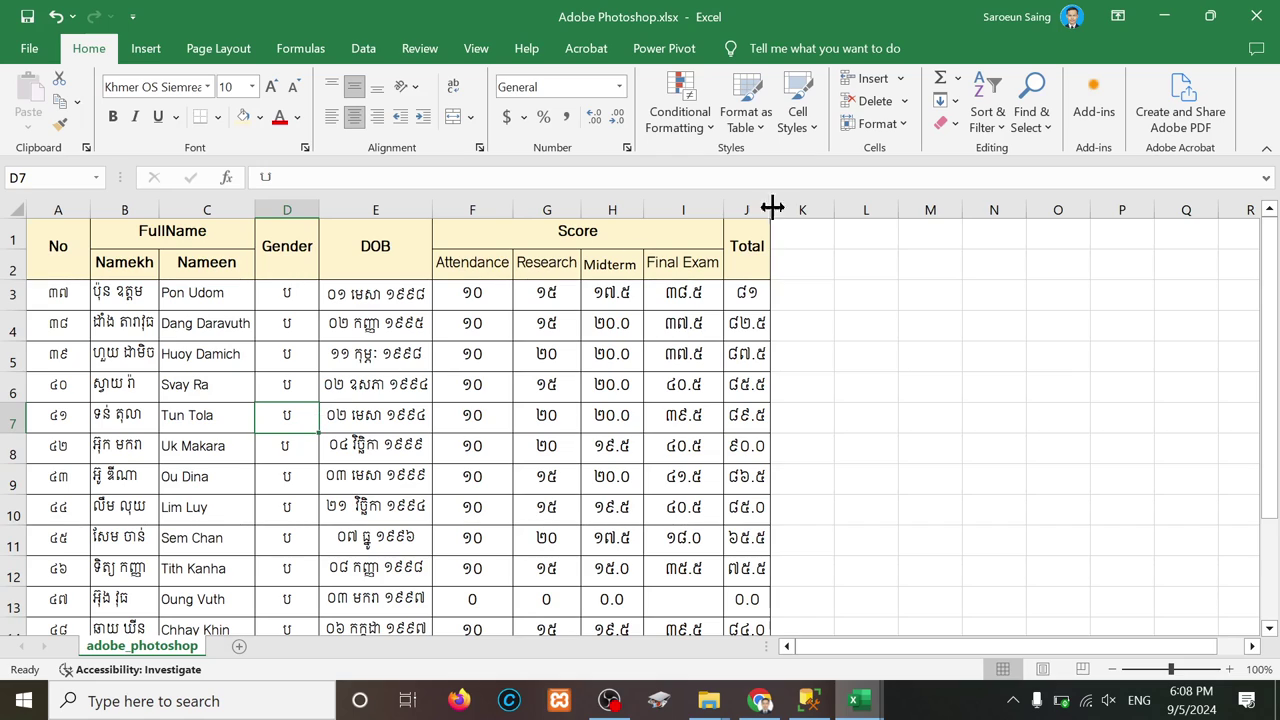
Step: Minimise the workbook, go back to the Example folder inside DMBS Task and open attendance.xlsx
{"action": "left_click", "coordinate": [1164, 16]}
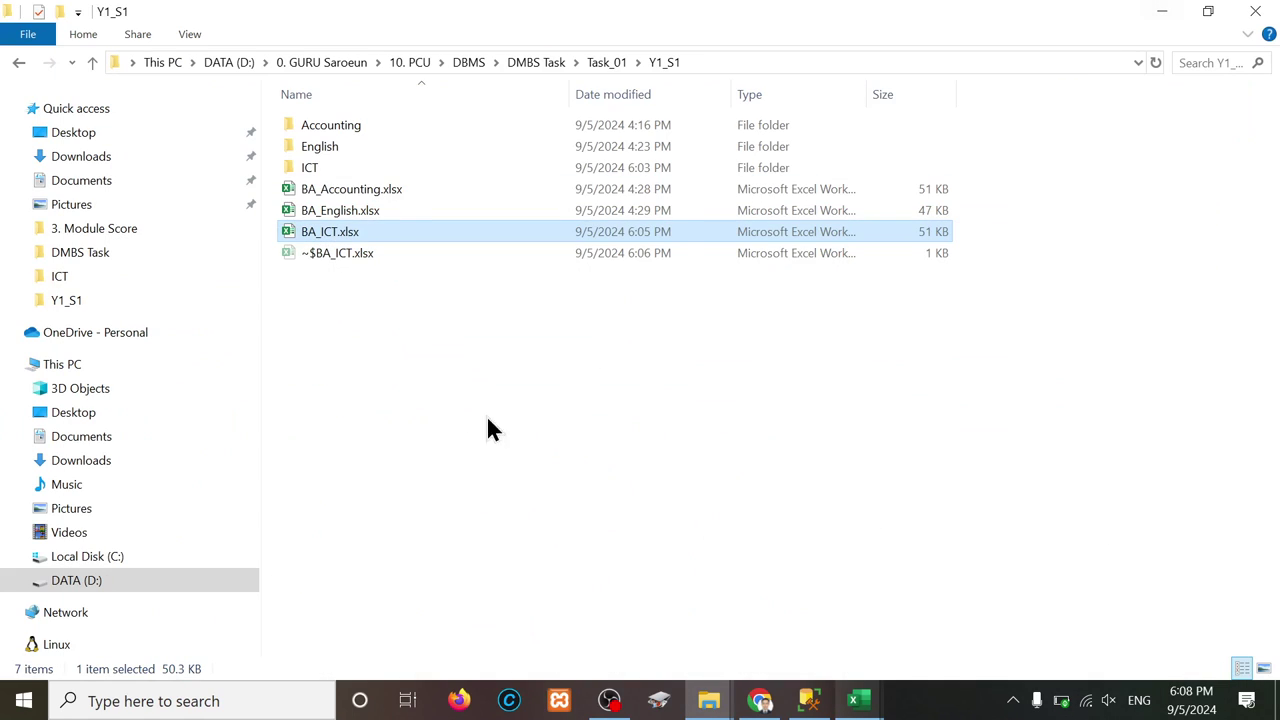
{"action": "left_click", "coordinate": [357, 388]}
{"action": "left_click", "coordinate": [598, 66]}
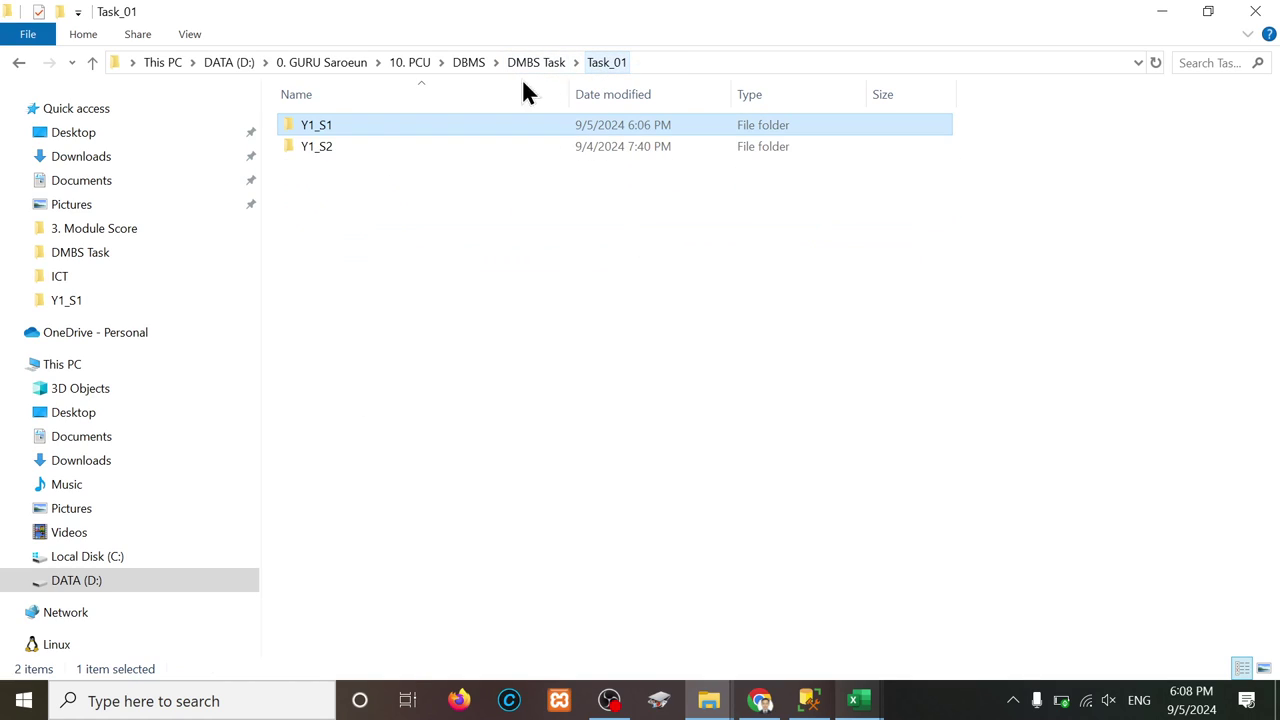
{"action": "left_click", "coordinate": [533, 63]}
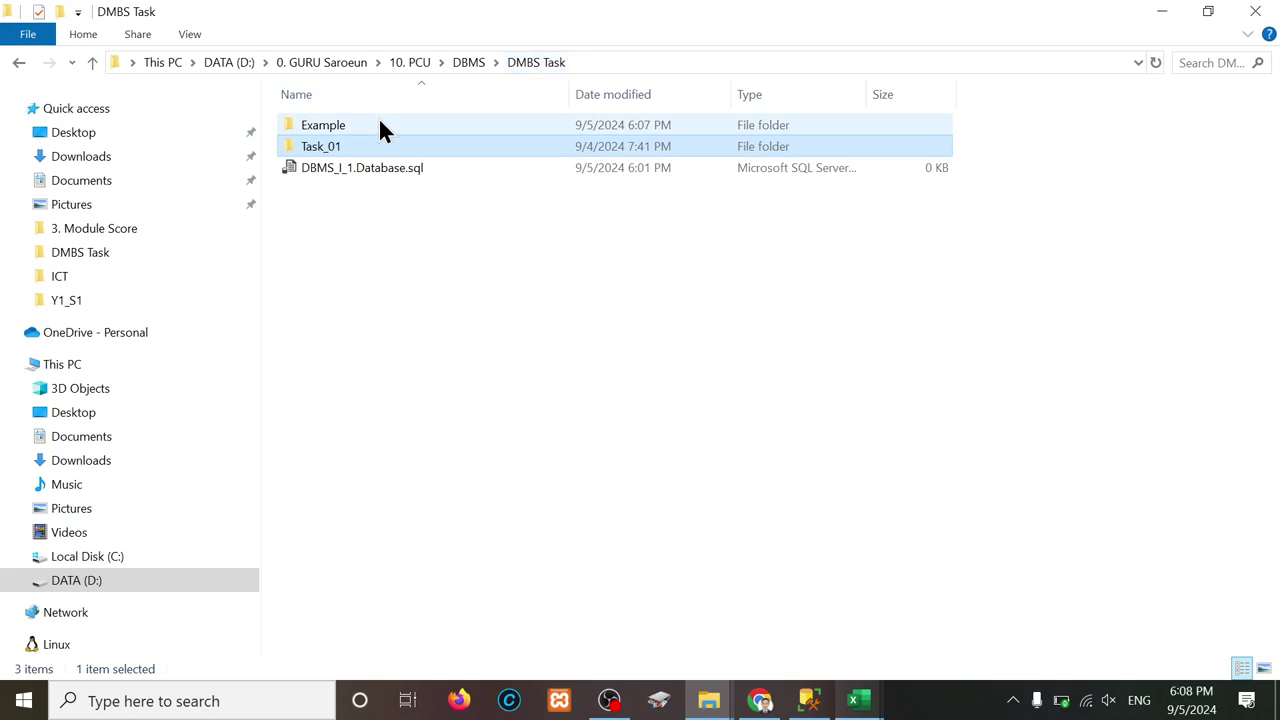
{"action": "double_click", "coordinate": [338, 124]}
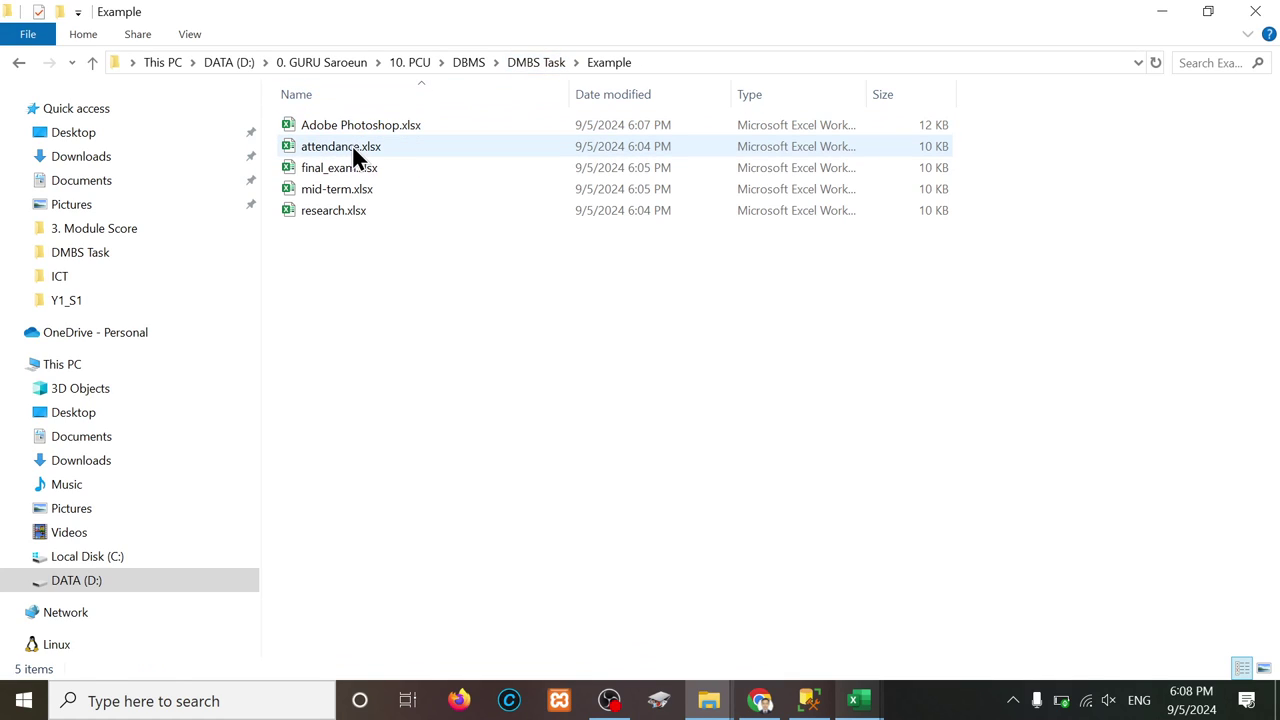
{"action": "left_click", "coordinate": [352, 149]}
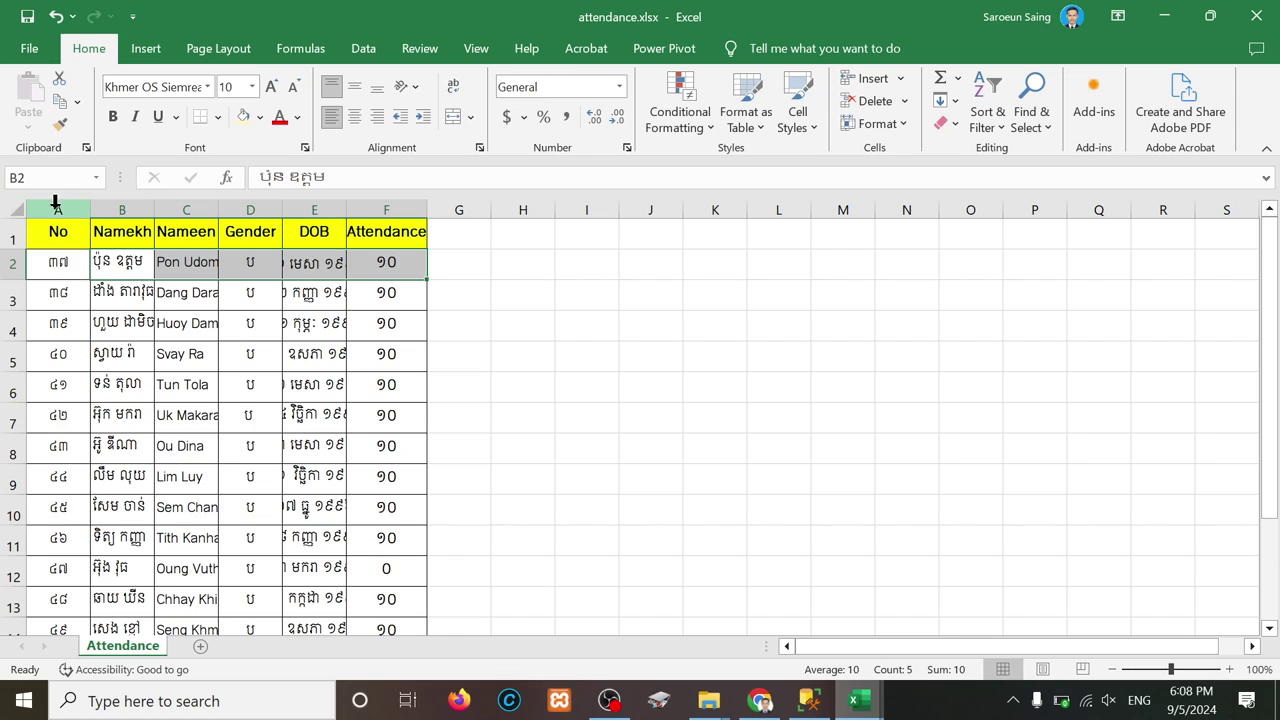
Step: Autofit columns A to F of the Attendance sheet to their contents
{"action": "left_click_drag", "start_coordinate": [58, 210], "coordinate": [389, 208]}
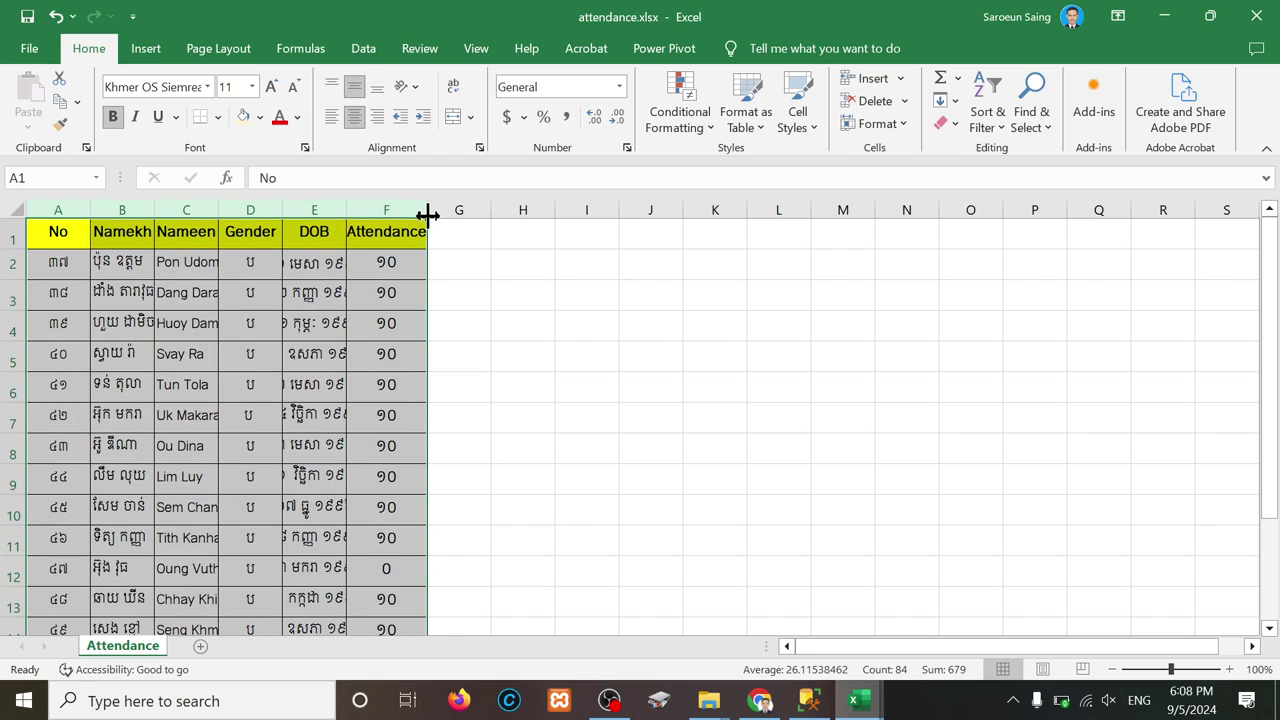
{"action": "double_click", "coordinate": [427, 210]}
{"action": "left_click", "coordinate": [431, 354]}
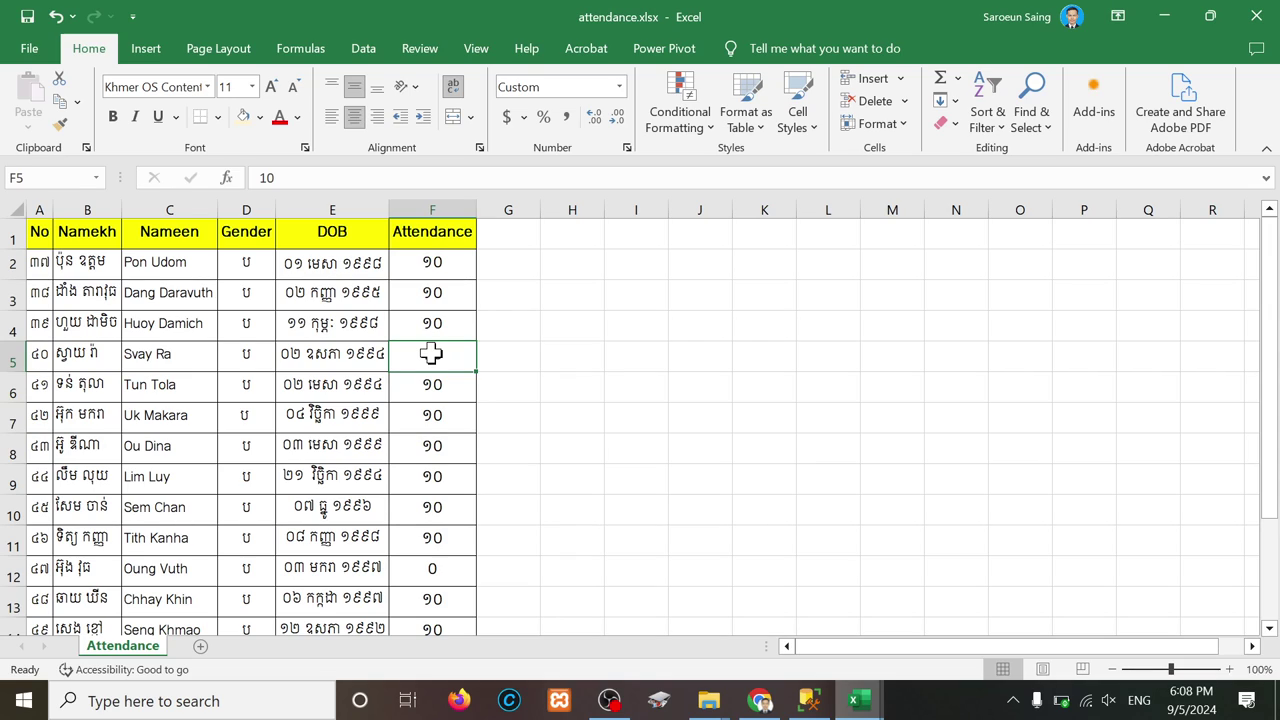
Step: Highlight the row 12 student's record from Namekh to Attendance, and close attendance.xlsx with its changes saved
{"action": "left_click_drag", "start_coordinate": [62, 570], "coordinate": [431, 573]}
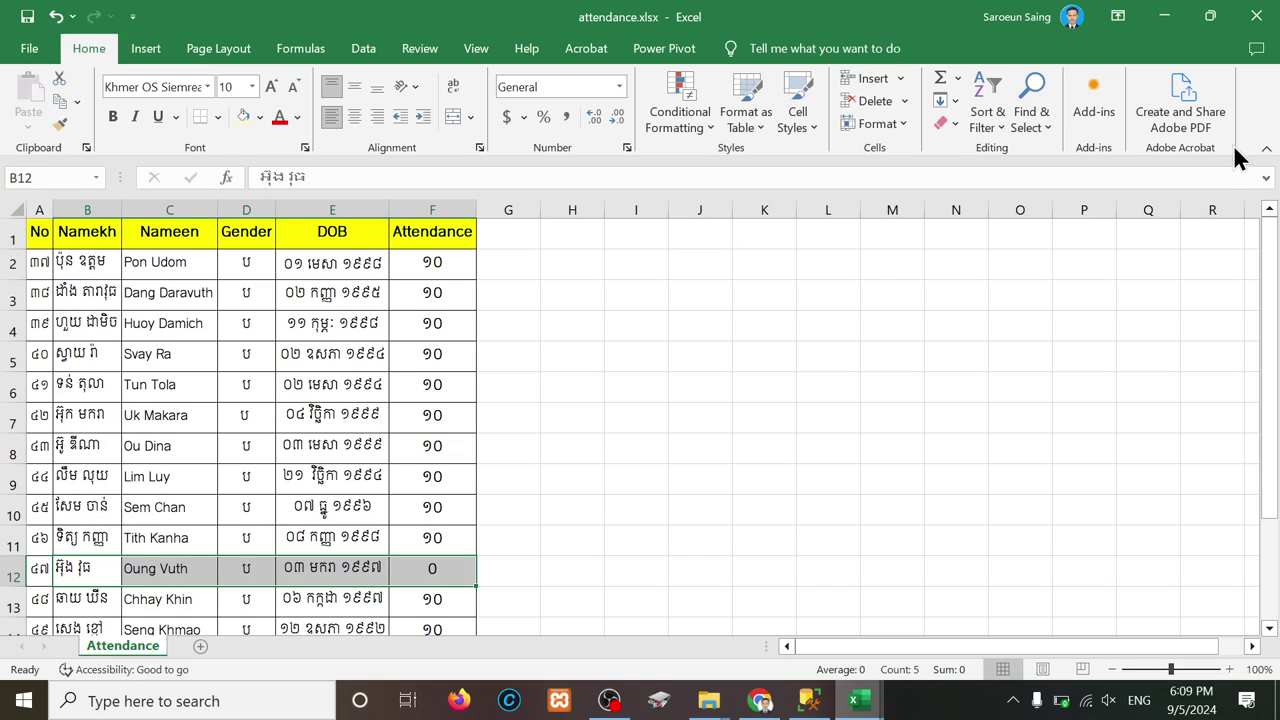
{"action": "left_click", "coordinate": [1246, 30]}
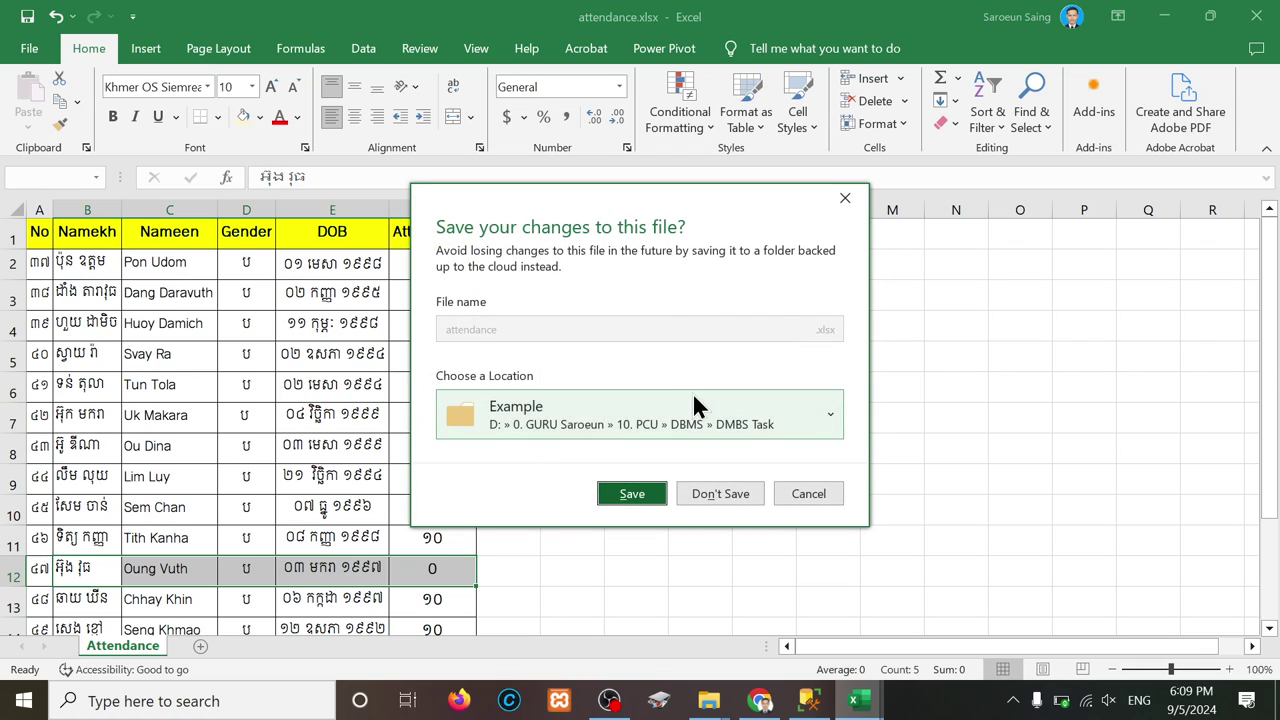
{"action": "left_click", "coordinate": [631, 494]}
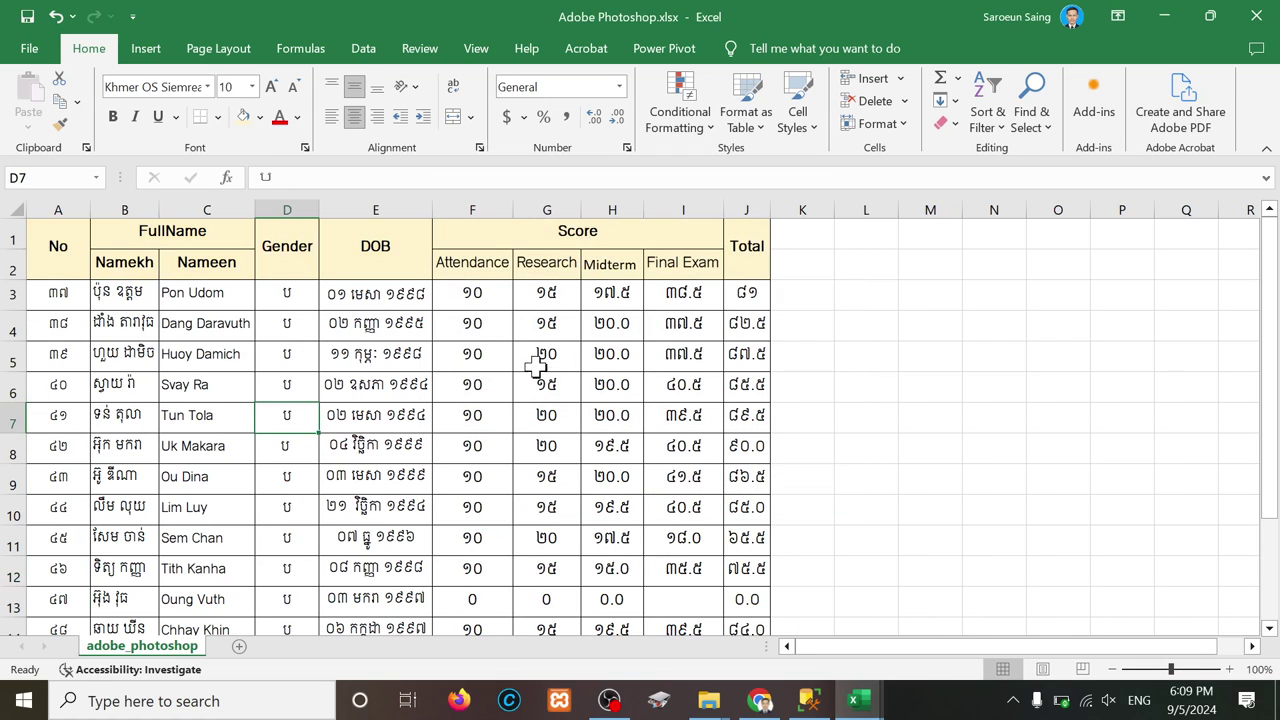
Step: Return to the Example folder in File Explorer and select research.xlsx
{"action": "mouse_move", "coordinate": [708, 700]}
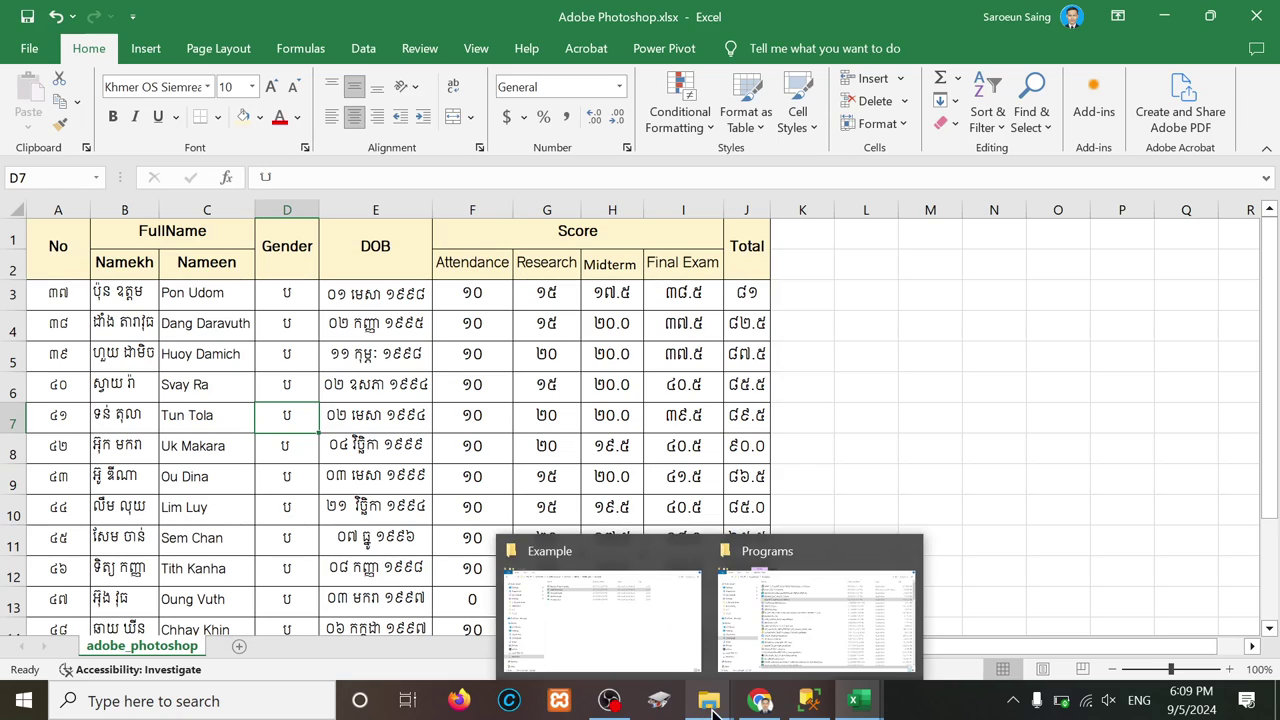
{"action": "left_click", "coordinate": [664, 622]}
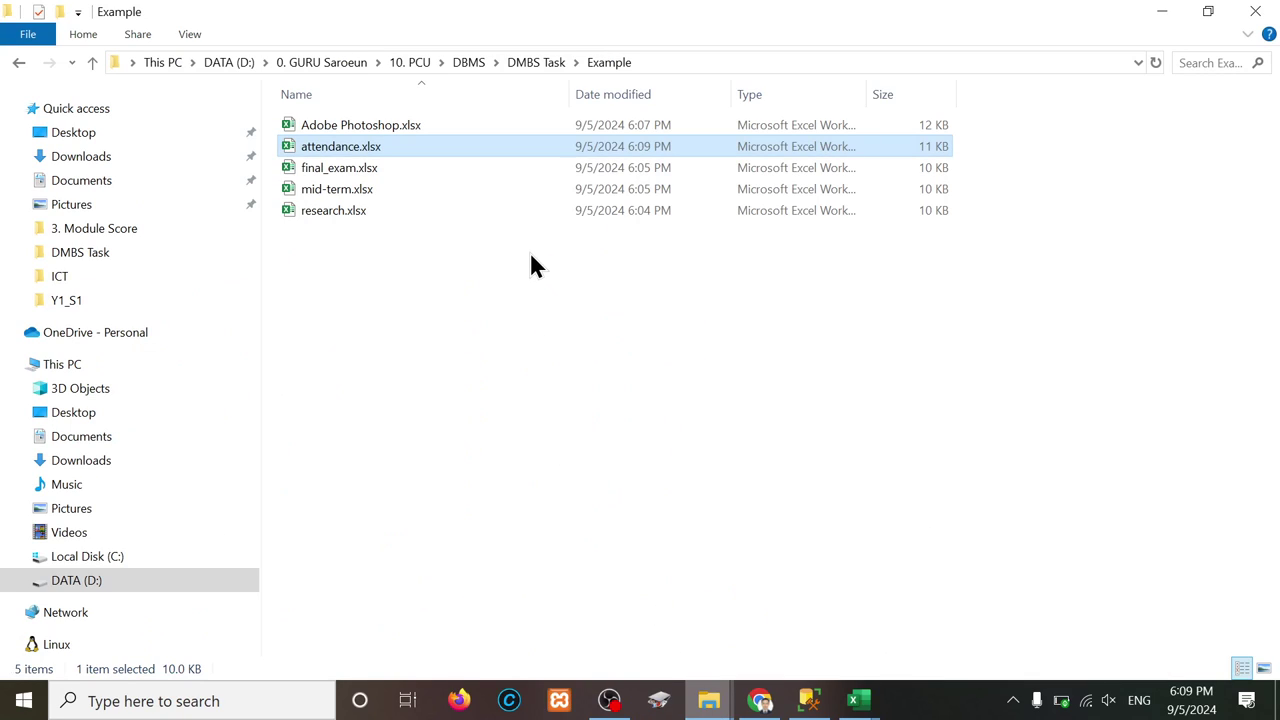
{"action": "left_click", "coordinate": [366, 216]}
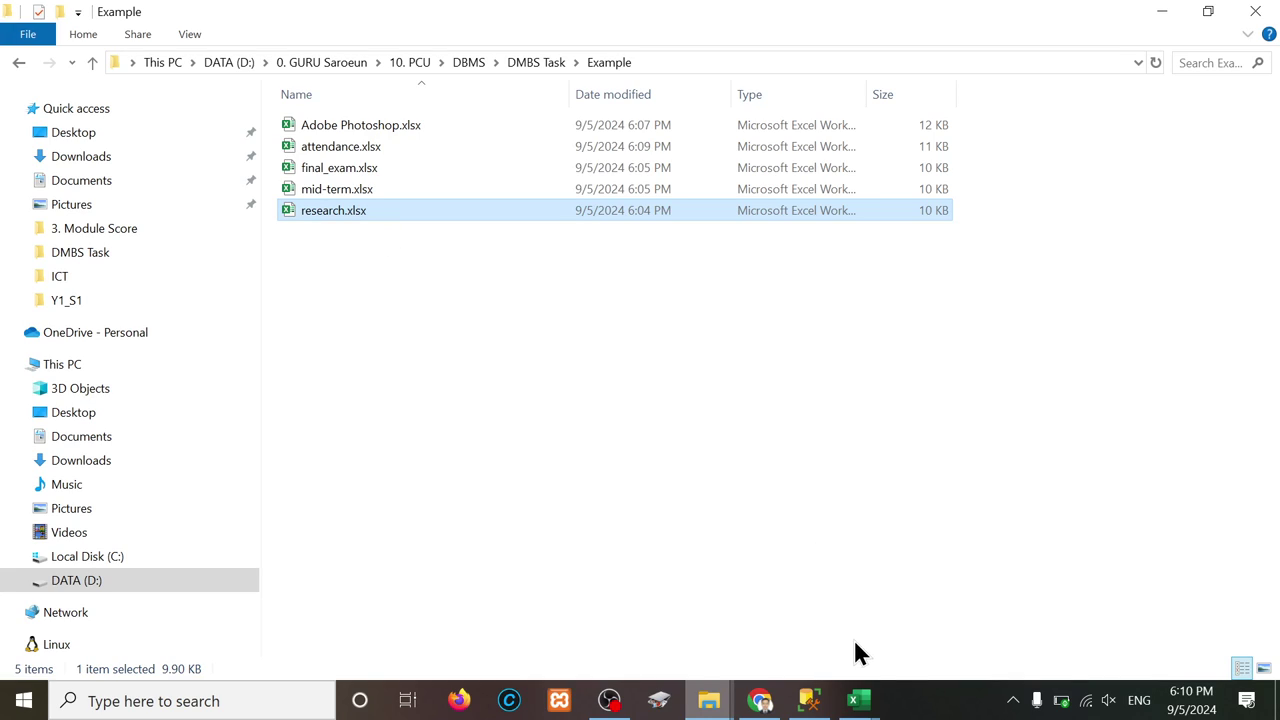
Step: Switch to Chrome, search Google for "data in dbms" in a new tab and look through the results
{"action": "left_click", "coordinate": [760, 700]}
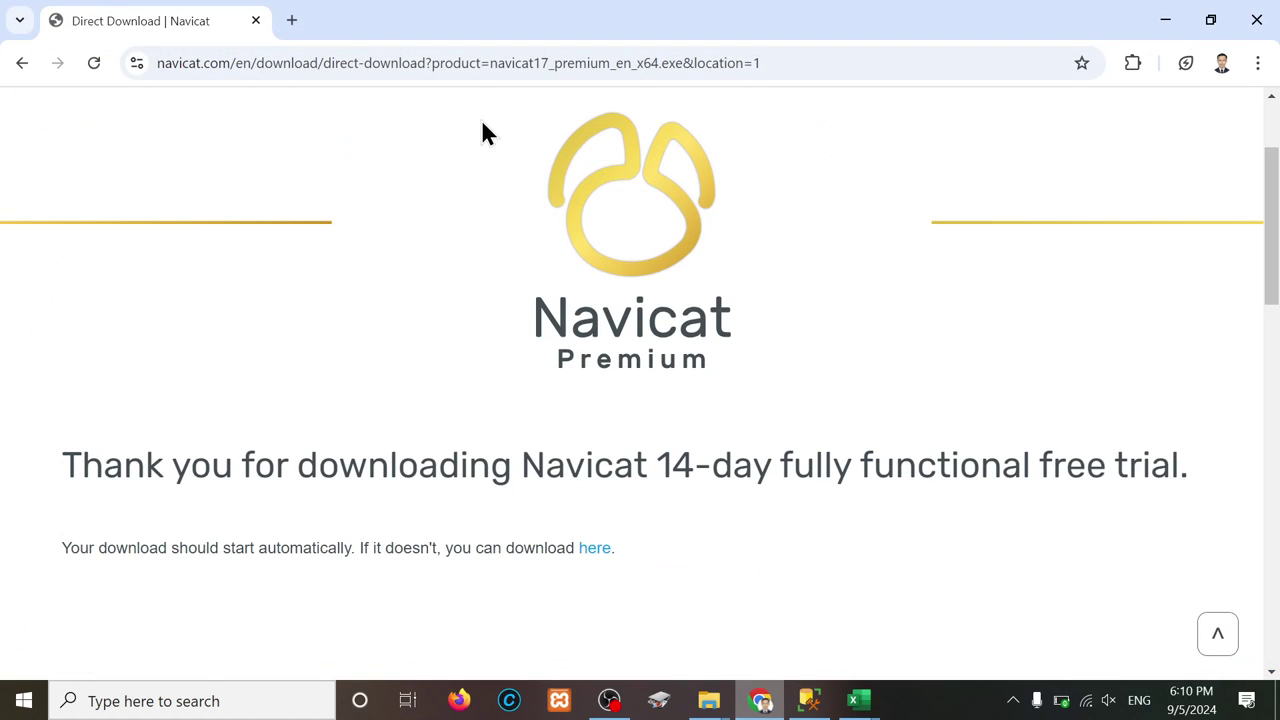
{"action": "left_click", "coordinate": [299, 22]}
{"action": "type", "text": "data"}
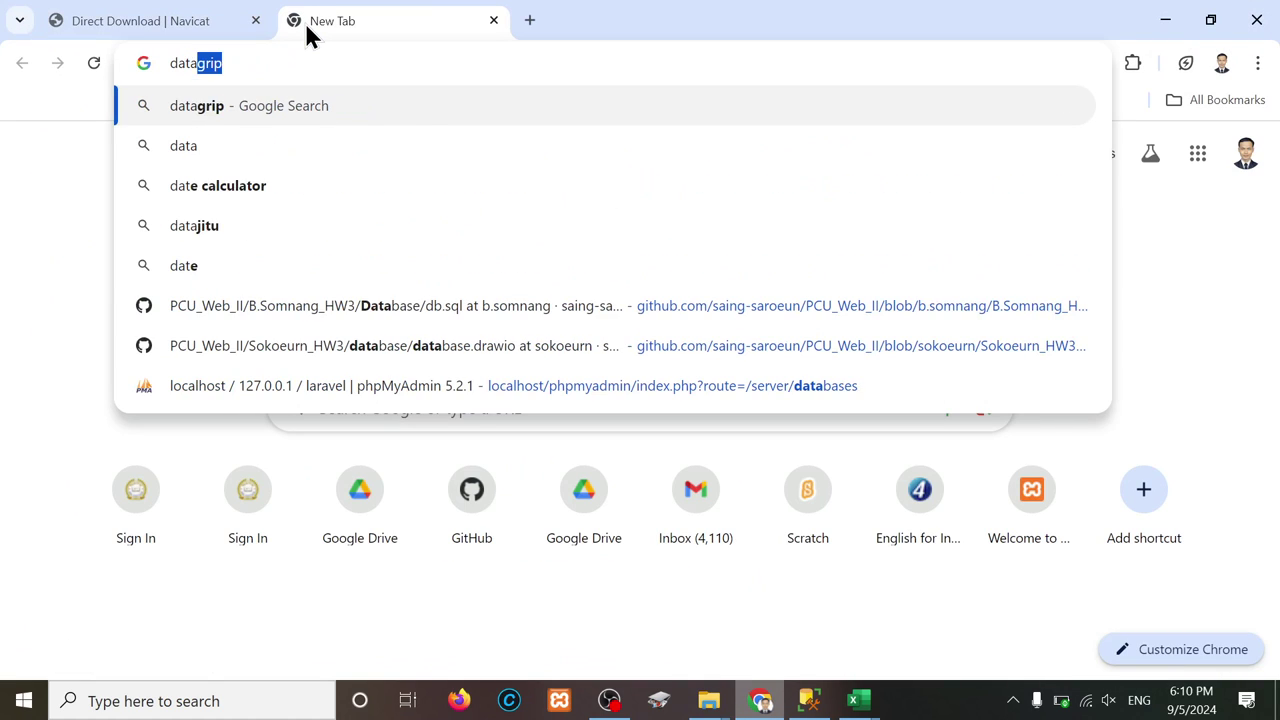
{"action": "type", "text": " in dbml"}
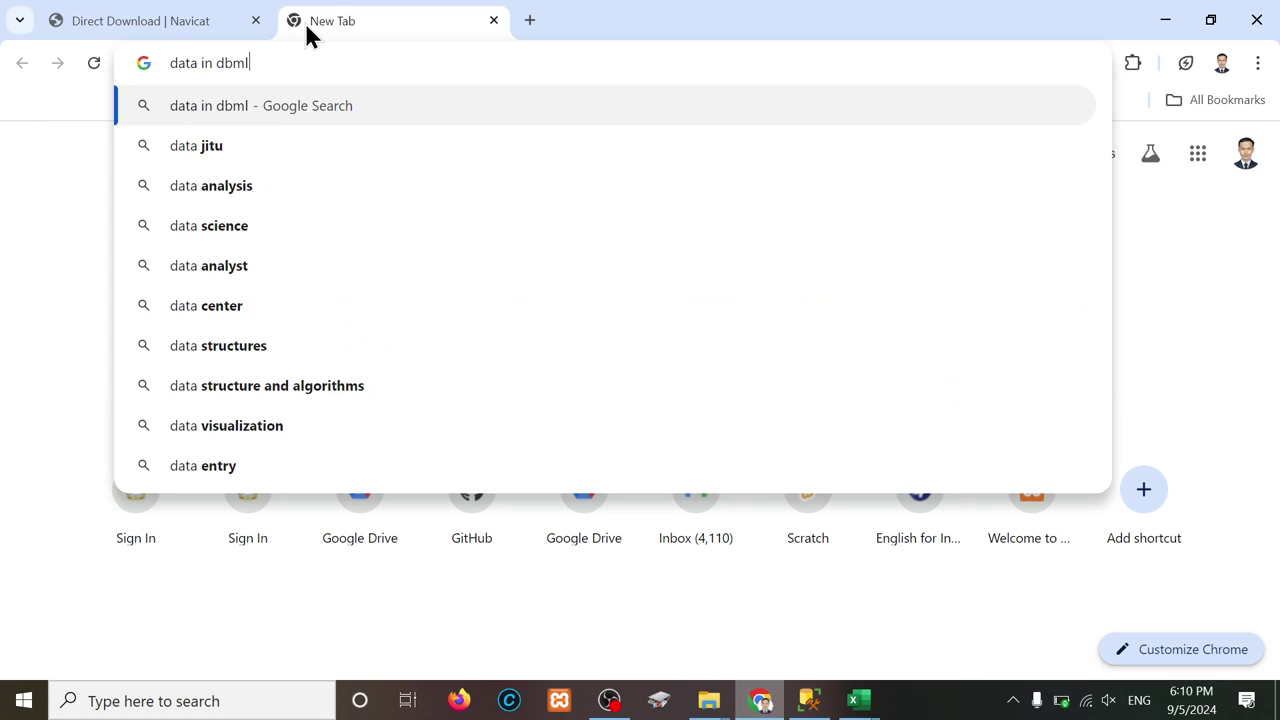
{"action": "key", "text": "BackSpace"}
{"action": "type", "text": "s"}
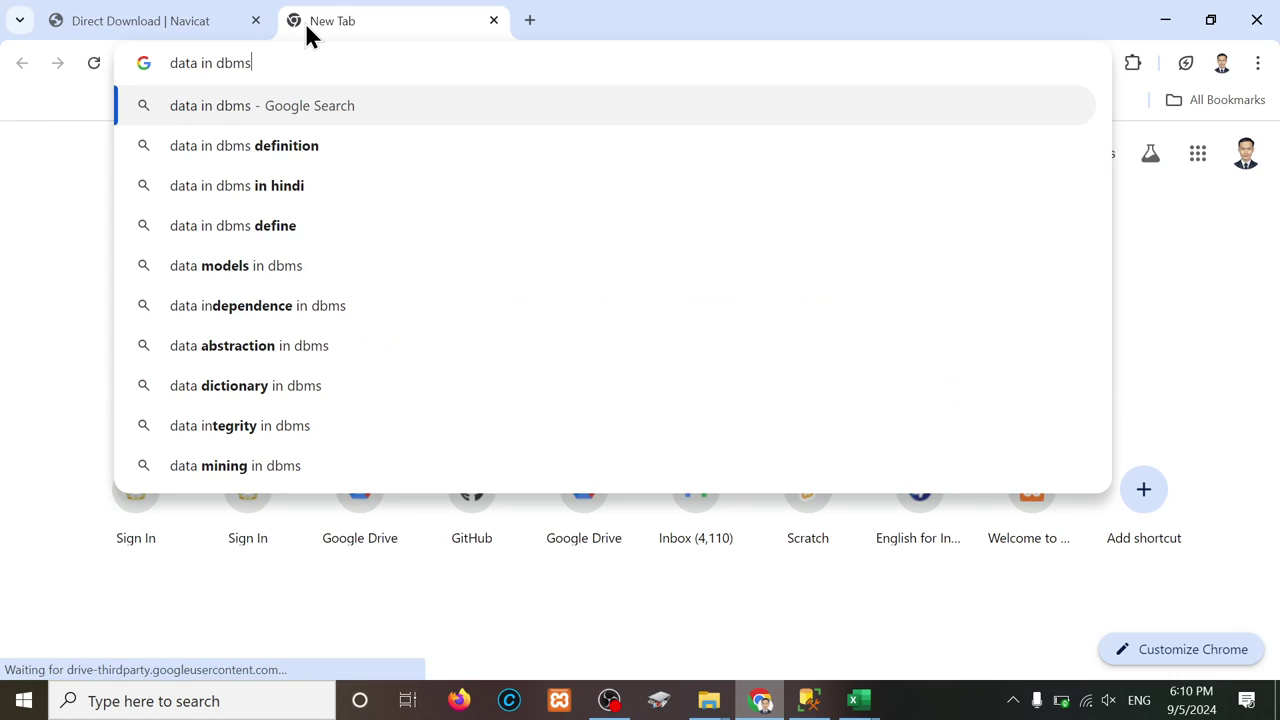
{"action": "key", "text": "Return"}
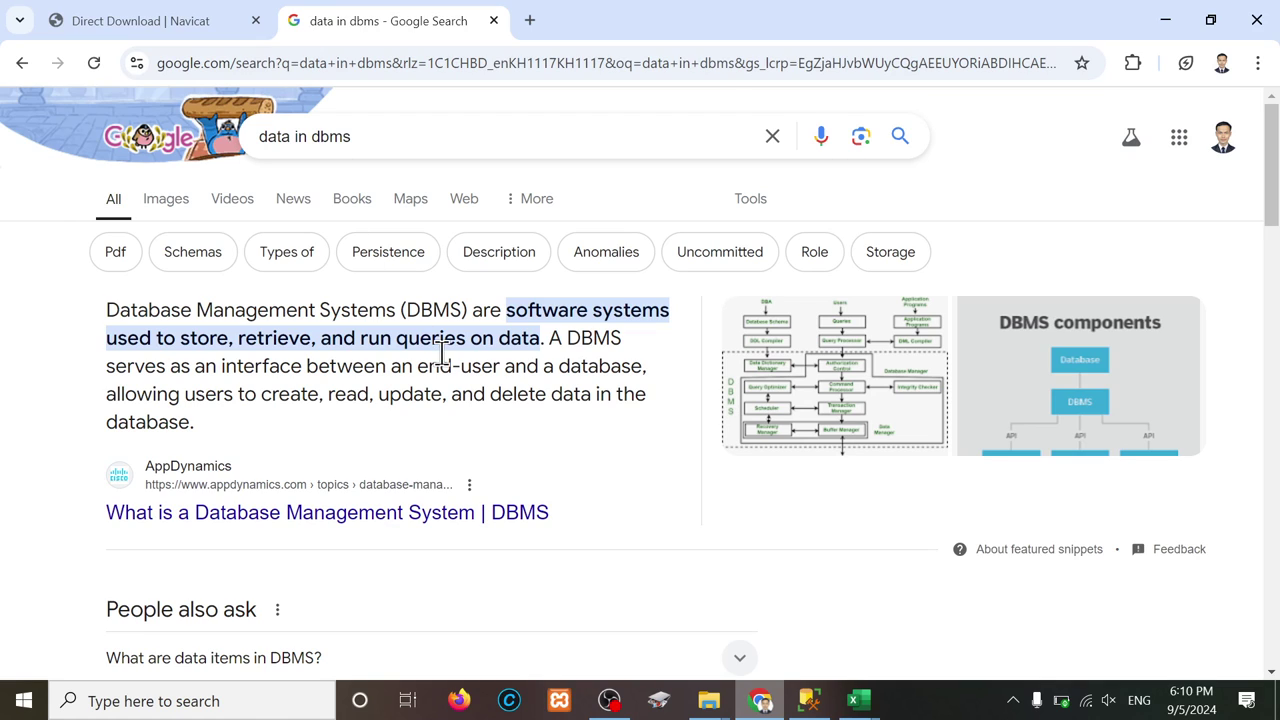
{"action": "scroll", "coordinate": [121, 340], "scroll_direction": "down", "scroll_amount": 3}
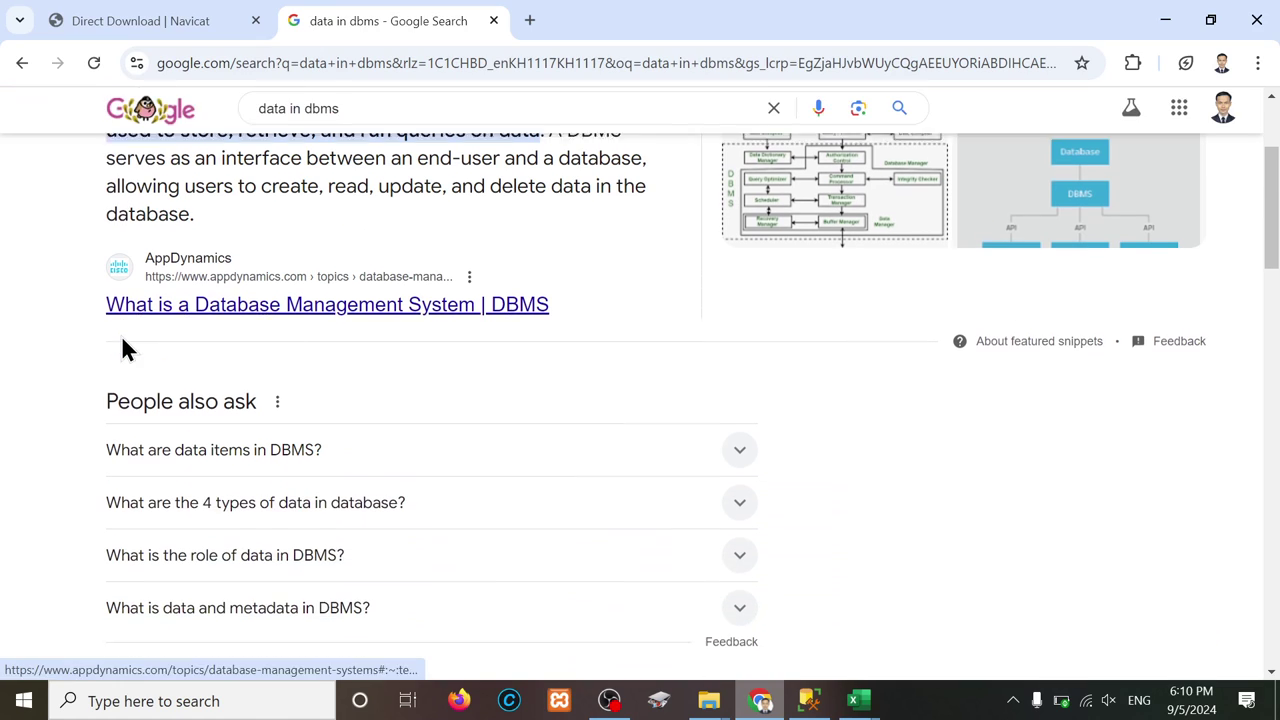
{"action": "scroll", "coordinate": [122, 340], "scroll_direction": "down", "scroll_amount": 2}
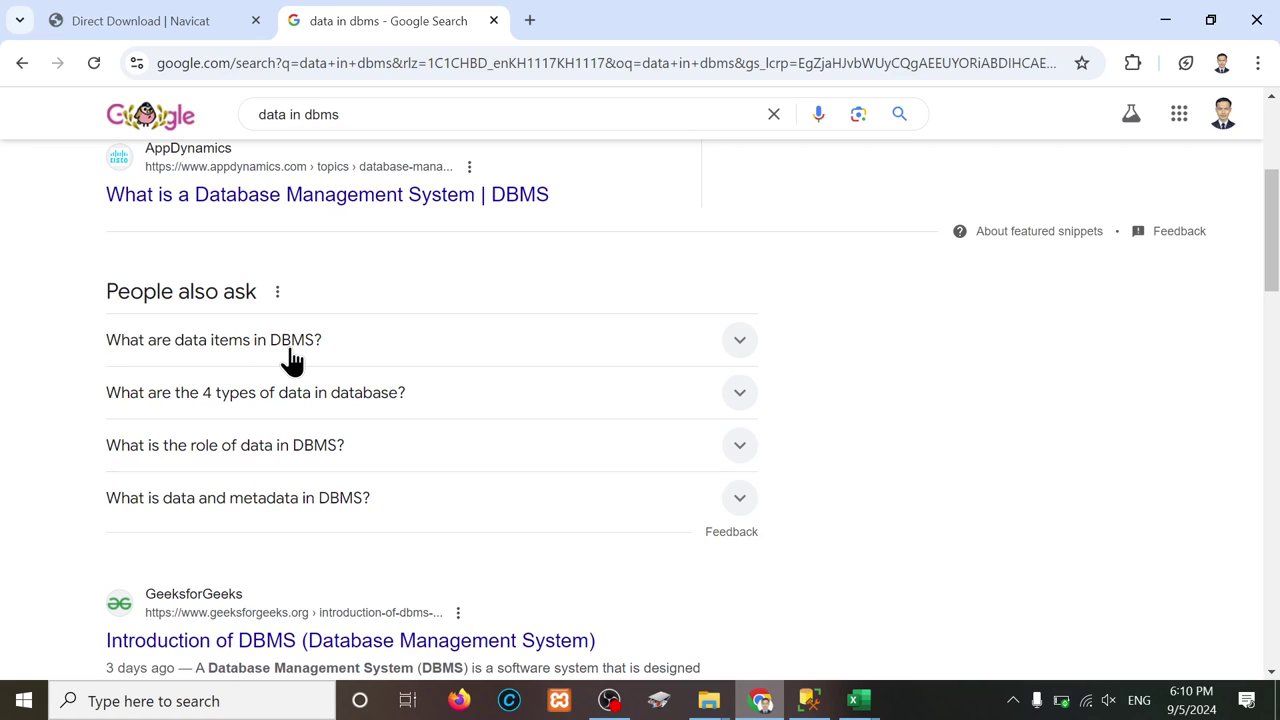
{"action": "scroll", "coordinate": [237, 560], "scroll_direction": "down", "scroll_amount": 2}
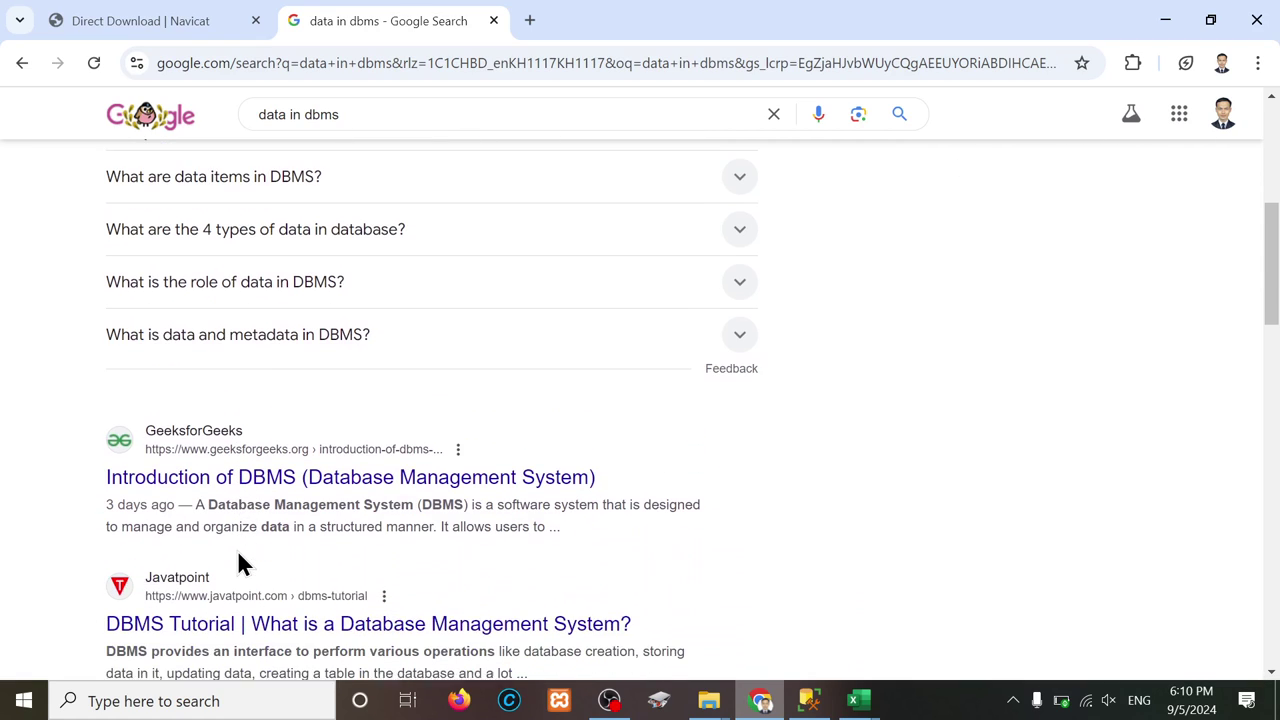
Step: Change the Google search to "data in database" to find a definition of data in a database context
{"action": "left_click_drag", "start_coordinate": [352, 112], "coordinate": [310, 115]}
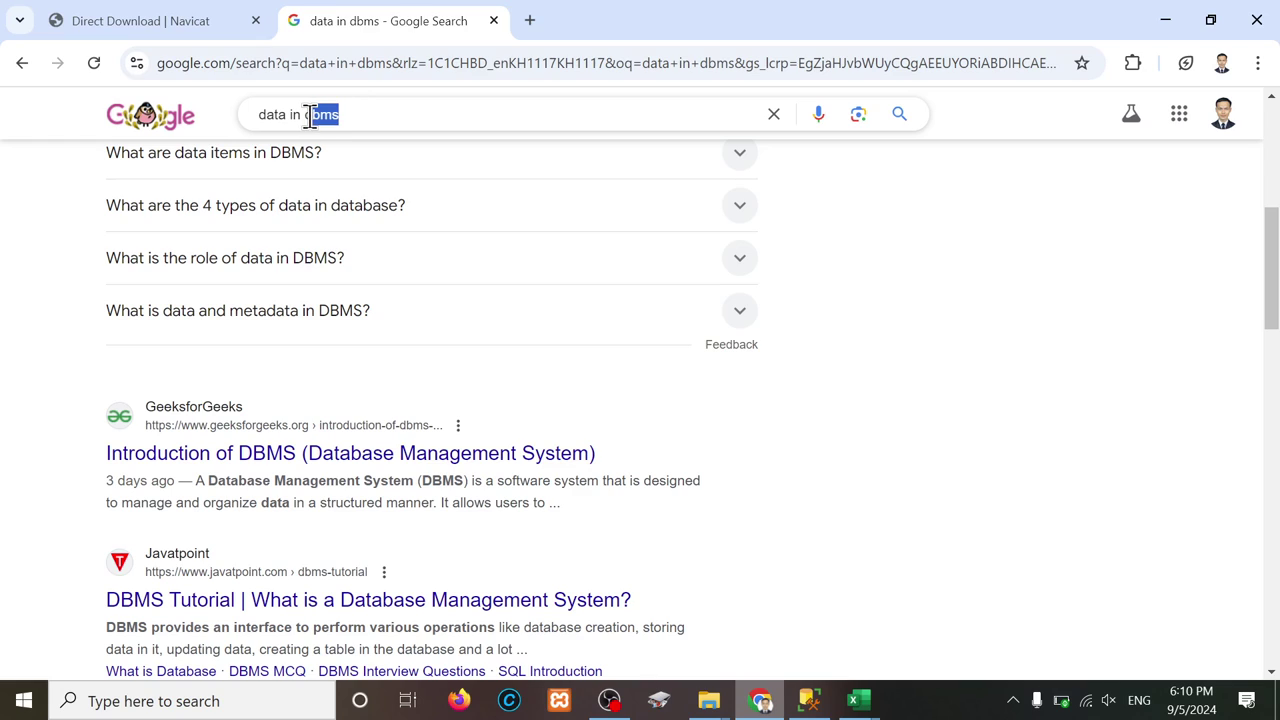
{"action": "type", "text": "data"}
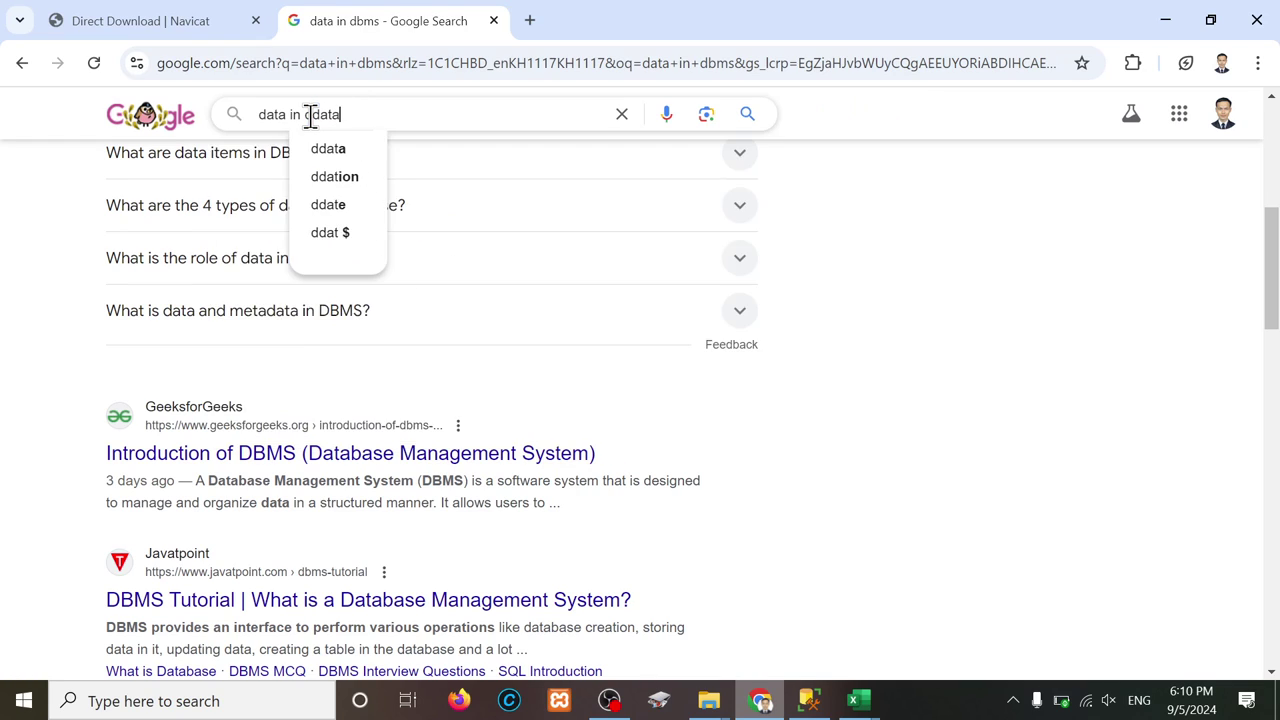
{"action": "type", "text": "base"}
{"action": "key", "text": "Return"}
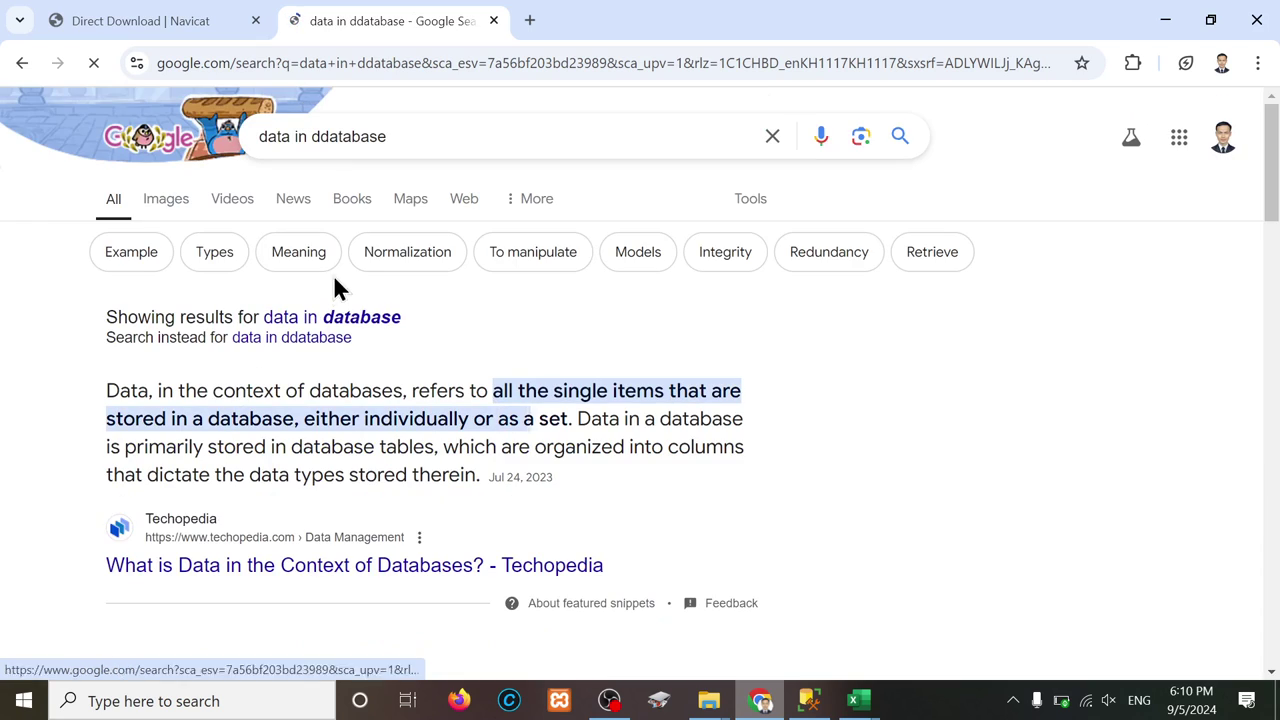
{"action": "left_click", "coordinate": [357, 330]}
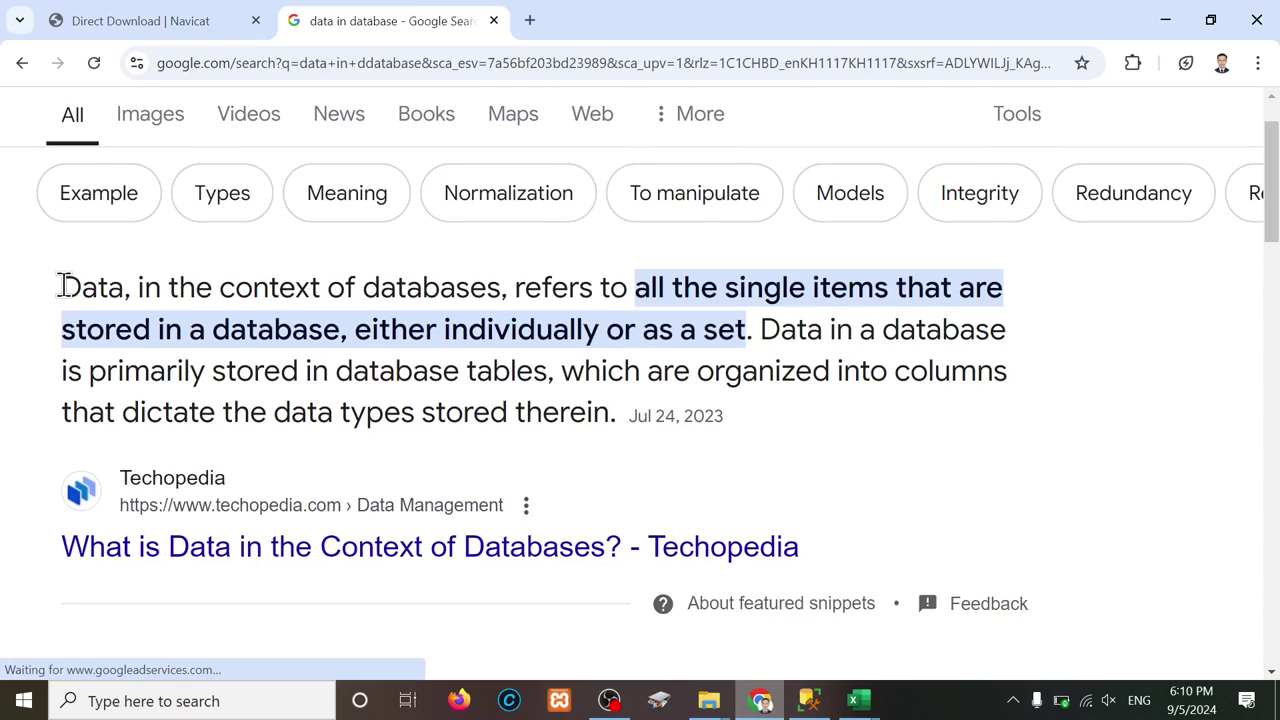
Step: Read the Techopedia definition of data passage by passage, highlighting its phrases and dismissing the low-battery notice
{"action": "left_click_drag", "start_coordinate": [62, 288], "coordinate": [503, 289]}
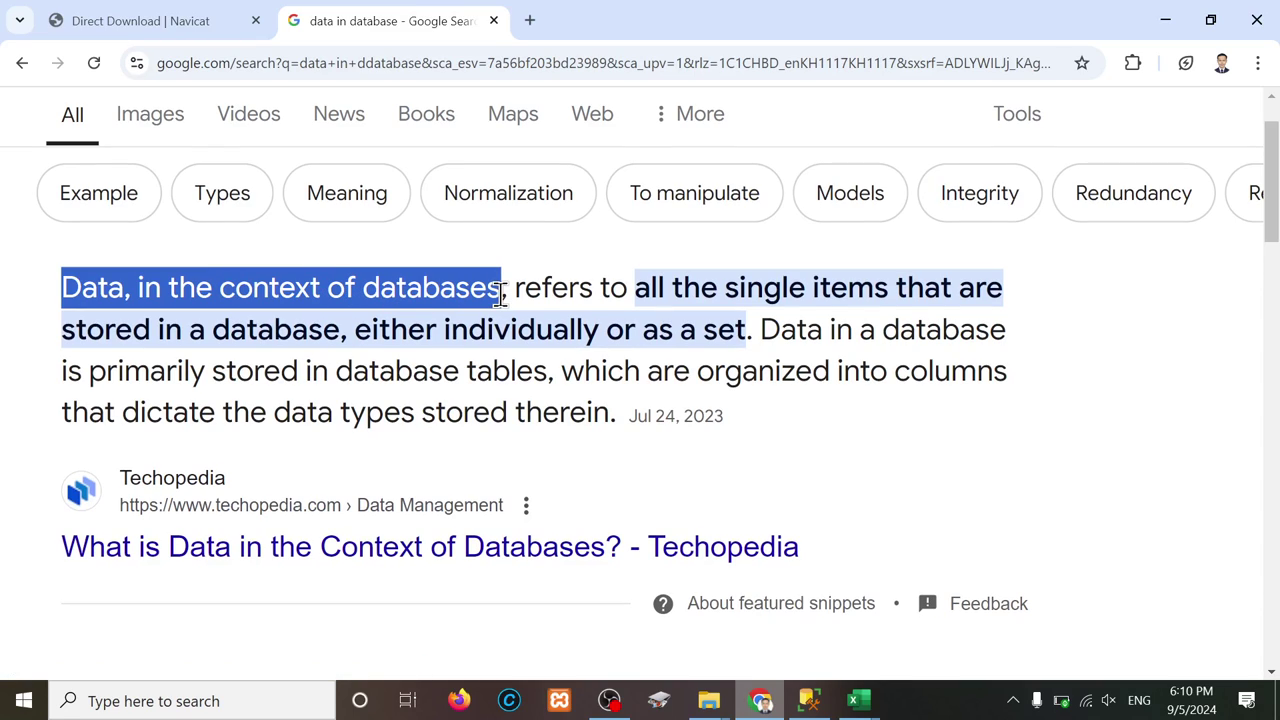
{"action": "left_click_drag", "start_coordinate": [640, 290], "coordinate": [209, 367]}
{"action": "left_click", "coordinate": [790, 338]}
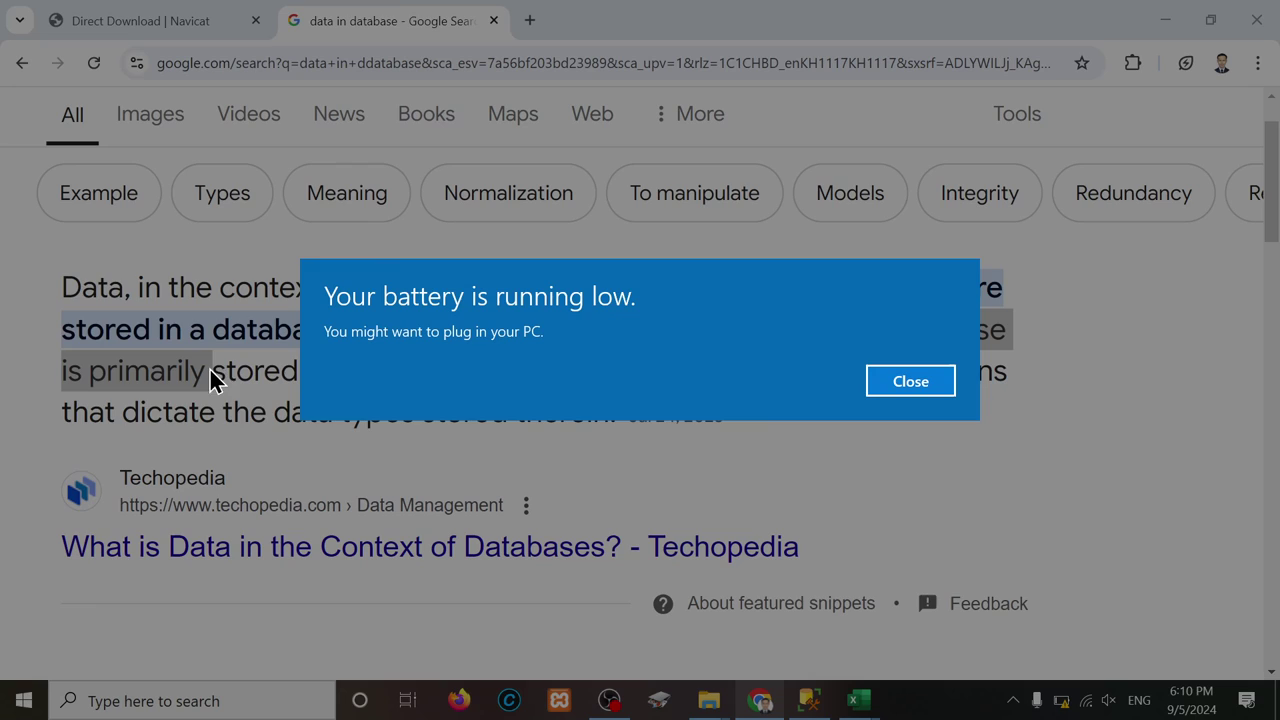
{"action": "left_click", "coordinate": [908, 383]}
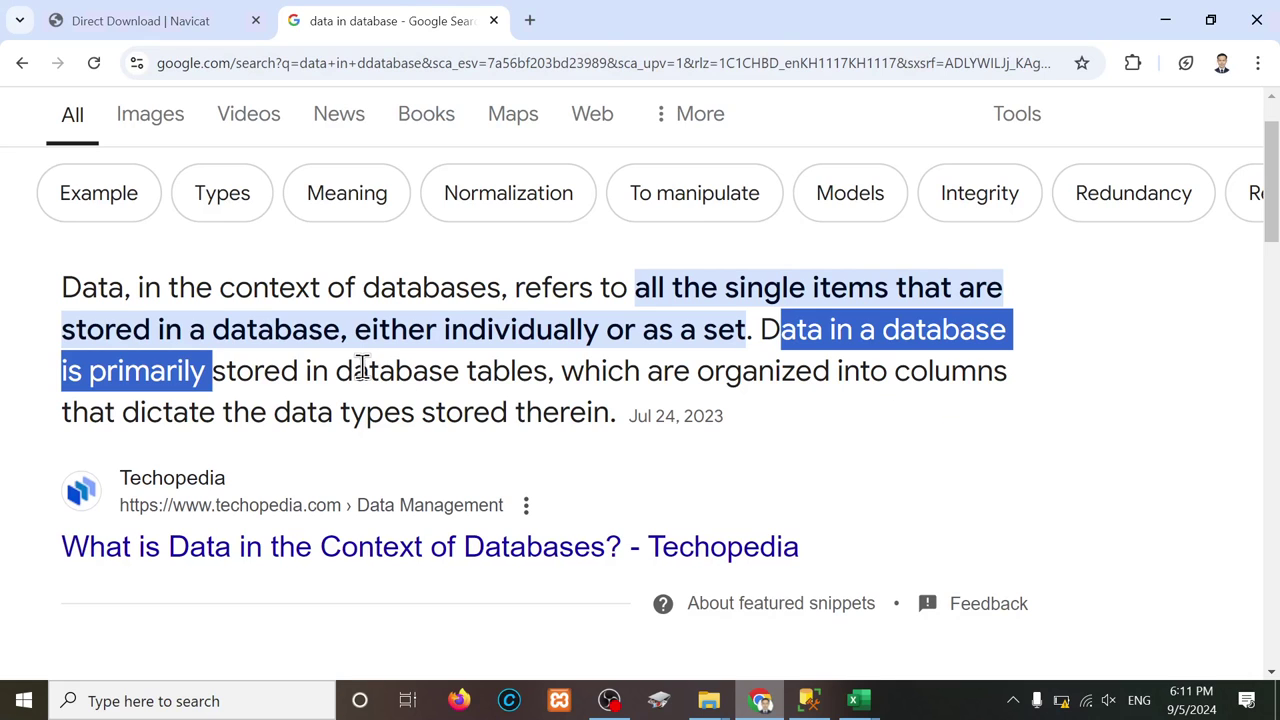
{"action": "left_click", "coordinate": [333, 371]}
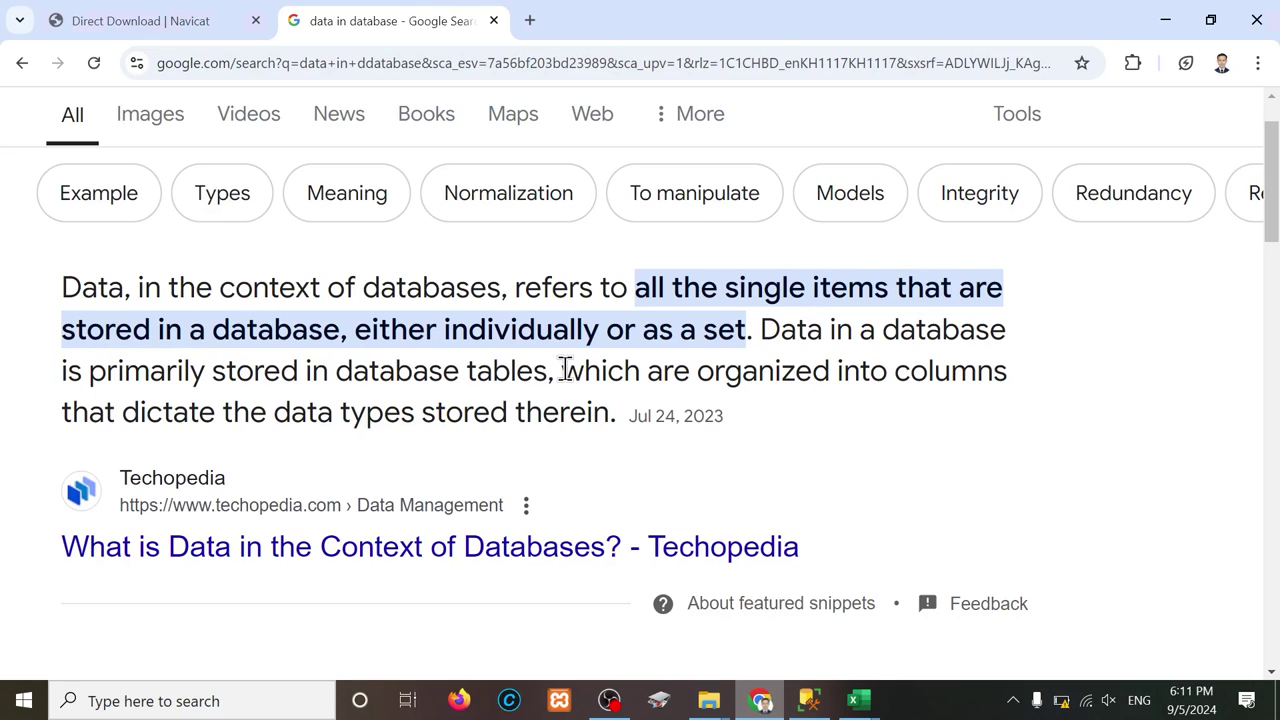
{"action": "left_click_drag", "start_coordinate": [561, 369], "coordinate": [612, 419]}
Step: Search Google for "data" in another new tab
{"action": "left_click", "coordinate": [530, 20]}
{"action": "type", "text": "da"}
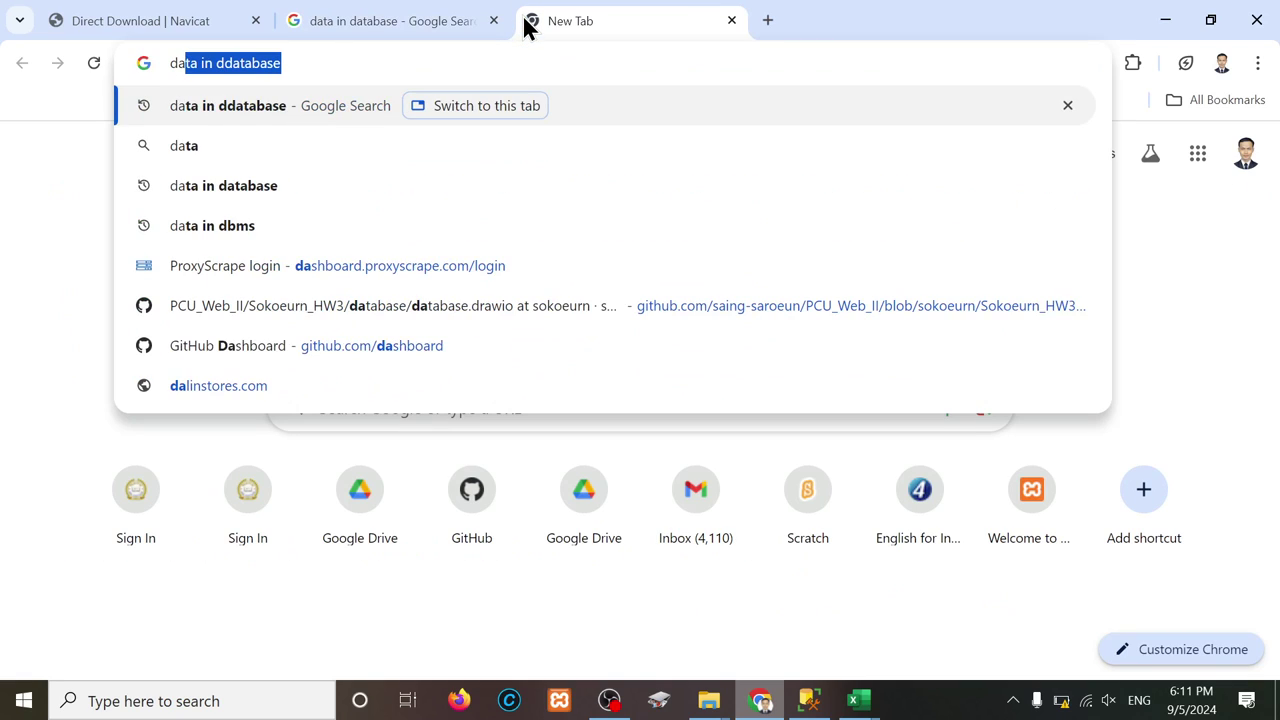
{"action": "type", "text": "ta"}
{"action": "key", "text": "Delete"}
{"action": "key", "text": "Return"}
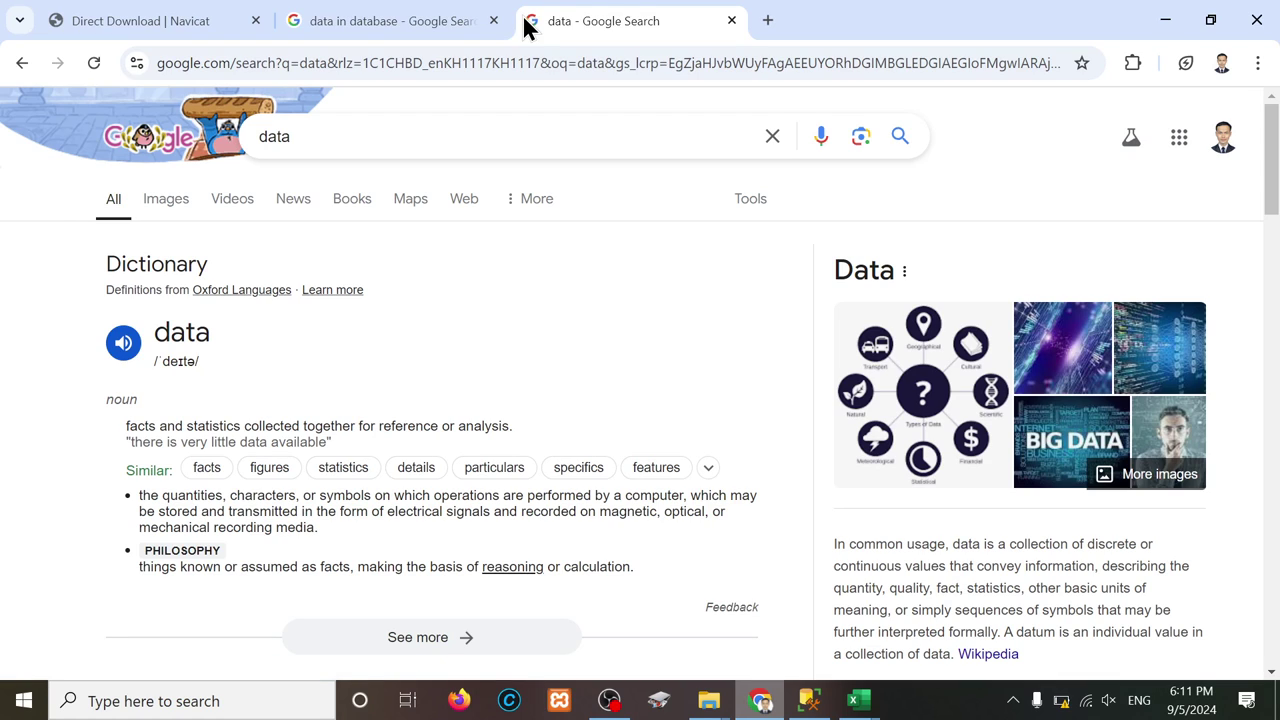
Step: Examine the search results for "data", comparing the definitions given by the dictionary, Wikipedia, TechTarget and other sites
{"action": "scroll", "coordinate": [471, 566], "scroll_direction": "down", "scroll_amount": 7}
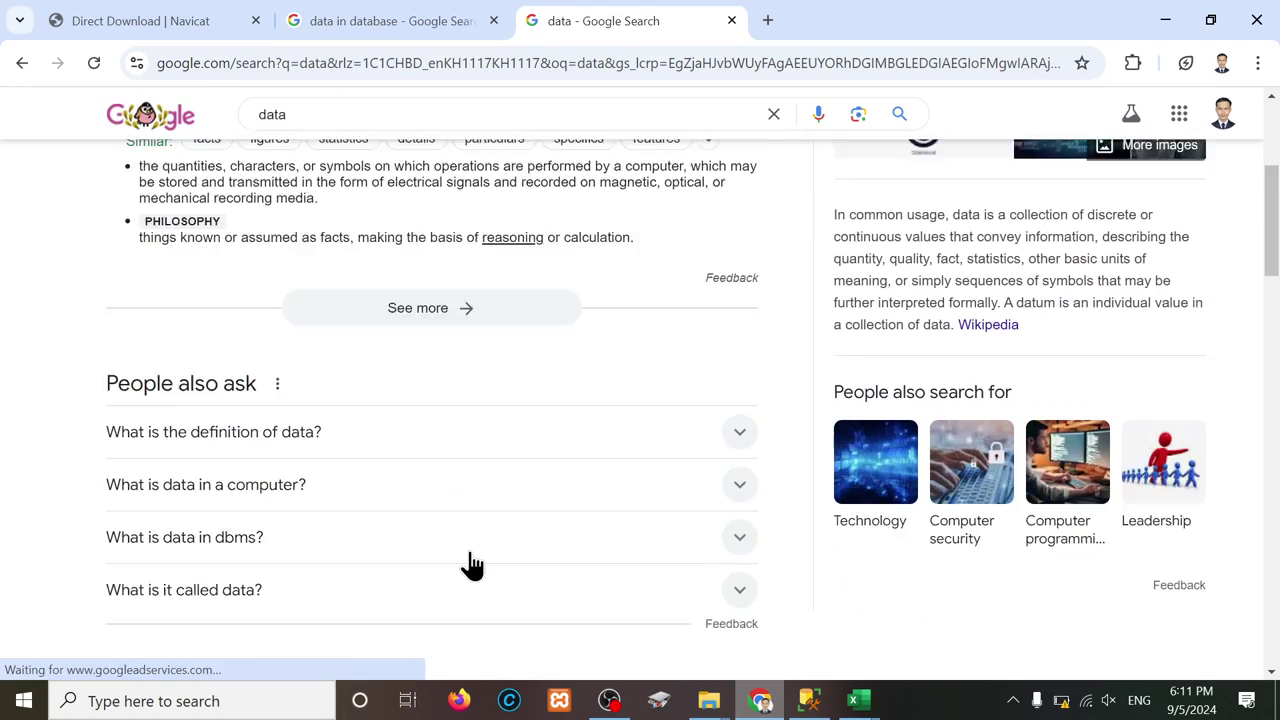
{"action": "scroll", "coordinate": [470, 550], "scroll_direction": "down", "scroll_amount": 1}
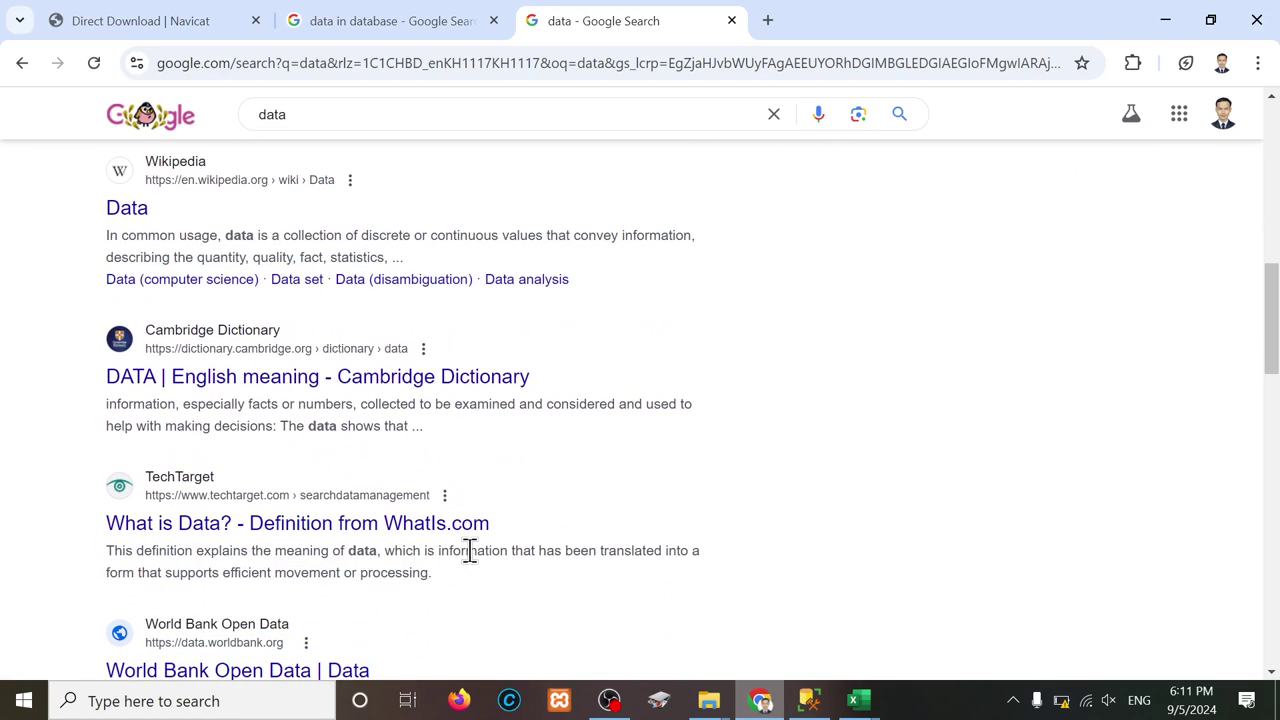
{"action": "scroll", "coordinate": [470, 550], "scroll_direction": "down", "scroll_amount": 1}
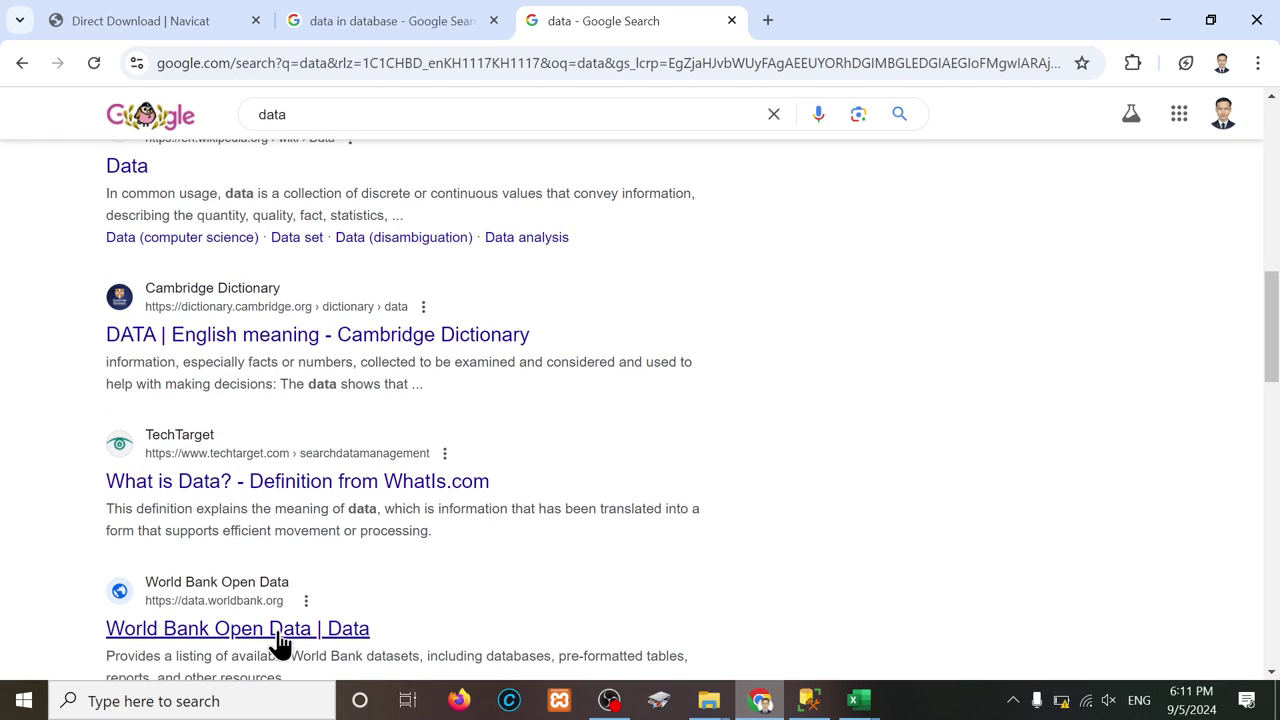
{"action": "scroll", "coordinate": [117, 367], "scroll_direction": "up", "scroll_amount": 3}
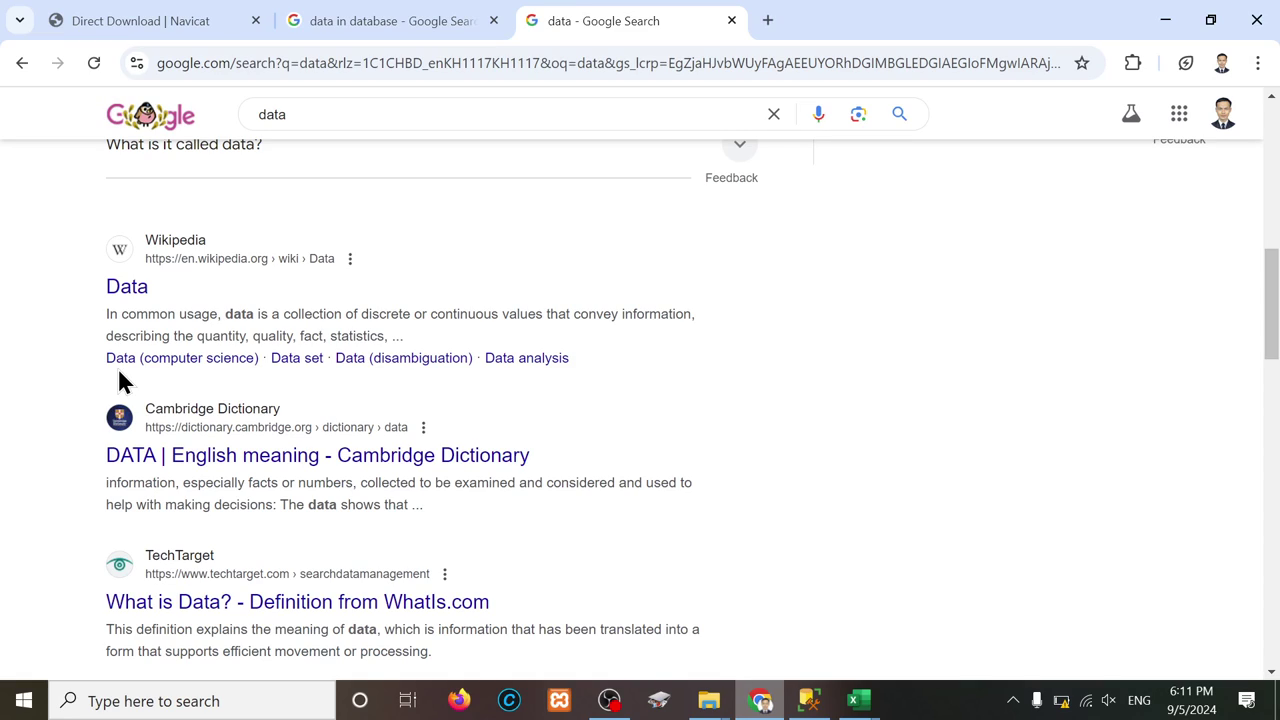
{"action": "scroll", "coordinate": [118, 370], "scroll_direction": "down", "scroll_amount": 3}
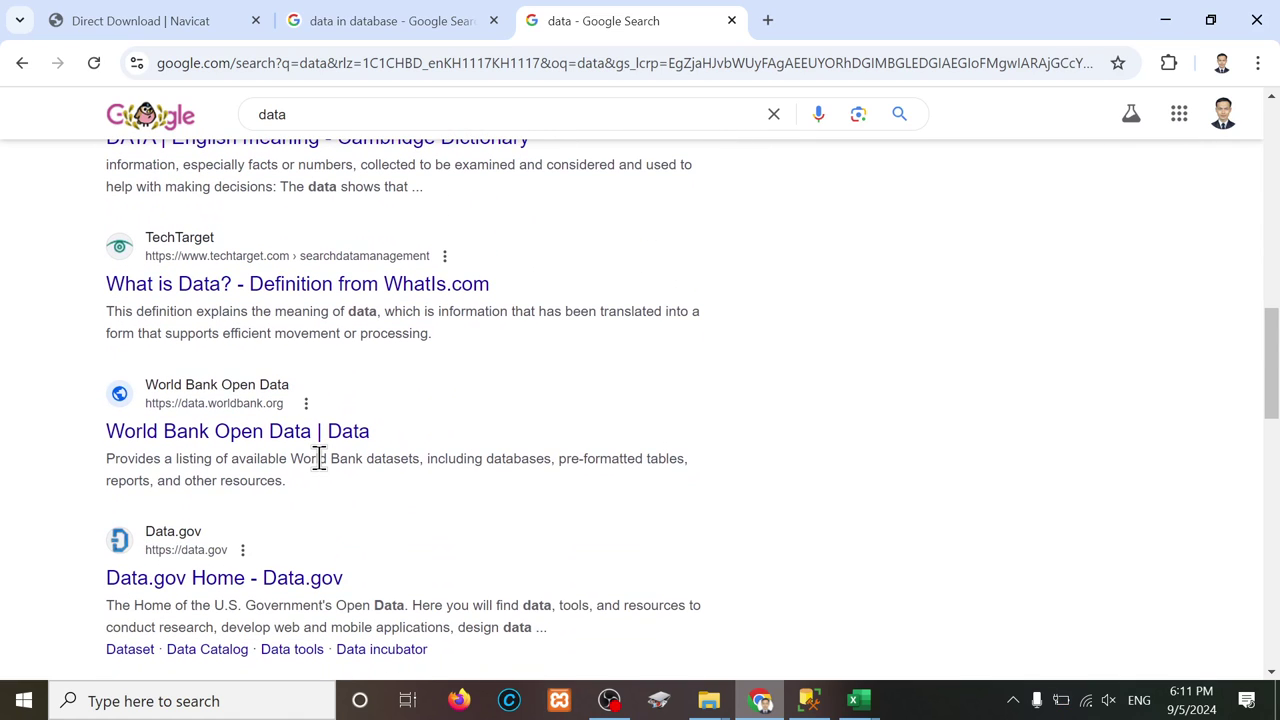
{"action": "scroll", "coordinate": [318, 458], "scroll_direction": "down", "scroll_amount": 3}
{"action": "scroll", "coordinate": [319, 458], "scroll_direction": "down", "scroll_amount": 3}
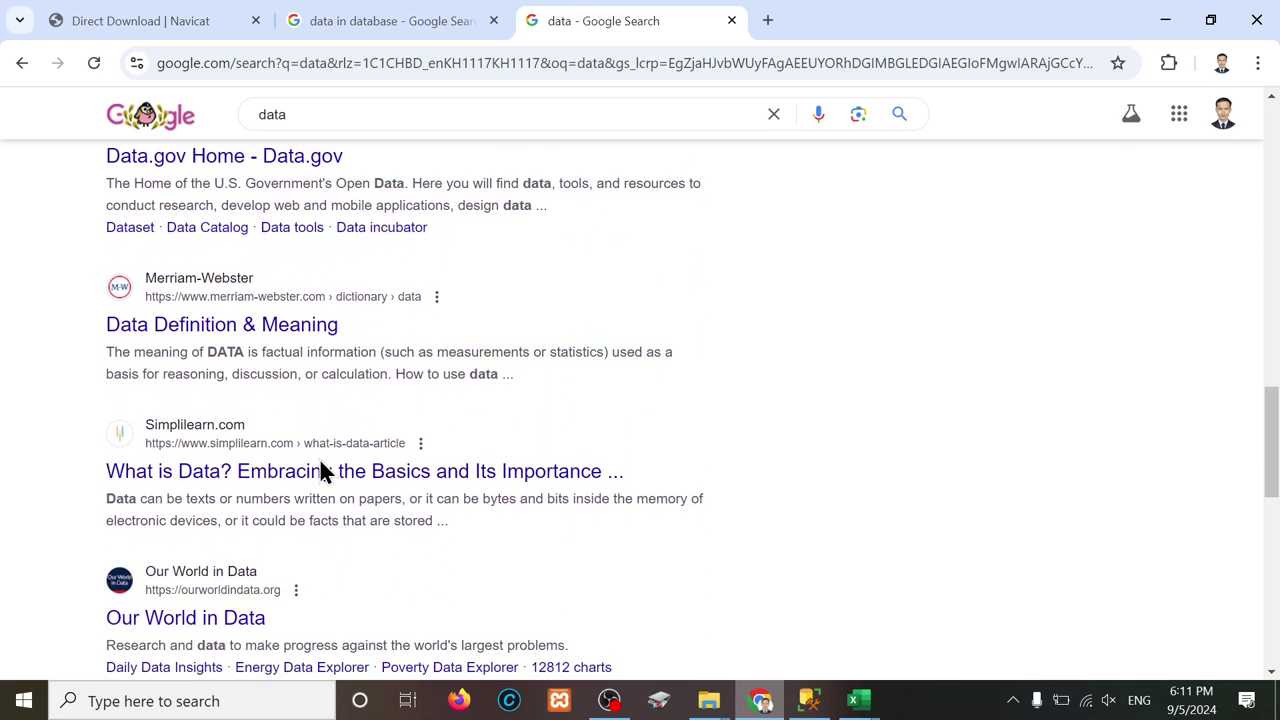
{"action": "scroll", "coordinate": [321, 463], "scroll_direction": "down", "scroll_amount": 5}
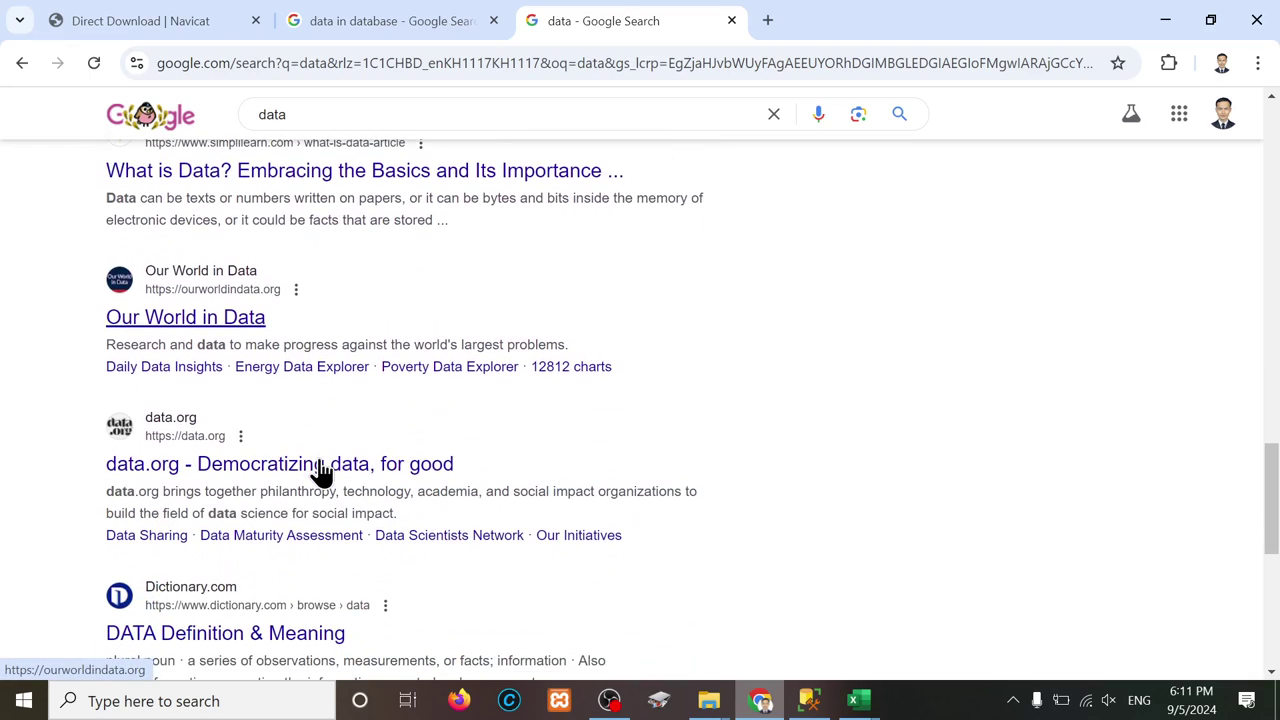
{"action": "scroll", "coordinate": [321, 467], "scroll_direction": "down", "scroll_amount": 2}
{"action": "scroll", "coordinate": [318, 470], "scroll_direction": "up", "scroll_amount": 15}
Step: Refine the Google search to "data in database system"
{"action": "left_click", "coordinate": [325, 114]}
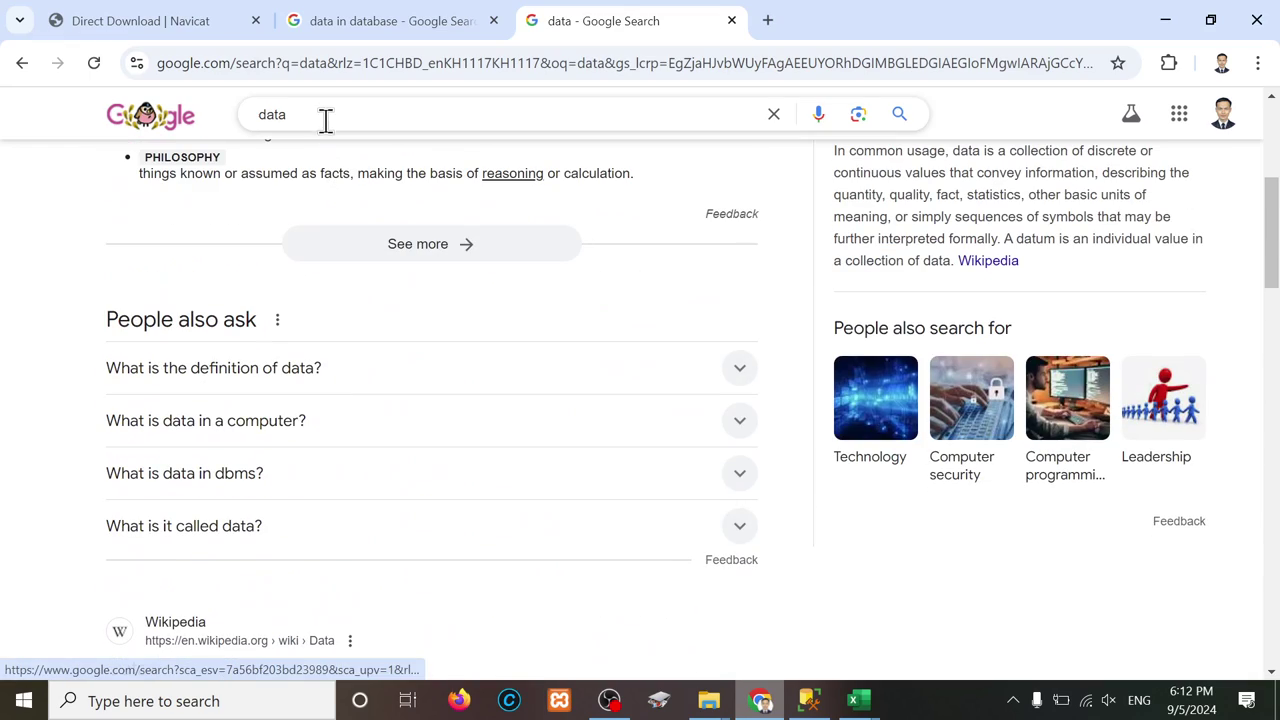
{"action": "type", "text": "in"}
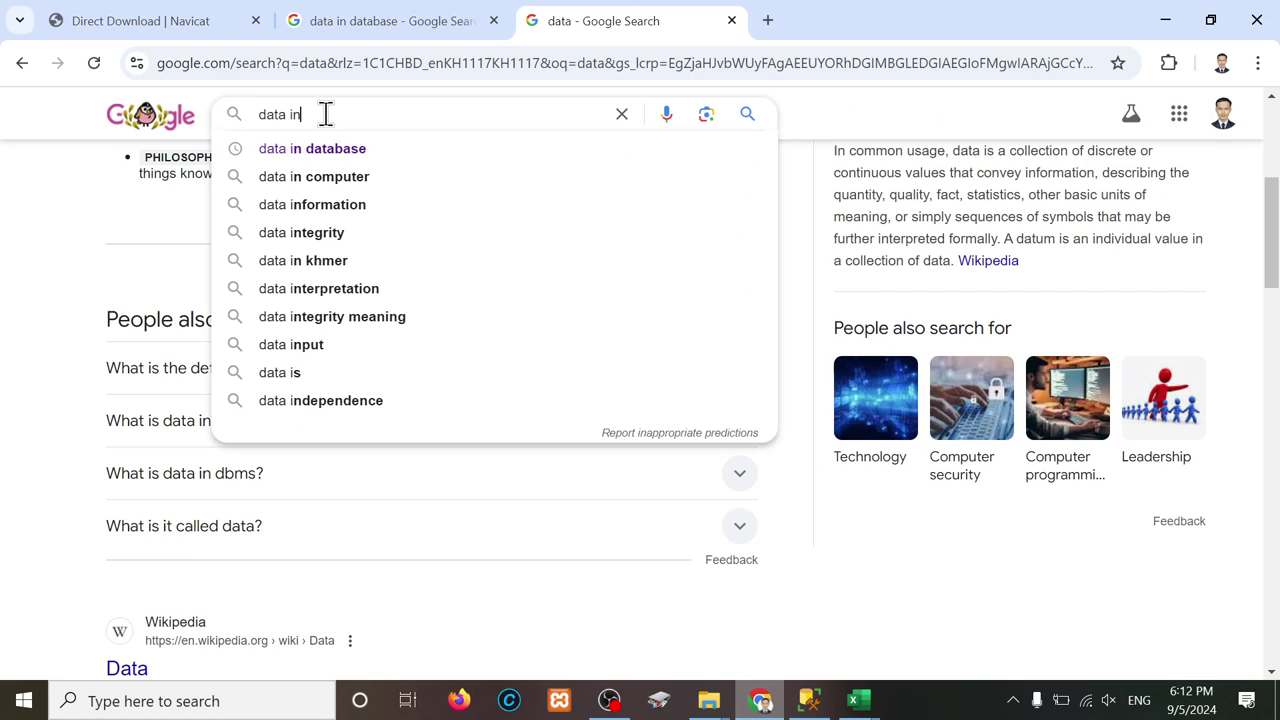
{"action": "type", "text": " dT/BASE SYSTEM"}
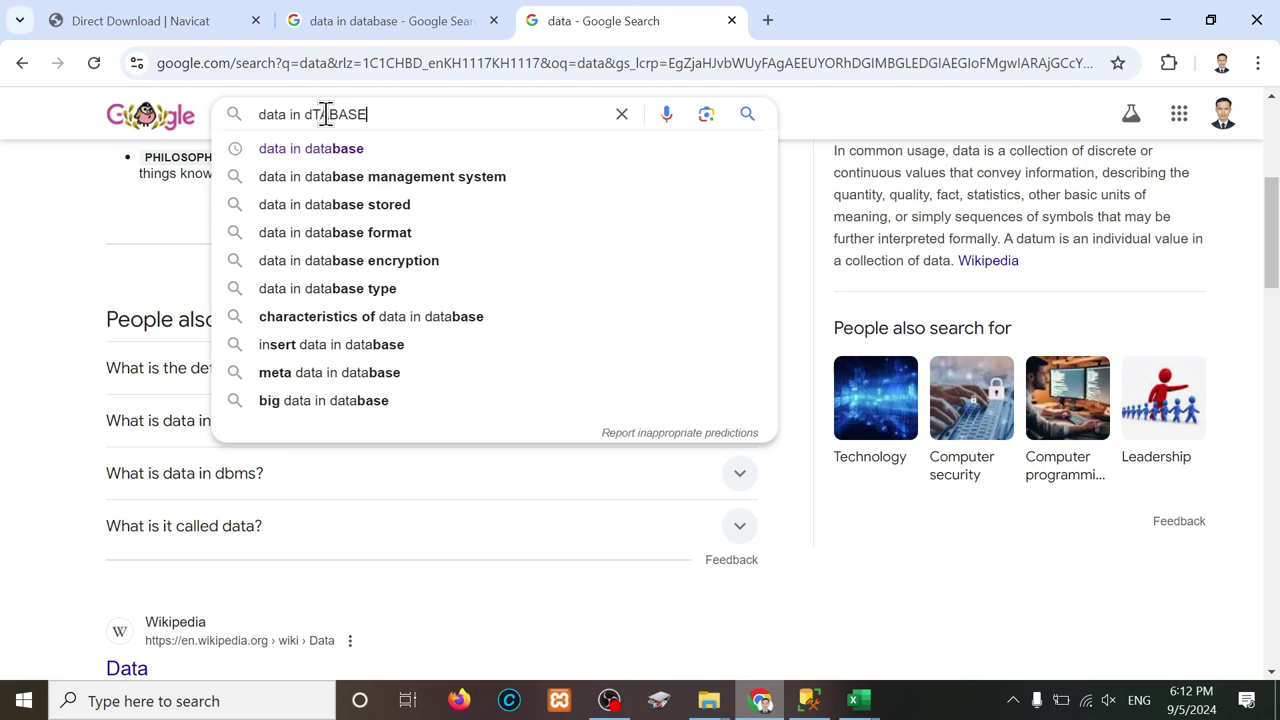
{"action": "key", "text": "Return"}
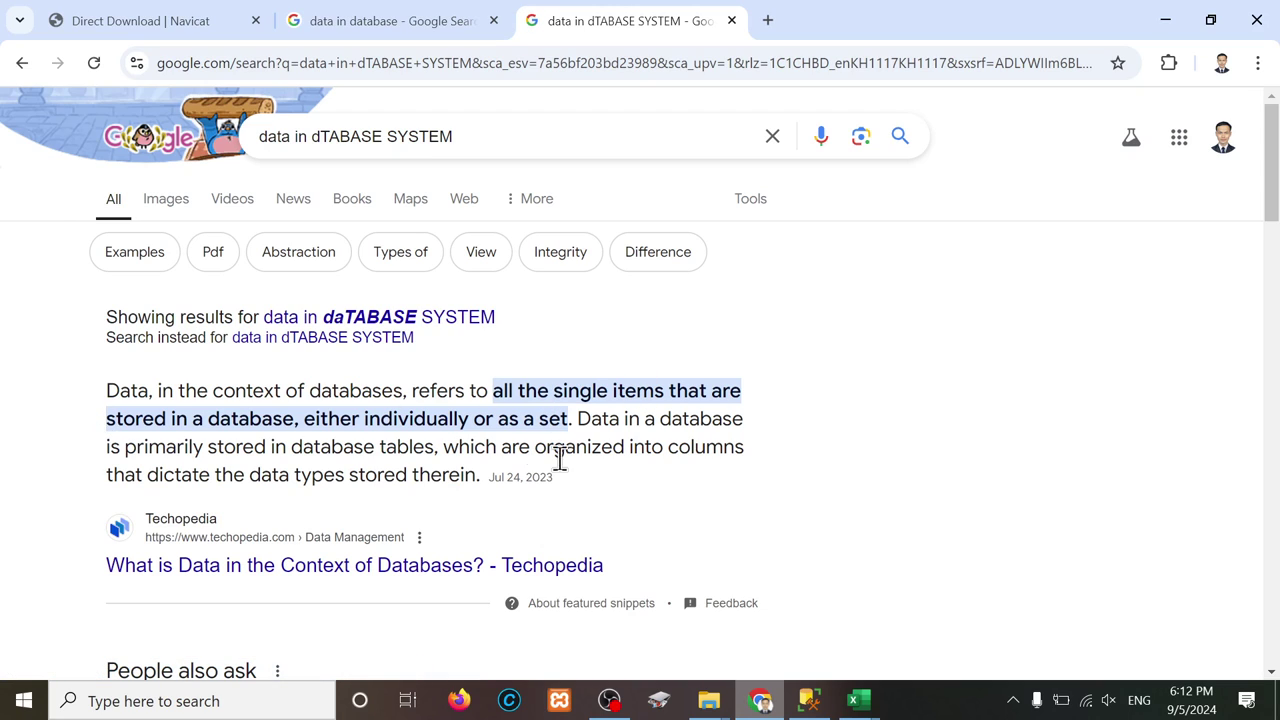
Step: Open the GeeksforGeeks result "Introduction of DBMS (Database Management System)" in a new tab and switch to it
{"action": "scroll", "coordinate": [390, 530], "scroll_direction": "down", "scroll_amount": 1}
{"action": "scroll", "coordinate": [388, 531], "scroll_direction": "down", "scroll_amount": 6}
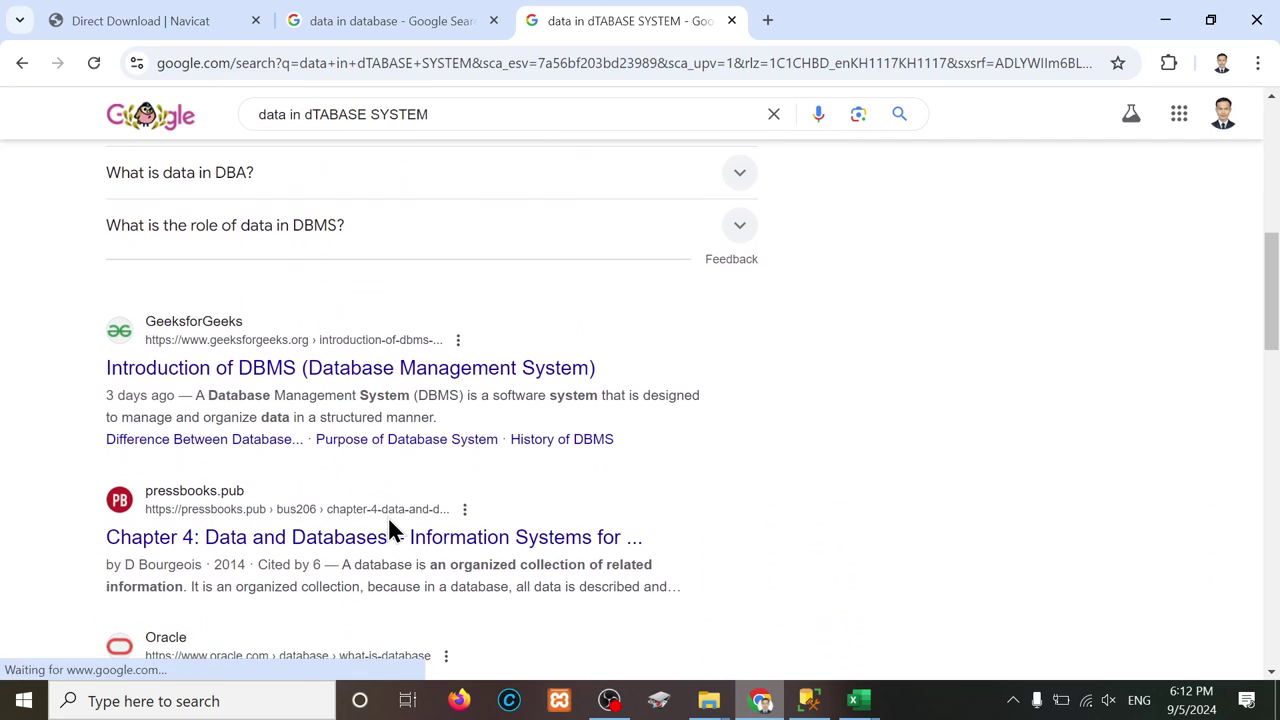
{"action": "right_click", "coordinate": [293, 385]}
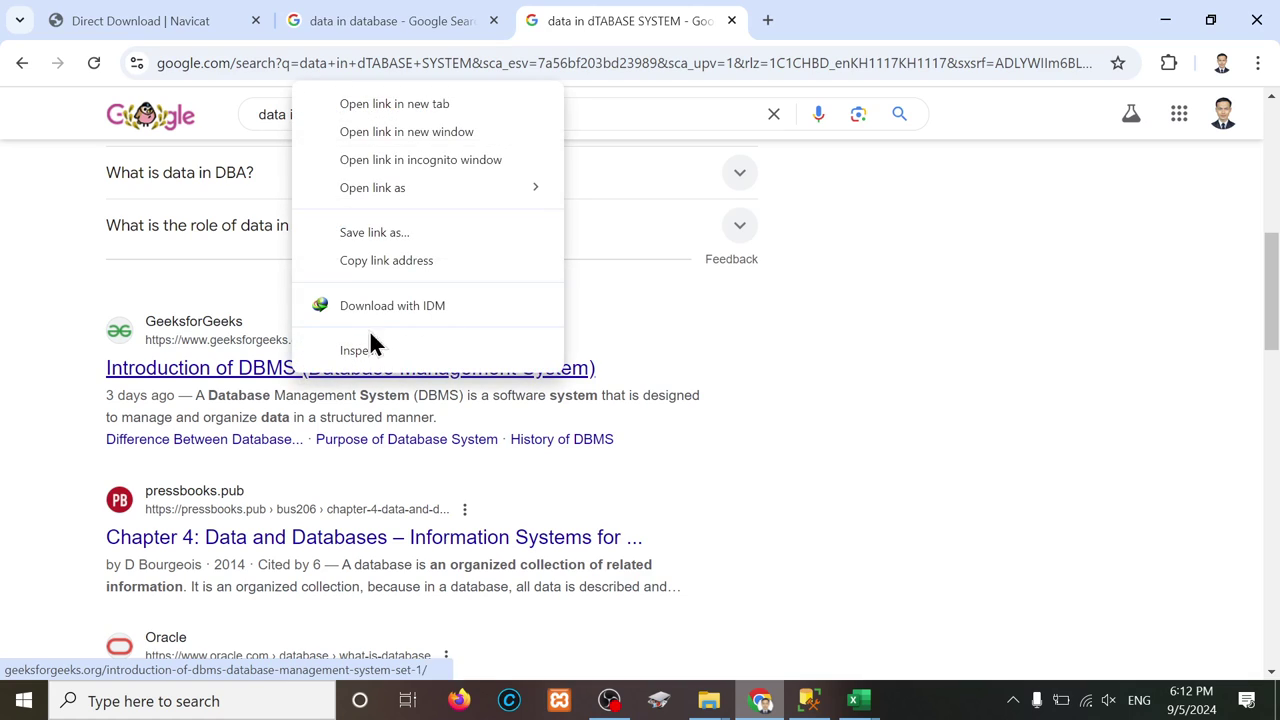
{"action": "left_click", "coordinate": [418, 106]}
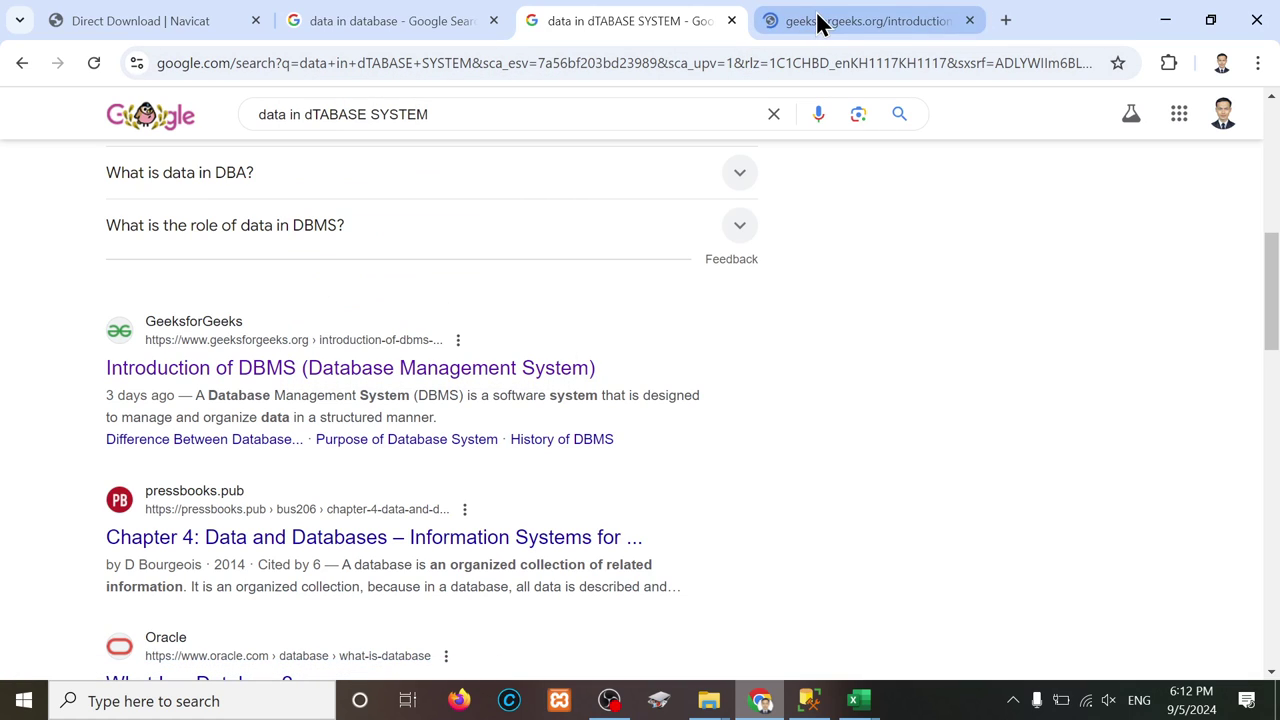
{"action": "left_click", "coordinate": [816, 21]}
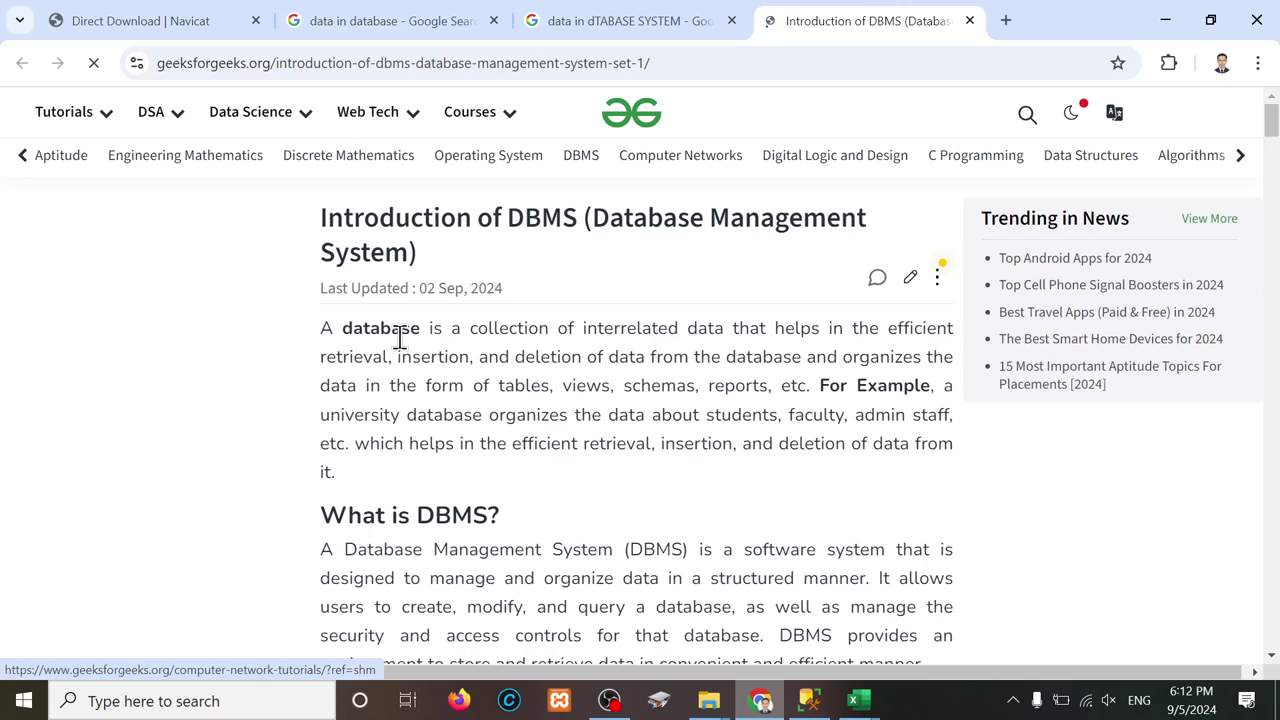
Step: Skim the GeeksforGeeks DBMS article and close both its tab and the "data in database system" search tab
{"action": "scroll", "coordinate": [494, 591], "scroll_direction": "down", "scroll_amount": 3}
{"action": "scroll", "coordinate": [454, 531], "scroll_direction": "down", "scroll_amount": 7}
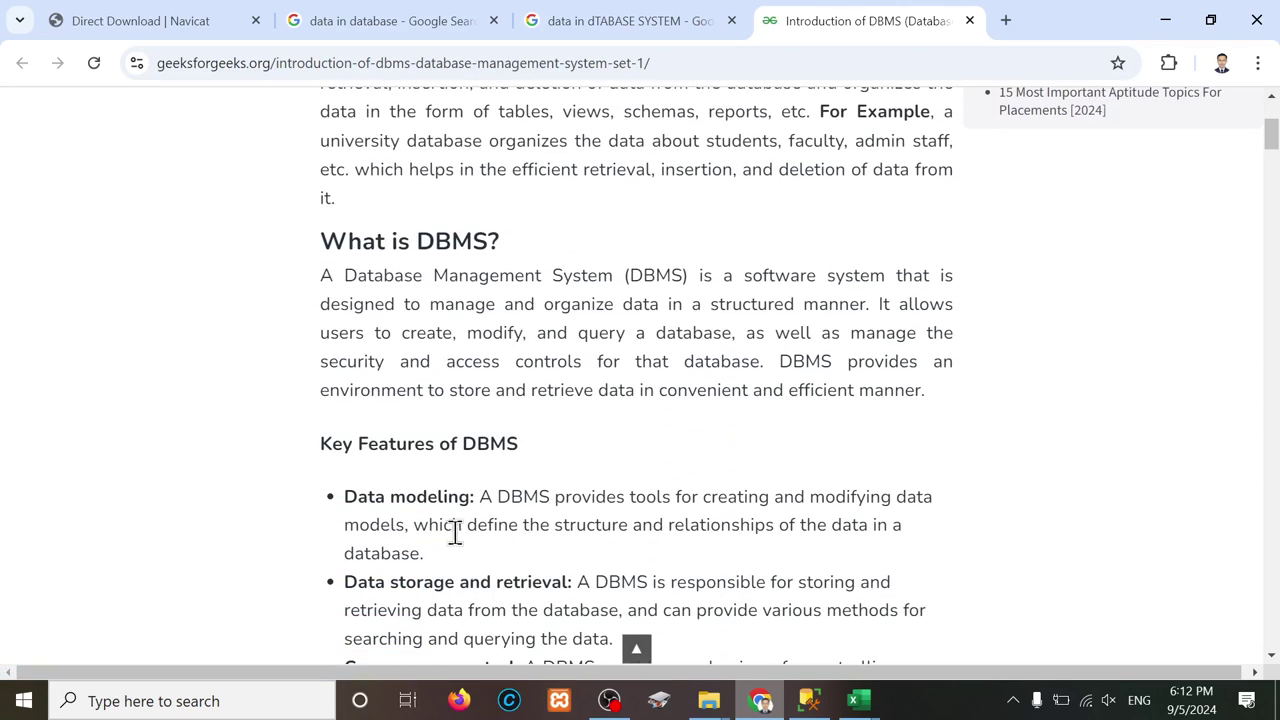
{"action": "scroll", "coordinate": [439, 475], "scroll_direction": "down", "scroll_amount": 1}
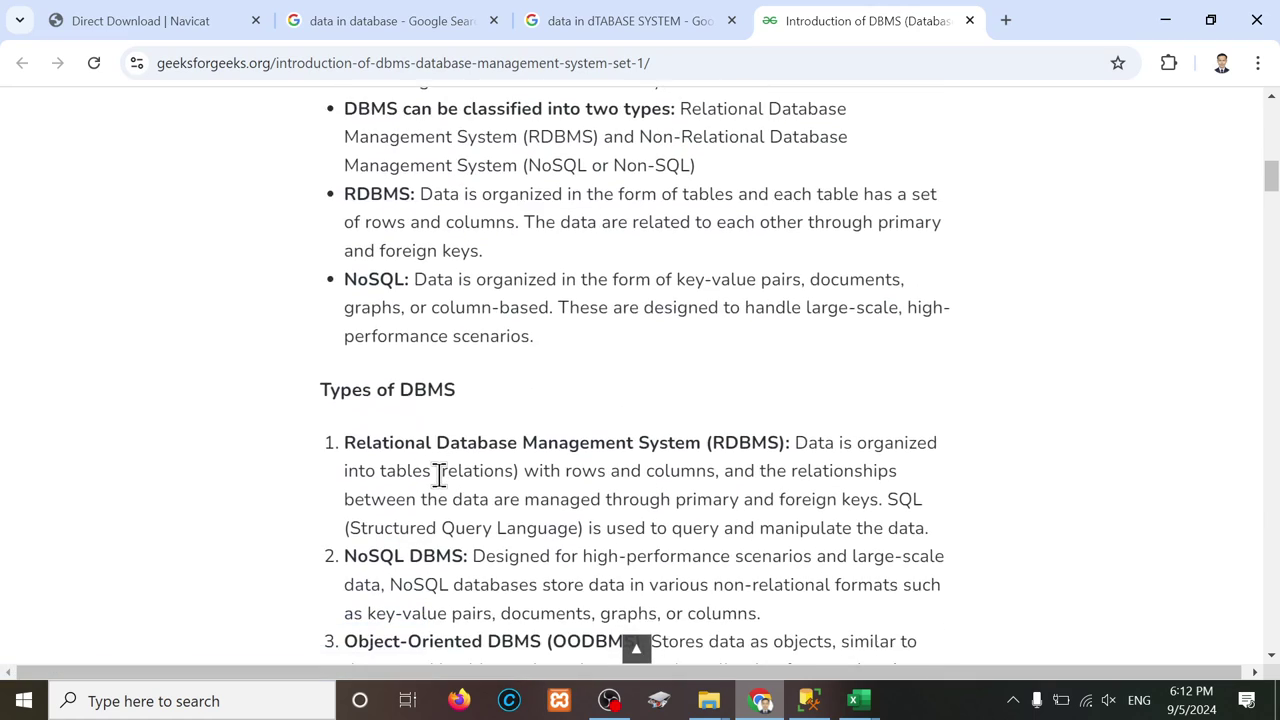
{"action": "key", "text": "Home"}
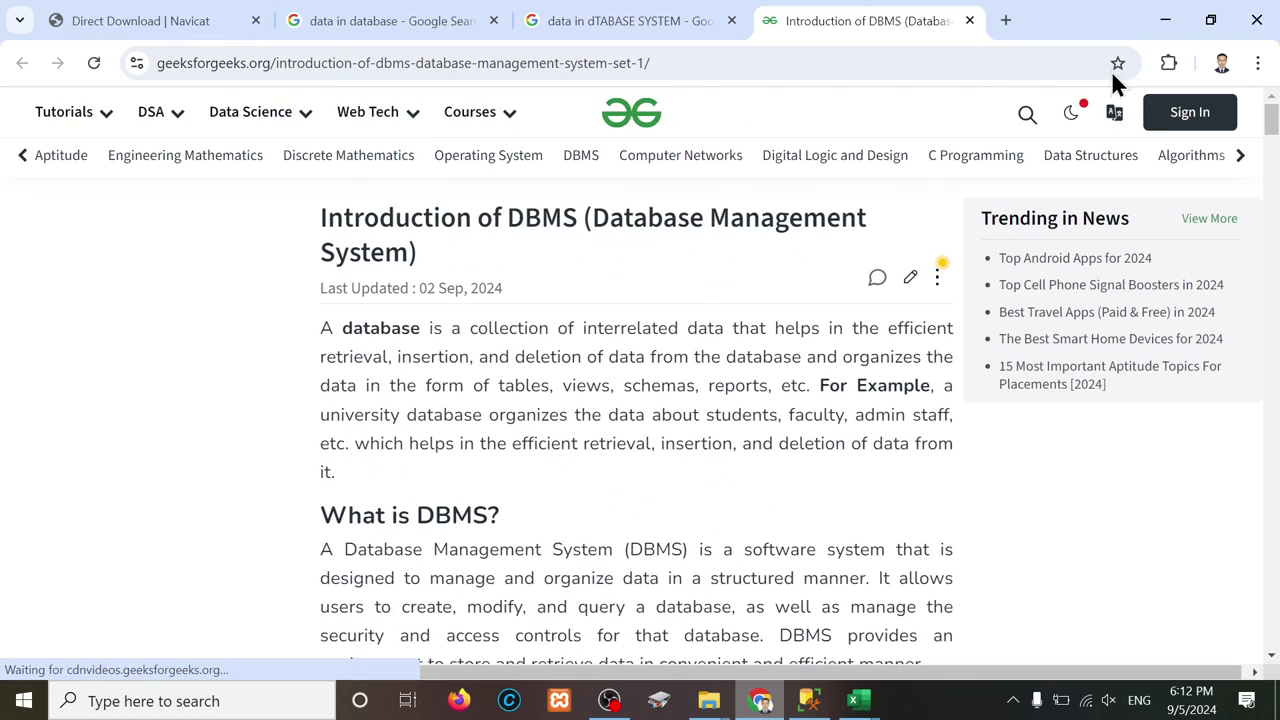
{"action": "left_click", "coordinate": [969, 20]}
{"action": "left_click", "coordinate": [732, 20]}
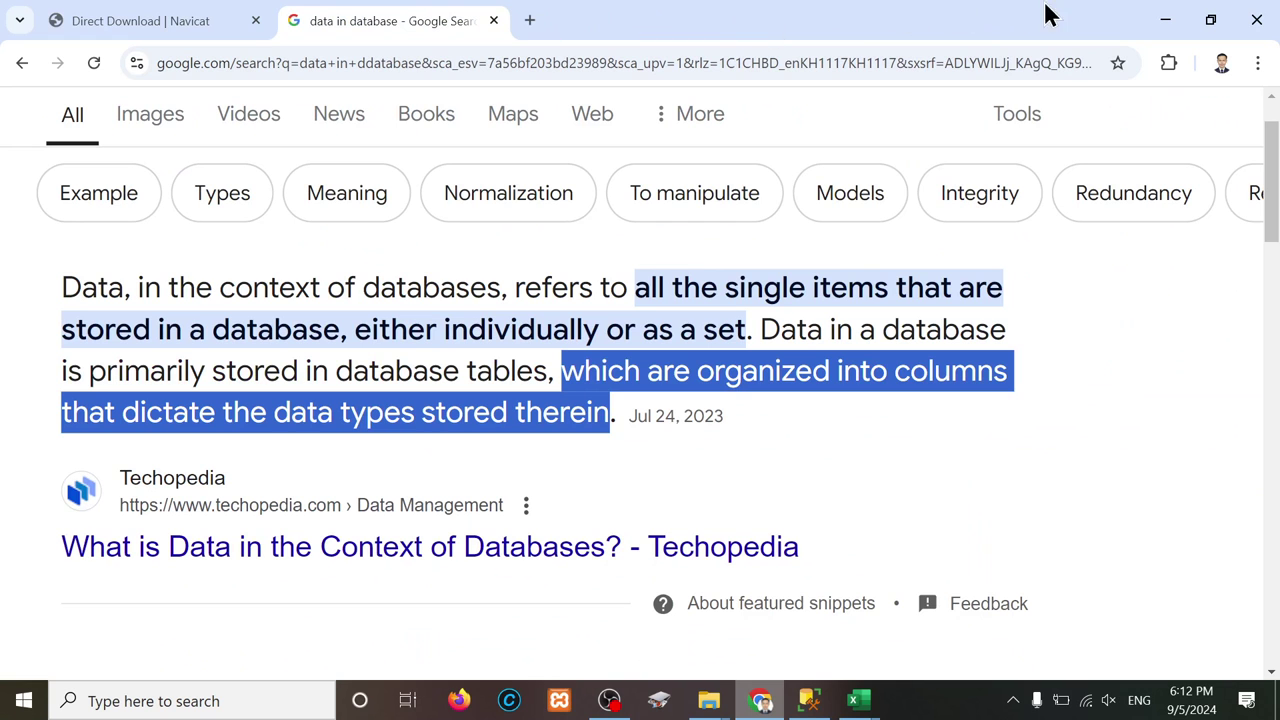
Step: Switch to the notes in SSMS and begin the definition after "1. Data:" with "raw fact"
{"action": "left_click", "coordinate": [1168, 22]}
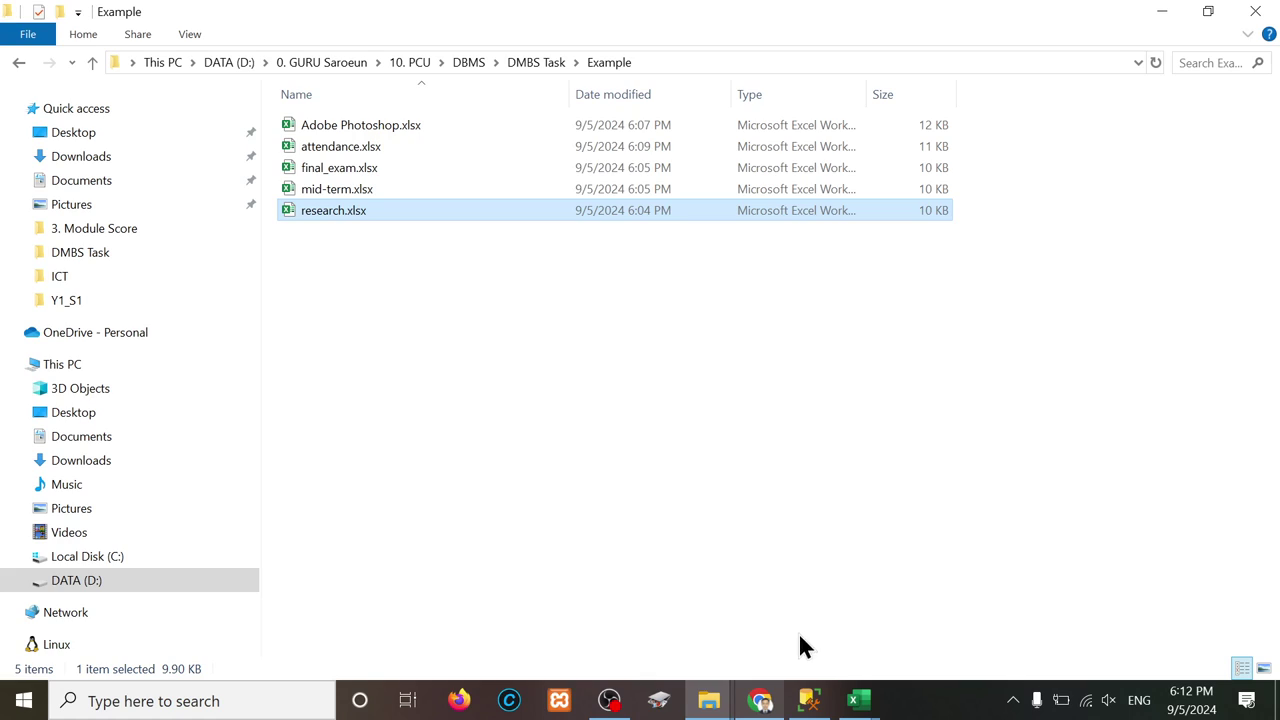
{"action": "left_click", "coordinate": [809, 700]}
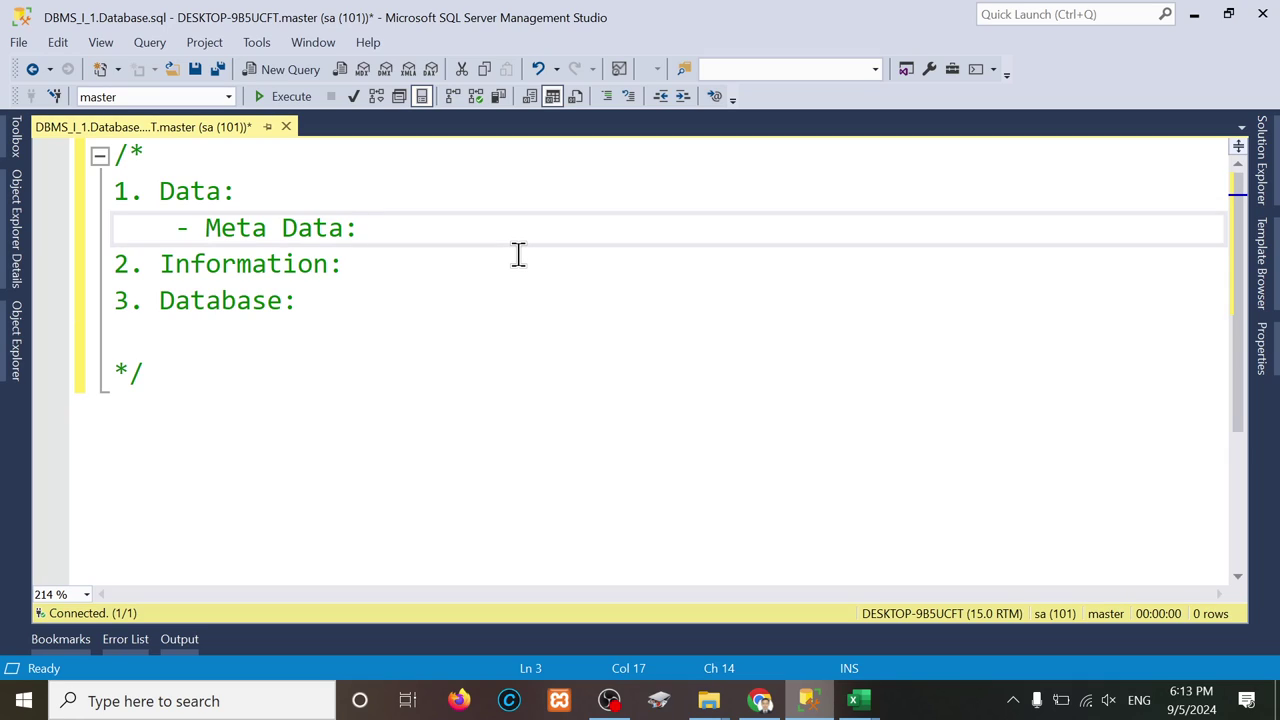
{"action": "left_click", "coordinate": [380, 194]}
{"action": "type", "text": "RAW FAC"}
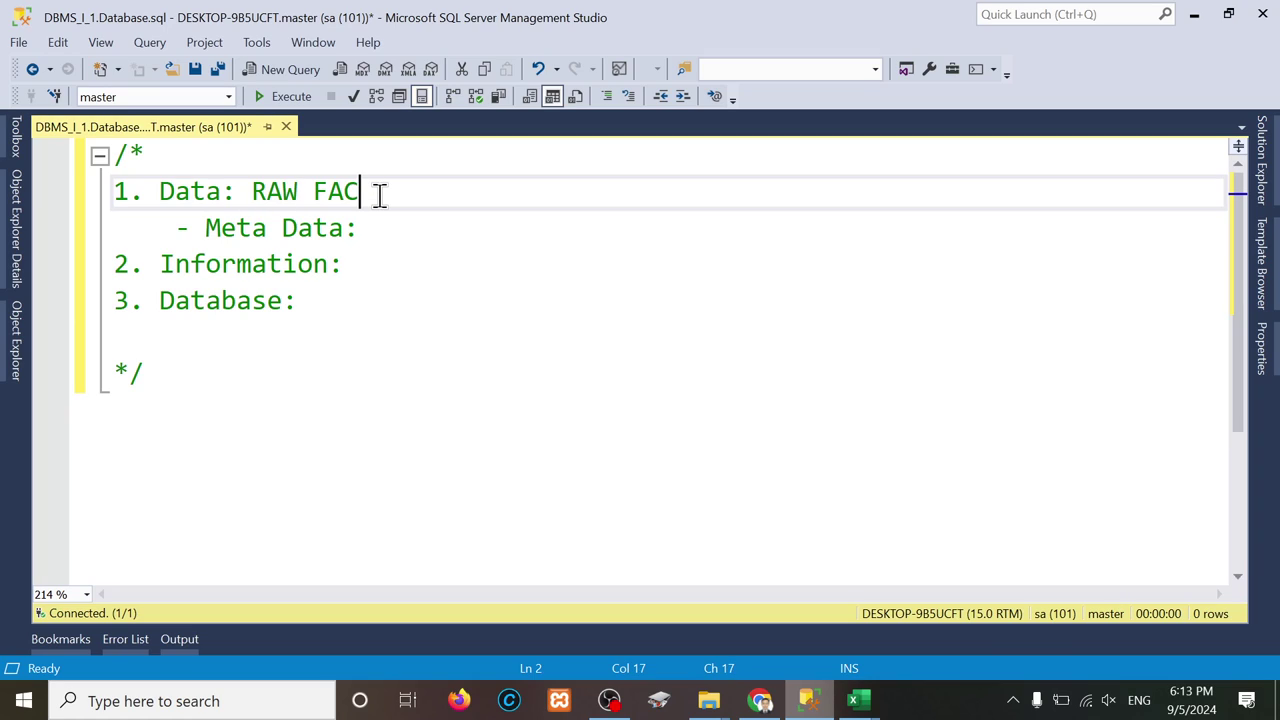
{"action": "key", "text": "BackSpace"}
{"action": "key", "text": "BackSpace"}
{"action": "key", "text": "BackSpace"}
{"action": "key", "text": "BackSpace"}
{"action": "key", "text": "BackSpace"}
{"action": "key", "text": "BackSpace"}
{"action": "key", "text": "BackSpace"}
{"action": "type", "text": "r"}
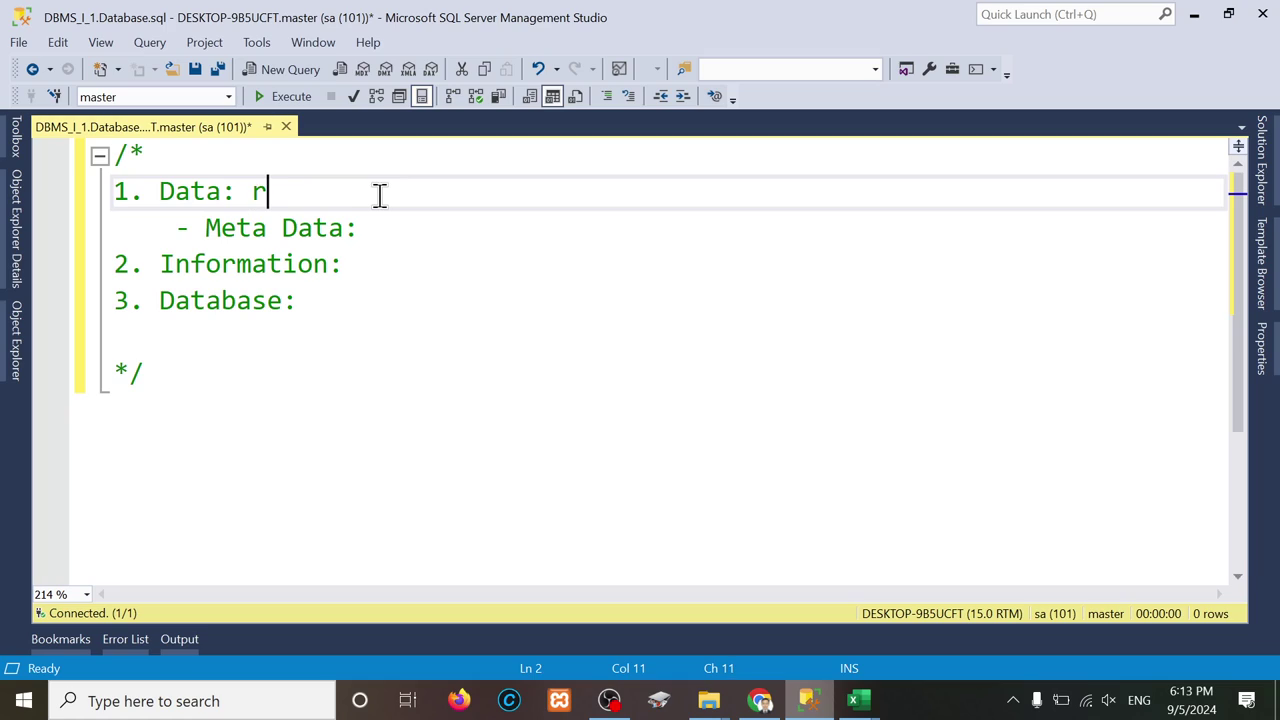
{"action": "type", "text": "aw face"}
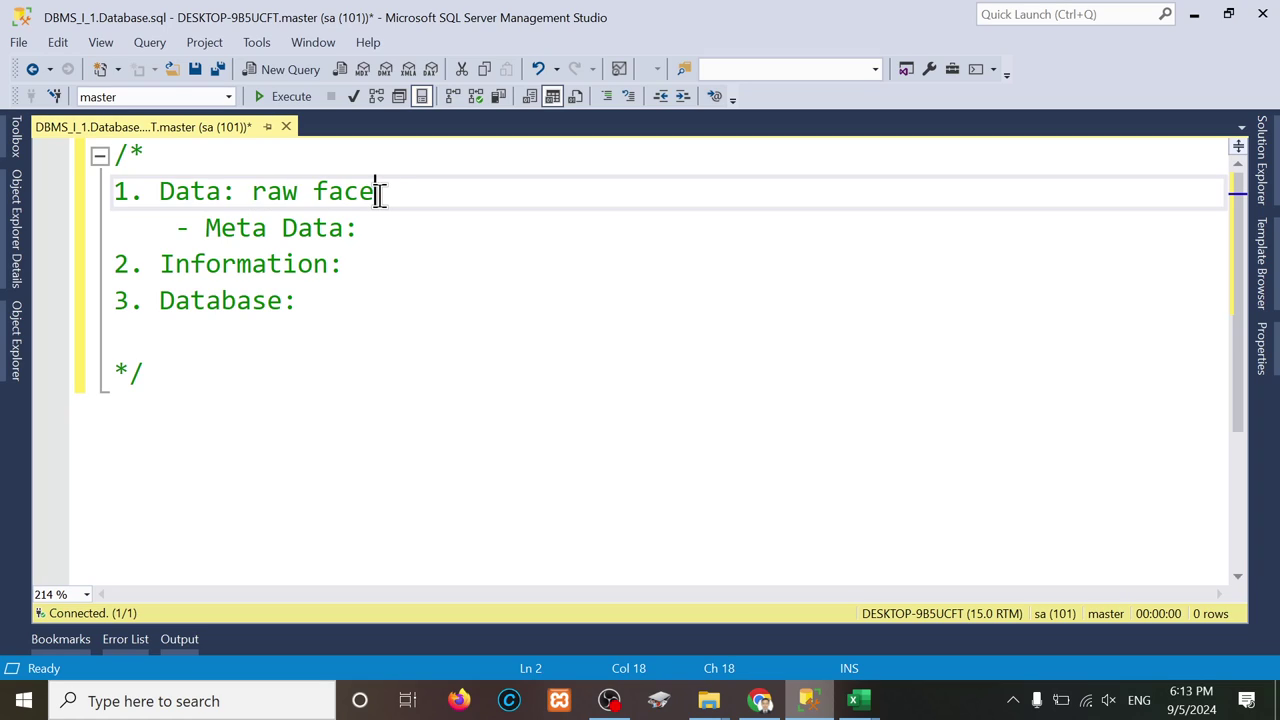
{"action": "key", "text": "BackSpace"}
{"action": "type", "text": "t "}
Step: Extend the Data definition in the notes so it reads "raw fact, file wasn't organized."
{"action": "type", "text": " fukw"}
{"action": "key", "text": "BackSpace"}
{"action": "key", "text": "BackSpace"}
{"action": "key", "text": "BackSpace"}
{"action": "type", "text": "ile wasn"}
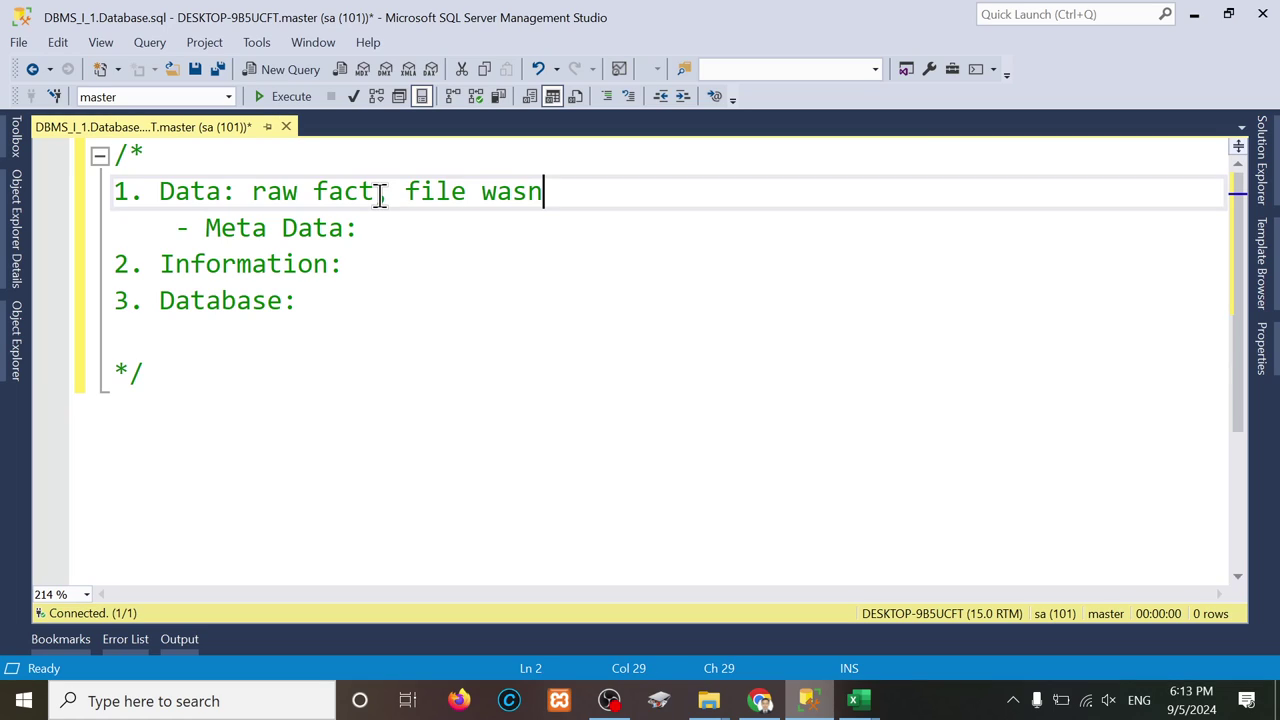
{"action": "type", "text": "'t ora"}
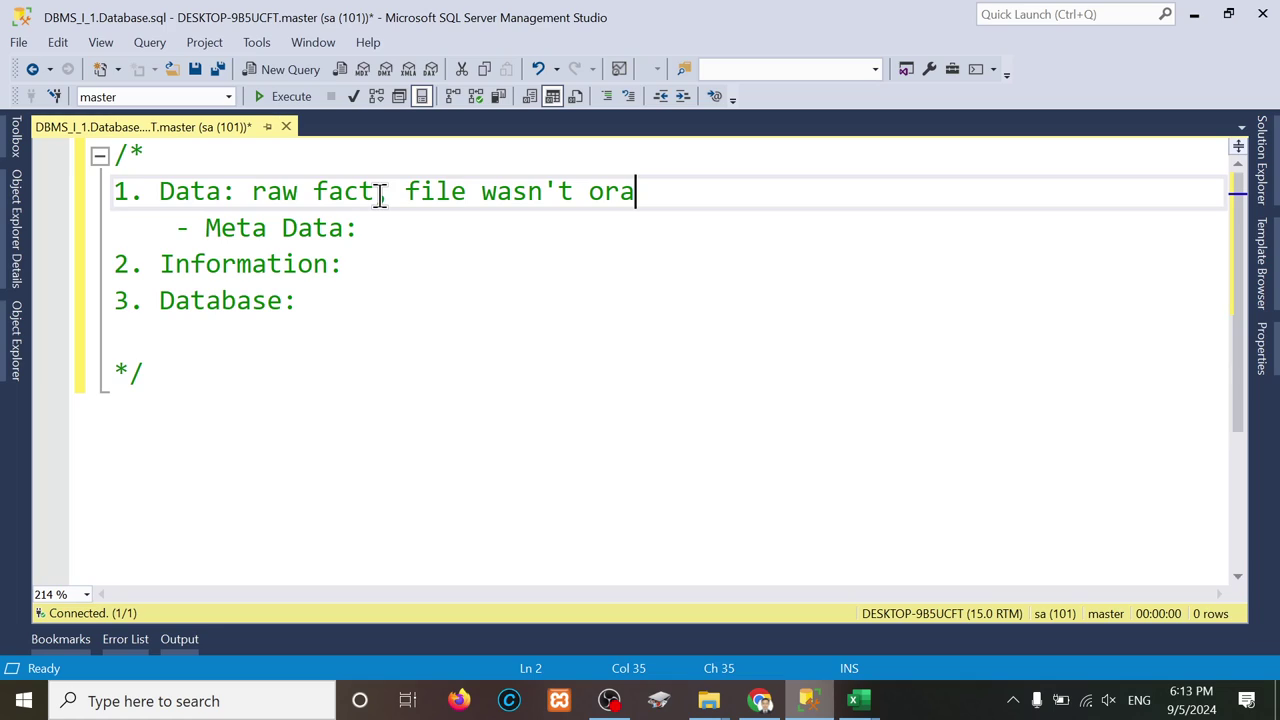
{"action": "key", "text": "BackSpace"}
{"action": "type", "text": "gazni"}
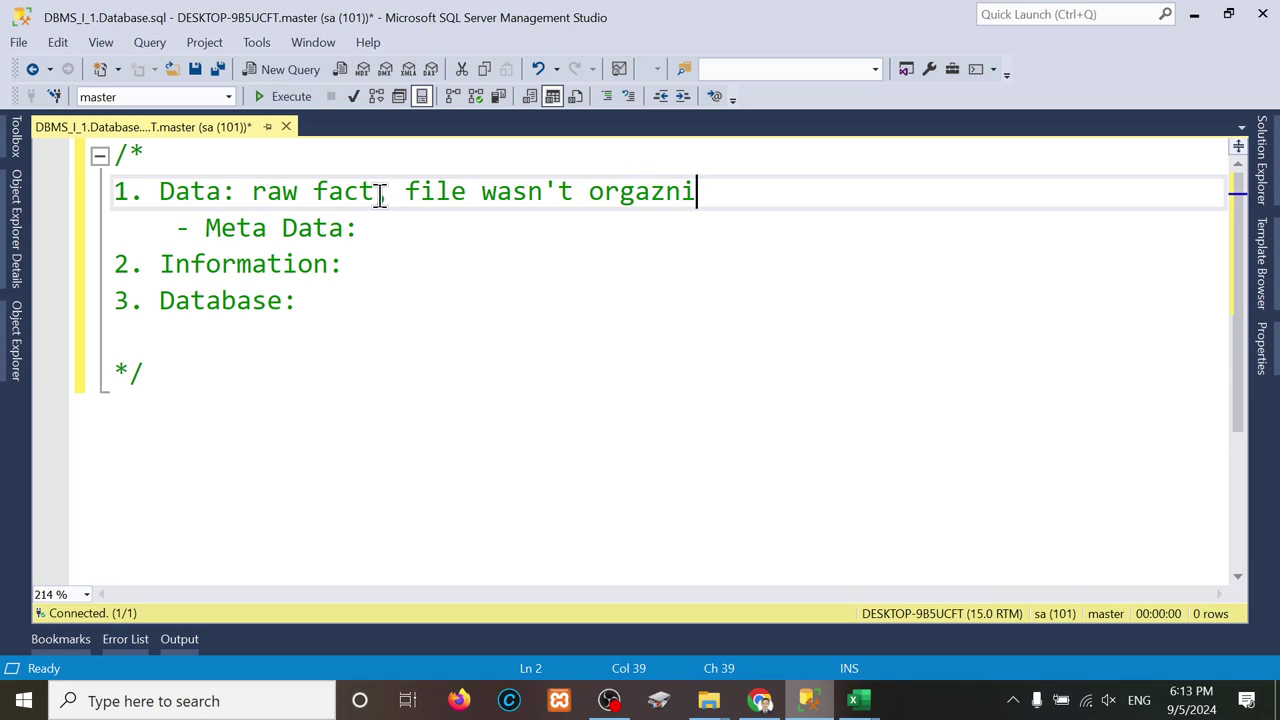
{"action": "key", "text": "BackSpace"}
{"action": "key", "text": "BackSpace"}
{"action": "key", "text": "BackSpace"}
{"action": "type", "text": "nize"}
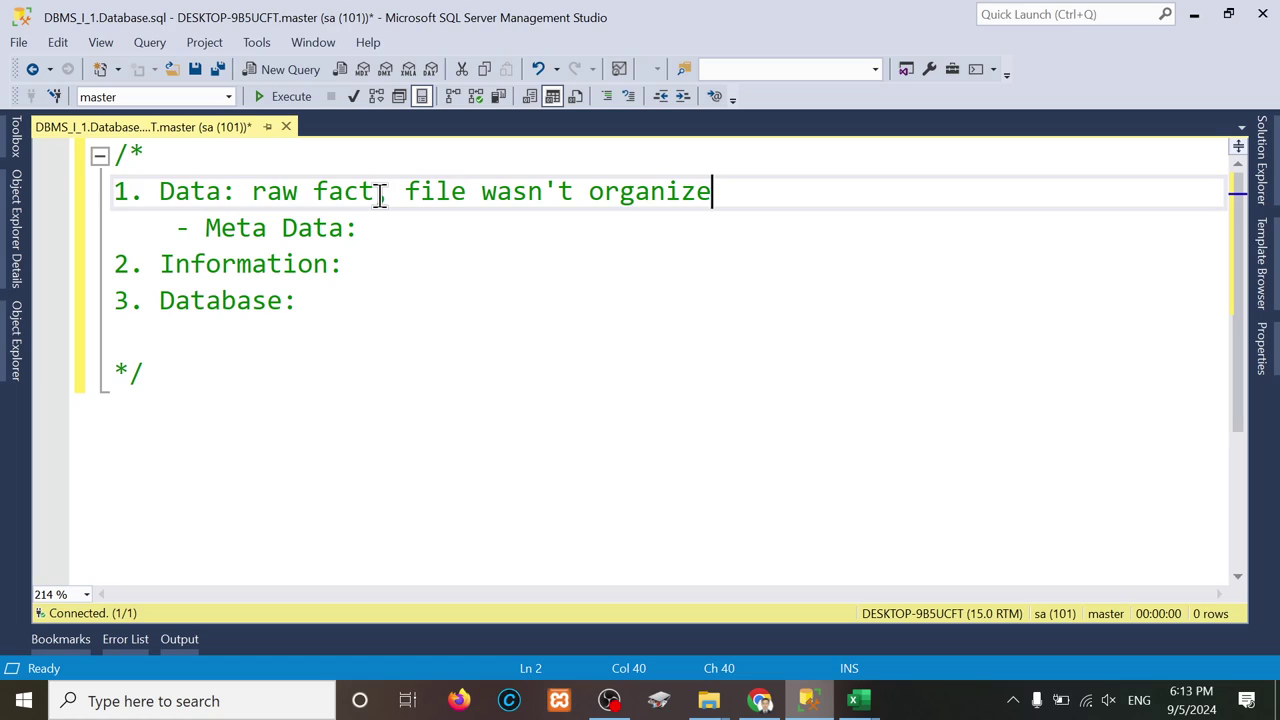
{"action": "type", "text": "d."}
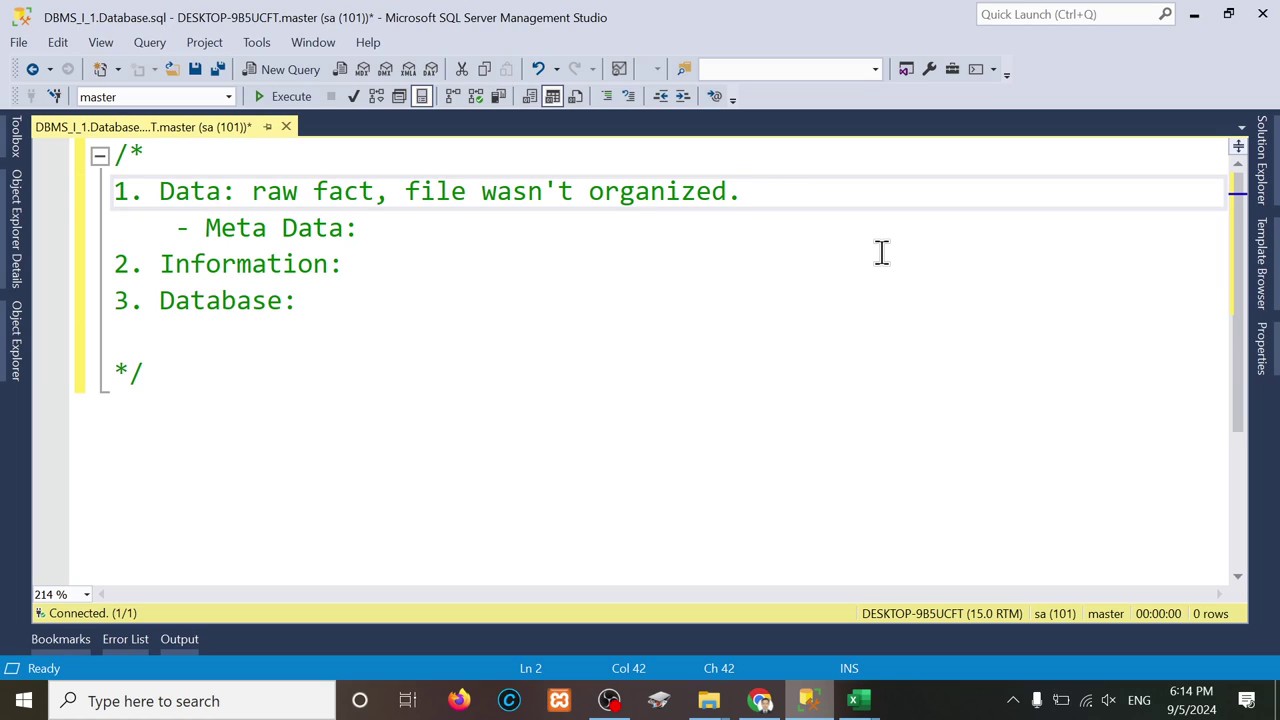
Step: Bring up the Example folder maximized in File Explorer and turn on item check boxes
{"action": "left_click", "coordinate": [712, 705]}
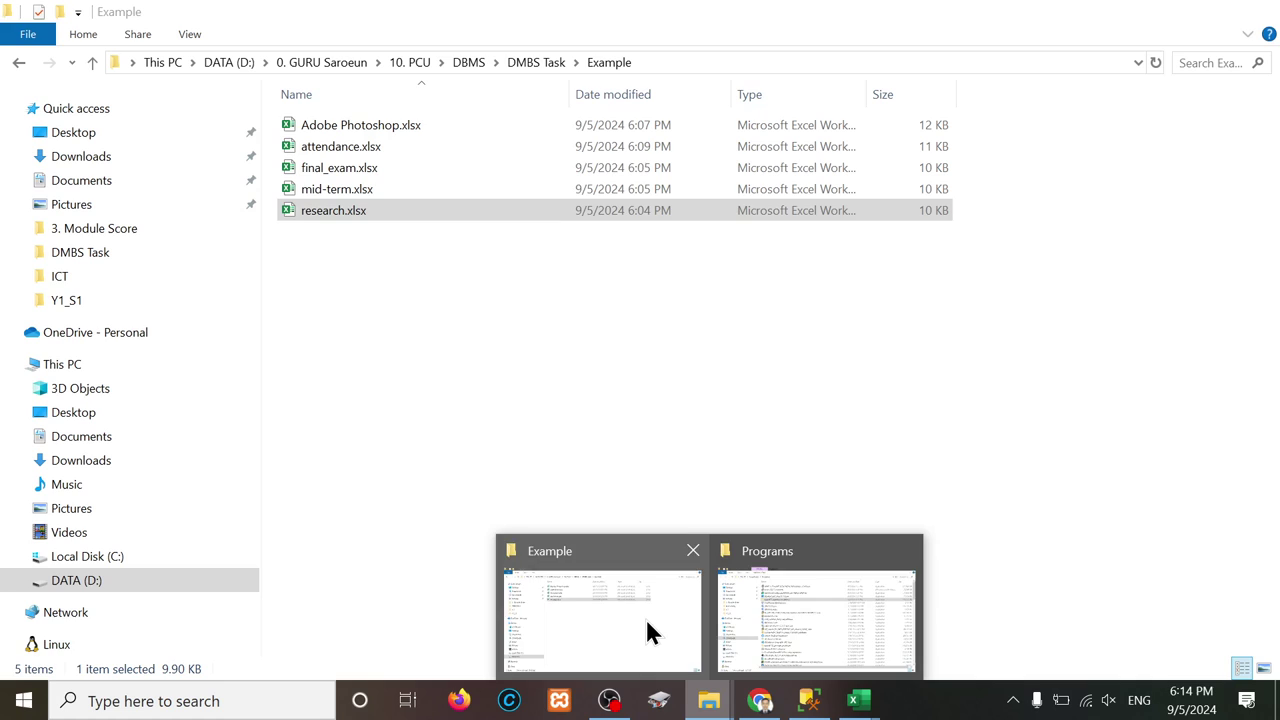
{"action": "left_click", "coordinate": [647, 625]}
{"action": "left_click_drag", "start_coordinate": [757, 17], "coordinate": [778, 147]}
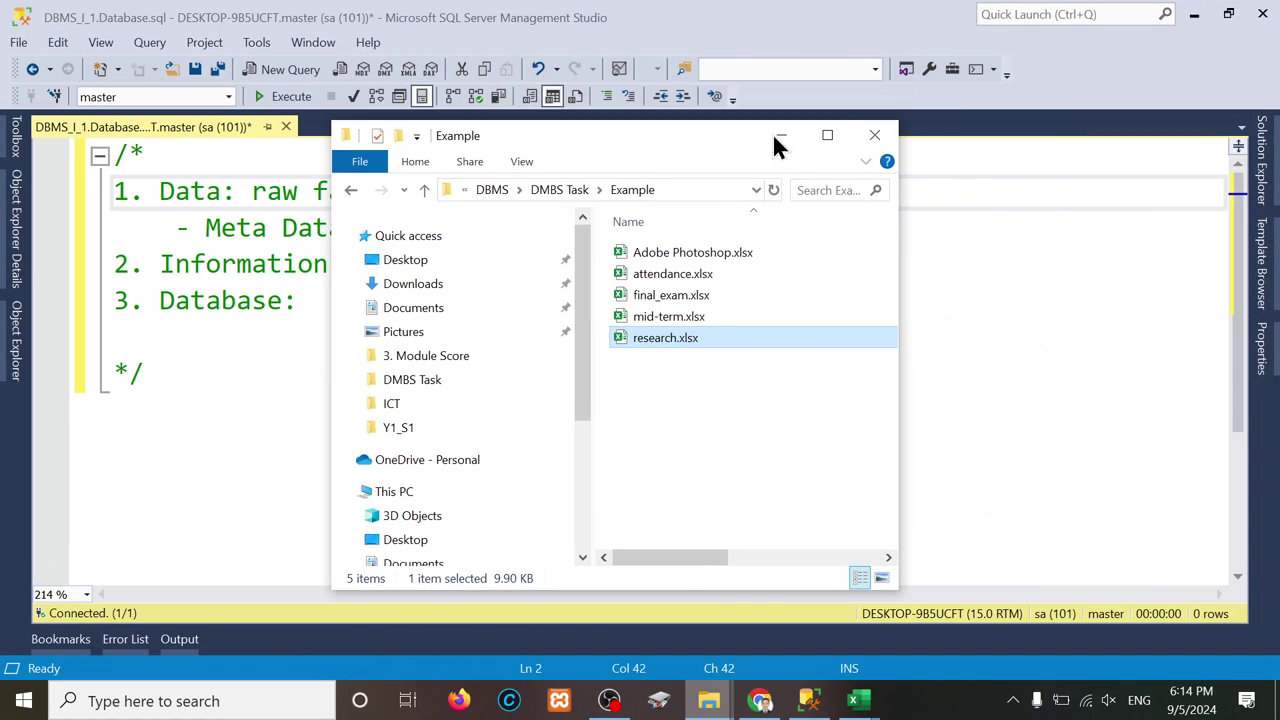
{"action": "left_click", "coordinate": [826, 137]}
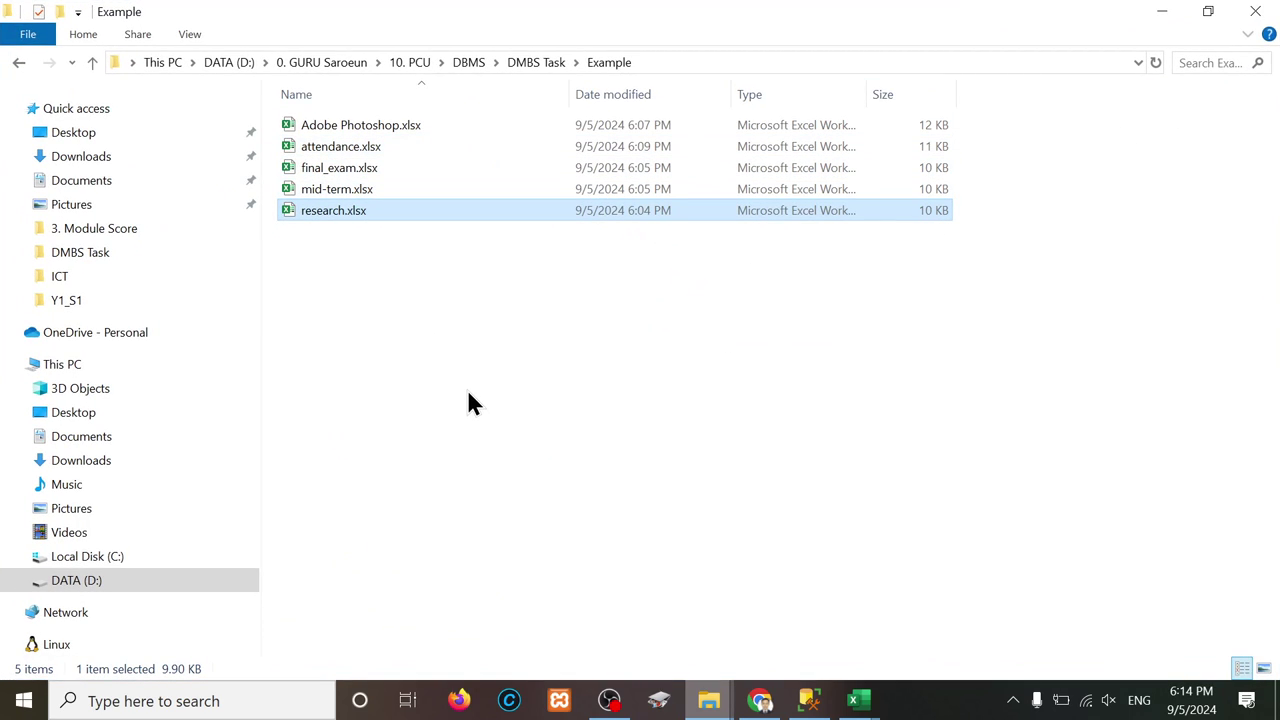
{"action": "left_click", "coordinate": [190, 34]}
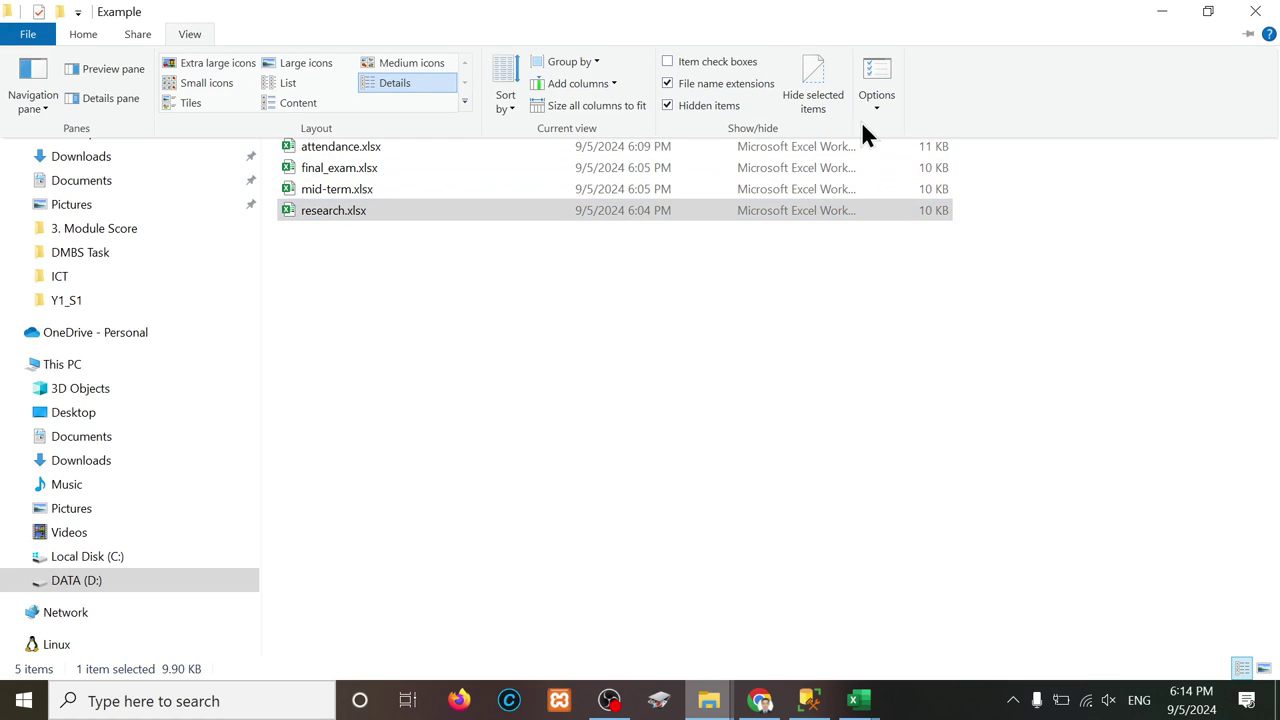
{"action": "left_click", "coordinate": [697, 60]}
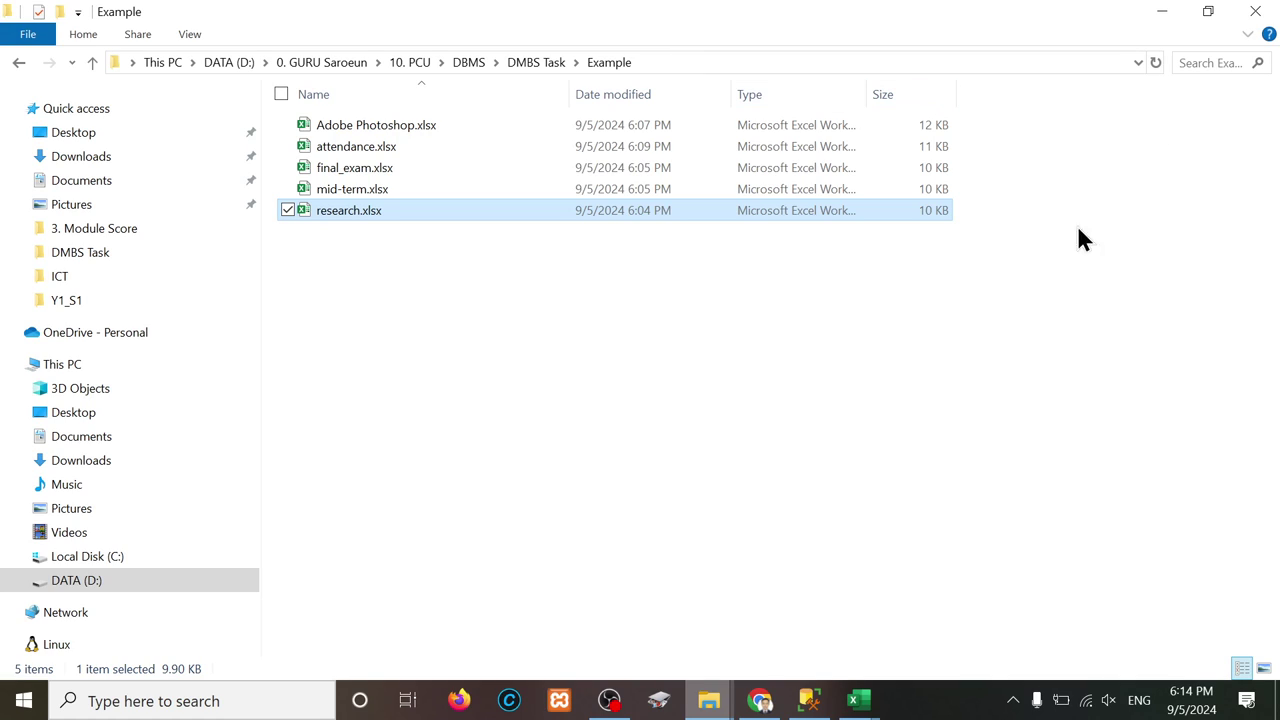
{"action": "right_click", "coordinate": [356, 212]}
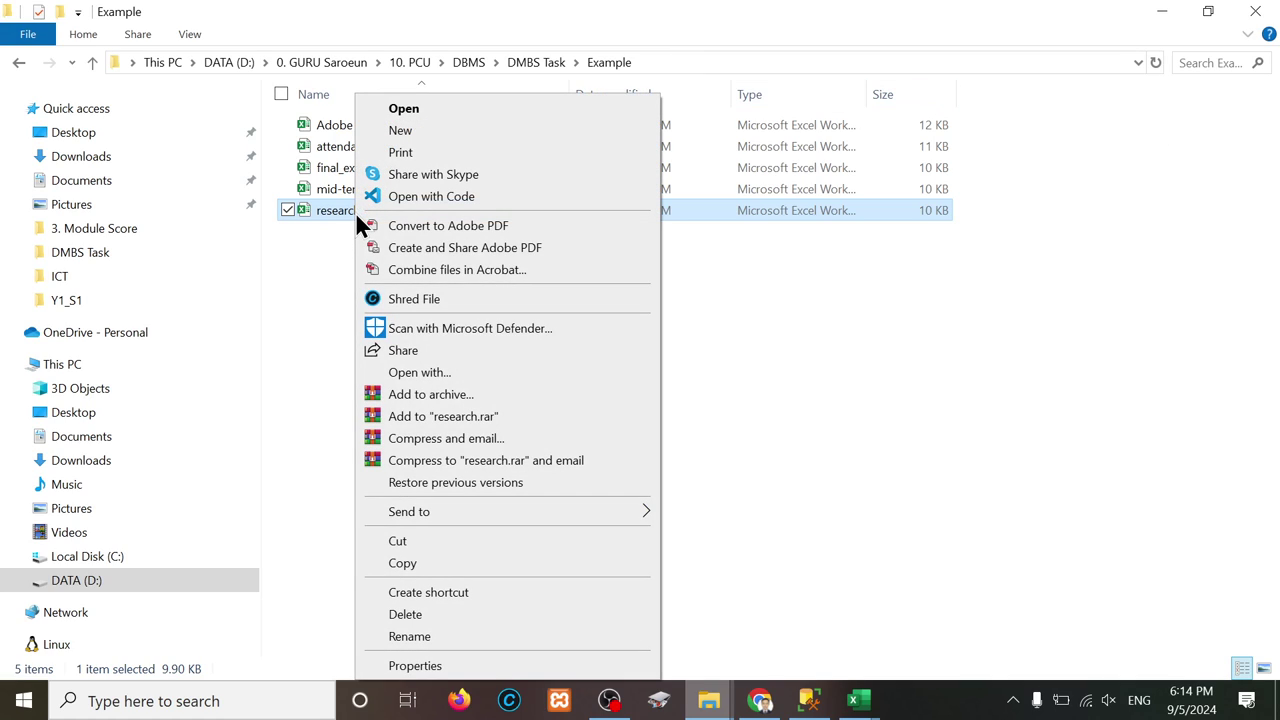
{"action": "left_click", "coordinate": [875, 402]}
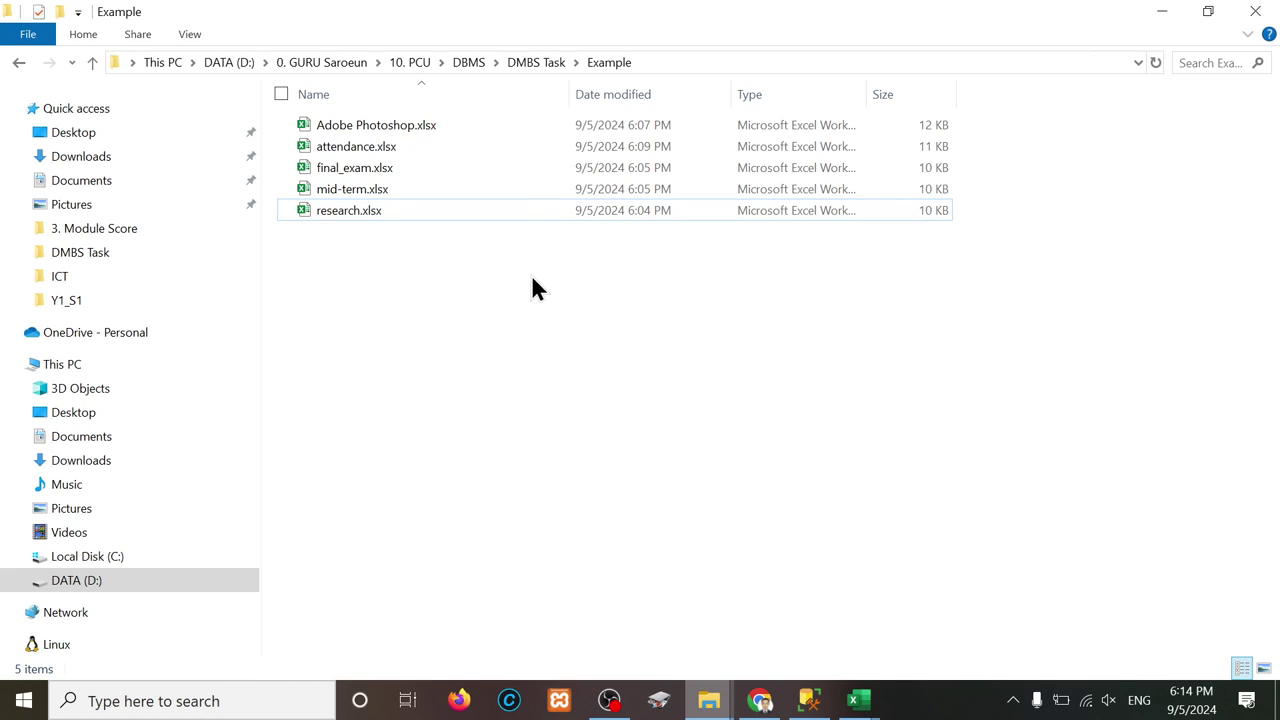
Step: View the files in the Pictures folder, select a portrait photo there and return to the Example folder
{"action": "left_click", "coordinate": [76, 512]}
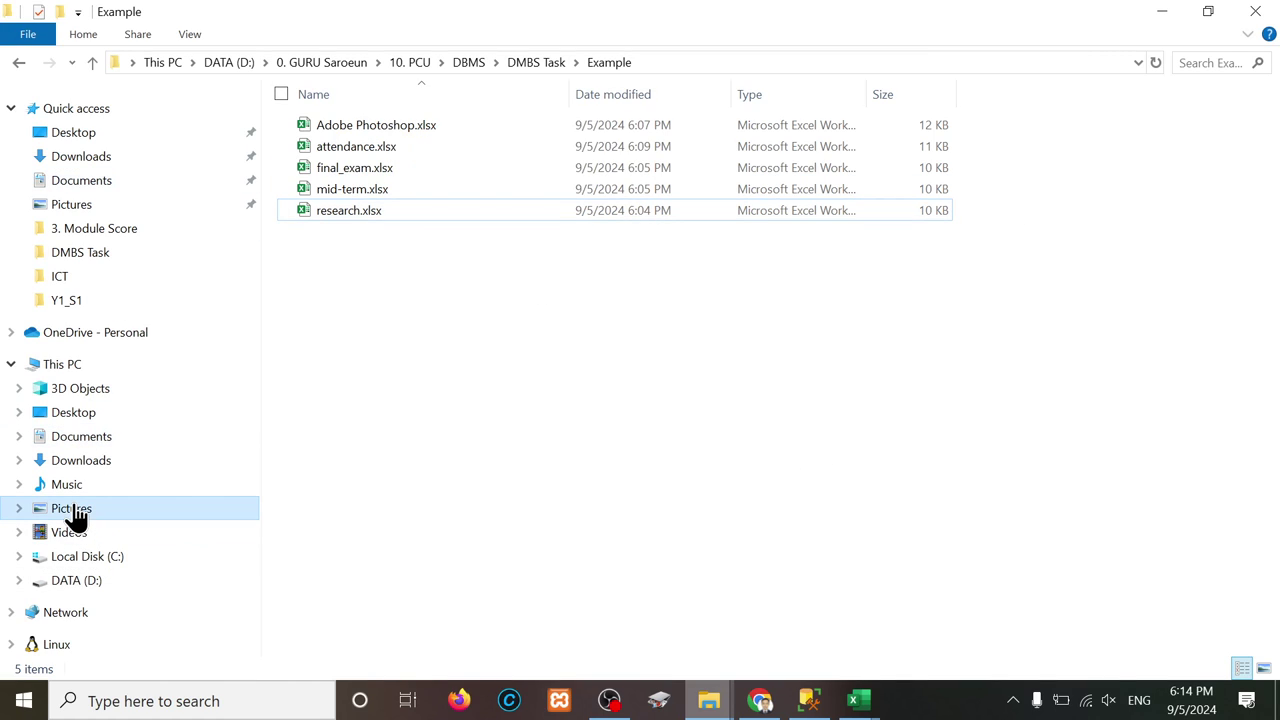
{"action": "left_click", "coordinate": [572, 425]}
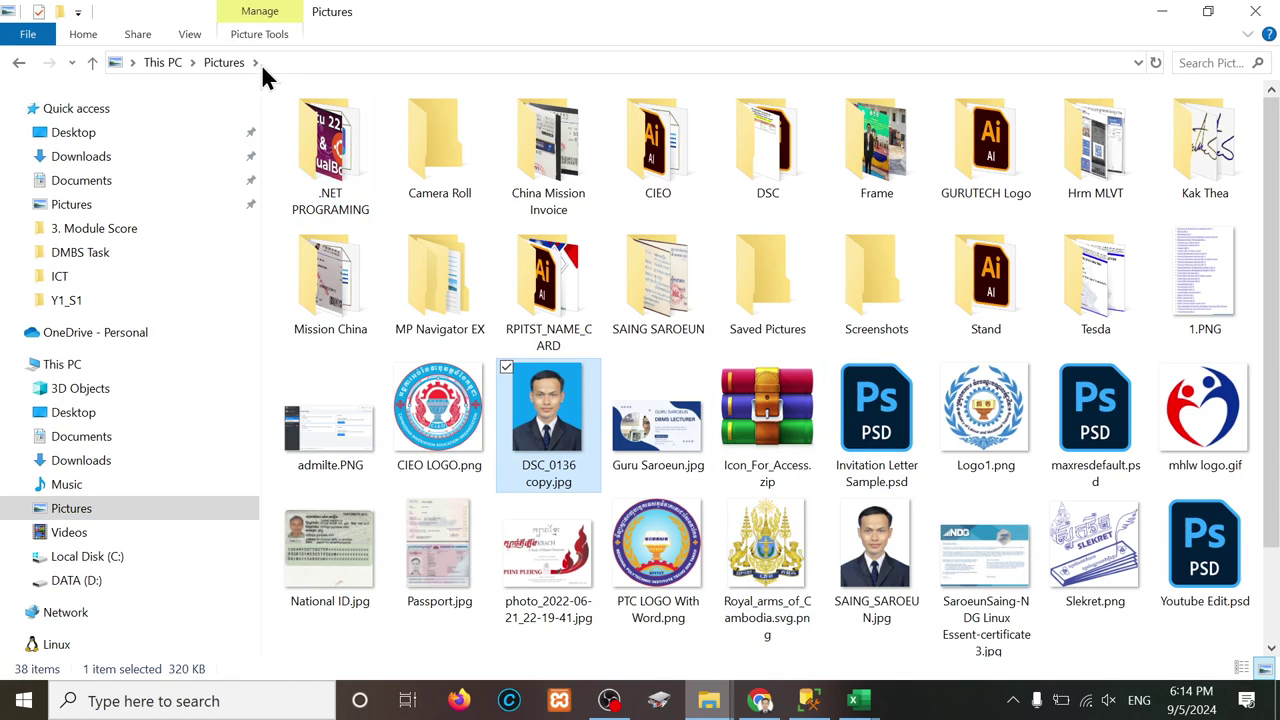
{"action": "left_click", "coordinate": [18, 62]}
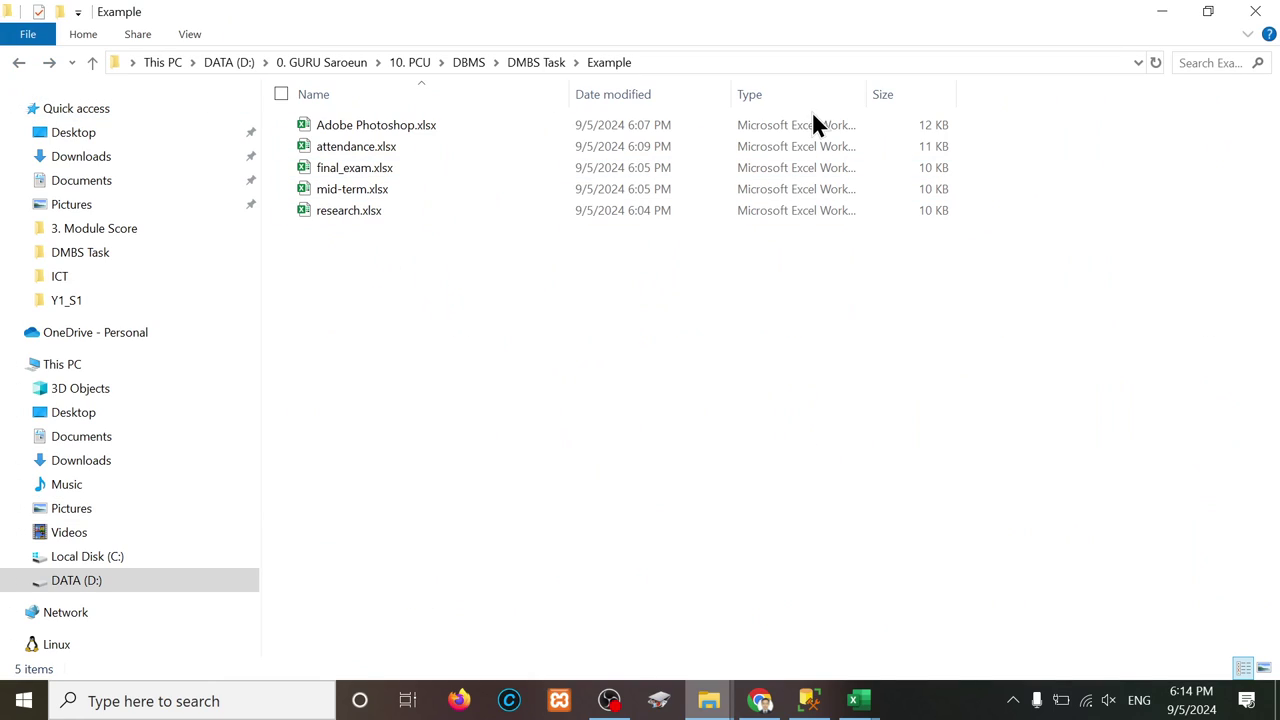
Step: Try medium icons in the Example folder, set its layout to List and turn on the preview pane
{"action": "left_click", "coordinate": [194, 32]}
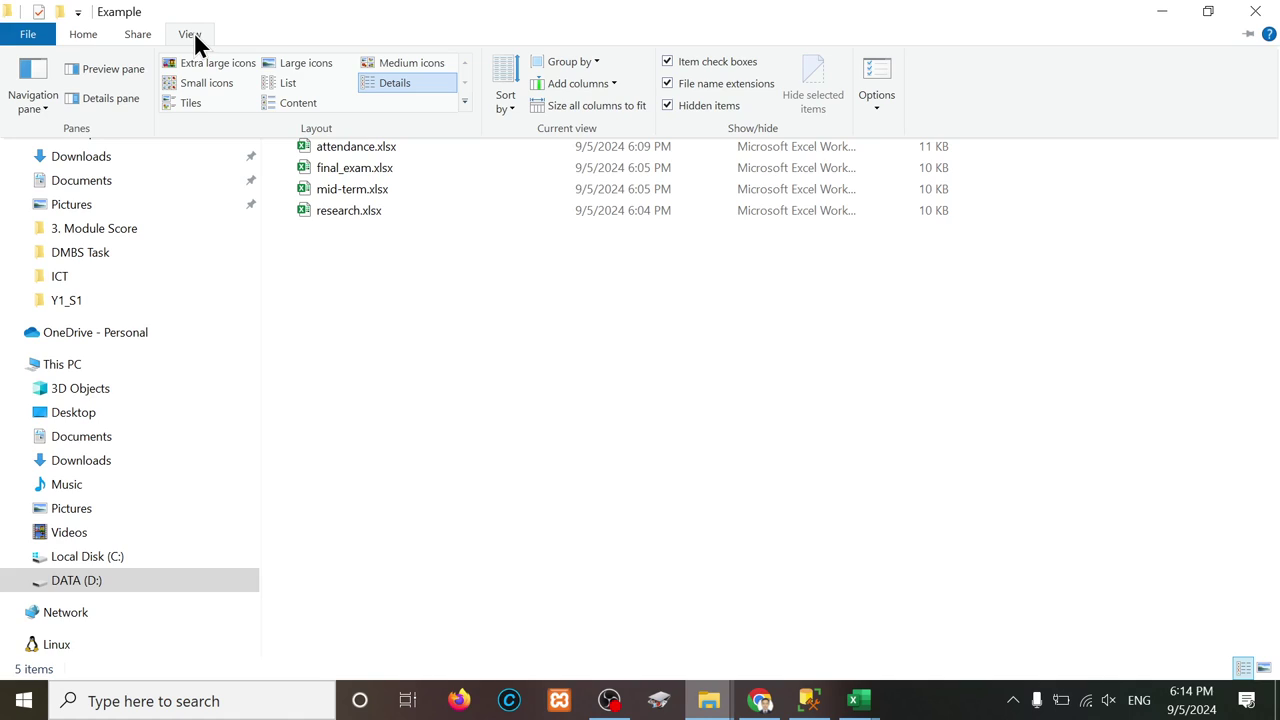
{"action": "left_click", "coordinate": [380, 66]}
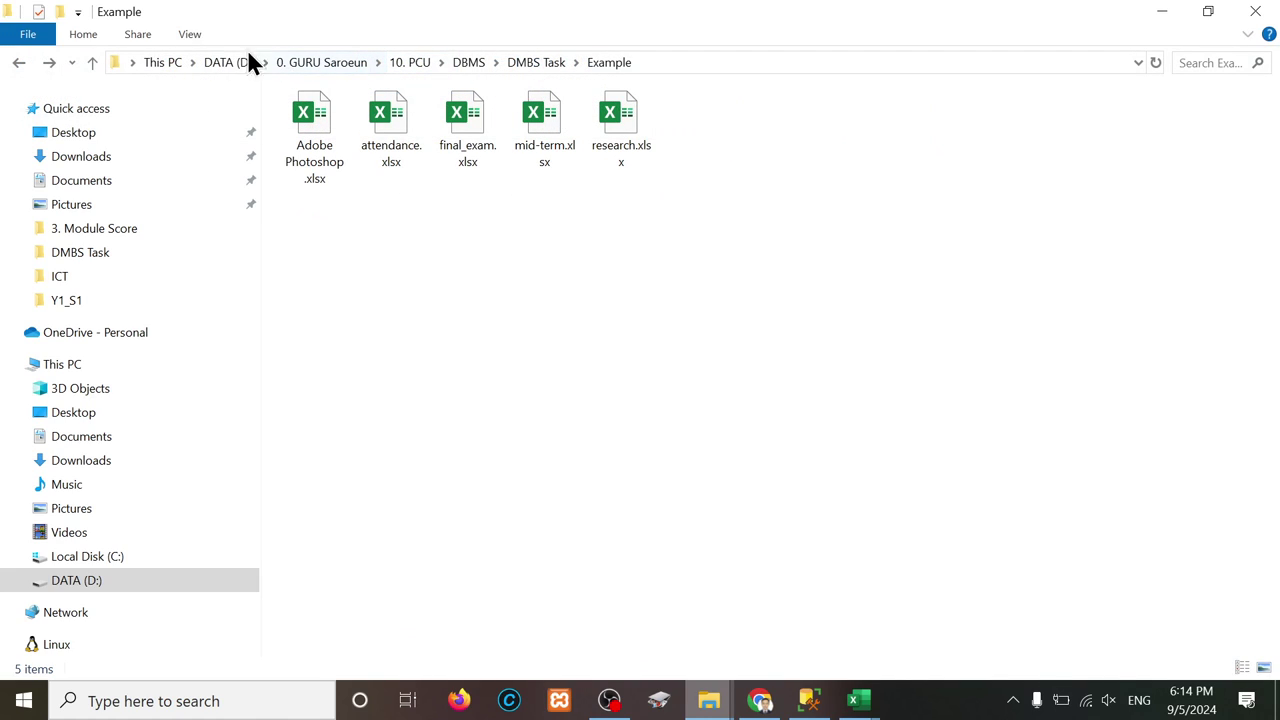
{"action": "left_click", "coordinate": [190, 36]}
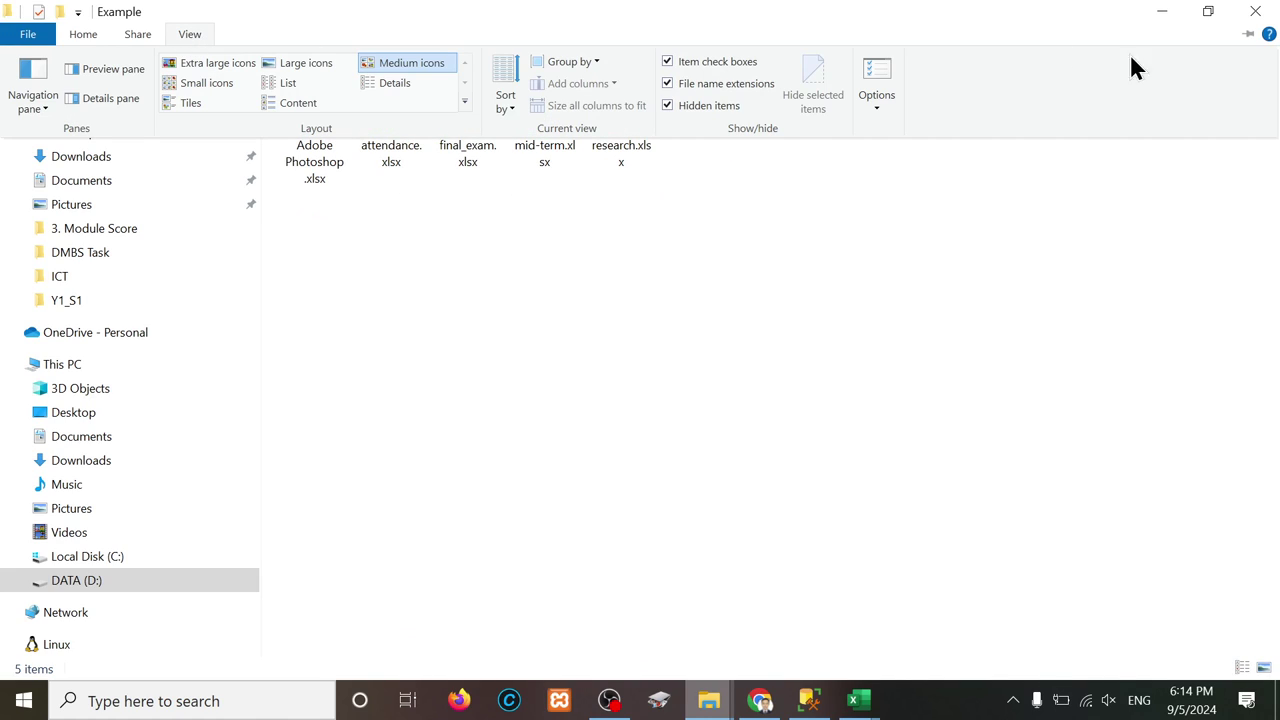
{"action": "left_click", "coordinate": [874, 116]}
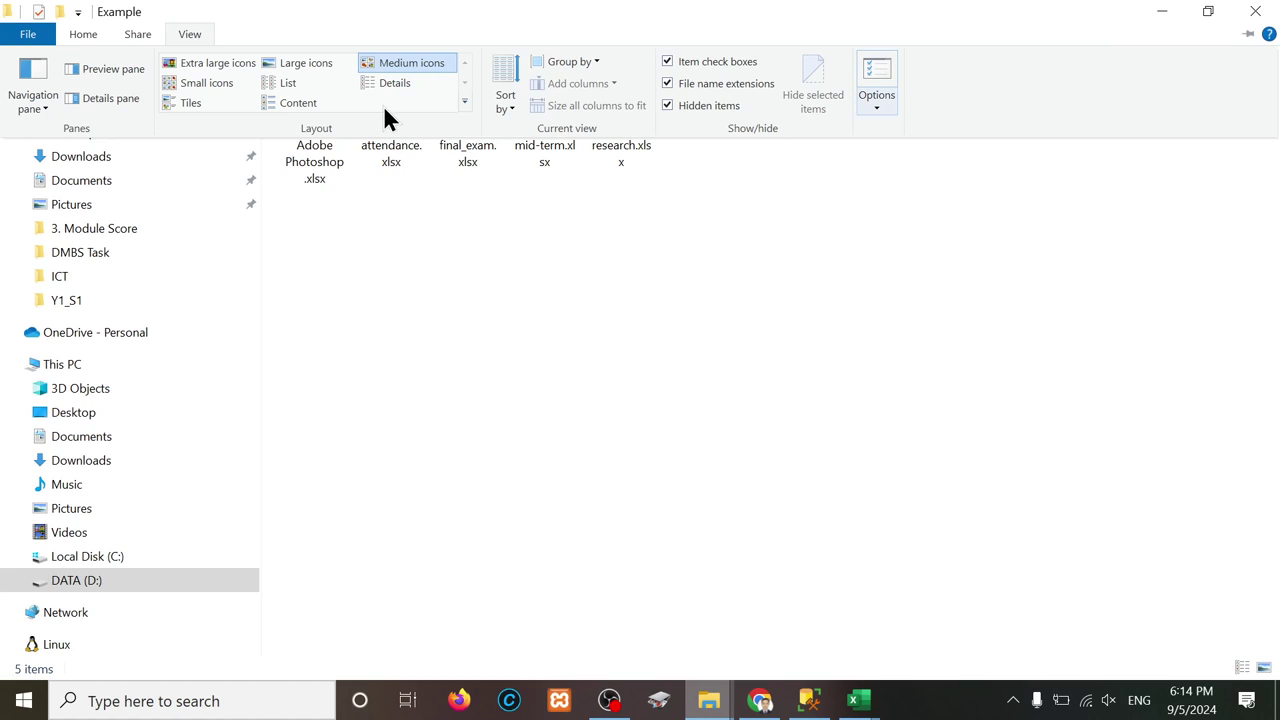
{"action": "left_click", "coordinate": [275, 88]}
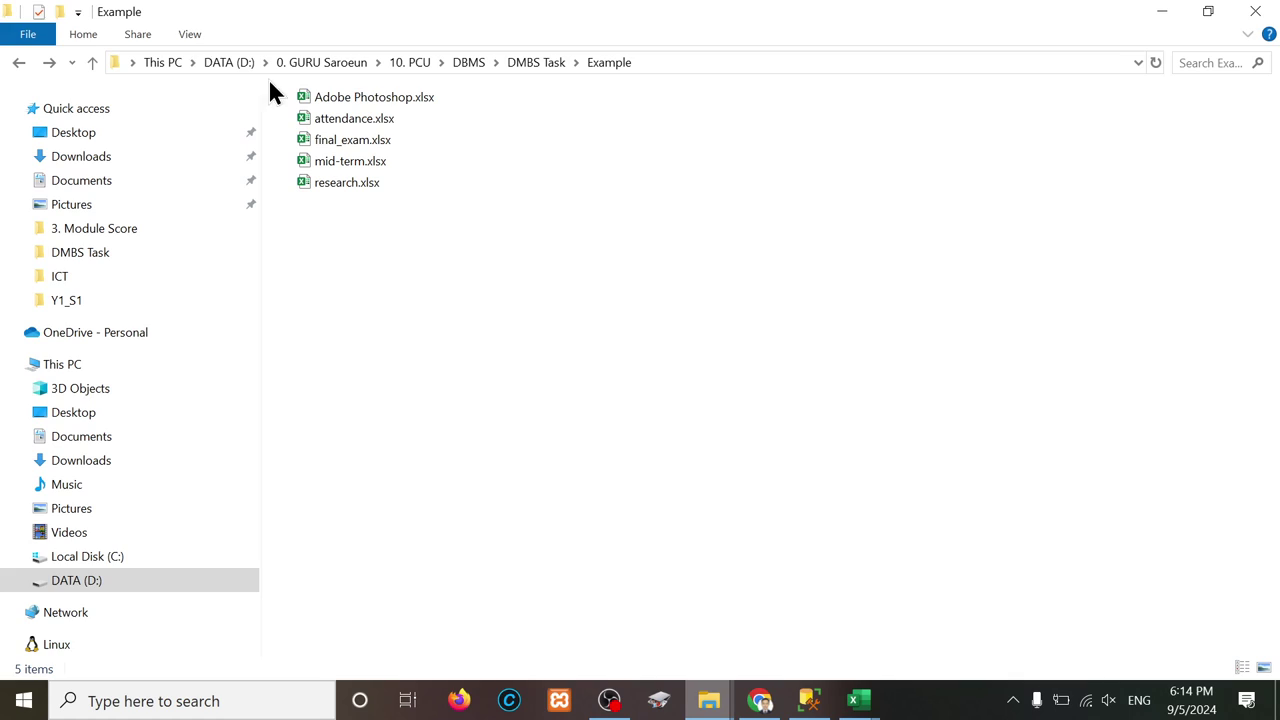
{"action": "left_click", "coordinate": [186, 34]}
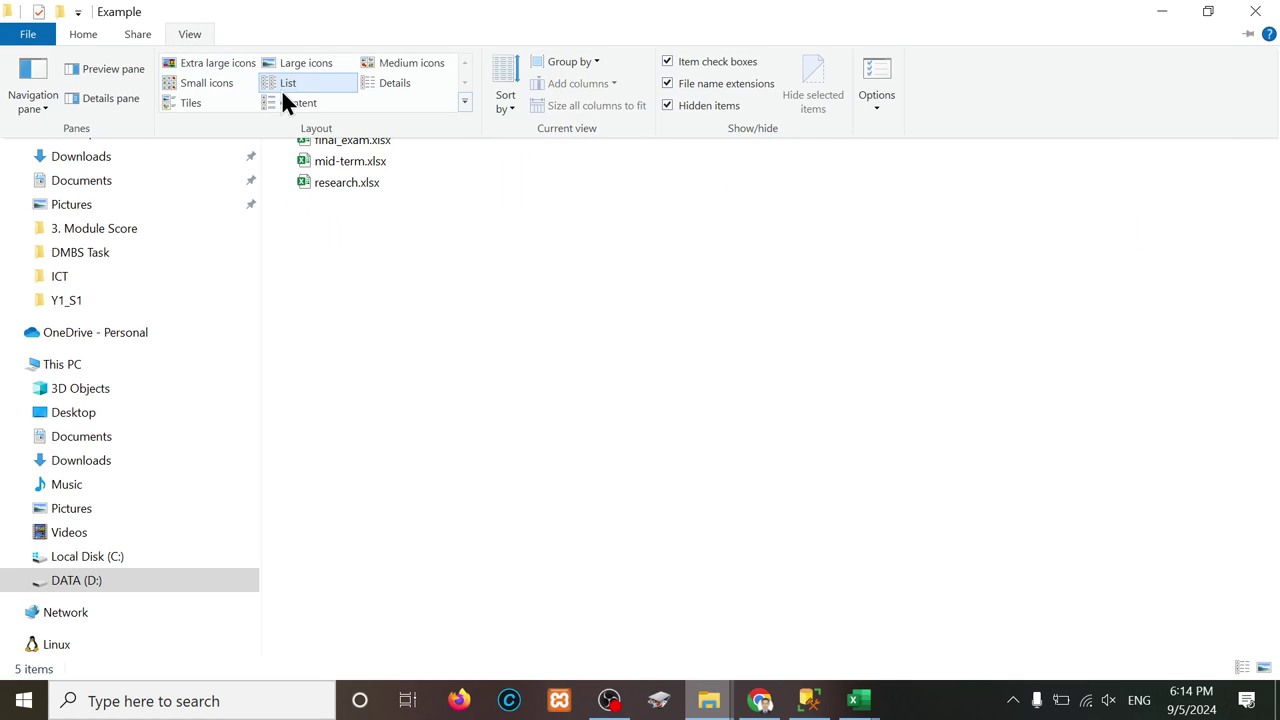
{"action": "left_click", "coordinate": [94, 70]}
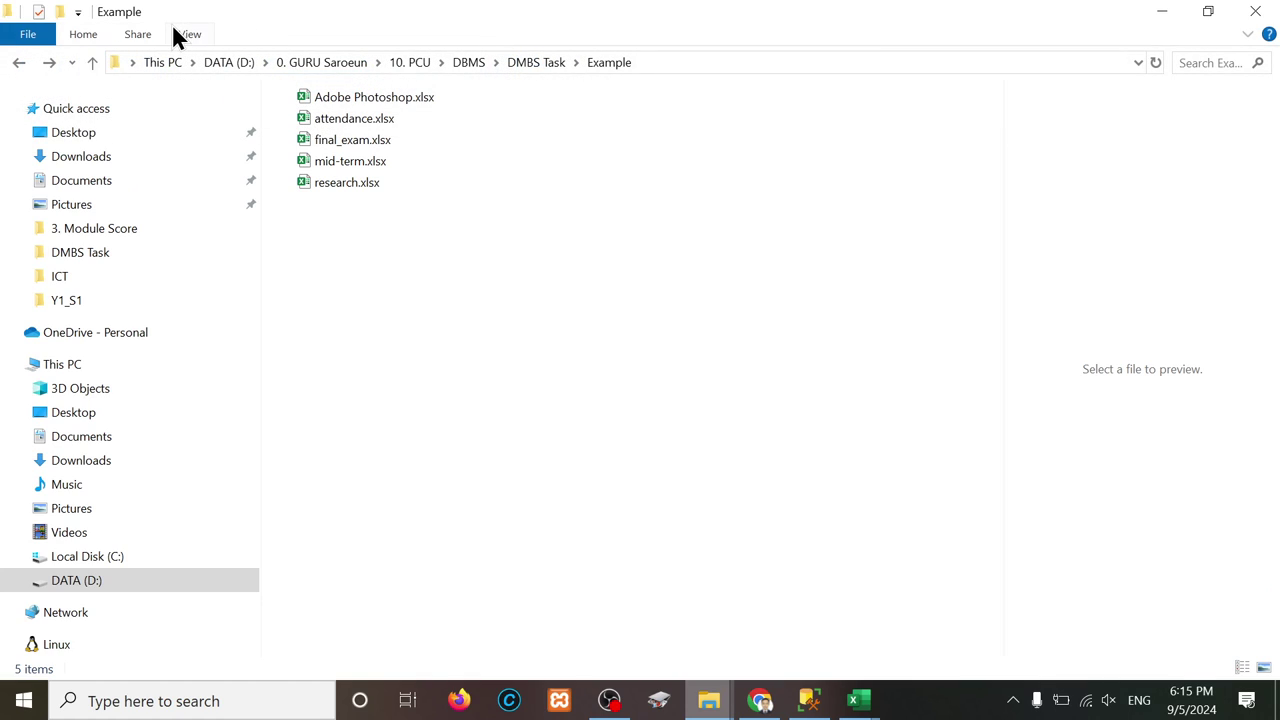
Step: Show the details pane for attendance.xlsx in the Example folder instead of the preview pane, and widen it to about half the window
{"action": "left_click", "coordinate": [184, 33]}
{"action": "left_click", "coordinate": [110, 99]}
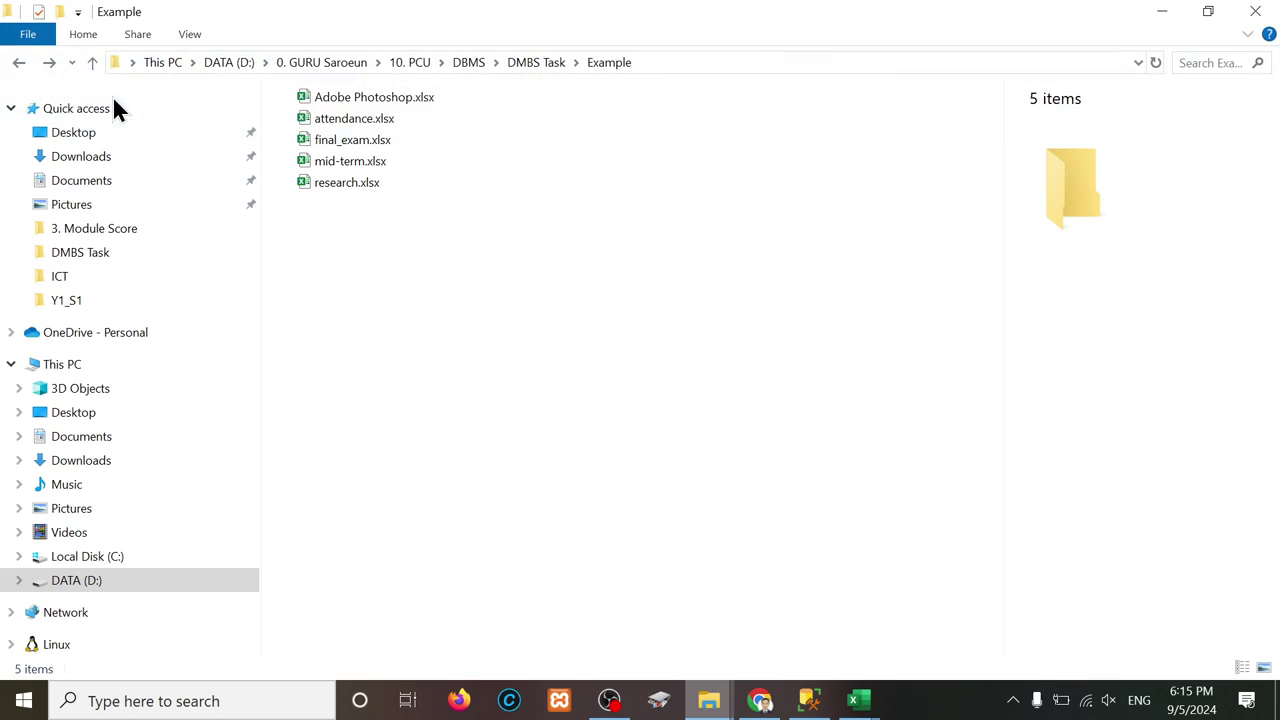
{"action": "left_click", "coordinate": [350, 118]}
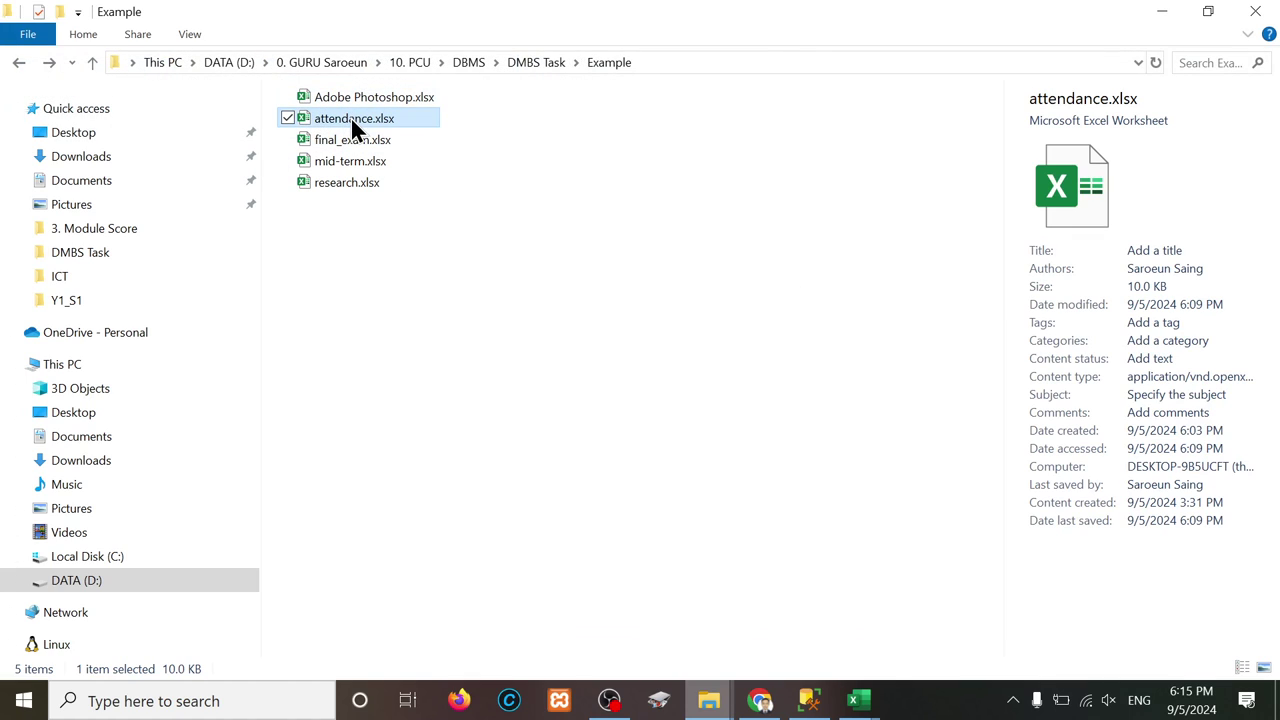
{"action": "left_click_drag", "start_coordinate": [1003, 237], "coordinate": [698, 254]}
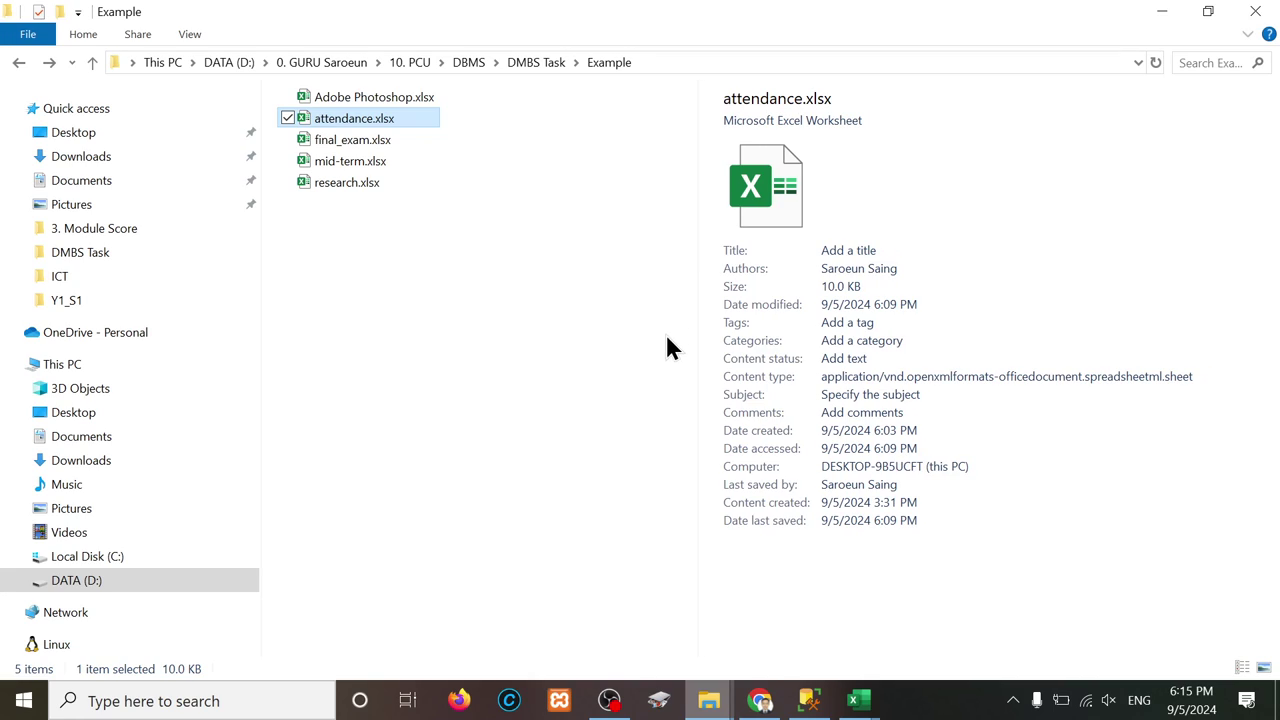
Step: Examine the file details of research.xlsx, mid-term.xlsx, final_exam.xlsx and attendance.xlsx one after another
{"action": "left_click", "coordinate": [500, 254]}
{"action": "left_click", "coordinate": [357, 192]}
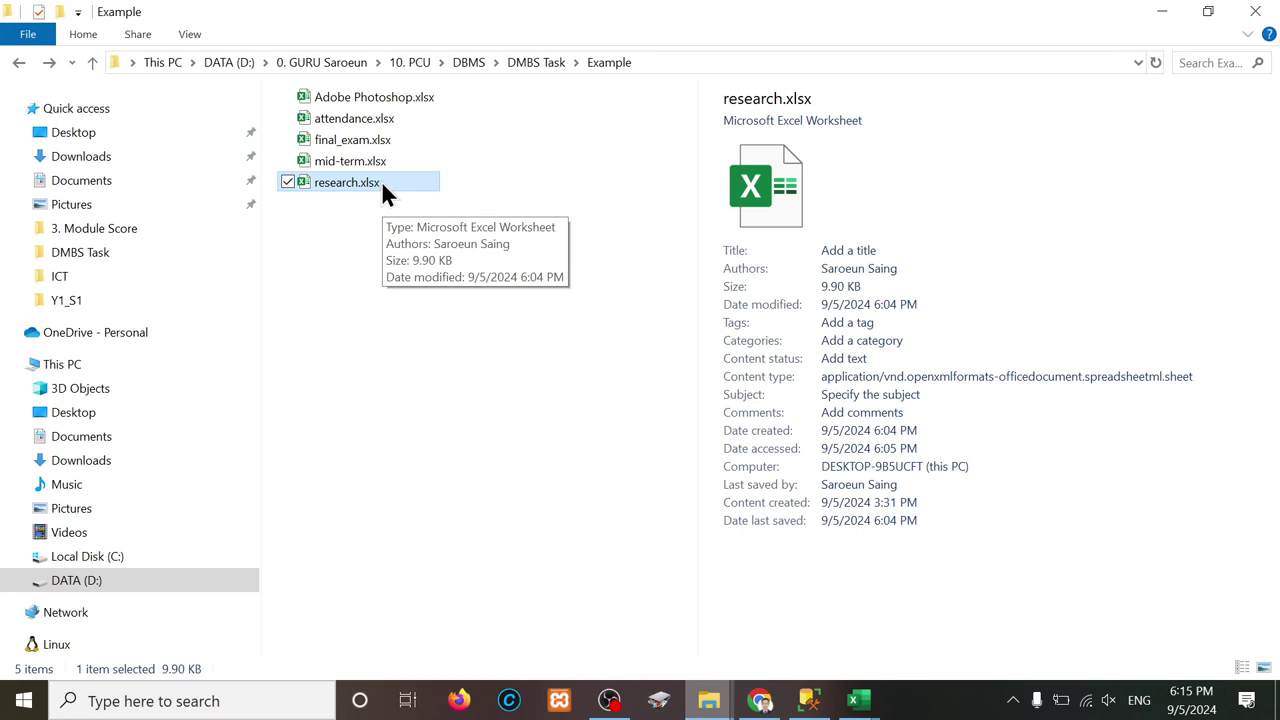
{"action": "left_click", "coordinate": [371, 166]}
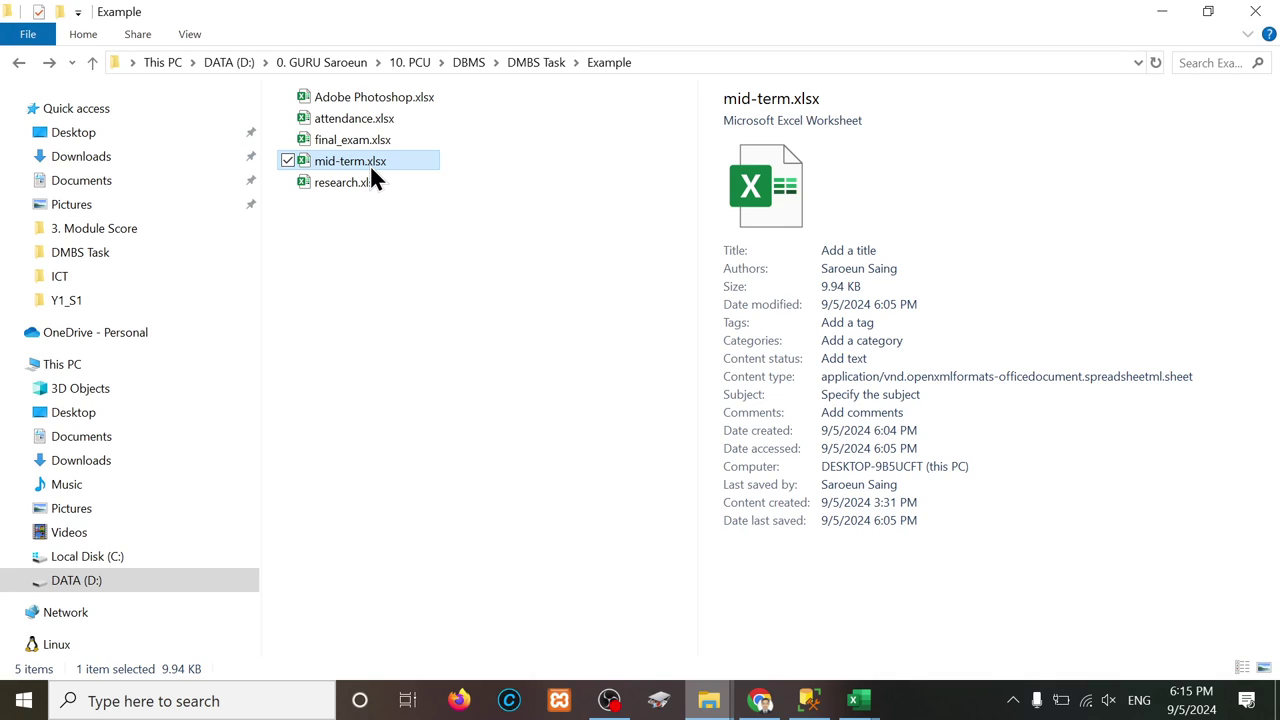
{"action": "left_click", "coordinate": [360, 137]}
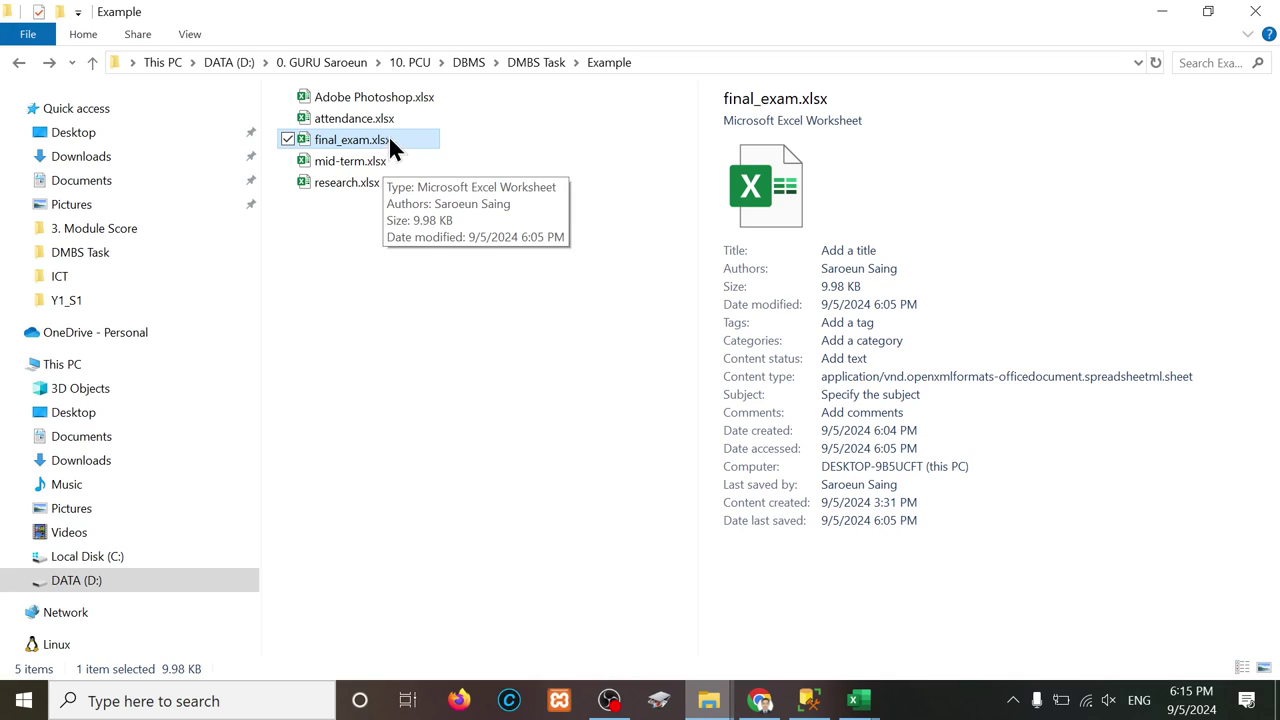
{"action": "left_click", "coordinate": [352, 117]}
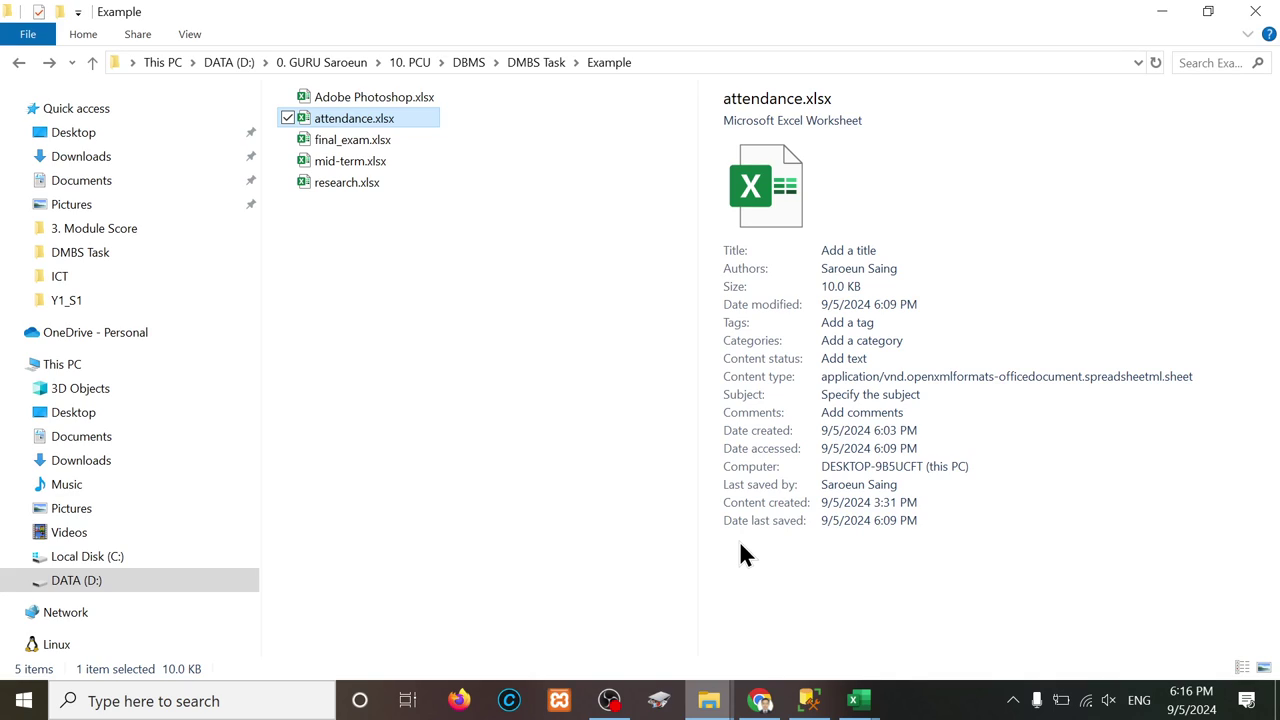
{"action": "left_click", "coordinate": [347, 181]}
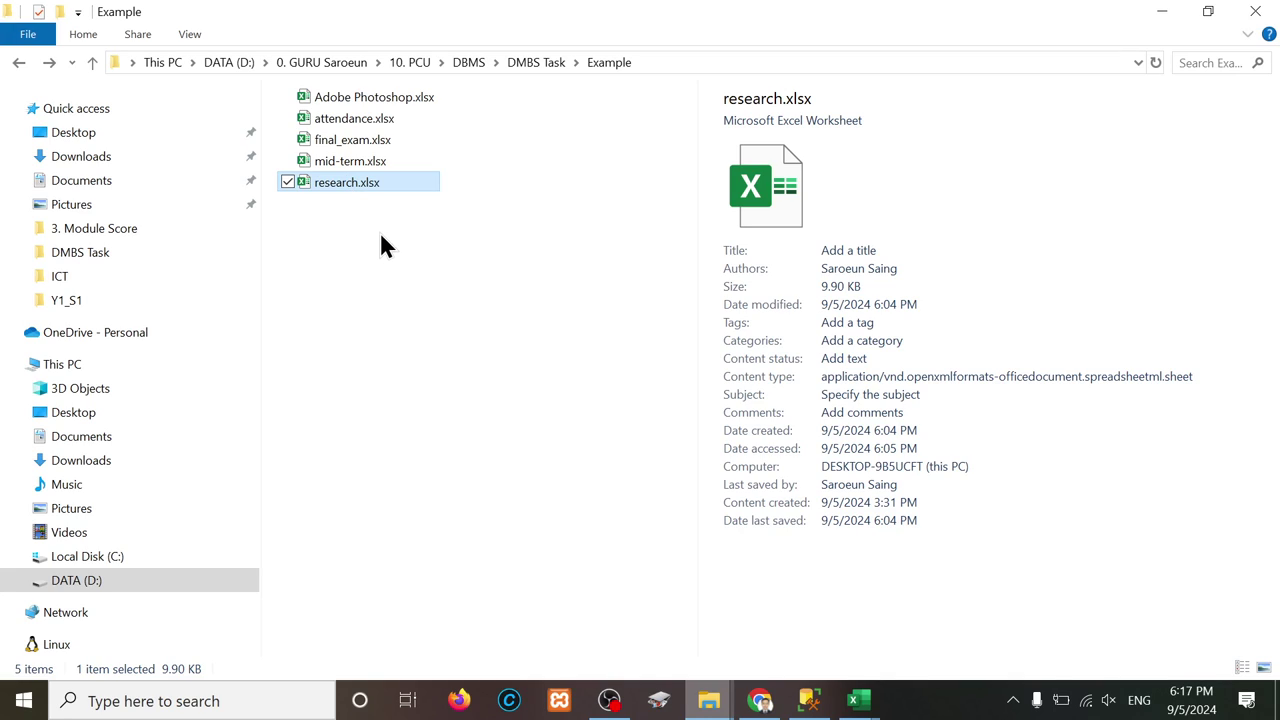
Step: Inspect the editable Title and Authors properties of research.xlsx, leaving them without entering anything
{"action": "left_click", "coordinate": [383, 238]}
{"action": "left_click", "coordinate": [349, 190]}
{"action": "left_click", "coordinate": [856, 250]}
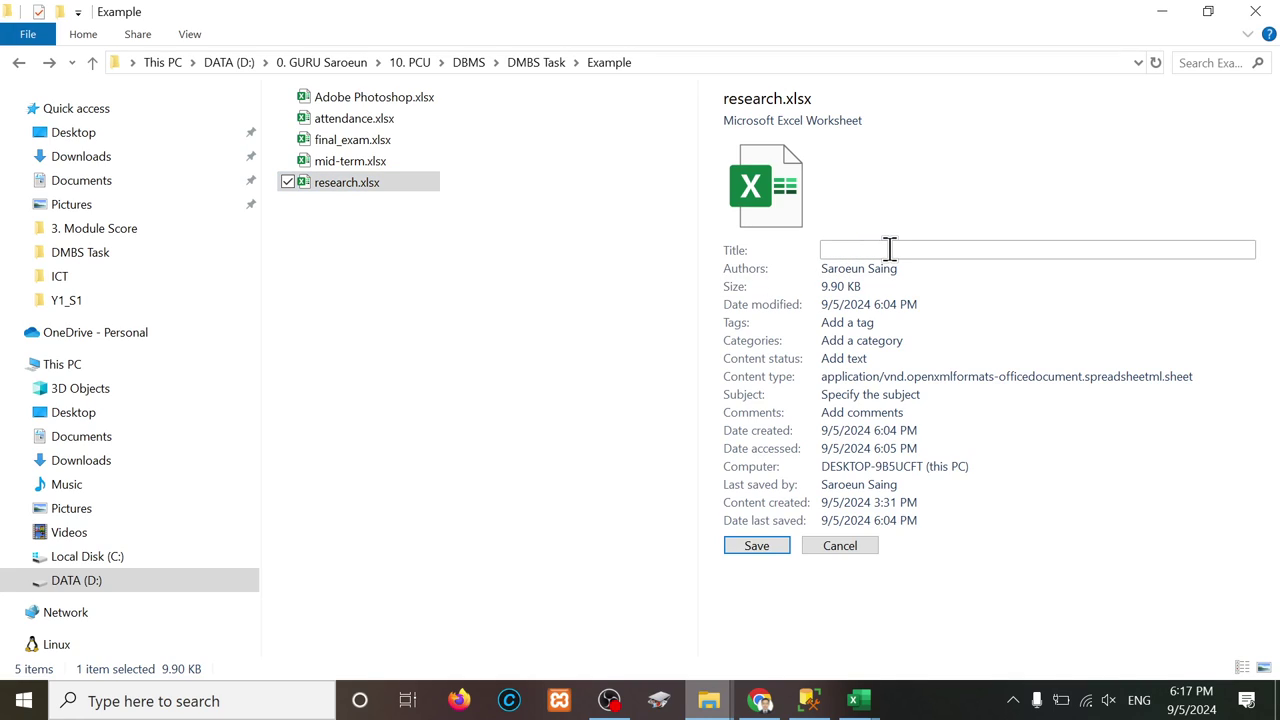
{"action": "left_click", "coordinate": [888, 269]}
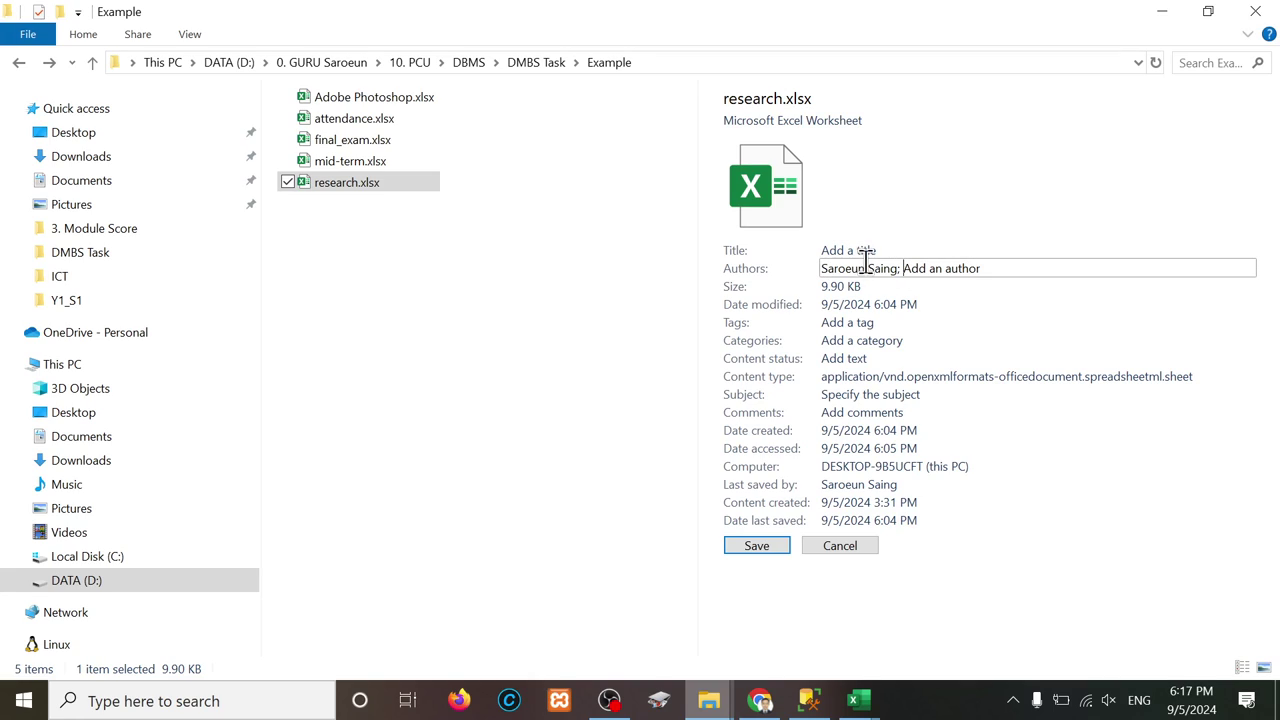
{"action": "left_click", "coordinate": [621, 348]}
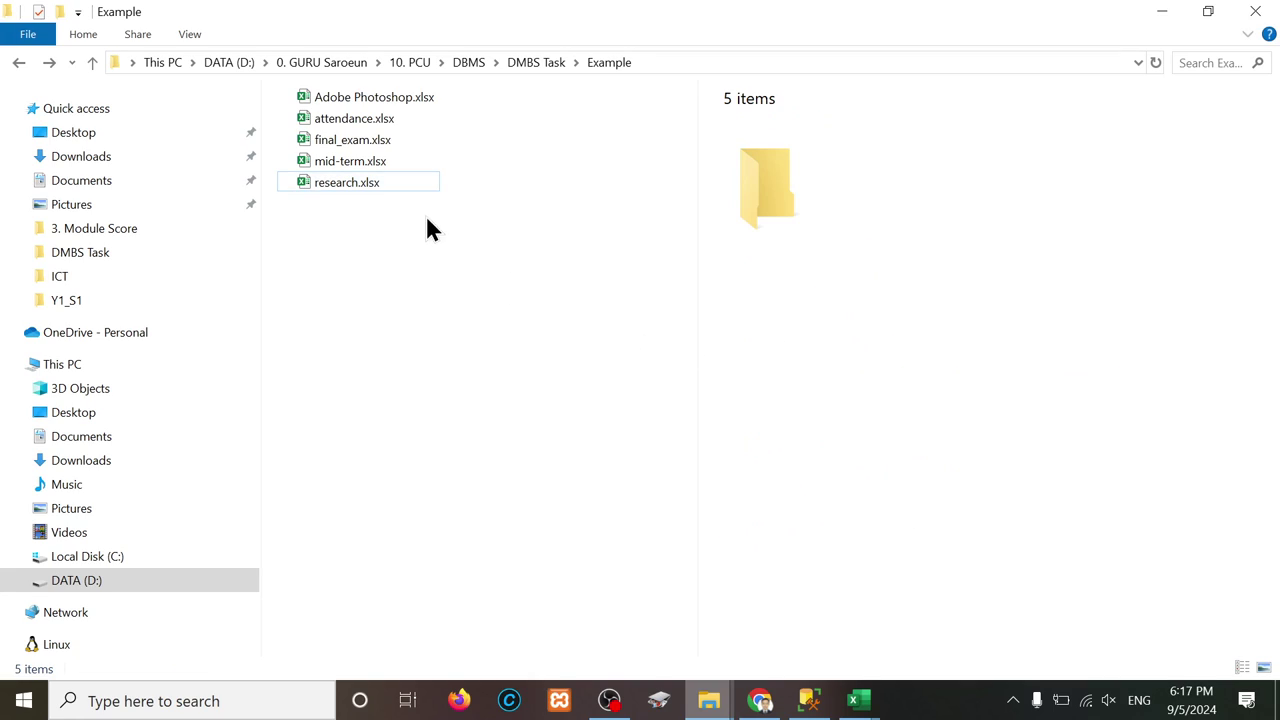
{"action": "left_click", "coordinate": [386, 184]}
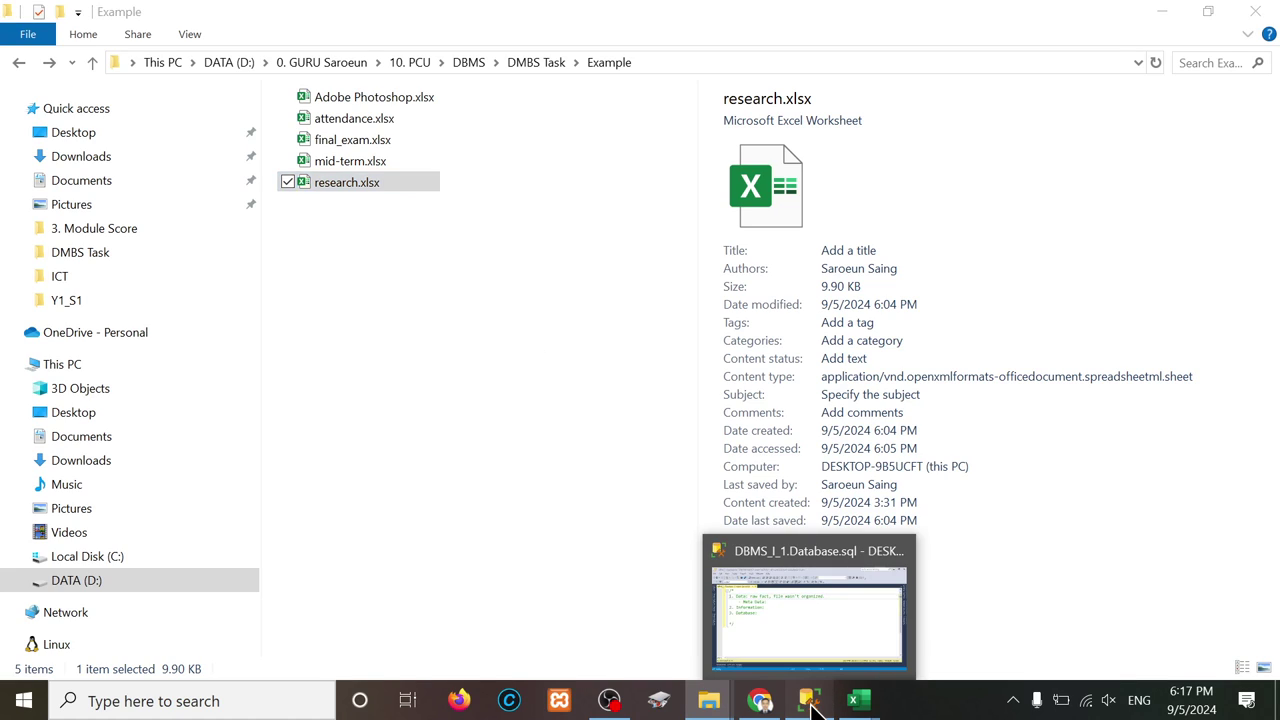
Step: In the SSMS notes, define Meta Data as "Data which describe data." and place the cursor after "Information:"
{"action": "left_click", "coordinate": [808, 698]}
{"action": "left_click", "coordinate": [388, 228]}
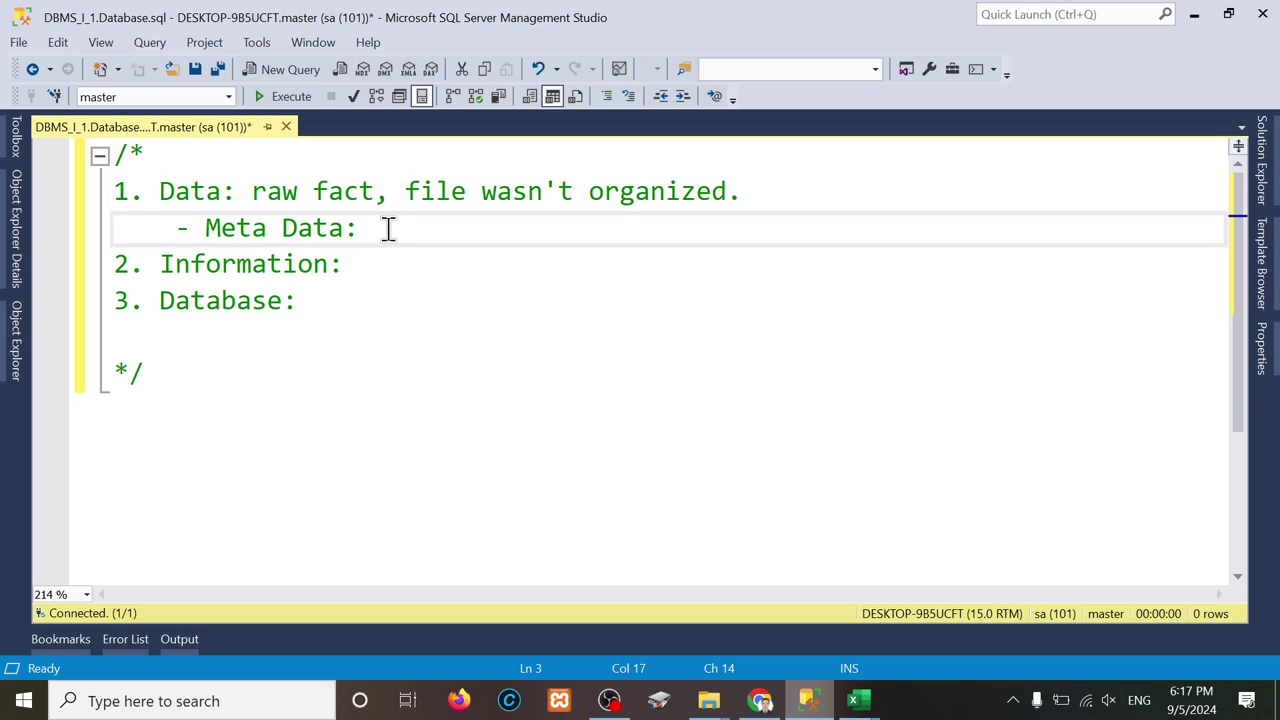
{"action": "type", "text": "Data whic"}
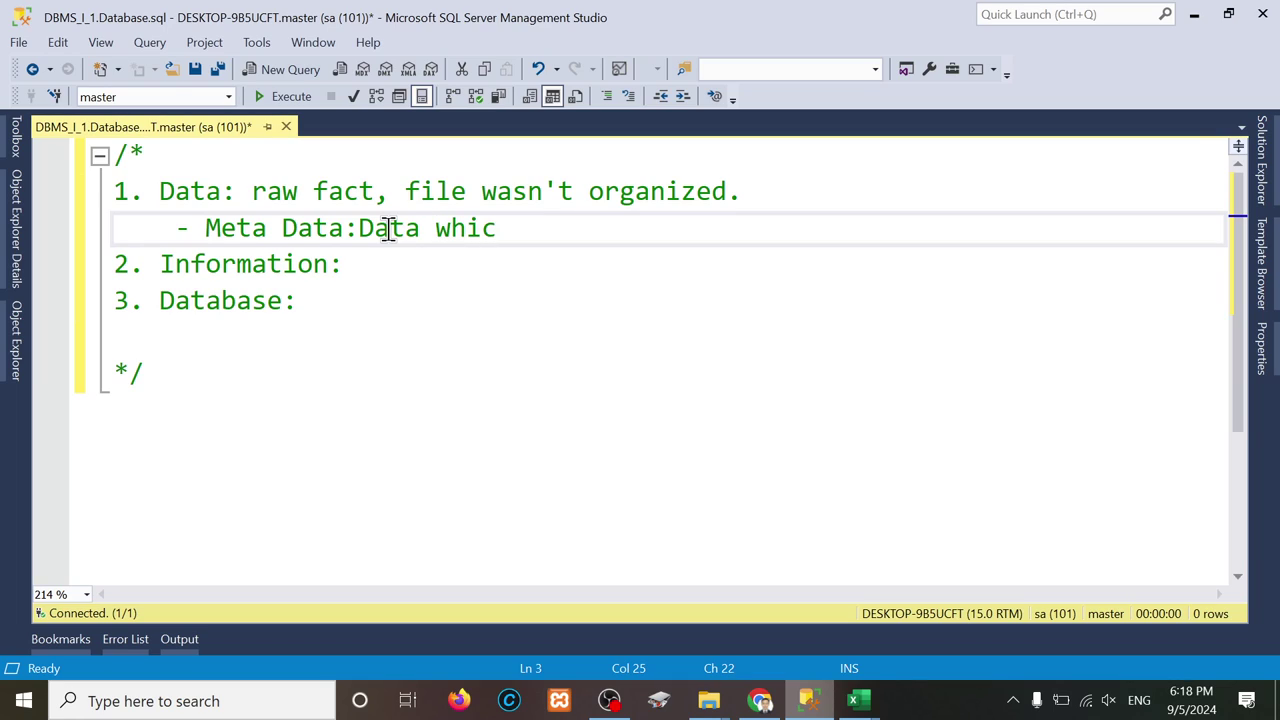
{"action": "type", "text": "h descri"}
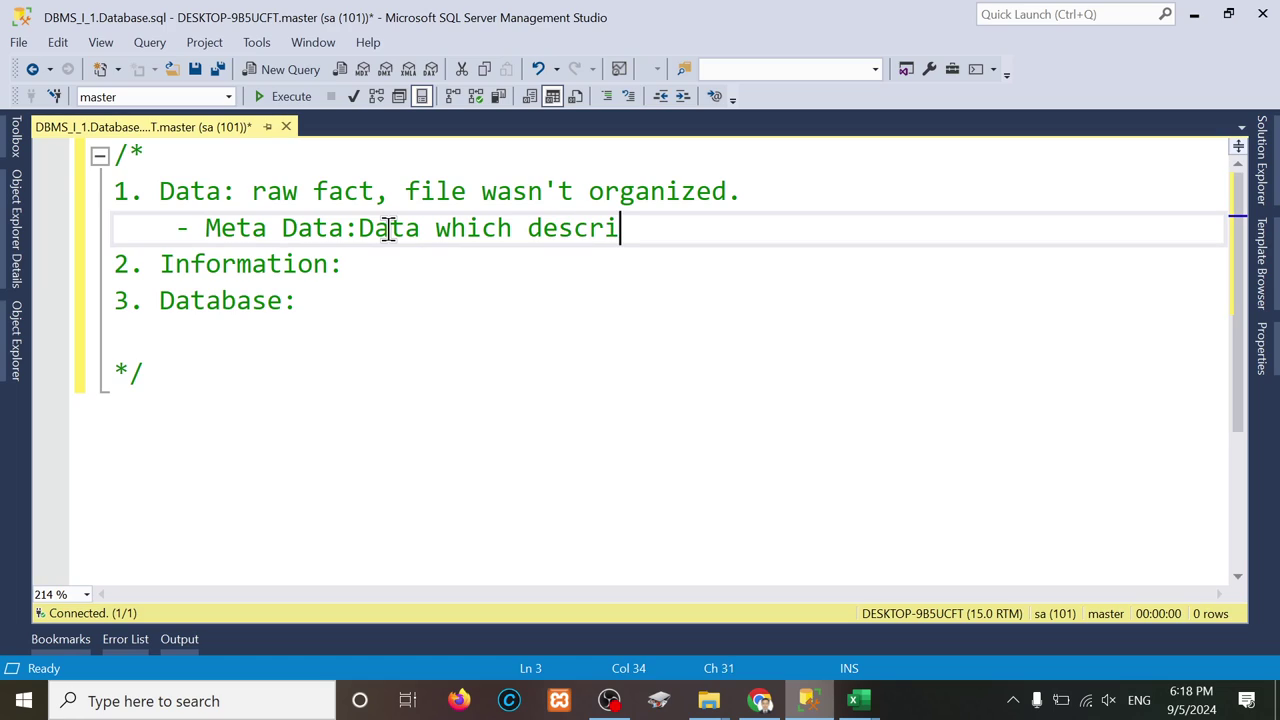
{"action": "type", "text": "be data"}
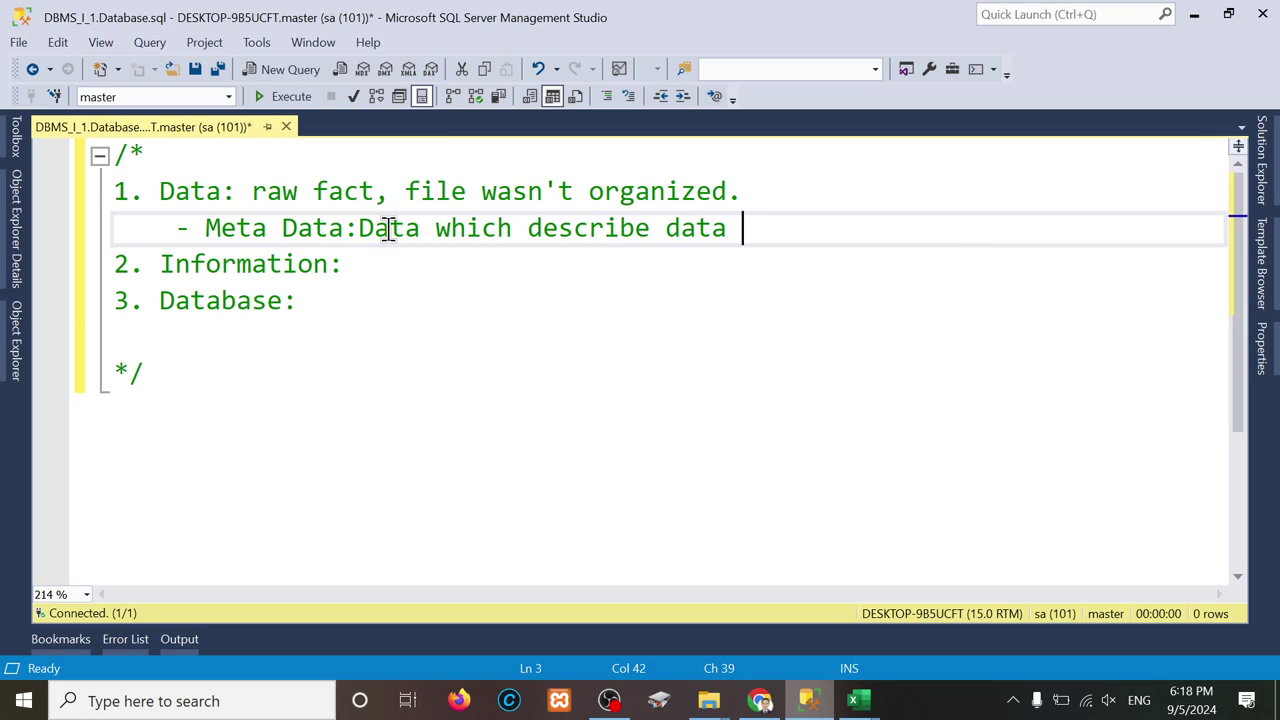
{"action": "key", "text": "BackSpace"}
{"action": "type", "text": "."}
{"action": "left_click", "coordinate": [384, 264]}
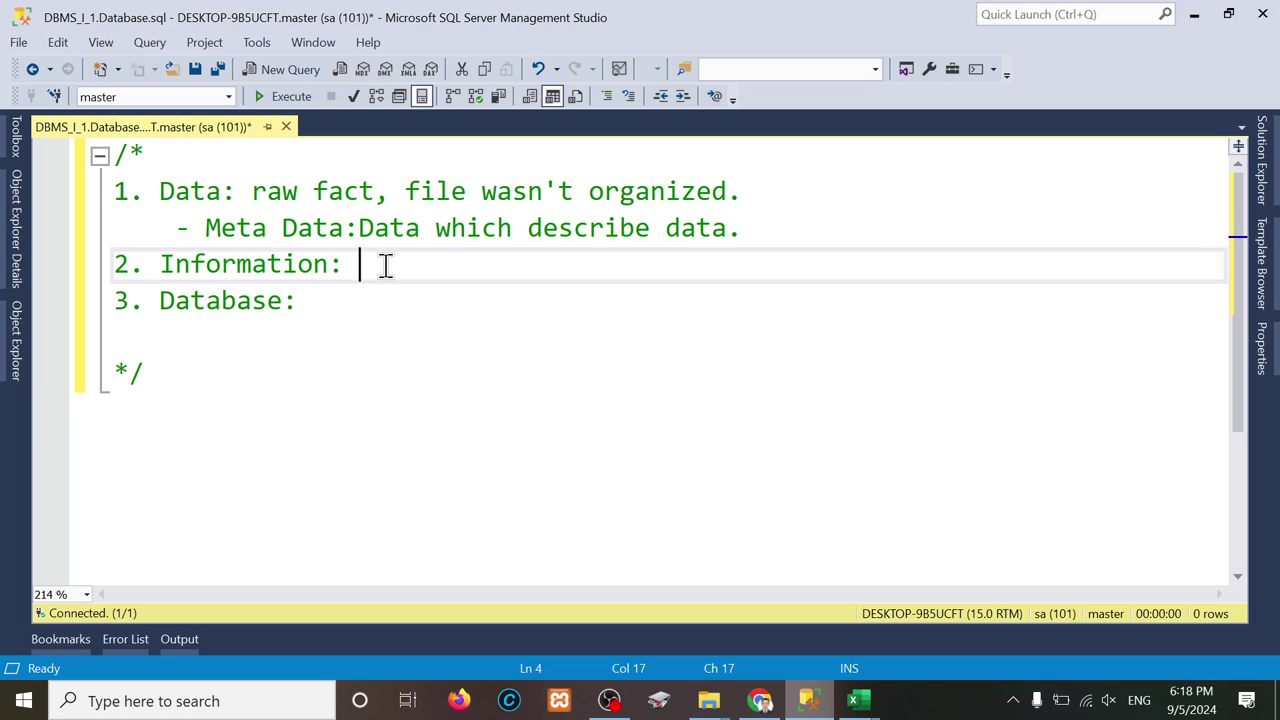
Step: Open Adobe Photoshop.xlsx from the Example folder in Excel and highlight the Attendance, Research, Midterm and Final Exam headings
{"action": "mouse_move", "coordinate": [712, 705]}
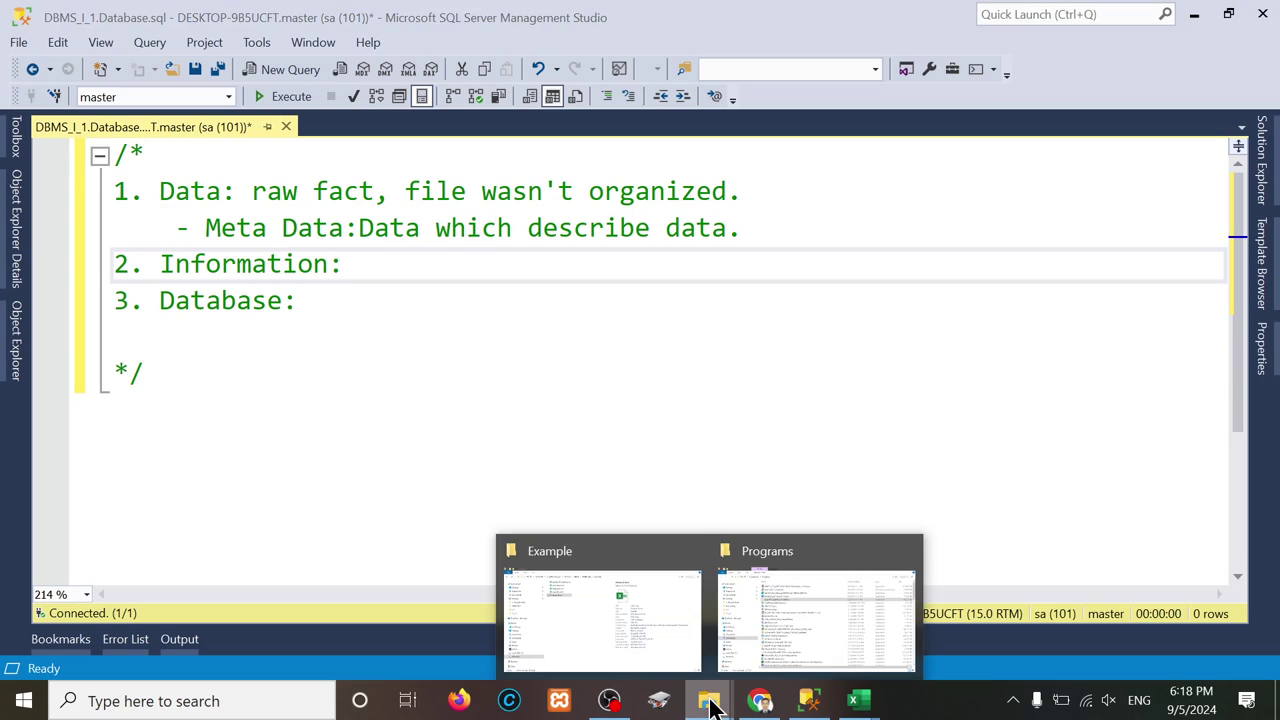
{"action": "left_click", "coordinate": [610, 617]}
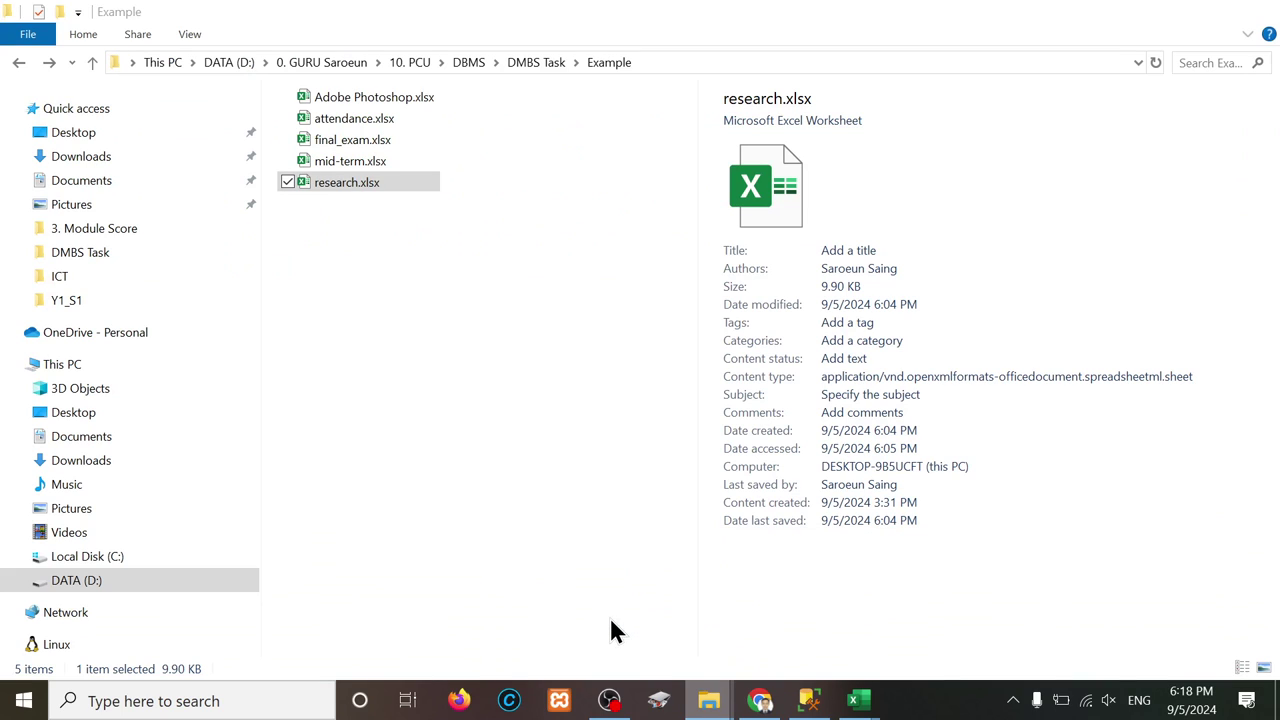
{"action": "left_click", "coordinate": [367, 104]}
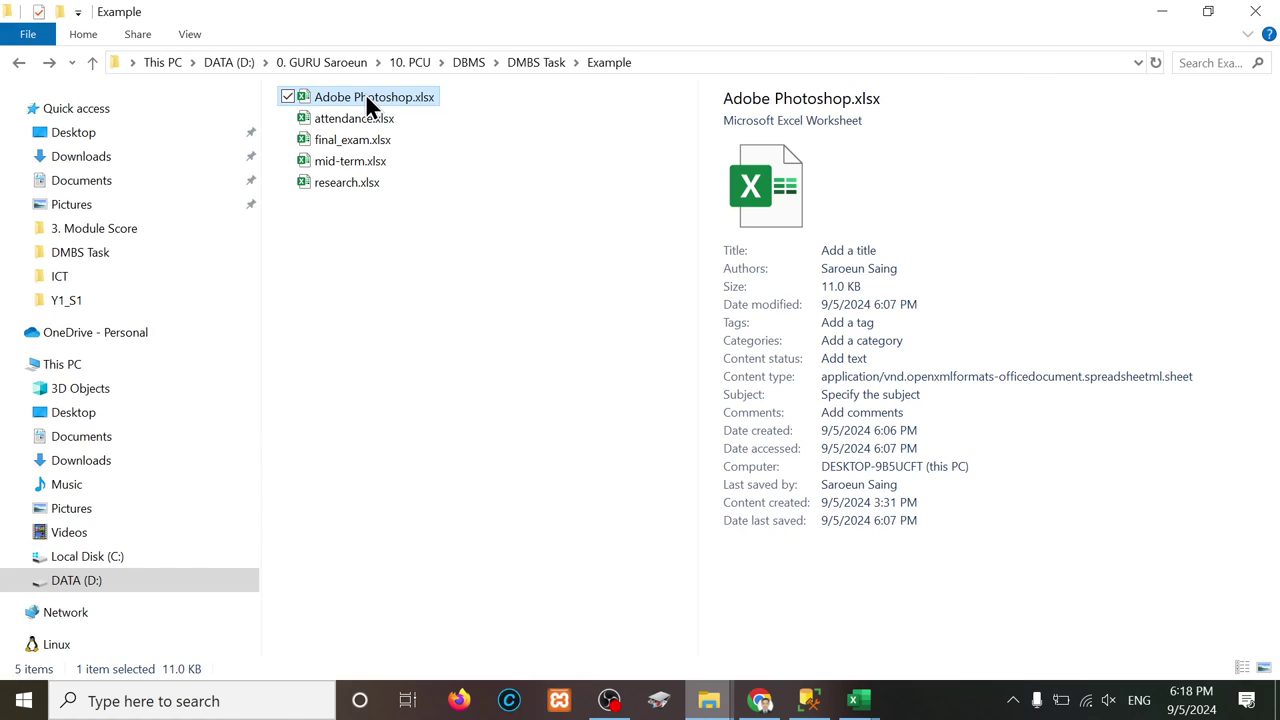
{"action": "double_click", "coordinate": [367, 100]}
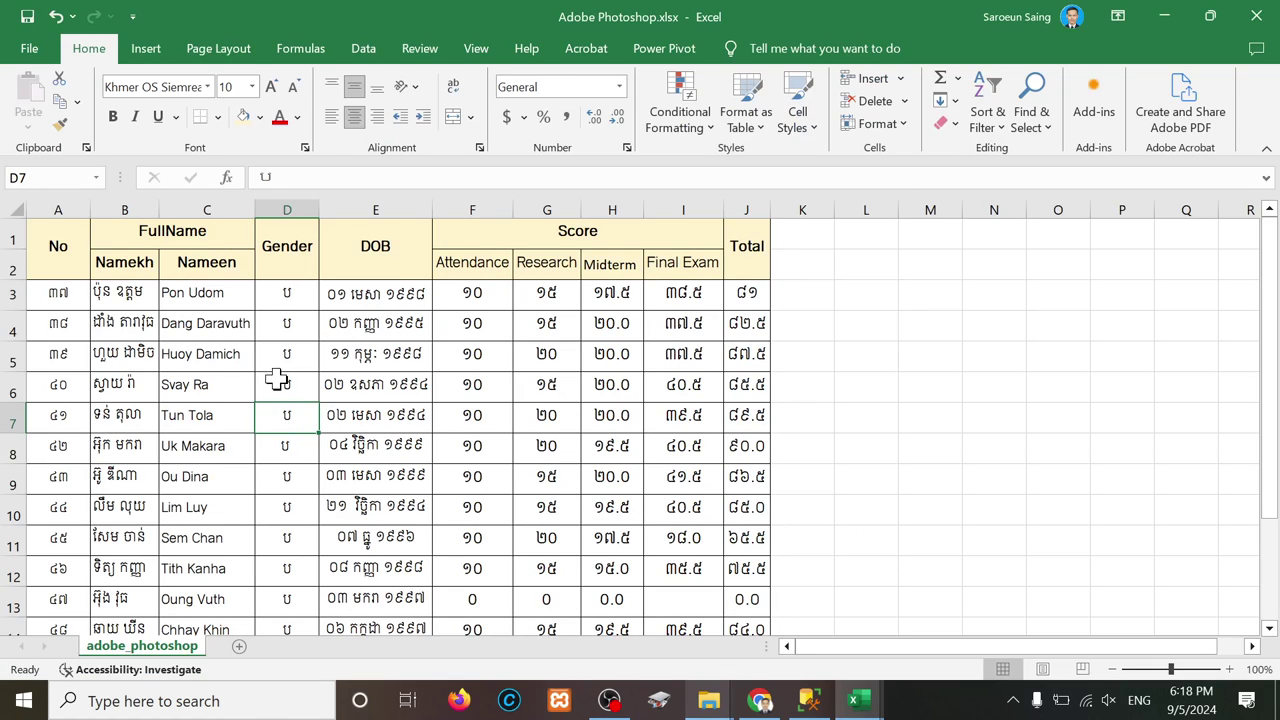
{"action": "left_click_drag", "start_coordinate": [474, 262], "coordinate": [682, 264]}
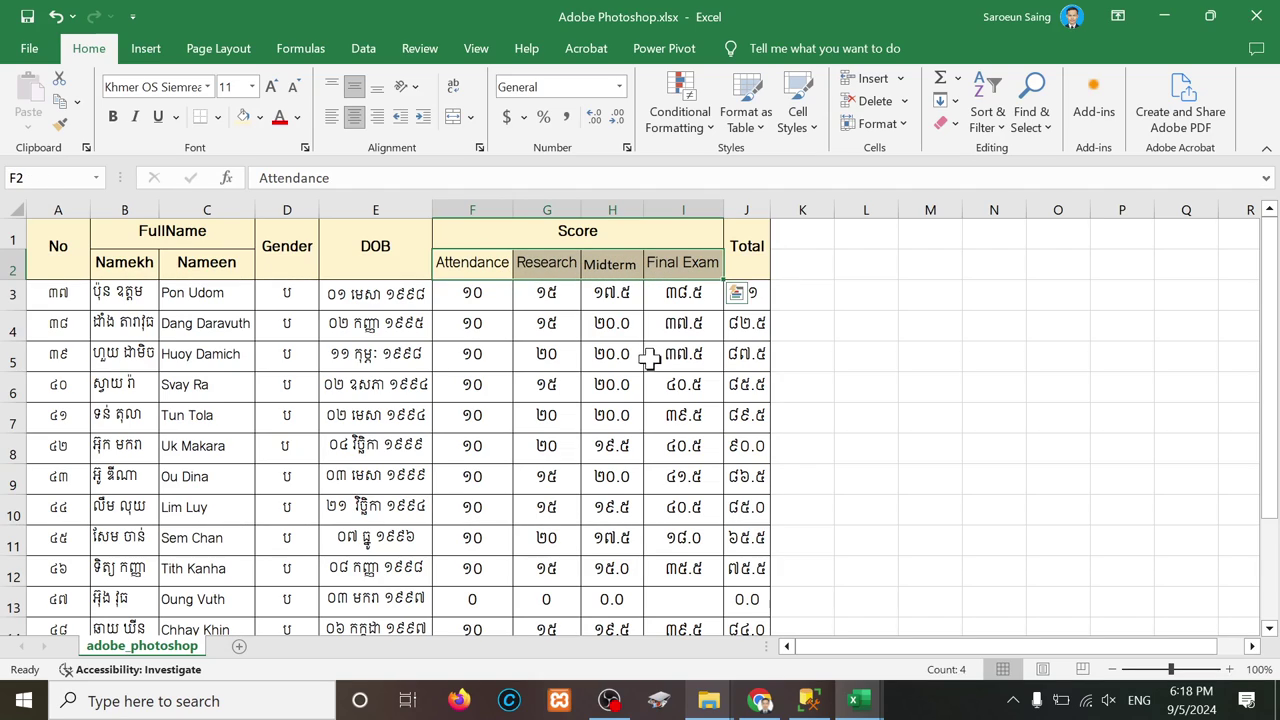
{"action": "left_click", "coordinate": [640, 408]}
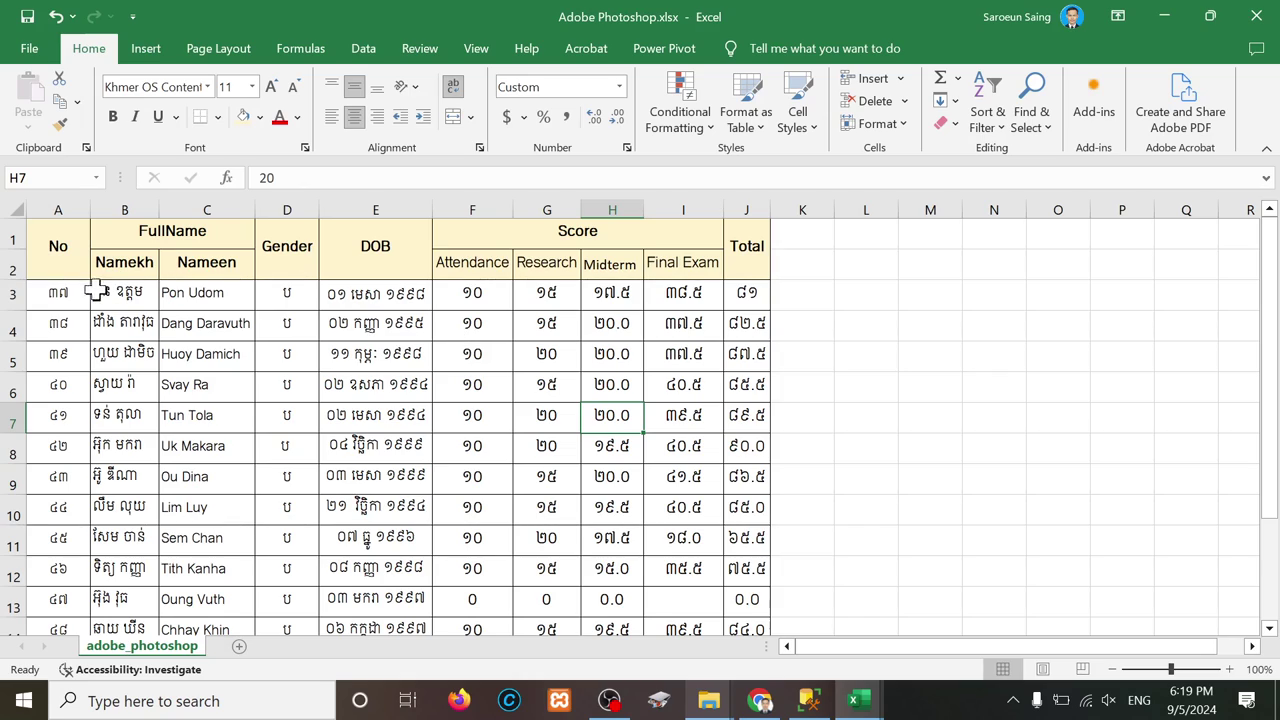
Step: Go through the first student's name, scores and total, highlight the first two student rows and return to the SSMS notes
{"action": "left_click_drag", "start_coordinate": [91, 289], "coordinate": [206, 291]}
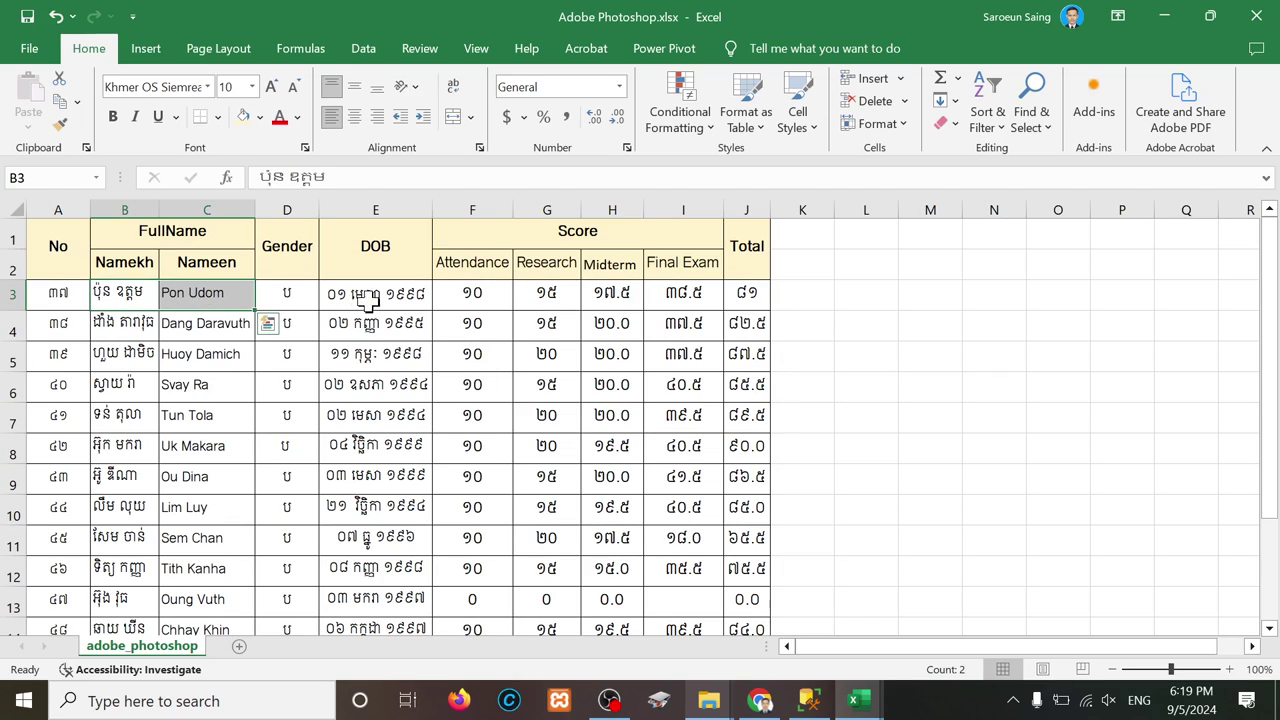
{"action": "left_click", "coordinate": [455, 293]}
{"action": "left_click", "coordinate": [551, 294]}
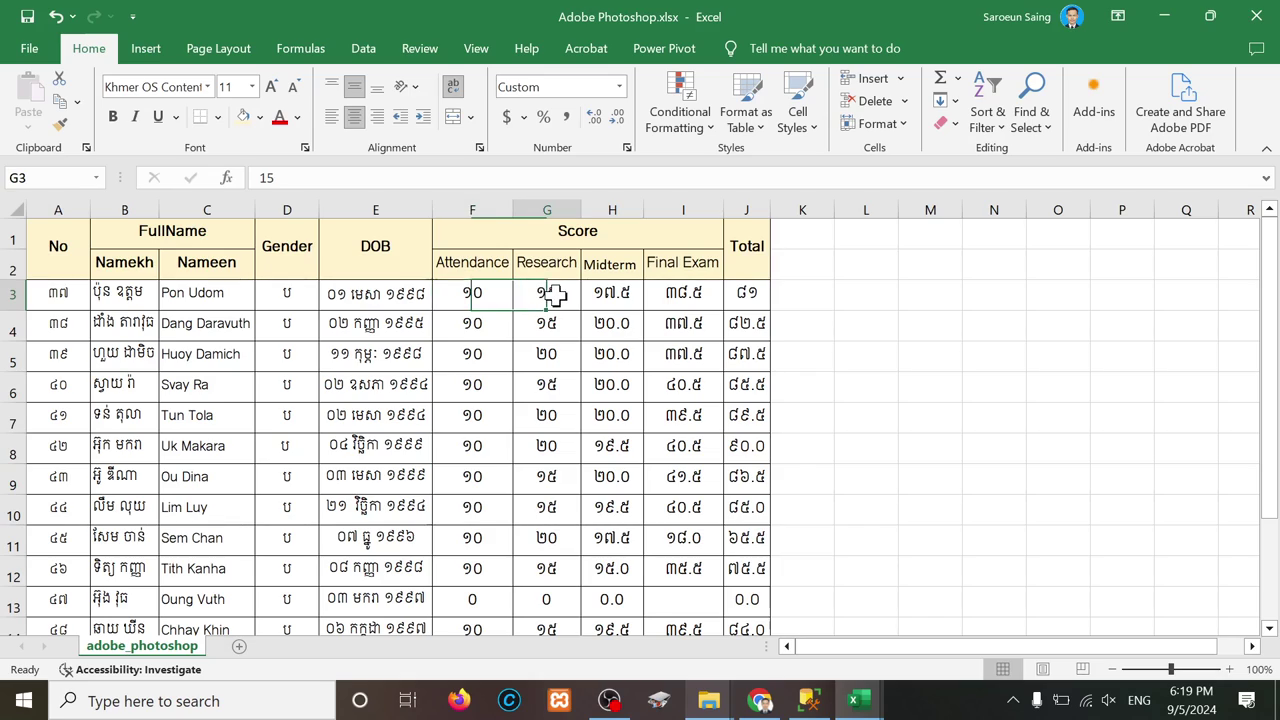
{"action": "left_click", "coordinate": [614, 296]}
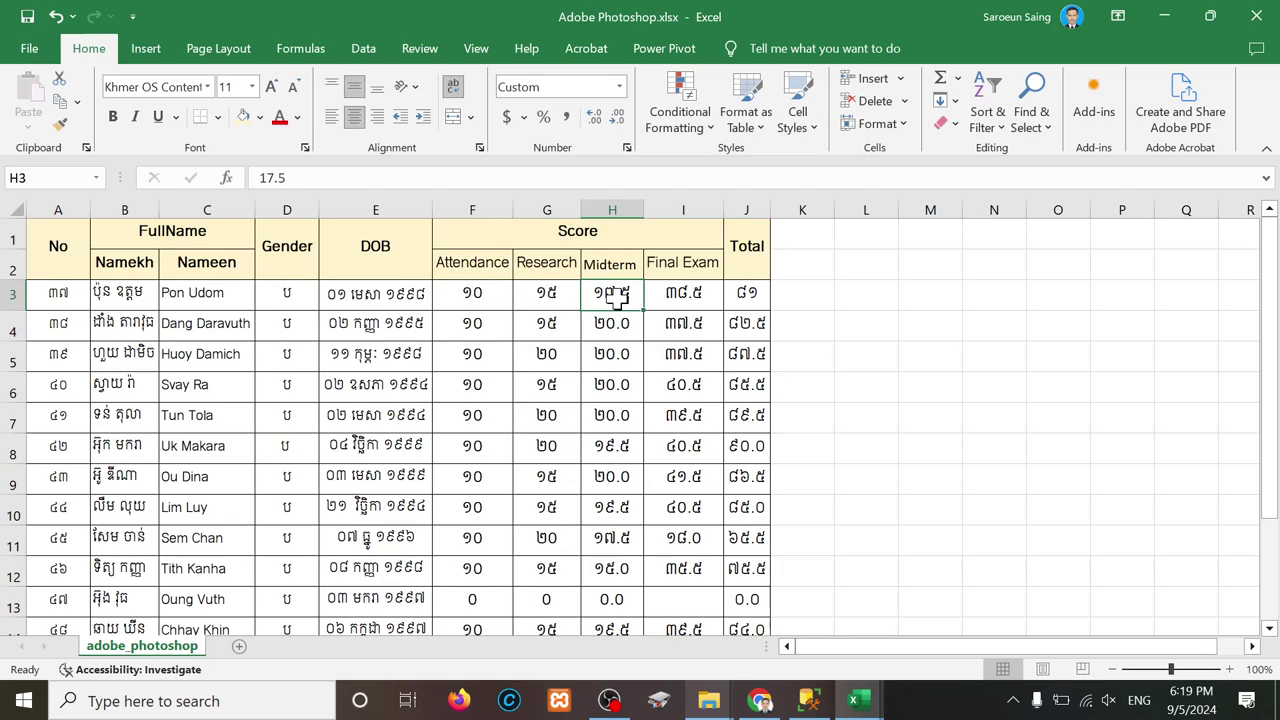
{"action": "left_click", "coordinate": [690, 296]}
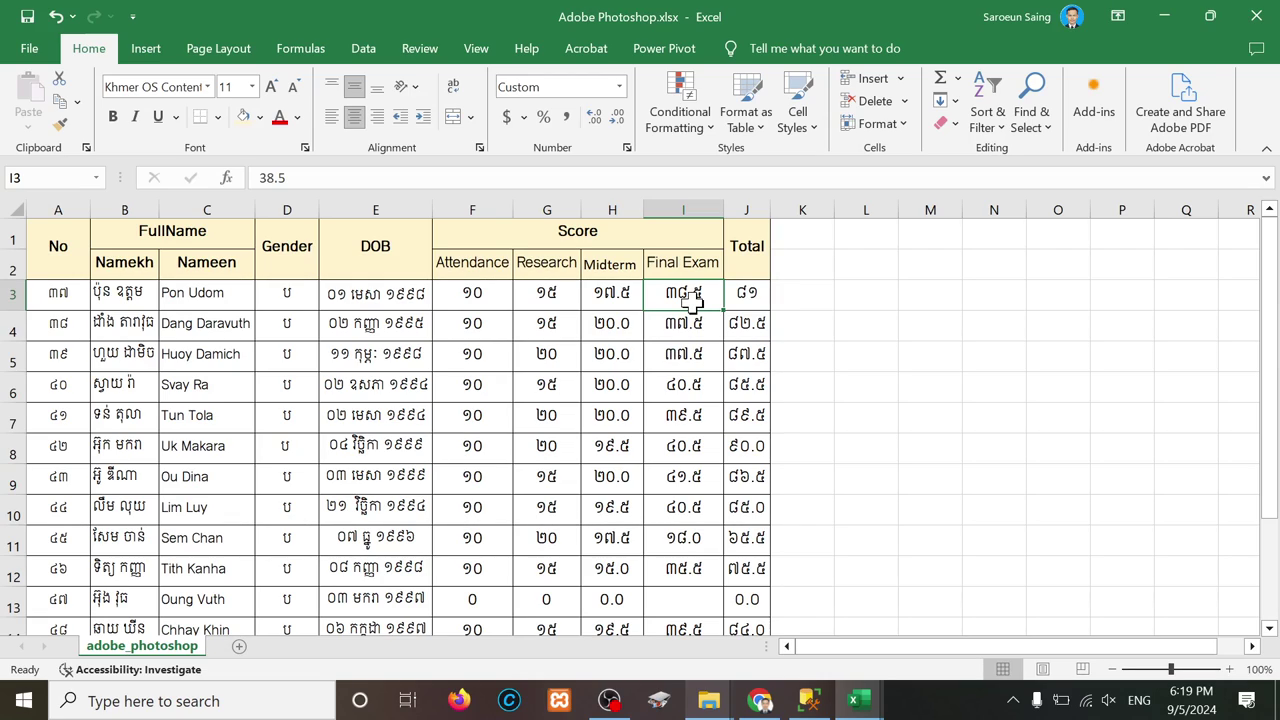
{"action": "left_click", "coordinate": [745, 298]}
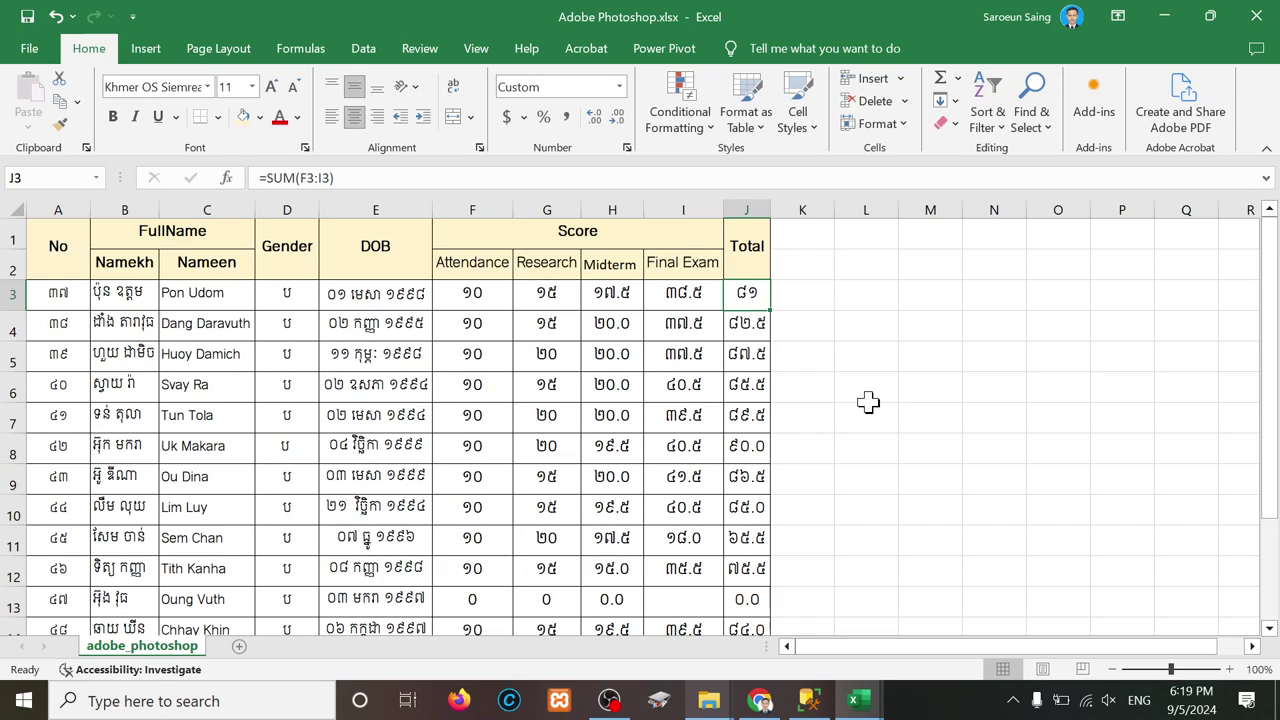
{"action": "left_click_drag", "start_coordinate": [105, 300], "coordinate": [785, 300]}
{"action": "left_click_drag", "start_coordinate": [110, 320], "coordinate": [705, 330]}
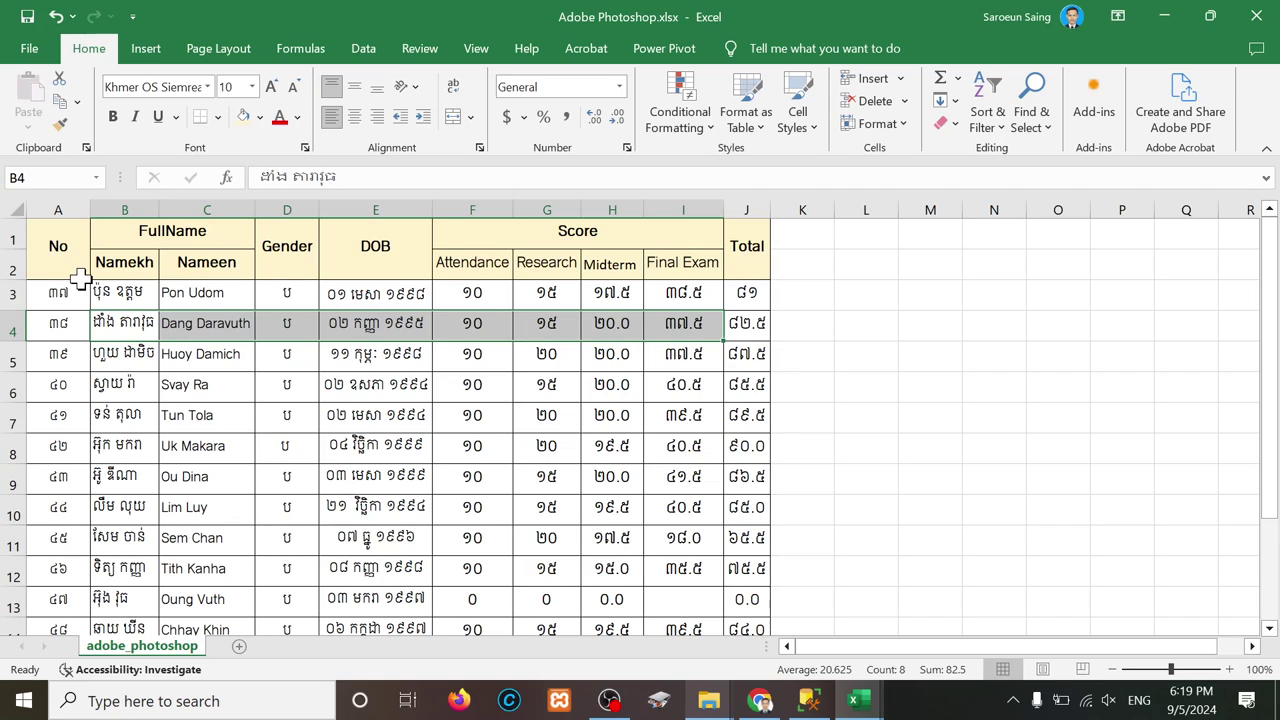
{"action": "left_click", "coordinate": [809, 700]}
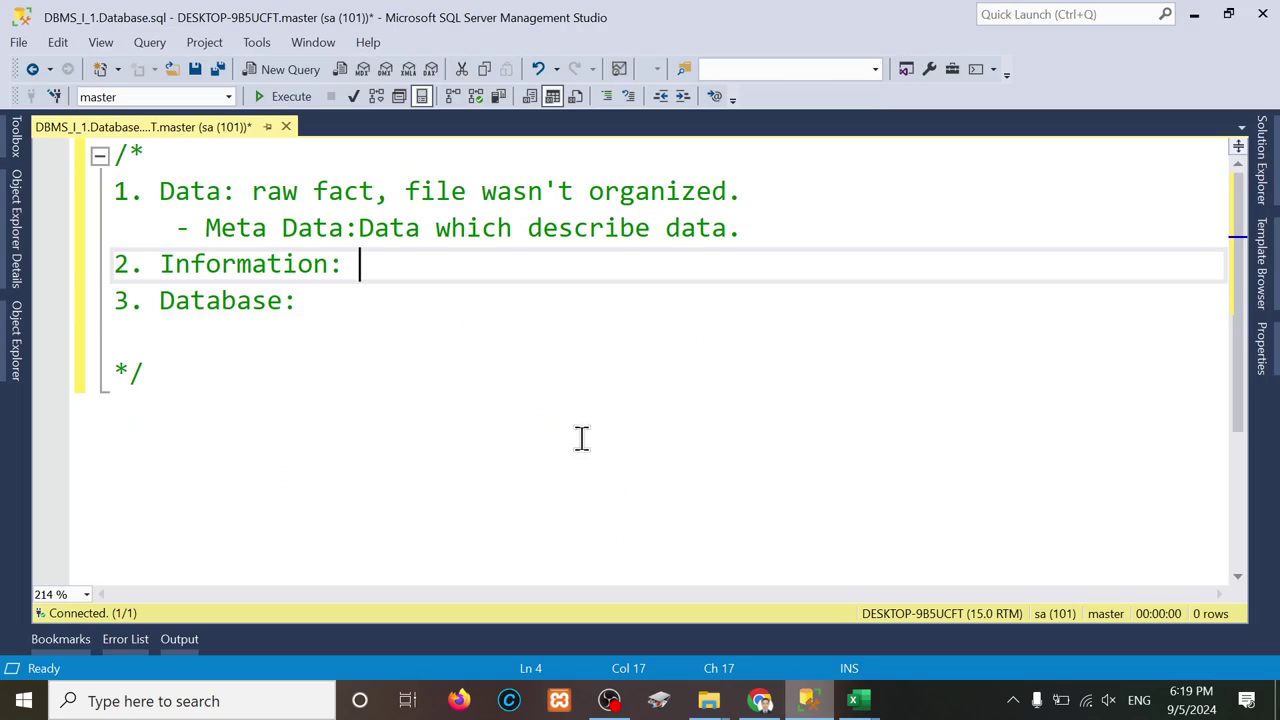
{"action": "type", "text": "are the"}
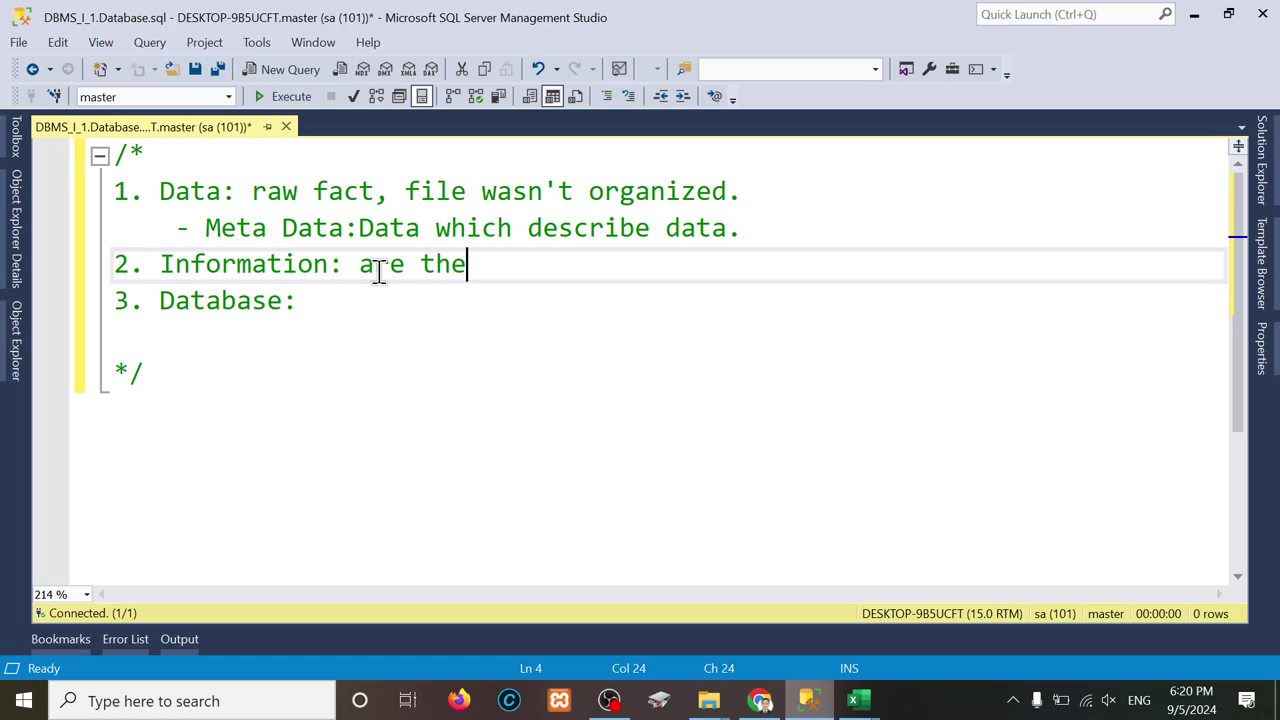
{"action": "type", "text": " data which"}
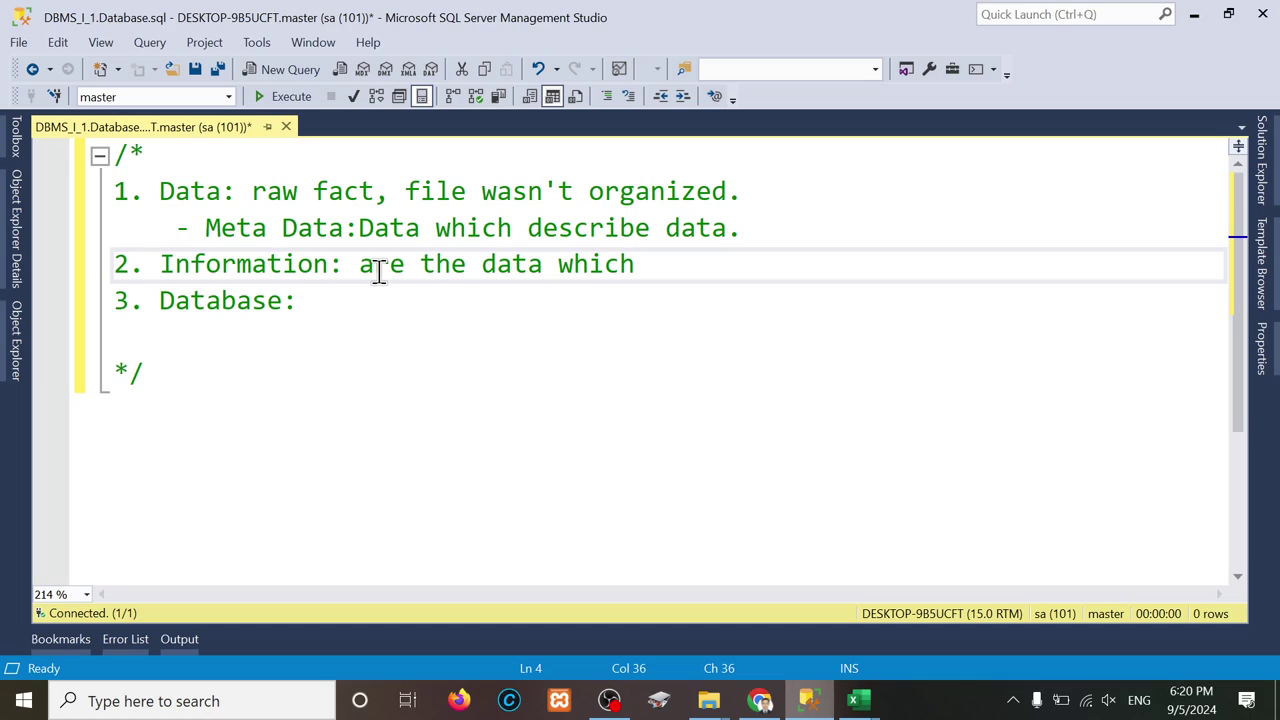
{"action": "key", "text": "BackSpace"}
{"action": "key", "text": "BackSpace"}
{"action": "key", "text": "BackSpace"}
{"action": "key", "text": "BackSpace"}
{"action": "key", "text": "BackSpace"}
{"action": "key", "text": "BackSpace"}
{"action": "key", "text": "BackSpace"}
{"action": "key", "text": "BackSpace"}
{"action": "key", "text": "BackSpace"}
{"action": "key", "text": "BackSpace"}
{"action": "key", "text": "BackSpace"}
{"action": "key", "text": "BackSpace"}
{"action": "key", "text": "BackSpace"}
{"action": "key", "text": "BackSpace"}
{"action": "key", "text": "BackSpace"}
{"action": "key", "text": "BackSpace"}
{"action": "key", "text": "BackSpace"}
{"action": "key", "text": "BackSpace"}
{"action": "key", "text": "BackSpace"}
{"action": "type", "text": "d"}
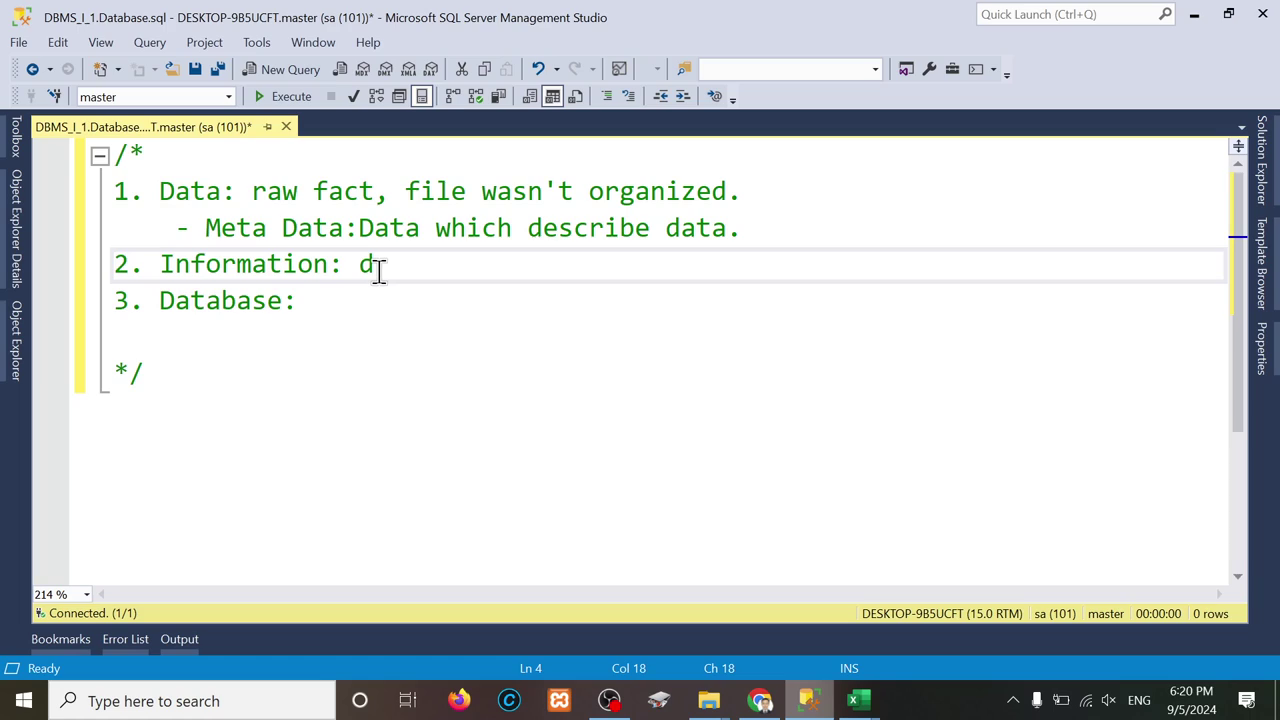
{"action": "key", "text": "BackSpace"}
Step: Define Information in the notes as "is the data that was organized, prepared, structured."
{"action": "type", "text": "is the data"}
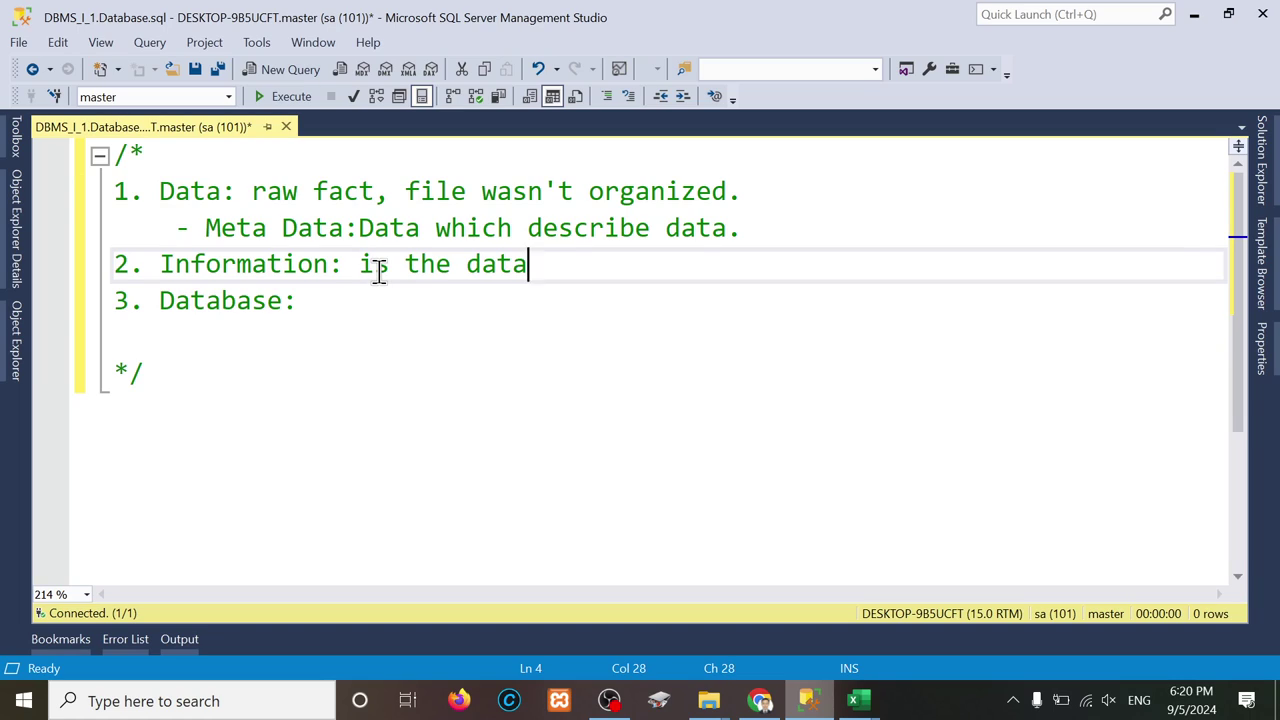
{"action": "type", "text": " that"}
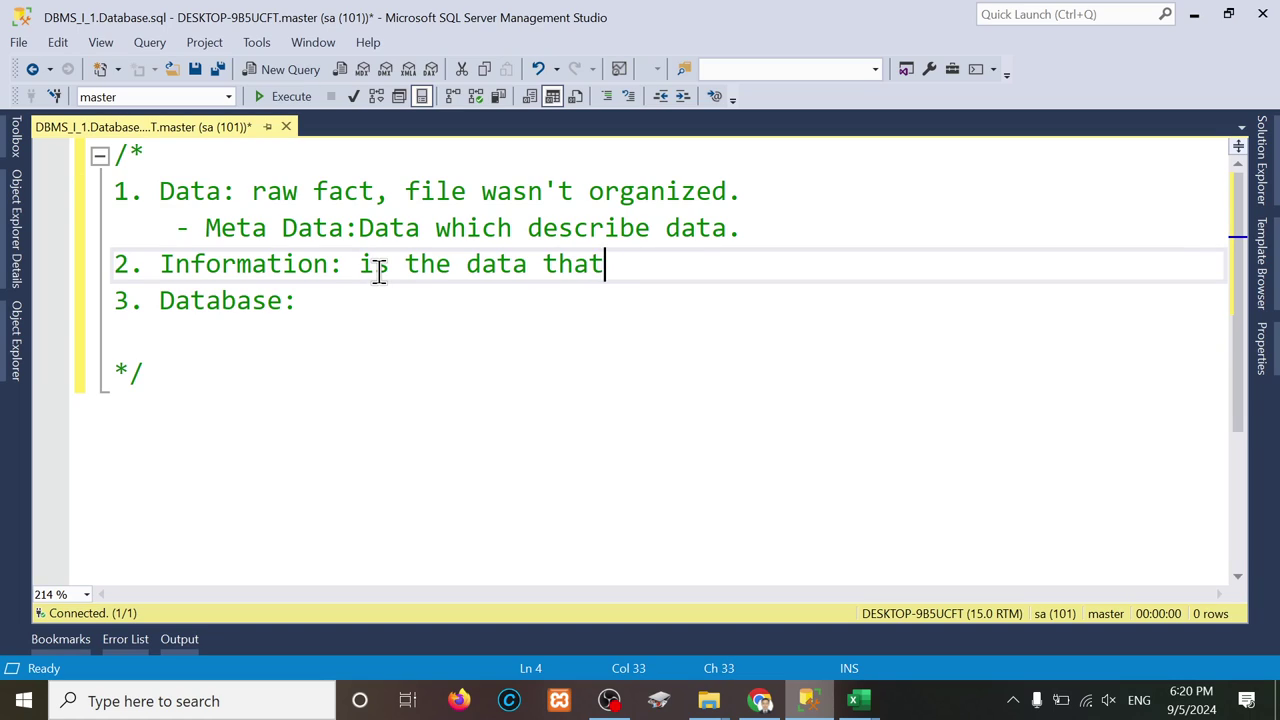
{"action": "type", "text": " was ore"}
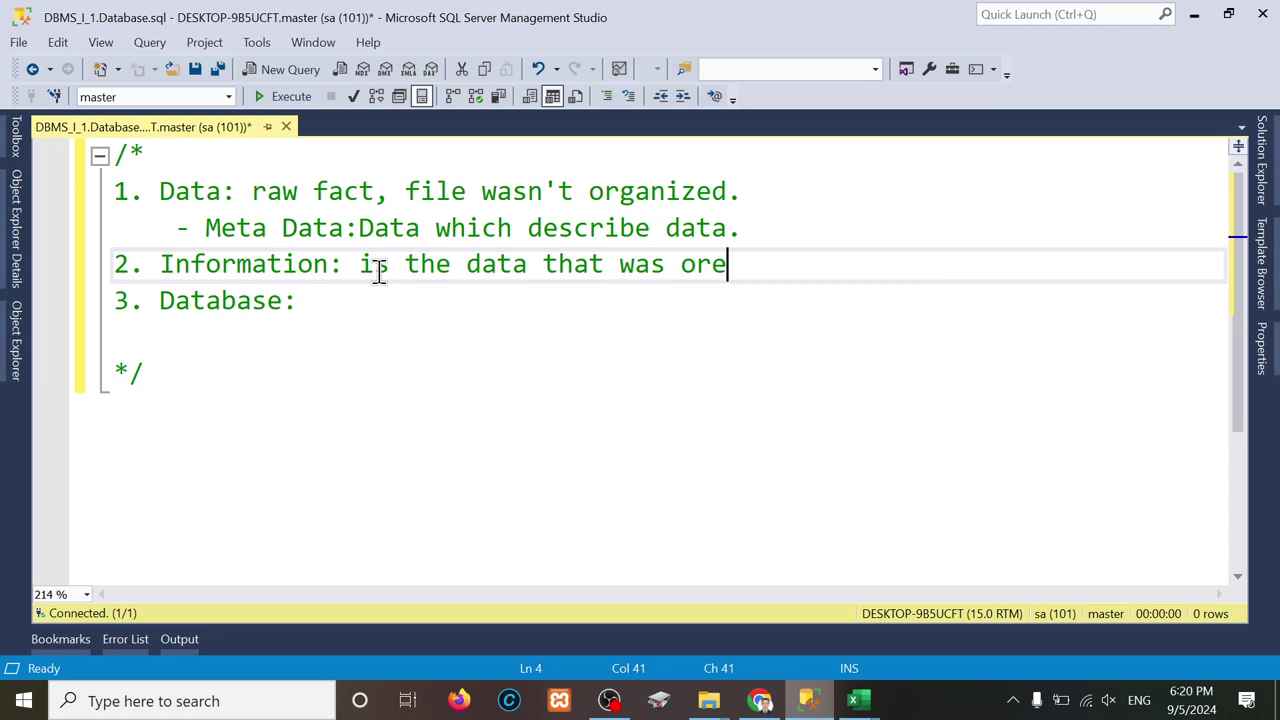
{"action": "key", "text": "BackSpace"}
{"action": "type", "text": "ganiz"}
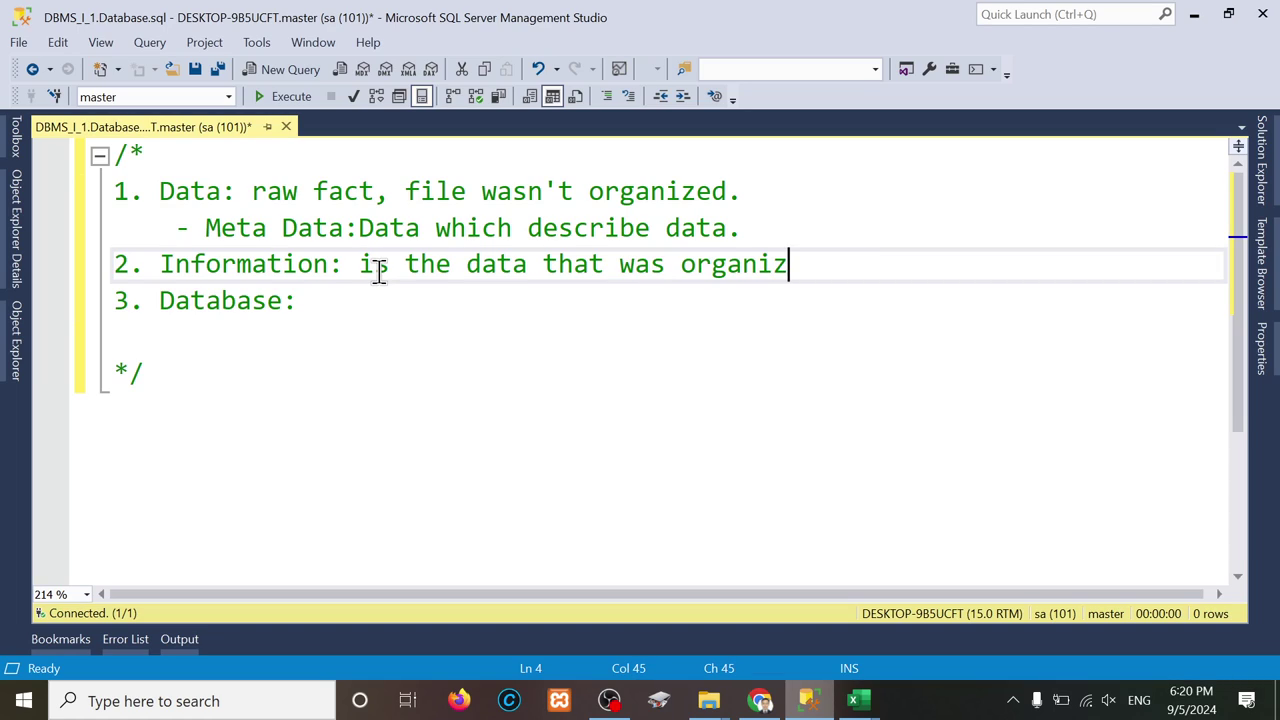
{"action": "type", "text": "ed, pr"}
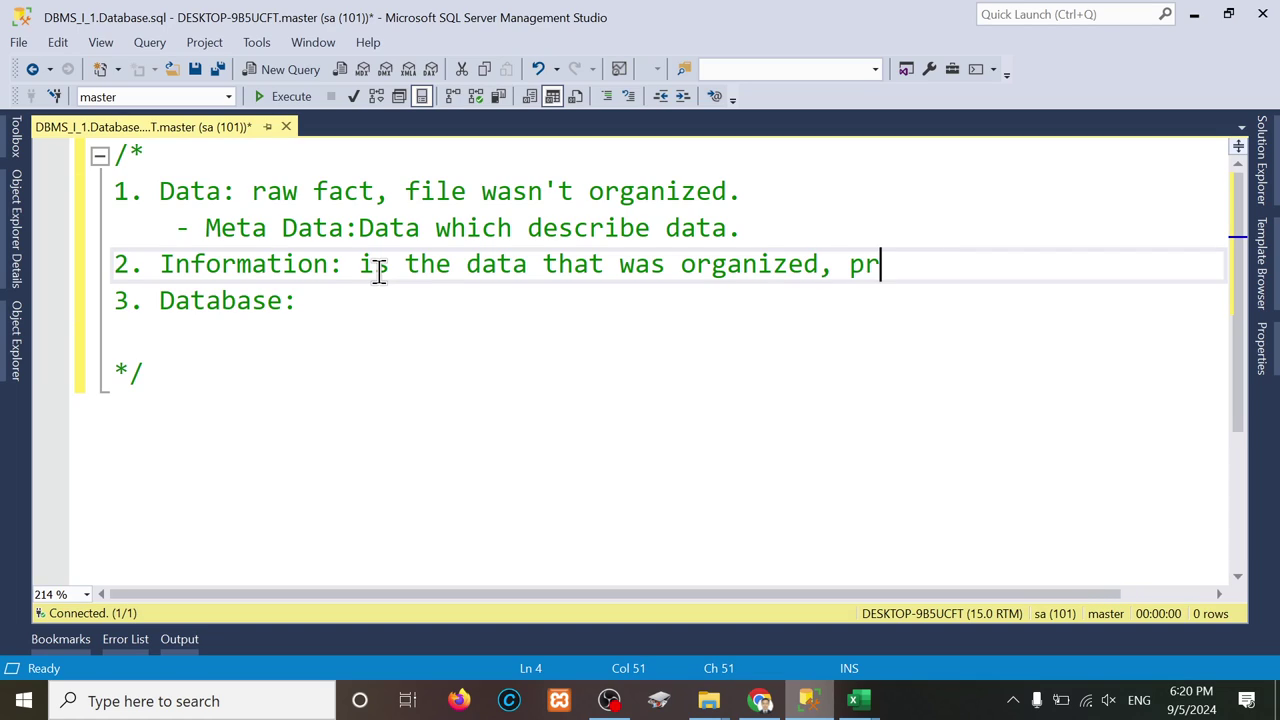
{"action": "type", "text": "epared,"}
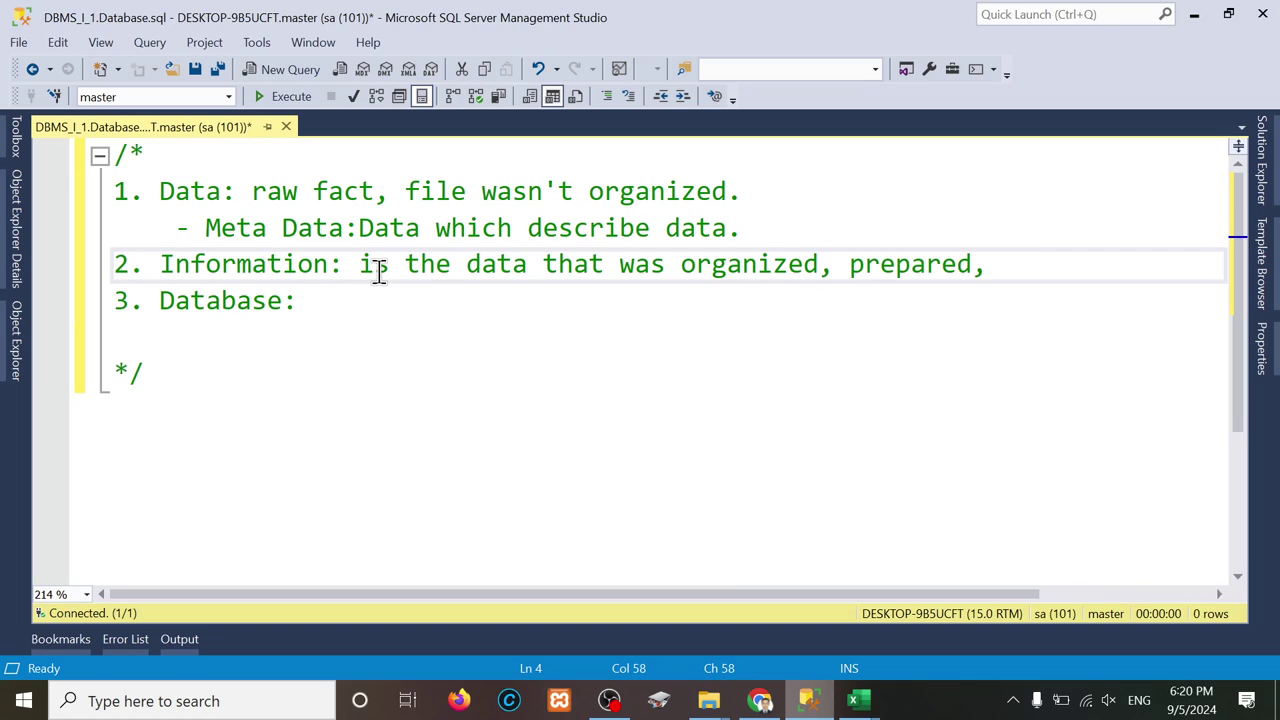
{"action": "type", "text": " stru"}
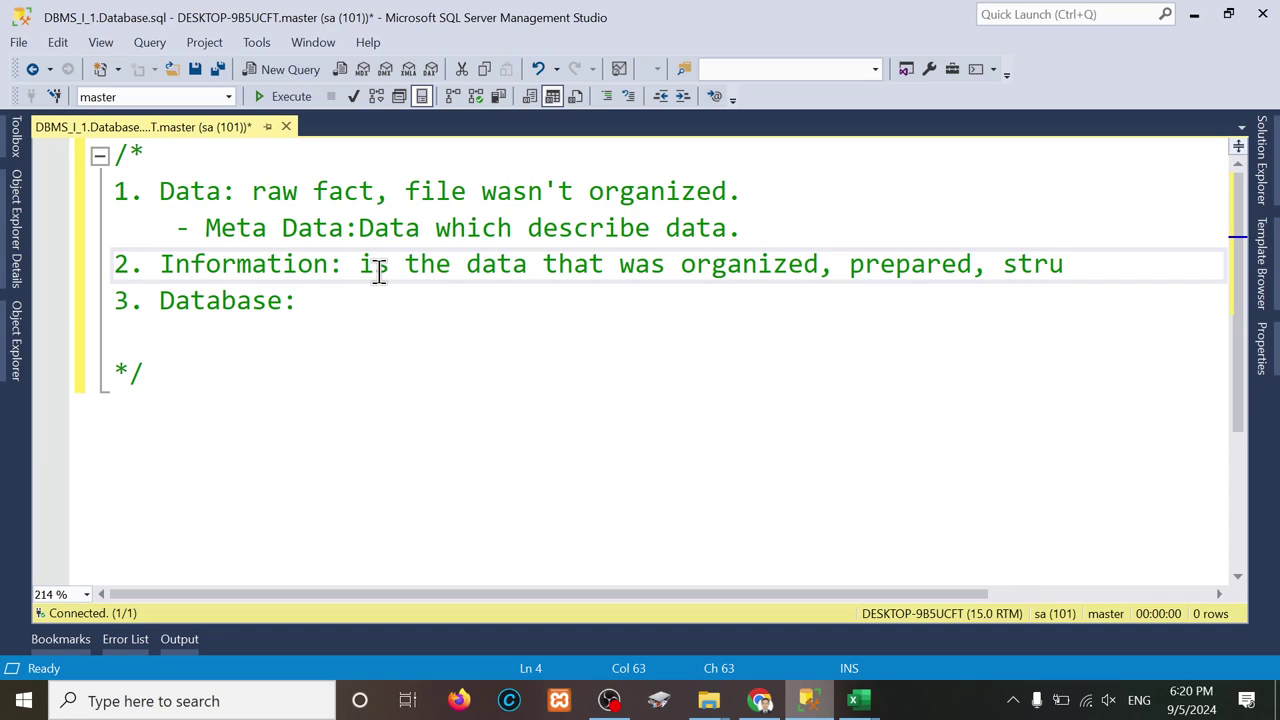
{"action": "type", "text": "ctured"}
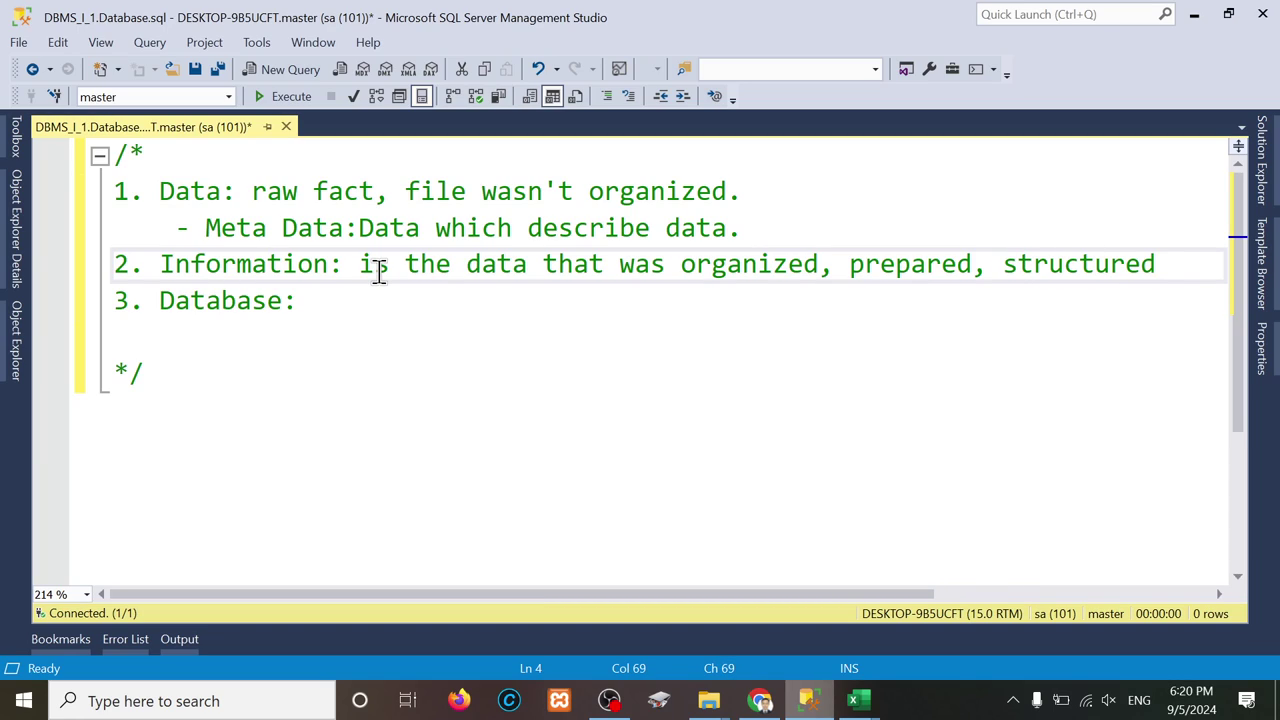
{"action": "type", "text": "."}
Step: Replace "the data" in the Information definition with "raw fact"
{"action": "left_click_drag", "start_coordinate": [530, 265], "coordinate": [404, 264]}
{"action": "type", "text": "raw"}
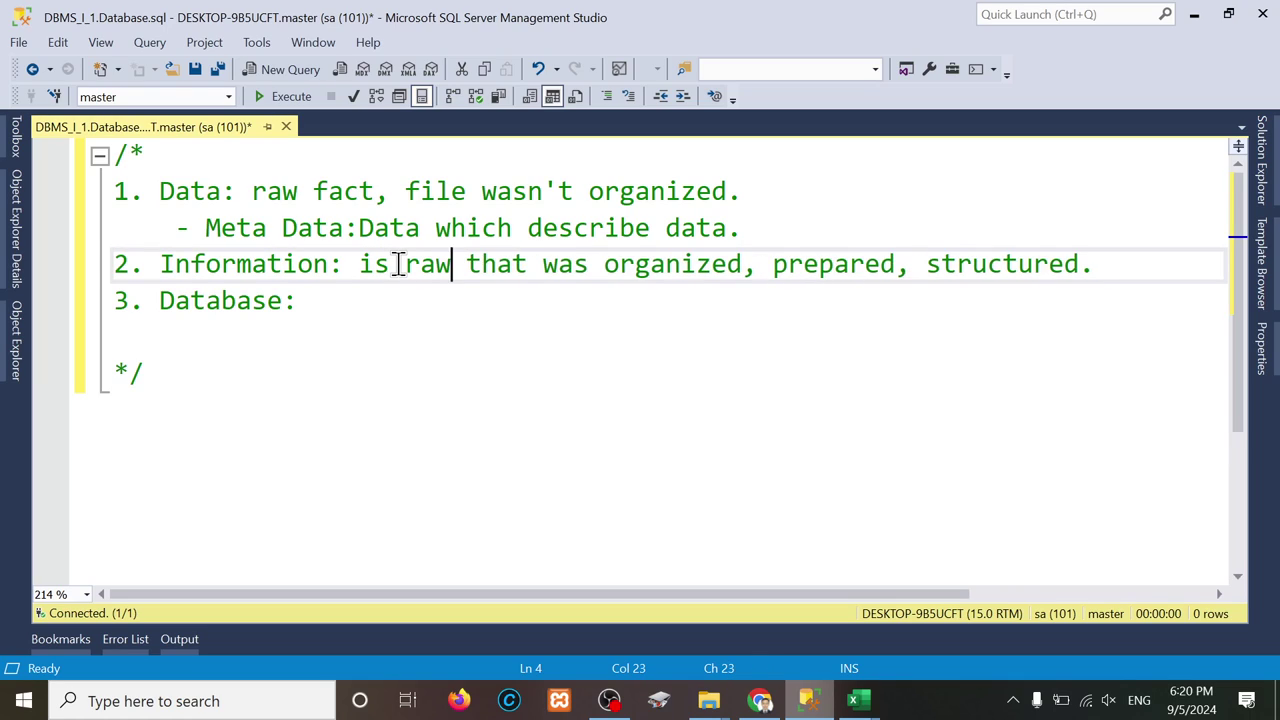
{"action": "type", "text": " face"}
{"action": "key", "text": "BackSpace"}
{"action": "type", "text": "t"}
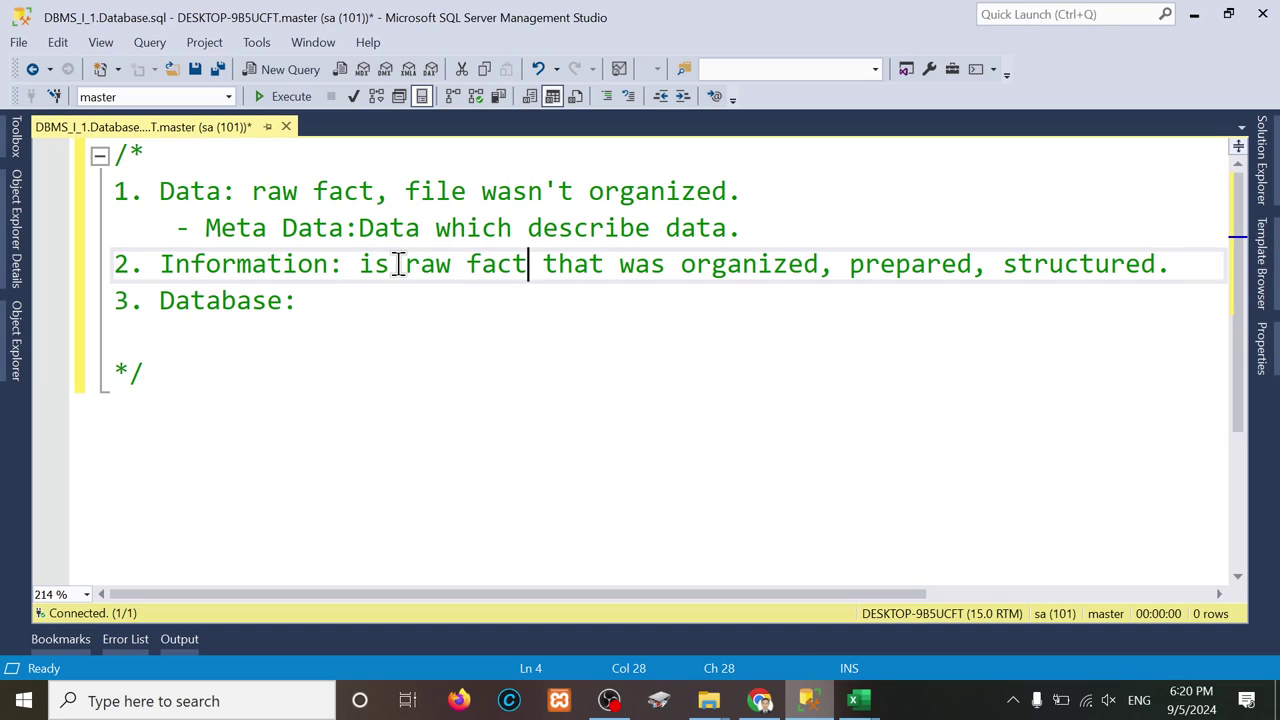
Step: Extend the end of the Information definition with ", clean...etc." after "structured"
{"action": "left_click", "coordinate": [1163, 262]}
{"action": "key", "text": "BackSpace"}
{"action": "type", "text": ", c"}
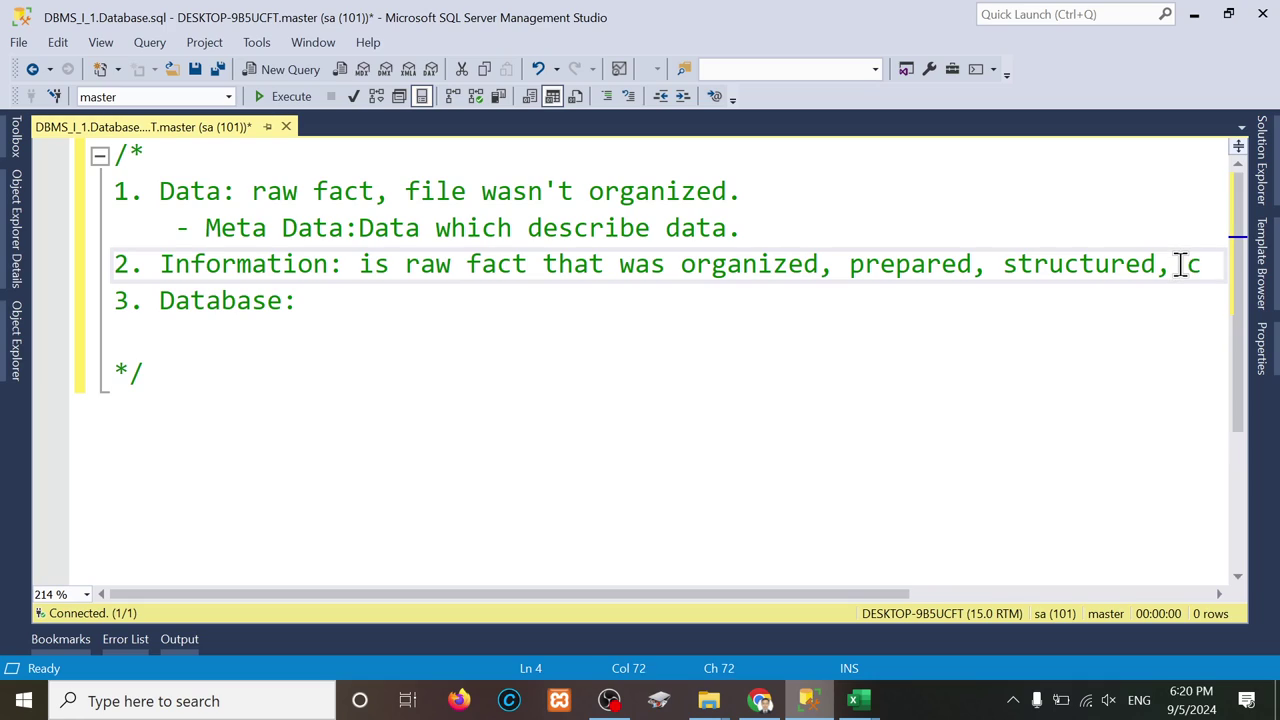
{"action": "type", "text": "lean"}
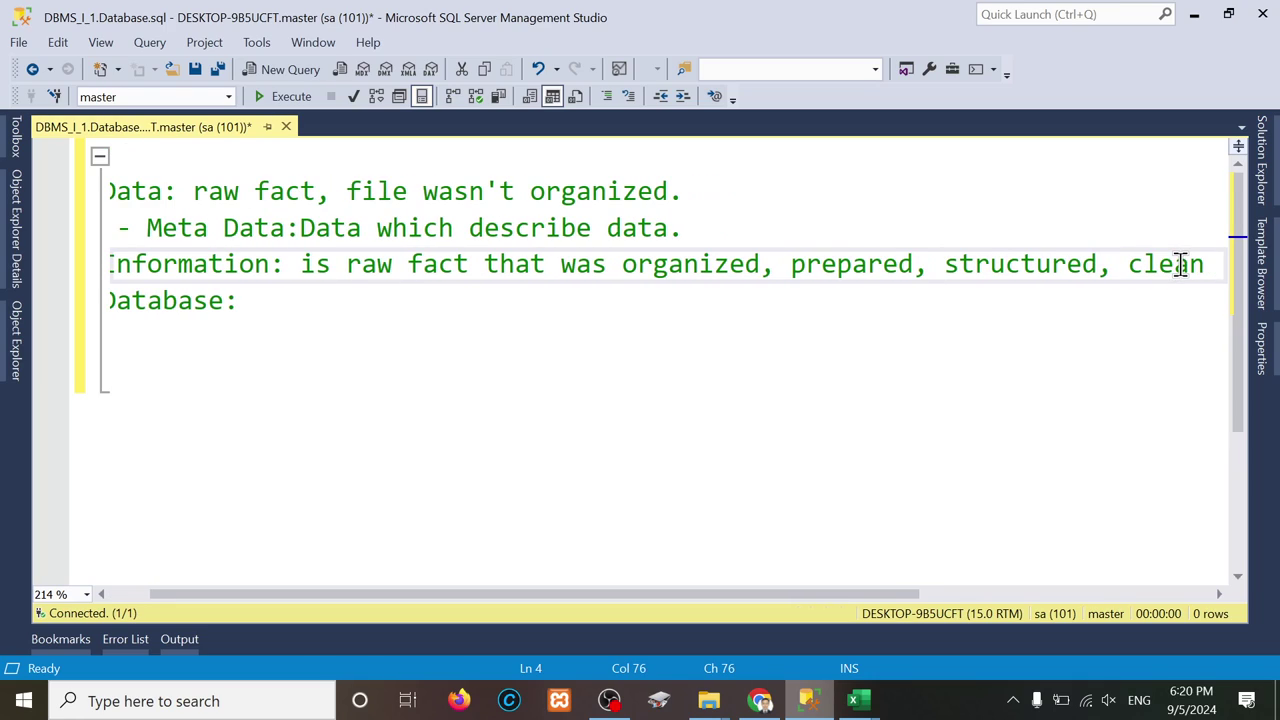
{"action": "type", "text": "...t"}
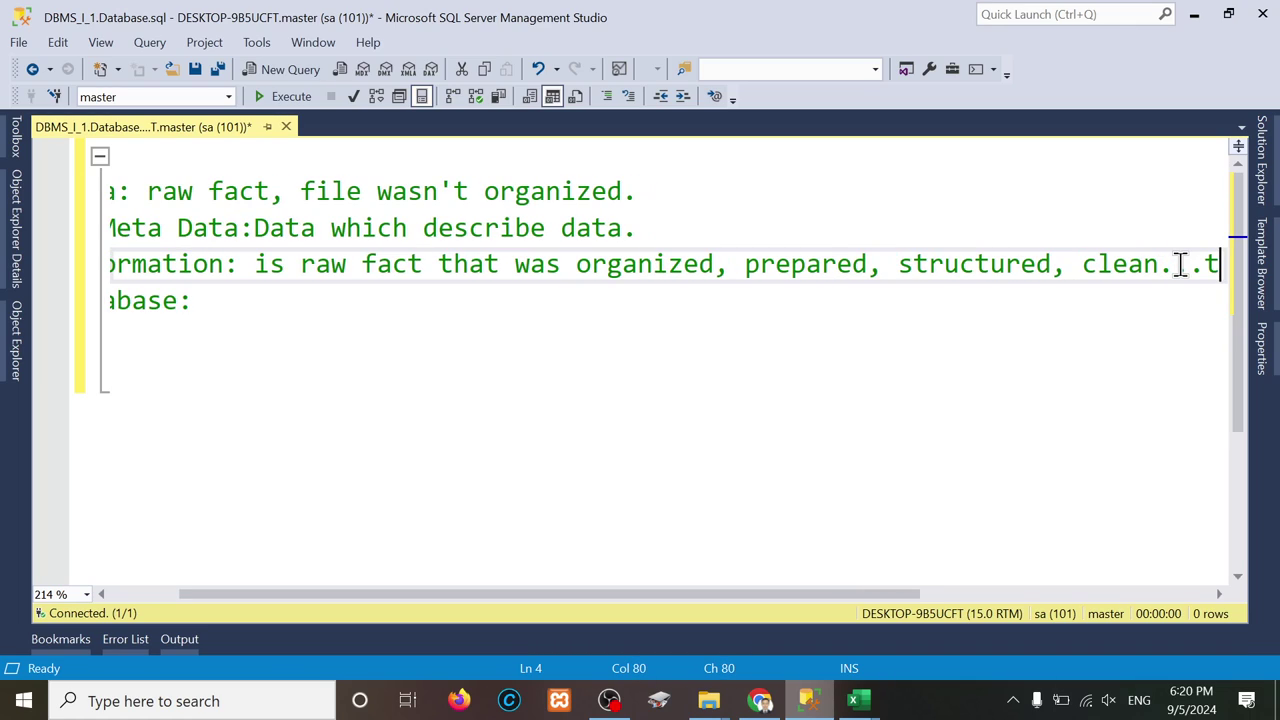
{"action": "key", "text": "BackSpace"}
{"action": "type", "text": "etc."}
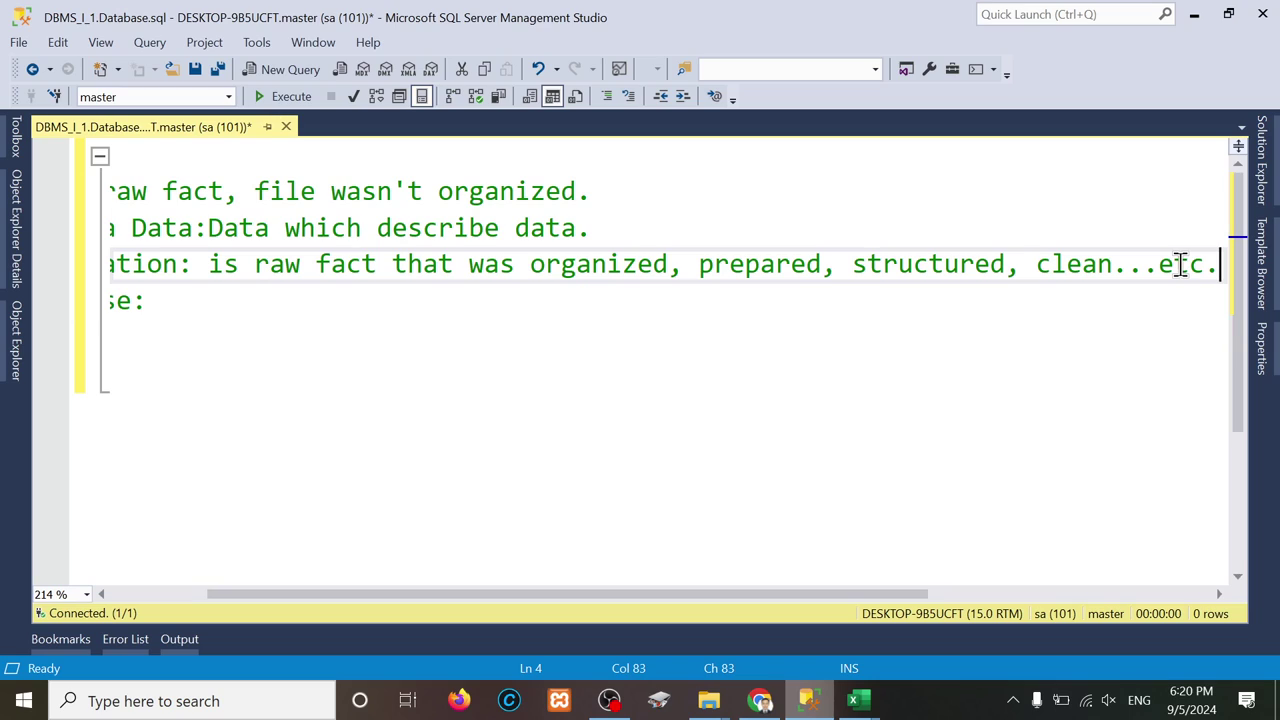
{"action": "scroll", "coordinate": [788, 318], "scroll_direction": "down", "scroll_amount": 3}
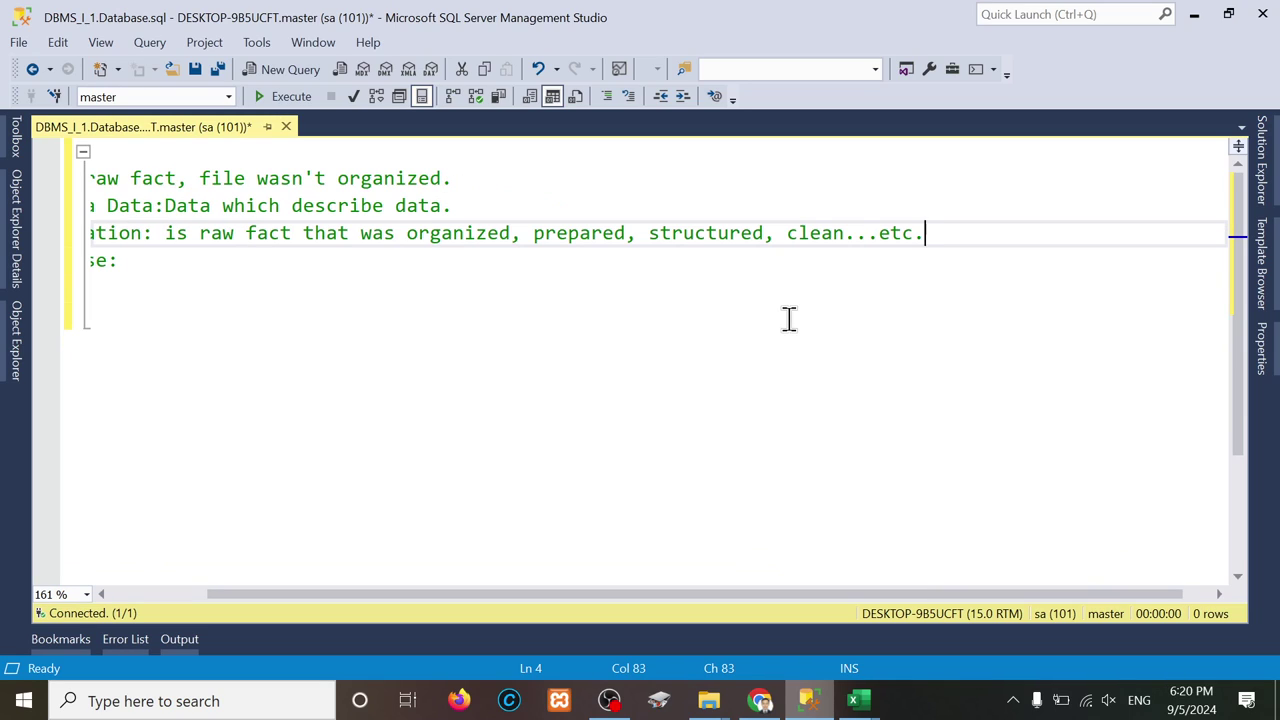
{"action": "scroll", "coordinate": [788, 318], "scroll_direction": "left", "scroll_amount": 2}
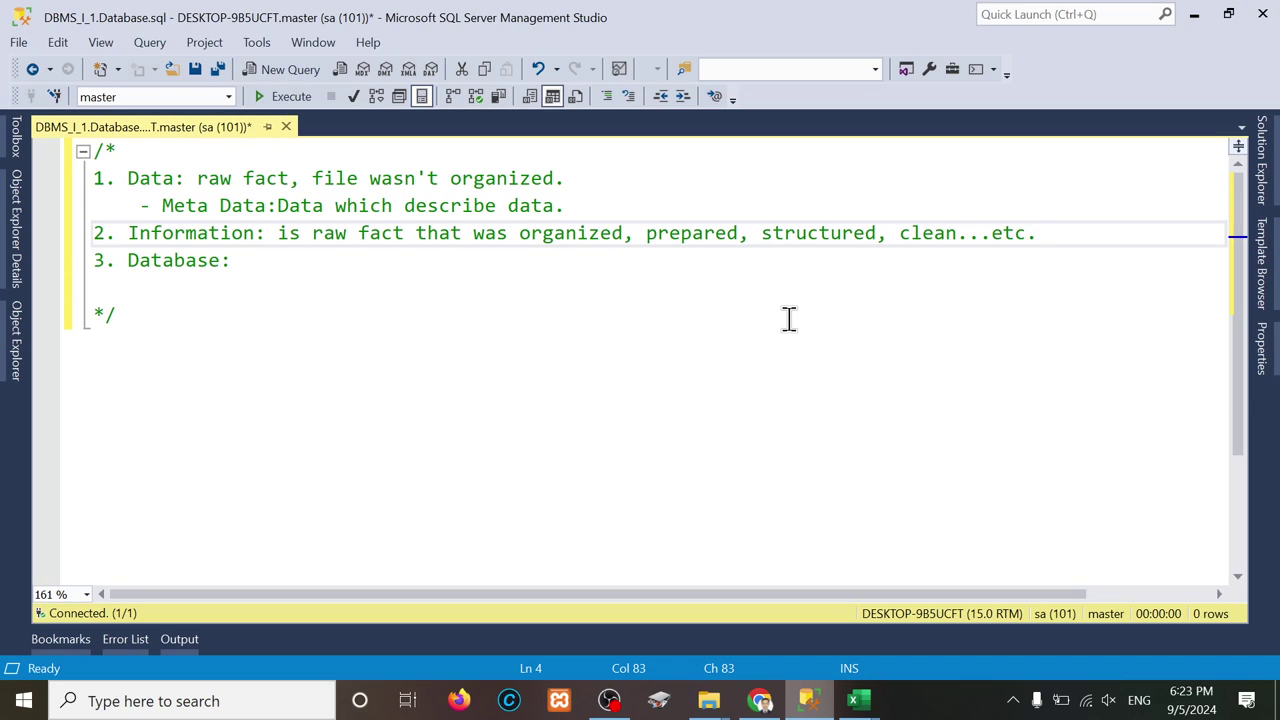
Step: Open attendance.xlsx from the Example folder in Excel and highlight the student attendance table from its headings down
{"action": "mouse_move", "coordinate": [708, 700]}
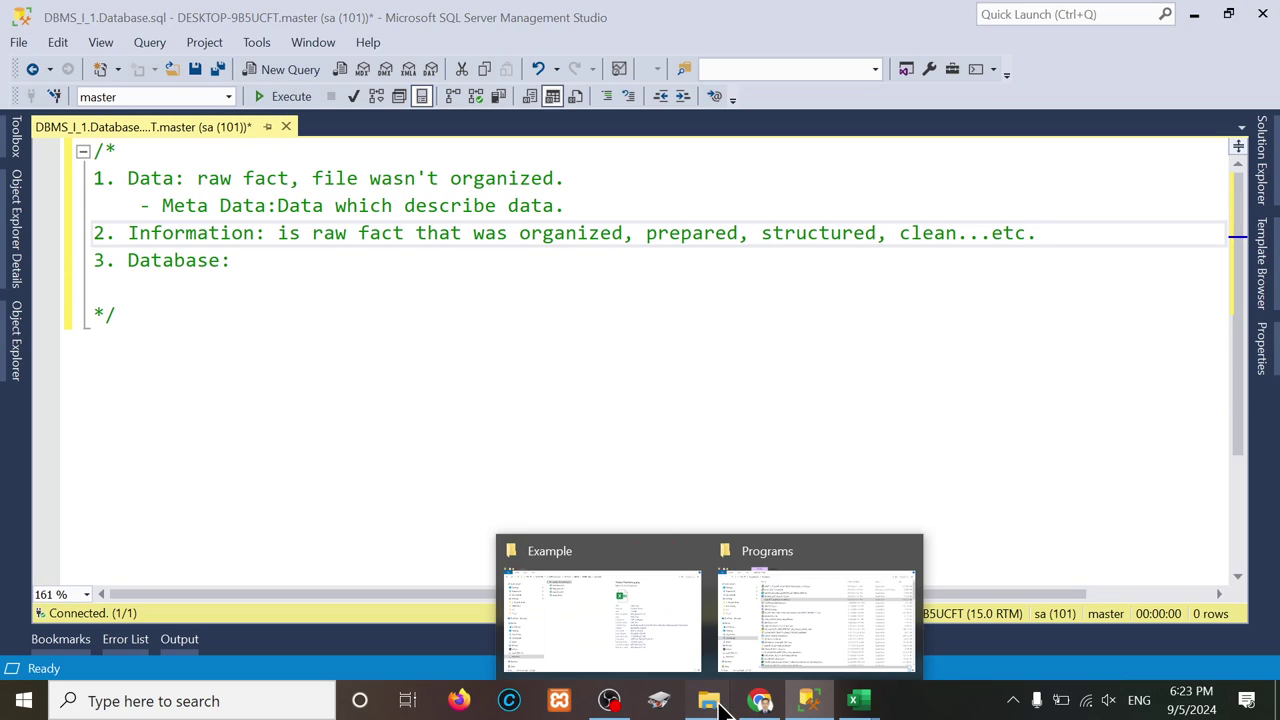
{"action": "left_click", "coordinate": [624, 642]}
{"action": "left_click", "coordinate": [359, 182]}
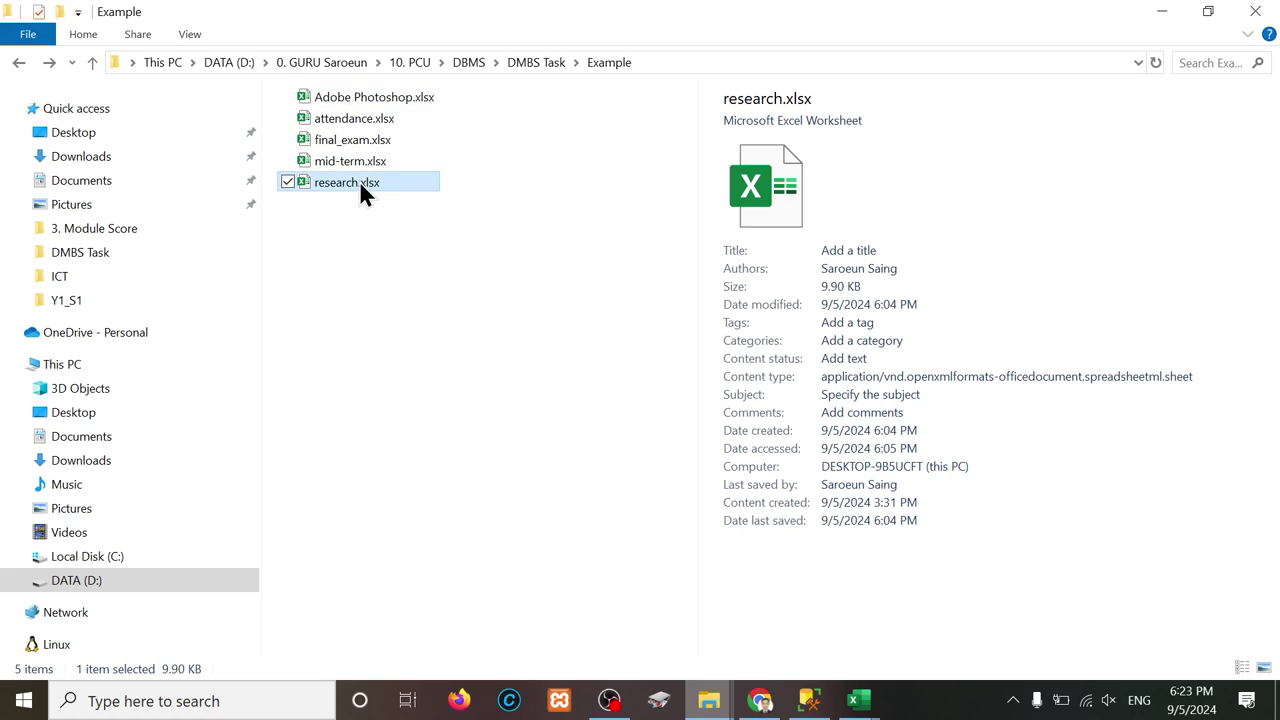
{"action": "double_click", "coordinate": [356, 120]}
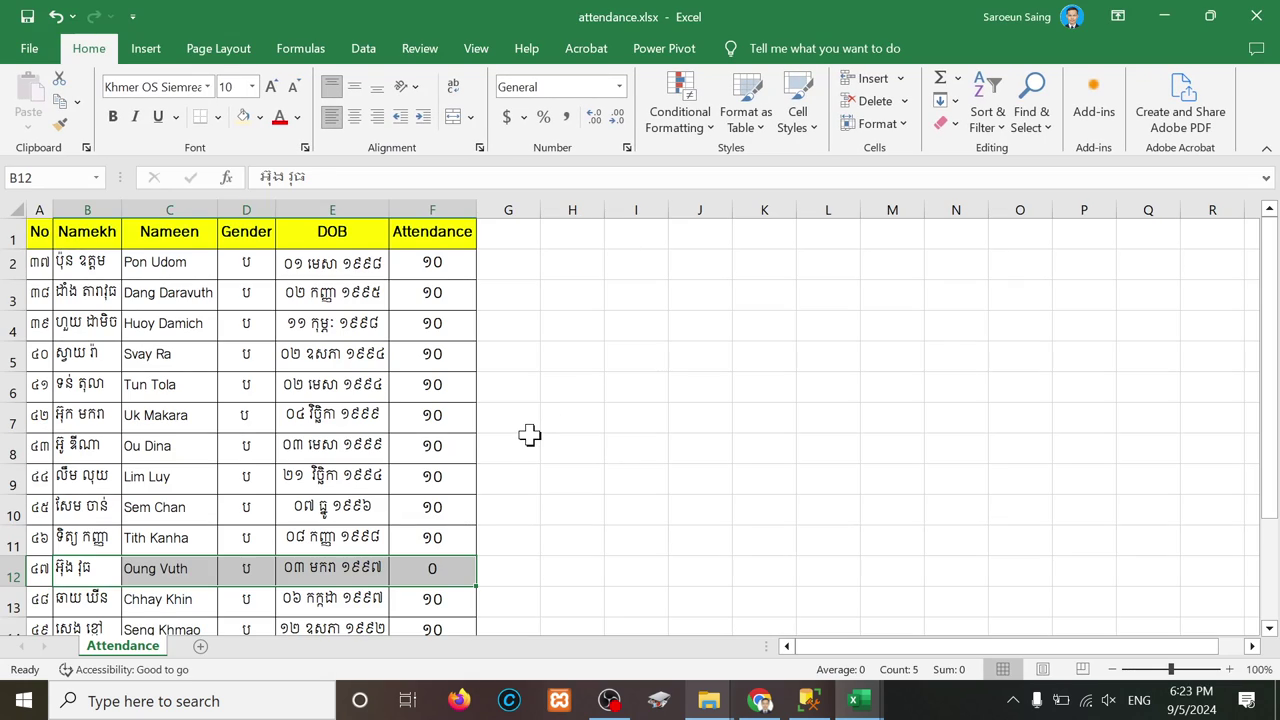
{"action": "scroll", "coordinate": [530, 434], "scroll_direction": "down", "scroll_amount": 2}
{"action": "scroll", "coordinate": [530, 434], "scroll_direction": "up", "scroll_amount": 2}
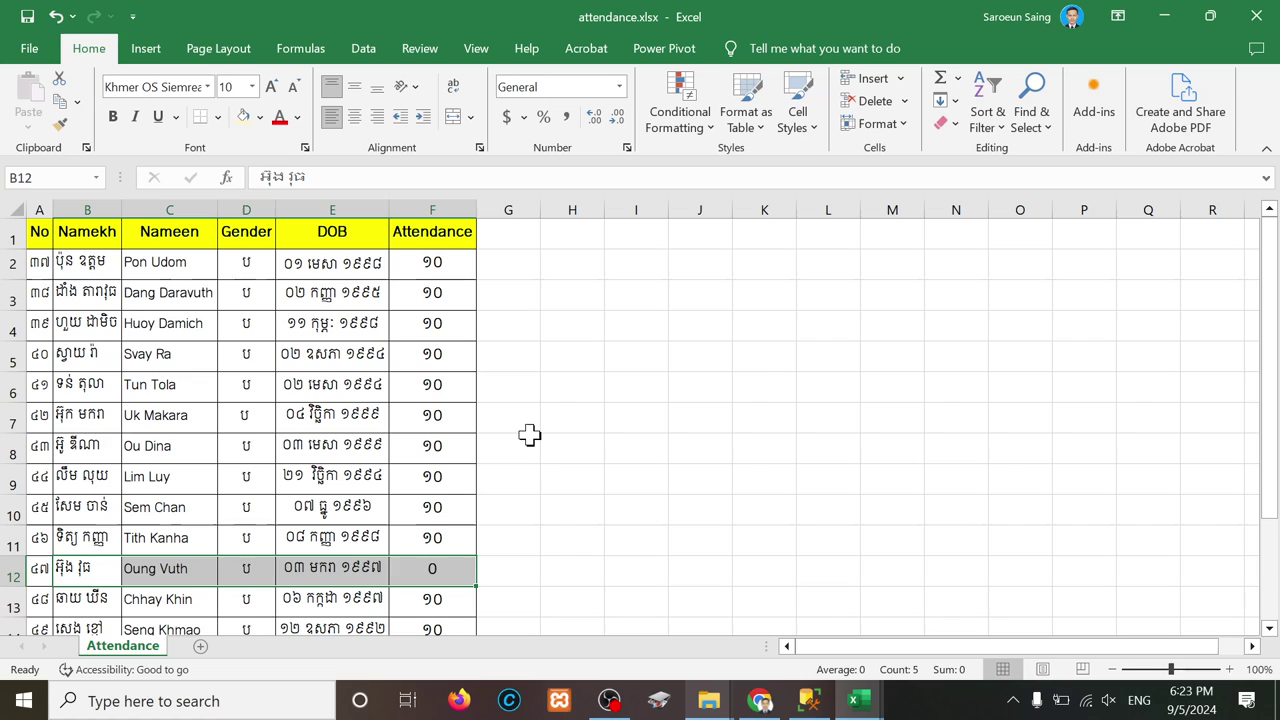
{"action": "left_click_drag", "start_coordinate": [38, 230], "coordinate": [454, 574]}
{"action": "scroll", "coordinate": [455, 578], "scroll_direction": "up", "scroll_amount": 1}
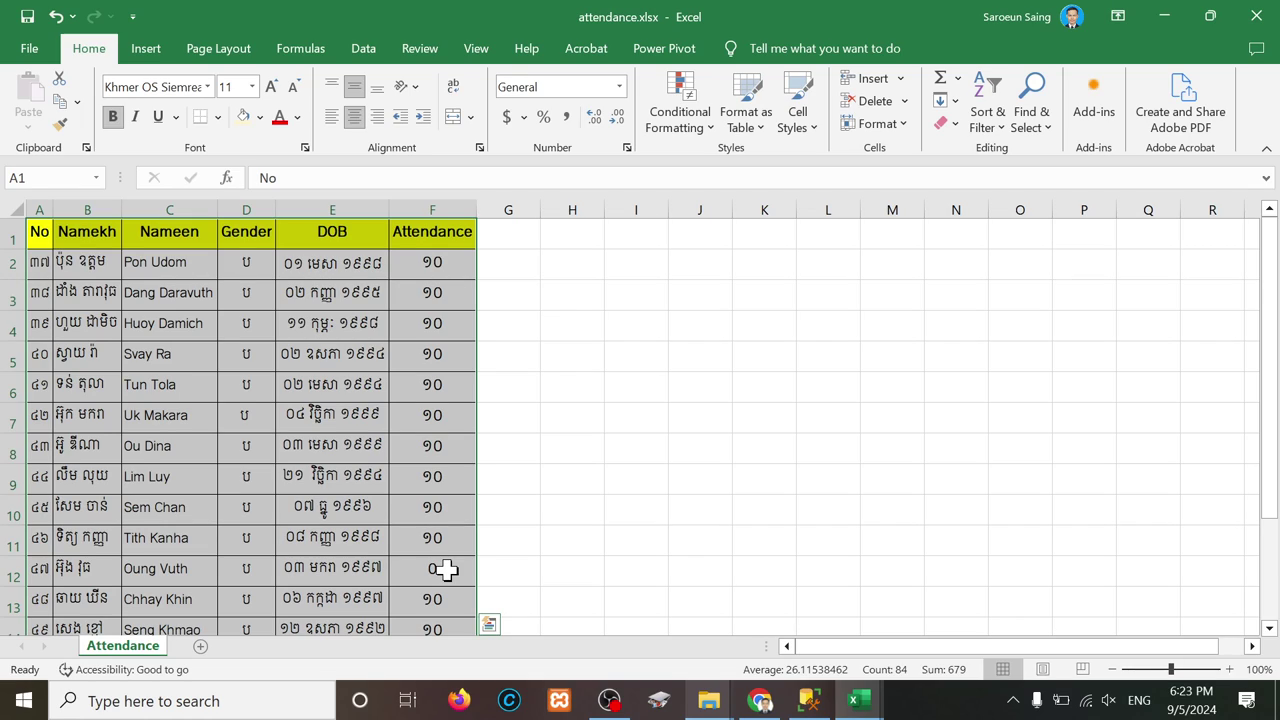
Step: Add three new blank worksheets after the Attendance sheet
{"action": "left_click", "coordinate": [197, 646]}
{"action": "left_click", "coordinate": [259, 646]}
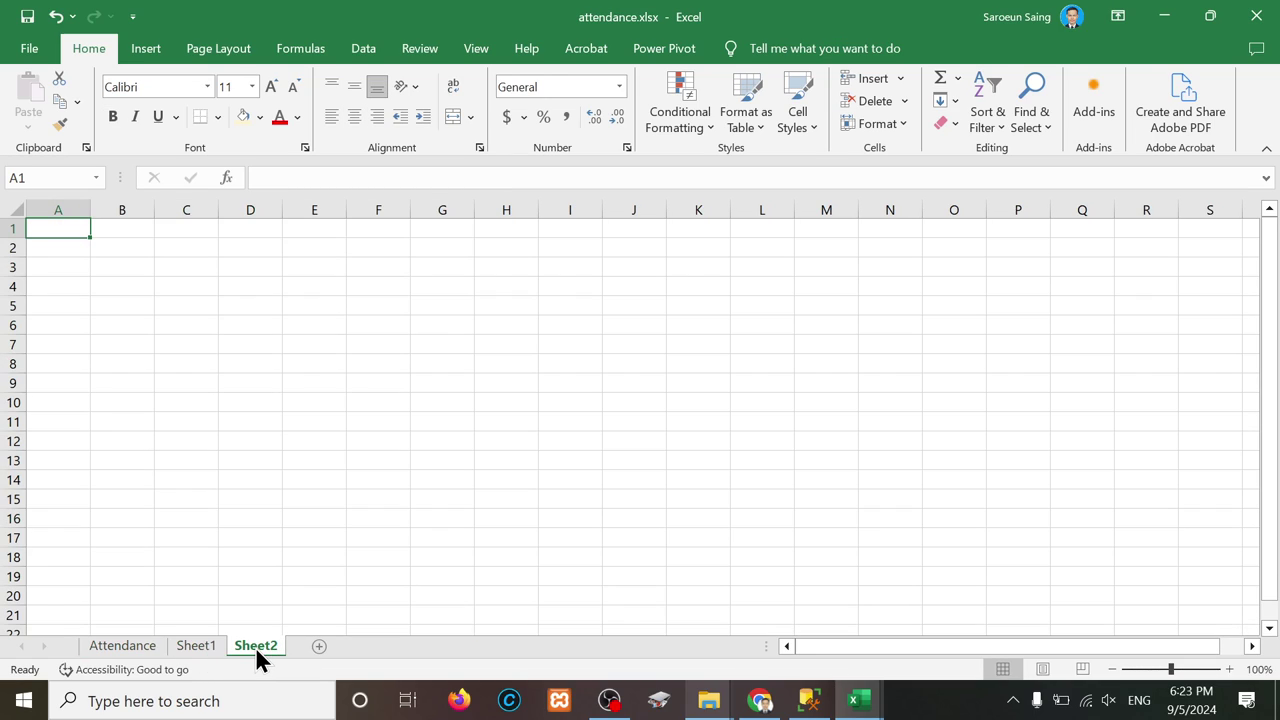
{"action": "left_click", "coordinate": [320, 647]}
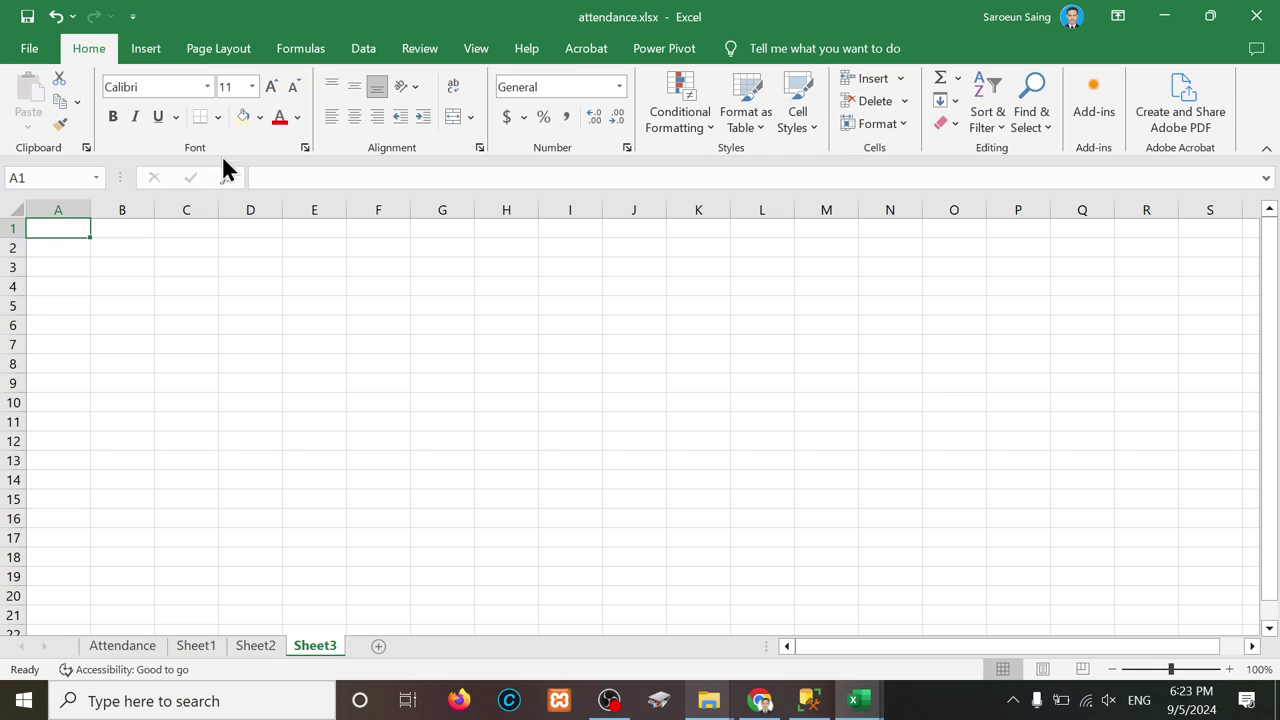
Step: Fill cell A1 of Sheet3 with orange and change its fill to red
{"action": "left_click", "coordinate": [258, 117]}
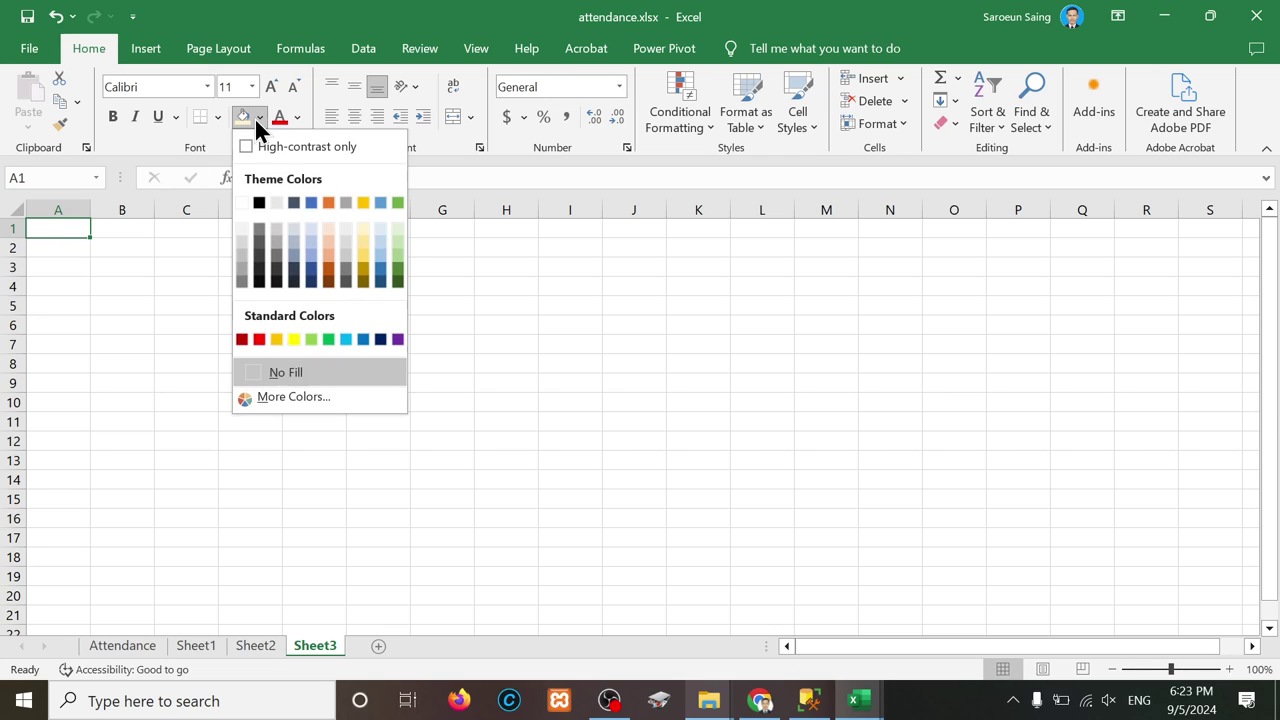
{"action": "left_click", "coordinate": [273, 339]}
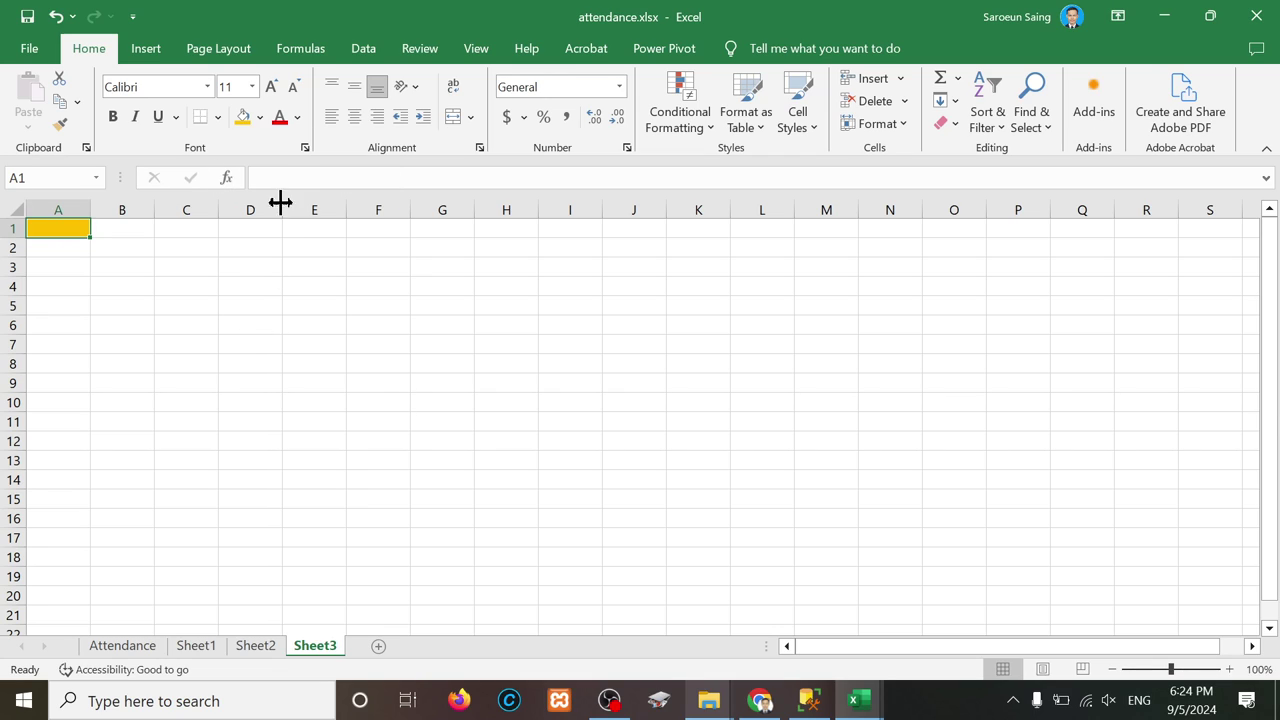
{"action": "left_click", "coordinate": [258, 117]}
{"action": "left_click", "coordinate": [256, 339]}
{"action": "left_click", "coordinate": [257, 342]}
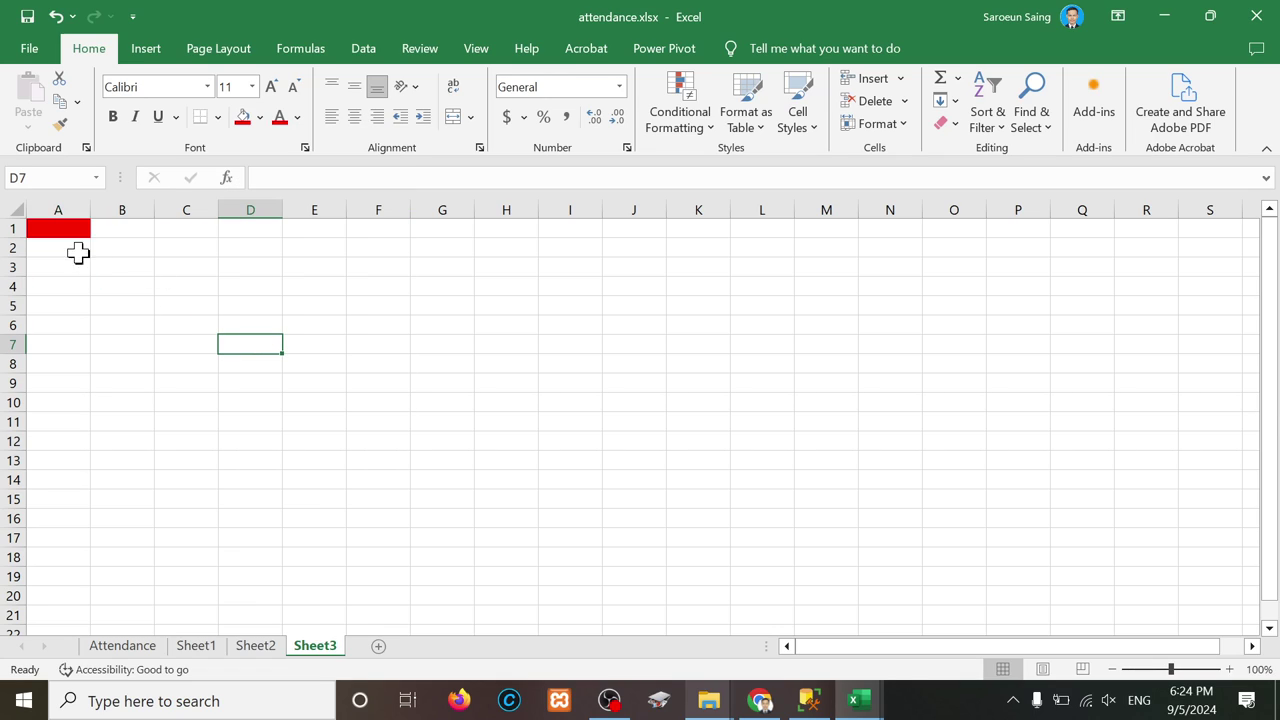
Step: Fill the whole of column A on Sheet3 with the same red
{"action": "left_click", "coordinate": [62, 229]}
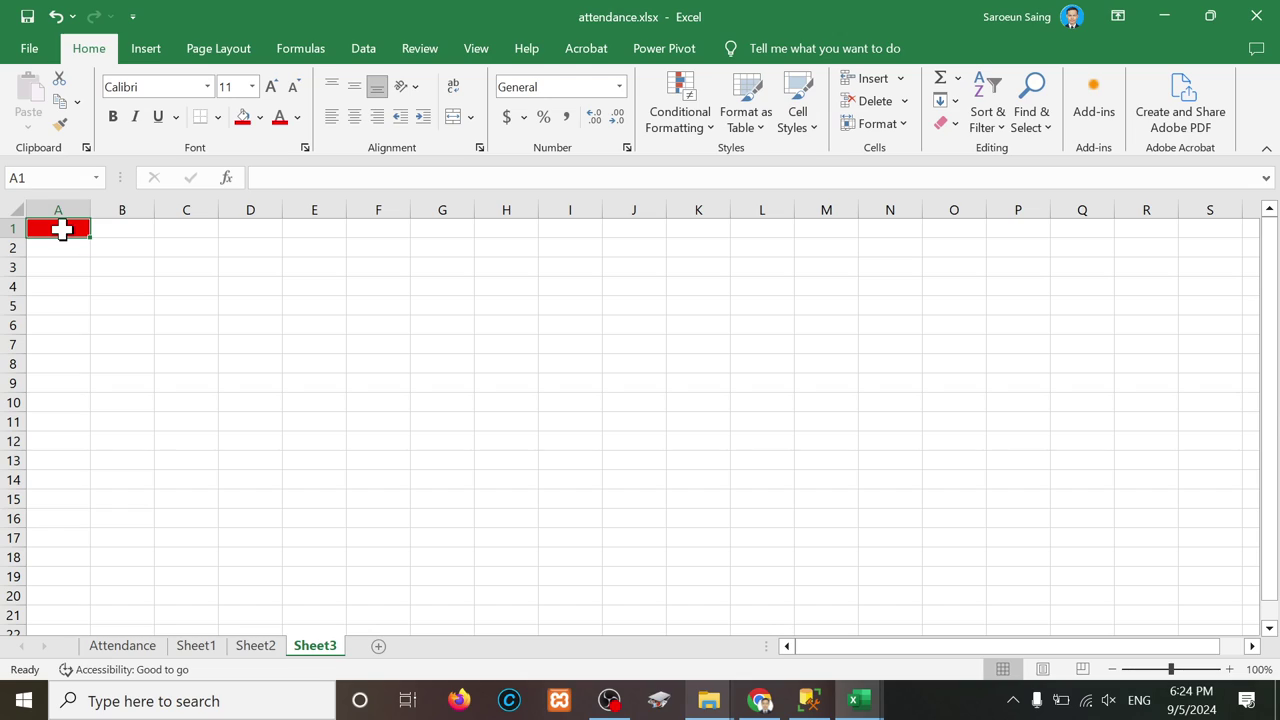
{"action": "left_click", "coordinate": [63, 210]}
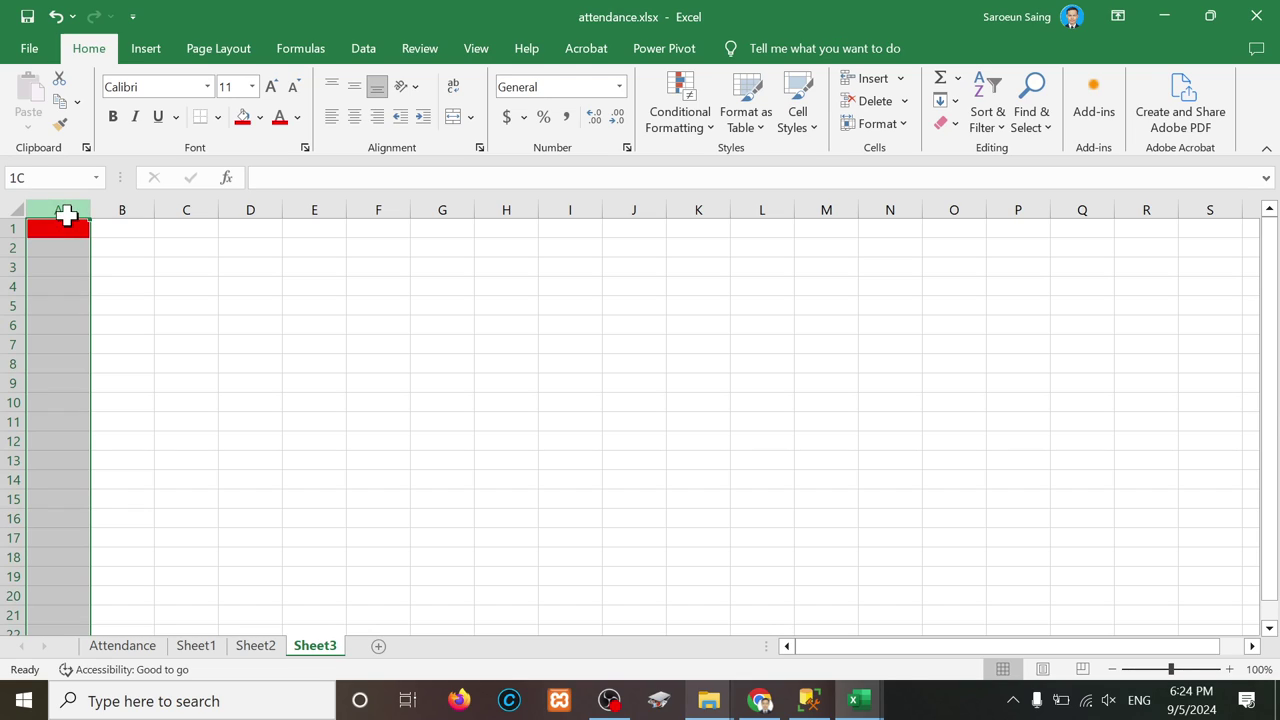
{"action": "left_click", "coordinate": [244, 118]}
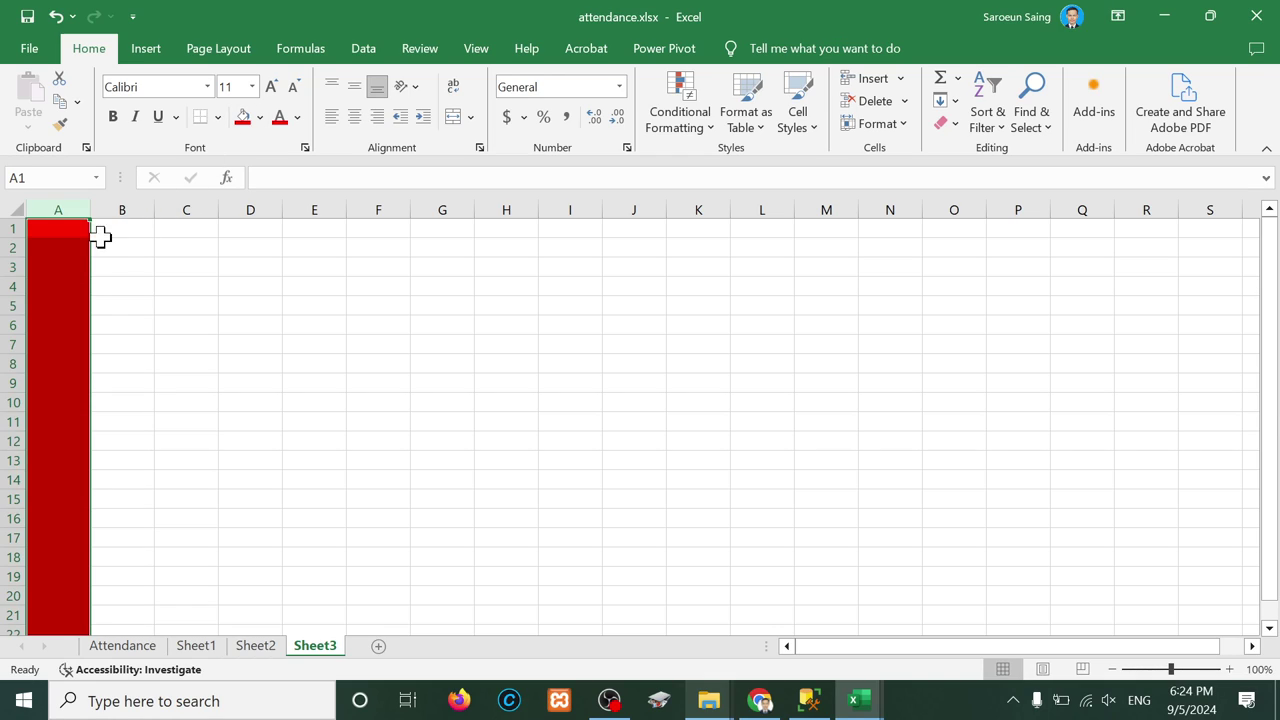
Step: Fill row 2 of Sheet3 with light green and highlight row 1 and column A to point out a row and a column
{"action": "left_click", "coordinate": [14, 230]}
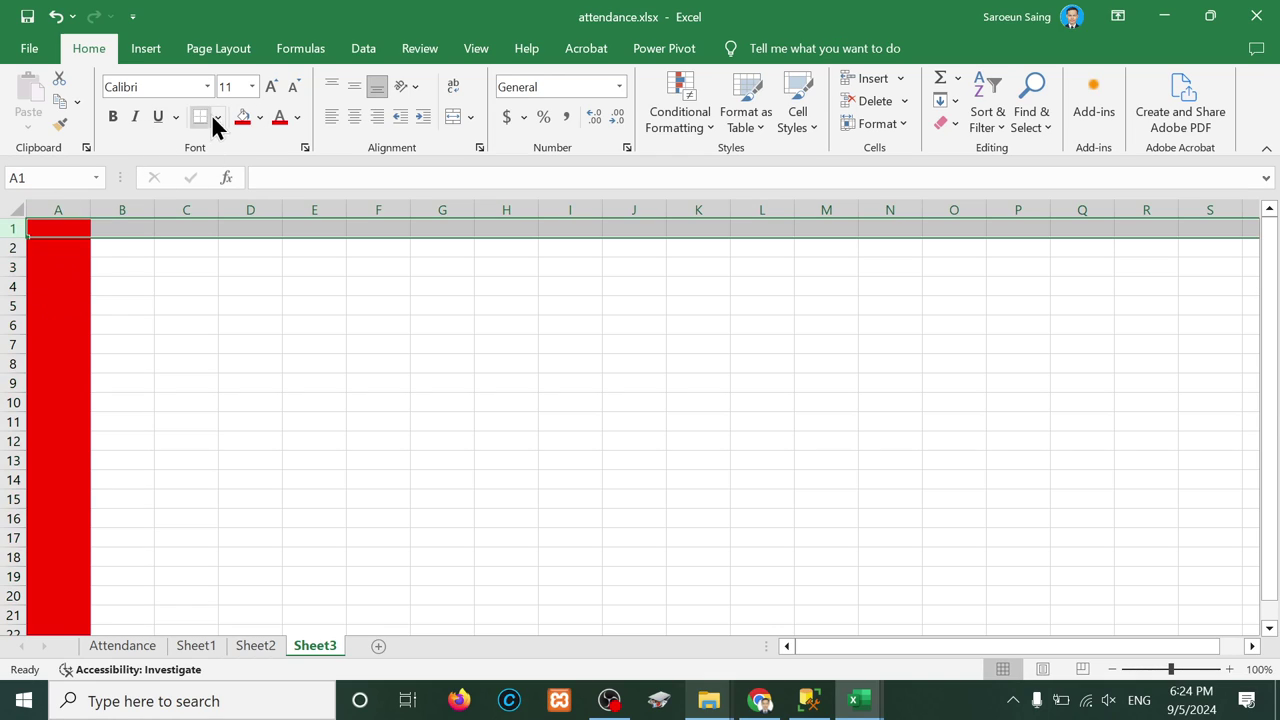
{"action": "left_click", "coordinate": [14, 248]}
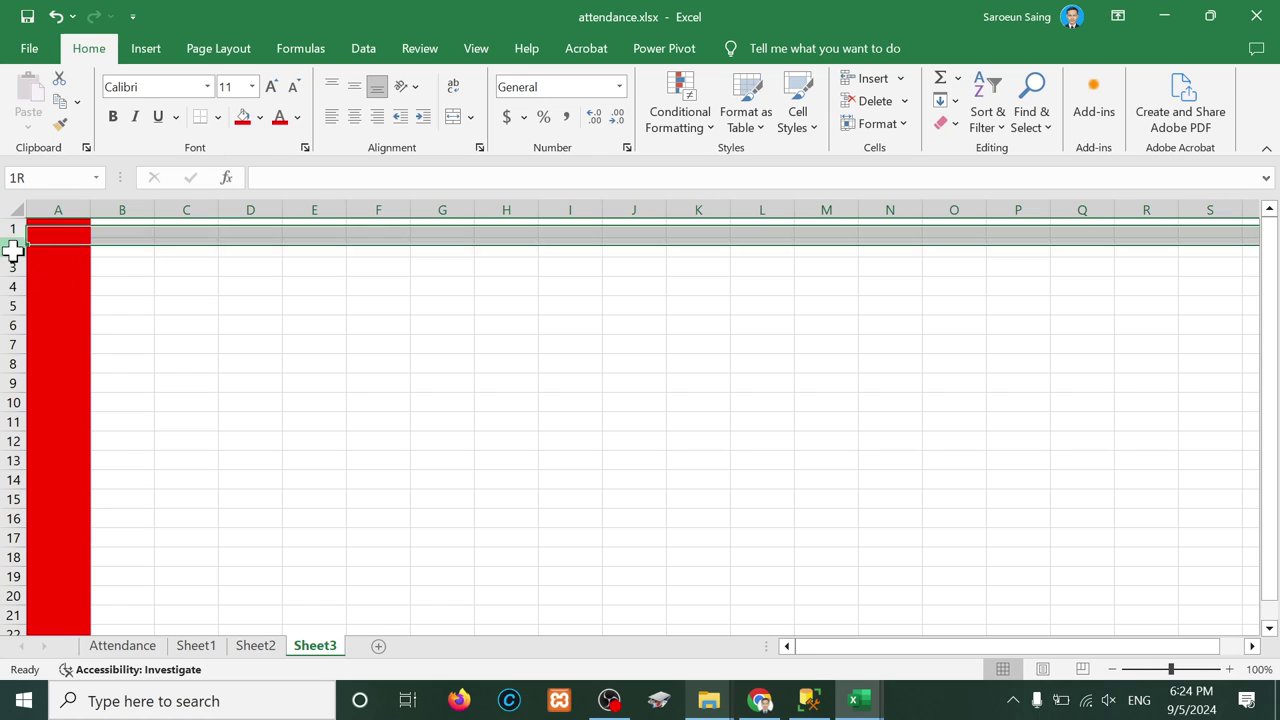
{"action": "left_click", "coordinate": [259, 115]}
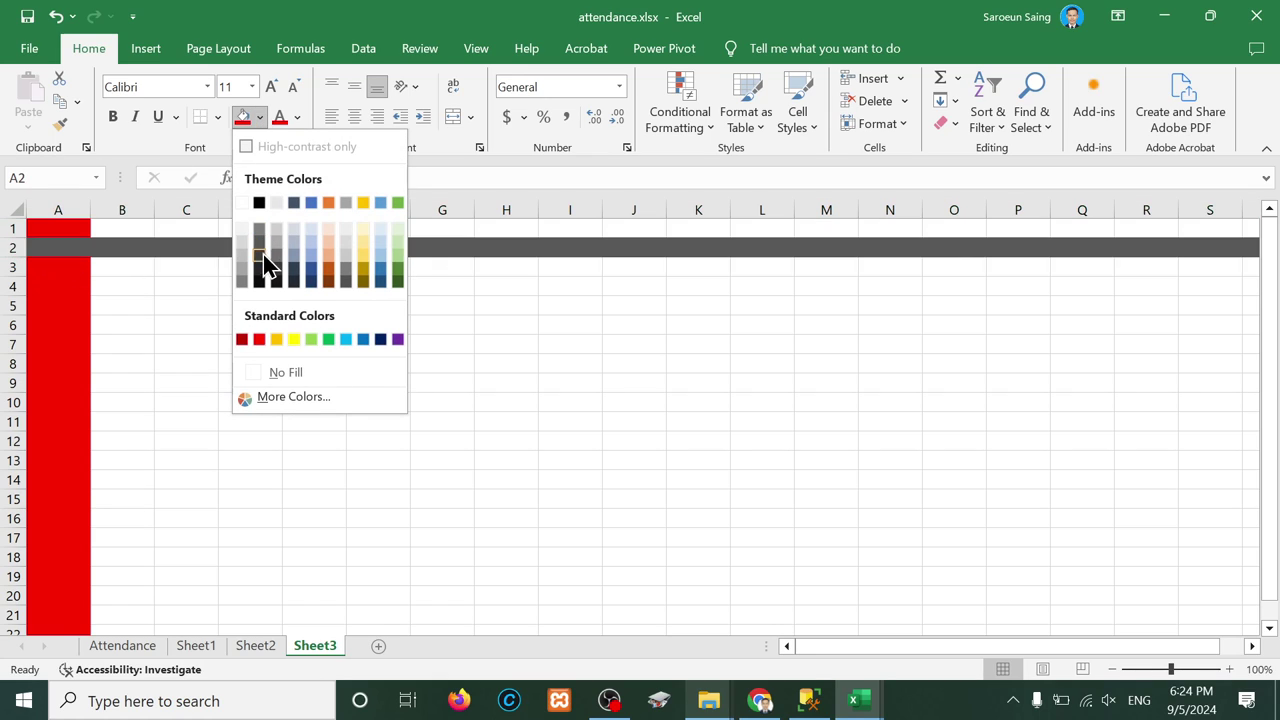
{"action": "left_click", "coordinate": [397, 263]}
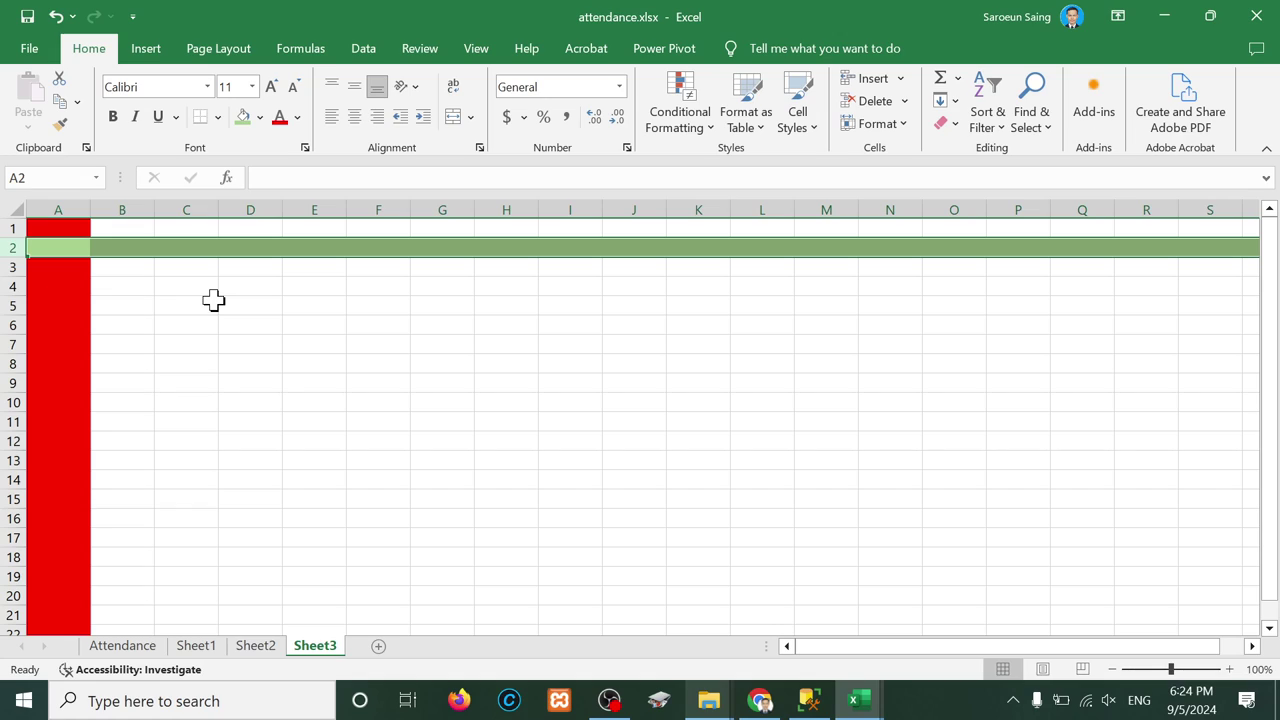
{"action": "left_click", "coordinate": [12, 229]}
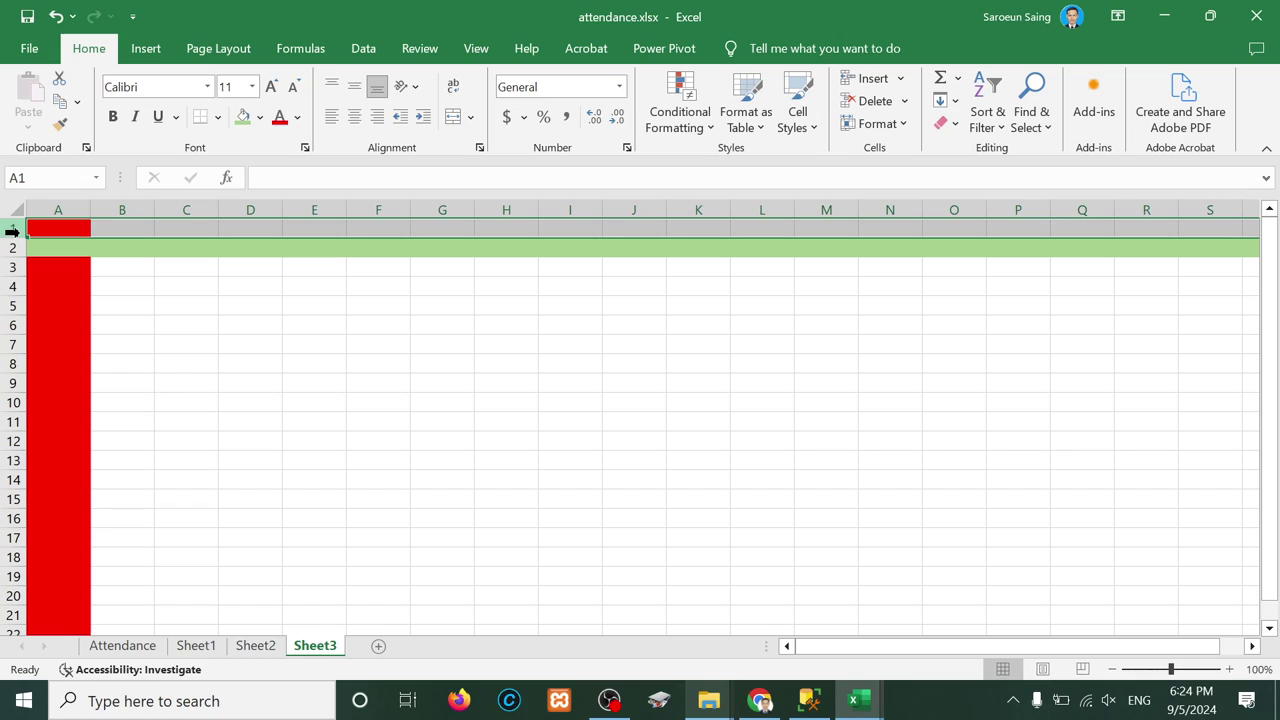
{"action": "left_click", "coordinate": [58, 208]}
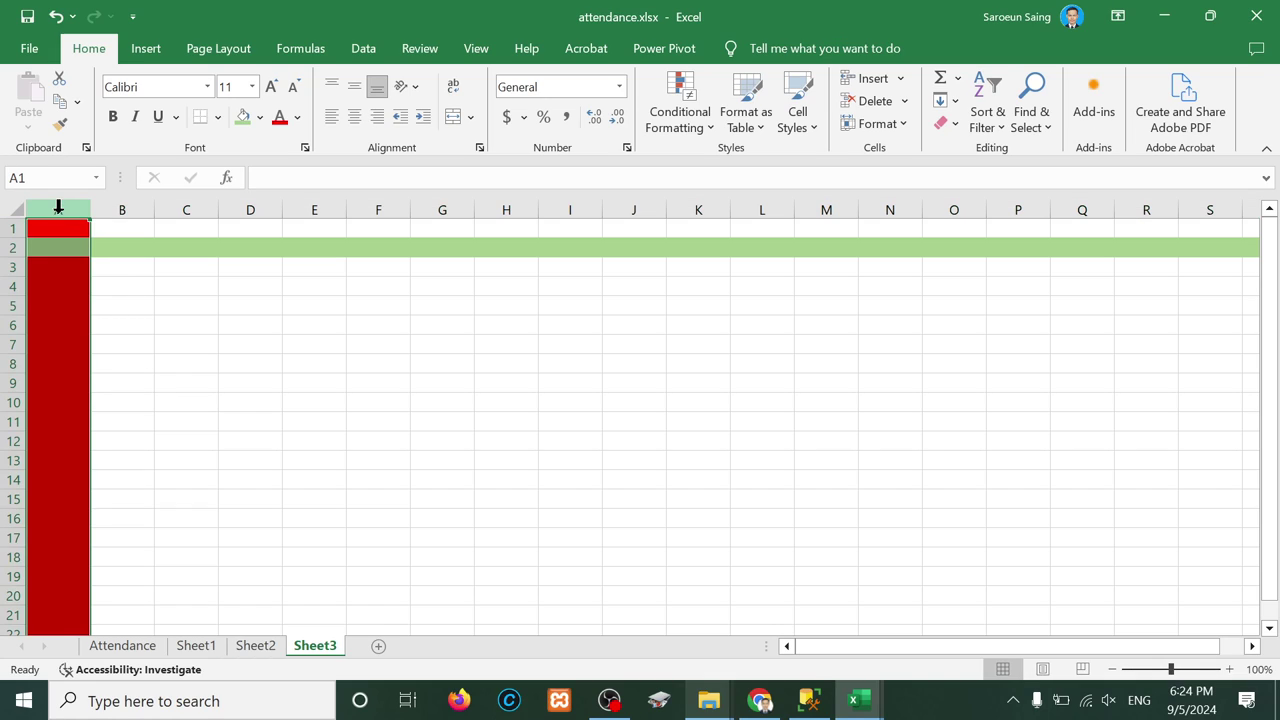
Step: Examine columns, rows and individual cells on Sheet3 and in the student table on the Attendance sheet
{"action": "left_click", "coordinate": [192, 209]}
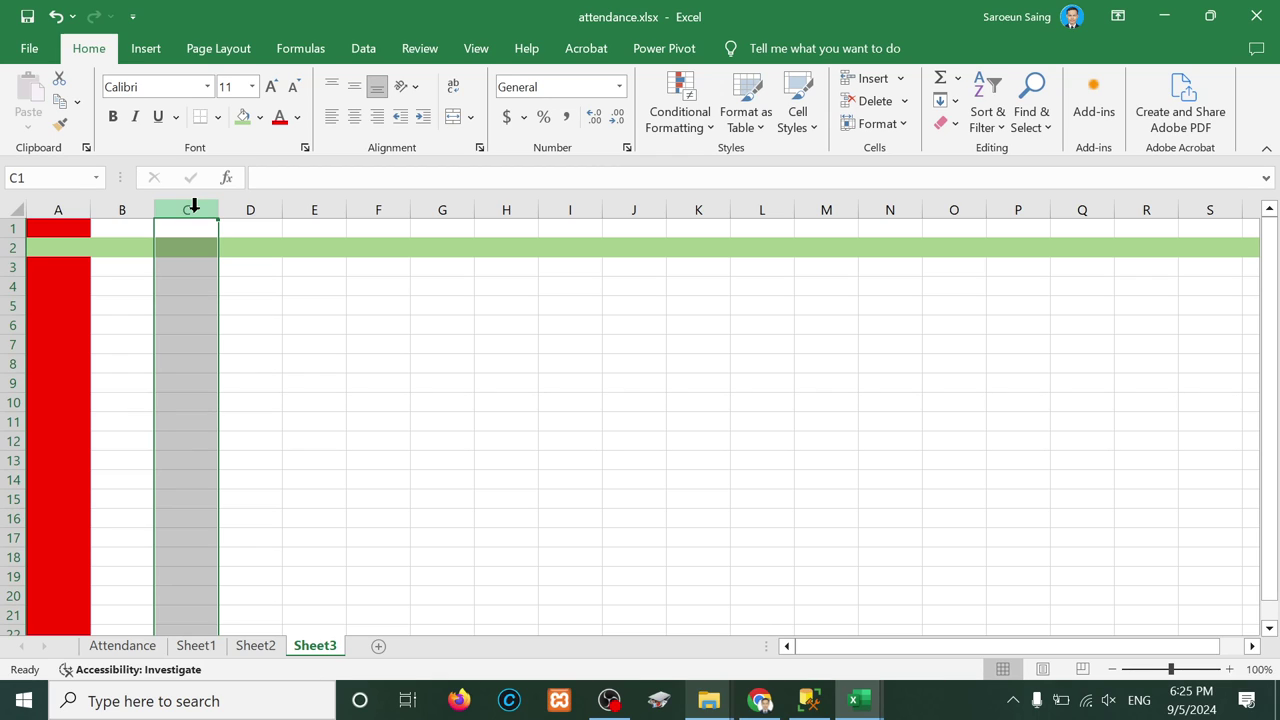
{"action": "left_click", "coordinate": [134, 648]}
{"action": "left_click_drag", "start_coordinate": [40, 234], "coordinate": [461, 588]}
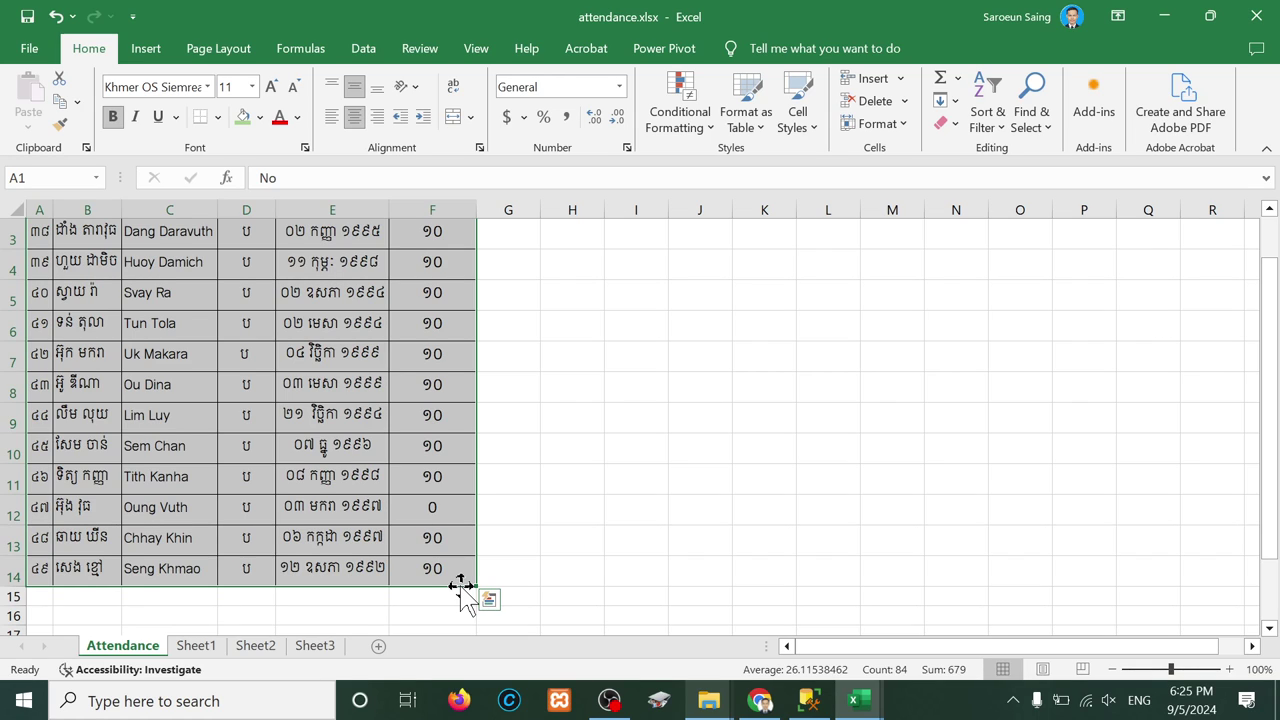
{"action": "scroll", "coordinate": [460, 588], "scroll_direction": "up", "scroll_amount": 1}
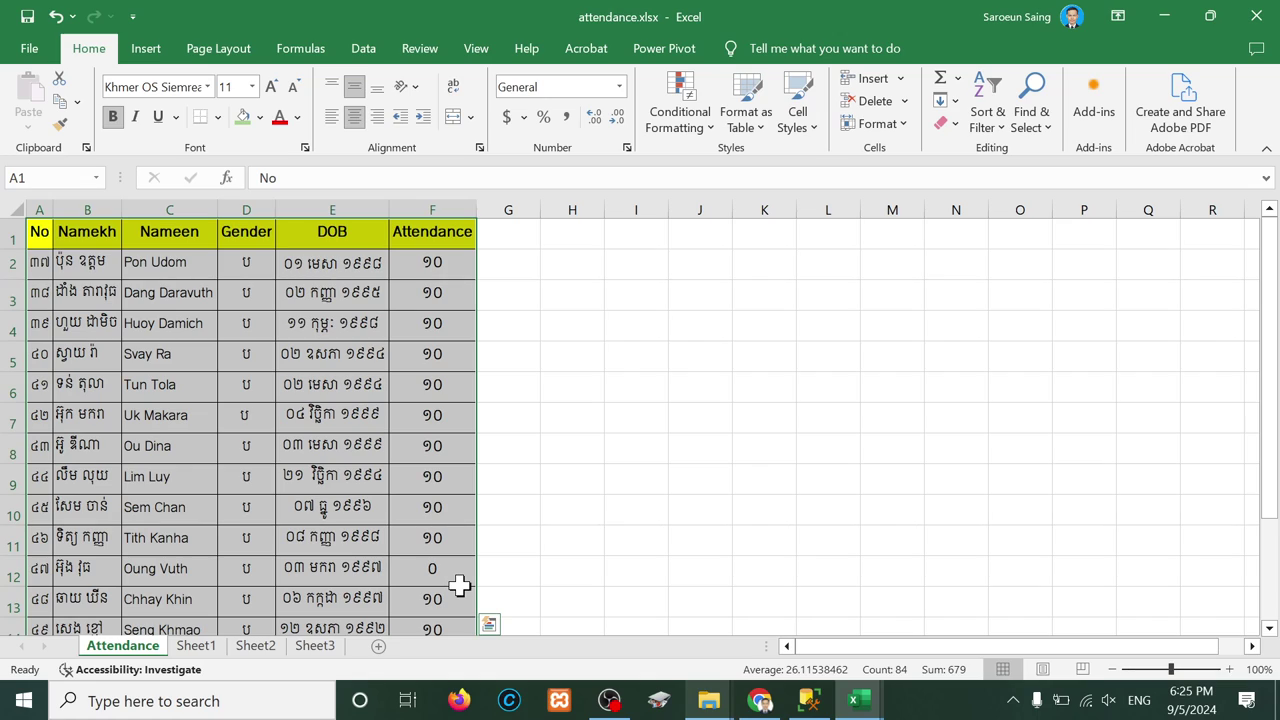
{"action": "left_click", "coordinate": [36, 205]}
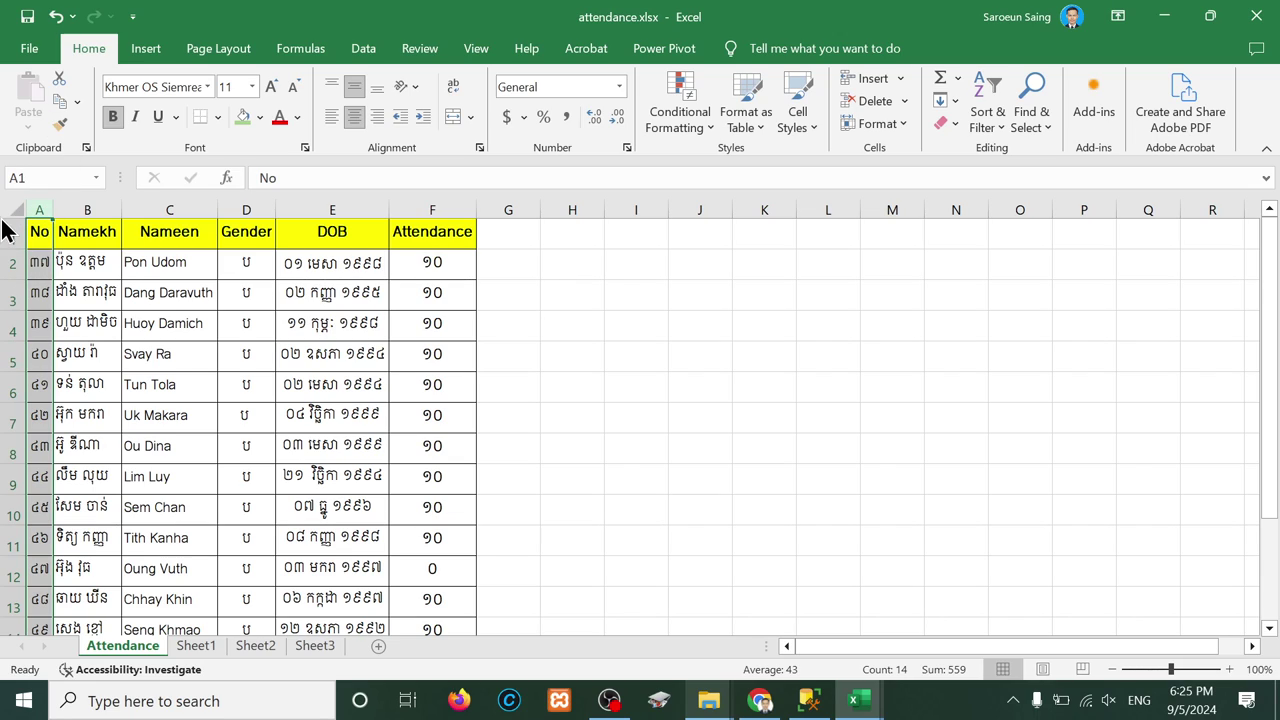
{"action": "left_click", "coordinate": [11, 233]}
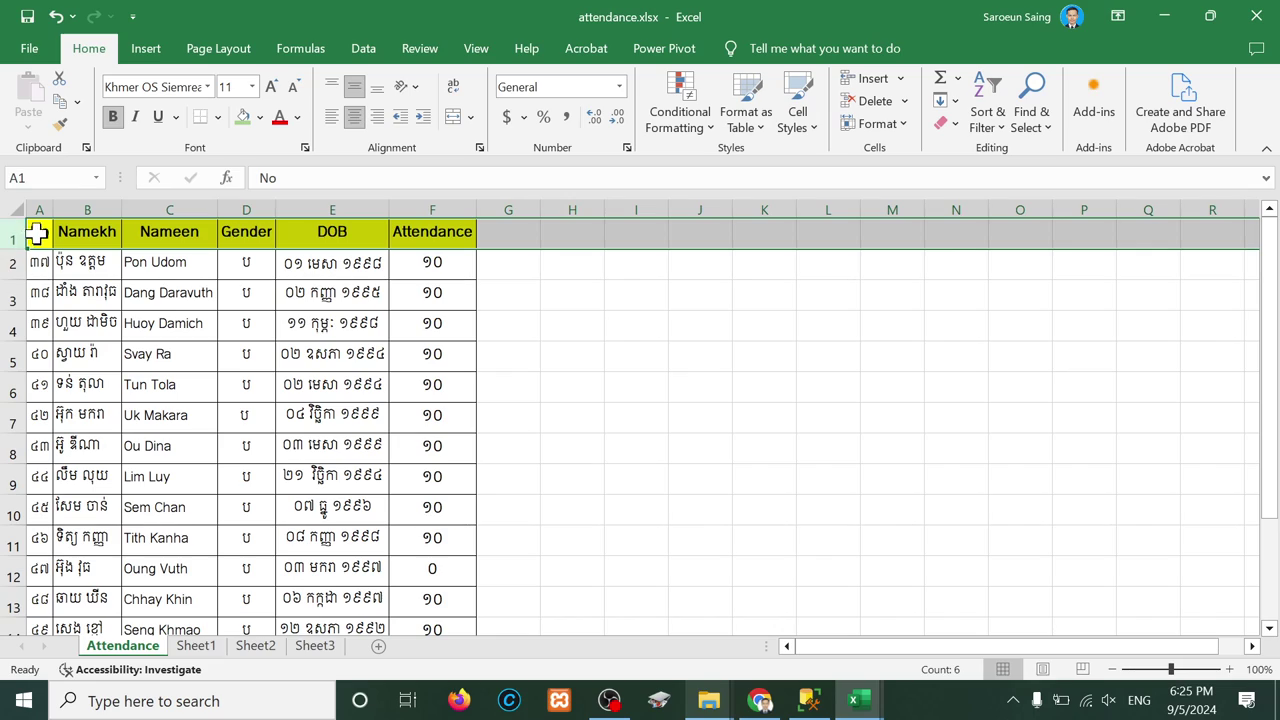
{"action": "left_click", "coordinate": [36, 233]}
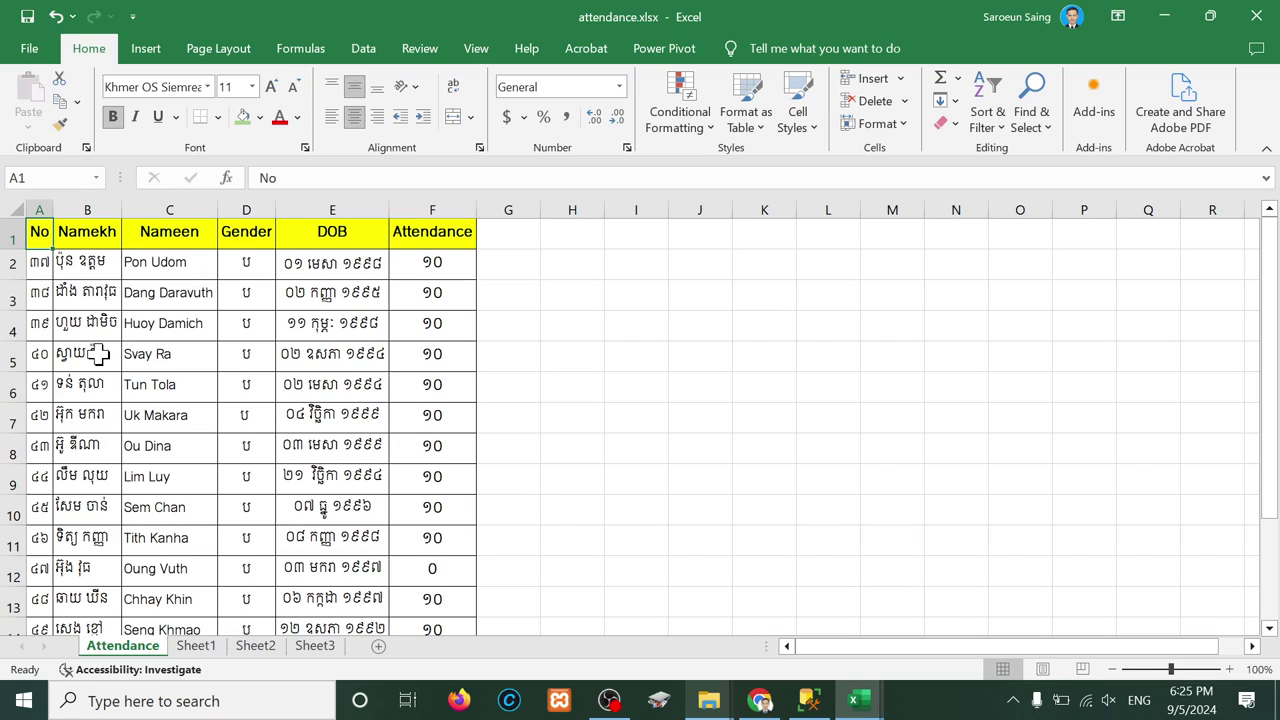
{"action": "left_click", "coordinate": [36, 263]}
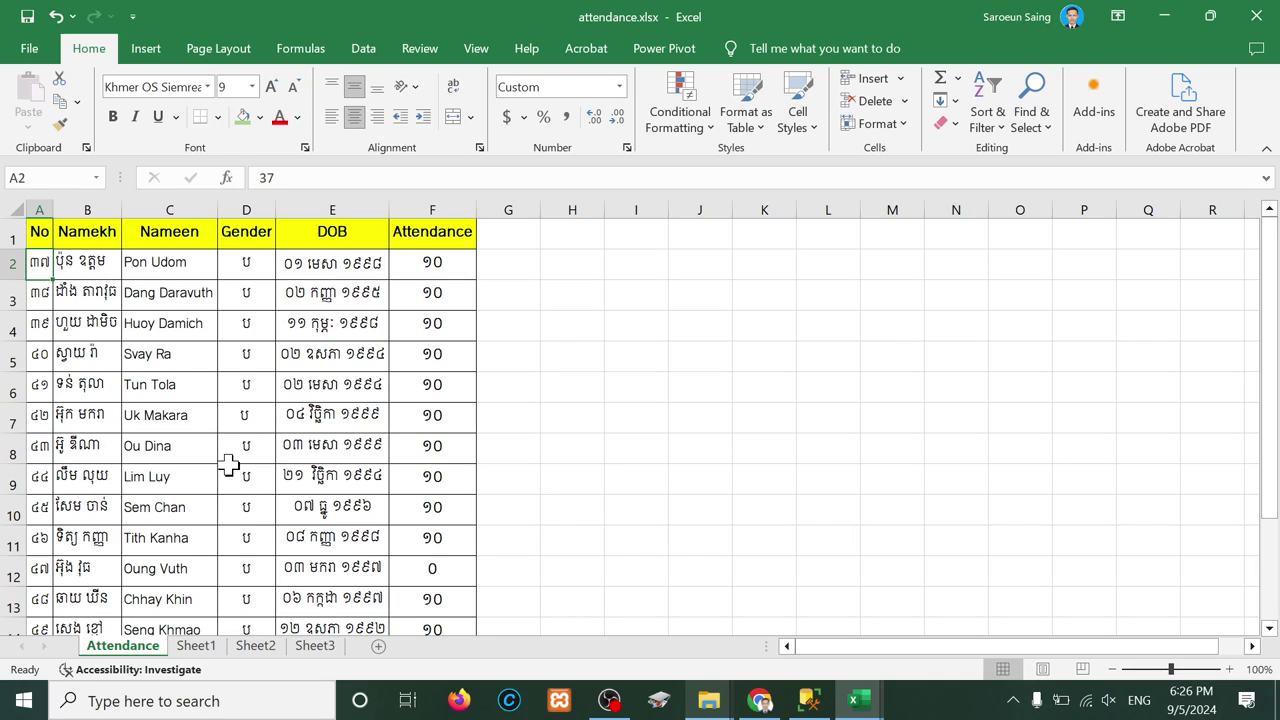
{"action": "left_click", "coordinate": [97, 261]}
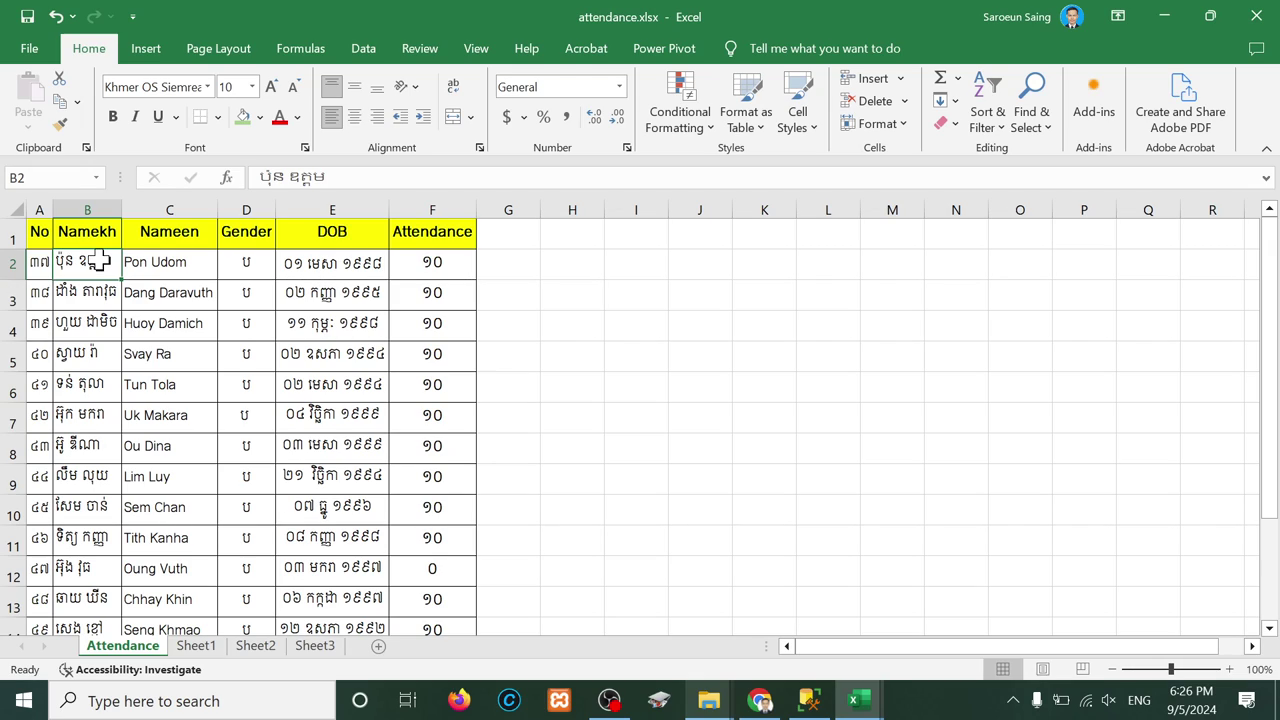
Step: Switch to the Adobe Photoshop.xlsx workbook and examine its student score records and the formulas in the Total column
{"action": "left_click", "coordinate": [1165, 22]}
{"action": "left_click", "coordinate": [206, 320]}
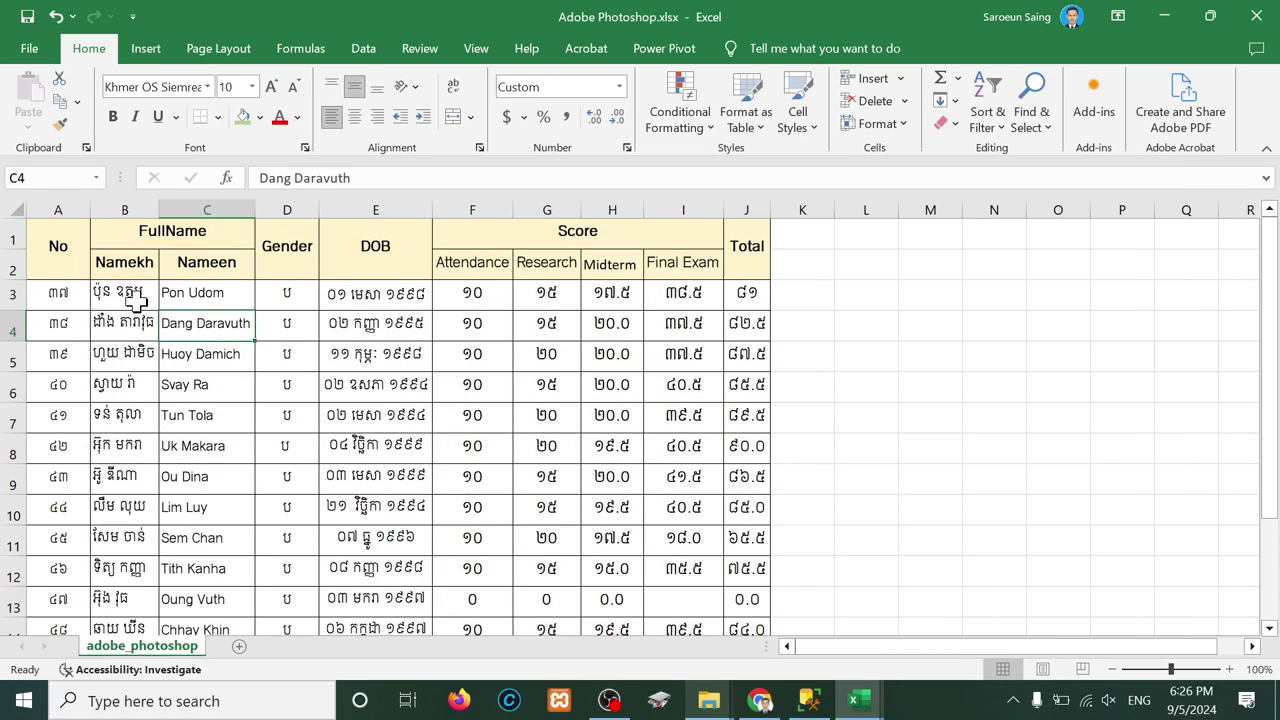
{"action": "left_click_drag", "start_coordinate": [125, 292], "coordinate": [746, 420]}
{"action": "left_click", "coordinate": [746, 418]}
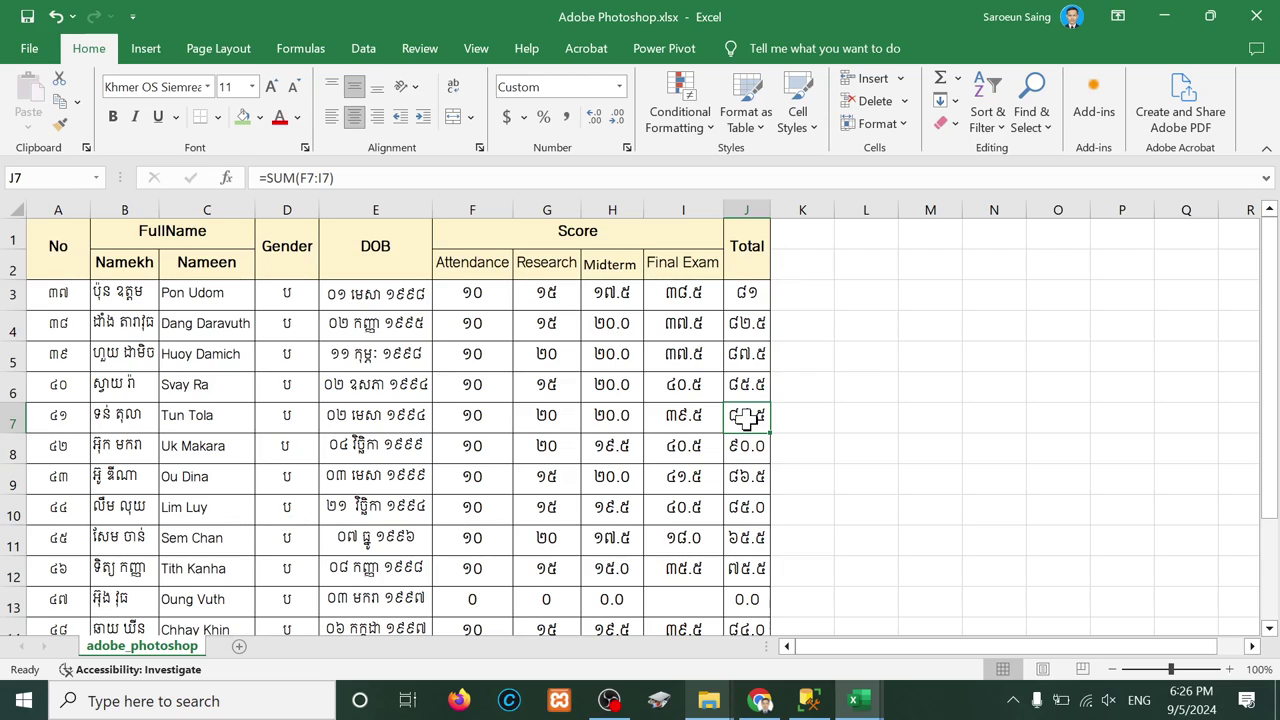
{"action": "left_click", "coordinate": [764, 292]}
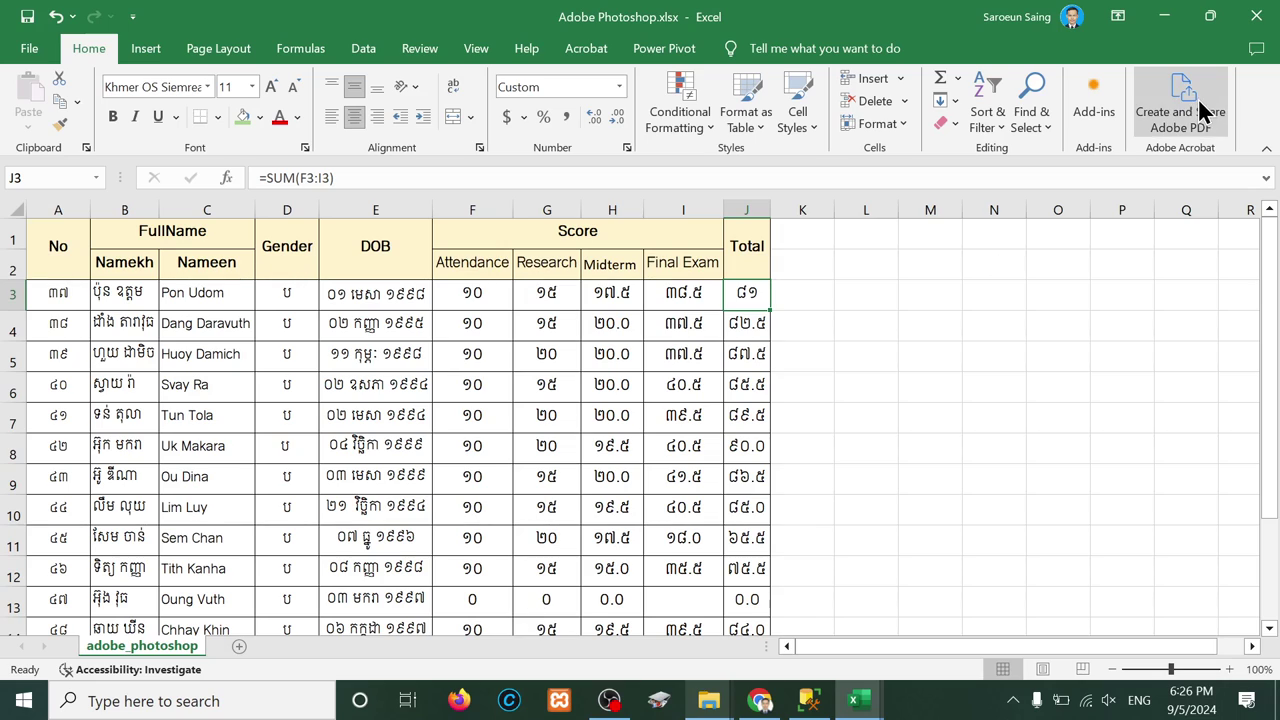
{"action": "left_click", "coordinate": [1162, 17]}
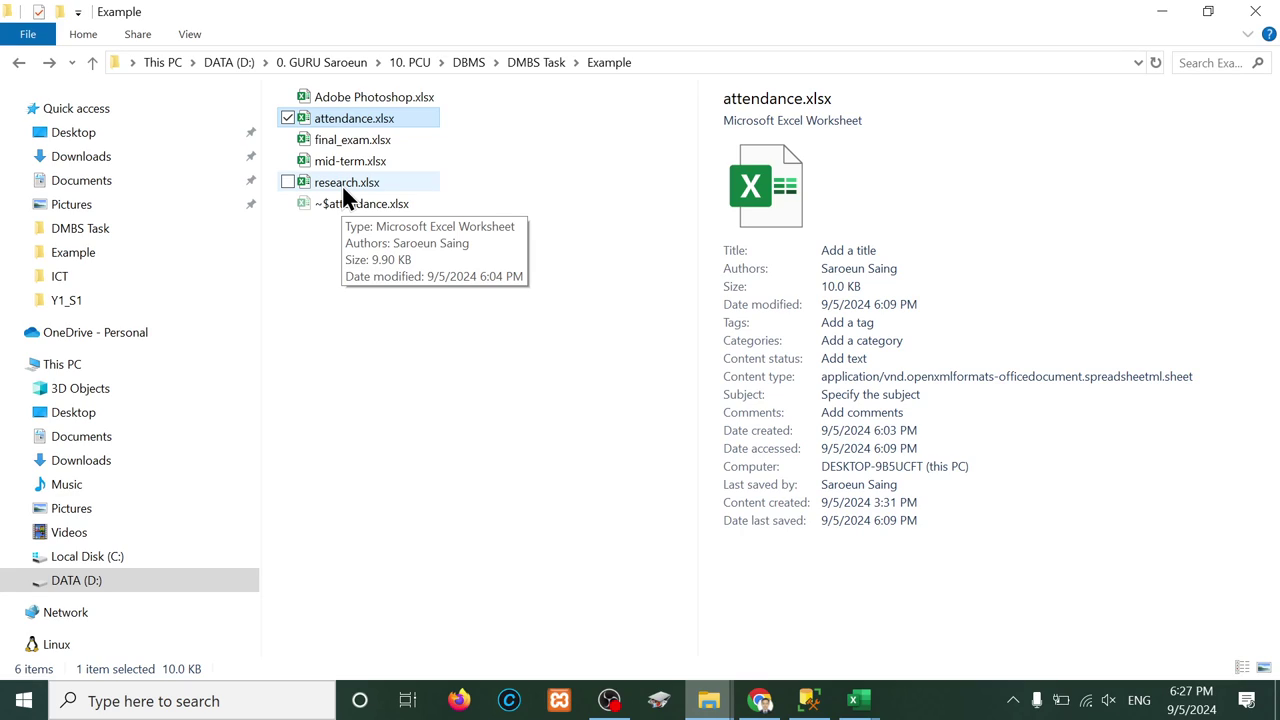
Step: Switch to SQL Server Management Studio, open a new query and begin it with "create database"
{"action": "left_click", "coordinate": [810, 700]}
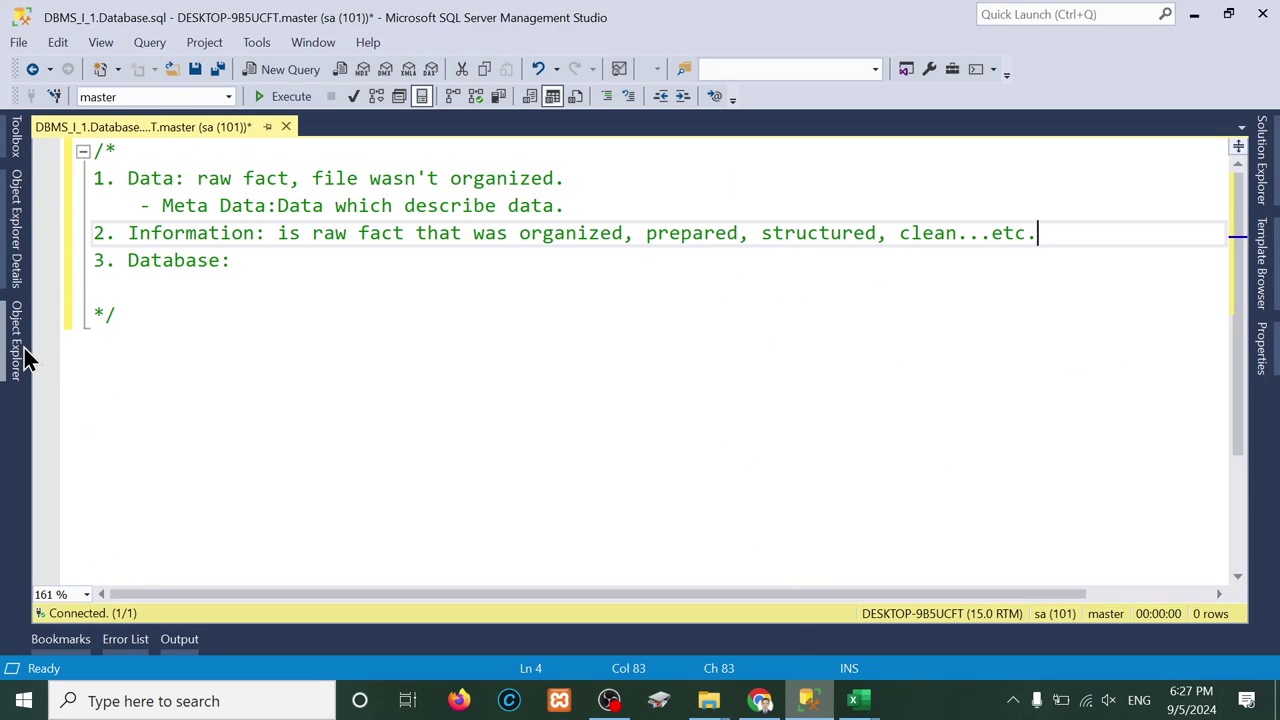
{"action": "left_click", "coordinate": [288, 69]}
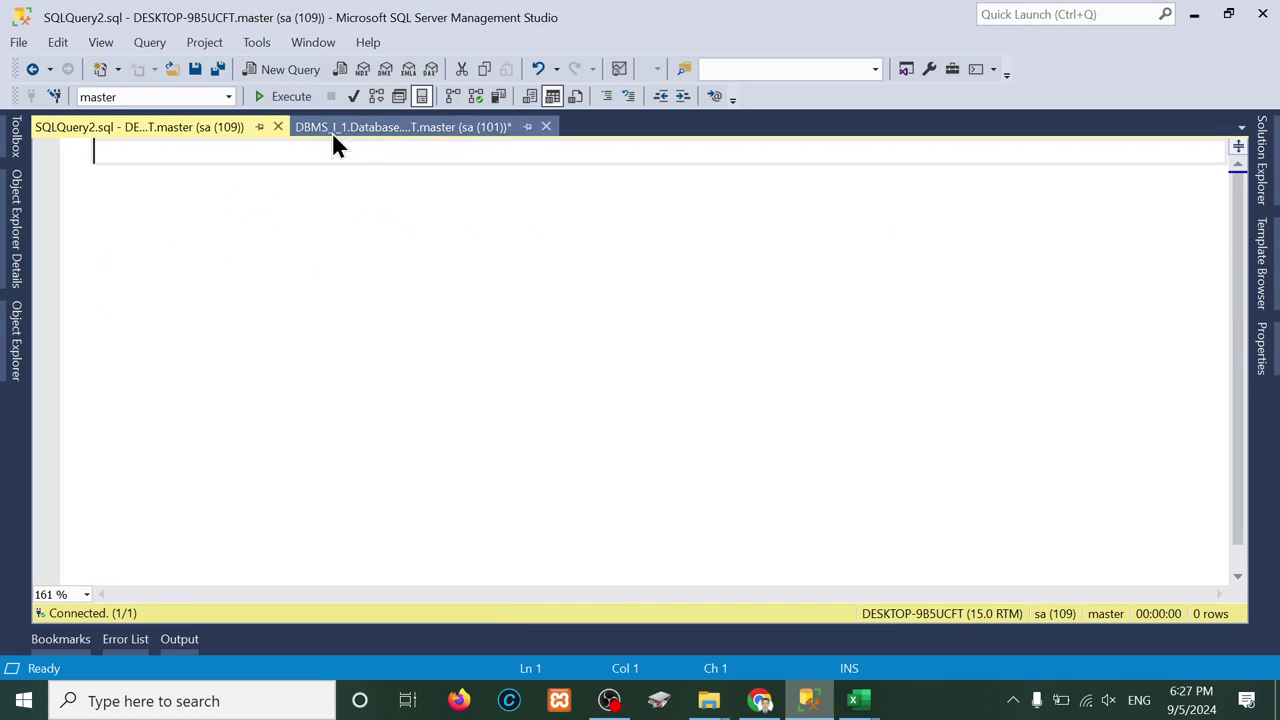
{"action": "type", "text": "c"}
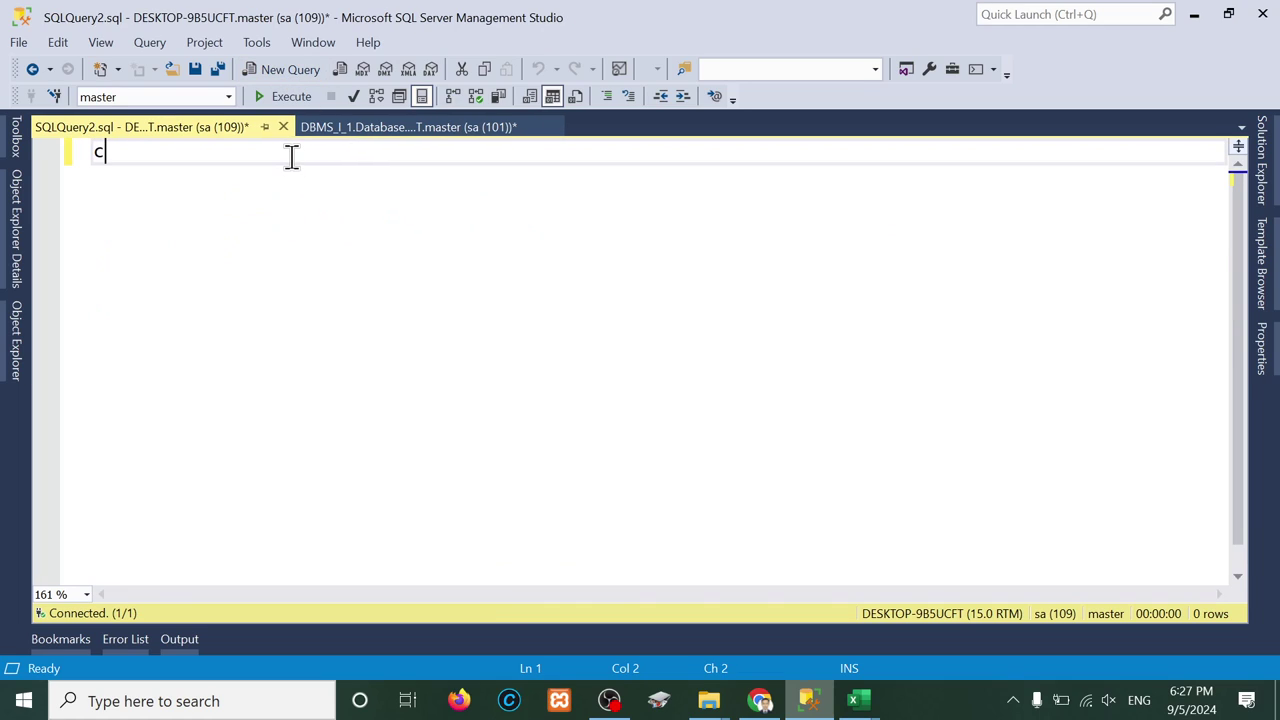
{"action": "type", "text": "reate dat"}
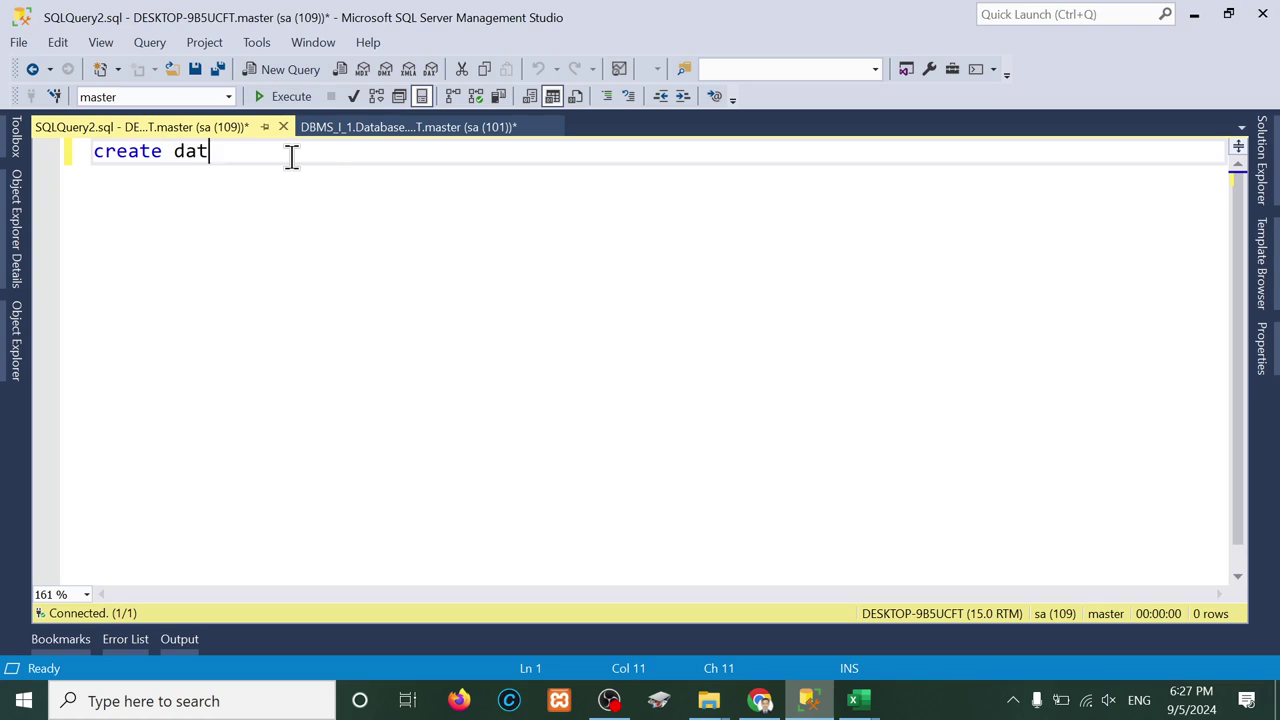
{"action": "type", "text": "abase"}
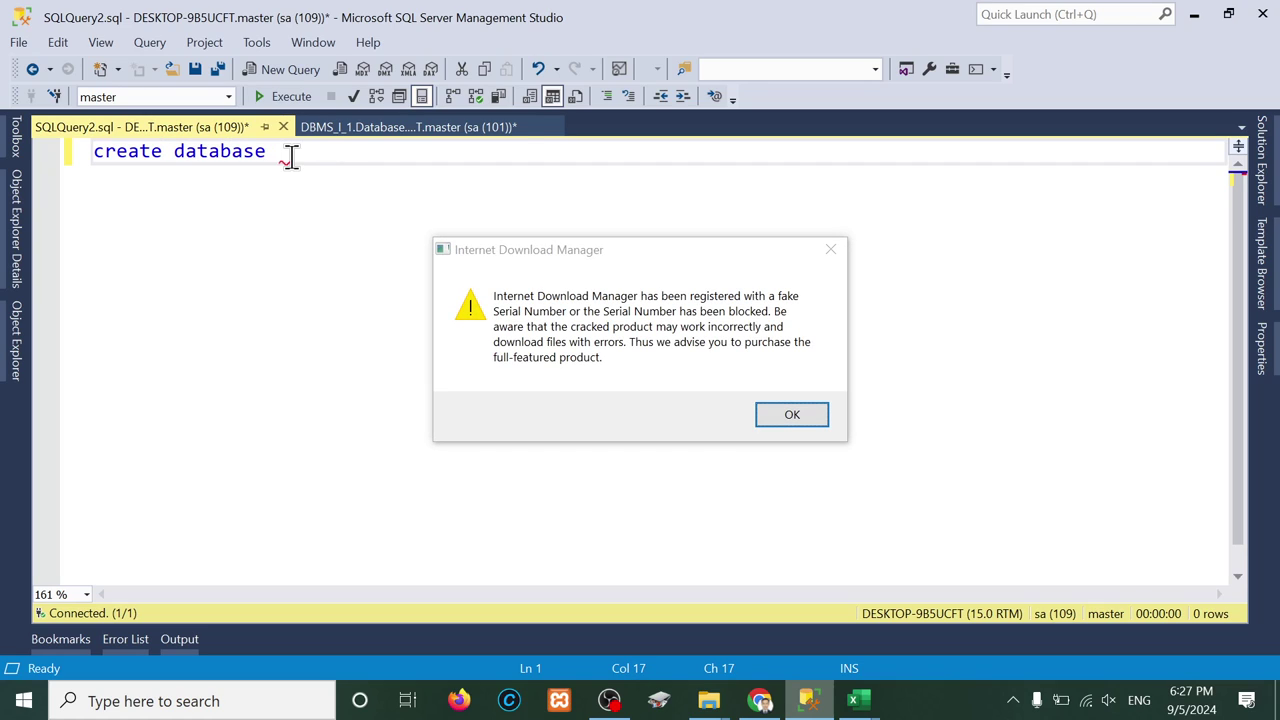
Step: Dismiss the Internet Download Manager pop-ups, complete the statement as "create database pcu_db" and execute it
{"action": "left_click", "coordinate": [831, 248]}
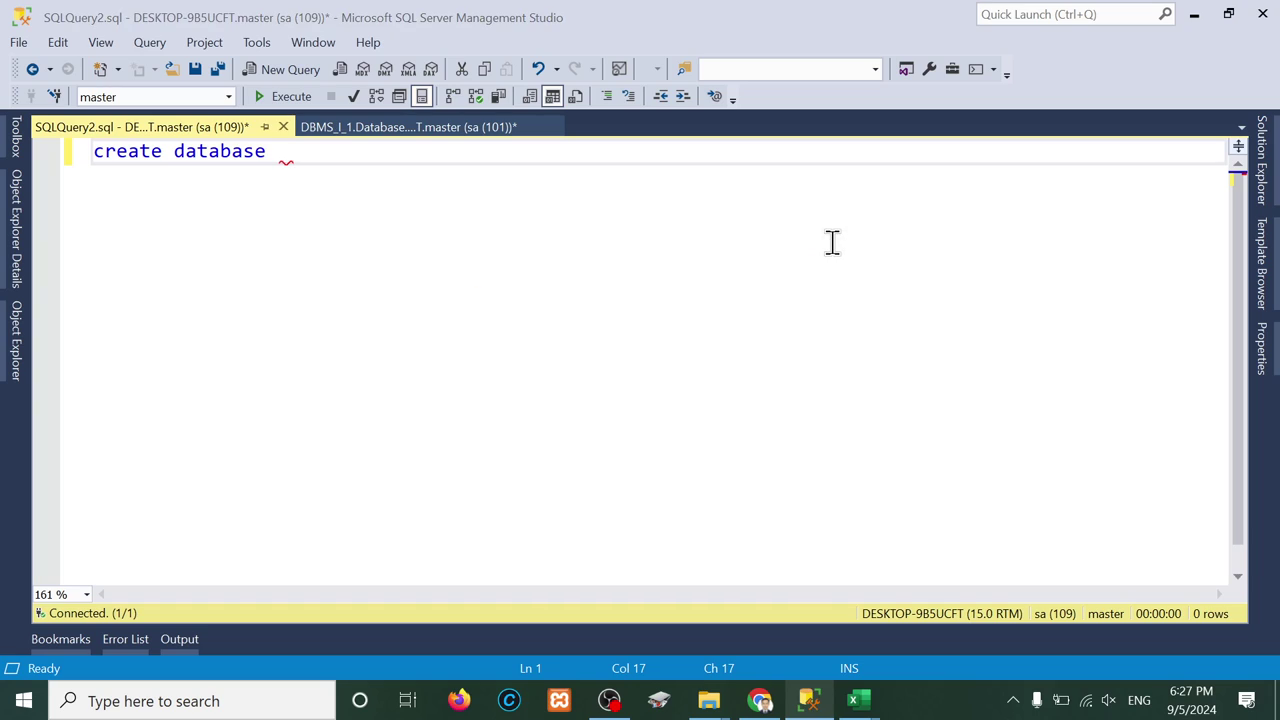
{"action": "type", "text": "pcu"}
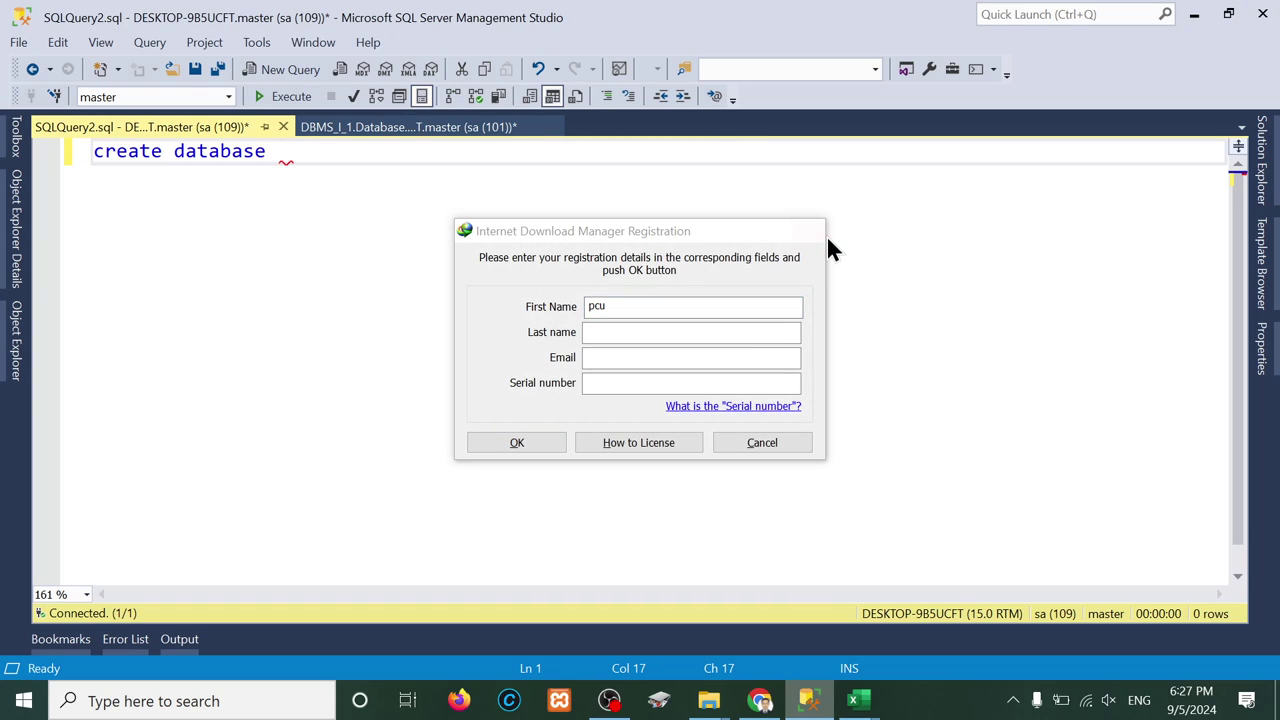
{"action": "left_click", "coordinate": [810, 231]}
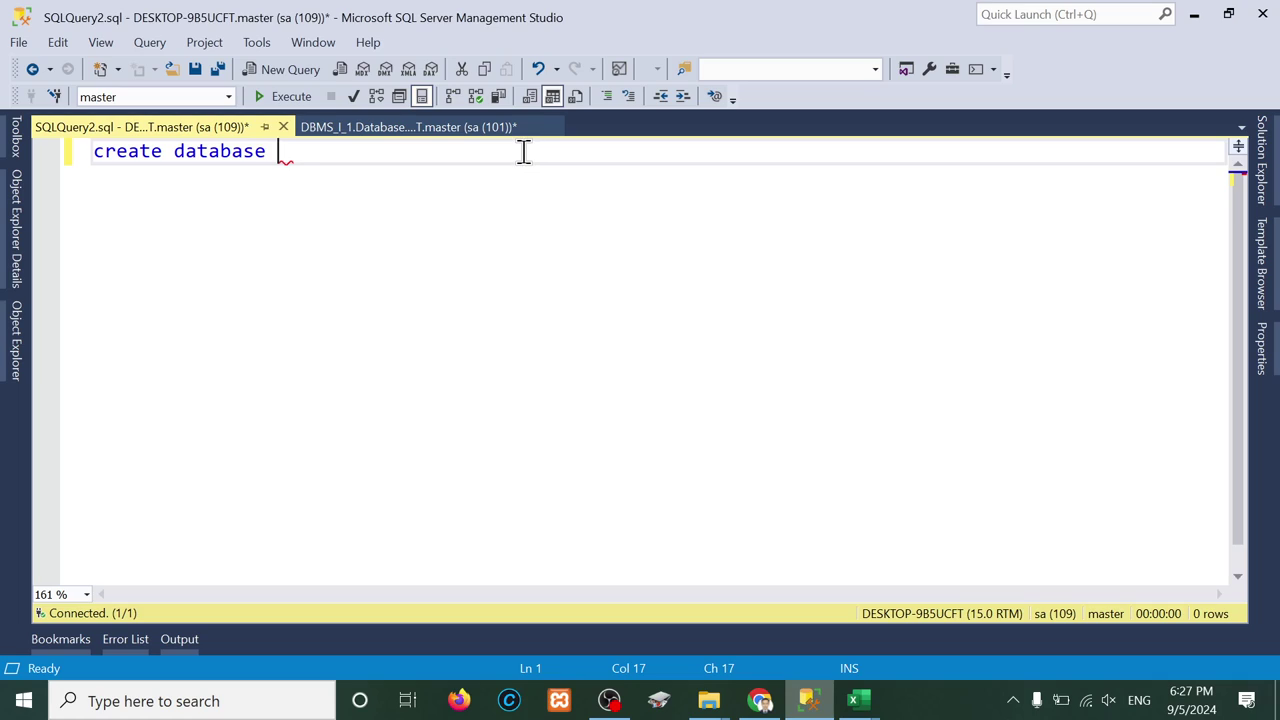
{"action": "type", "text": "pcu_db"}
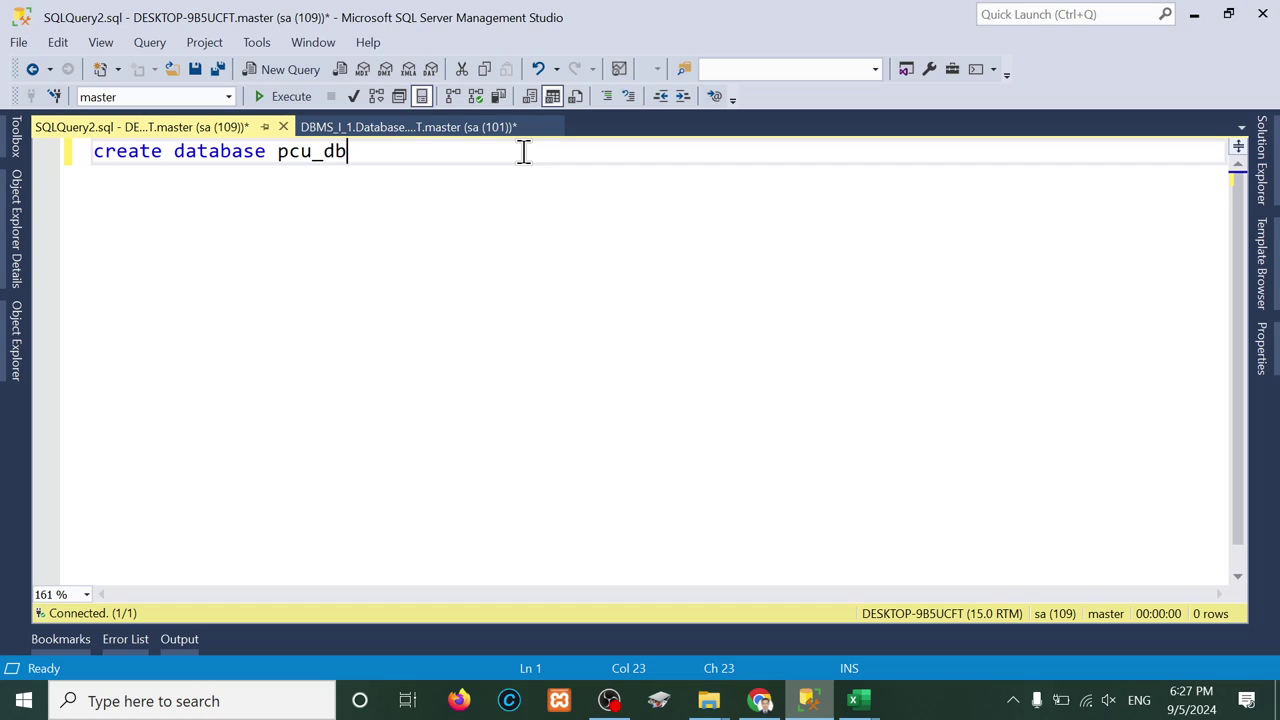
{"action": "left_click", "coordinate": [298, 96]}
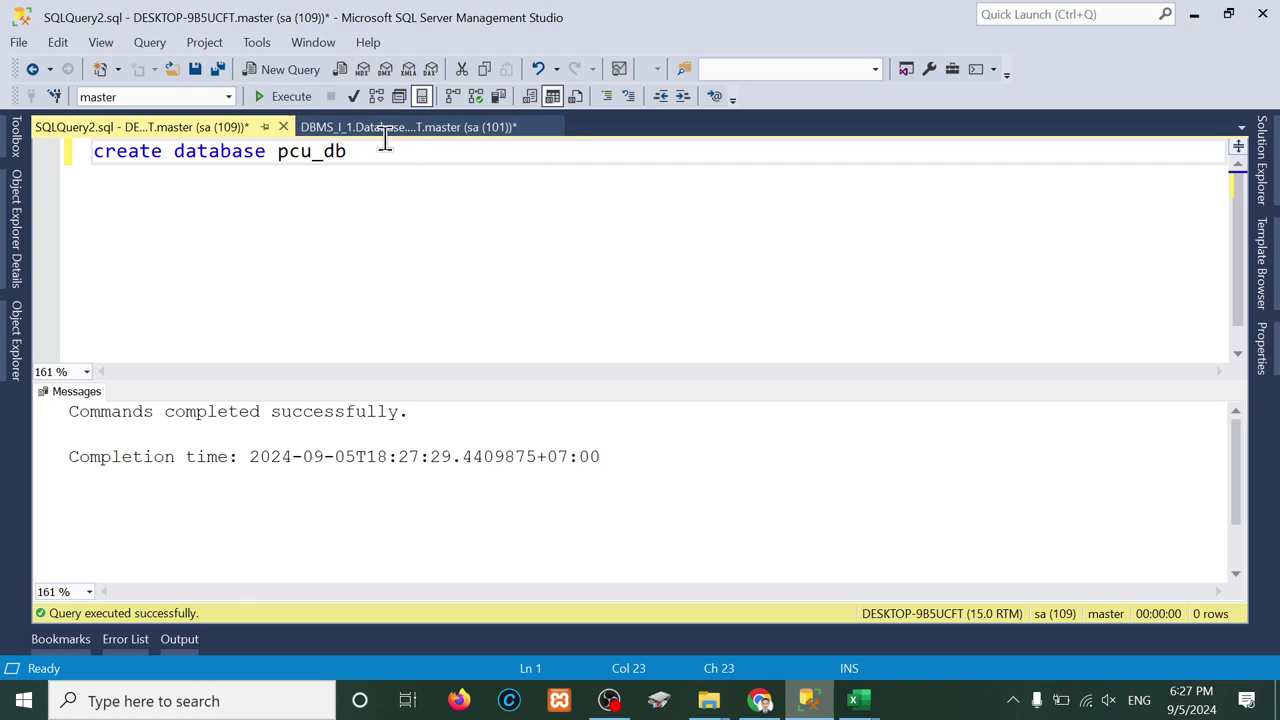
Step: Replace the query text with "use pcu_db" and execute it to make pcu_db the active database
{"action": "key", "text": "ctrl+a"}
{"action": "type", "text": "use "}
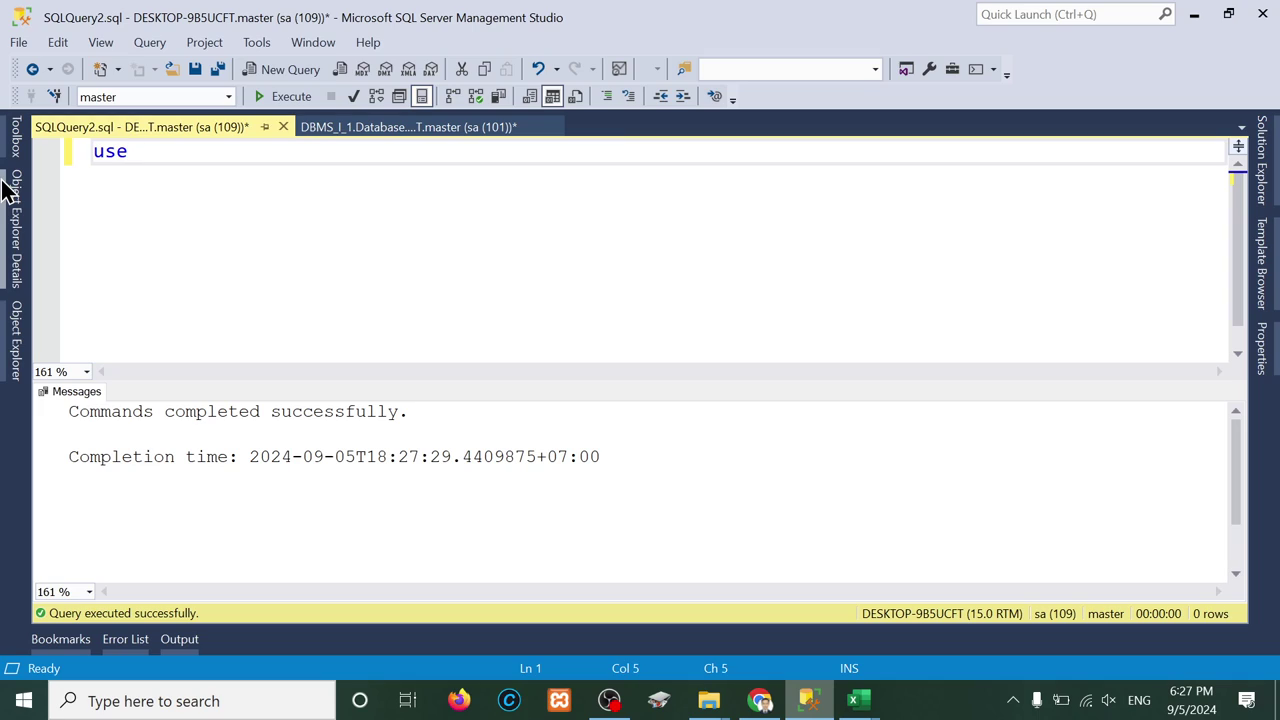
{"action": "type", "text": "pcu"}
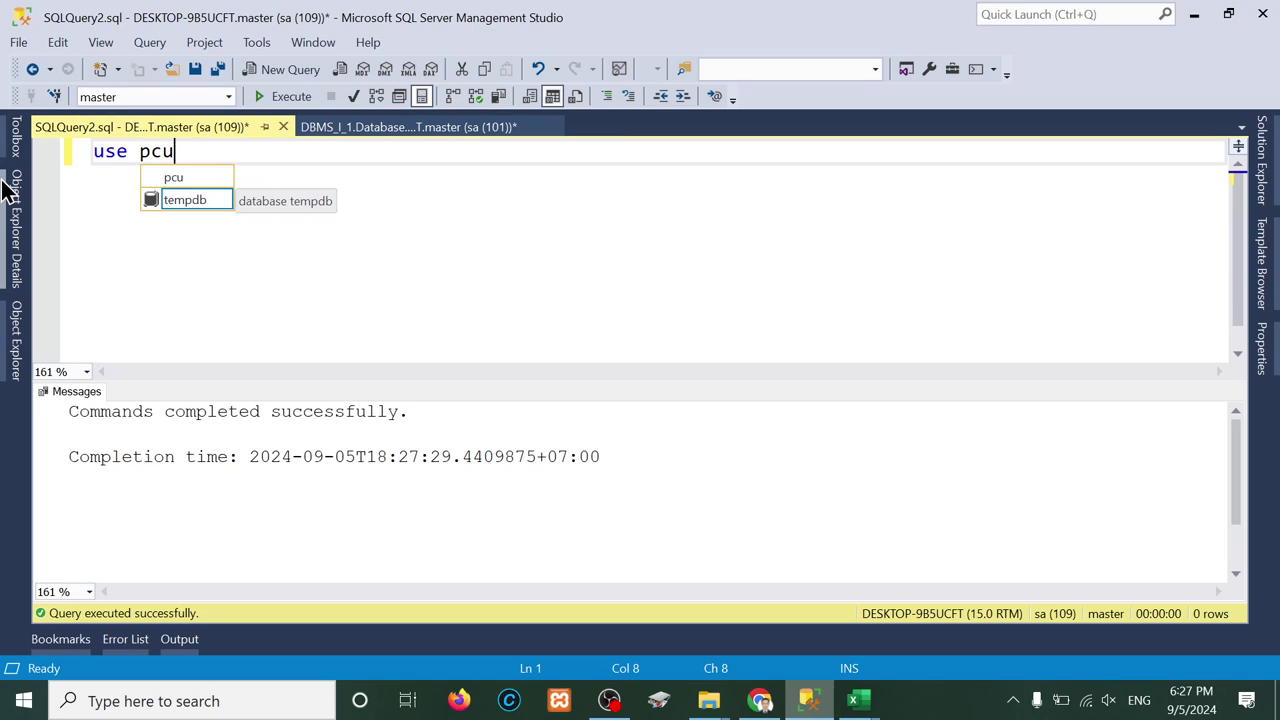
{"action": "type", "text": "_db"}
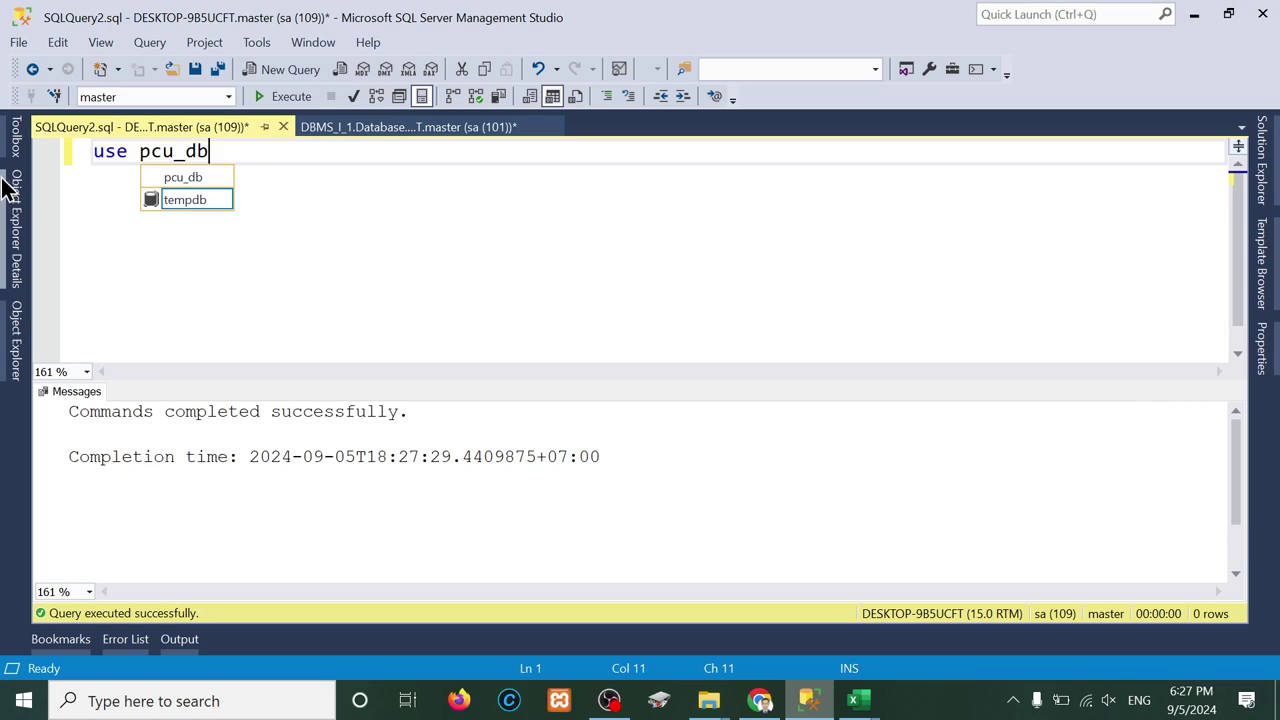
{"action": "left_click", "coordinate": [282, 95]}
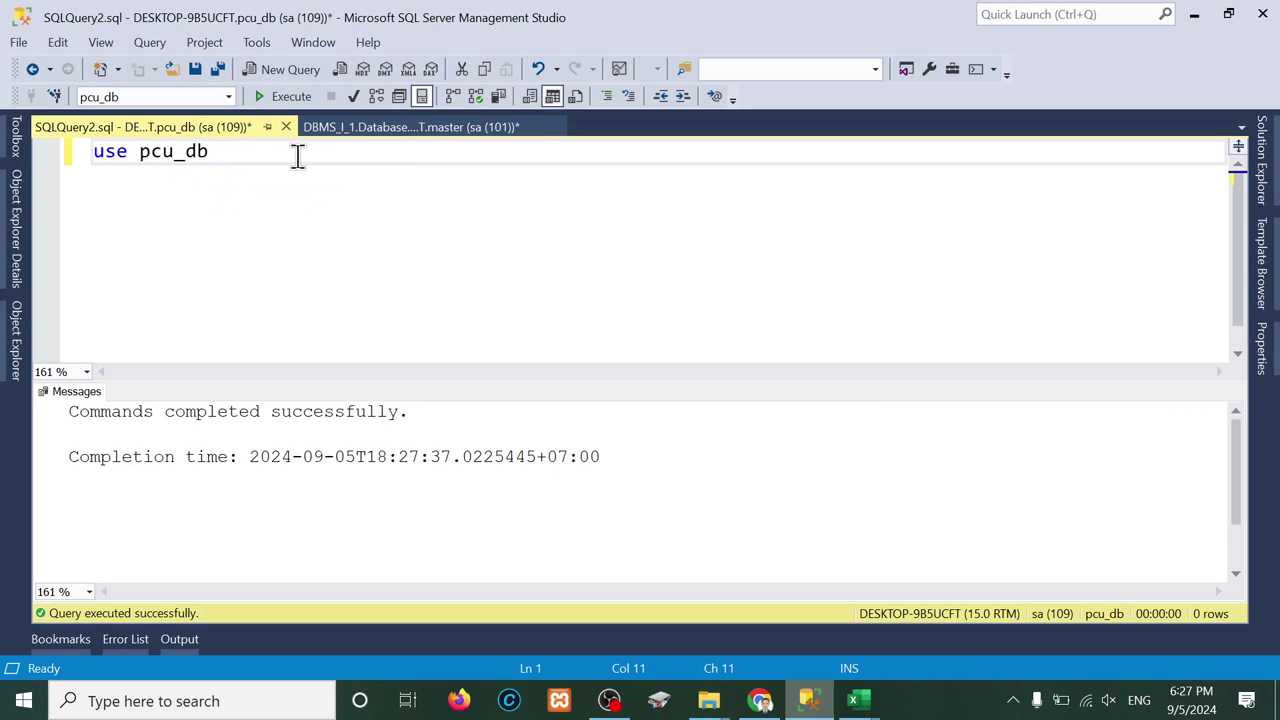
Step: Replace the query with "create table tbl_score" followed by an opening and a closing parenthesis on separate lines with a blank line between
{"action": "left_click_drag", "start_coordinate": [258, 167], "coordinate": [68, 149]}
{"action": "type", "text": "creat"}
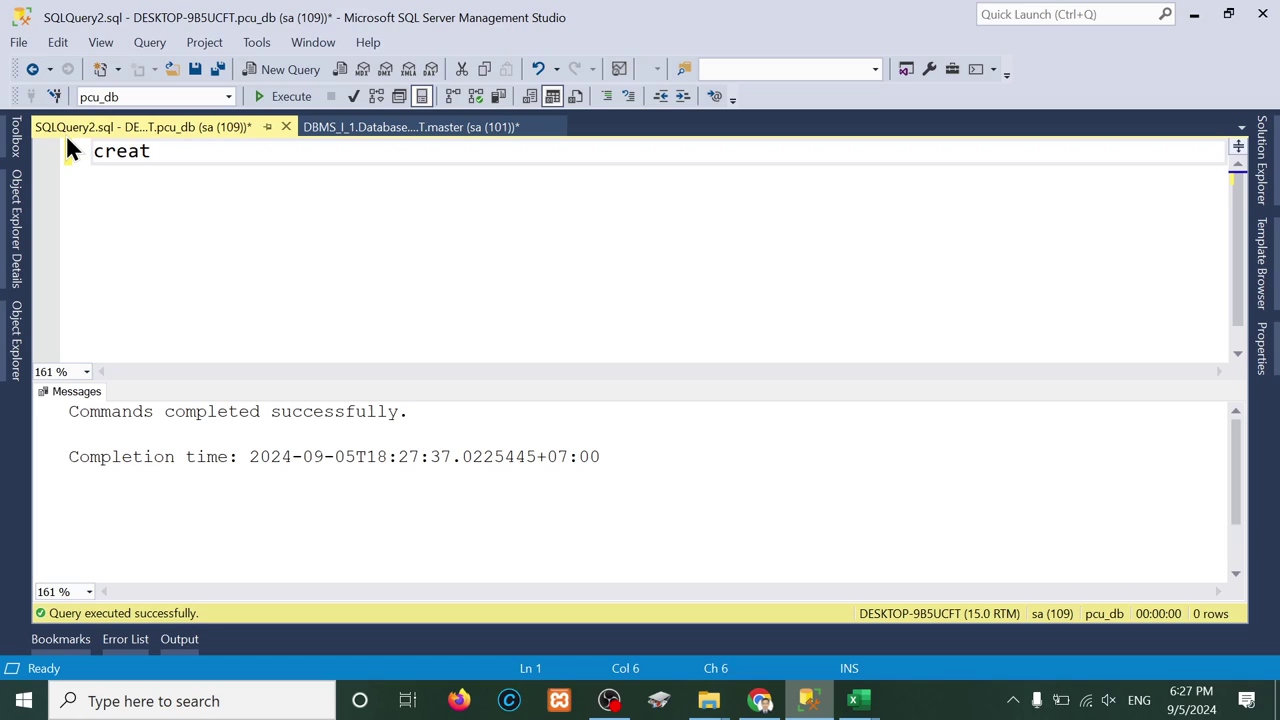
{"action": "type", "text": "e table "}
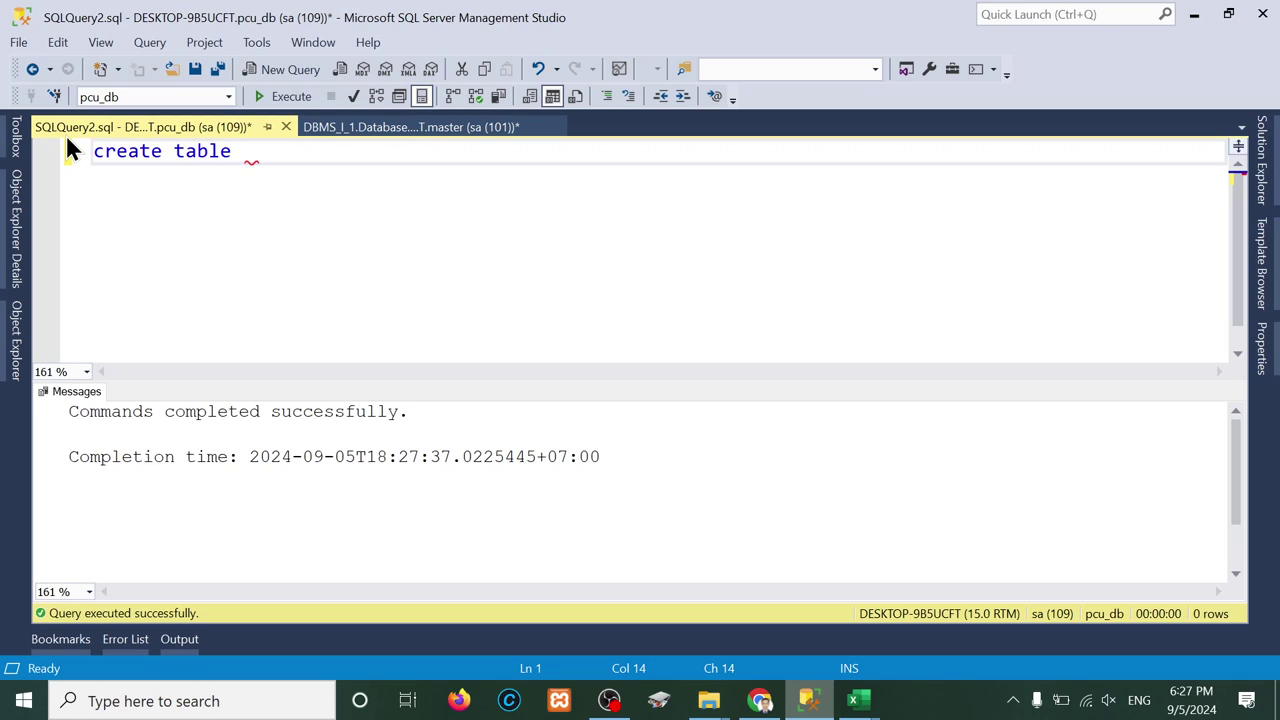
{"action": "type", "text": "tbl_score"}
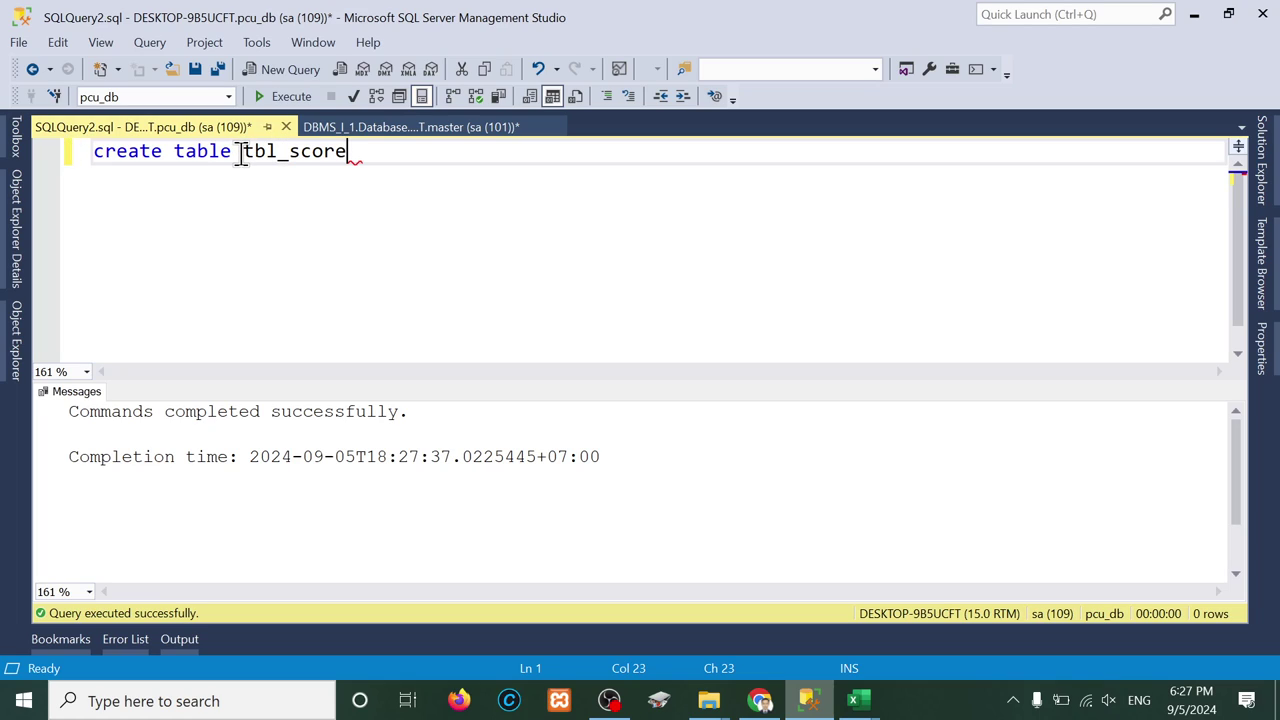
{"action": "left_click_drag", "start_coordinate": [242, 152], "coordinate": [278, 152]}
{"action": "left_click_drag", "start_coordinate": [366, 151], "coordinate": [290, 151]}
{"action": "left_click", "coordinate": [372, 151]}
{"action": "key", "text": "Return"}
{"action": "type", "text": "()"}
{"action": "key", "text": "Left"}
{"action": "key", "text": "Return"}
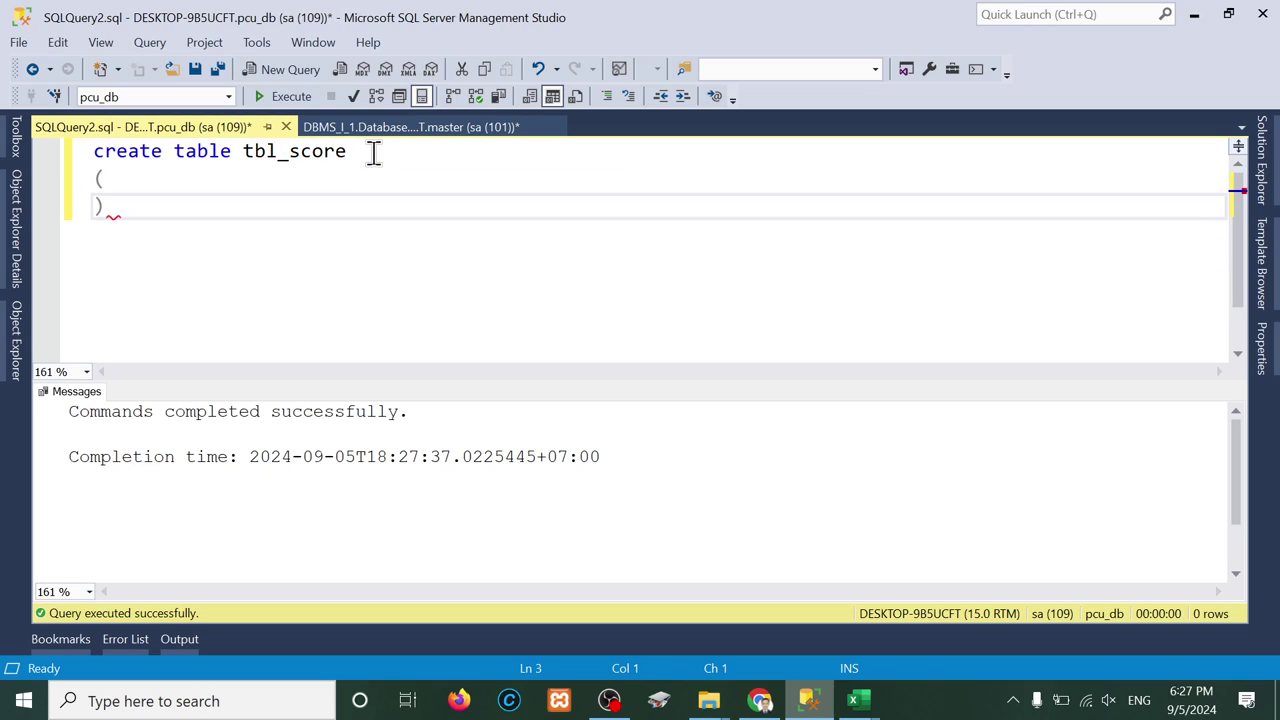
{"action": "key", "text": "Return"}
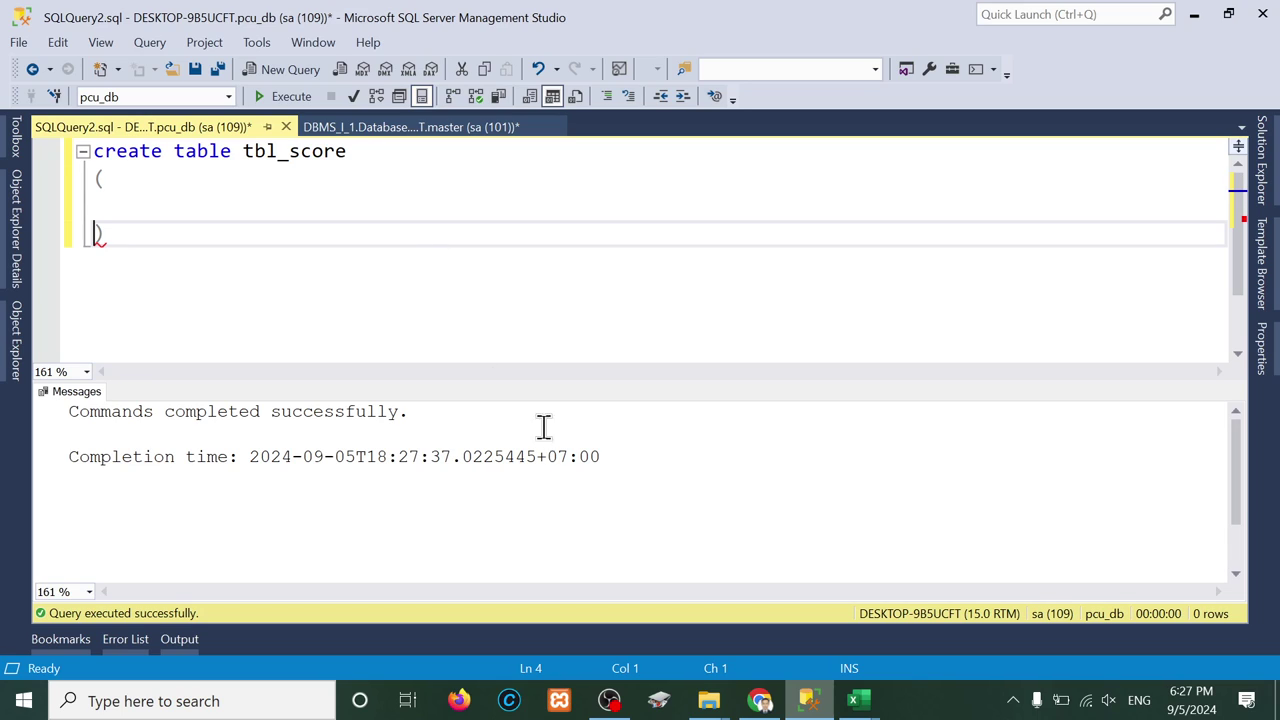
Step: Close Adobe Photoshop.xlsx and all other open Excel workbooks without saving the changes
{"action": "mouse_move", "coordinate": [857, 700]}
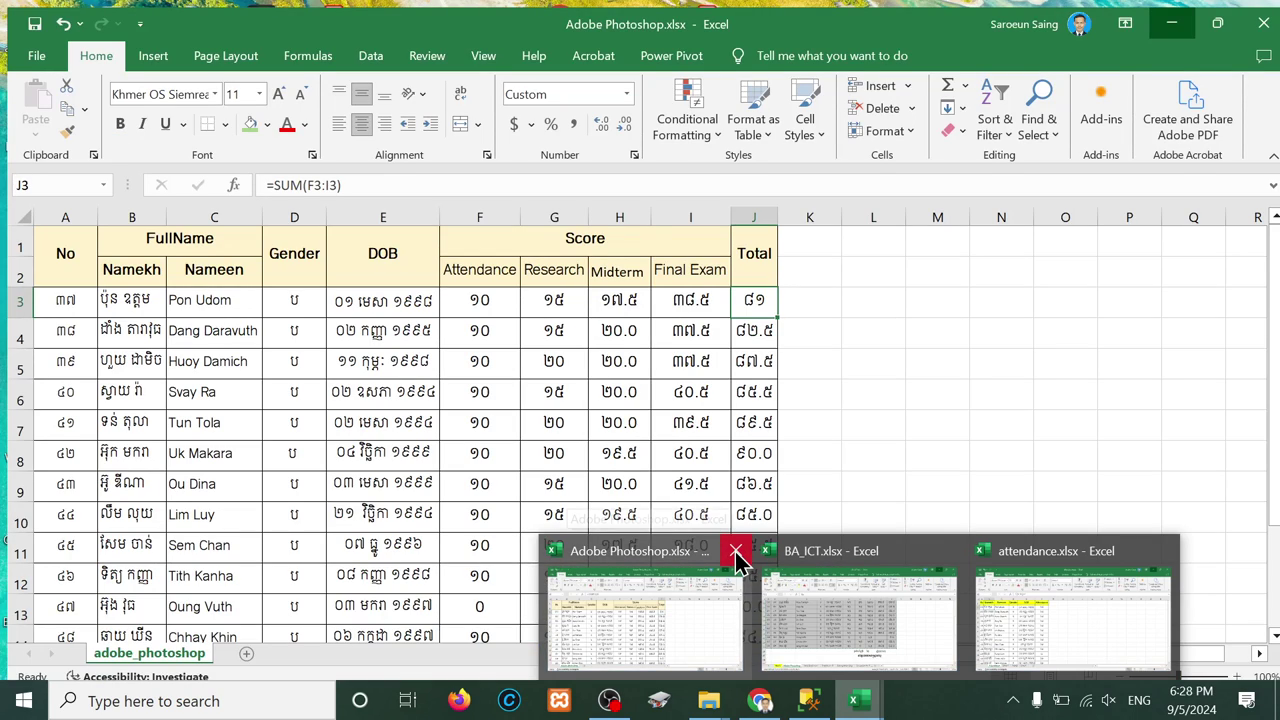
{"action": "left_click", "coordinate": [737, 551]}
{"action": "left_click", "coordinate": [726, 500]}
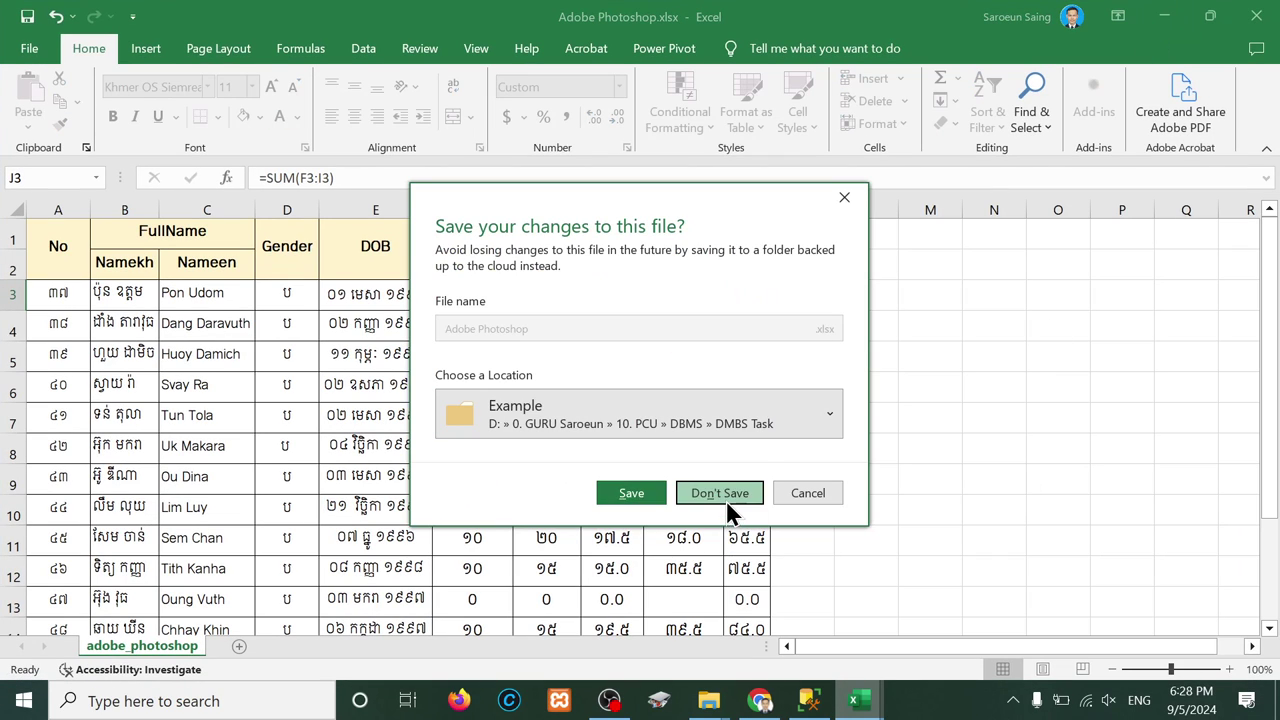
{"action": "right_click", "coordinate": [860, 699]}
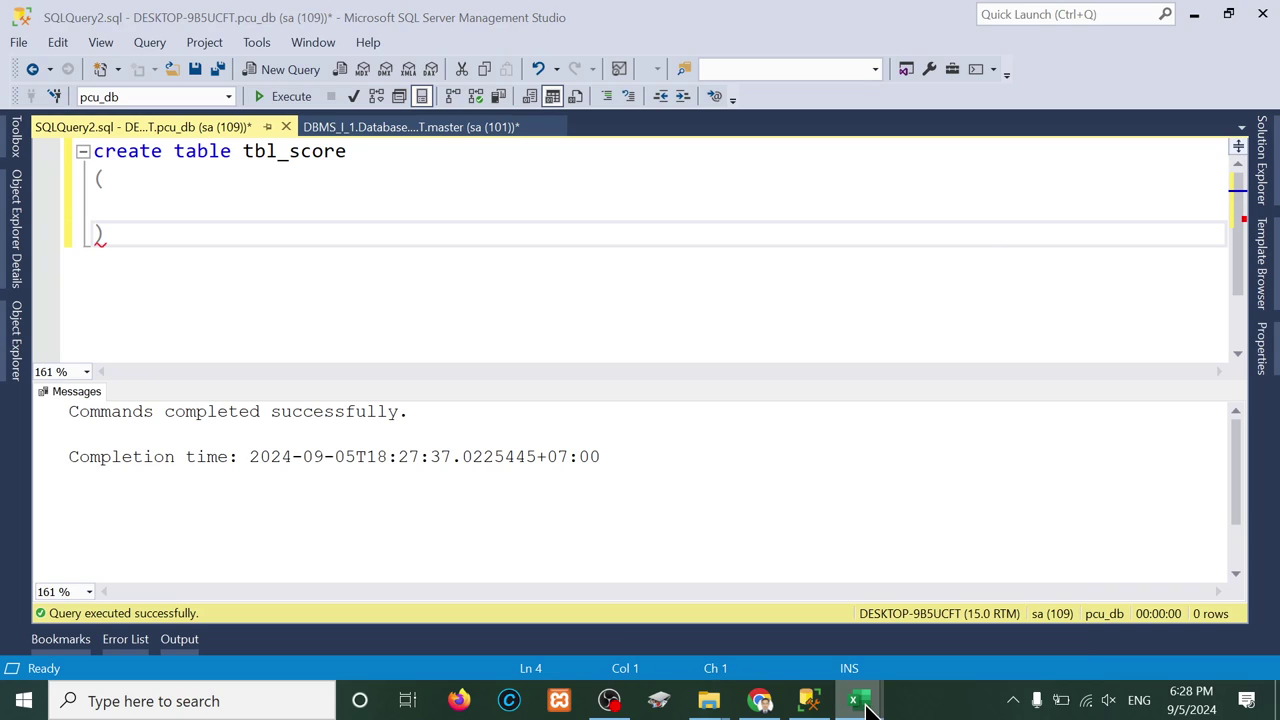
{"action": "left_click", "coordinate": [835, 660]}
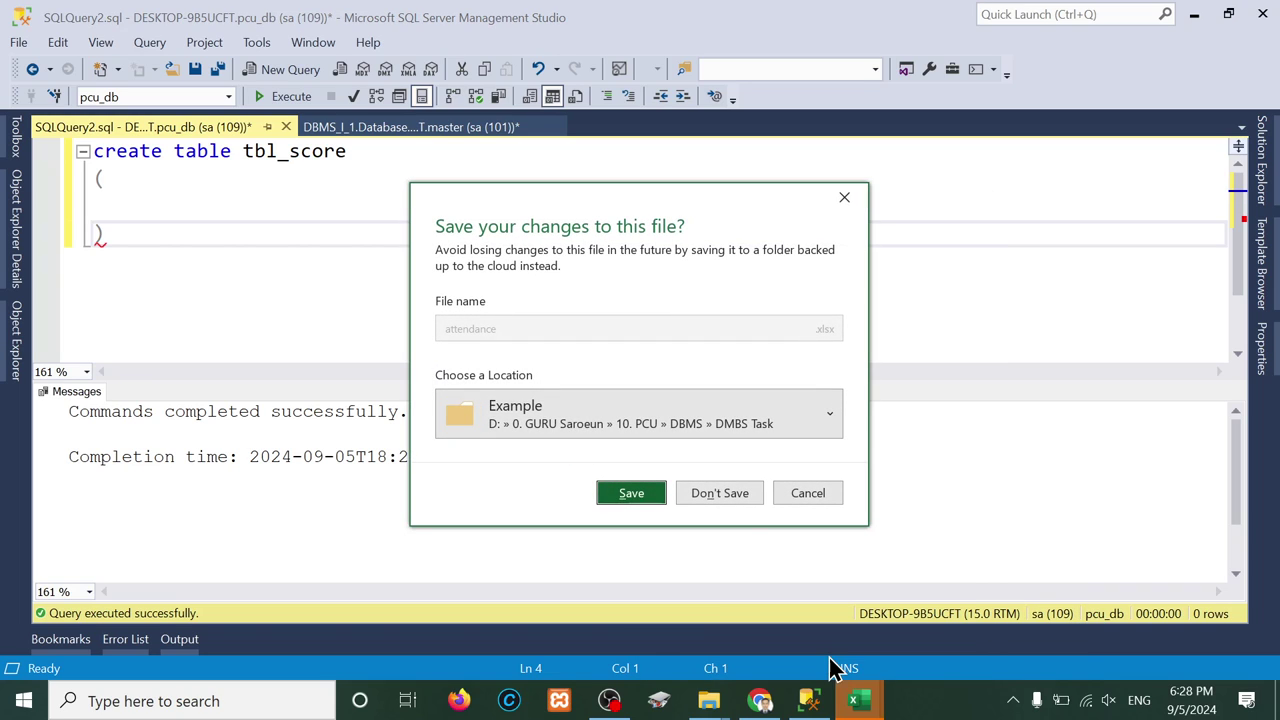
{"action": "left_click", "coordinate": [716, 500]}
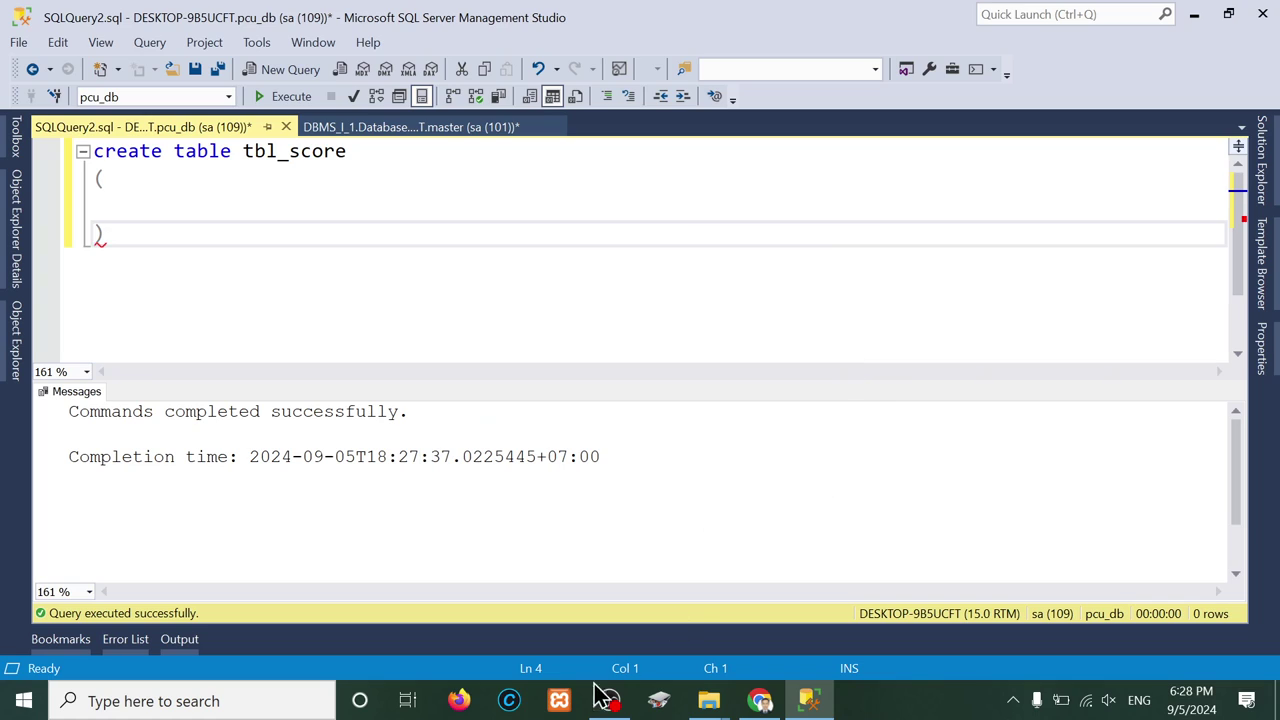
Step: Switch to the Example folder in File Explorer and open attendance.xlsx, final_exam.xlsx, mid-term.xlsx and research.xlsx together
{"action": "mouse_move", "coordinate": [708, 705]}
{"action": "left_click", "coordinate": [640, 625]}
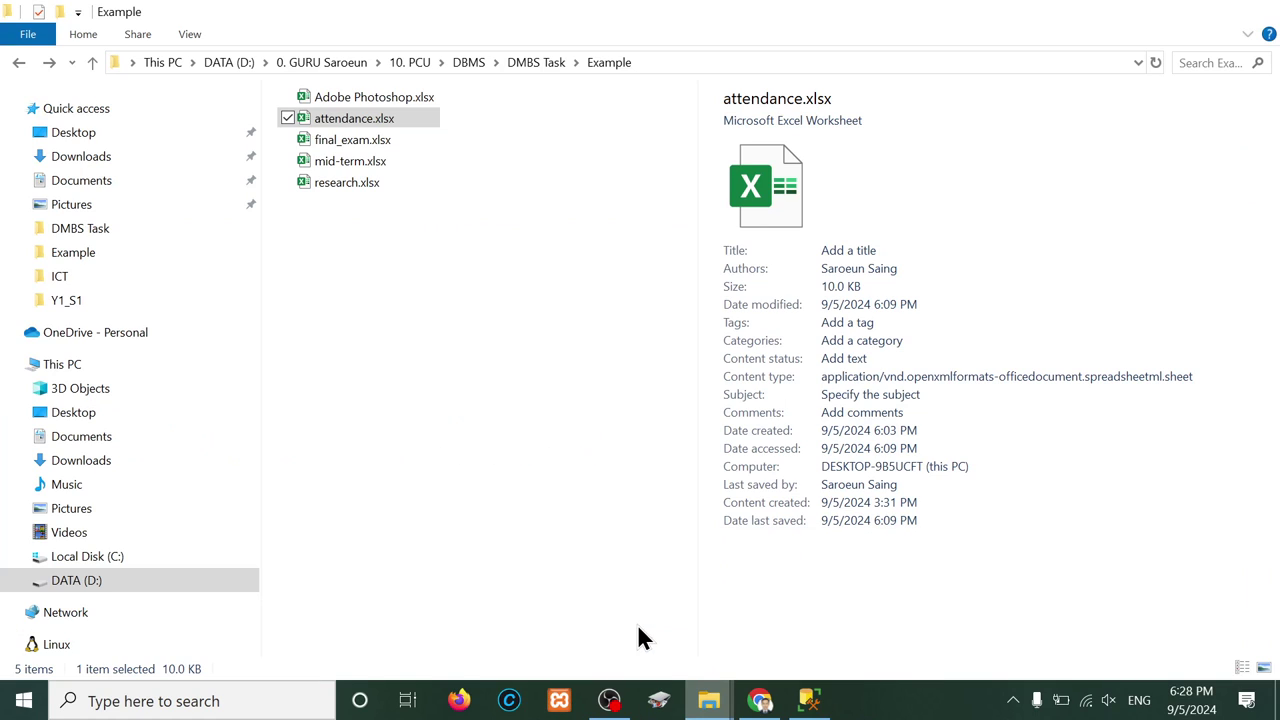
{"action": "left_click", "coordinate": [386, 185]}
{"action": "key", "text": "shift+Up"}
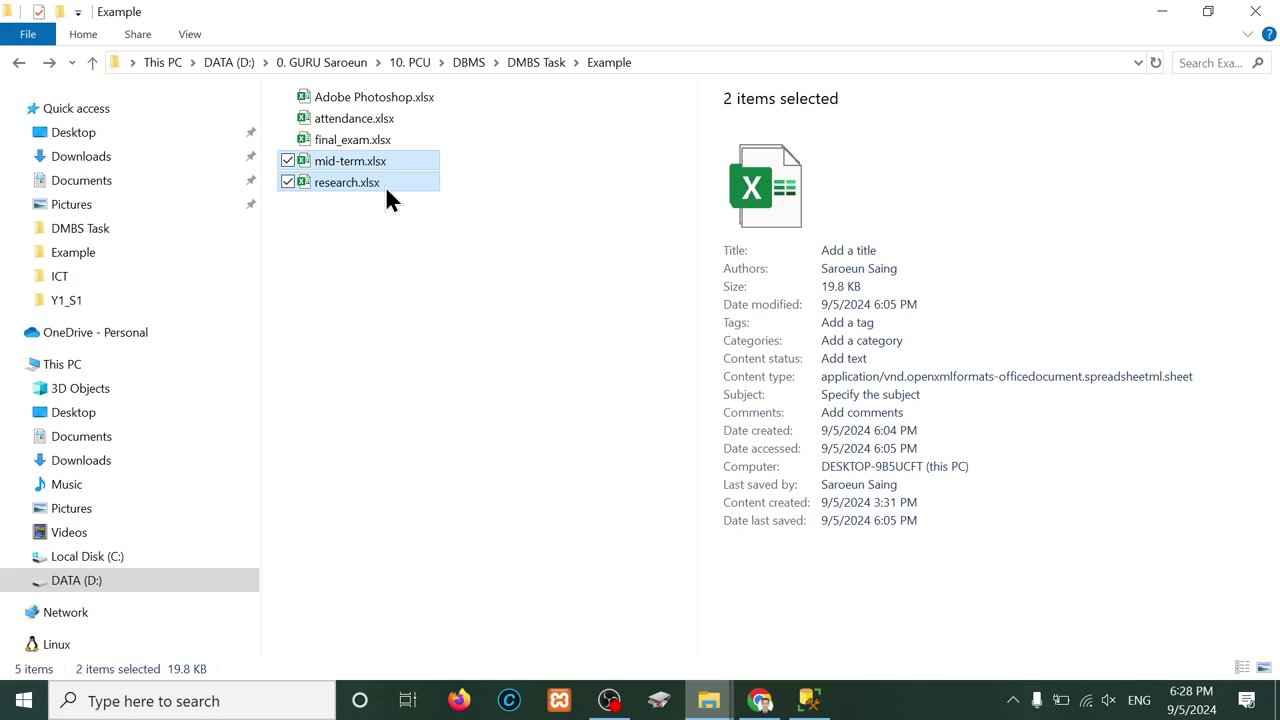
{"action": "key", "text": "shift+Up"}
{"action": "key", "text": "shift+Up"}
{"action": "key", "text": "Return"}
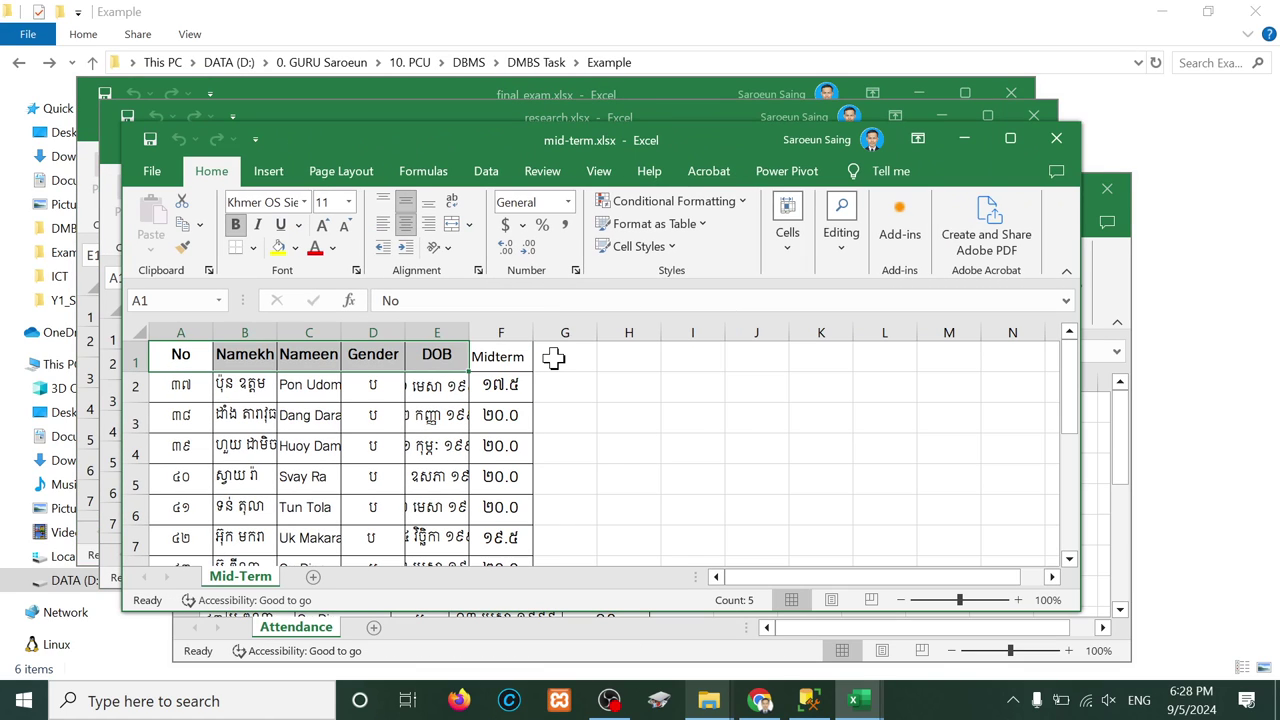
Step: Maximize mid-term.xlsx and fill the header cells A1:F1 with yellow
{"action": "left_click", "coordinate": [1010, 138]}
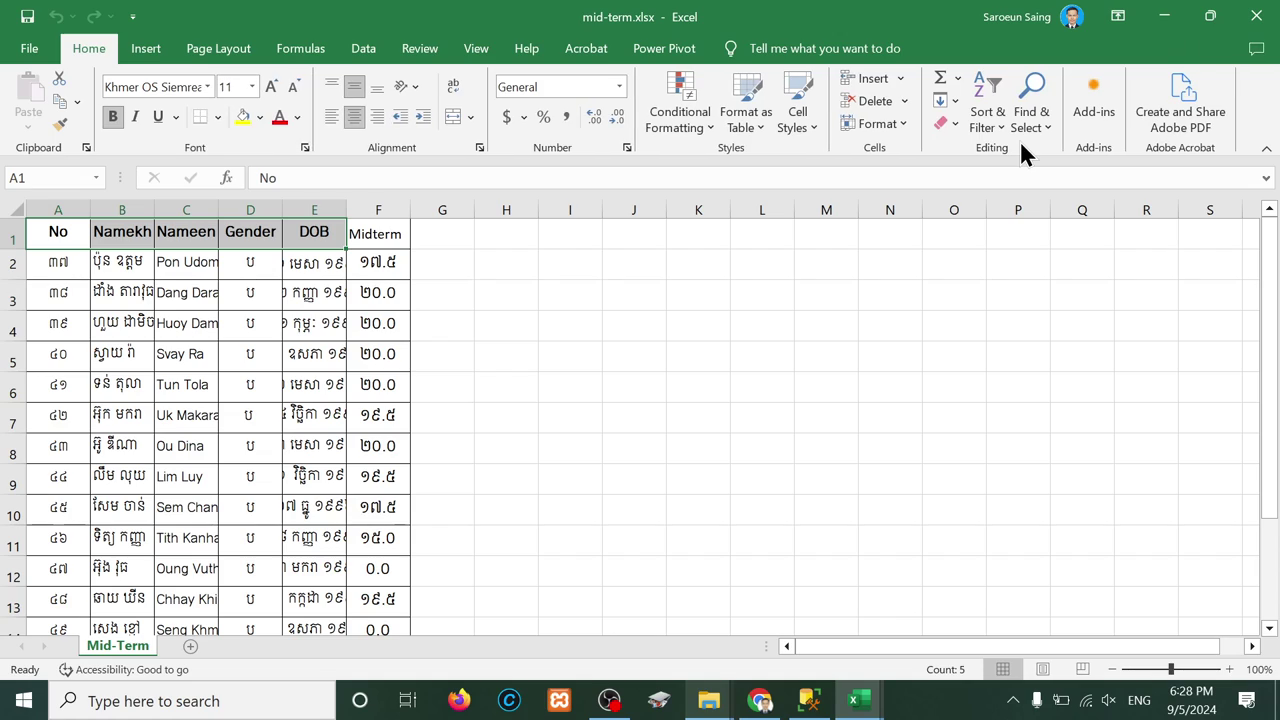
{"action": "left_click", "coordinate": [215, 322]}
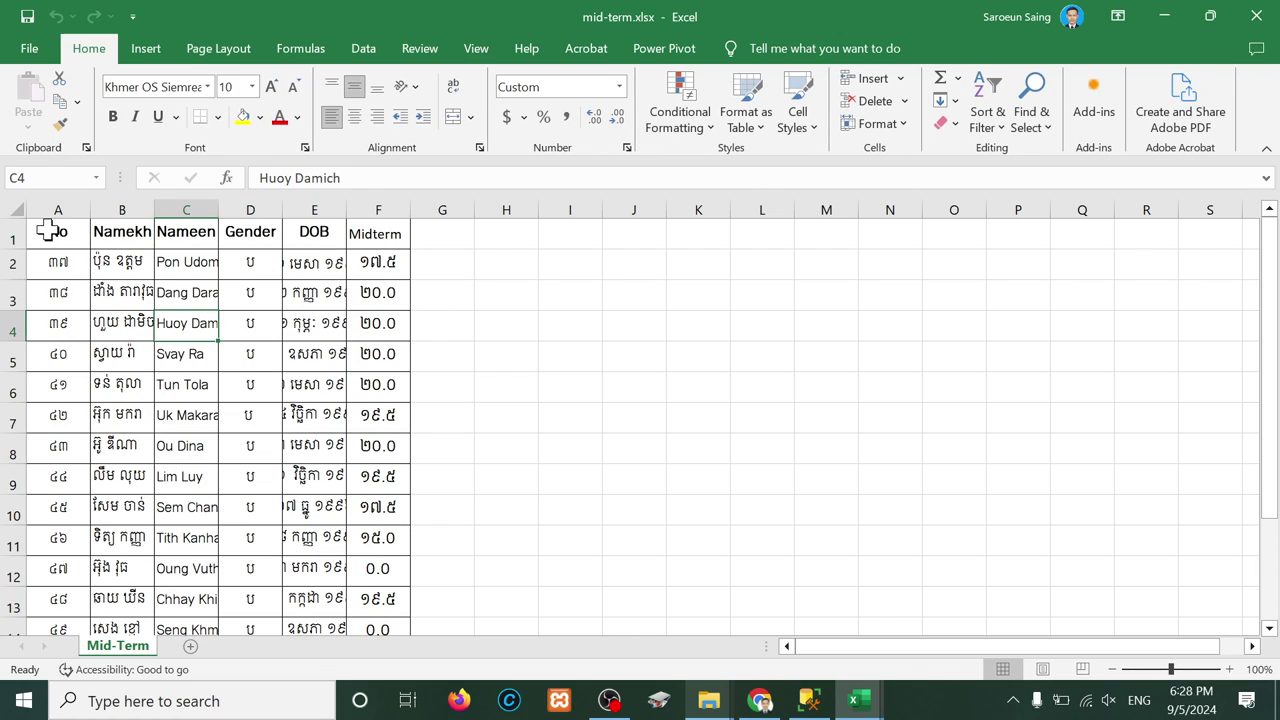
{"action": "left_click_drag", "start_coordinate": [51, 232], "coordinate": [389, 232]}
{"action": "left_click", "coordinate": [240, 120]}
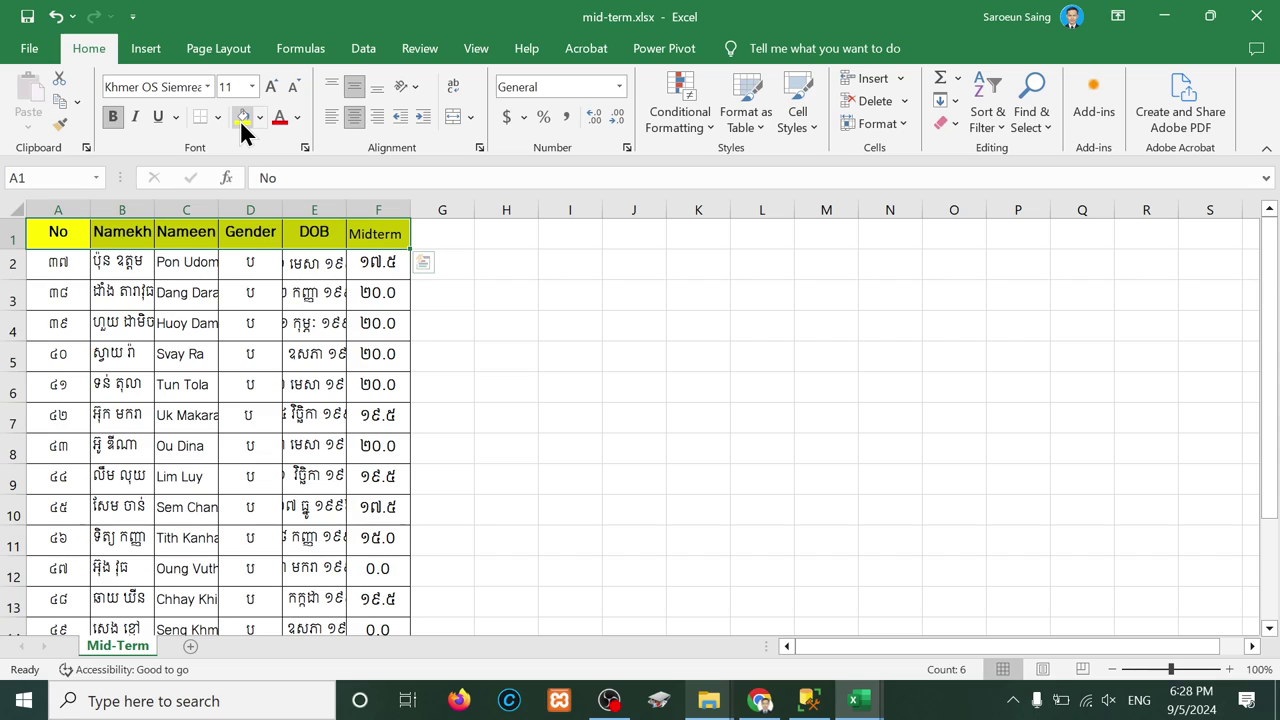
{"action": "left_click", "coordinate": [290, 418]}
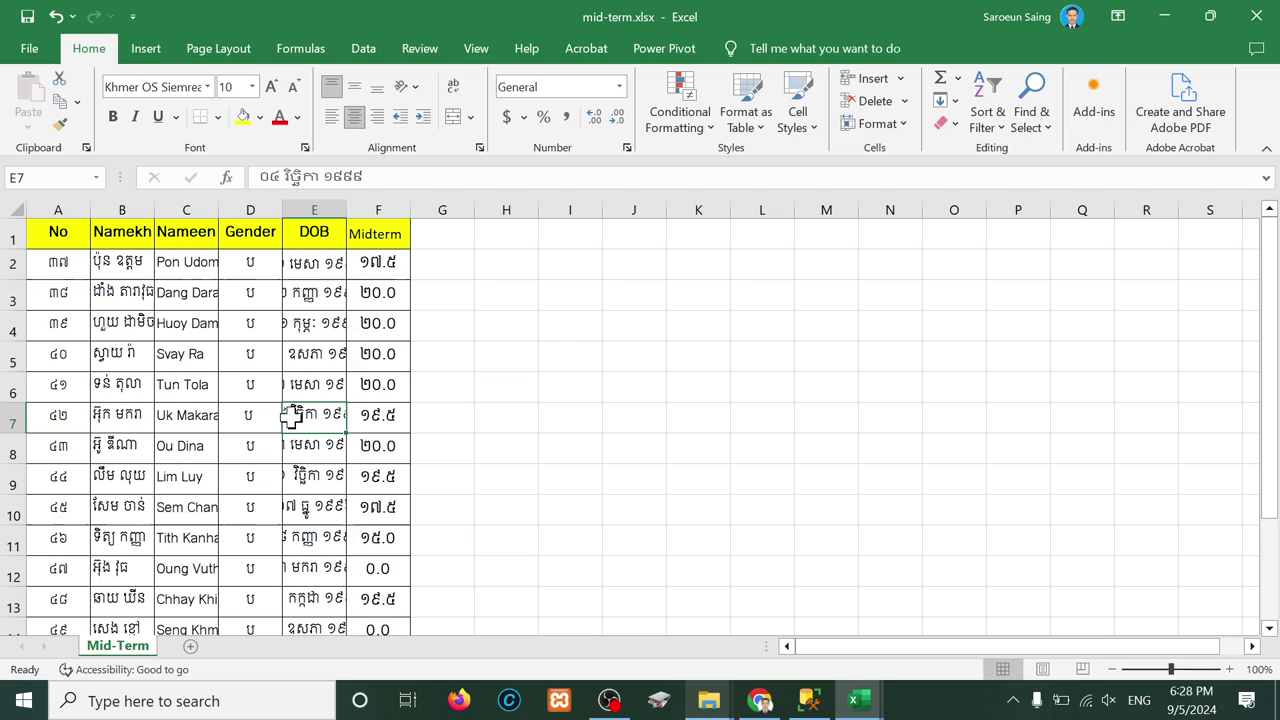
Step: Point out the header row of the Mid-Term sheet against the data rows beneath it
{"action": "left_click", "coordinate": [12, 237]}
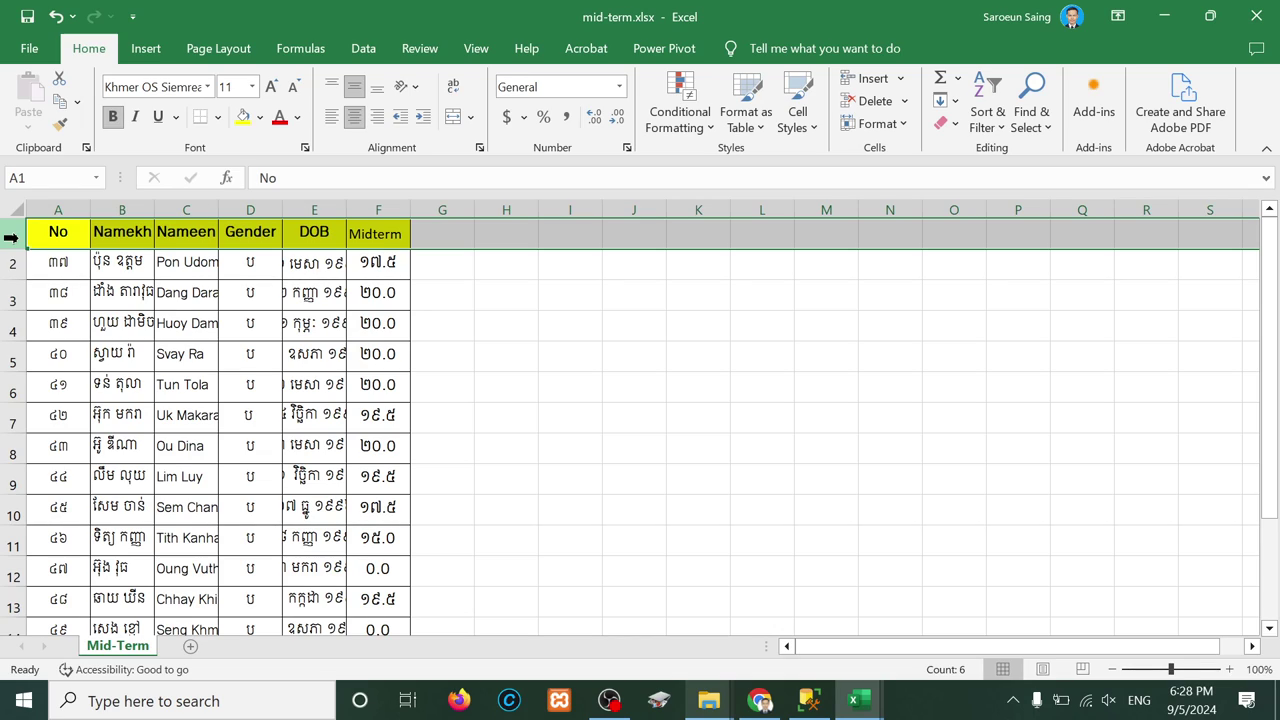
{"action": "left_click_drag", "start_coordinate": [12, 237], "coordinate": [40, 263]}
{"action": "left_click", "coordinate": [8, 232]}
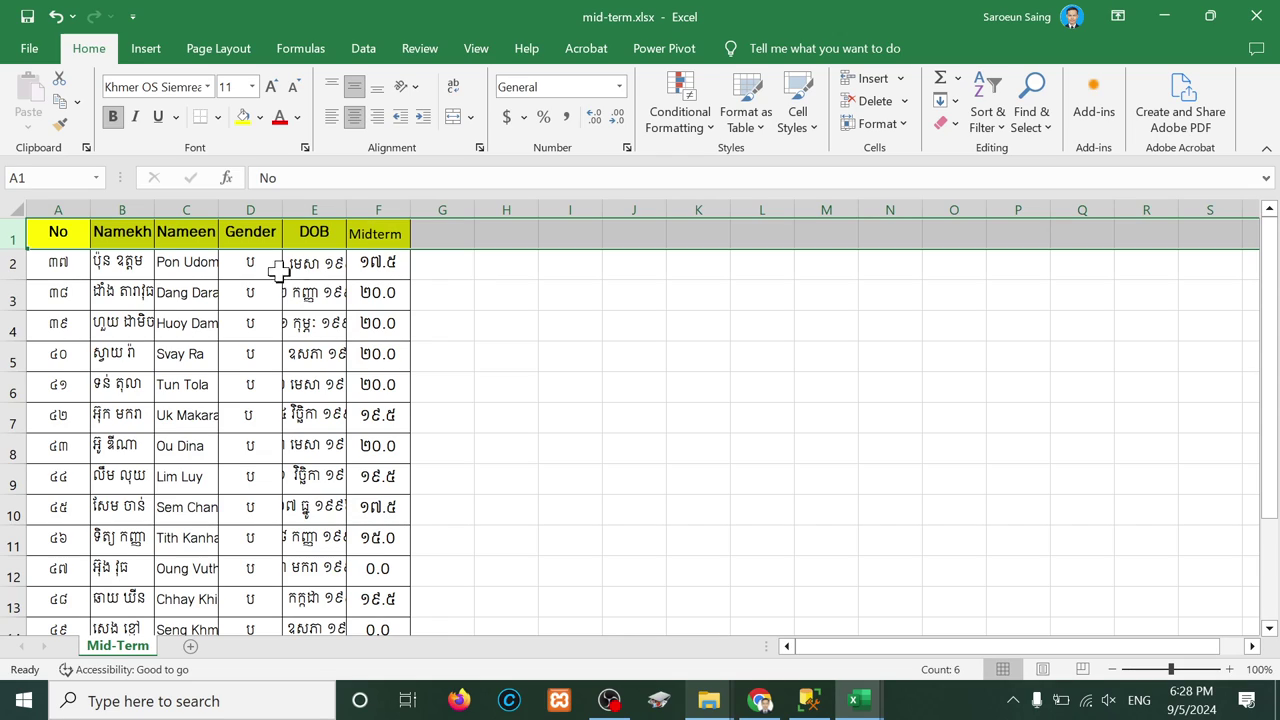
{"action": "left_click", "coordinate": [136, 265]}
{"action": "left_click", "coordinate": [62, 238]}
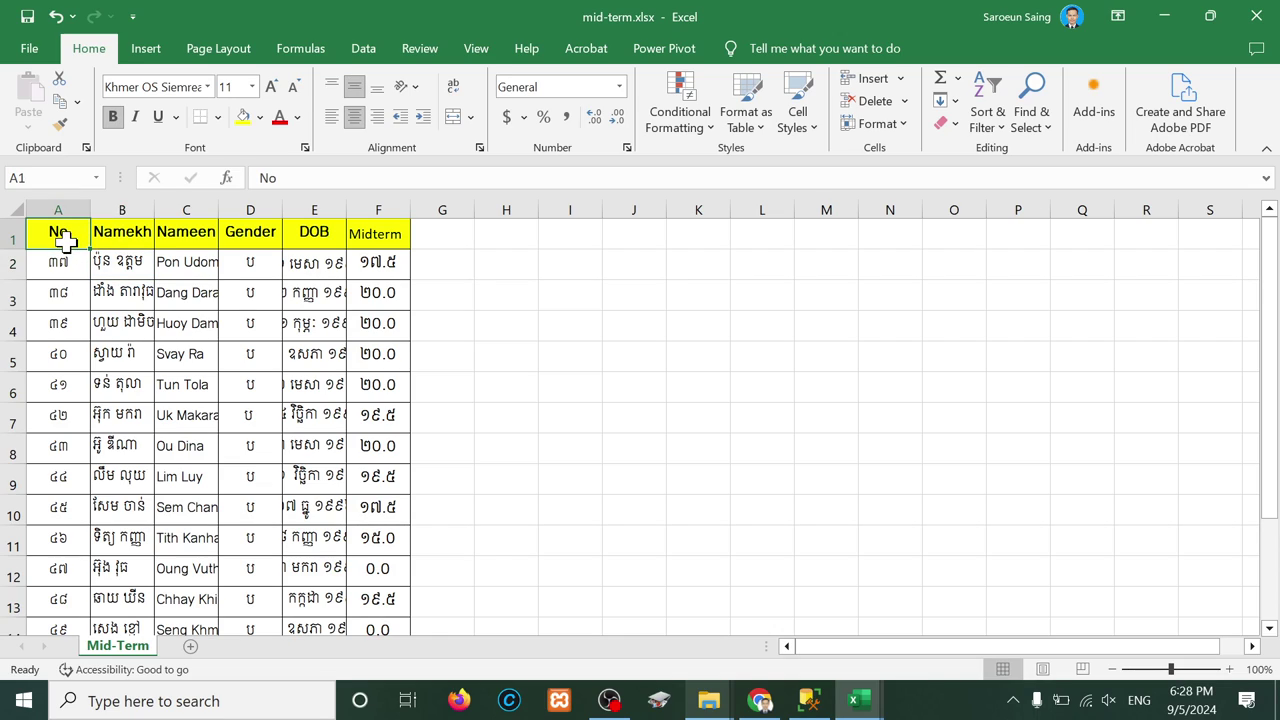
Step: Hide header row 1, go through the unlabelled data in the columns, and restore the header row
{"action": "left_click", "coordinate": [12, 237]}
{"action": "right_click", "coordinate": [12, 237]}
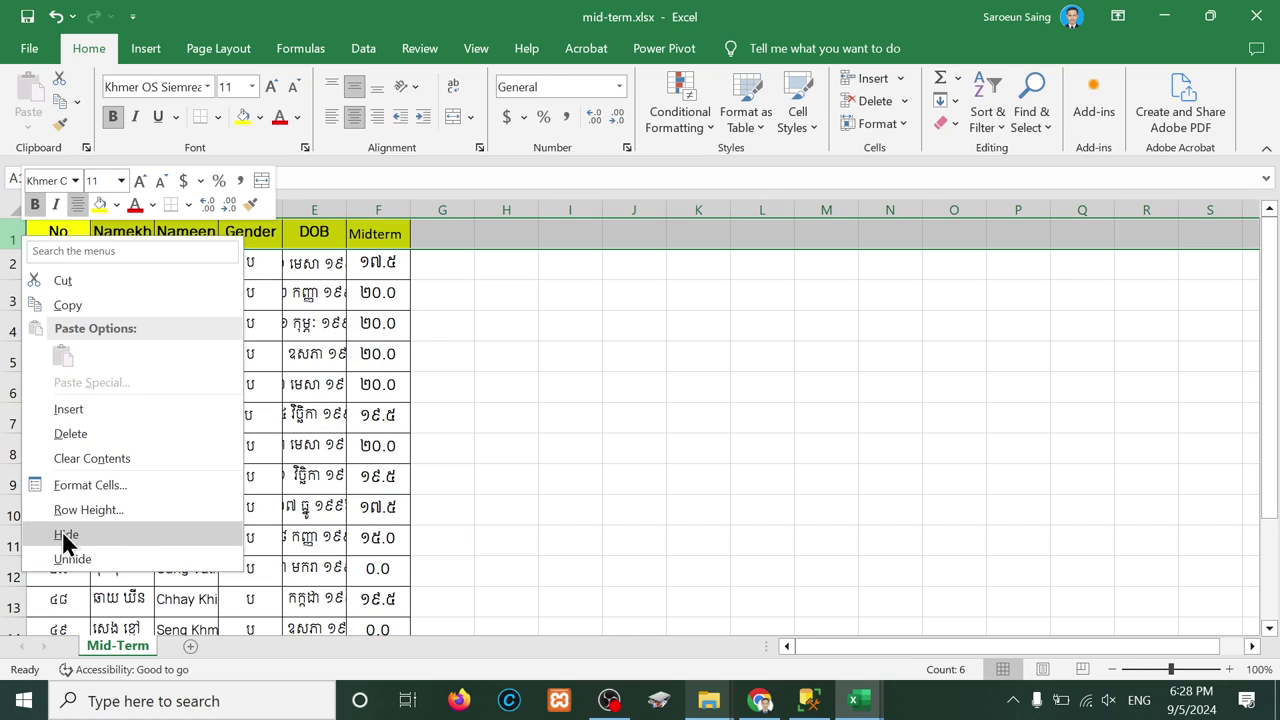
{"action": "left_click", "coordinate": [64, 534]}
{"action": "left_click", "coordinate": [60, 236]}
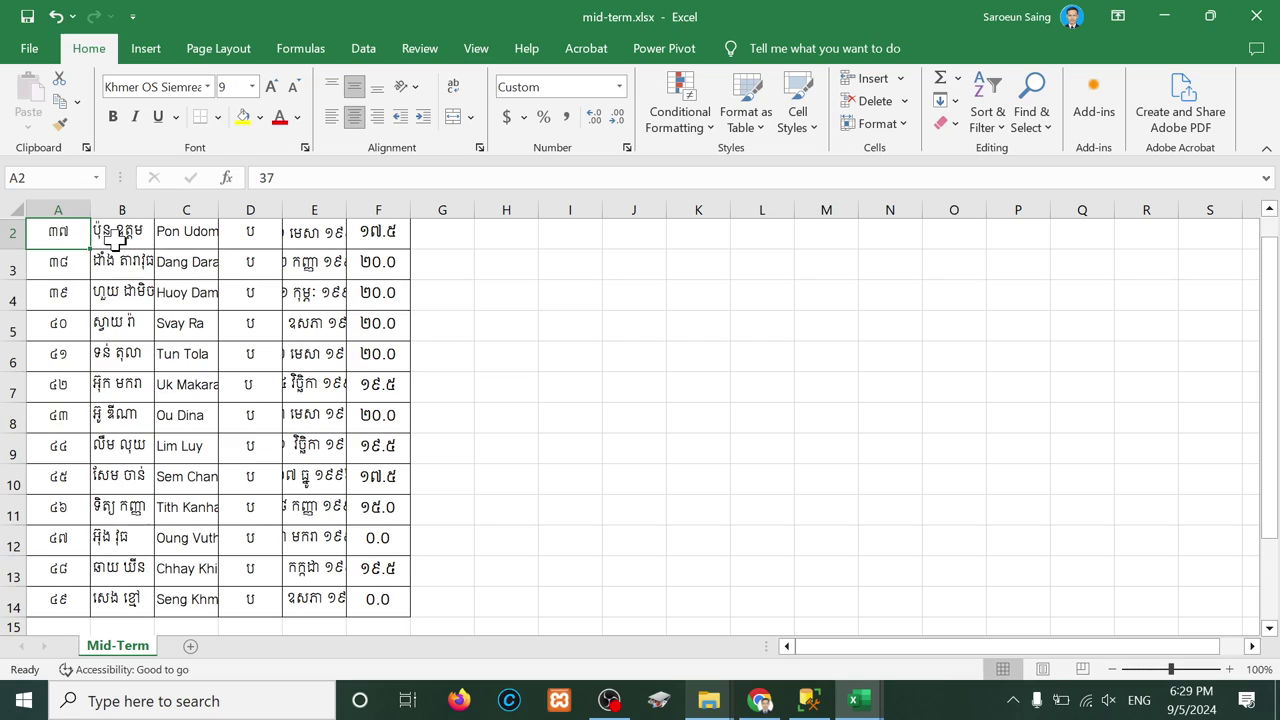
{"action": "left_click", "coordinate": [118, 241]}
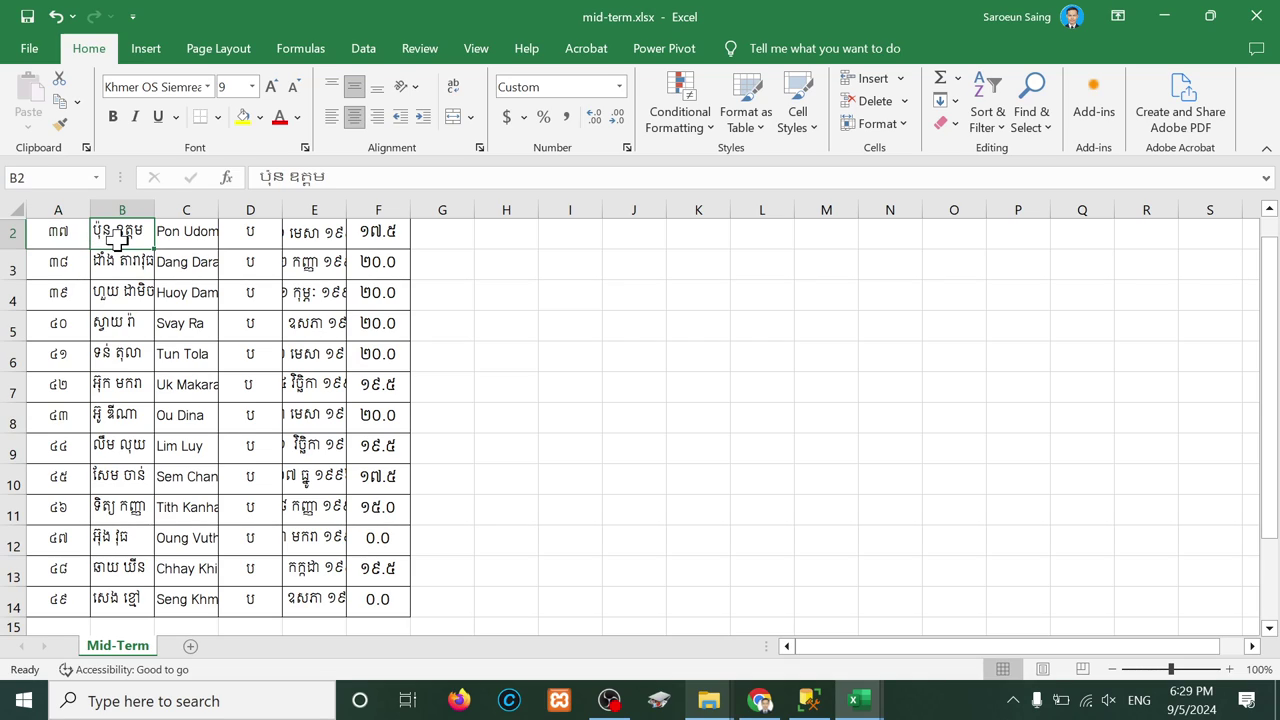
{"action": "left_click", "coordinate": [200, 240]}
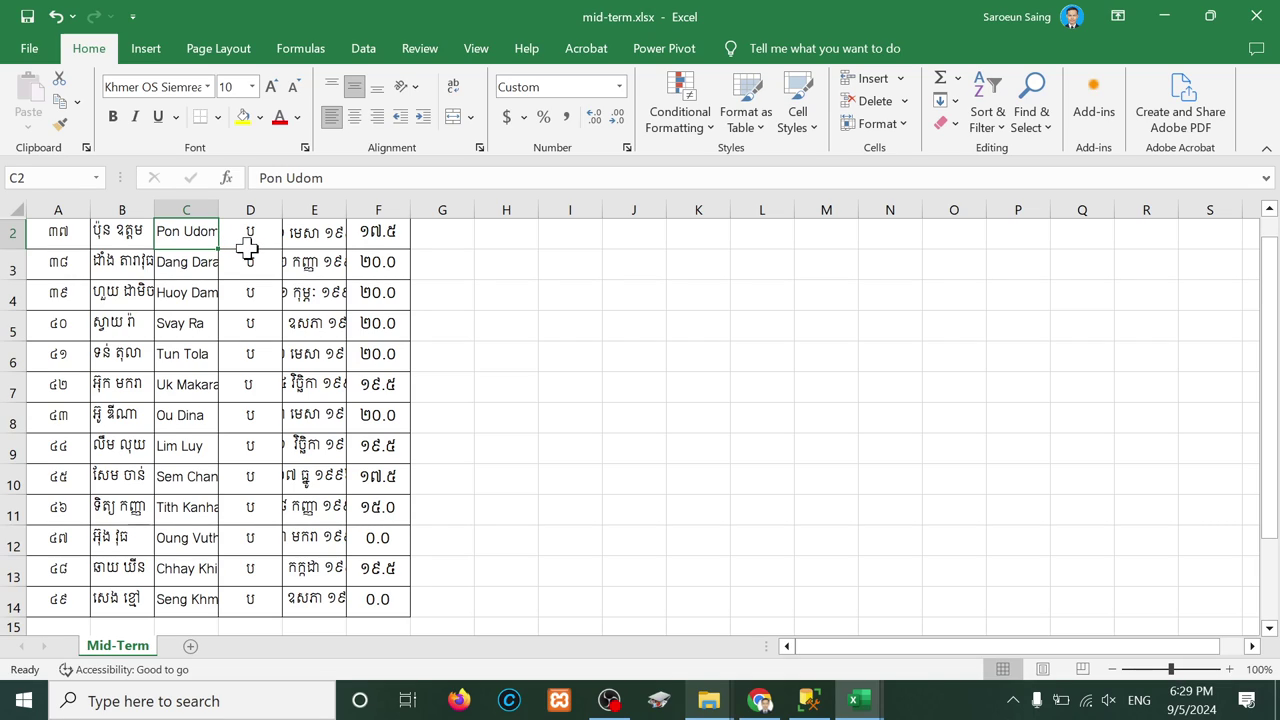
{"action": "left_click", "coordinate": [389, 233]}
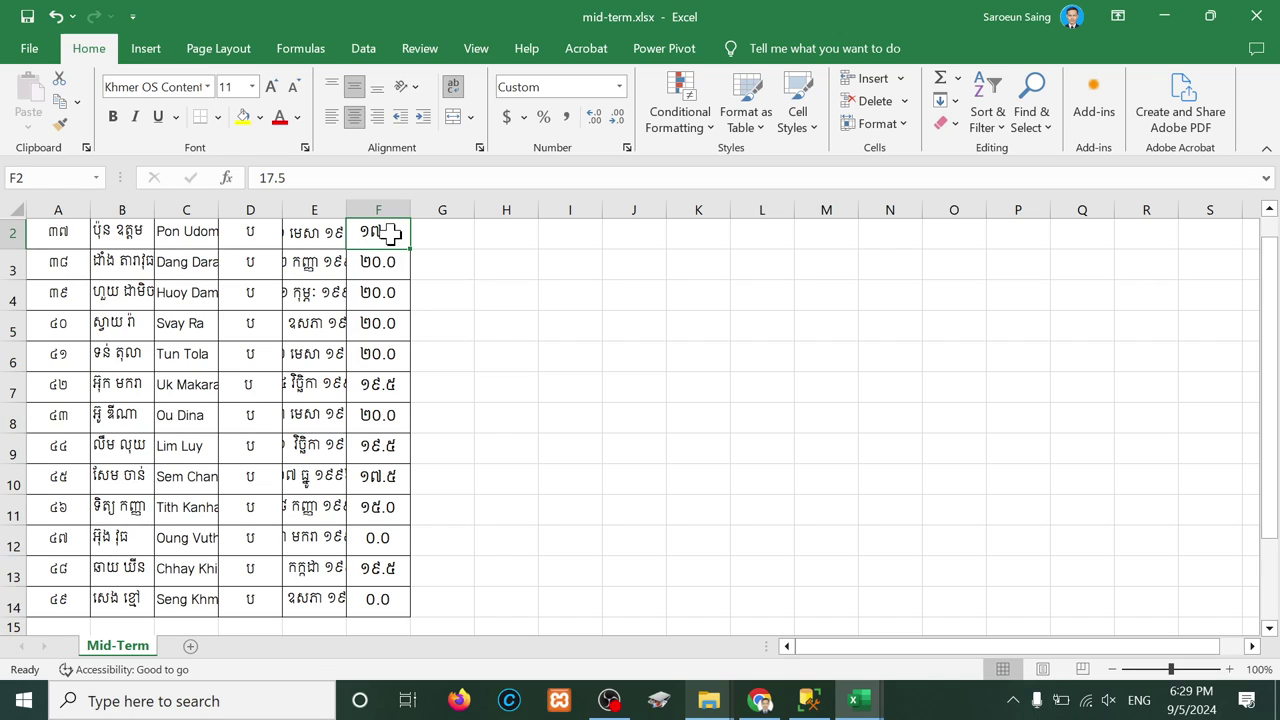
{"action": "left_click_drag", "start_coordinate": [57, 234], "coordinate": [61, 566]}
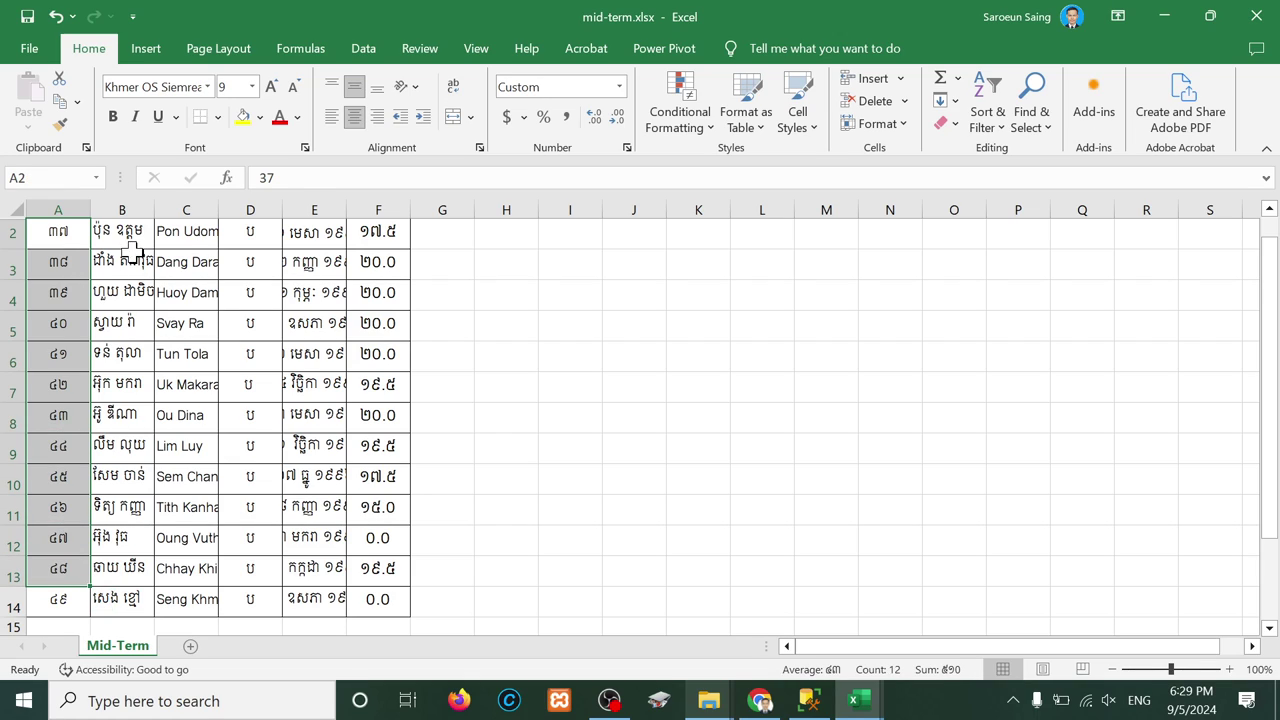
{"action": "left_click_drag", "start_coordinate": [123, 242], "coordinate": [126, 597]}
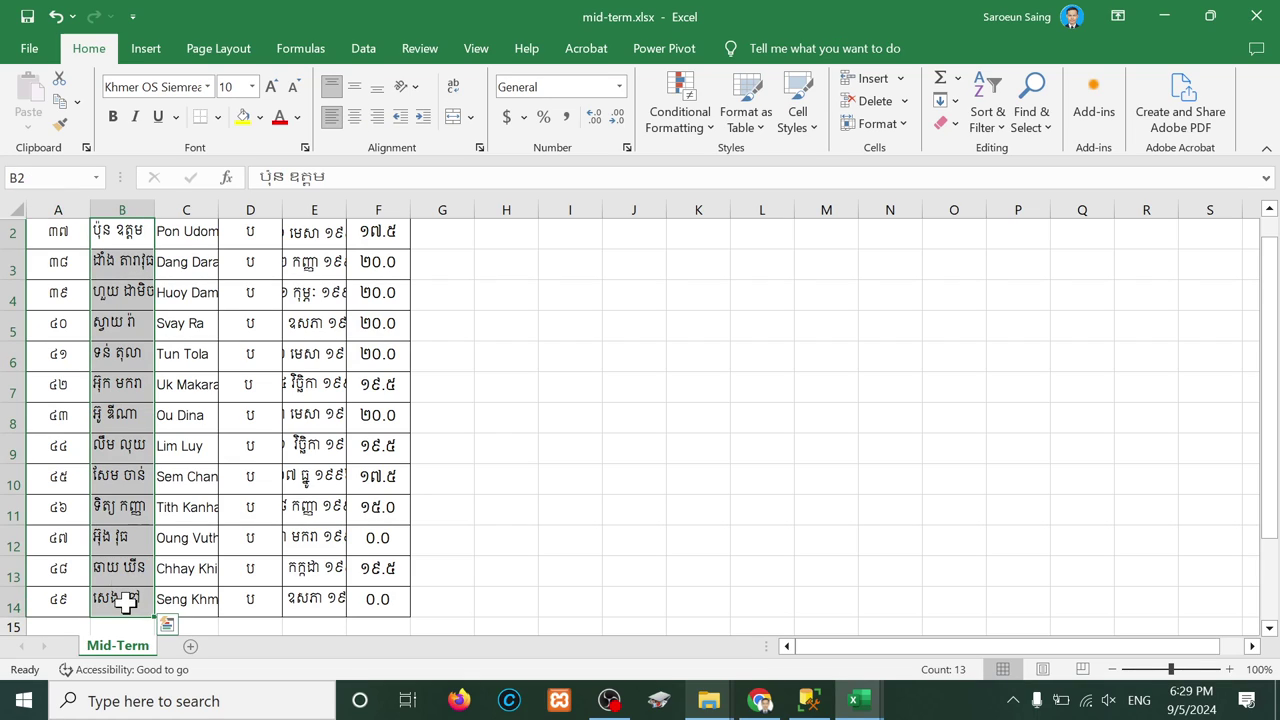
{"action": "scroll", "coordinate": [5, 233], "scroll_direction": "up", "scroll_amount": 1}
{"action": "left_click", "coordinate": [5, 233]}
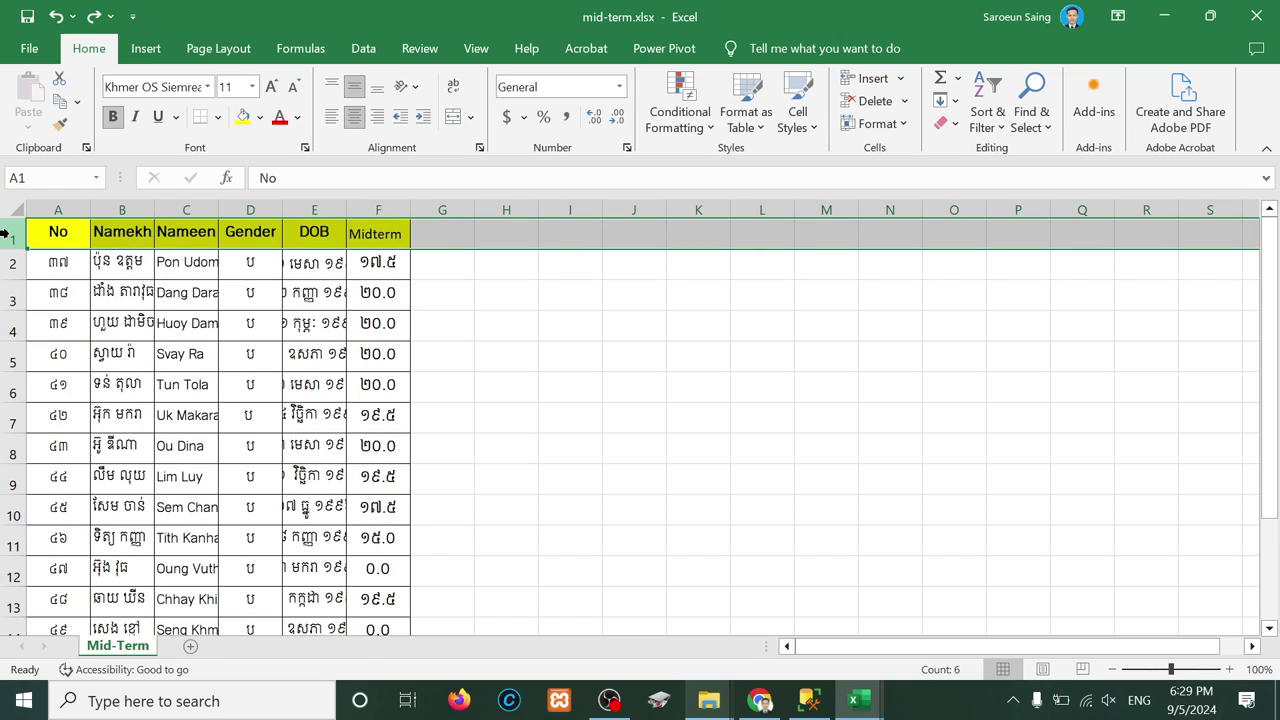
Step: Go through the column headings No, Namekh, Nameen, Gender, DOB and Midterm one by one
{"action": "left_click", "coordinate": [63, 232]}
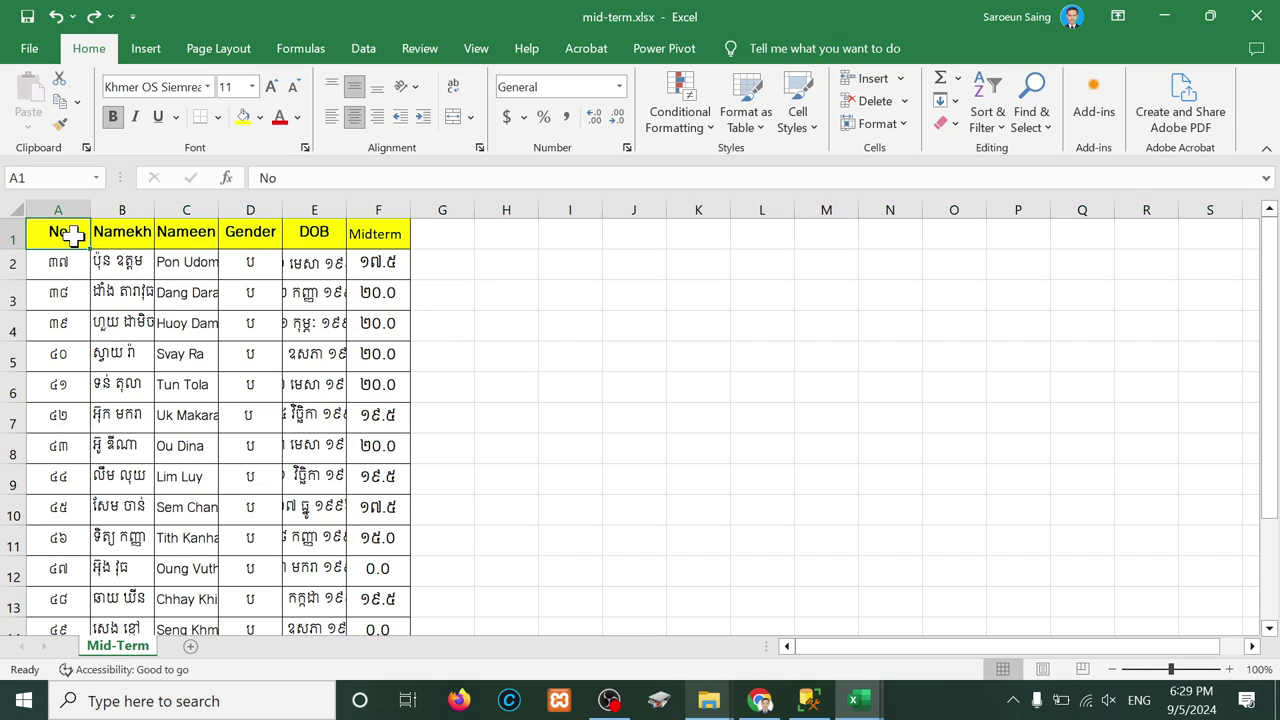
{"action": "left_click", "coordinate": [108, 233]}
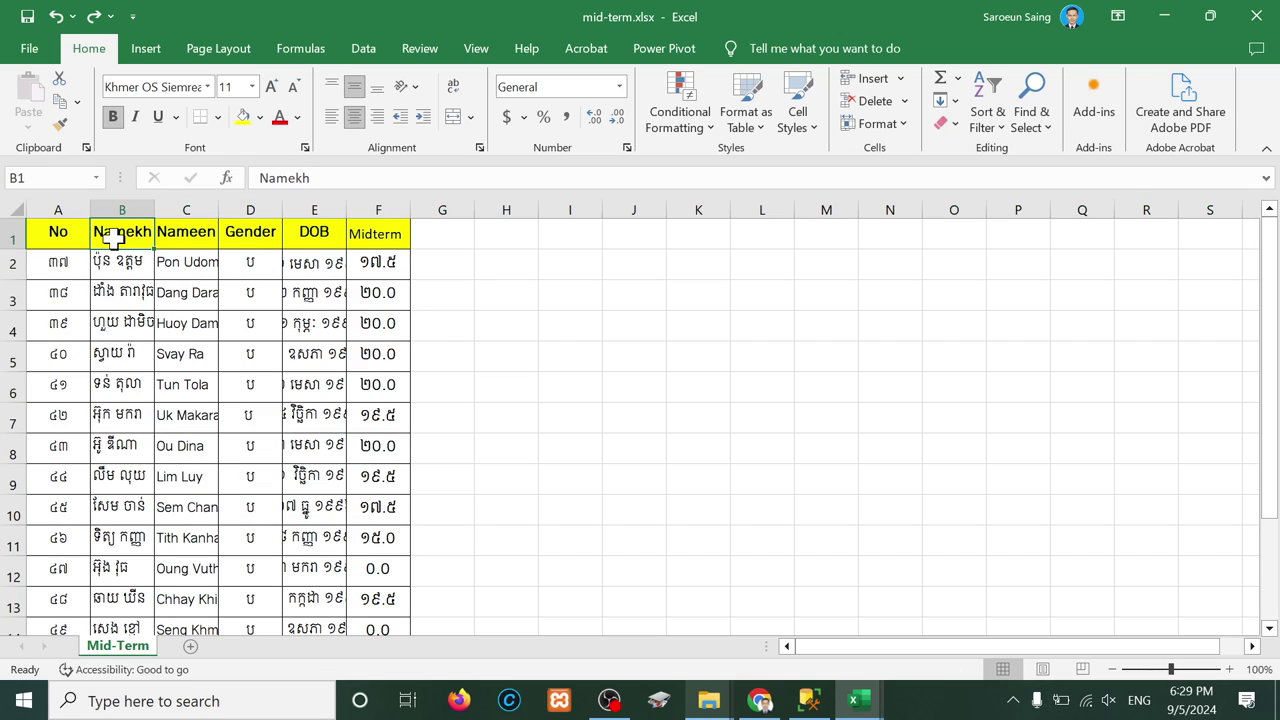
{"action": "left_click", "coordinate": [179, 234]}
{"action": "left_click", "coordinate": [250, 234]}
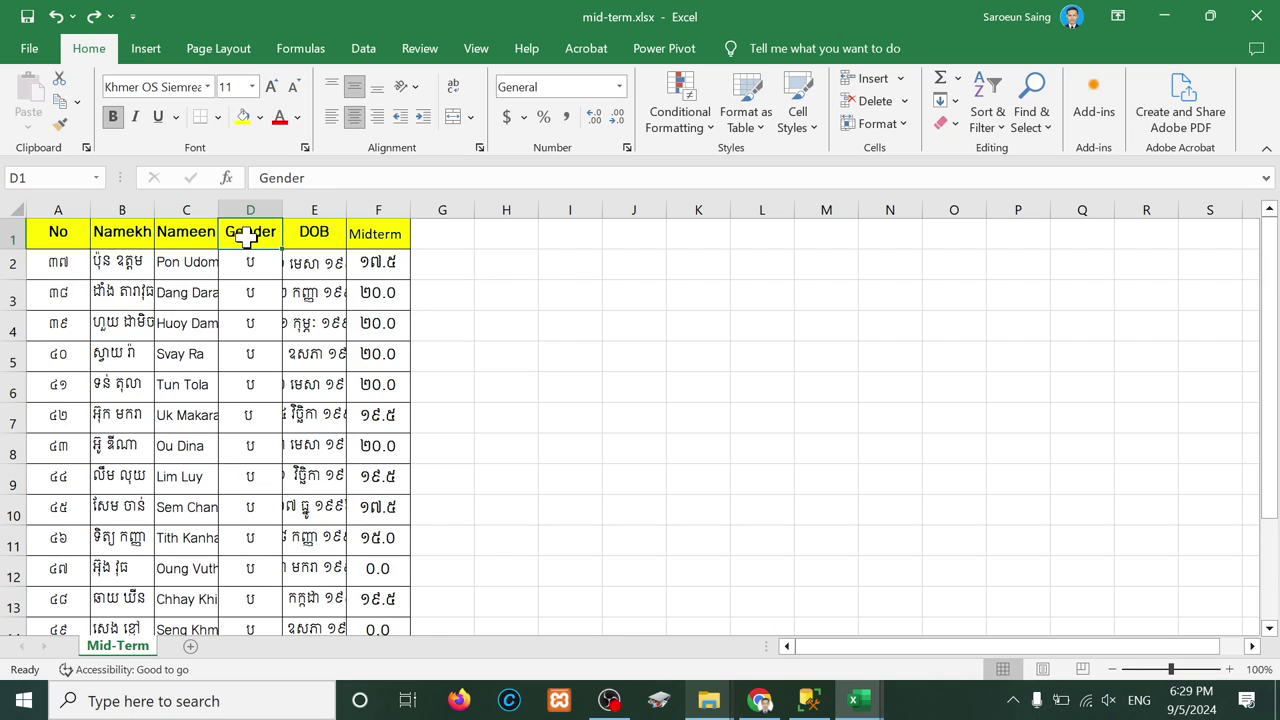
{"action": "left_click", "coordinate": [312, 234]}
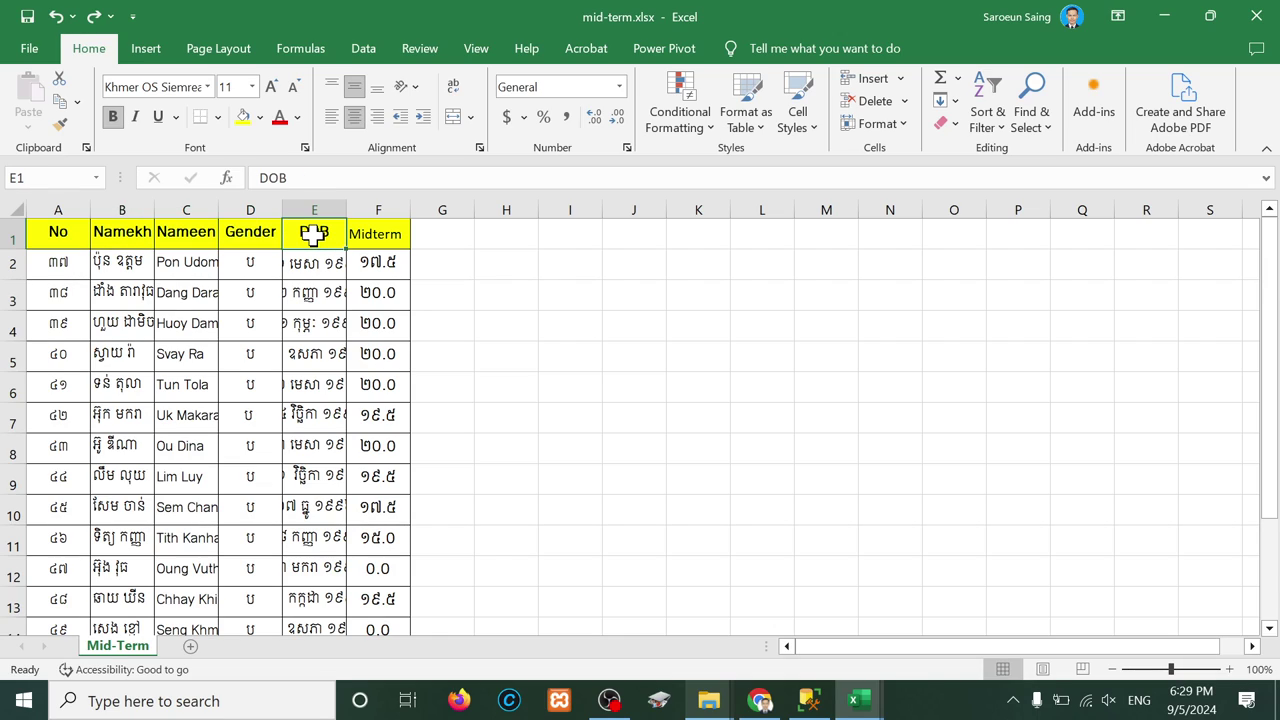
{"action": "left_click", "coordinate": [391, 237]}
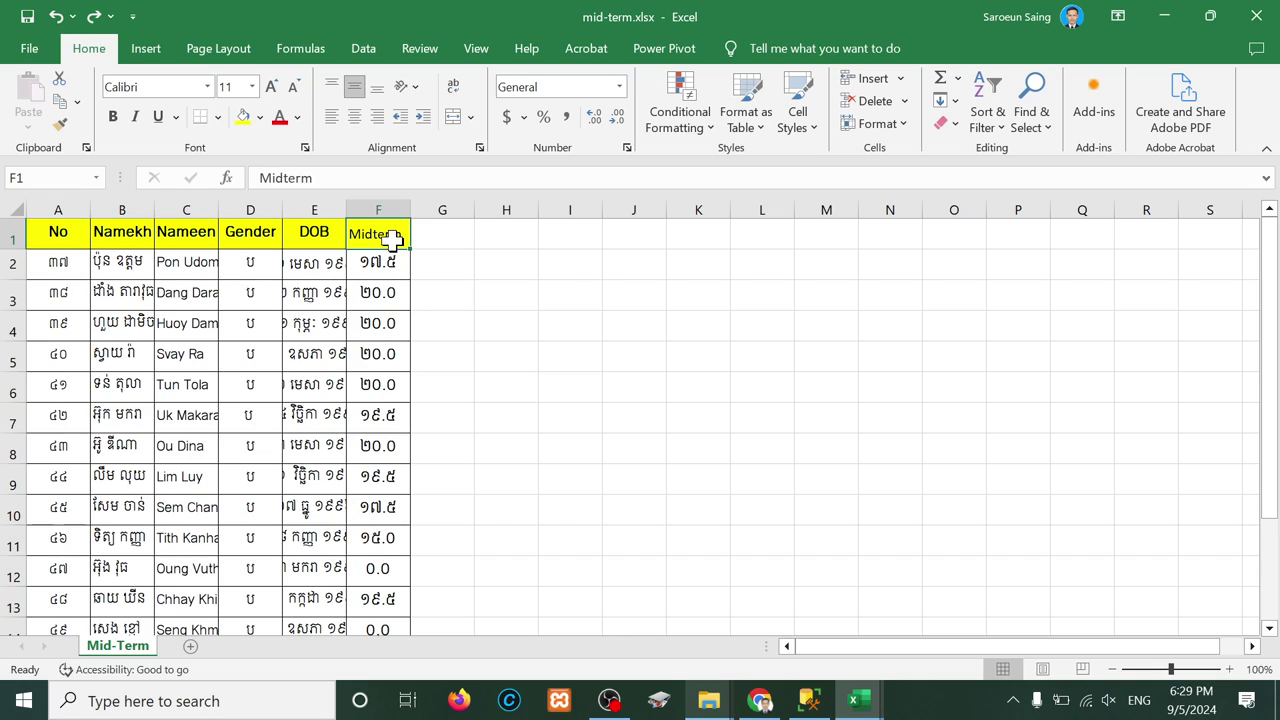
Step: Arrange research.xlsx and mid-term.xlsx side by side, with mid-term.xlsx in the narrower right-hand part of the screen
{"action": "left_click_drag", "start_coordinate": [926, 23], "coordinate": [1270, 140]}
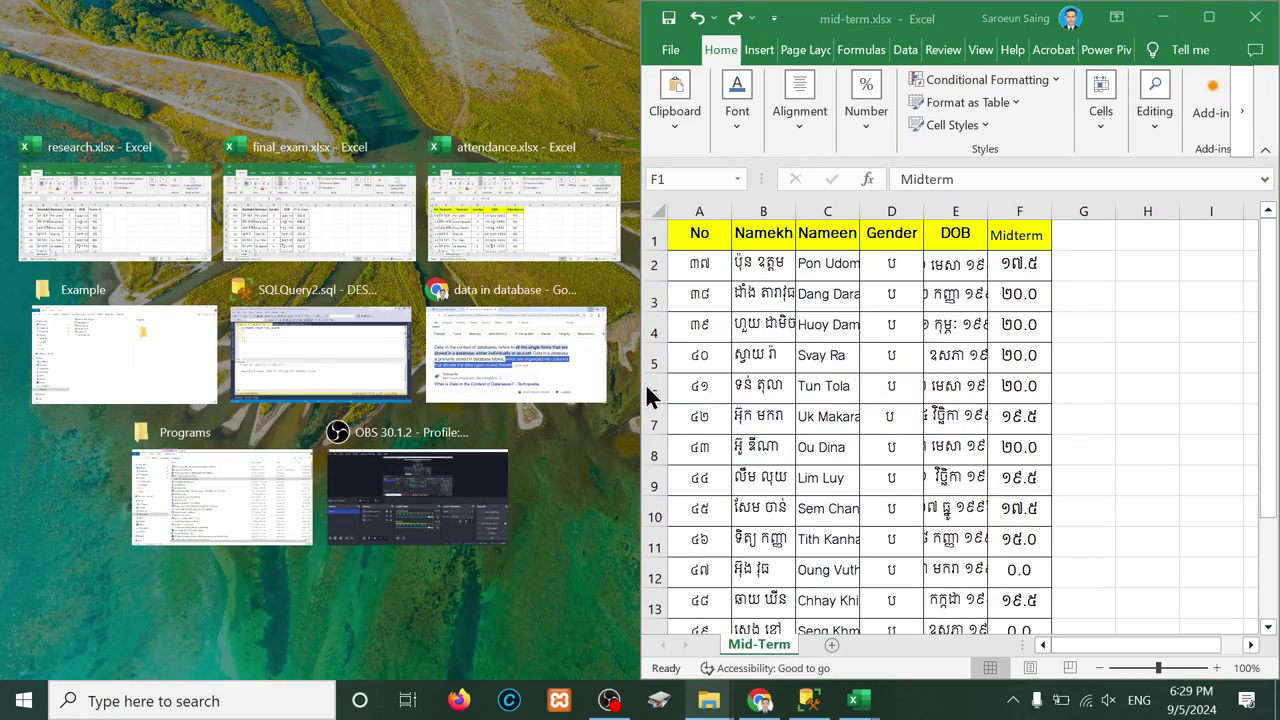
{"action": "left_click_drag", "start_coordinate": [640, 383], "coordinate": [829, 373]}
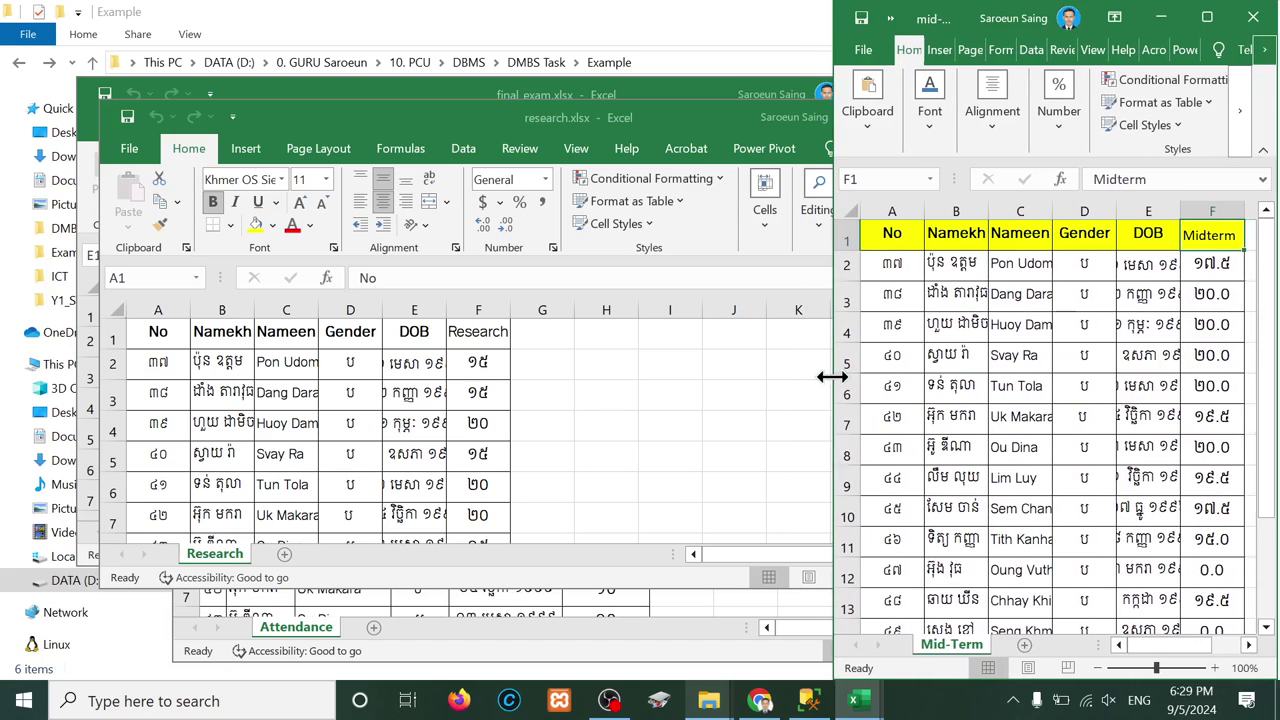
{"action": "left_click_drag", "start_coordinate": [614, 118], "coordinate": [3, 390]}
Step: Fill header cells A1:F1 of research.xlsx with yellow and narrow its window so mid-term.xlsx beside it gets wider
{"action": "left_click_drag", "start_coordinate": [57, 235], "coordinate": [360, 222]}
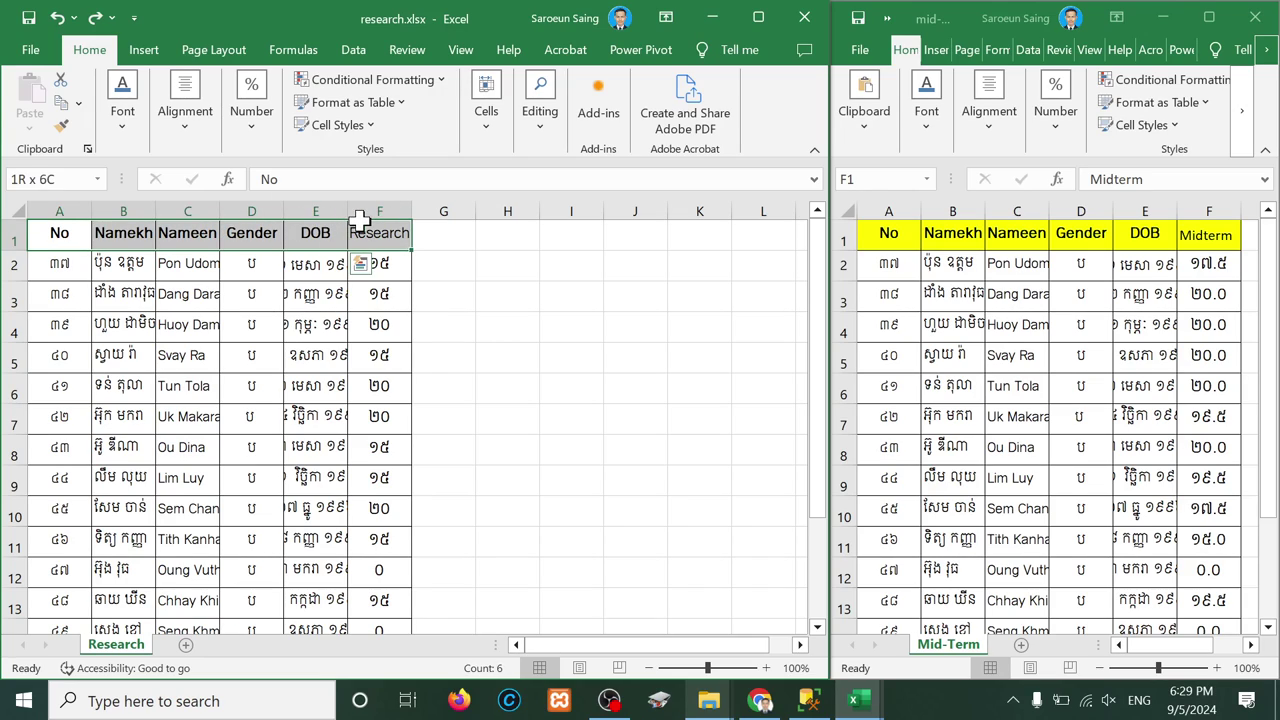
{"action": "left_click", "coordinate": [125, 118]}
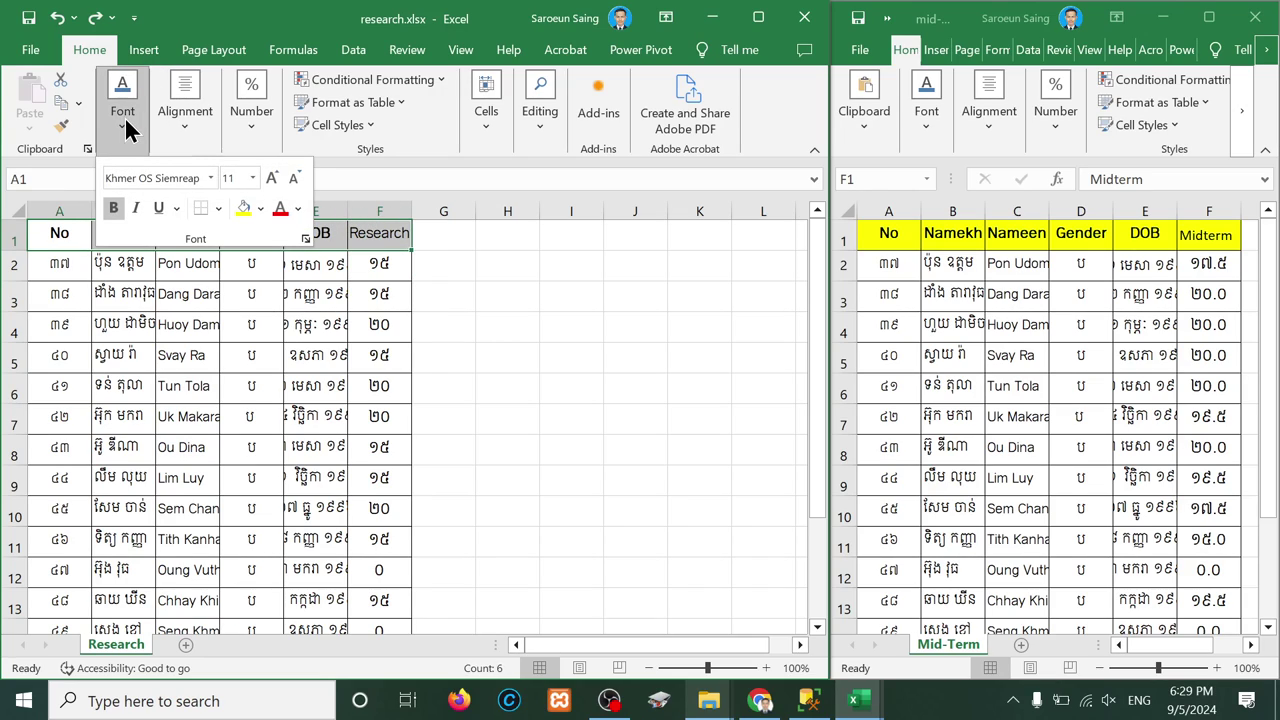
{"action": "left_click", "coordinate": [241, 207]}
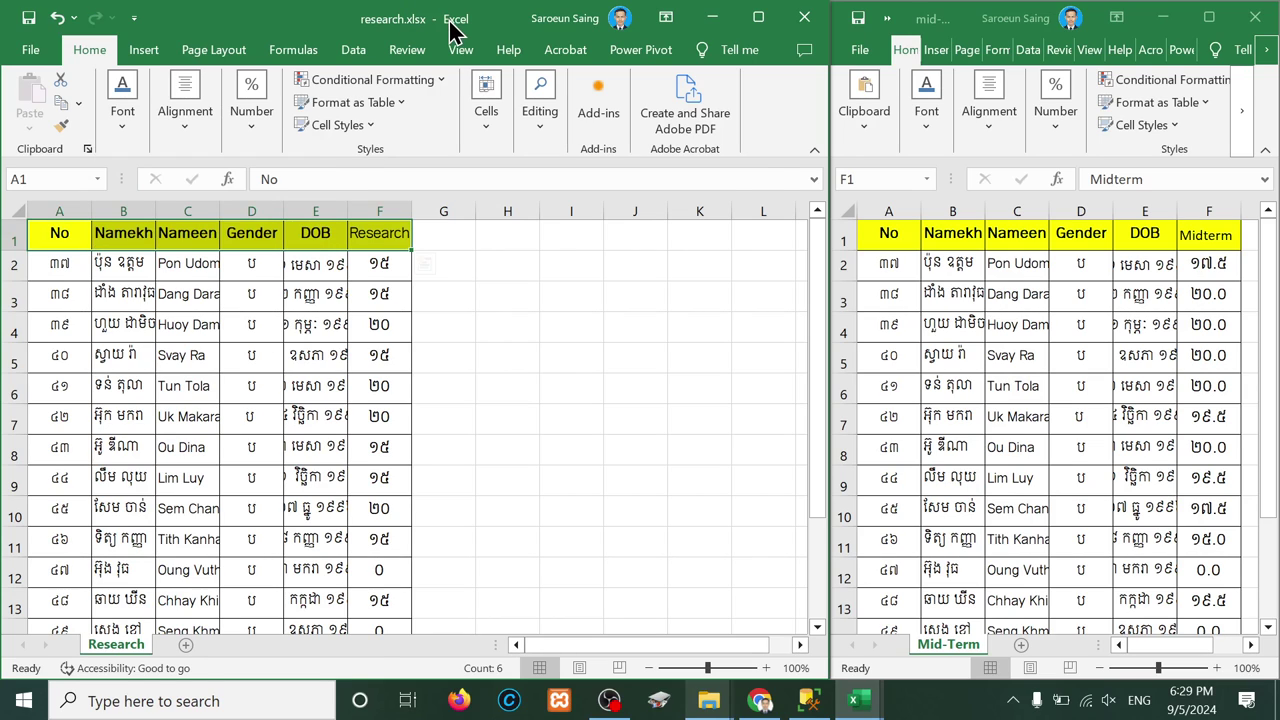
{"action": "left_click_drag", "start_coordinate": [491, 34], "coordinate": [8, 272]}
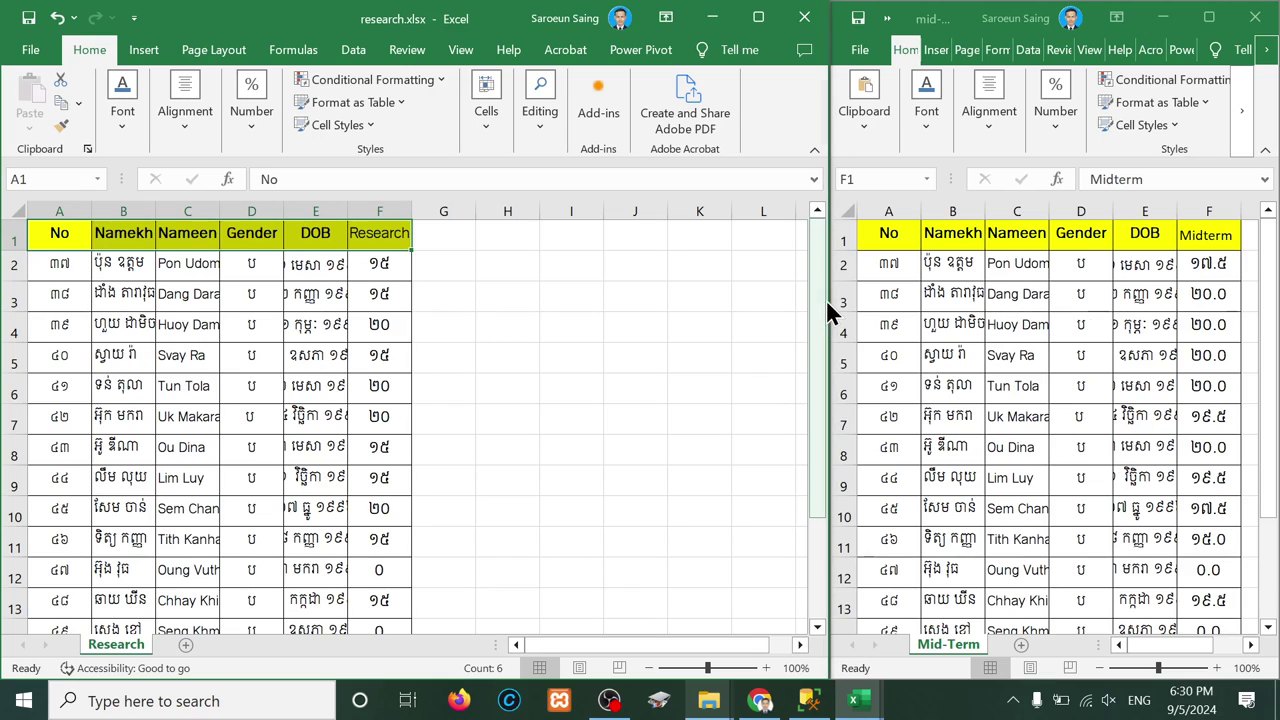
{"action": "left_click_drag", "start_coordinate": [828, 313], "coordinate": [459, 325]}
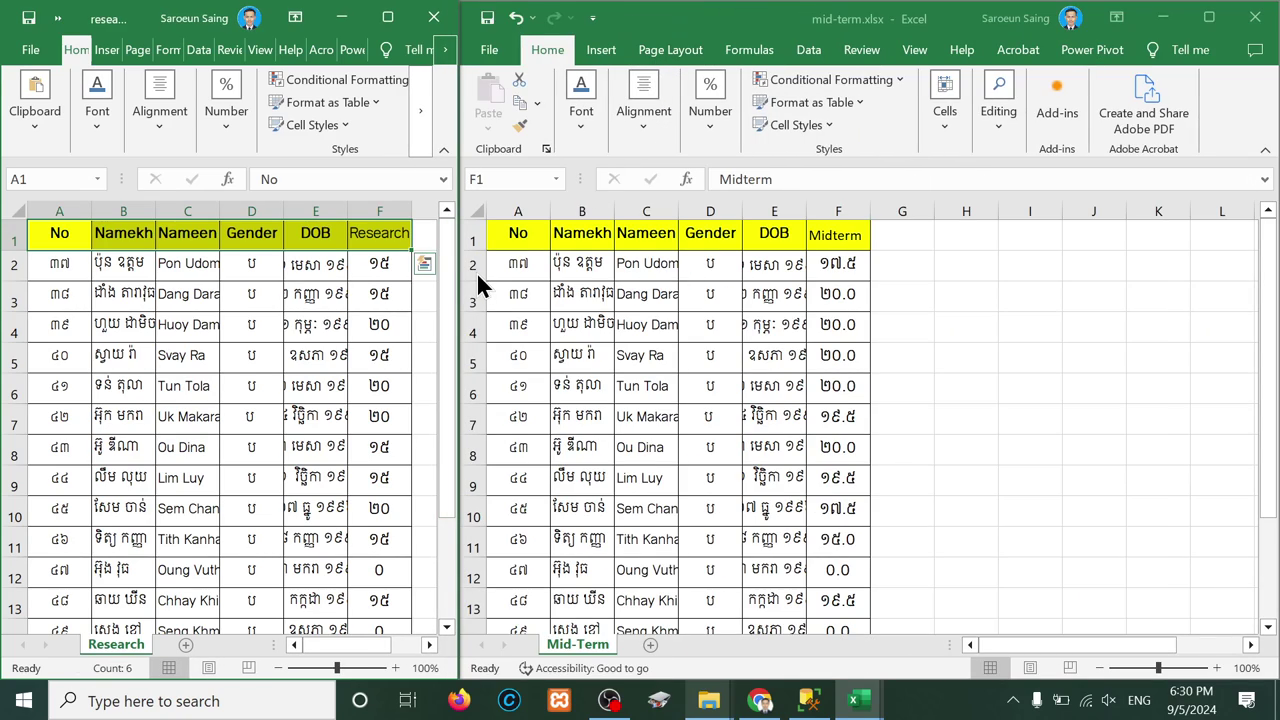
Step: Resize the side-by-side research.xlsx and mid-term.xlsx windows so that each takes half of the screen
{"action": "left_click", "coordinate": [469, 279]}
{"action": "left_click", "coordinate": [469, 279]}
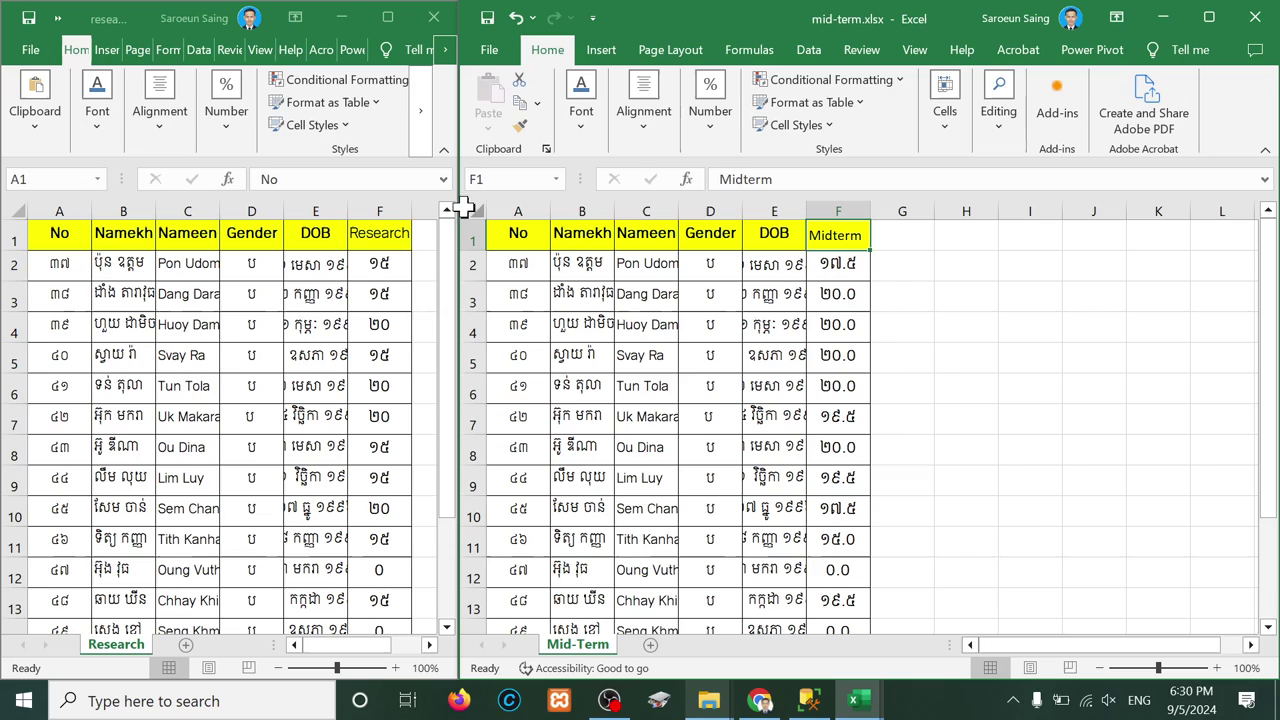
{"action": "left_click_drag", "start_coordinate": [460, 184], "coordinate": [894, 154]}
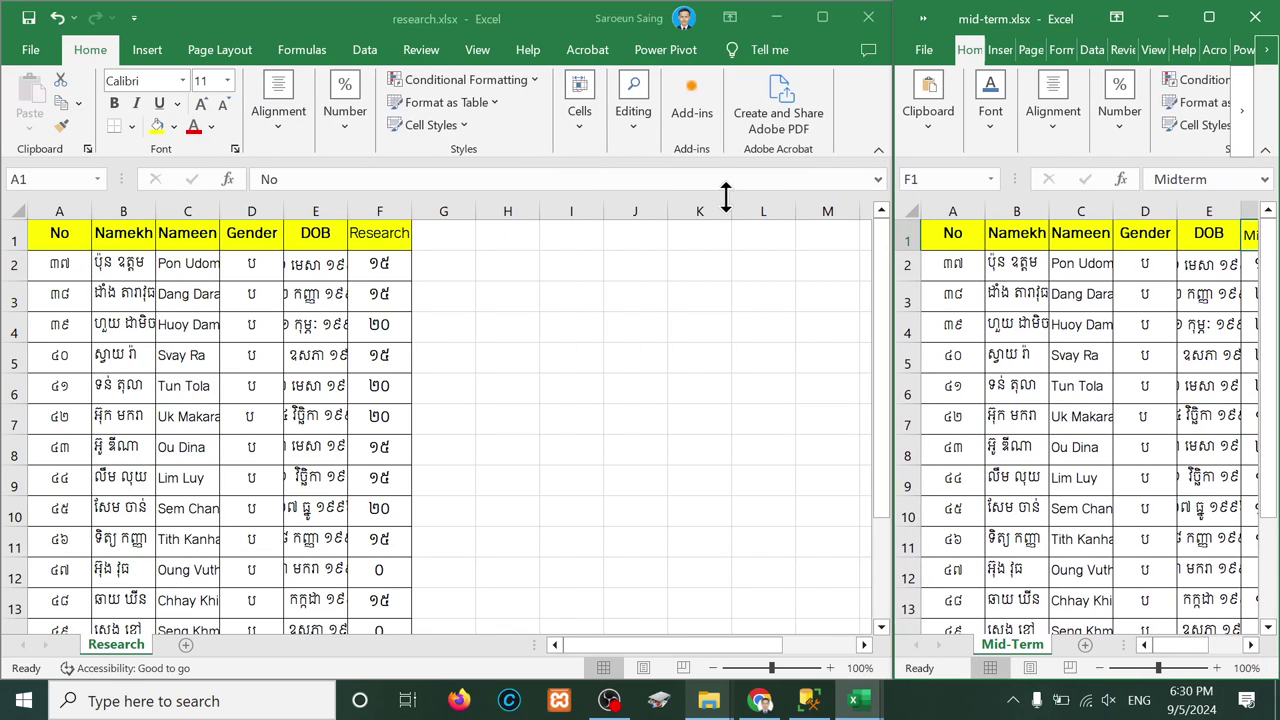
{"action": "left_click_drag", "start_coordinate": [903, 277], "coordinate": [640, 297]}
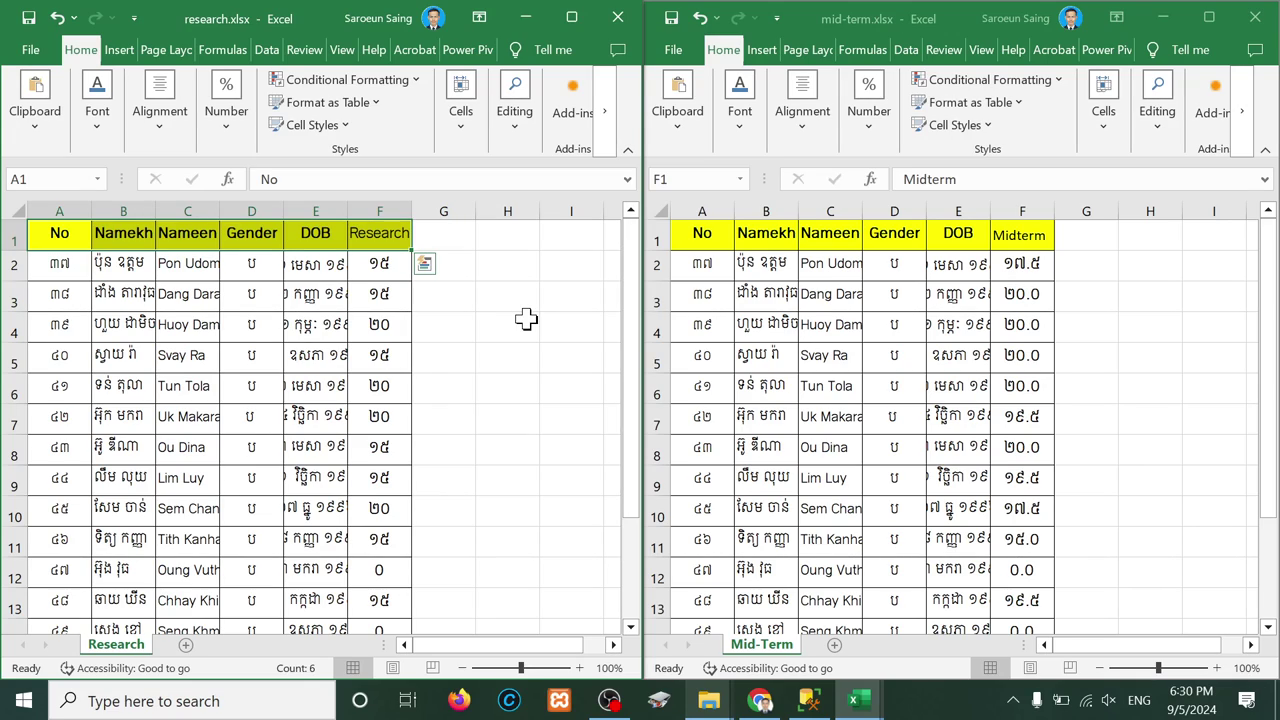
Step: Auto-fit the DOB column's width in both mid-term.xlsx and research.xlsx
{"action": "left_click", "coordinate": [60, 236]}
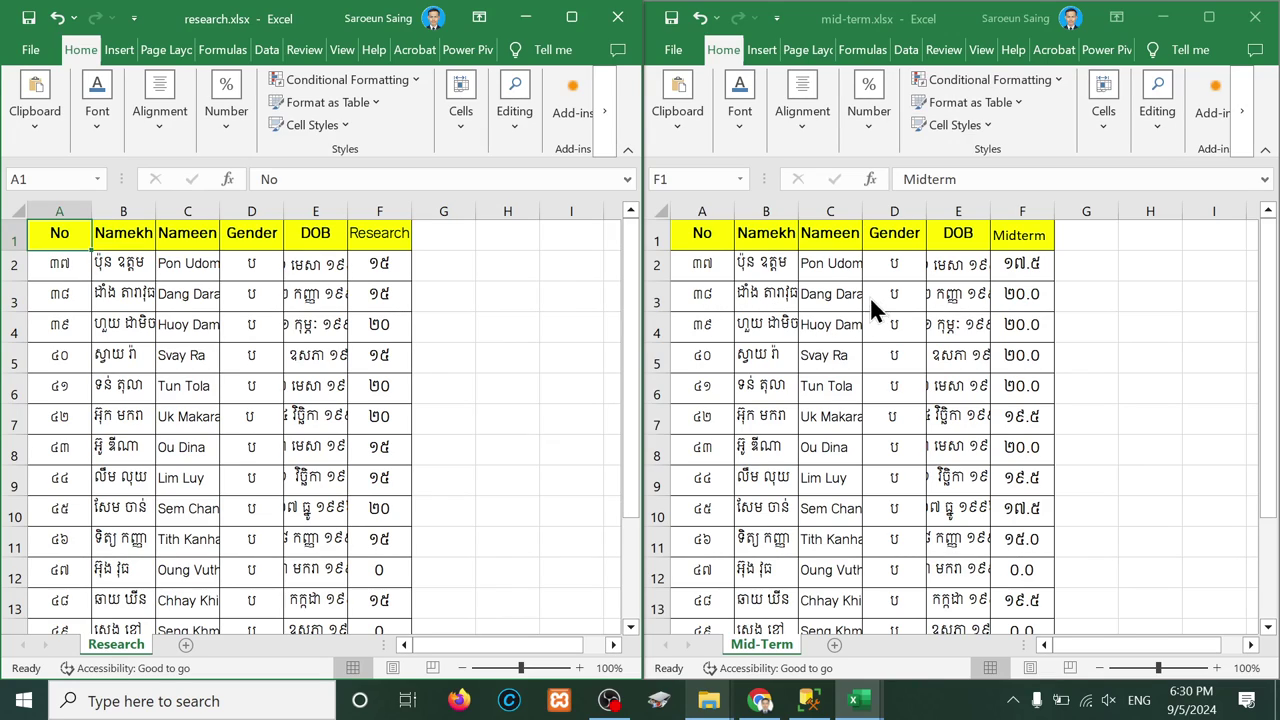
{"action": "double_click", "coordinate": [990, 208]}
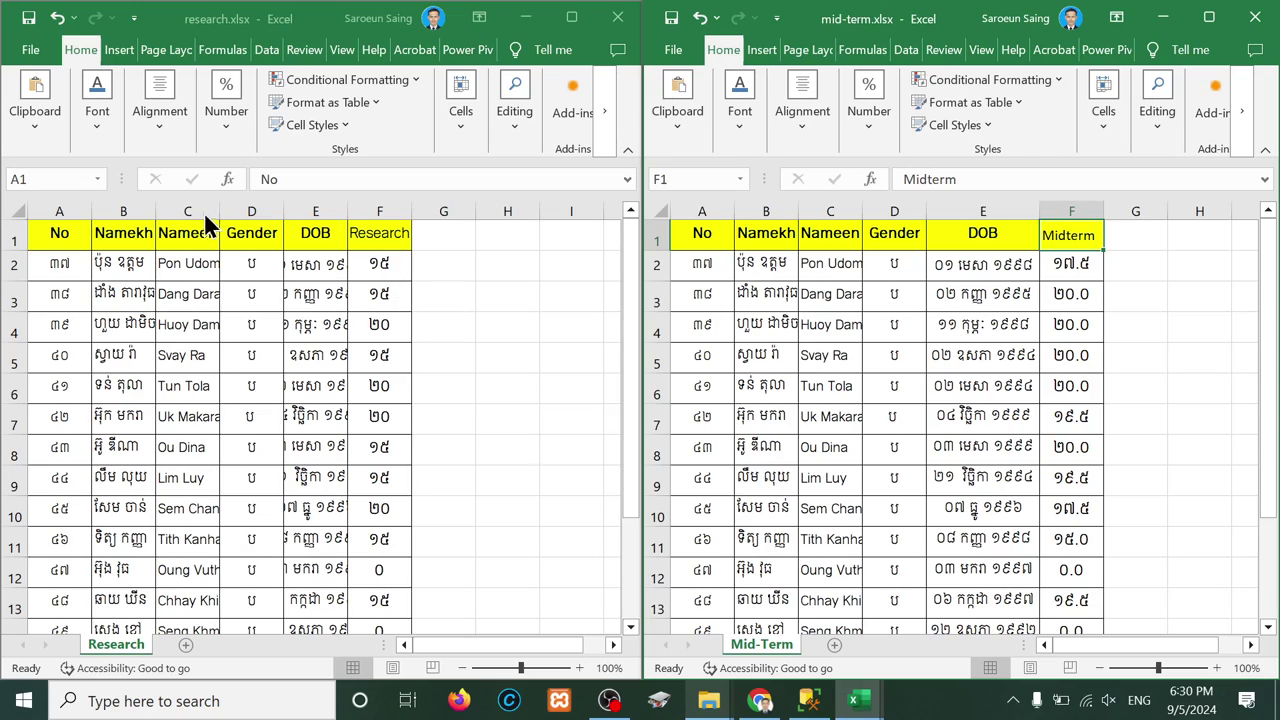
{"action": "double_click", "coordinate": [347, 208]}
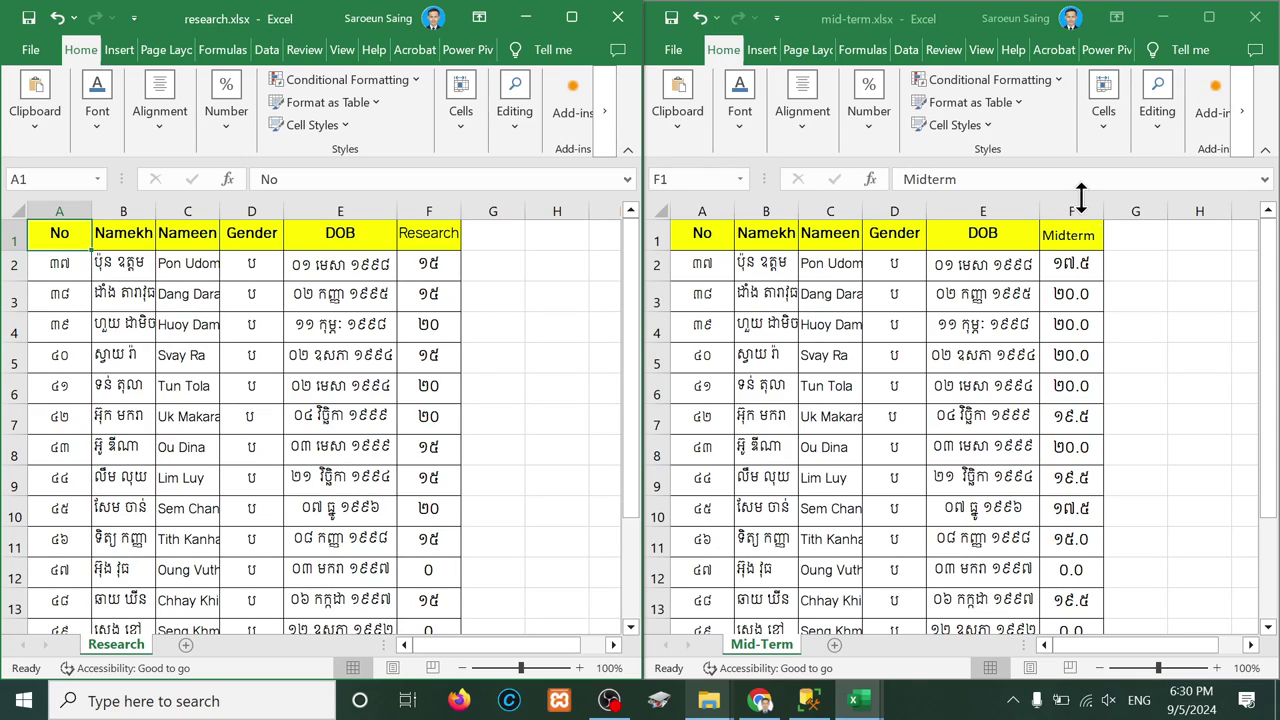
Step: Go through the scores under the Midterm heading of mid-term.xlsx by selecting F2:F9
{"action": "left_click", "coordinate": [1071, 257]}
{"action": "left_click", "coordinate": [1072, 263]}
{"action": "left_click_drag", "start_coordinate": [1072, 263], "coordinate": [1057, 480]}
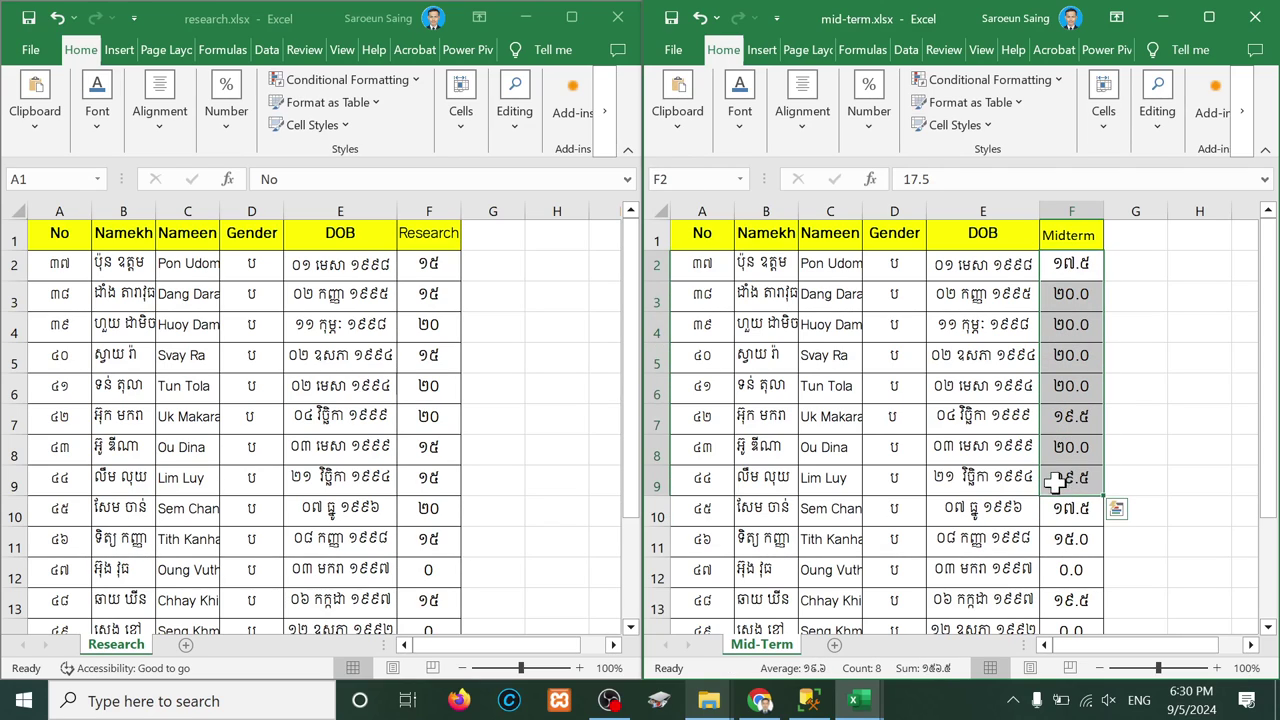
Step: Switch to SQL Server Management Studio and add the column [no] int, inside the parentheses of the create table tbl_score statement
{"action": "left_click", "coordinate": [810, 702]}
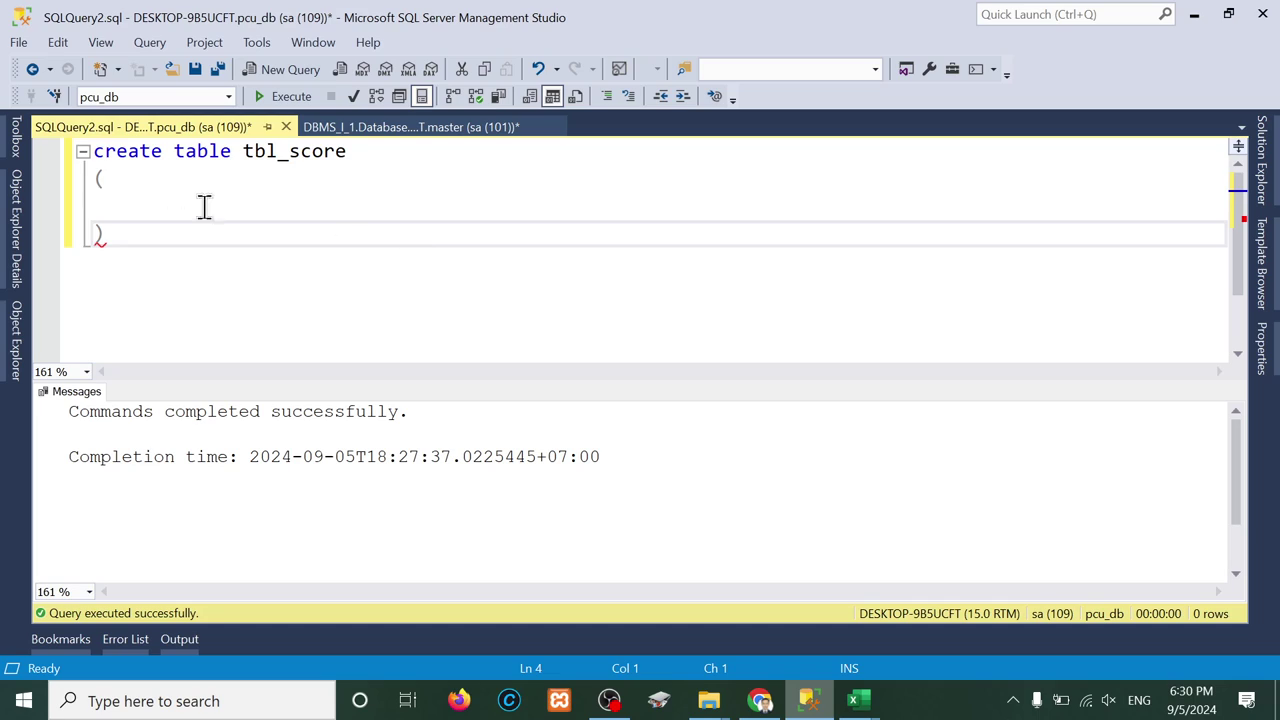
{"action": "left_click", "coordinate": [123, 185]}
{"action": "key", "text": "Down"}
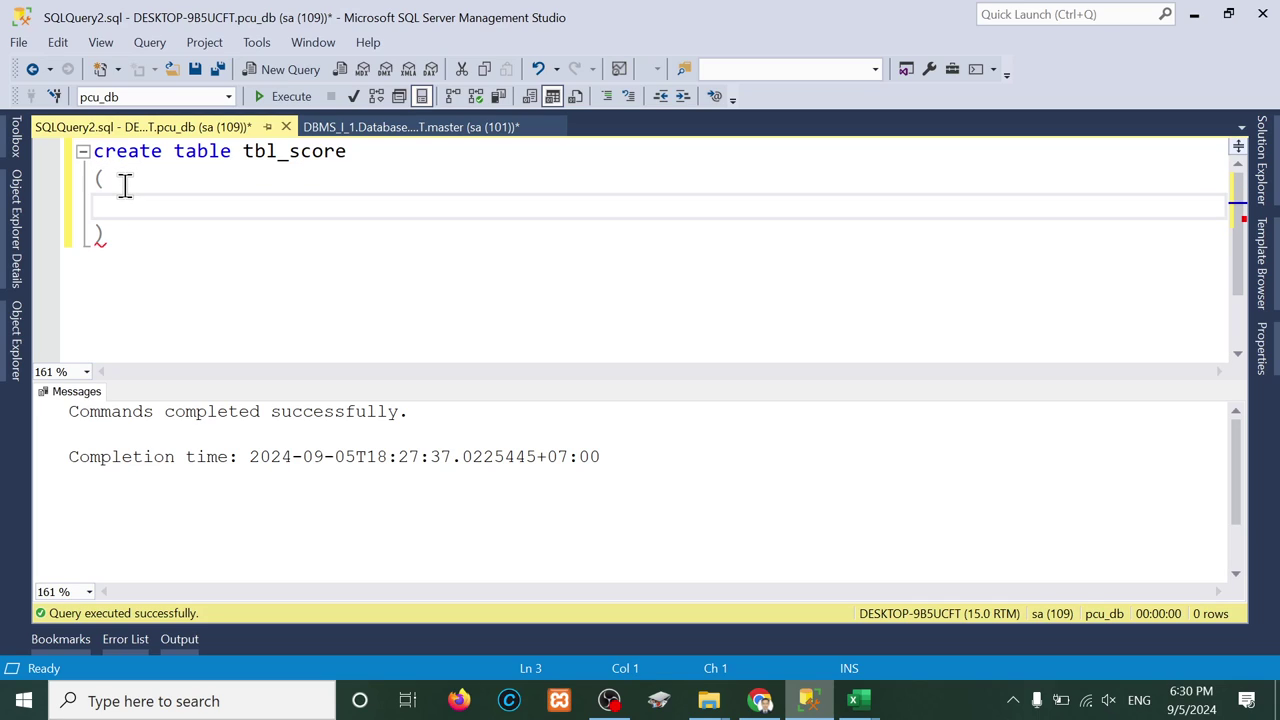
{"action": "type", "text": "[no] int ,"}
{"action": "key", "text": "Return"}
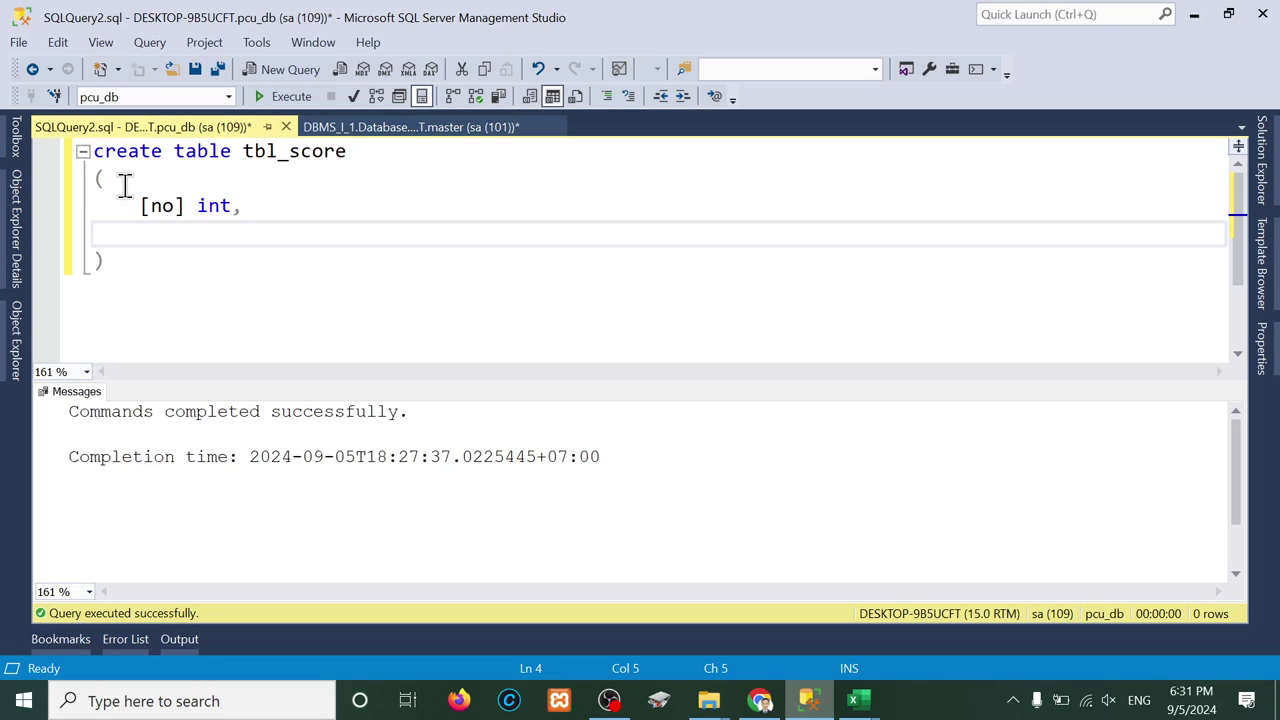
Step: Define a namekh char(50) column on the line below [no] int
{"action": "type", "text": "namekh char(5)"}
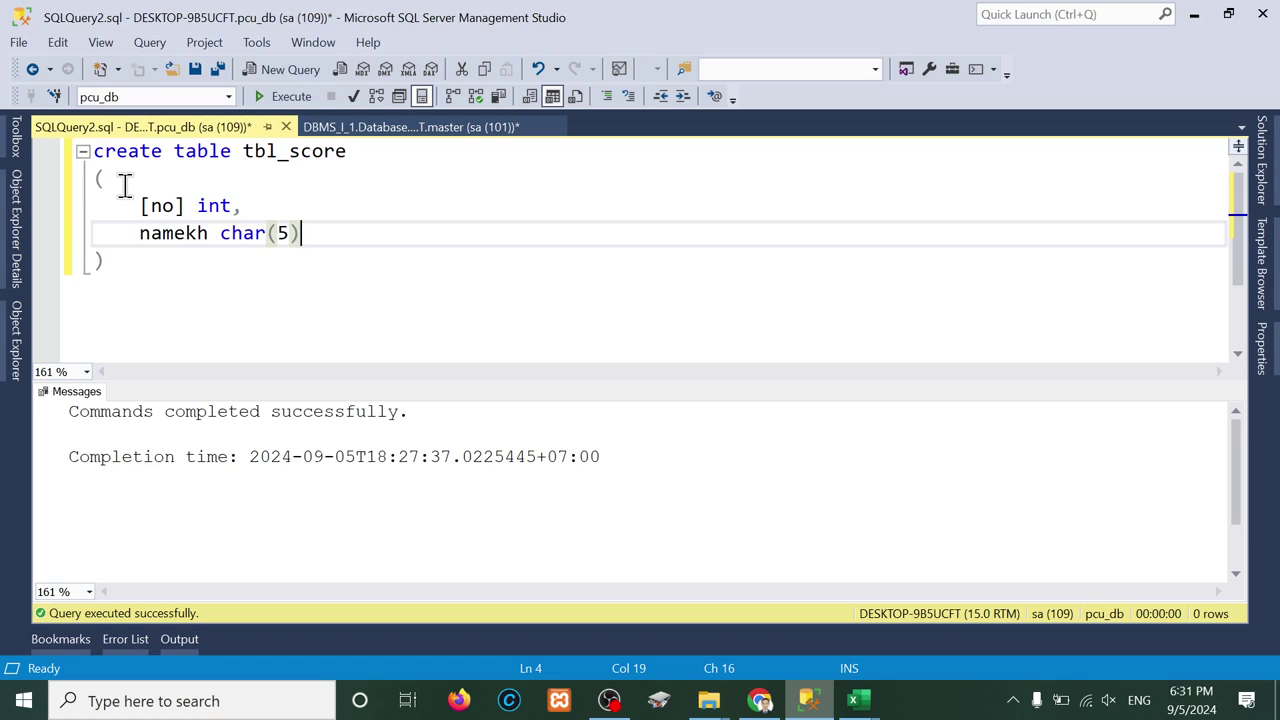
{"action": "key", "text": "BackSpace"}
{"action": "type", "text": "0("}
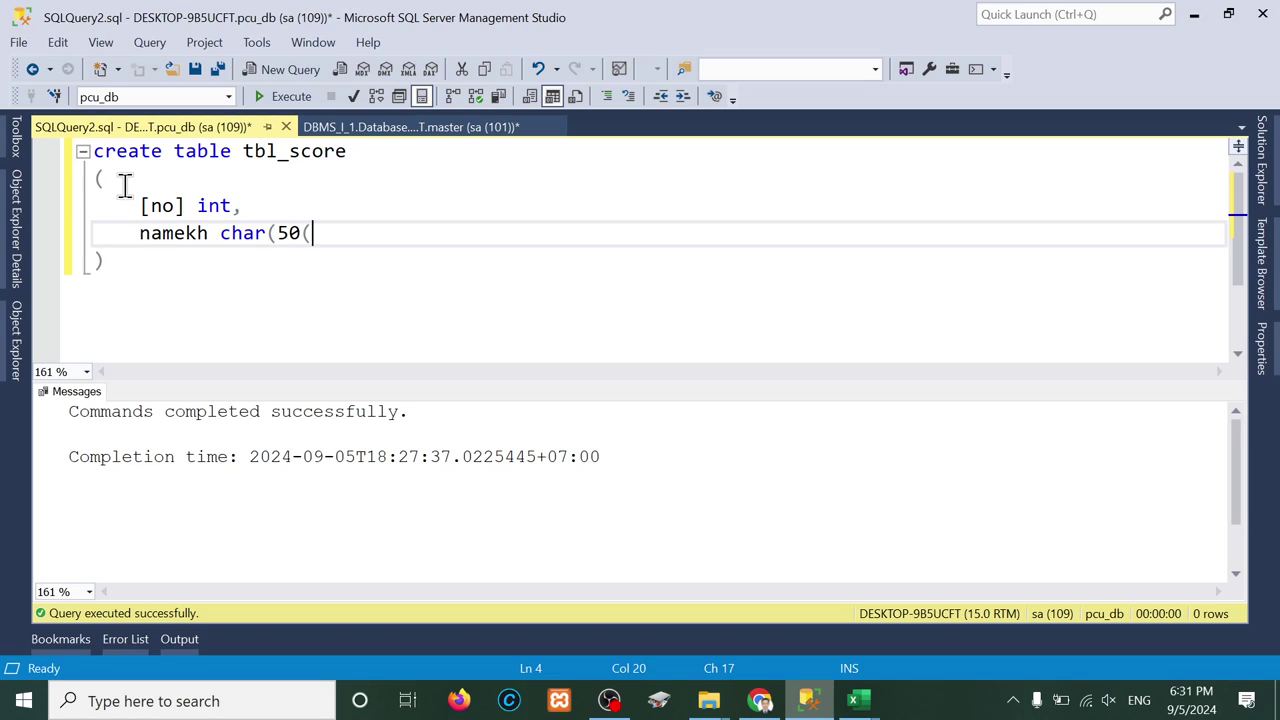
{"action": "key", "text": "BackSpace"}
{"action": "type", "text": ")"}
{"action": "key", "text": "Return"}
Step: Add a nameen char(50) column below namekh, end both definitions with commas and start a new line
{"action": "type", "text": "na"}
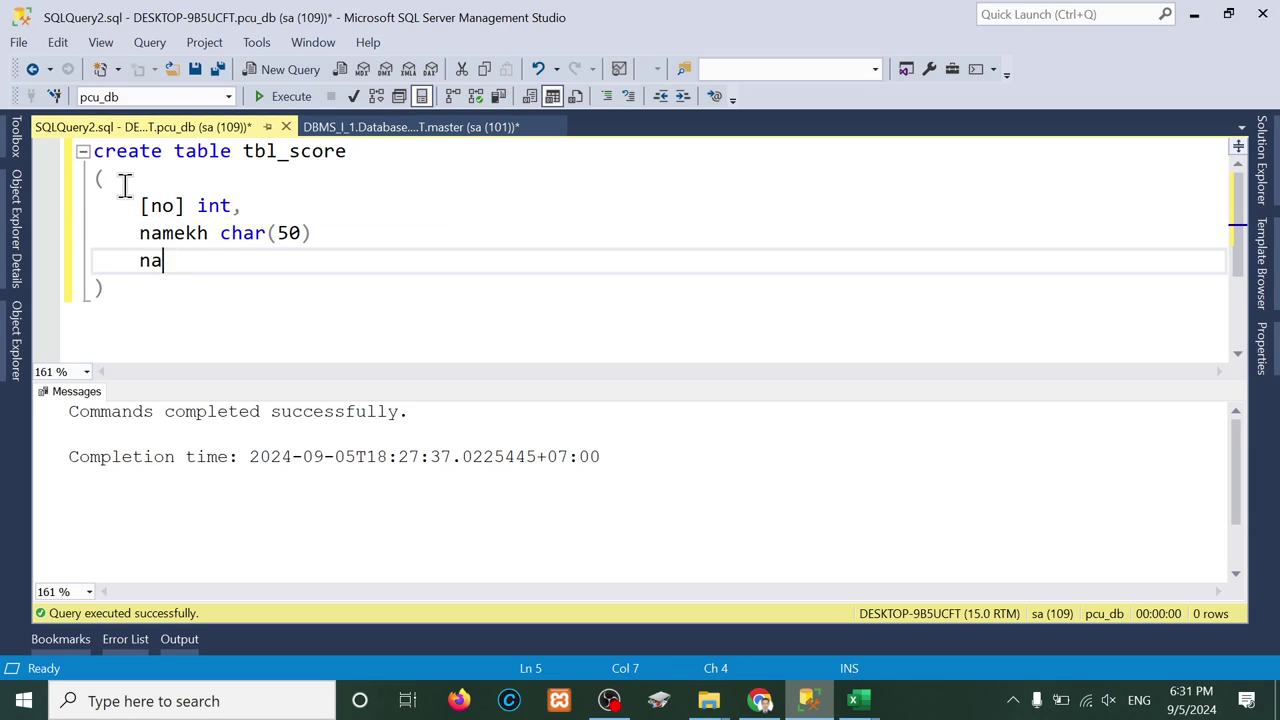
{"action": "type", "text": "meen "}
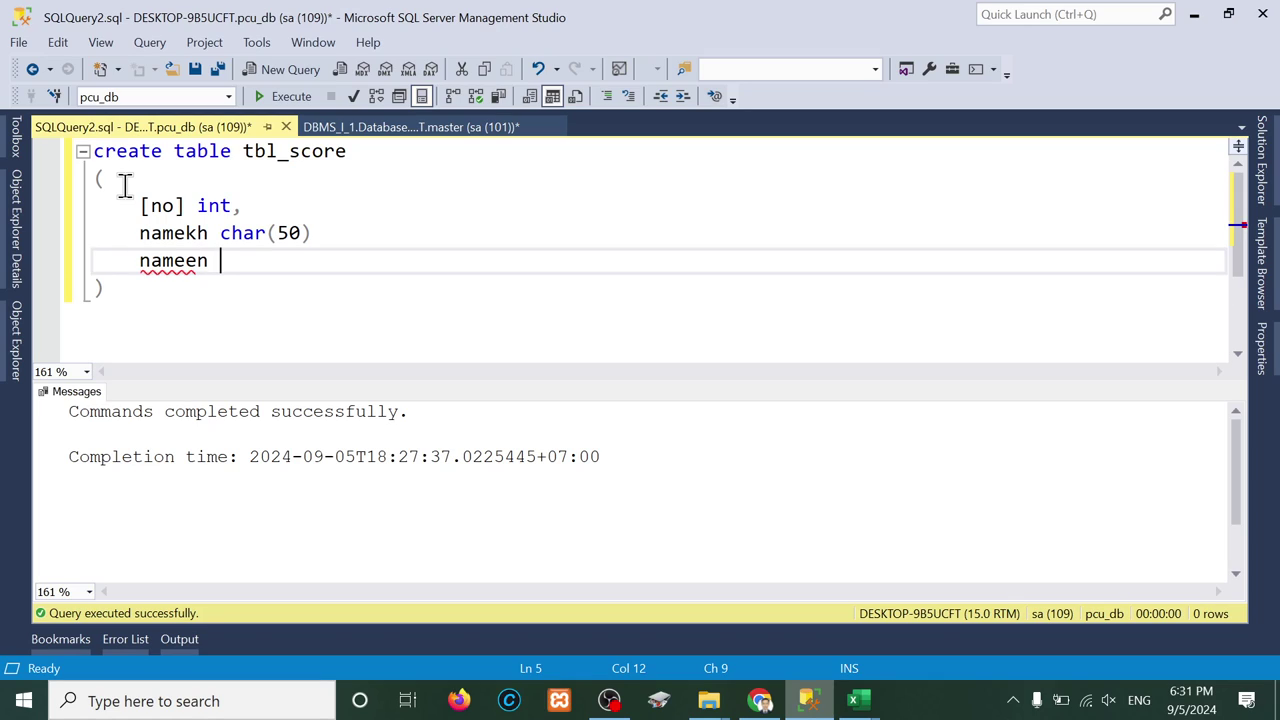
{"action": "type", "text": "char("}
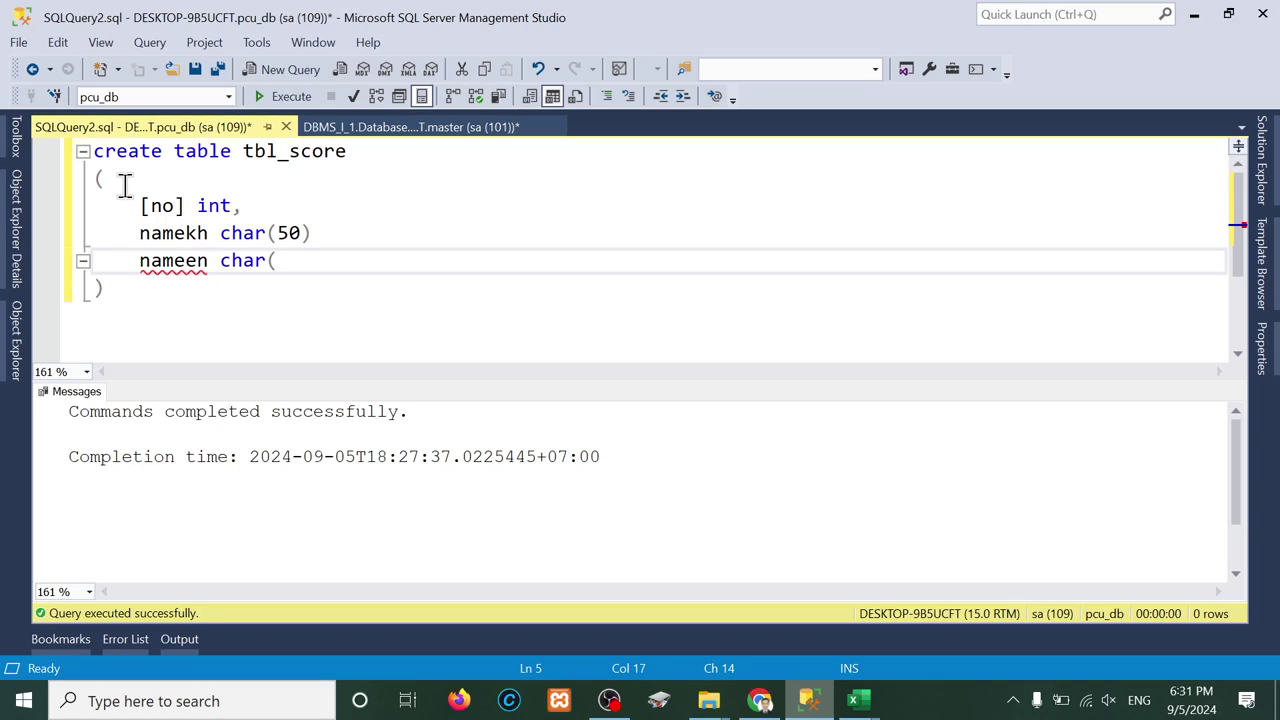
{"action": "type", "text": "50)"}
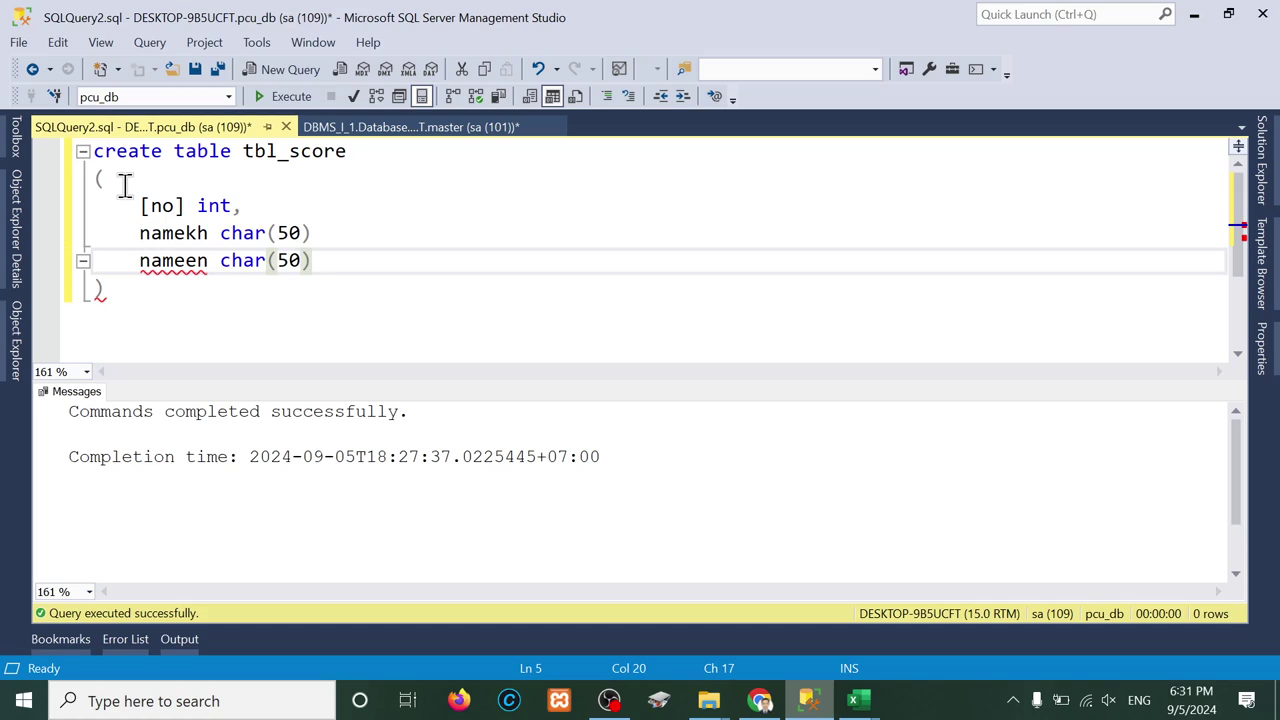
{"action": "type", "text": ","}
{"action": "key", "text": "Up"}
{"action": "type", "text": ","}
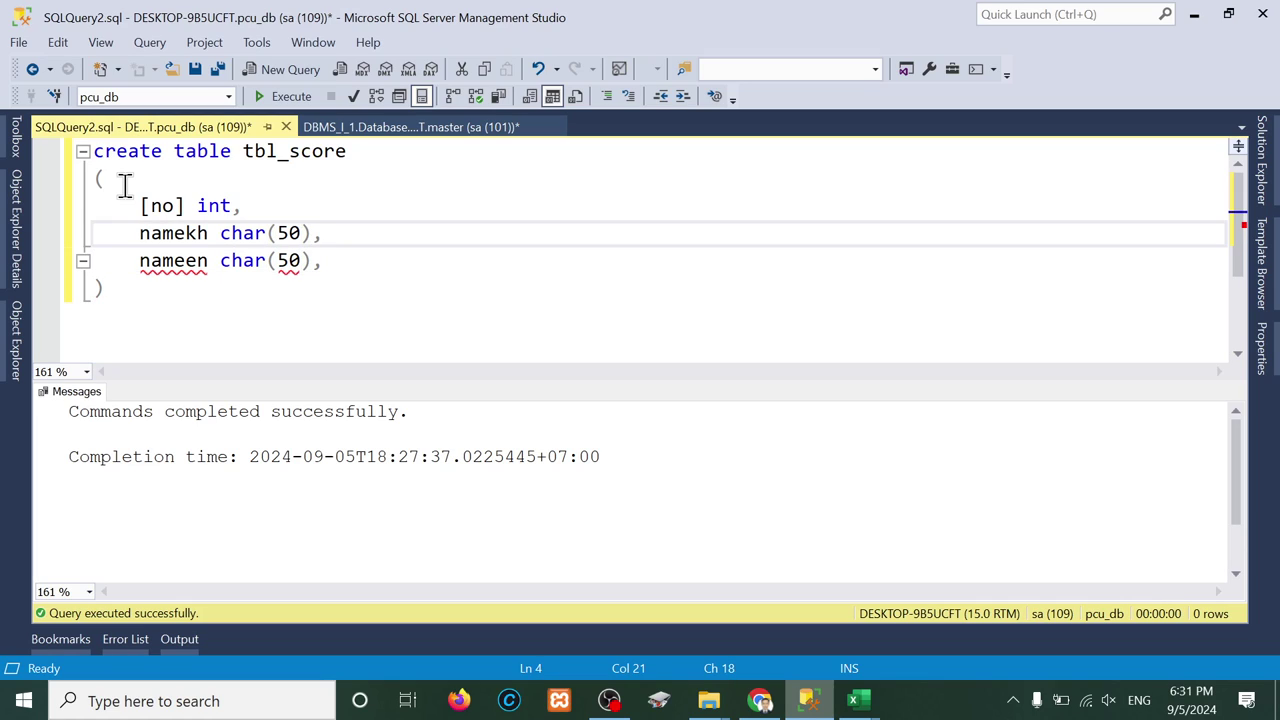
{"action": "key", "text": "Down"}
{"action": "key", "text": "Return"}
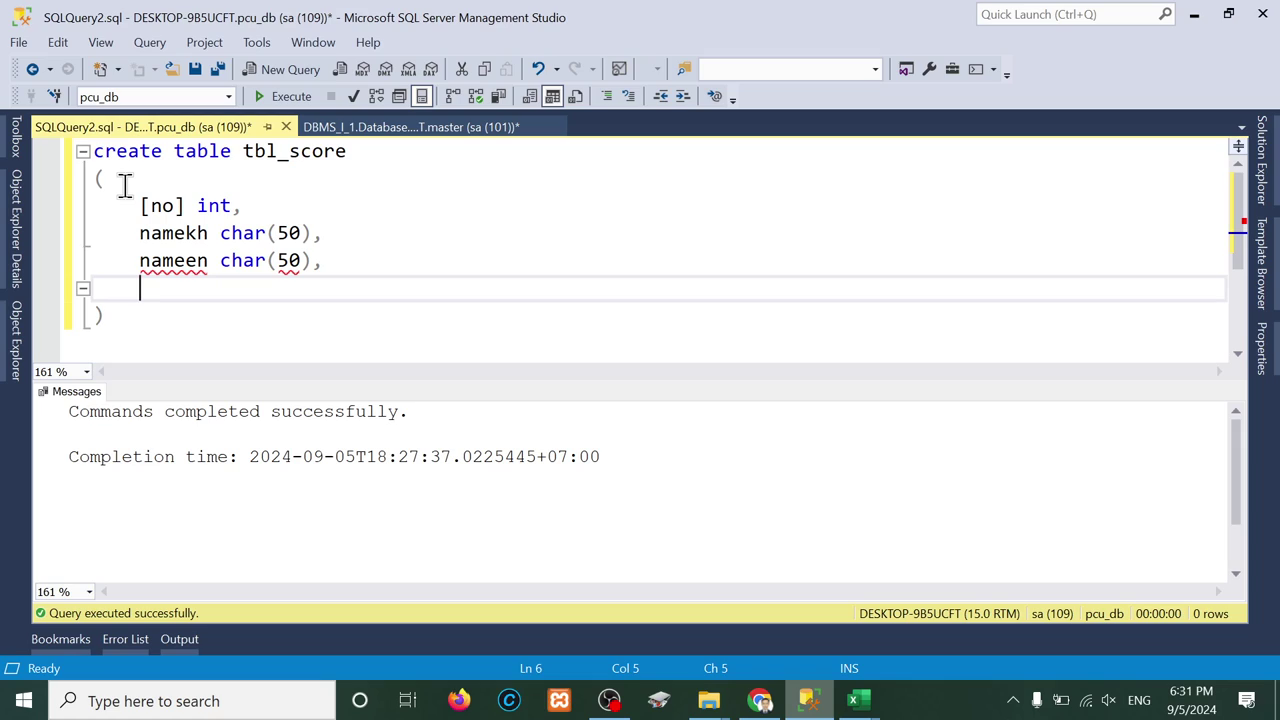
Step: Add the column gender char(1), to the tbl_score definition below nameen
{"action": "type", "text": "gender"}
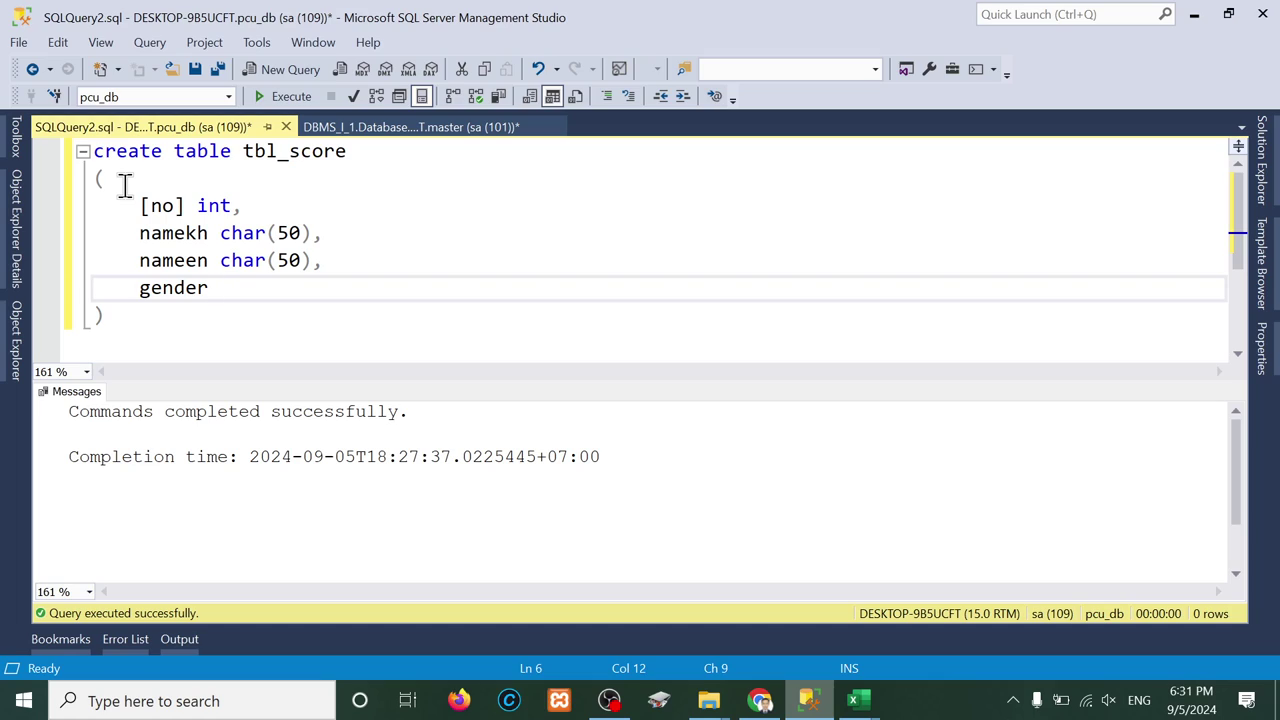
{"action": "type", "text": " char(1"}
{"action": "type", "text": "),"}
{"action": "key", "text": "Return"}
Step: Add the column dob char(20), below gender and make the query editor area taller
{"action": "type", "text": "dob"}
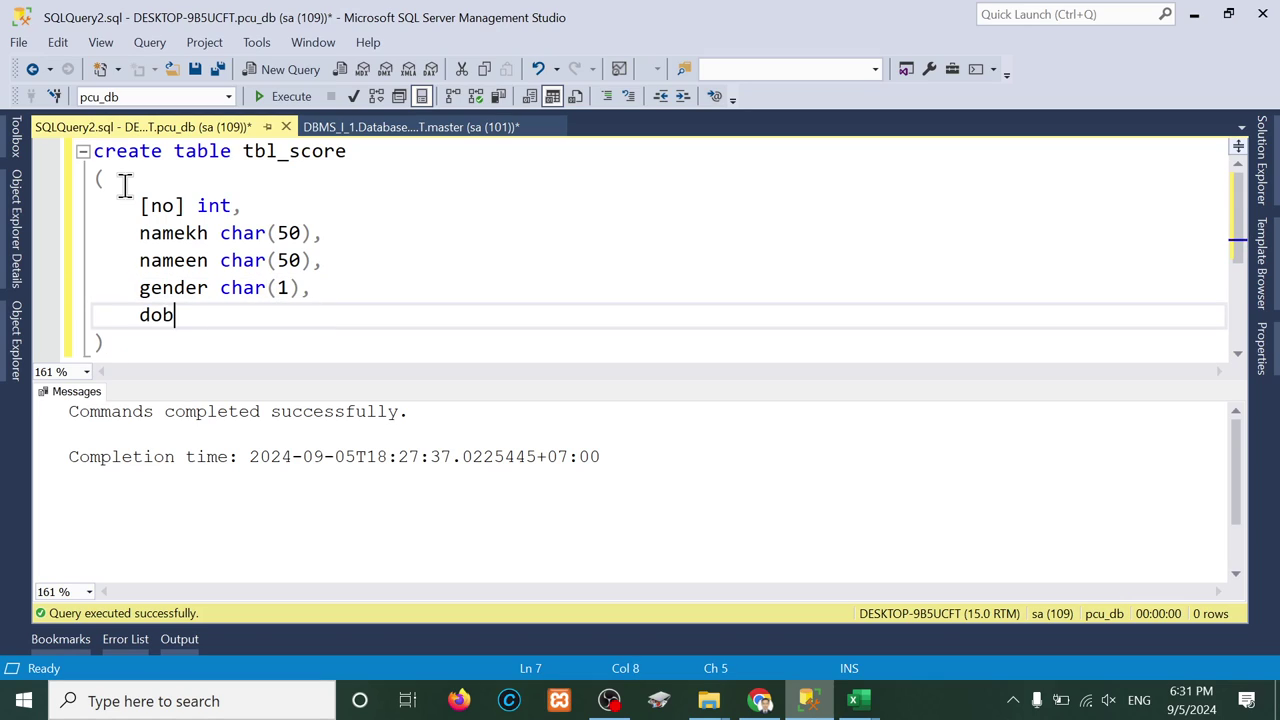
{"action": "type", "text": " char"}
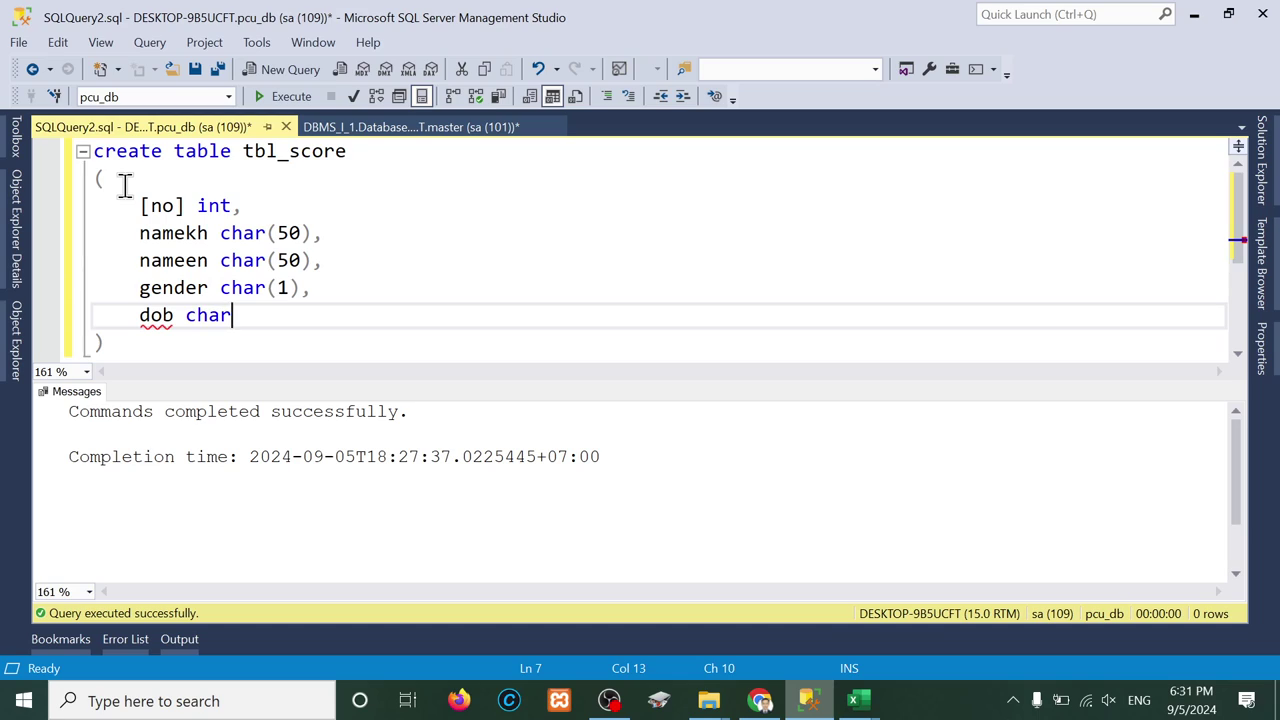
{"action": "type", "text": "(20),"}
{"action": "key", "text": "Return"}
{"action": "scroll", "coordinate": [123, 187], "scroll_direction": "down", "scroll_amount": 3}
{"action": "scroll", "coordinate": [123, 187], "scroll_direction": "up", "scroll_amount": 3}
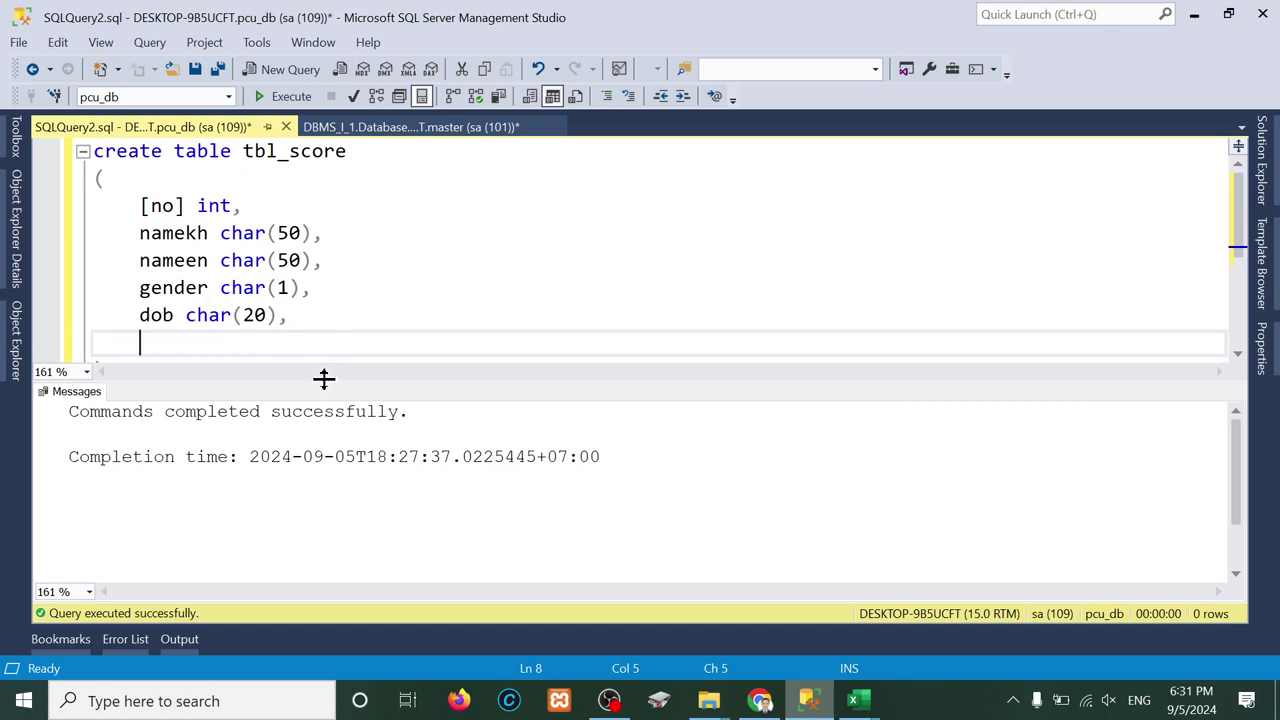
{"action": "left_click_drag", "start_coordinate": [325, 380], "coordinate": [337, 470]}
Step: Check the score headings in research.xlsx and attendance.xlsx in Excel, then minimize attendance.xlsx
{"action": "mouse_move", "coordinate": [866, 710]}
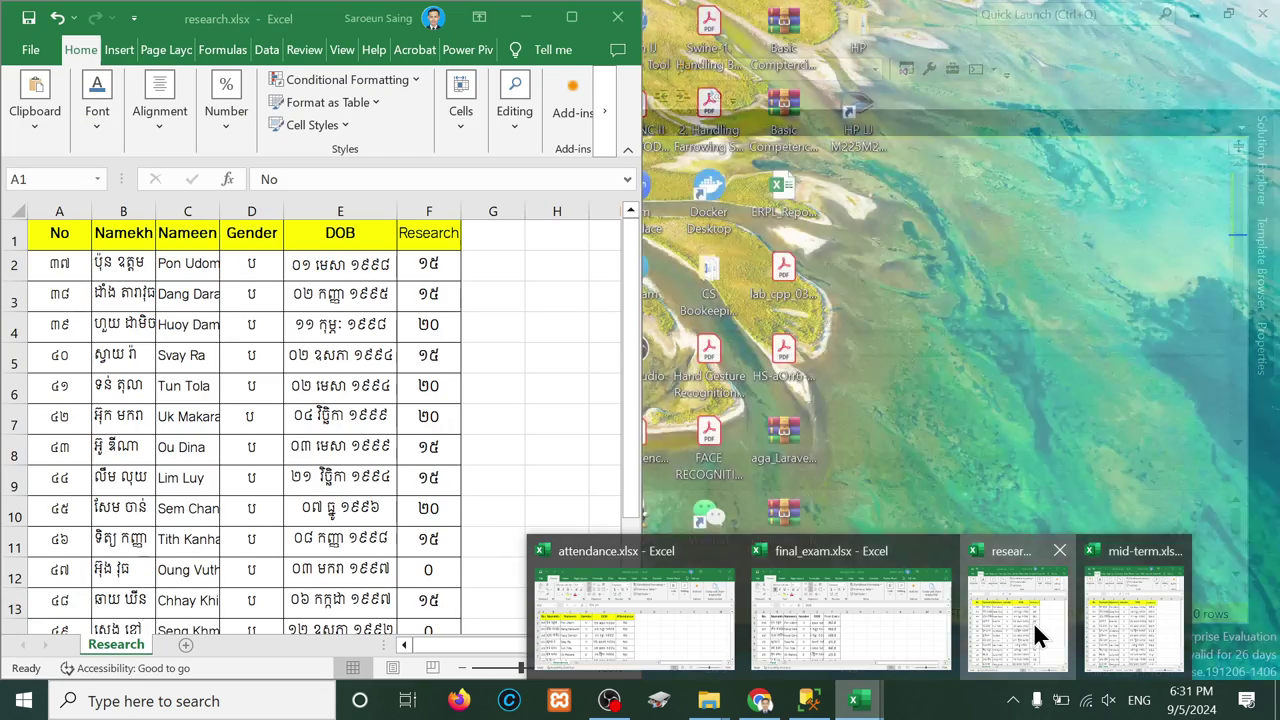
{"action": "left_click", "coordinate": [1033, 622]}
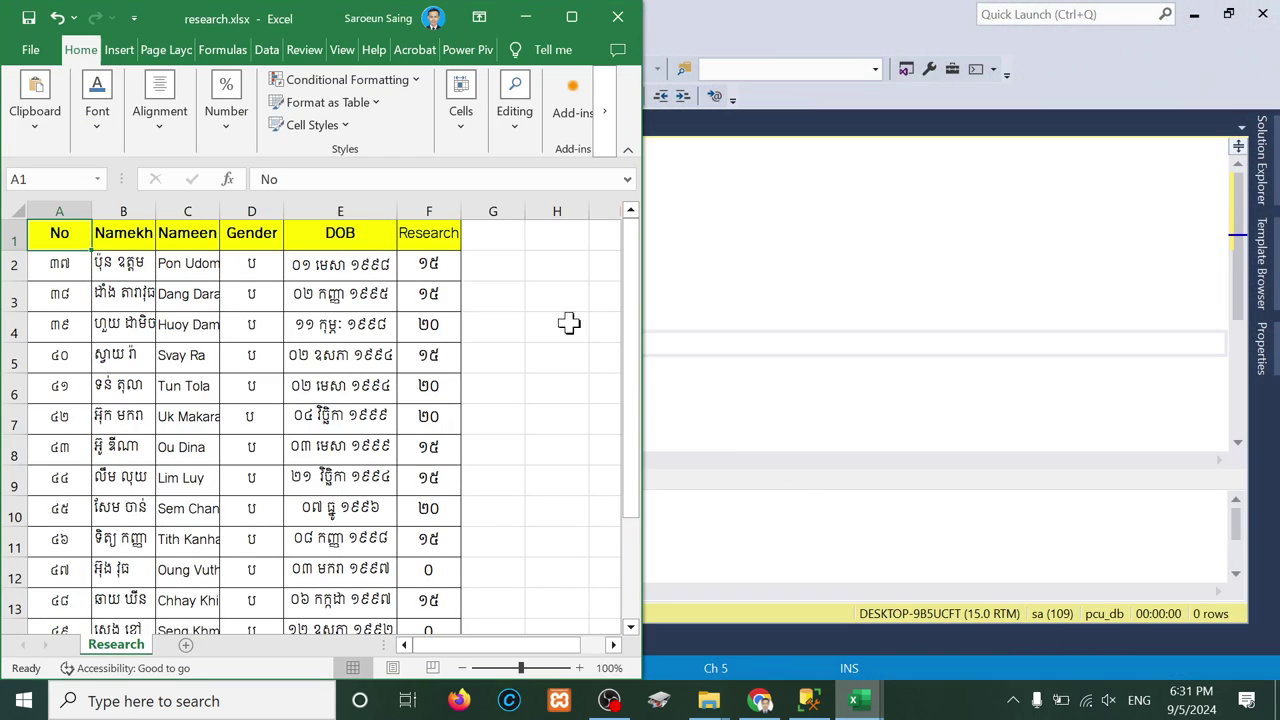
{"action": "left_click", "coordinate": [432, 236]}
{"action": "mouse_move", "coordinate": [855, 700]}
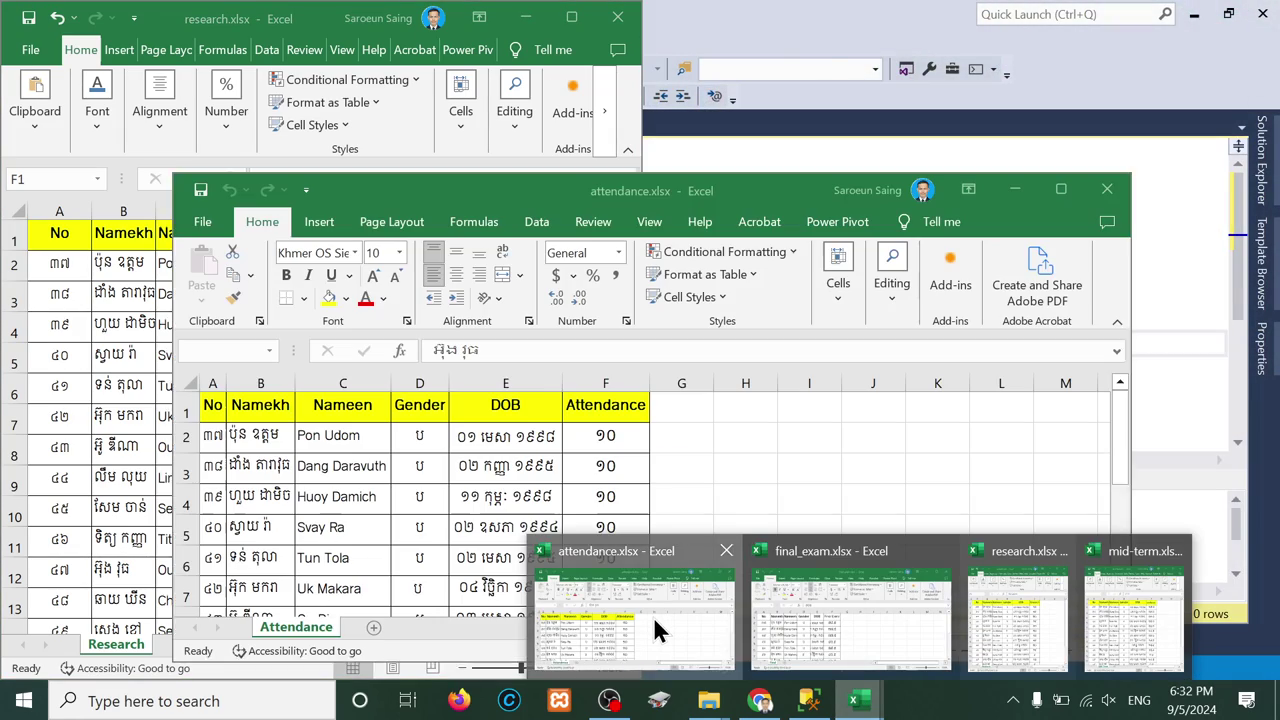
{"action": "left_click", "coordinate": [653, 616]}
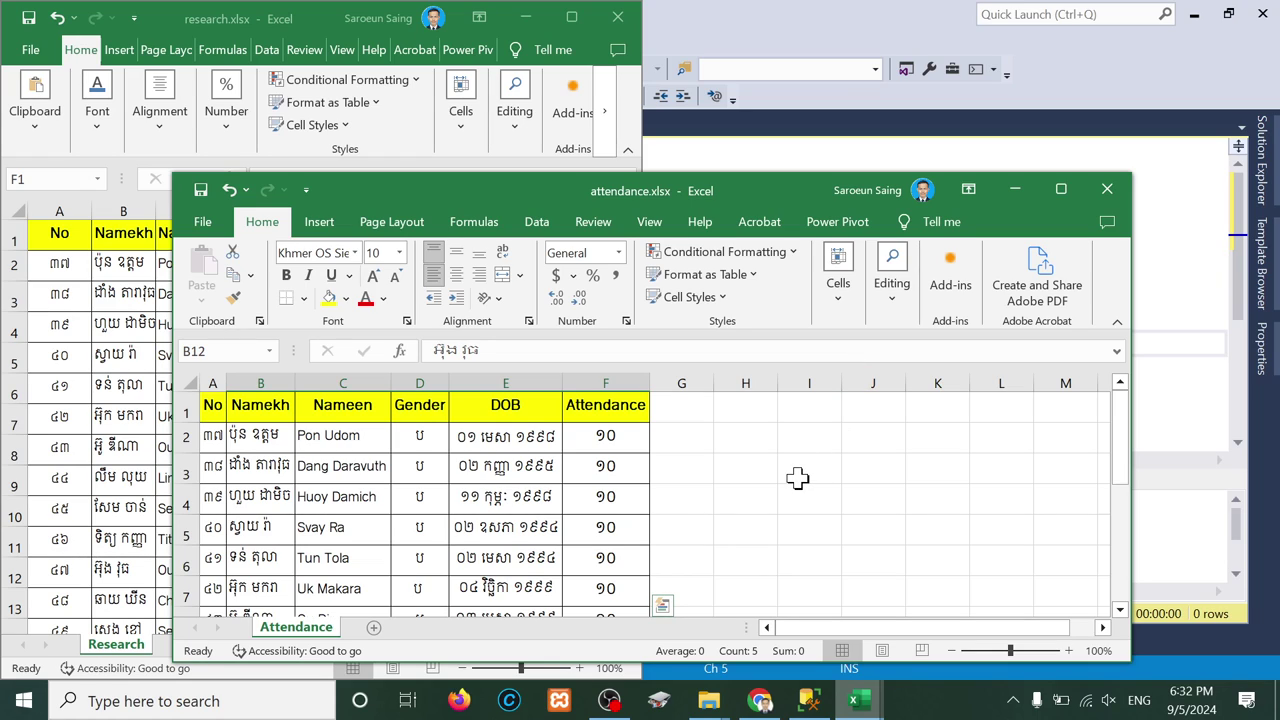
{"action": "left_click", "coordinate": [1015, 189]}
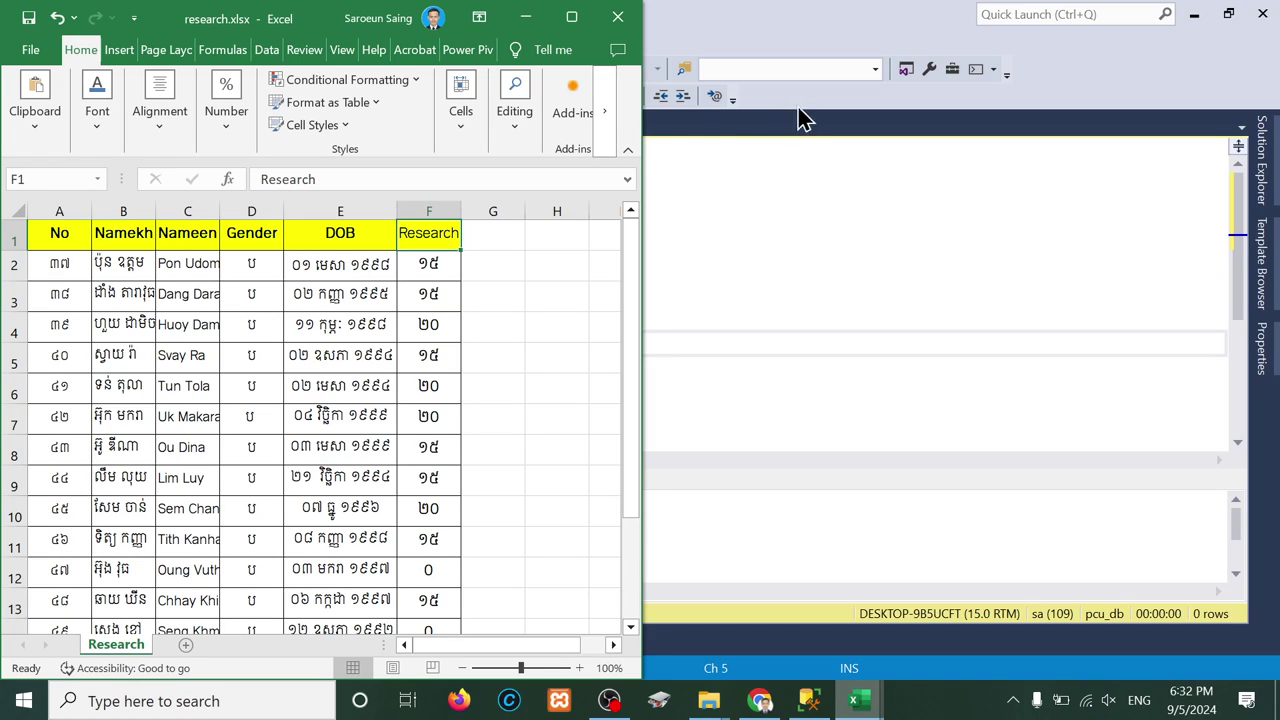
Step: Return to the query in SQL Server Management Studio and add the column subject char(20), below dob
{"action": "left_click", "coordinate": [753, 291]}
{"action": "left_click", "coordinate": [316, 318]}
{"action": "key", "text": "Return"}
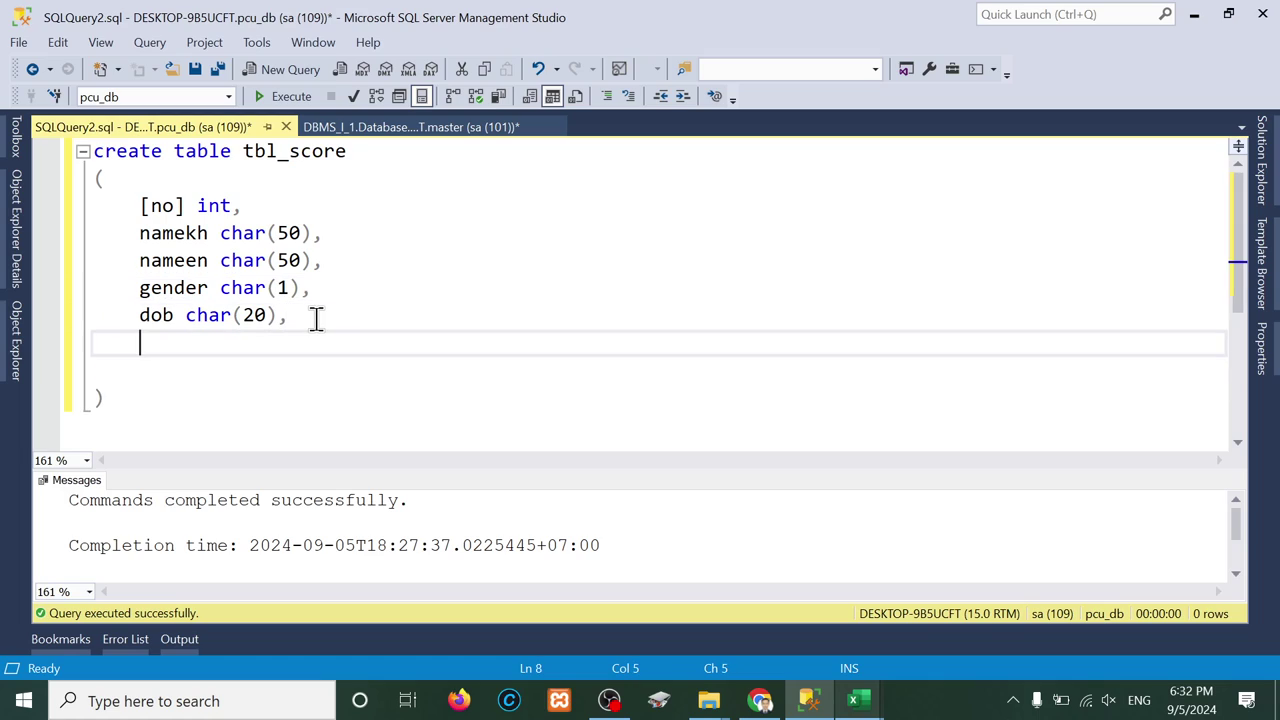
{"action": "type", "text": "subject"}
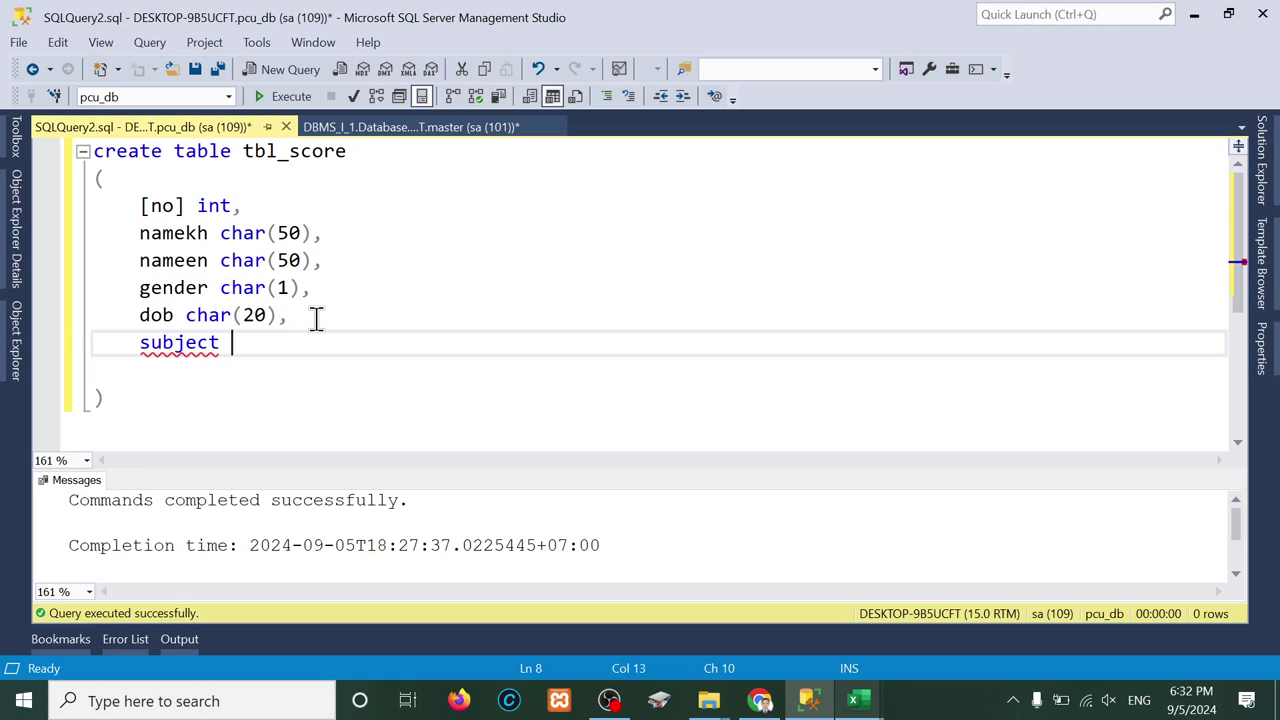
{"action": "type", "text": "char(20),"}
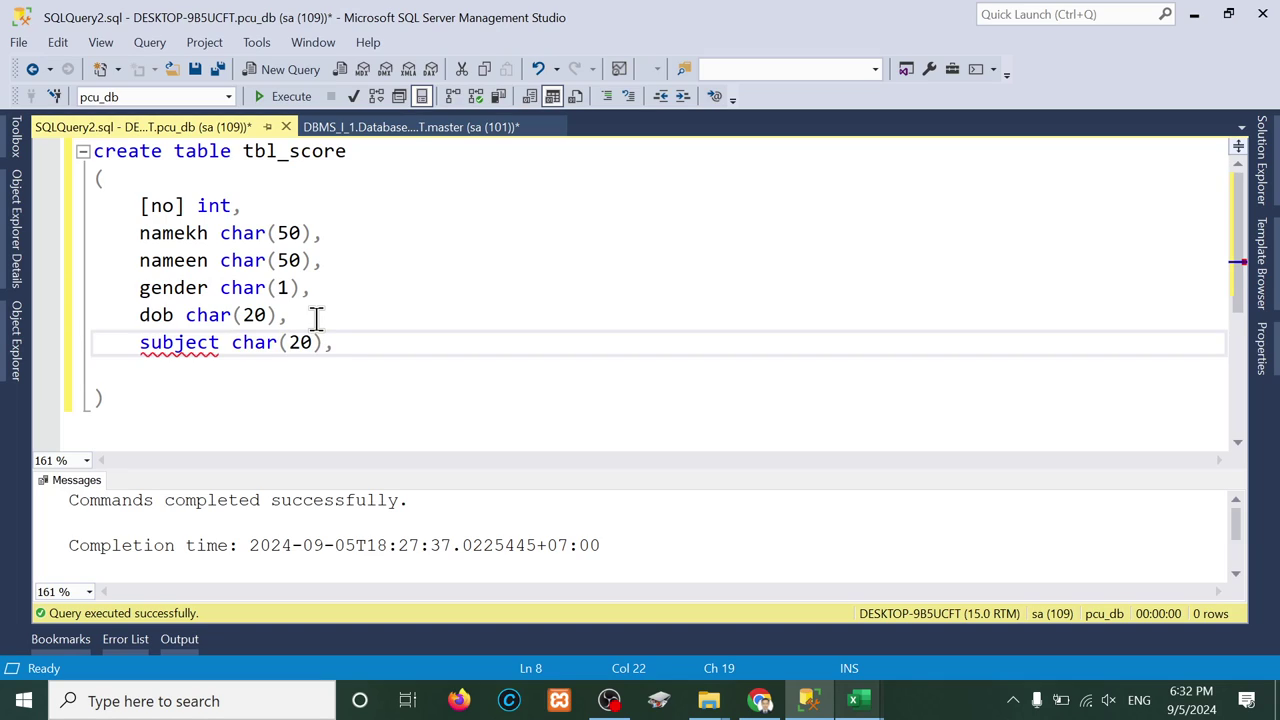
{"action": "key", "text": "Return"}
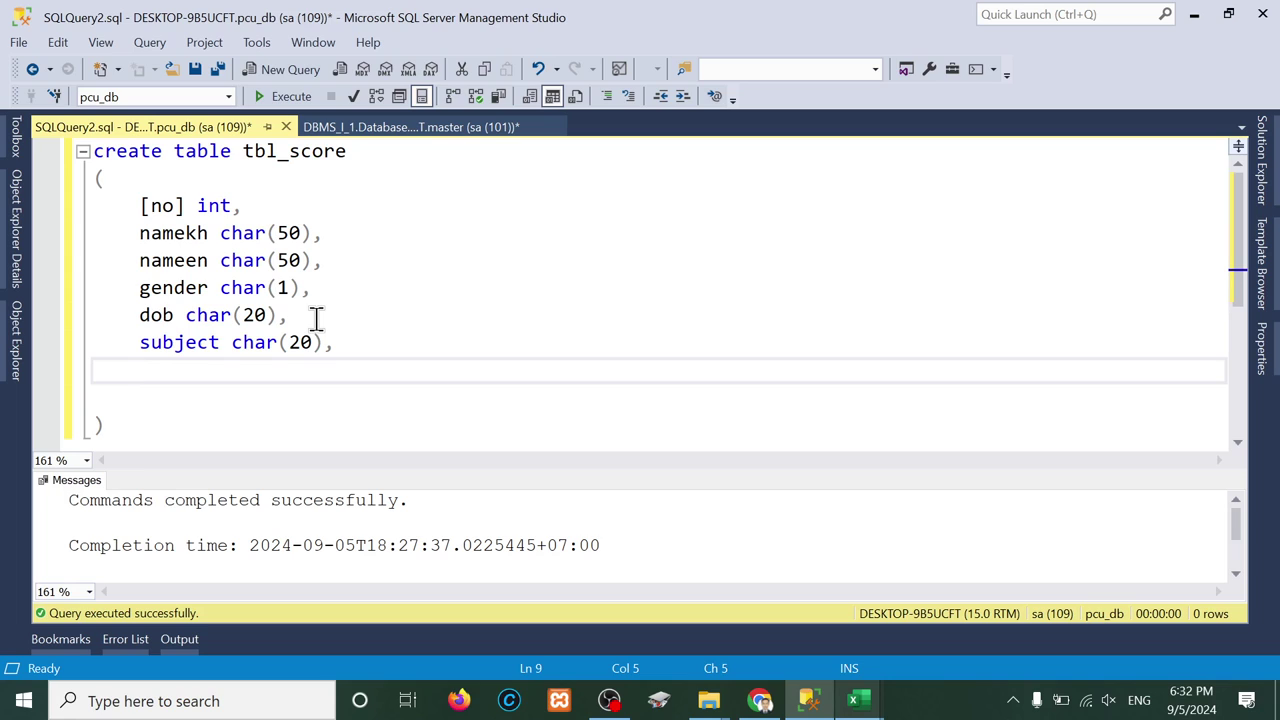
Step: Bring up mid-term.xlsx in Excel beside the query and go through the Midterm scores down to F6
{"action": "mouse_move", "coordinate": [857, 700]}
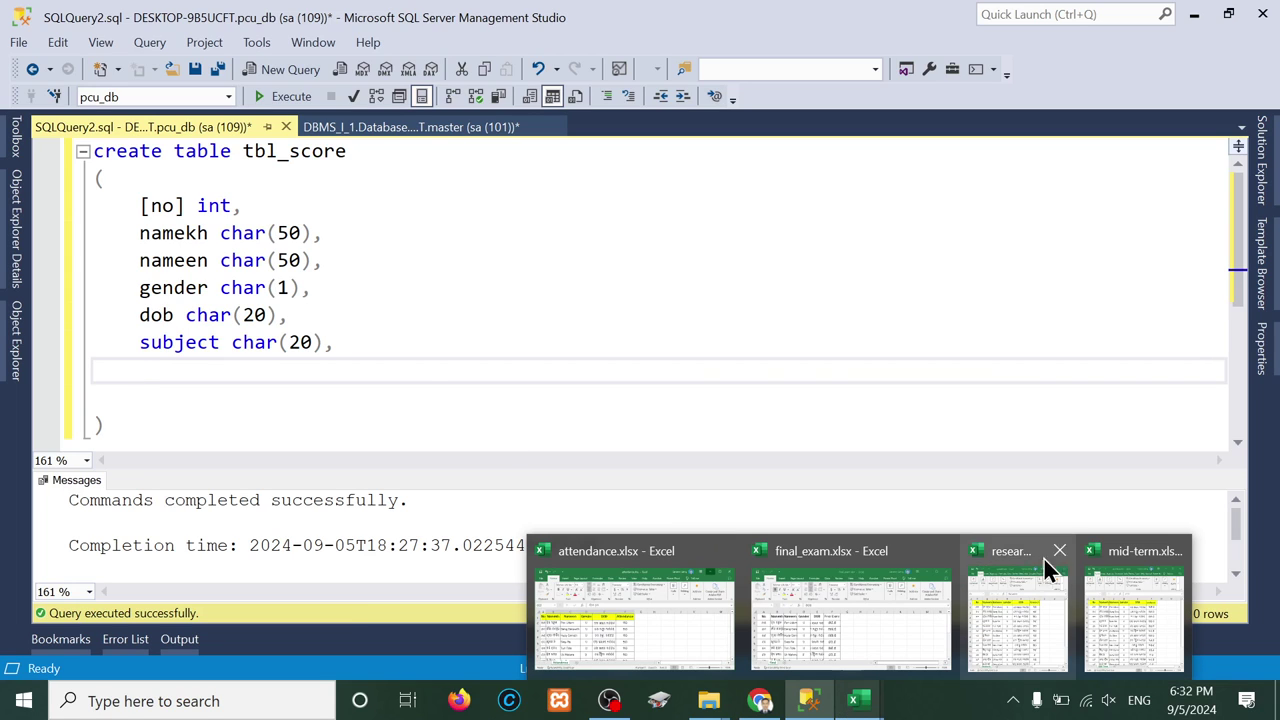
{"action": "left_click", "coordinate": [1145, 627]}
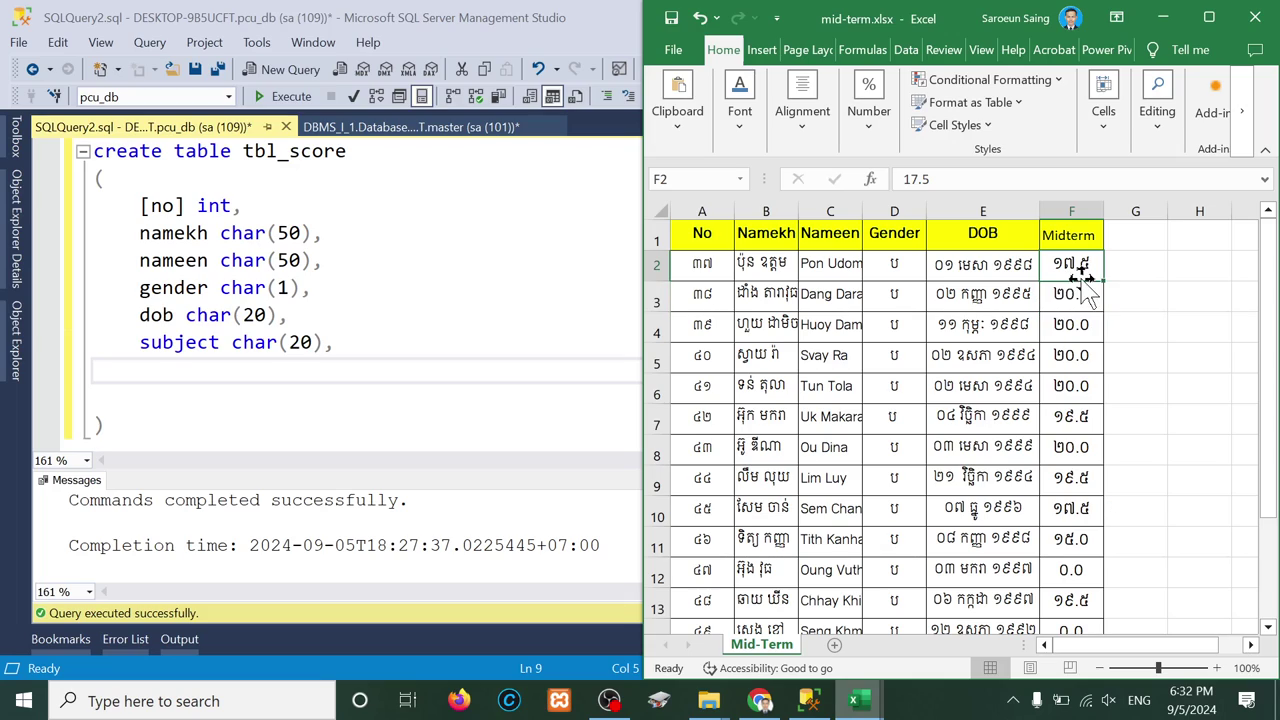
{"action": "left_click", "coordinate": [1073, 292]}
{"action": "left_click", "coordinate": [1073, 320]}
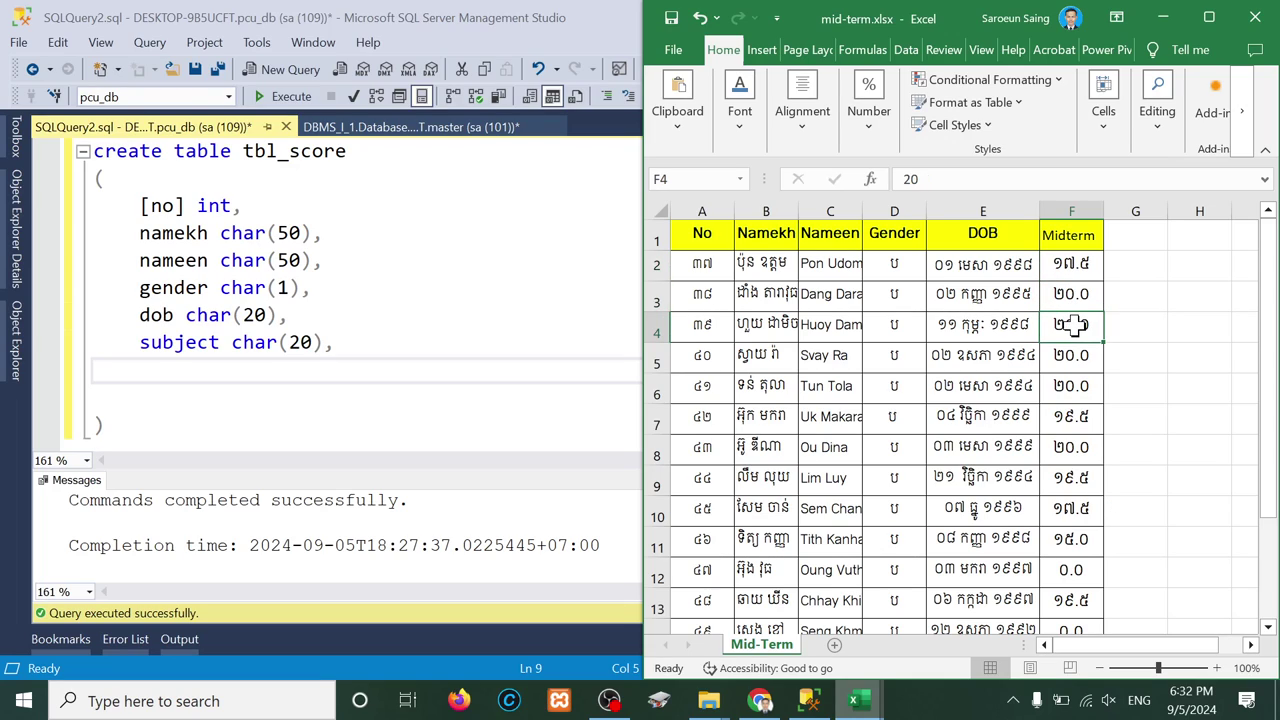
{"action": "left_click", "coordinate": [1073, 350]}
{"action": "left_click", "coordinate": [1073, 383]}
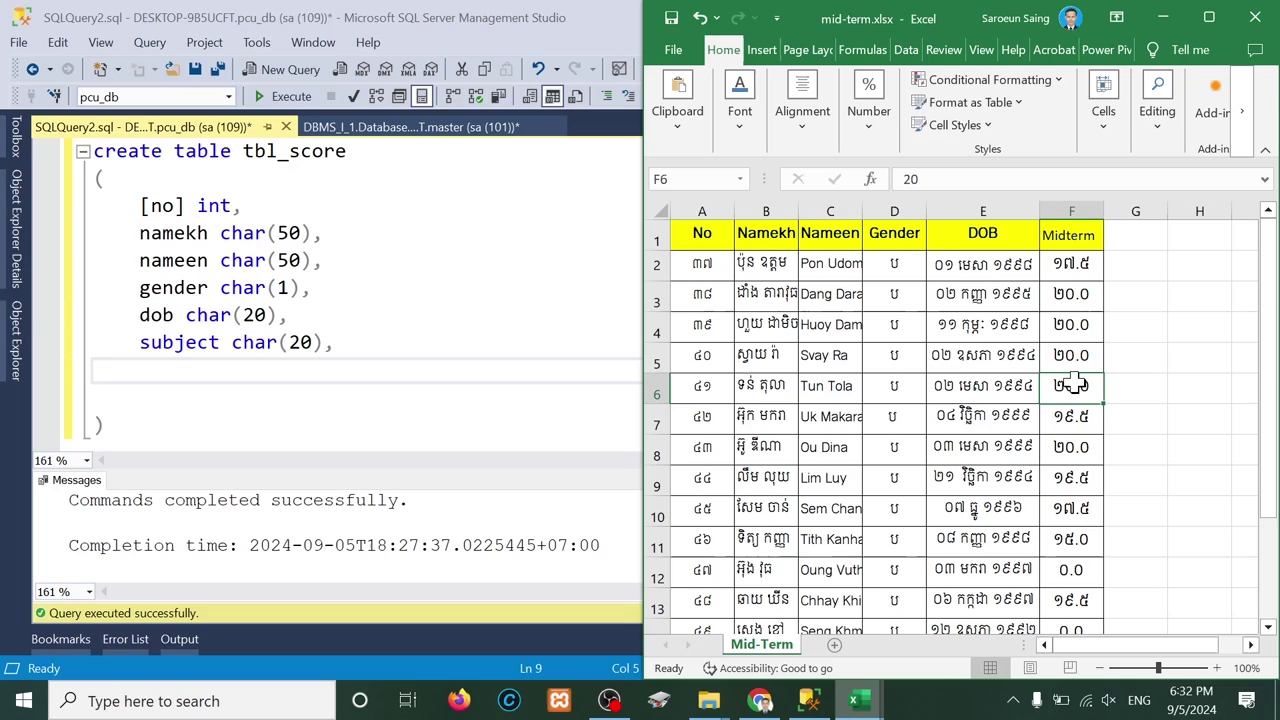
Step: Return to the query in SQL Server Management Studio, add the column mark float below subject, and execute the create table statement
{"action": "left_click", "coordinate": [348, 380]}
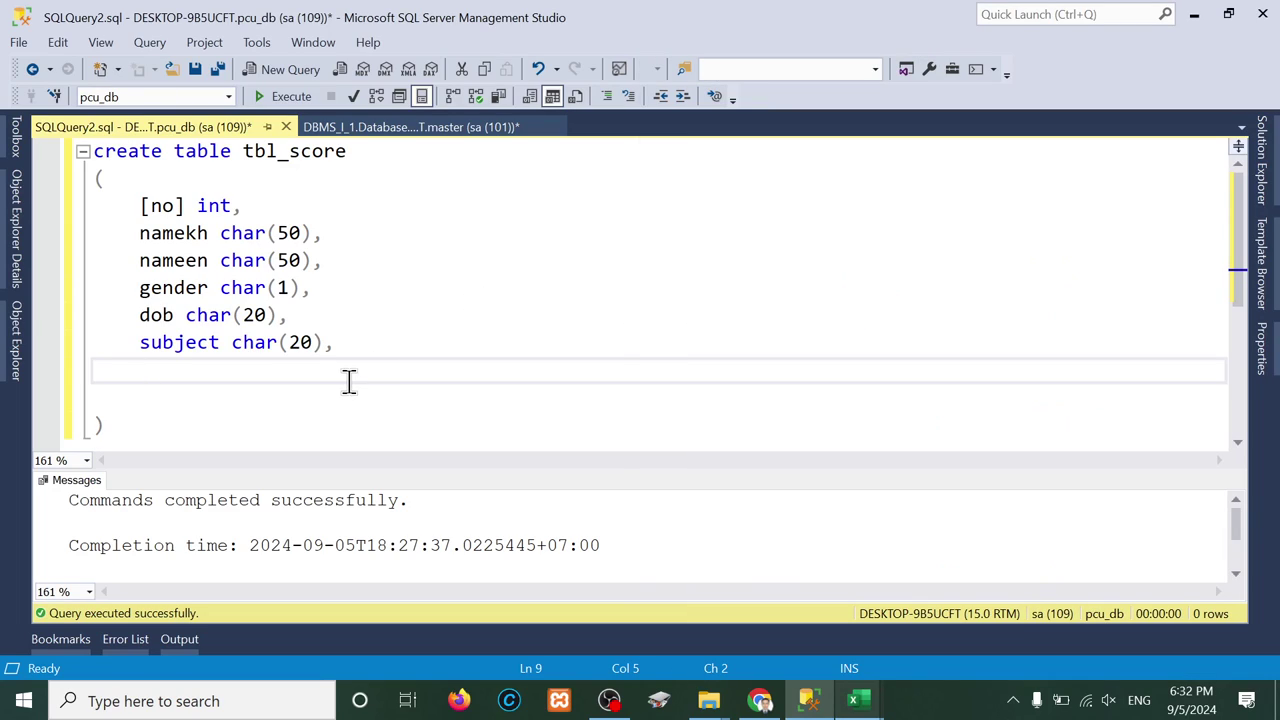
{"action": "type", "text": "mark"}
{"action": "type", "text": "num"}
{"action": "key", "text": "BackSpace"}
{"action": "key", "text": "BackSpace"}
{"action": "key", "text": "BackSpace"}
{"action": "type", "text": "float"}
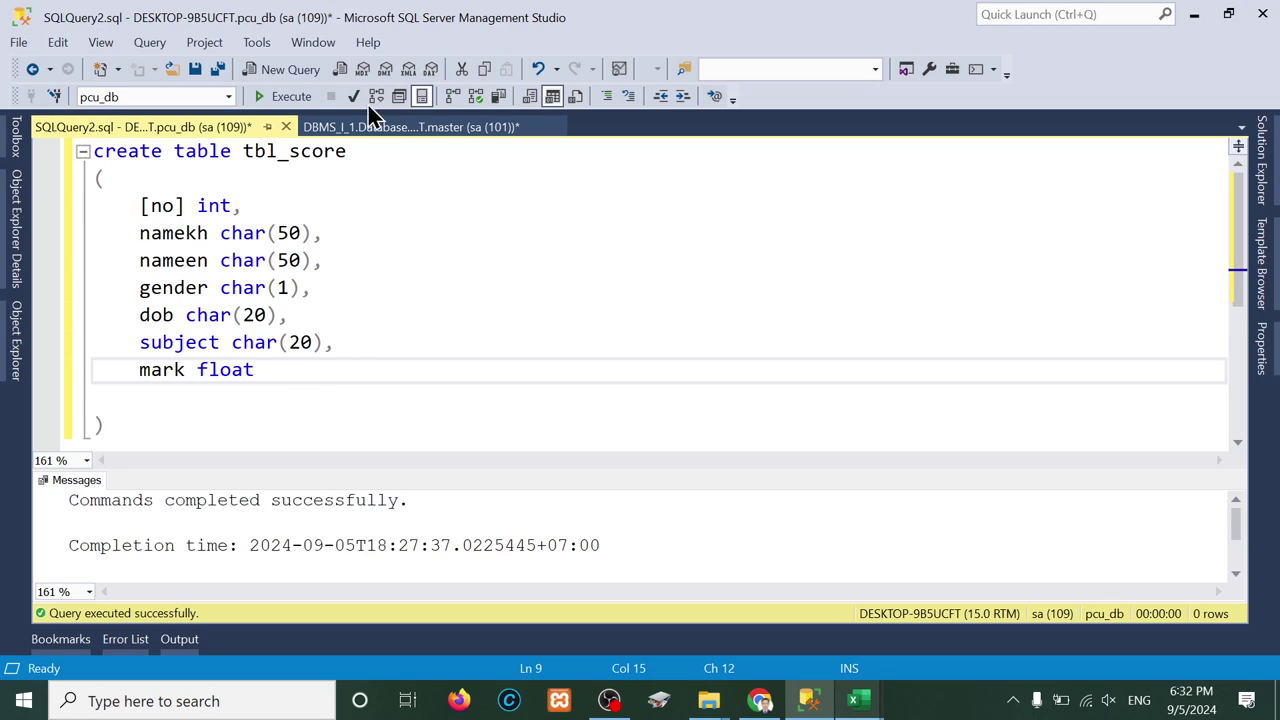
{"action": "left_click", "coordinate": [292, 96]}
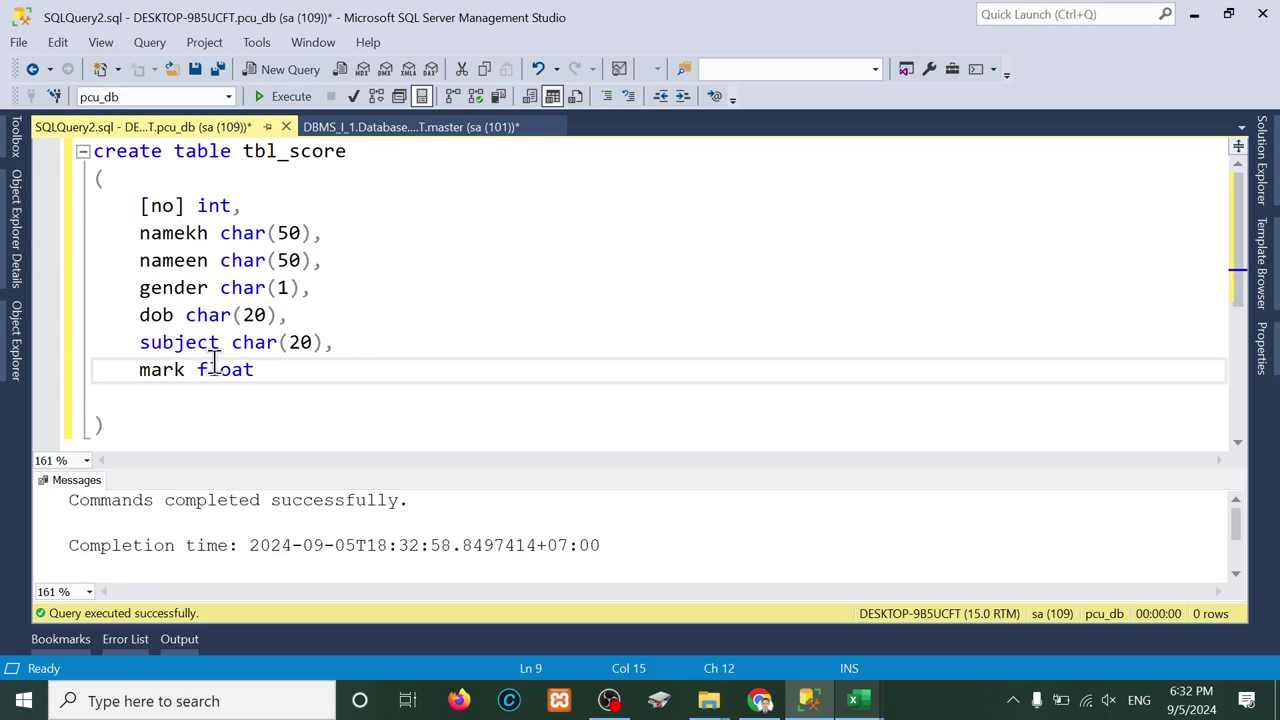
Step: Expand the tables of pcu_db in Object Explorer and open the top 200 rows of dbo.tbl_score for editing
{"action": "left_click", "coordinate": [14, 337]}
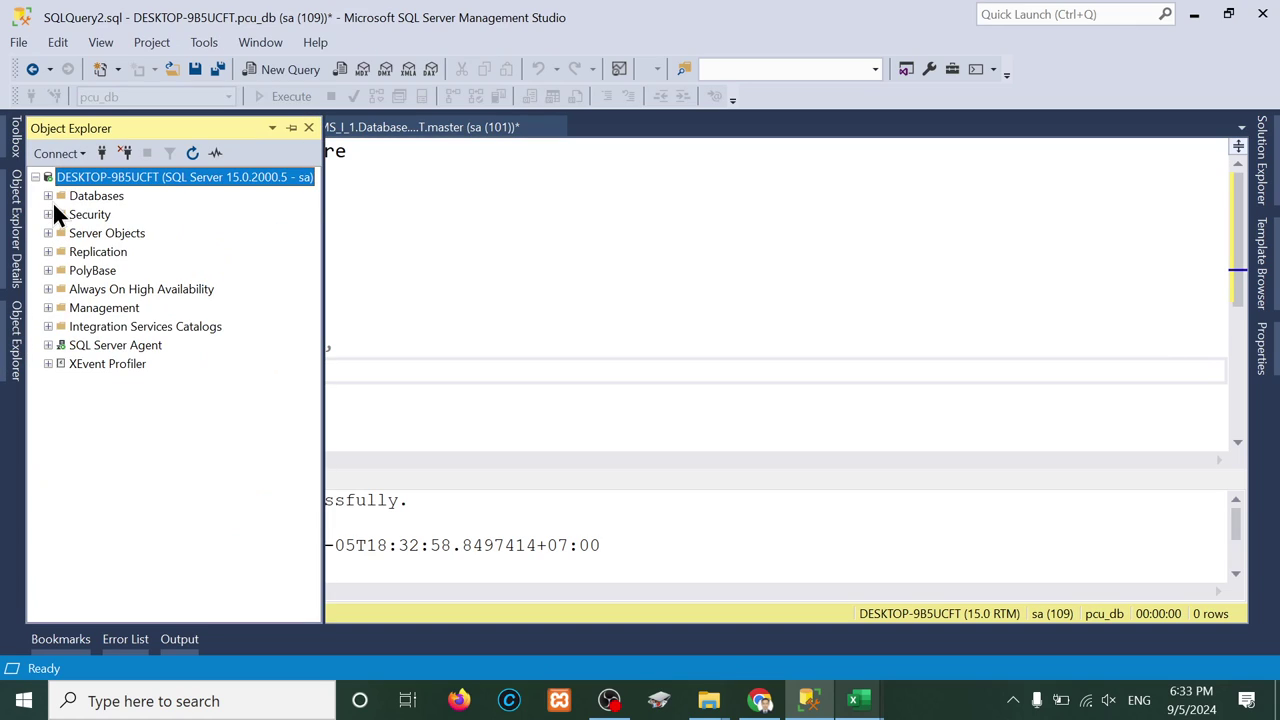
{"action": "left_click", "coordinate": [48, 196]}
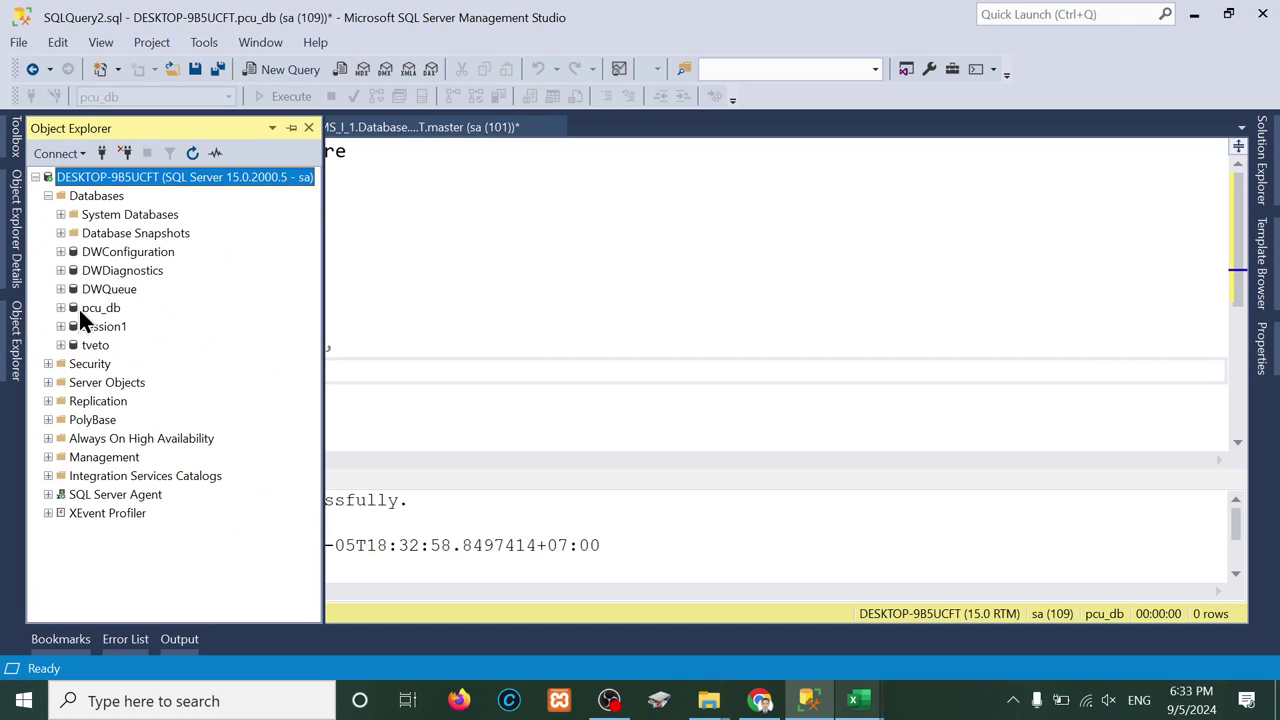
{"action": "left_click", "coordinate": [82, 312]}
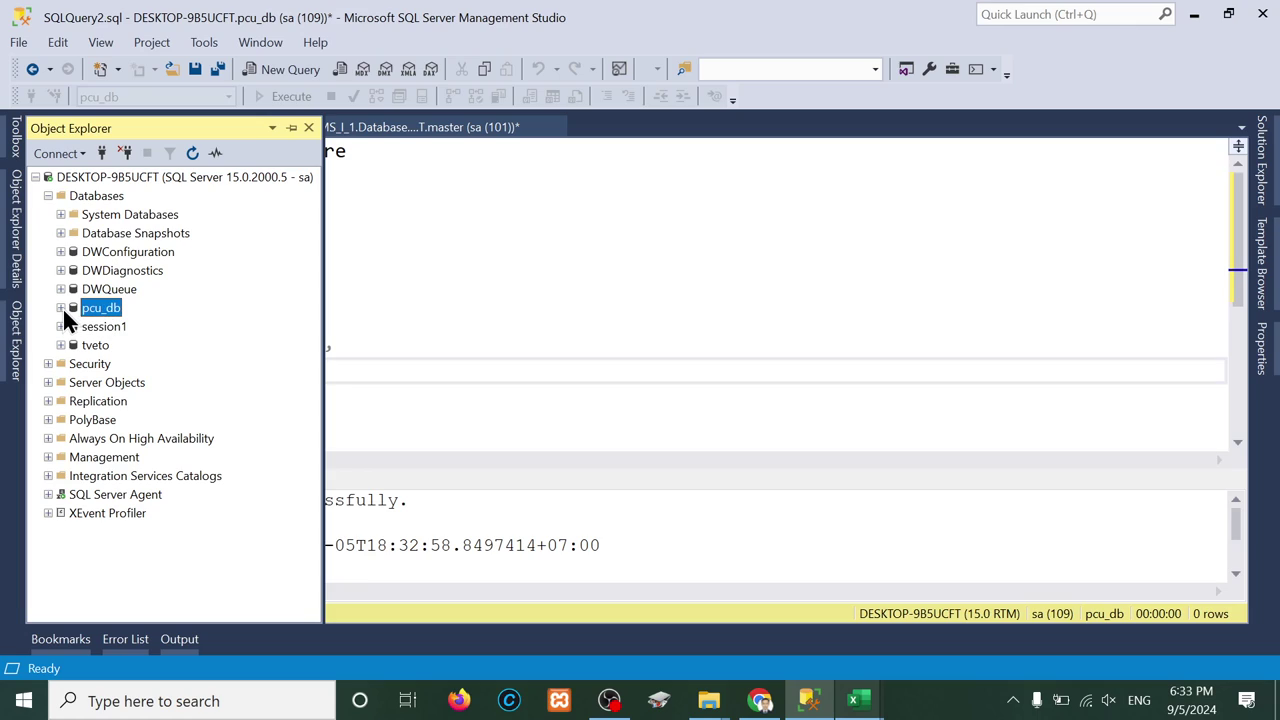
{"action": "left_click", "coordinate": [61, 307]}
{"action": "left_click", "coordinate": [101, 346]}
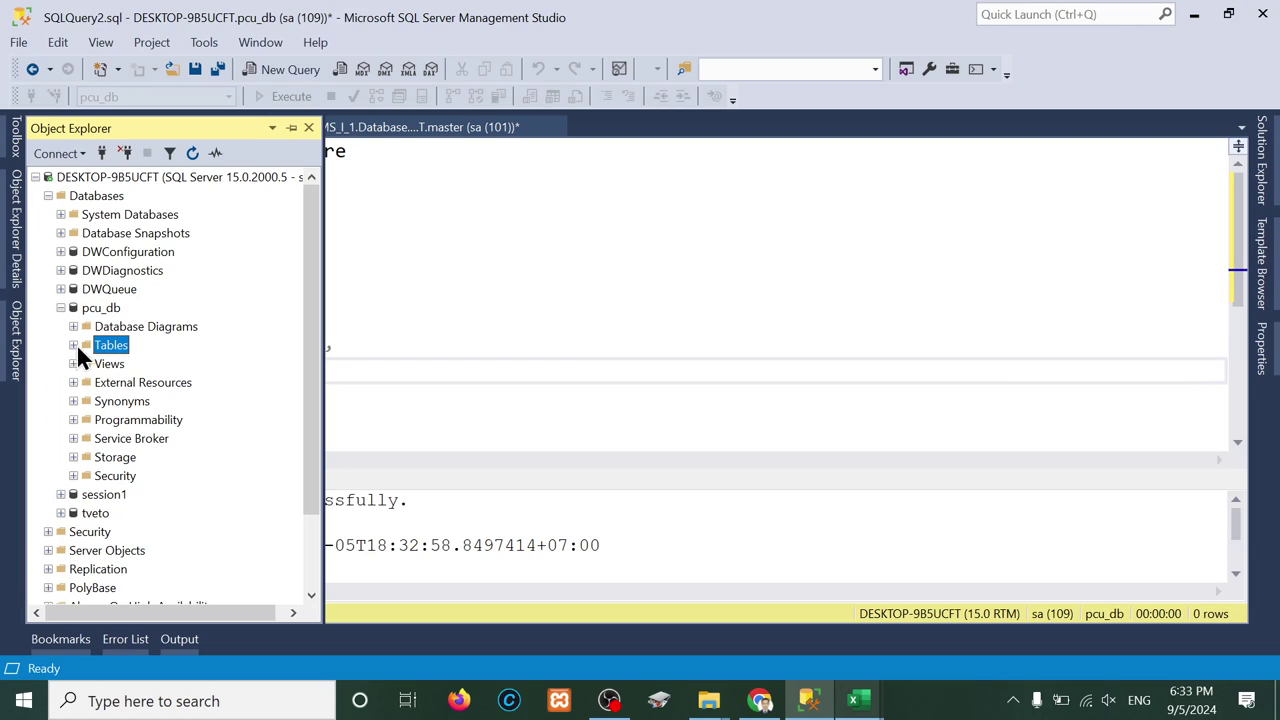
{"action": "left_click", "coordinate": [79, 344]}
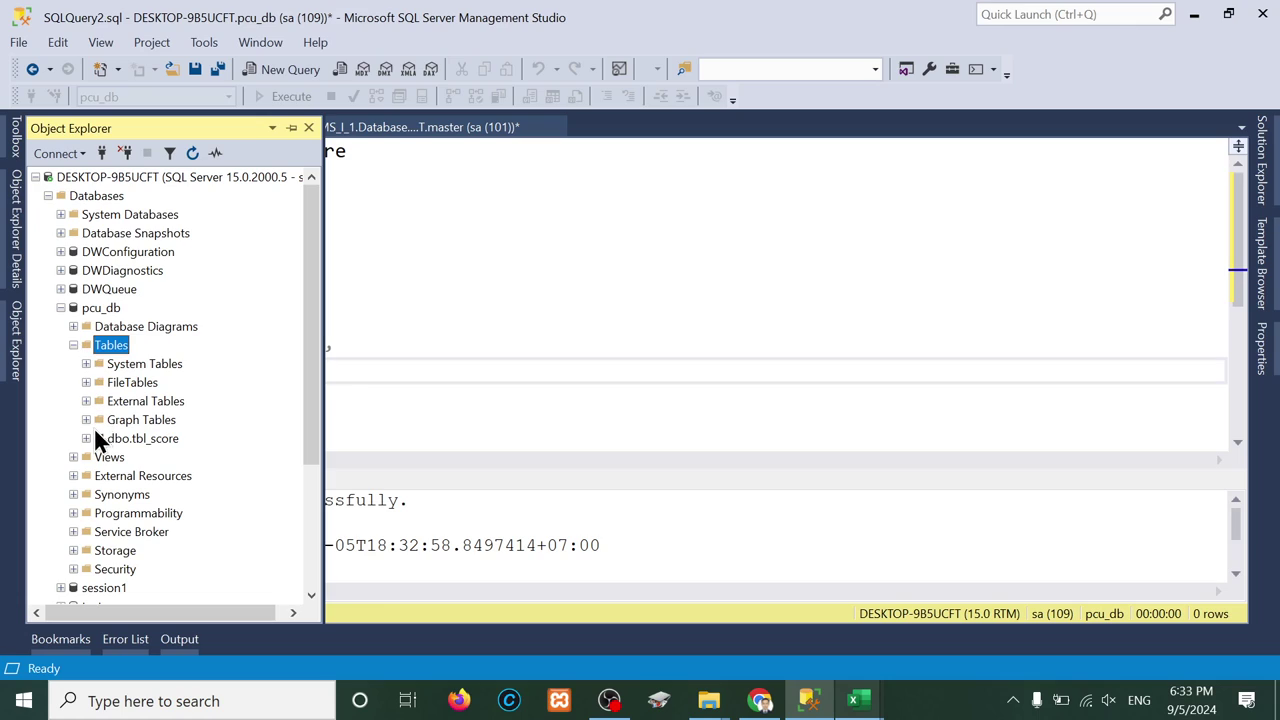
{"action": "left_click", "coordinate": [137, 445]}
{"action": "right_click", "coordinate": [137, 444]}
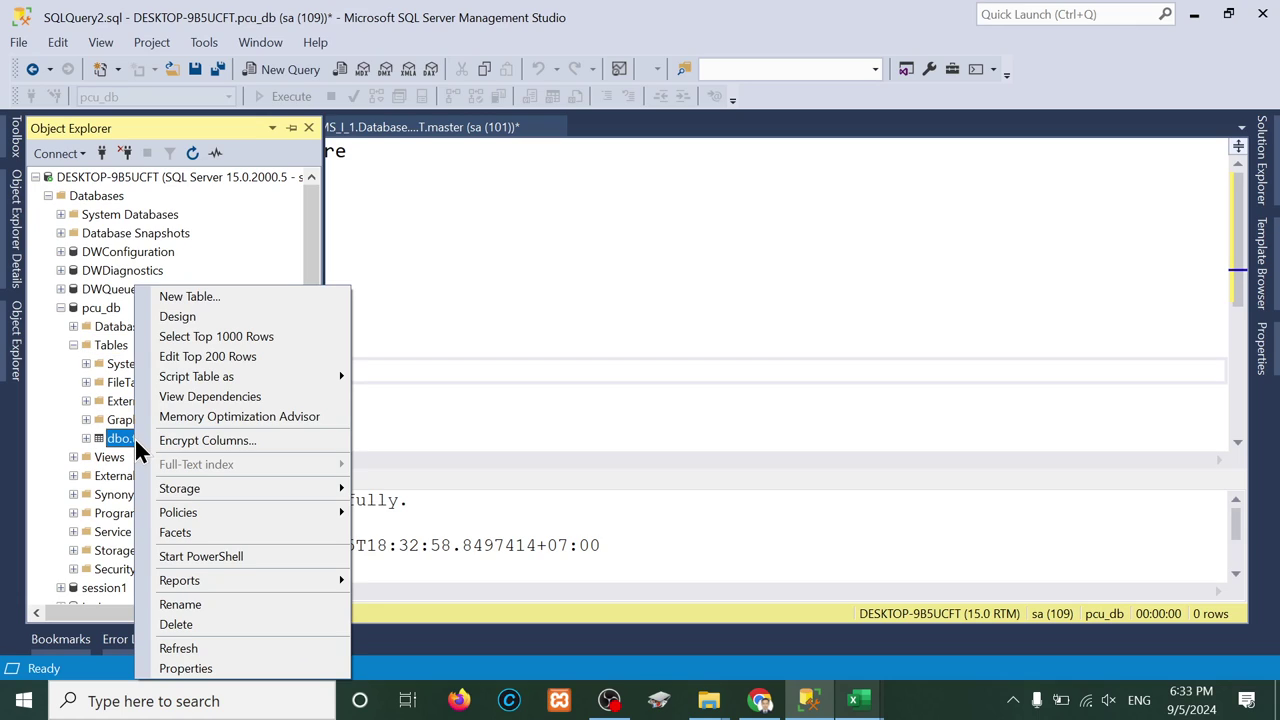
{"action": "left_click", "coordinate": [203, 357]}
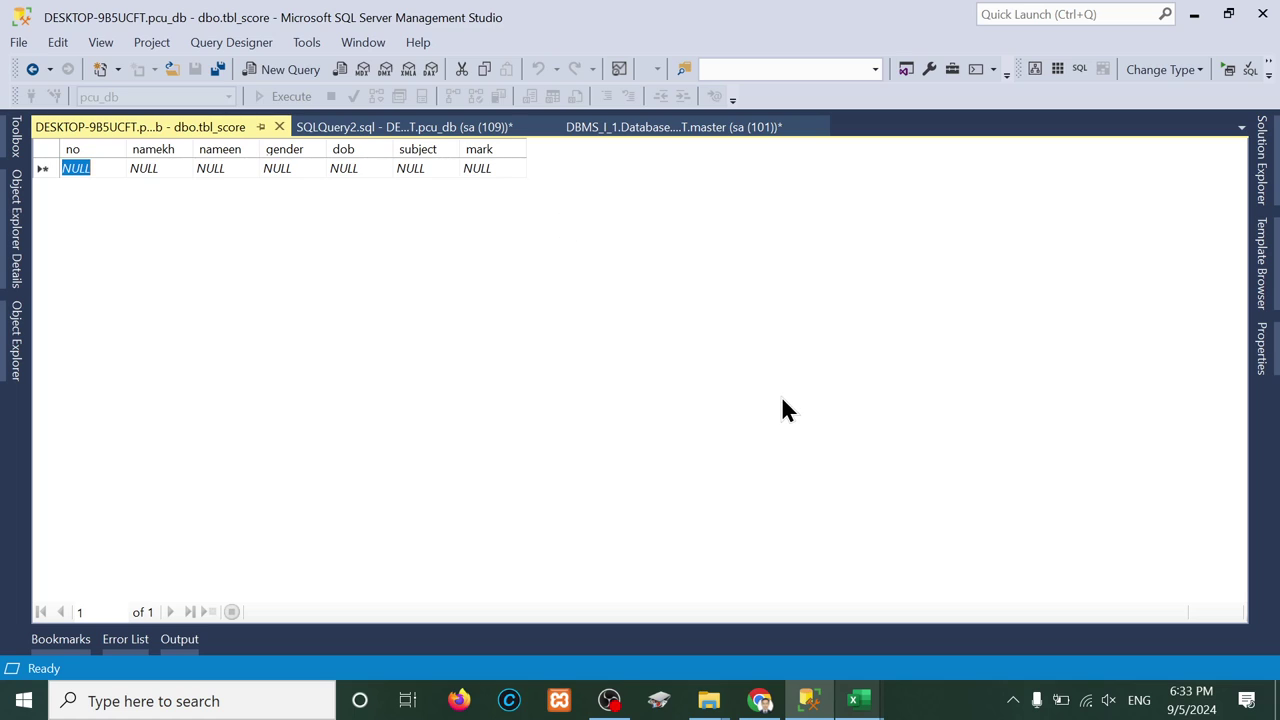
Step: Copy the No to DOB data in A2:E14 of mid-term.xlsx and paste it as rows into the tbl_score grid
{"action": "left_click", "coordinate": [855, 698]}
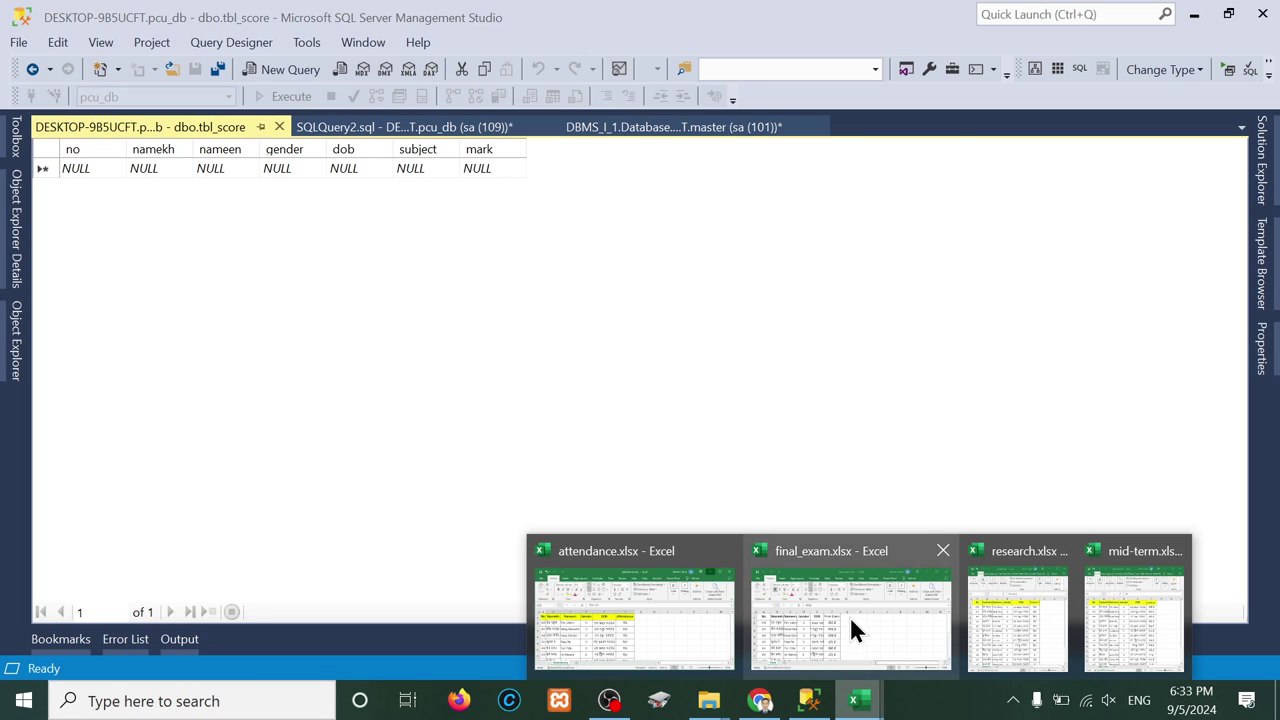
{"action": "left_click", "coordinate": [1118, 614]}
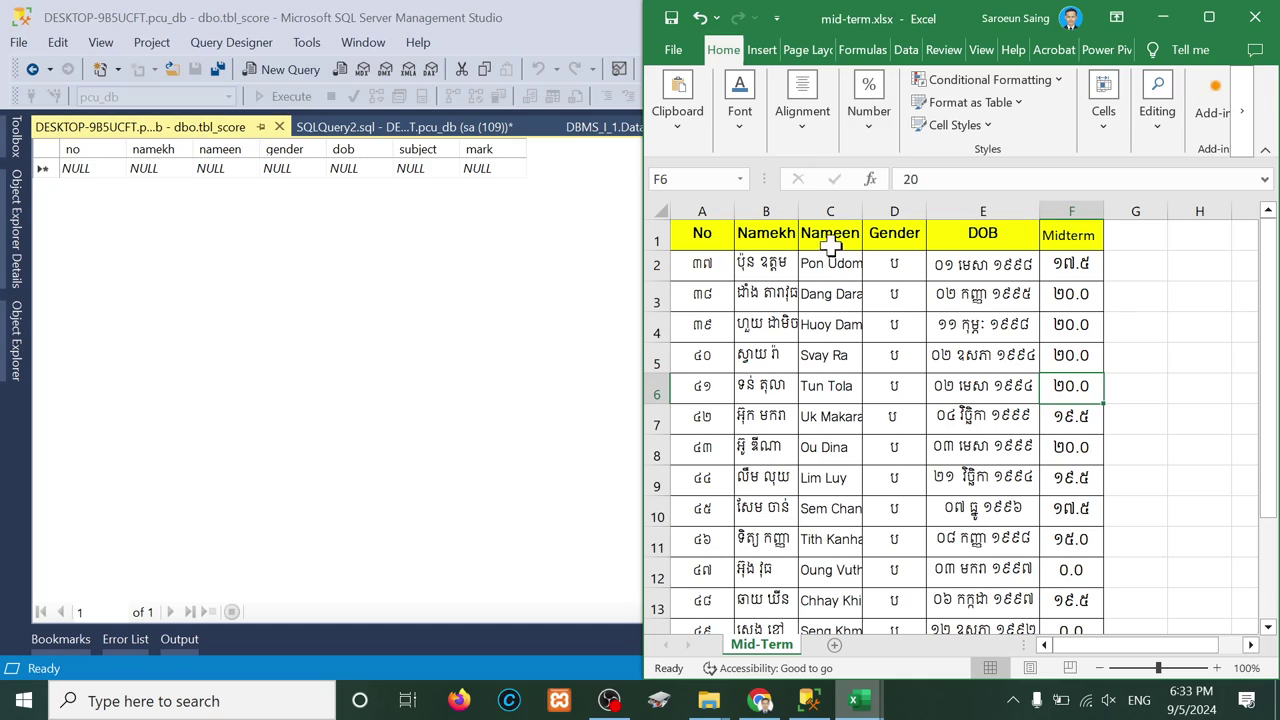
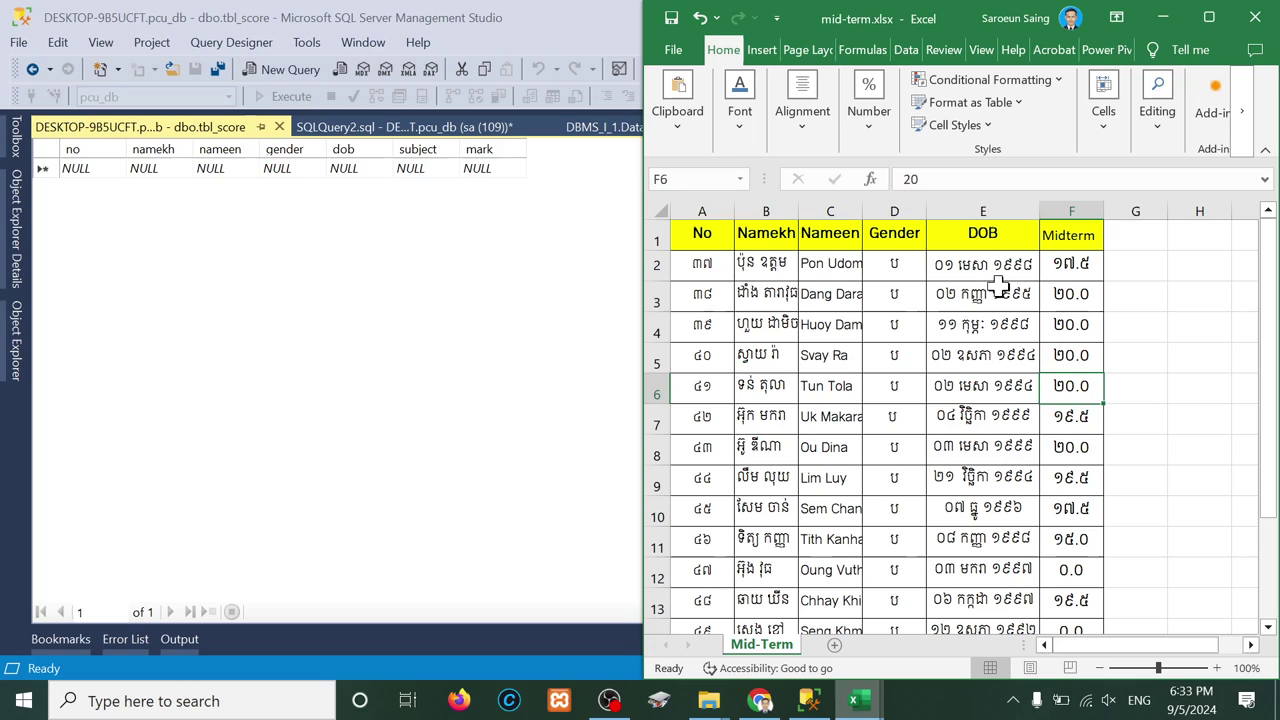
{"action": "left_click_drag", "start_coordinate": [705, 265], "coordinate": [995, 568]}
{"action": "key", "text": "ctrl+c"}
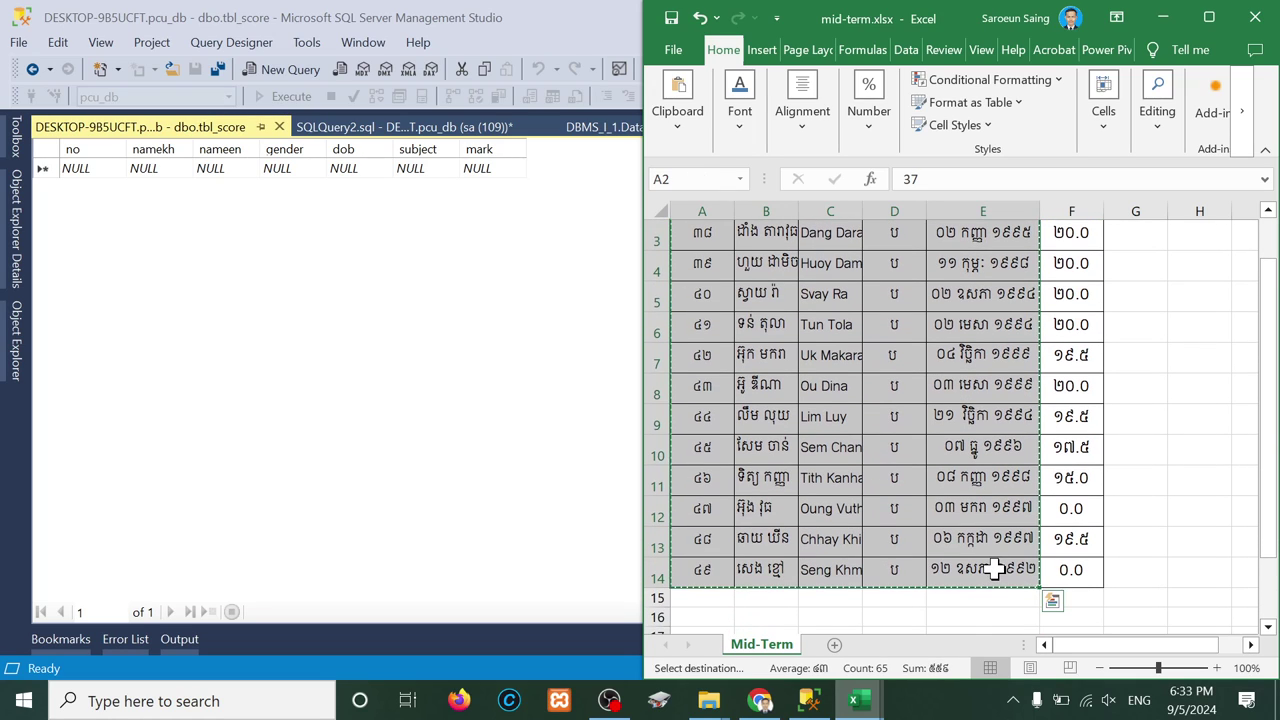
{"action": "left_click", "coordinate": [49, 148]}
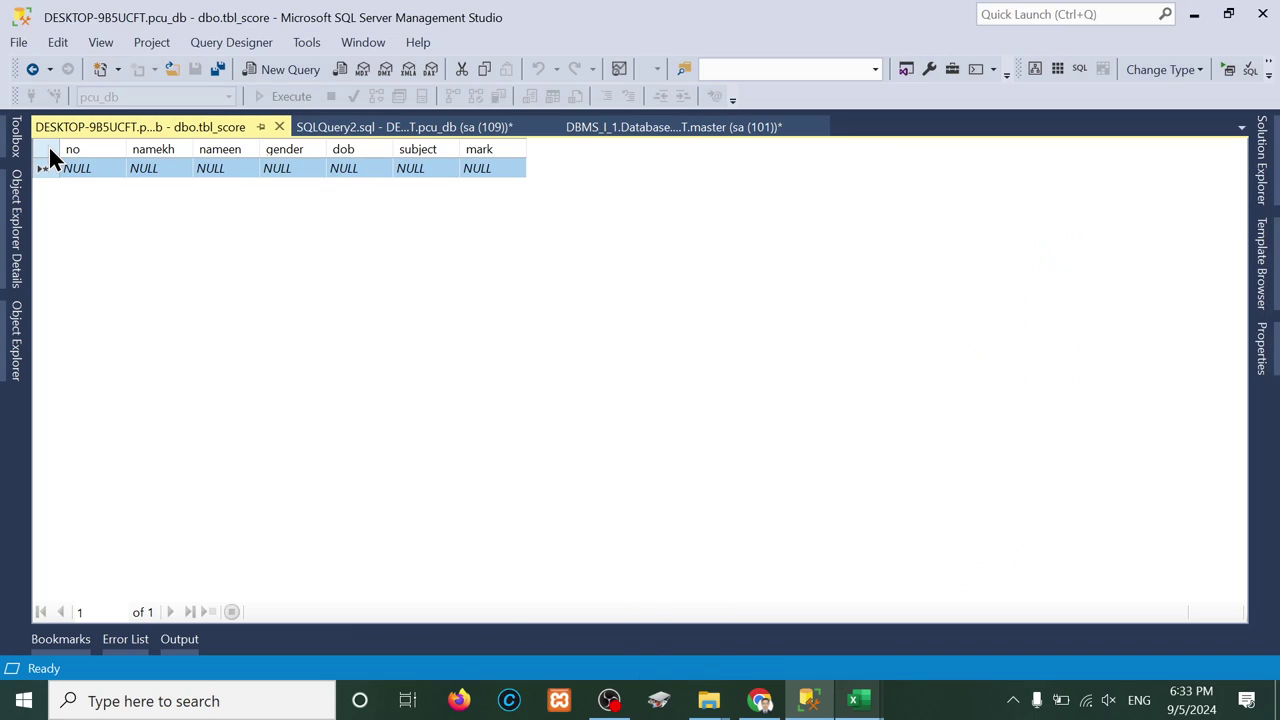
{"action": "right_click", "coordinate": [50, 150]}
{"action": "left_click", "coordinate": [100, 230]}
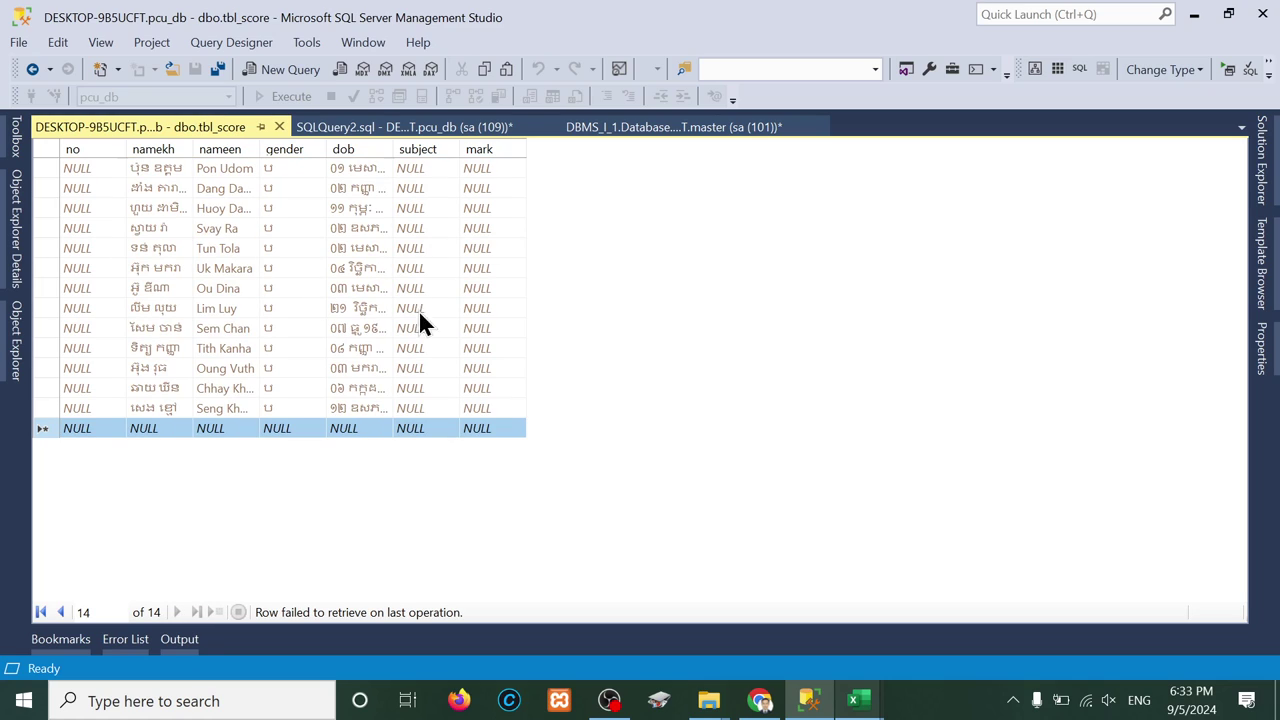
Step: Bring up mid-term.xlsx and arrange SQL Server Management Studio beside it to compare the pasted tbl_score rows with the sheet
{"action": "left_click", "coordinate": [76, 168]}
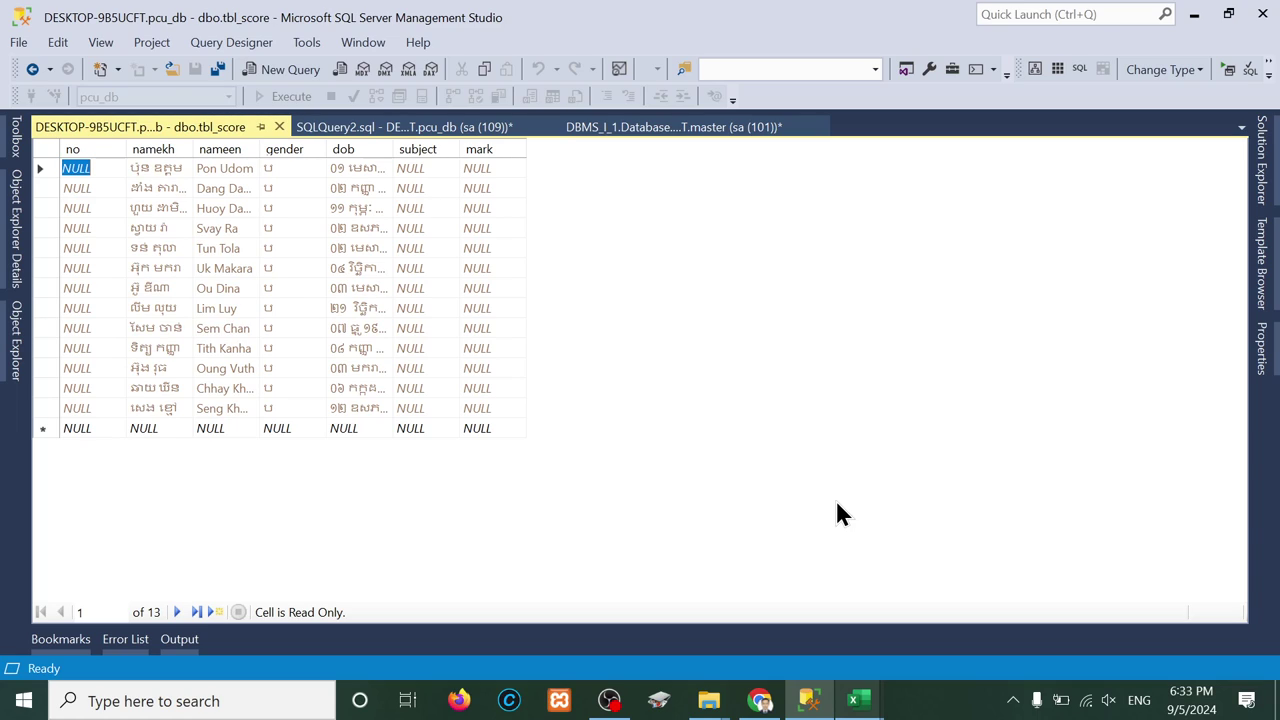
{"action": "left_click", "coordinate": [858, 700]}
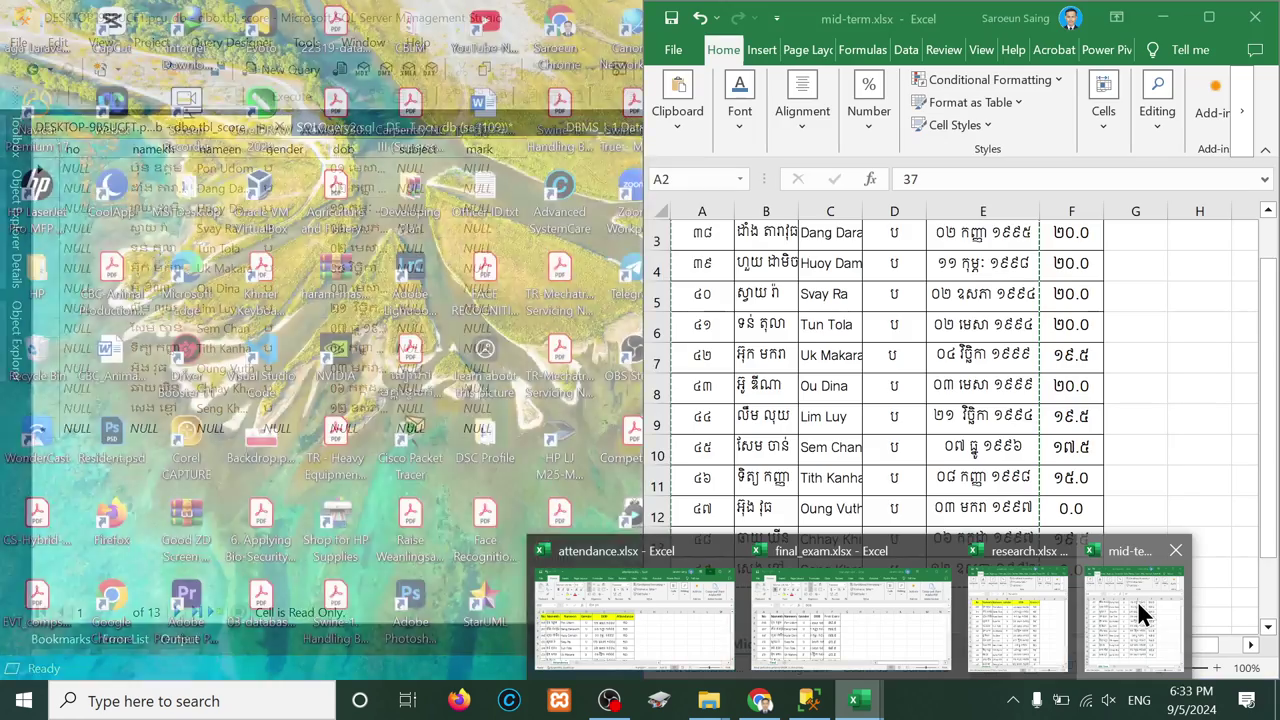
{"action": "left_click", "coordinate": [1125, 600]}
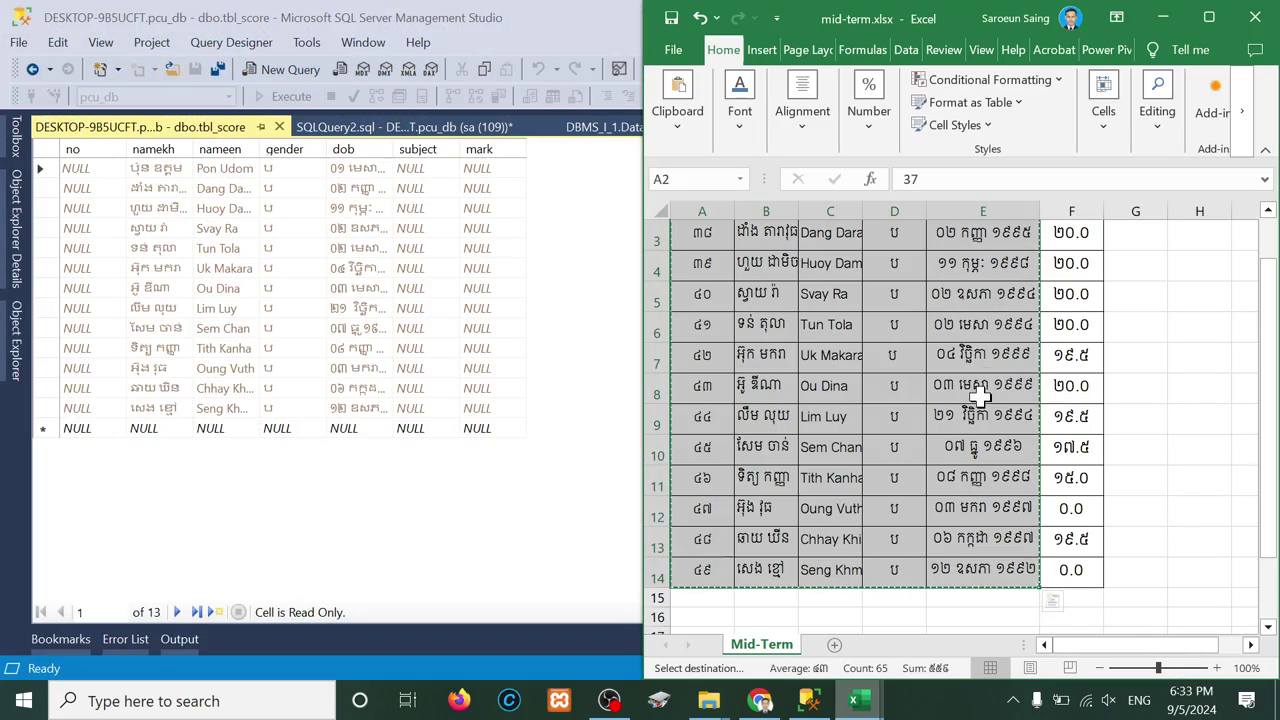
{"action": "left_click", "coordinate": [766, 294]}
{"action": "scroll", "coordinate": [766, 294], "scroll_direction": "up", "scroll_amount": 1}
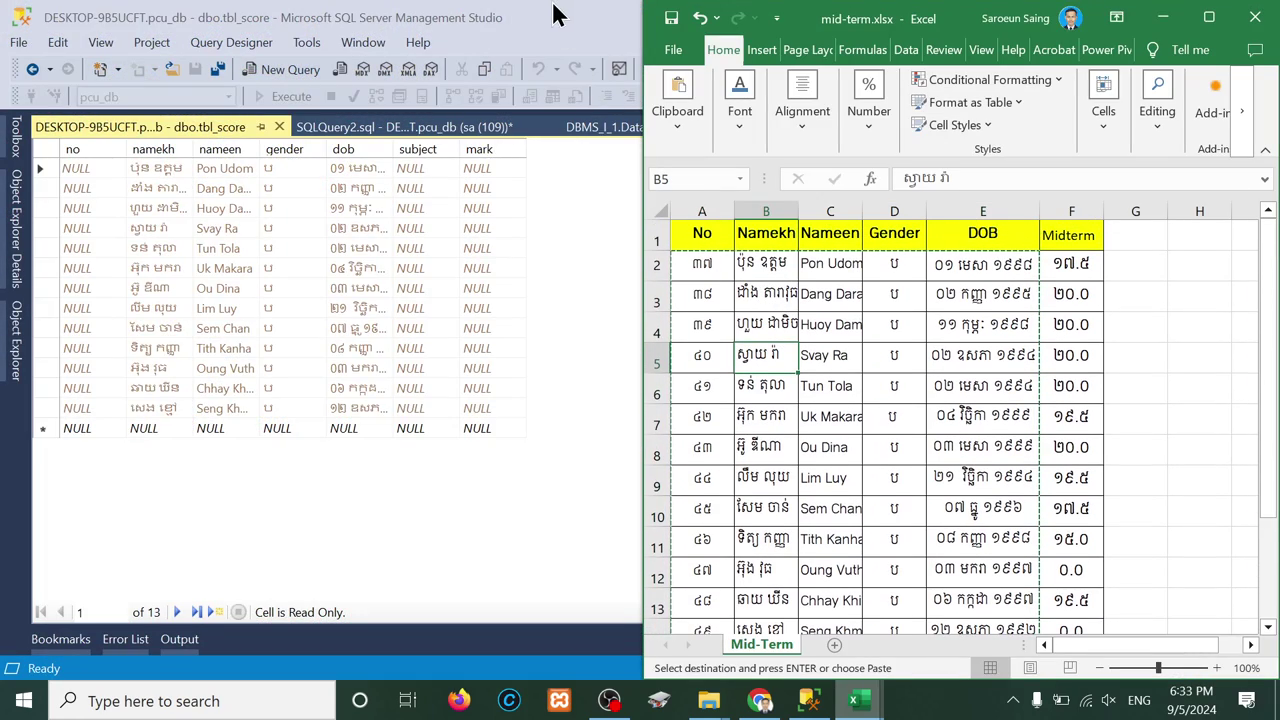
{"action": "double_click", "coordinate": [557, 31]}
{"action": "left_click_drag", "start_coordinate": [557, 34], "coordinate": [5, 323]}
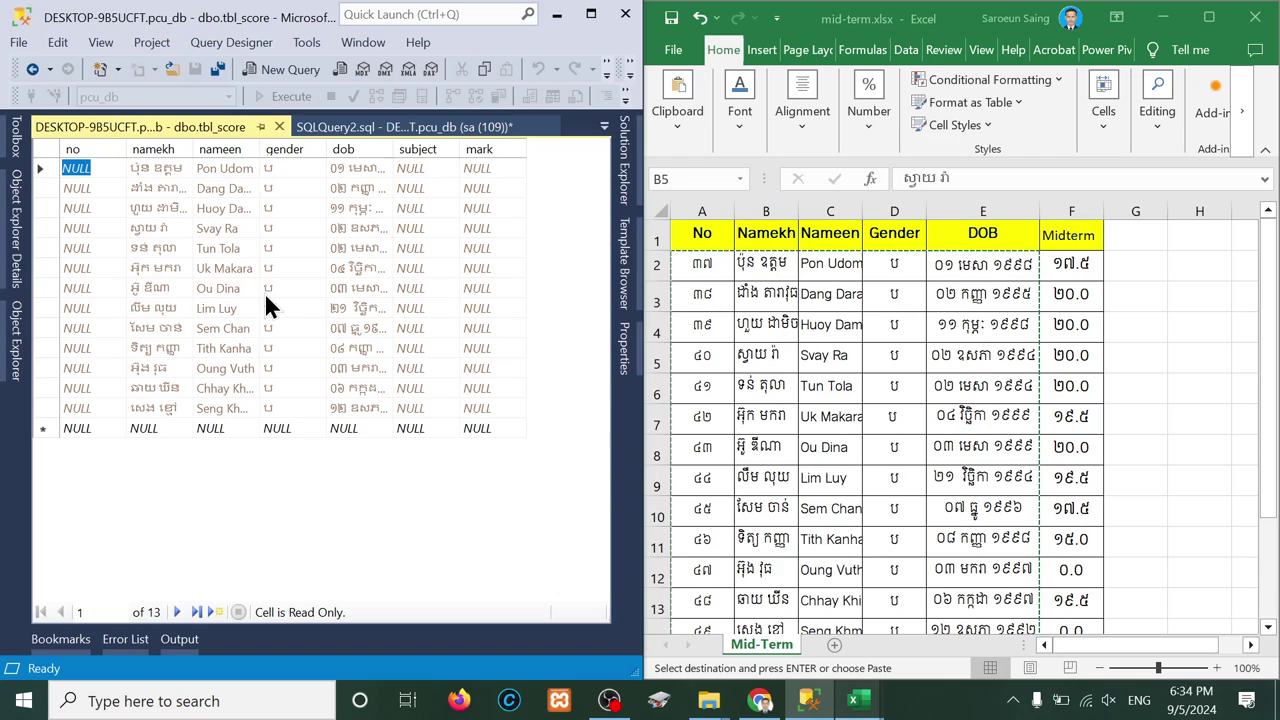
Step: Cancel saving SQLQuery2.sql and close that query without saving it
{"action": "left_click", "coordinate": [222, 69]}
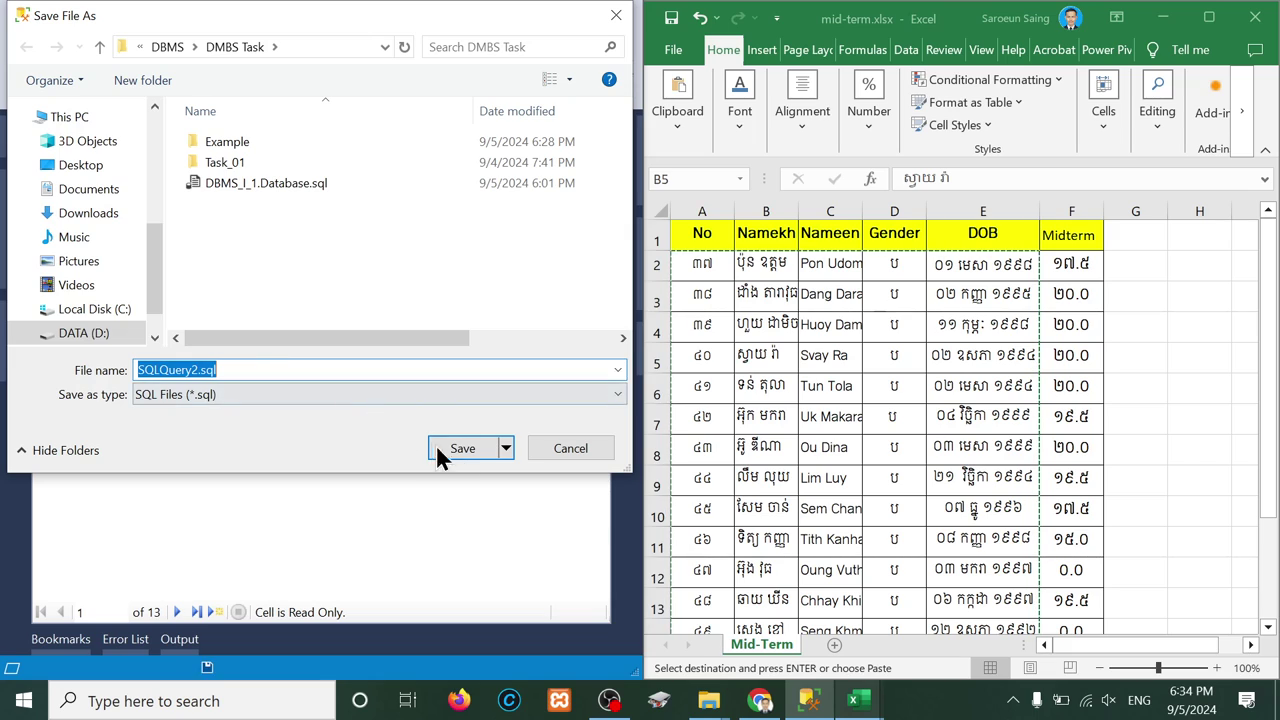
{"action": "left_click", "coordinate": [568, 448]}
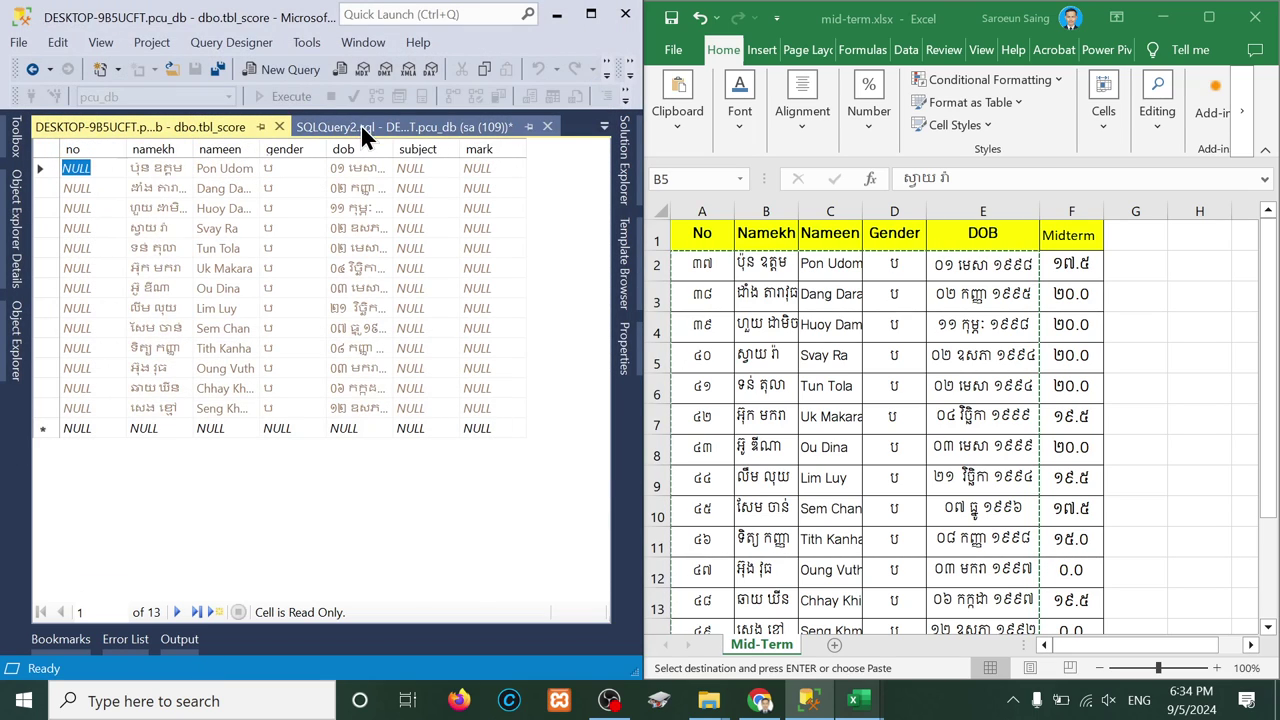
{"action": "left_click", "coordinate": [361, 126]}
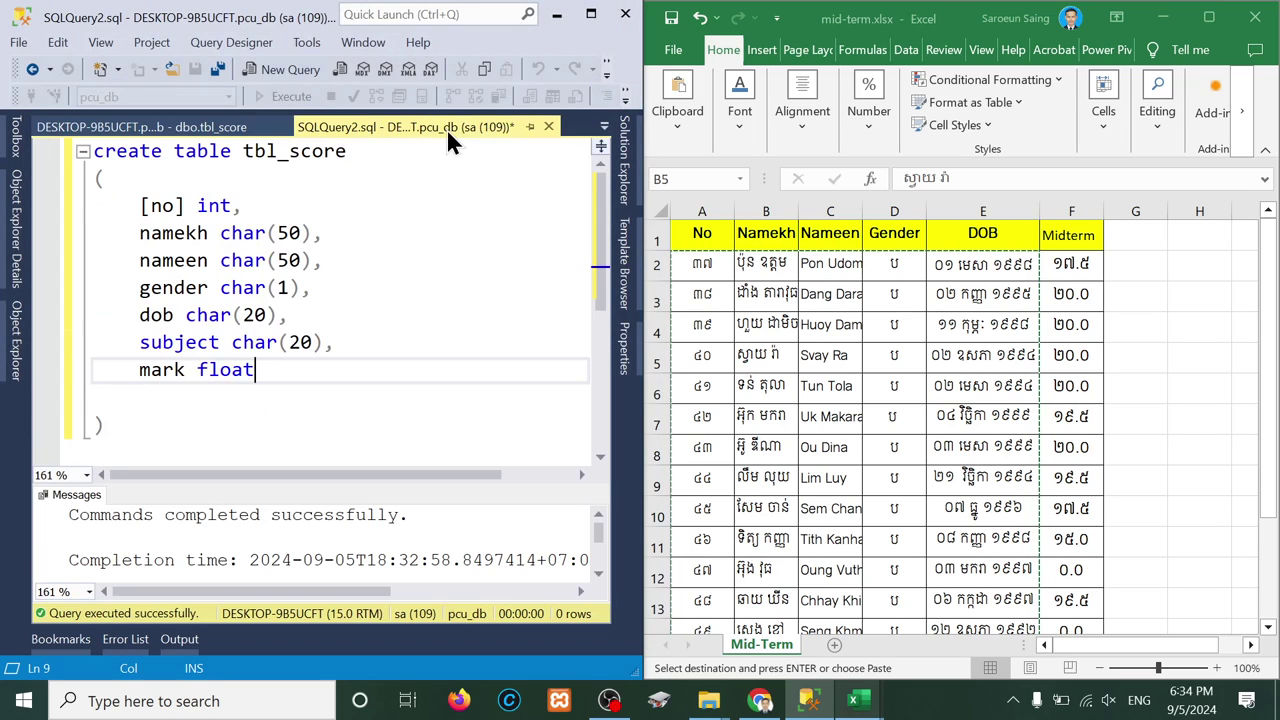
{"action": "left_click", "coordinate": [548, 126]}
{"action": "left_click", "coordinate": [390, 484]}
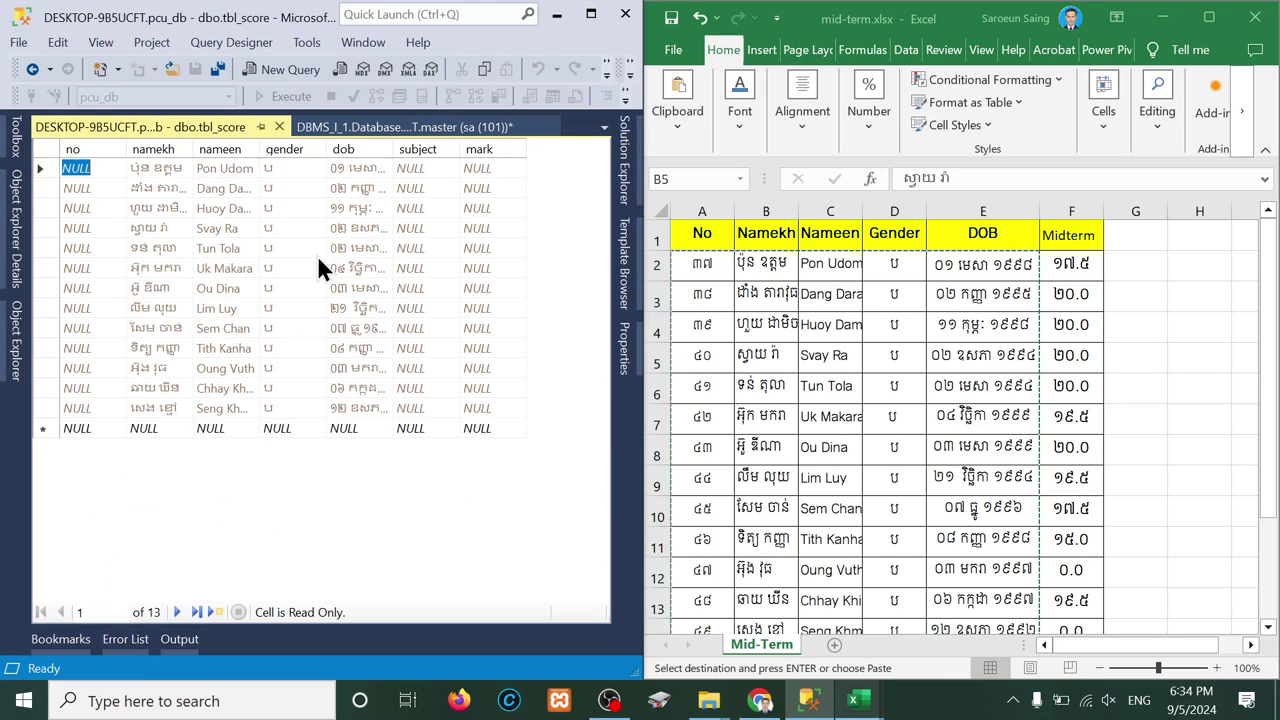
Step: Open dbo.tbl_score in design view and pin Object Explorer so the column list is not covered
{"action": "left_click", "coordinate": [16, 340]}
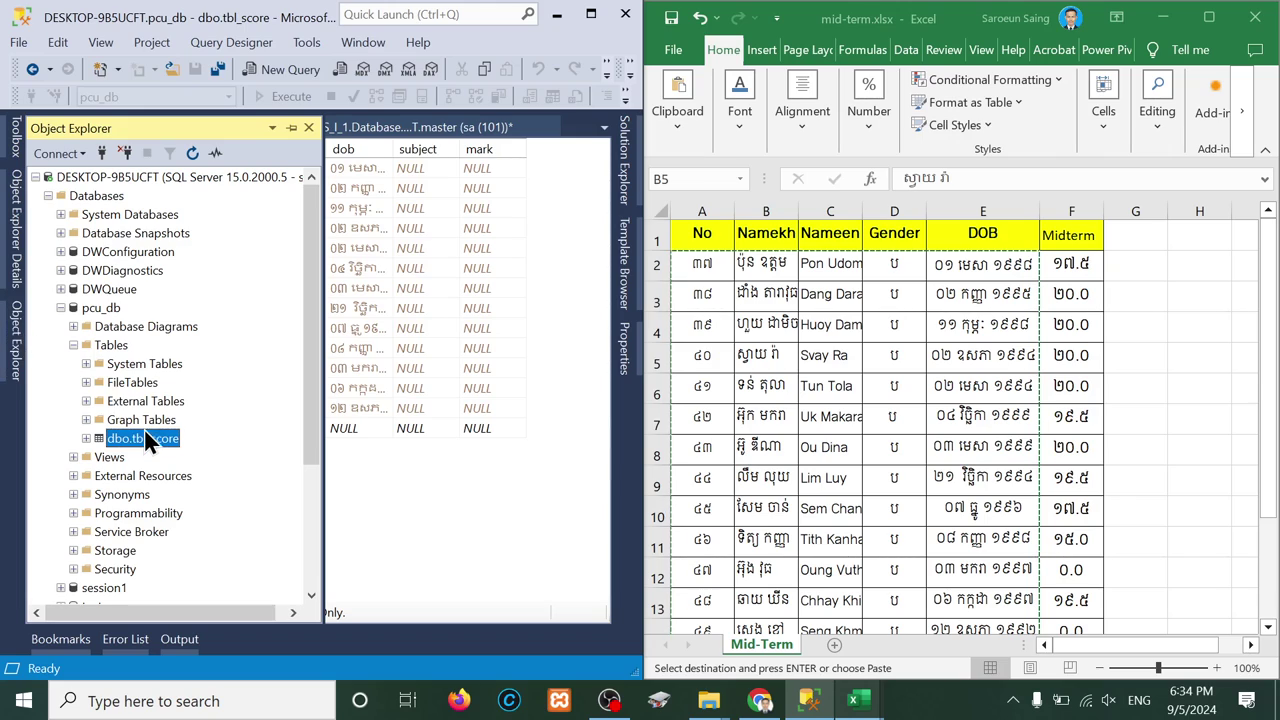
{"action": "right_click", "coordinate": [144, 439]}
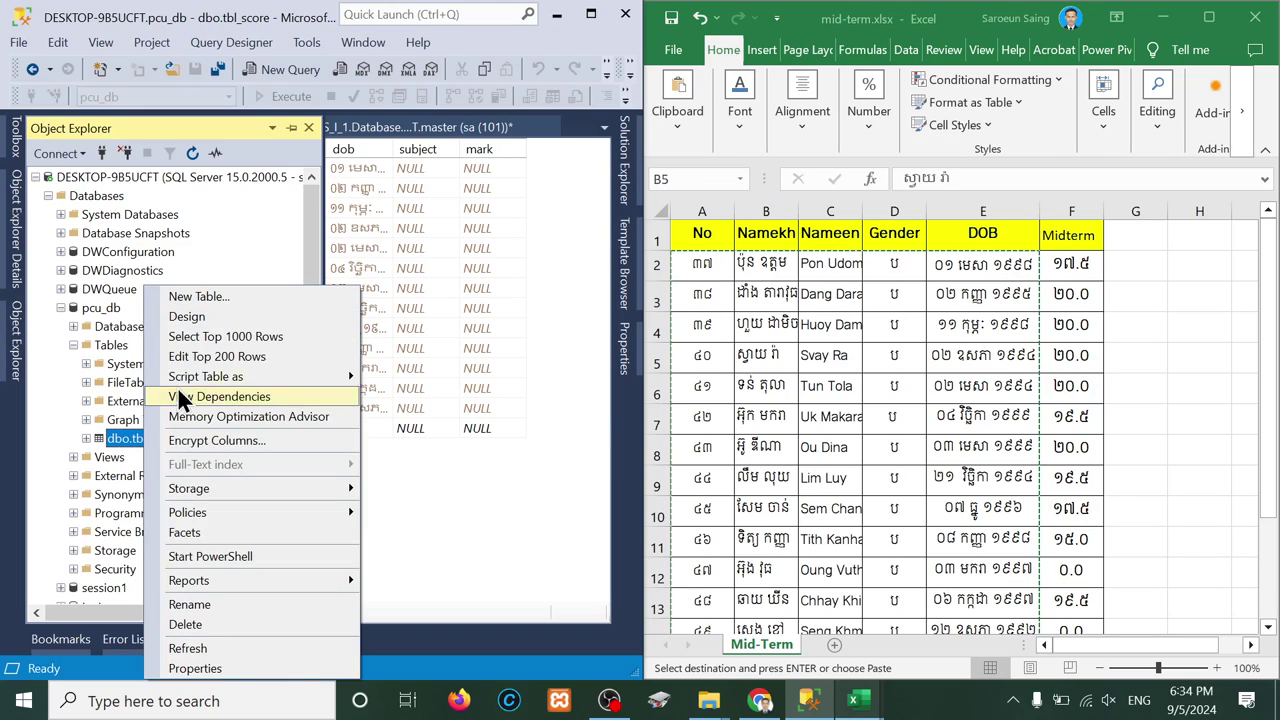
{"action": "left_click", "coordinate": [198, 313]}
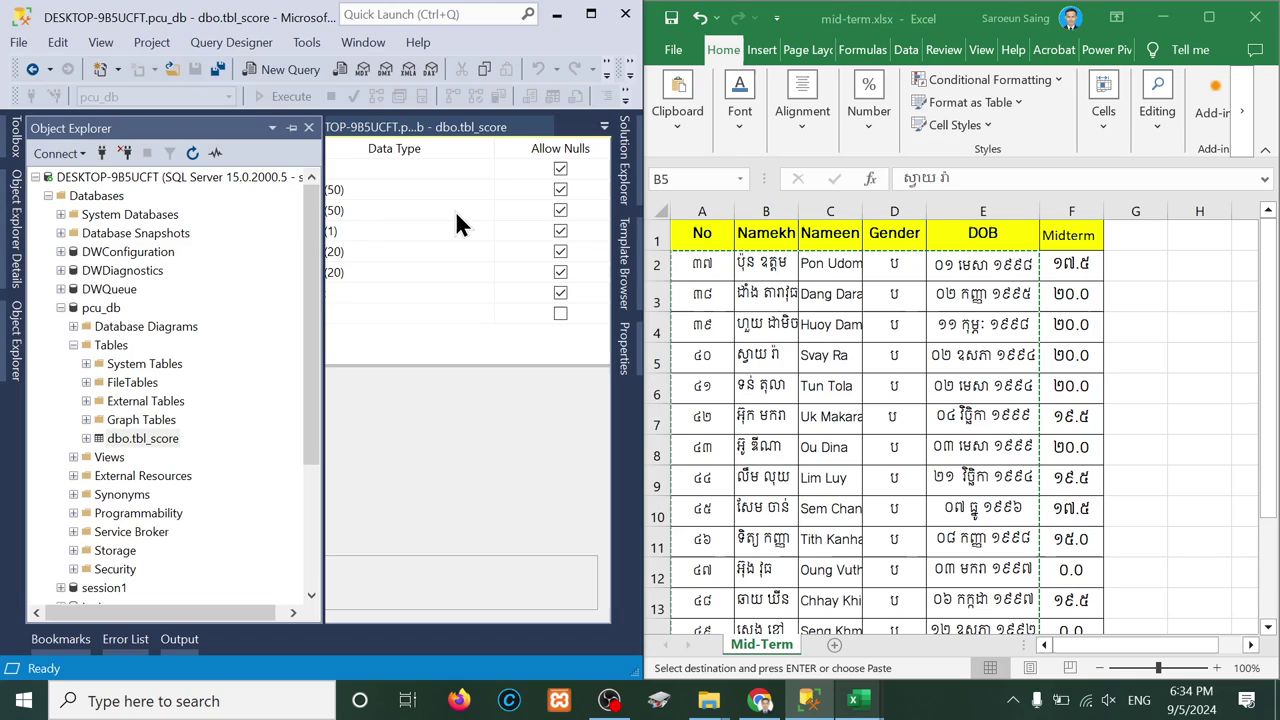
{"action": "left_click", "coordinate": [293, 128]}
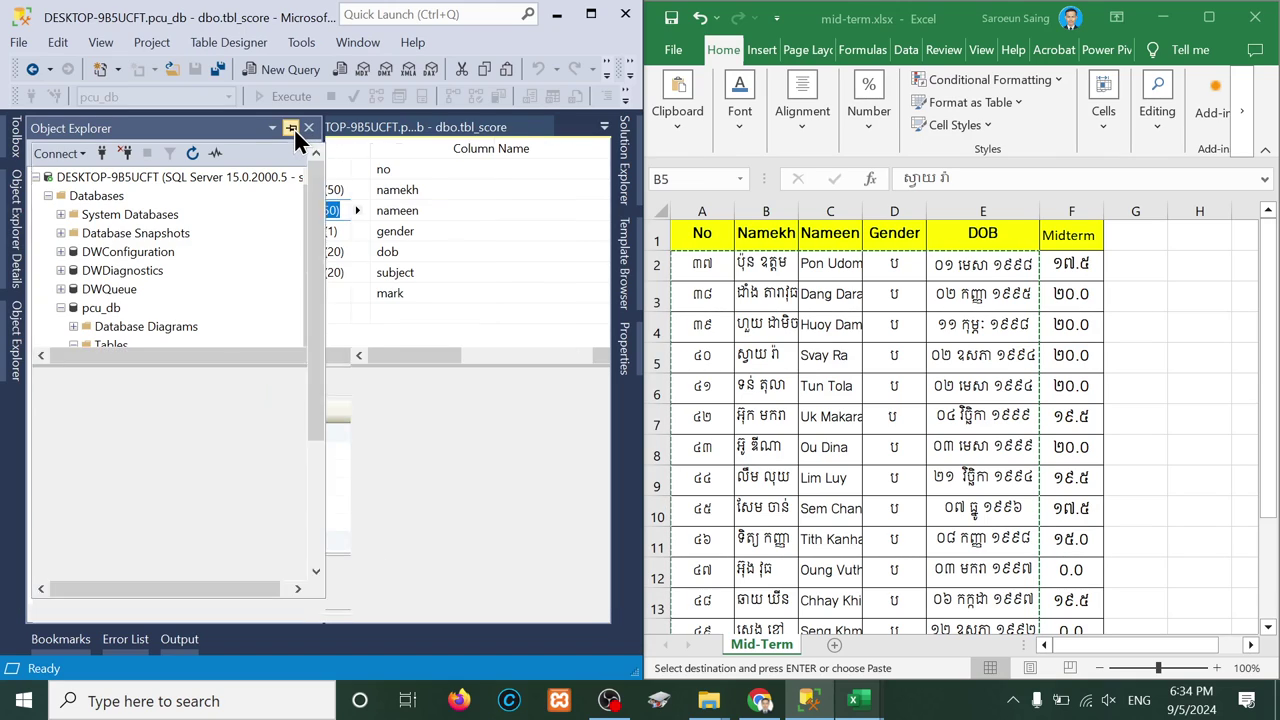
Step: Change the data type of the no column in tbl_score to char(10)
{"action": "left_click", "coordinate": [379, 168]}
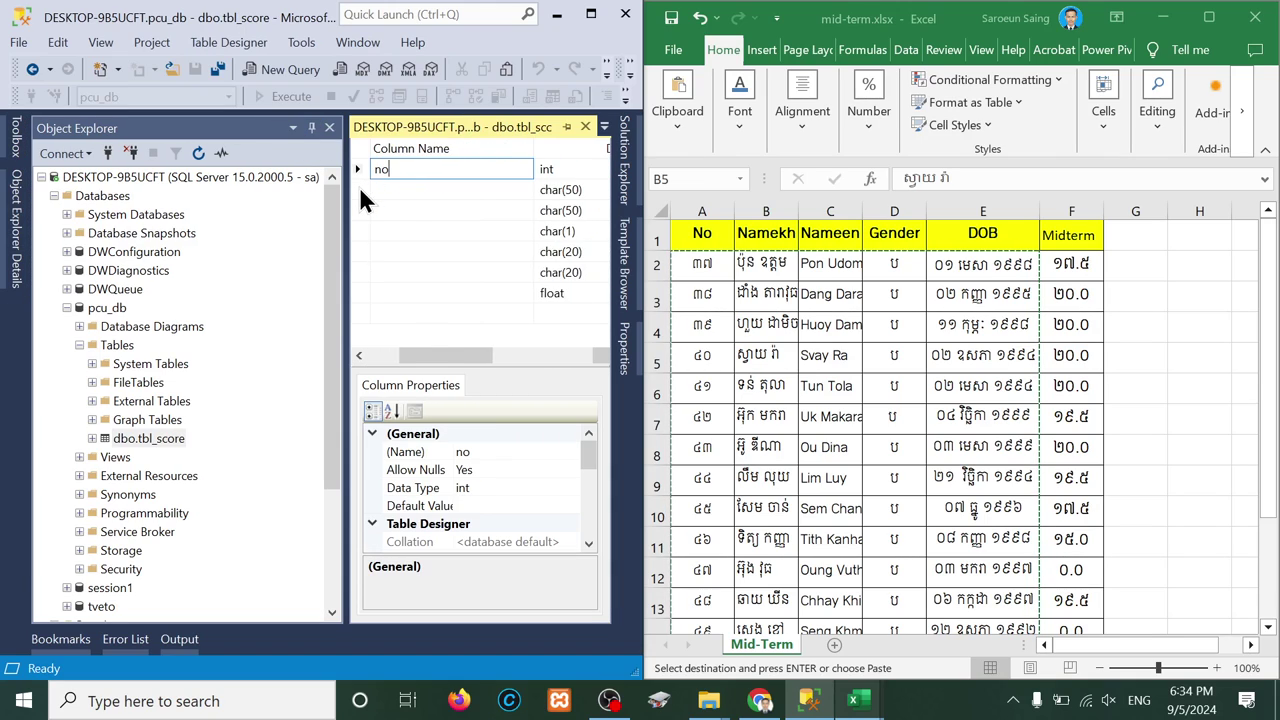
{"action": "left_click", "coordinate": [500, 168]}
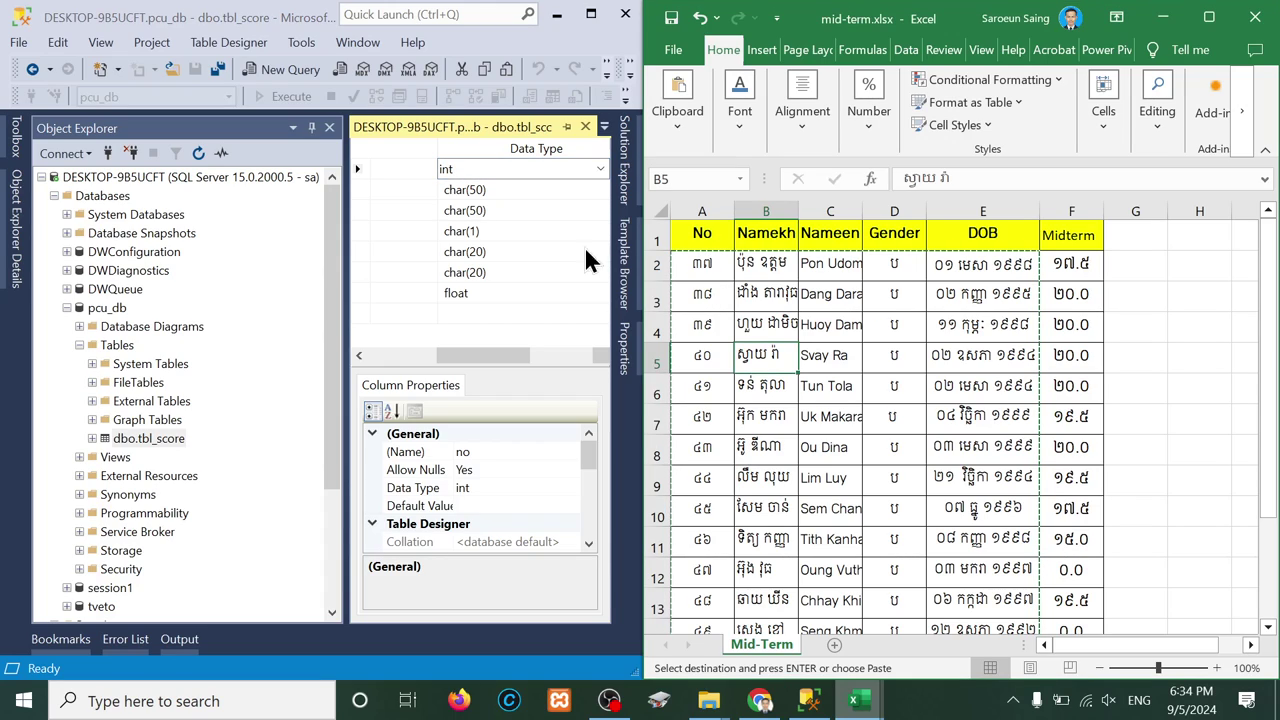
{"action": "left_click", "coordinate": [484, 168]}
{"action": "key", "text": "BackSpace"}
{"action": "key", "text": "BackSpace"}
{"action": "key", "text": "BackSpace"}
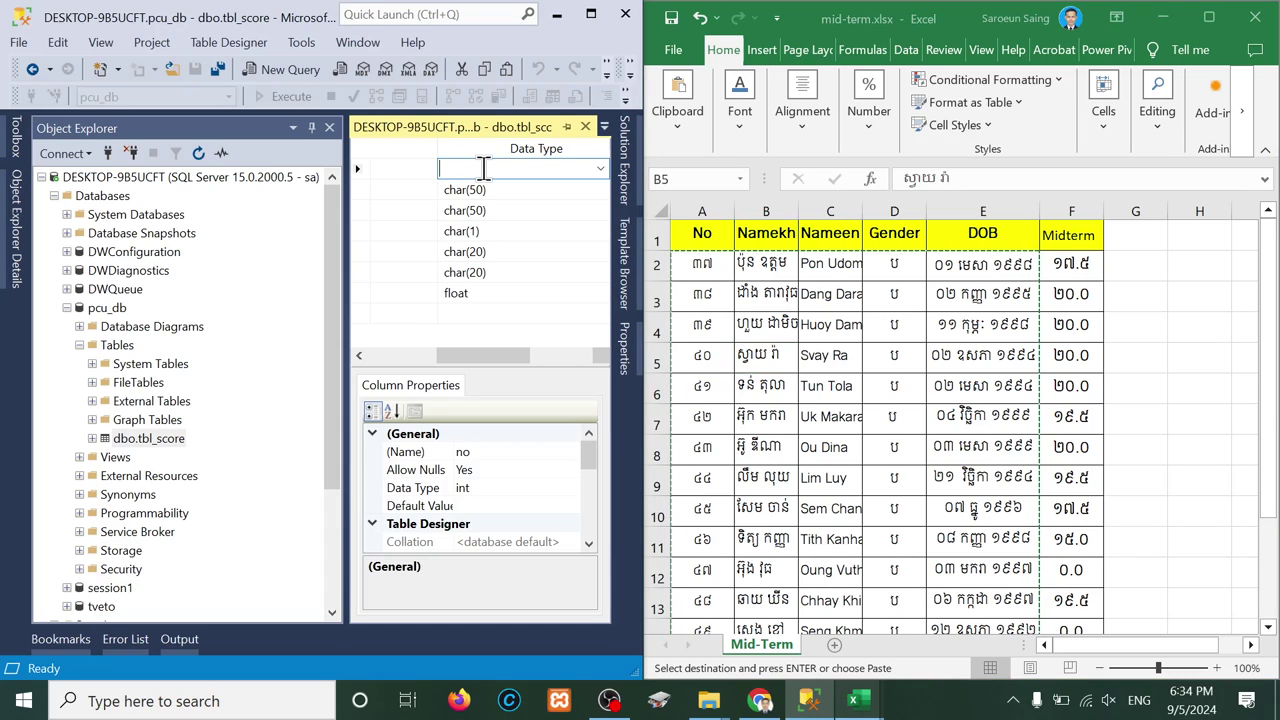
{"action": "type", "text": "char(10"}
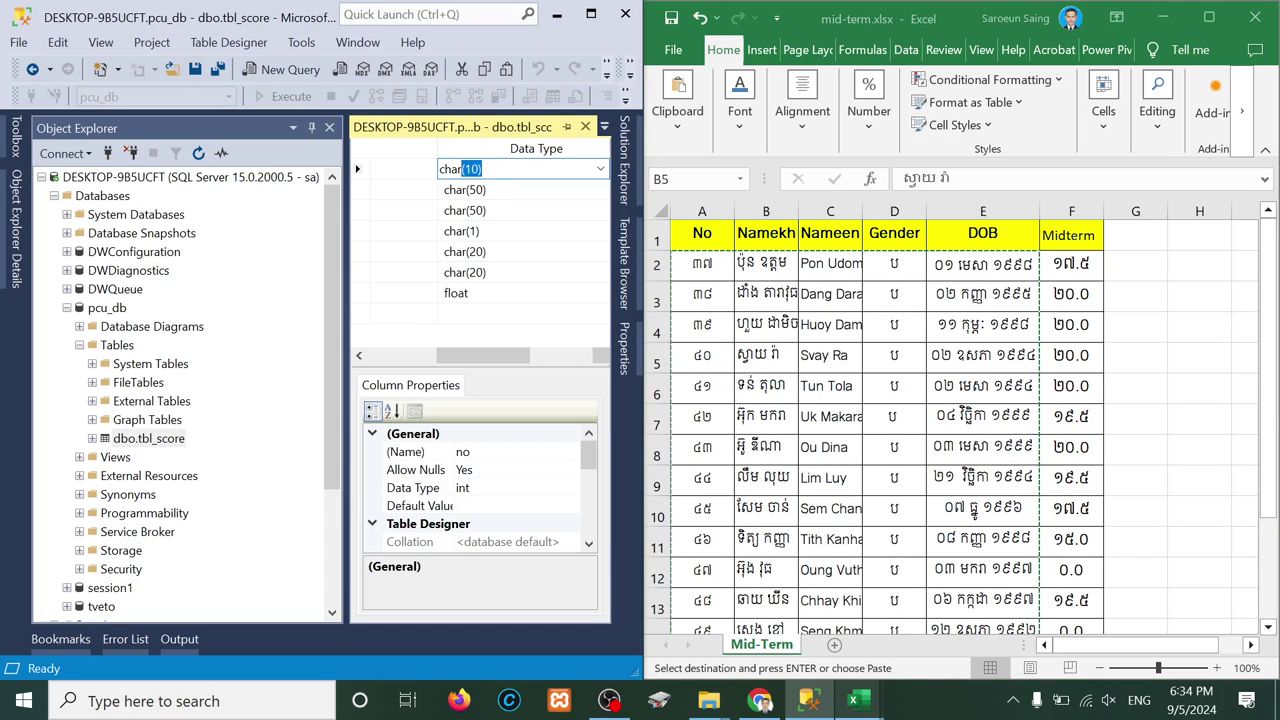
{"action": "left_click", "coordinate": [486, 184]}
Step: Try to save the tbl_score design, dismiss the save dialog and maximize the SQL Server Management Studio window
{"action": "key", "text": "ctrl+s"}
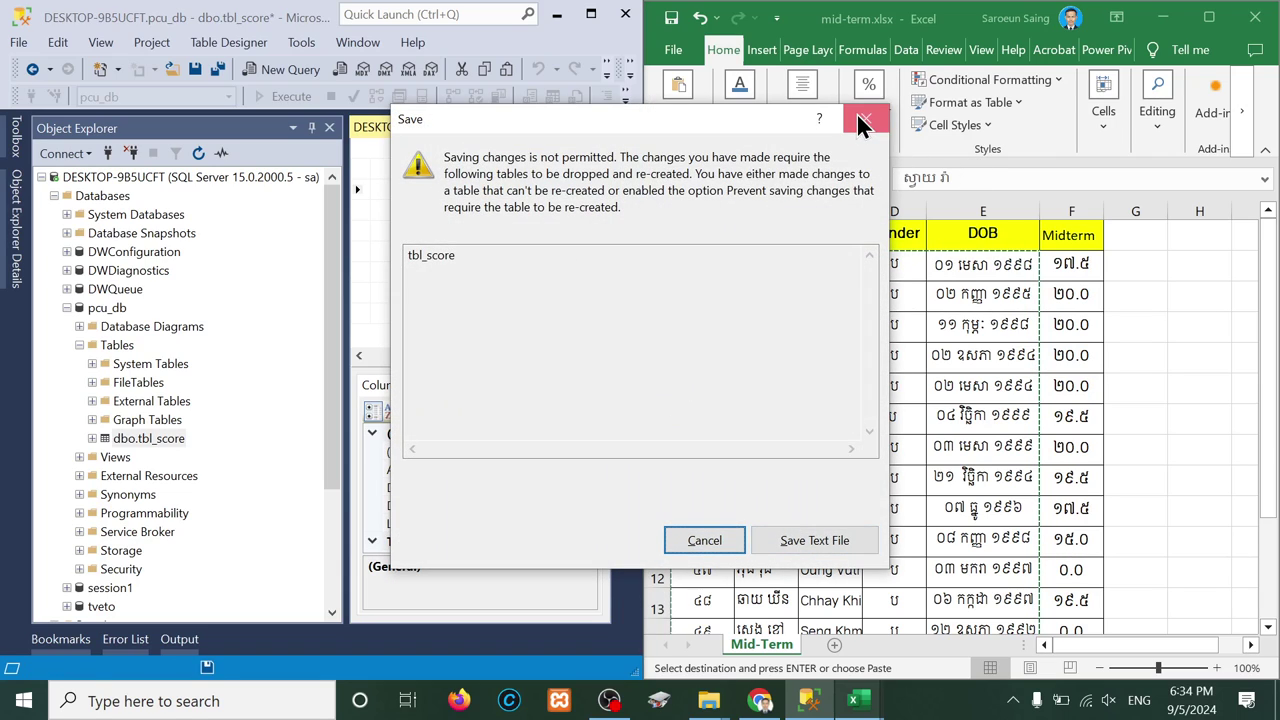
{"action": "left_click", "coordinate": [704, 540]}
{"action": "left_click", "coordinate": [591, 14]}
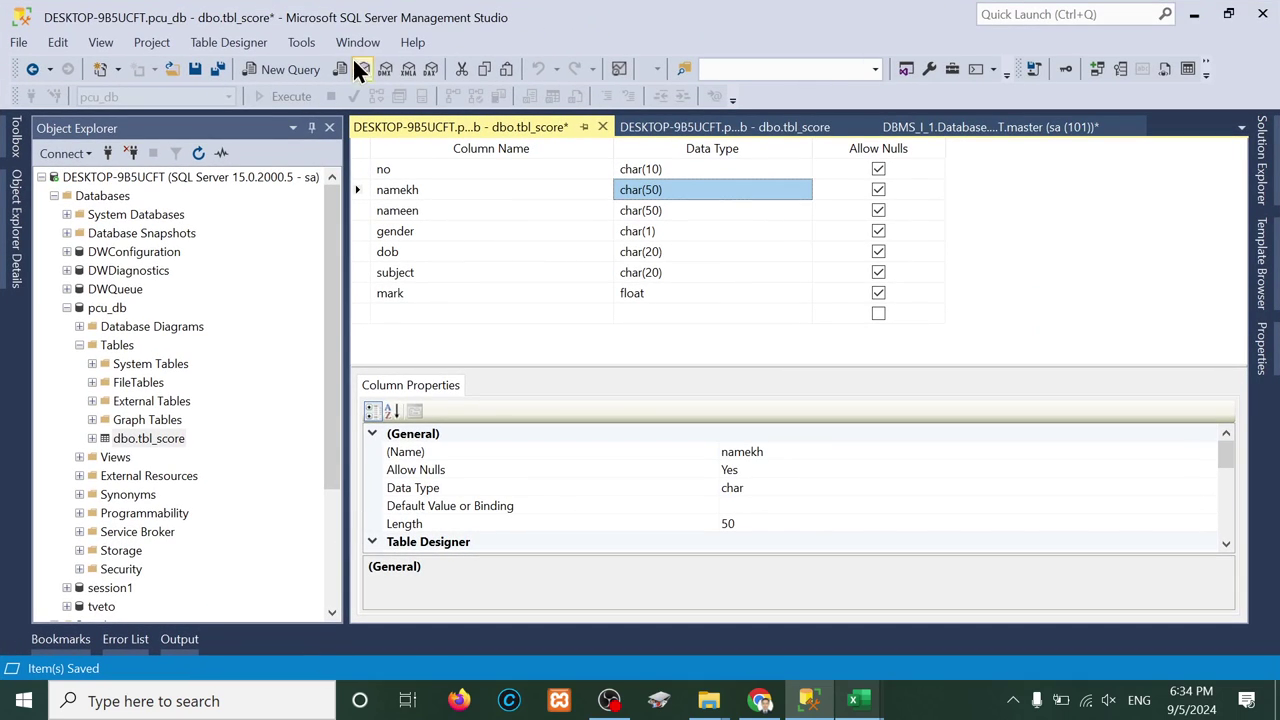
Step: Turn off Prevent saving changes that require table re-creation in the Designers options, and save and close the tbl_score design
{"action": "left_click", "coordinate": [302, 43]}
{"action": "left_click", "coordinate": [340, 279]}
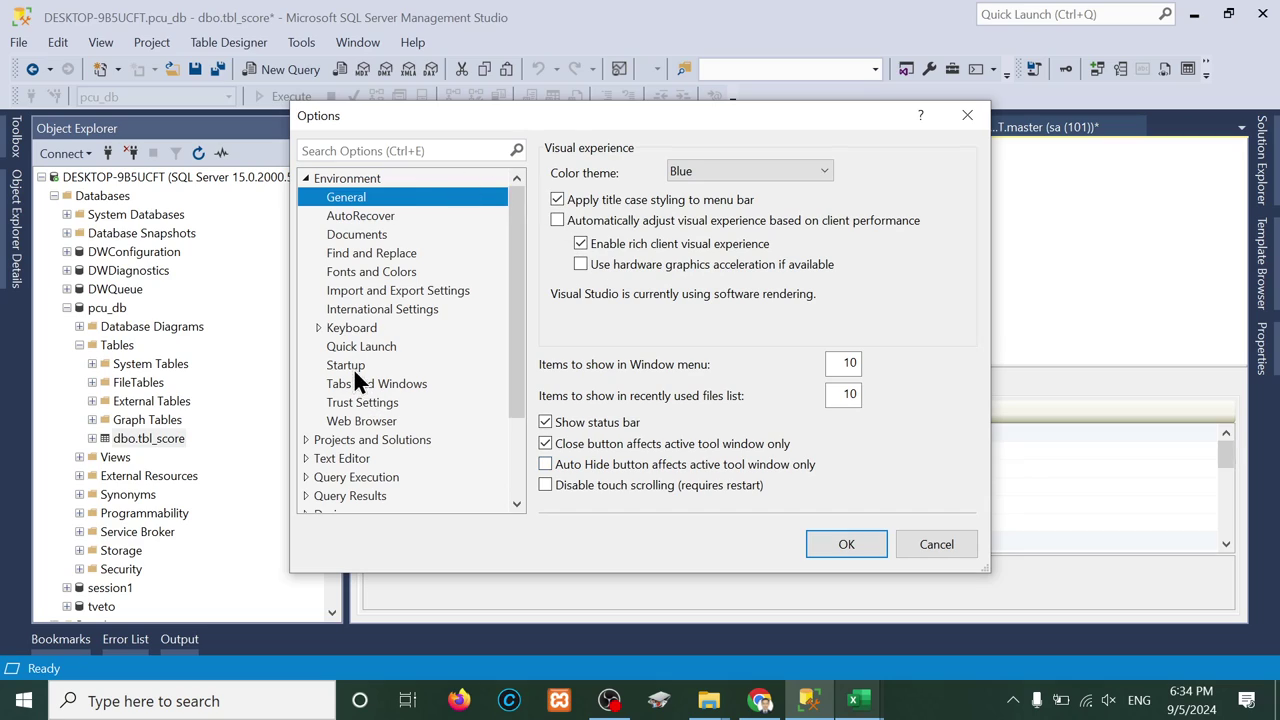
{"action": "scroll", "coordinate": [362, 280], "scroll_direction": "down", "scroll_amount": 2}
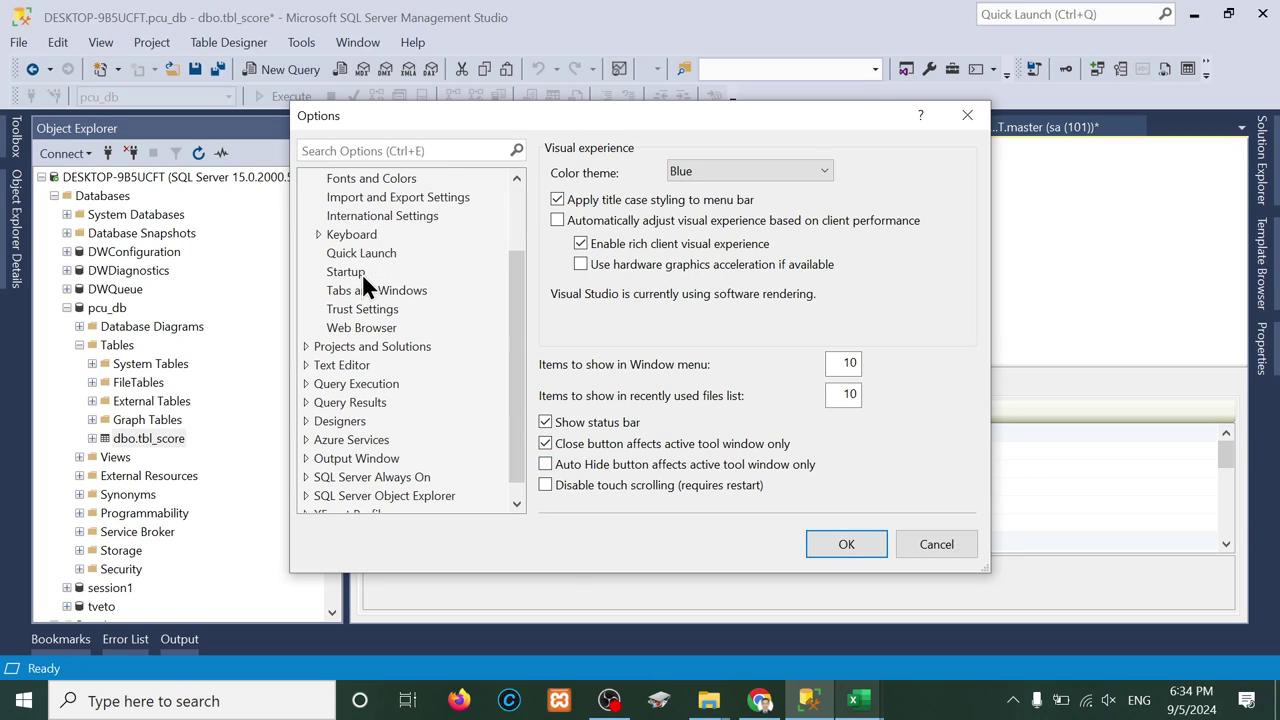
{"action": "left_click", "coordinate": [354, 370]}
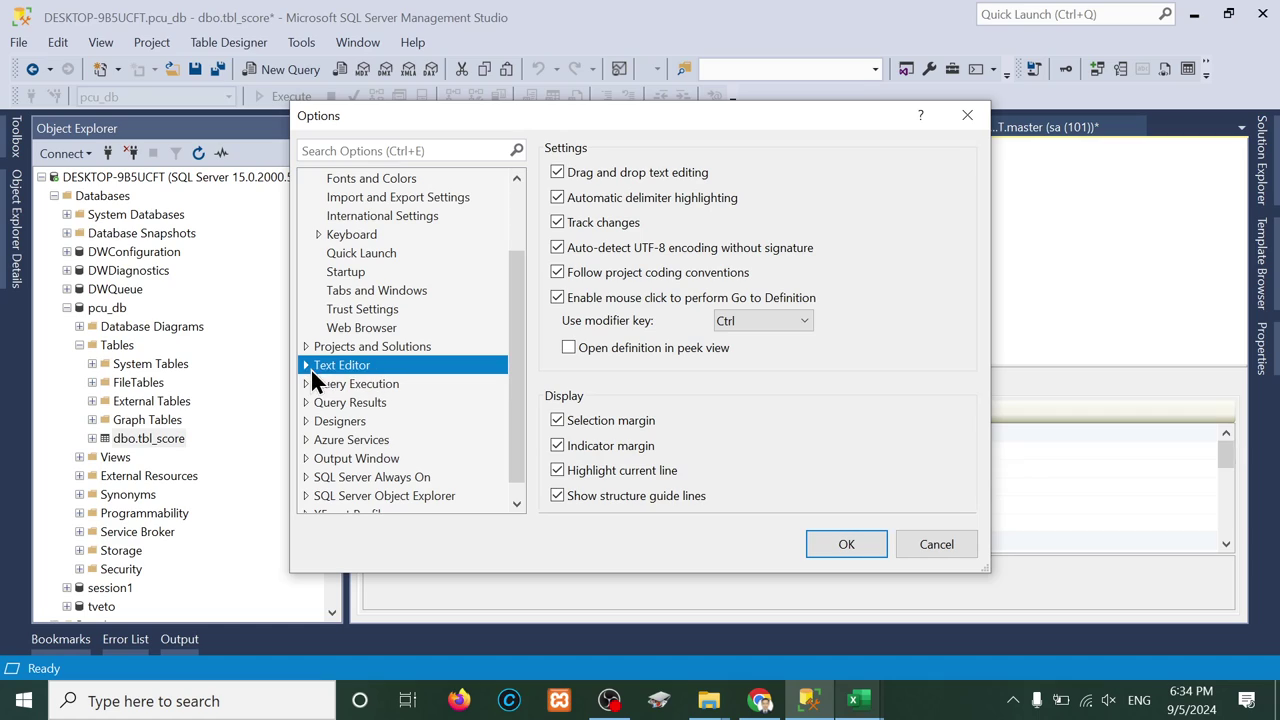
{"action": "left_click", "coordinate": [307, 365]}
{"action": "scroll", "coordinate": [362, 435], "scroll_direction": "down", "scroll_amount": 3}
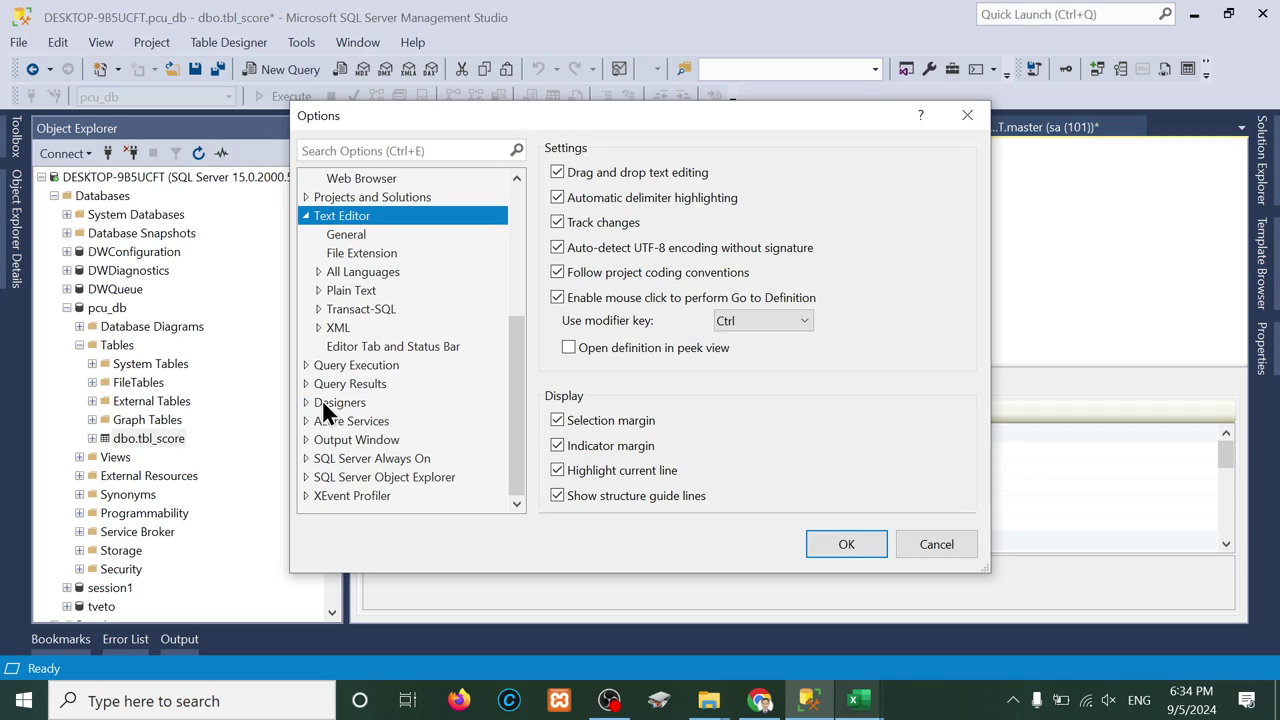
{"action": "left_click", "coordinate": [330, 402]}
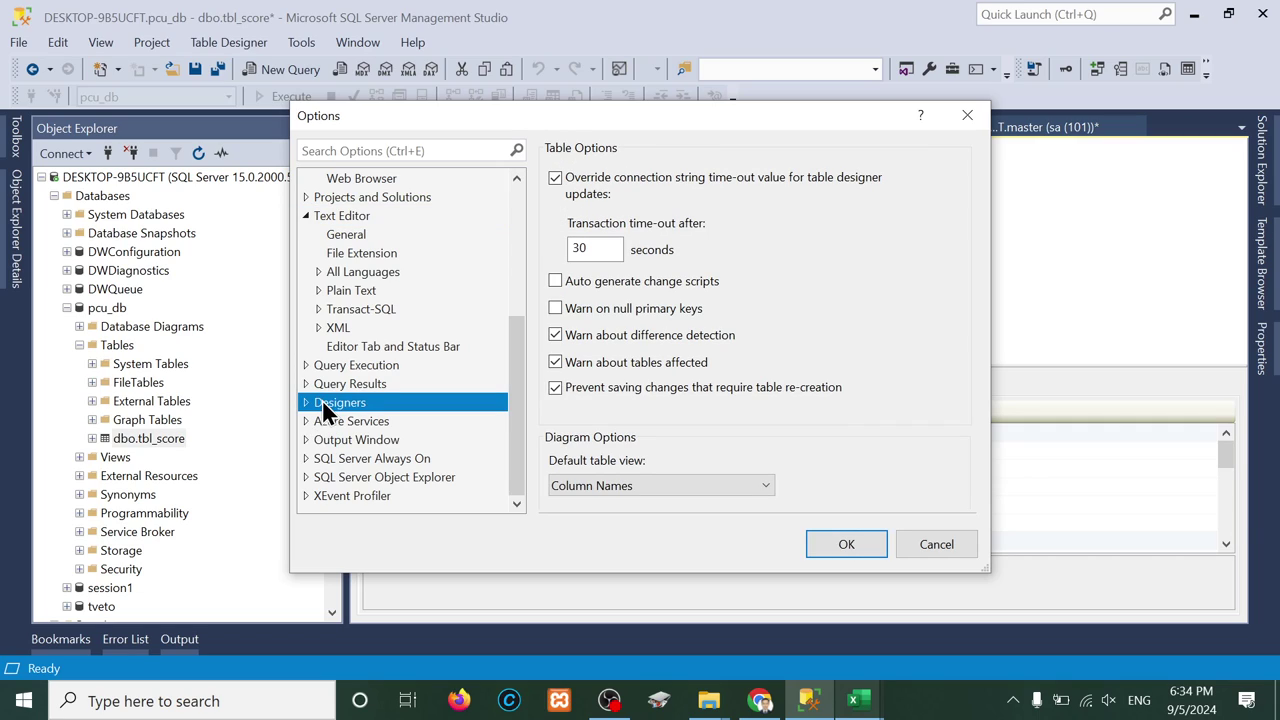
{"action": "left_click", "coordinate": [556, 387]}
{"action": "left_click", "coordinate": [846, 544]}
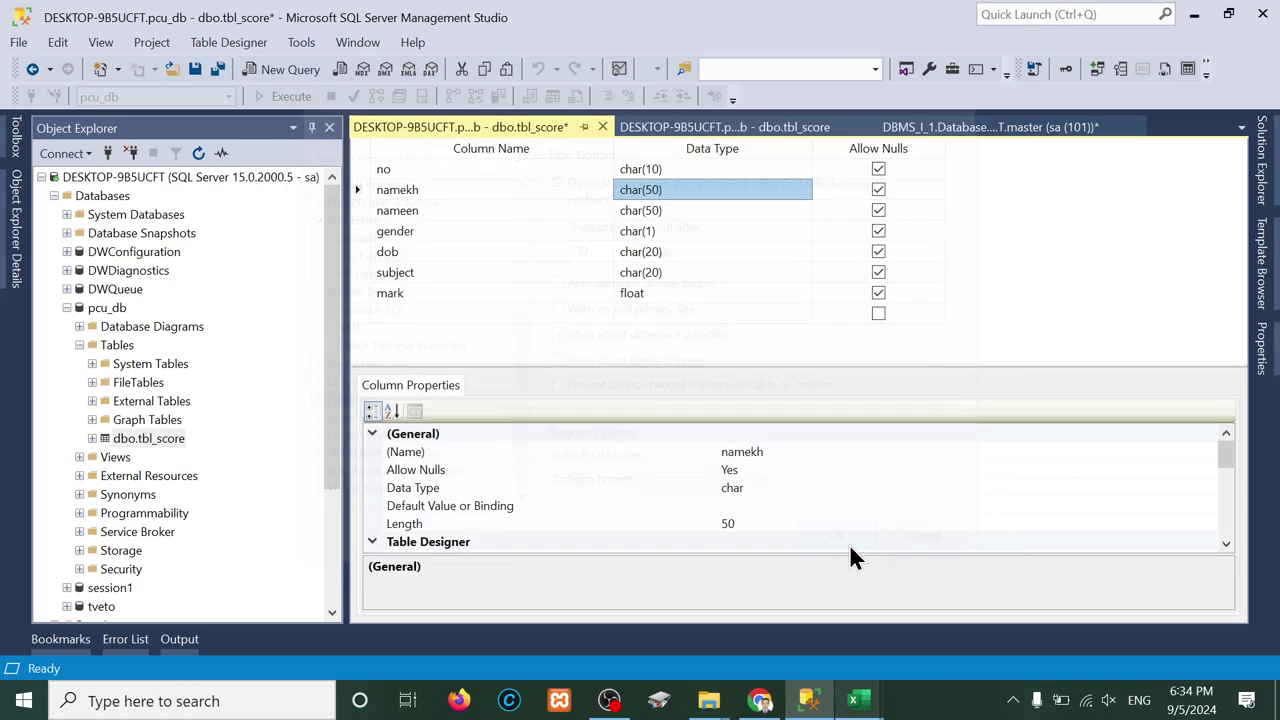
{"action": "key", "text": "ctrl+s"}
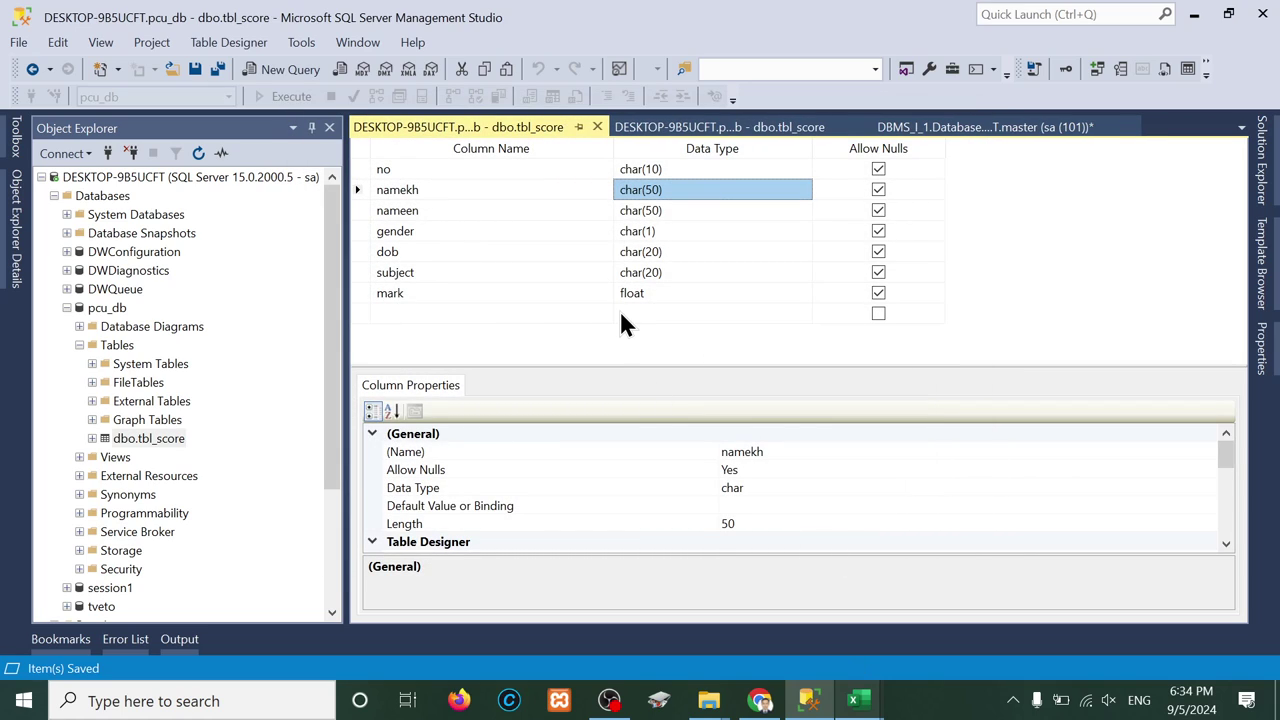
{"action": "left_click", "coordinate": [597, 127]}
Step: Try to empty tbl_score by selecting all its rows and clearing the results, and close the row grid
{"action": "left_click_drag", "start_coordinate": [363, 167], "coordinate": [369, 420]}
{"action": "right_click", "coordinate": [367, 400]}
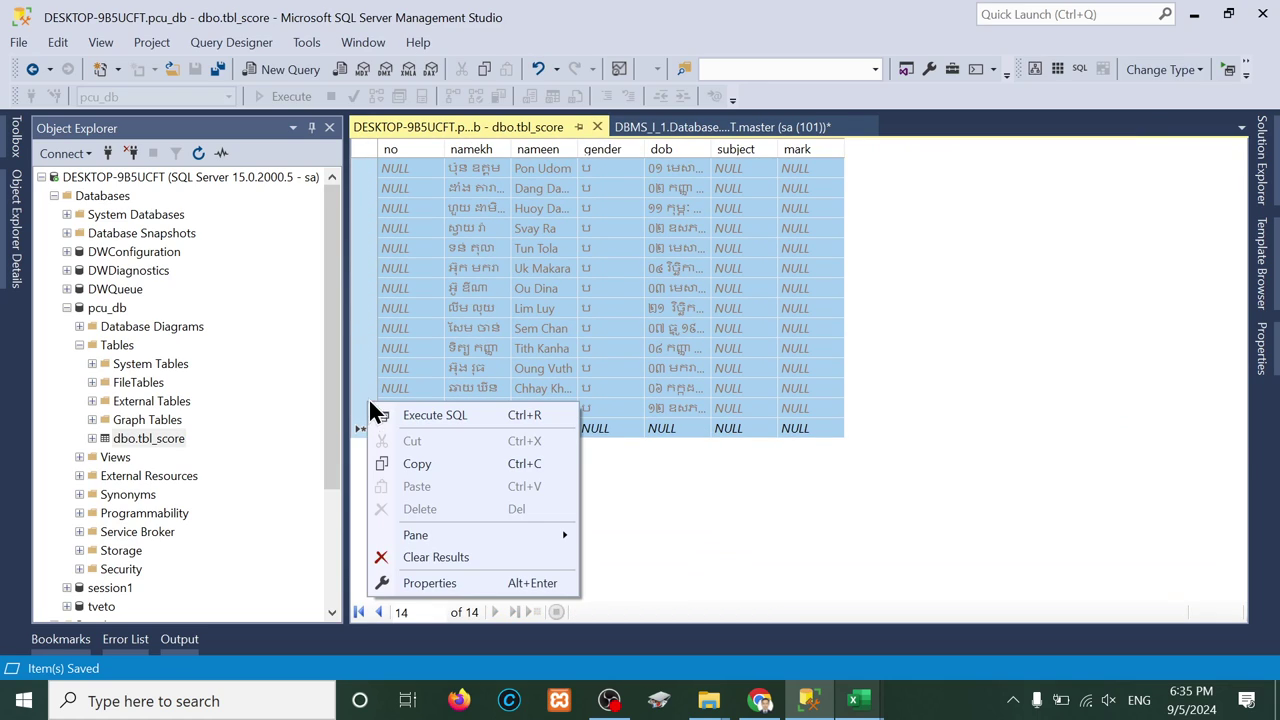
{"action": "left_click", "coordinate": [449, 557]}
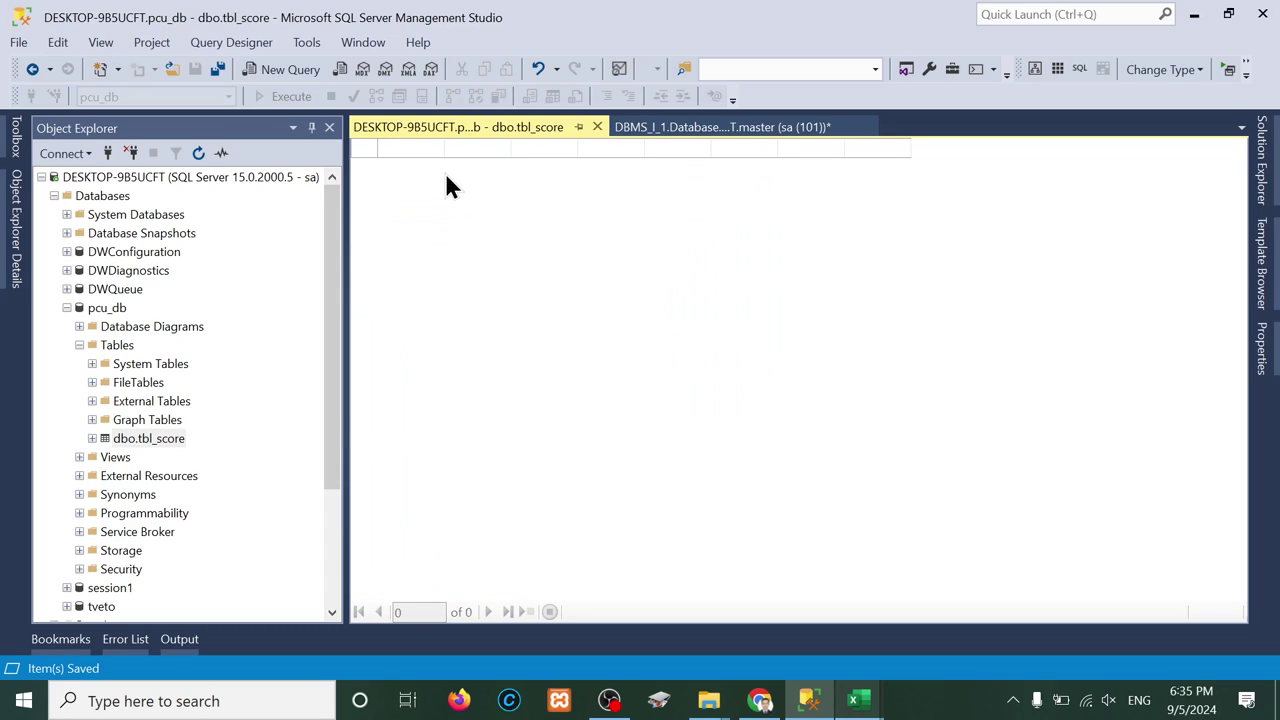
{"action": "left_click", "coordinate": [596, 127]}
Step: Reopen the top 200 rows of tbl_score for editing and delete all existing rows
{"action": "right_click", "coordinate": [156, 437]}
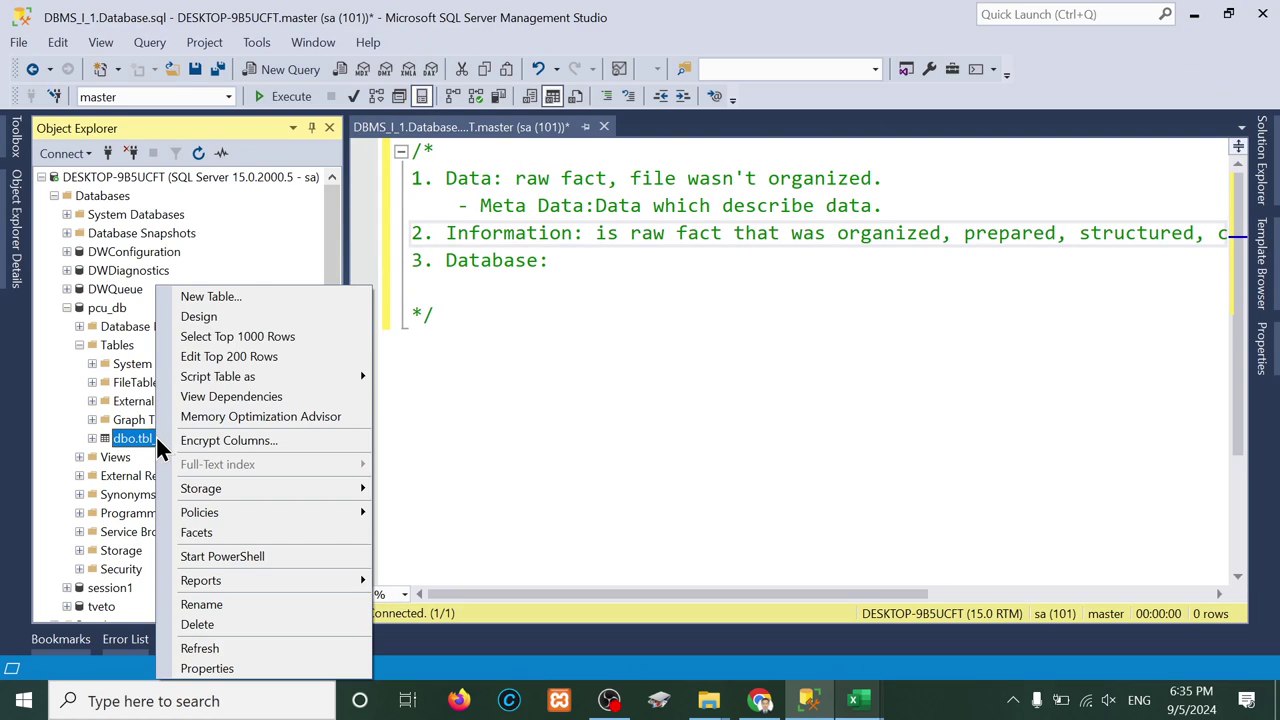
{"action": "left_click", "coordinate": [208, 354]}
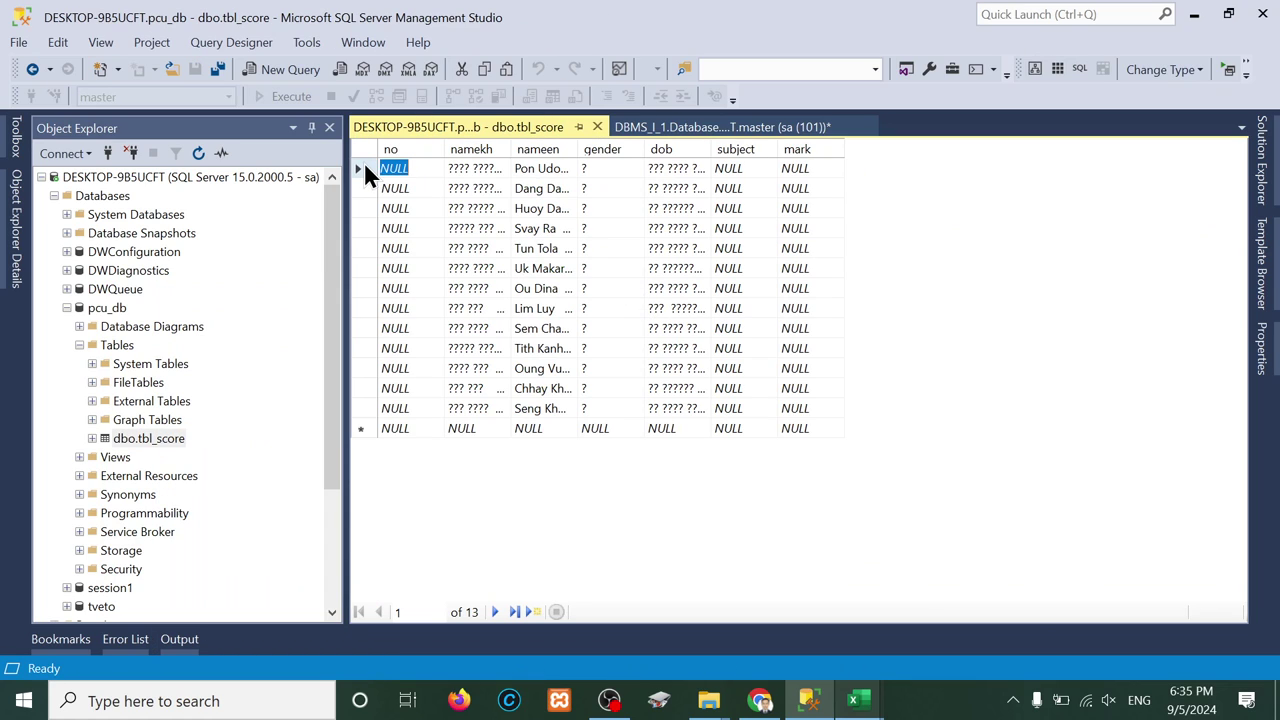
{"action": "left_click_drag", "start_coordinate": [366, 168], "coordinate": [371, 424]}
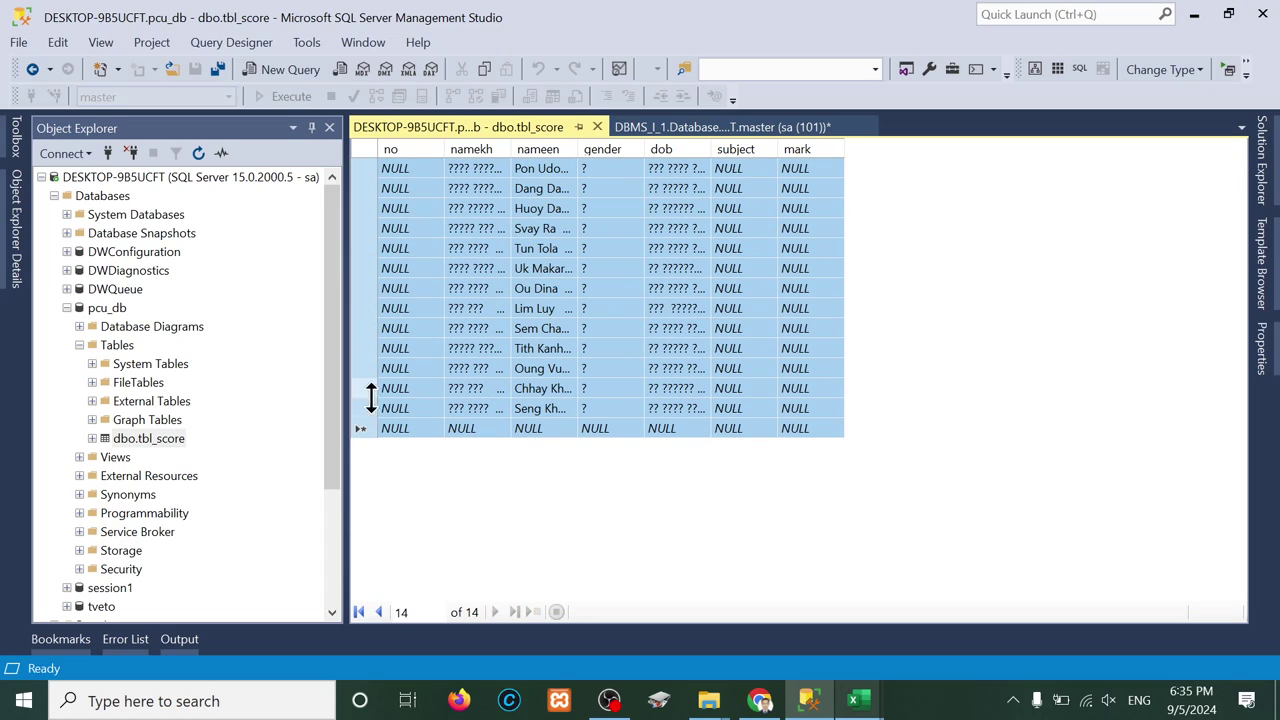
{"action": "right_click", "coordinate": [373, 392]}
{"action": "left_click", "coordinate": [438, 490]}
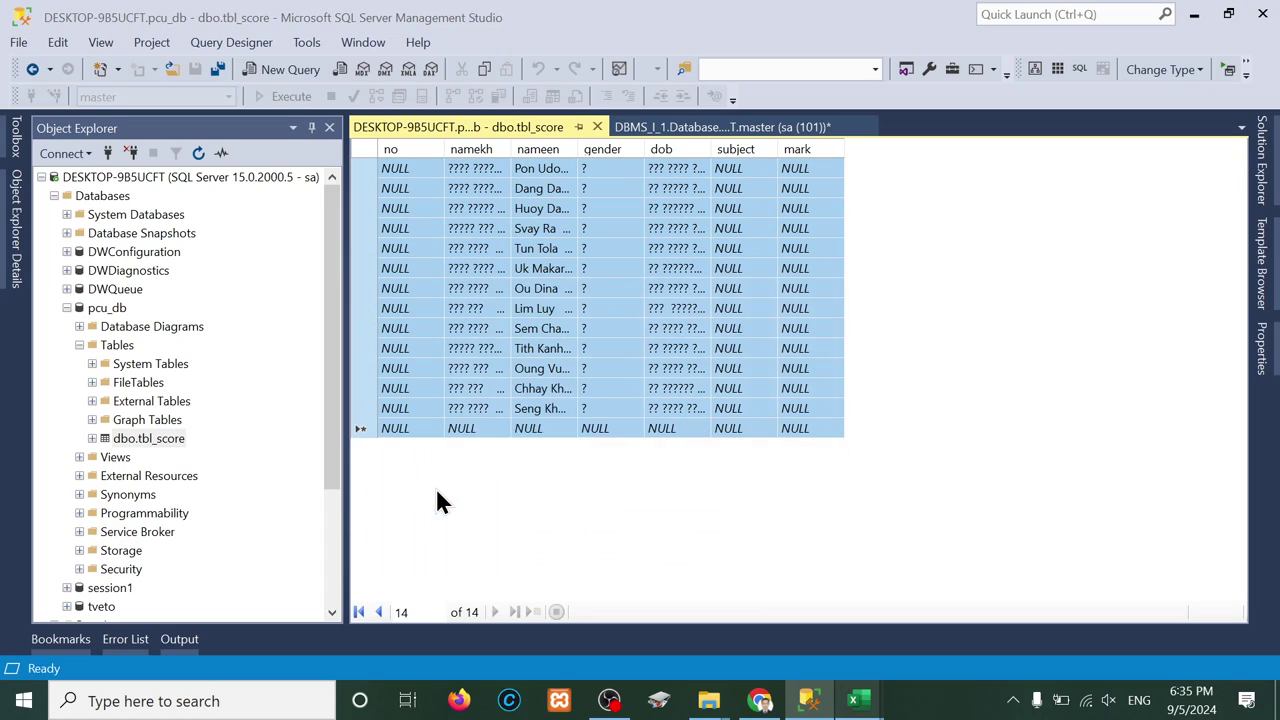
{"action": "left_click", "coordinate": [641, 436]}
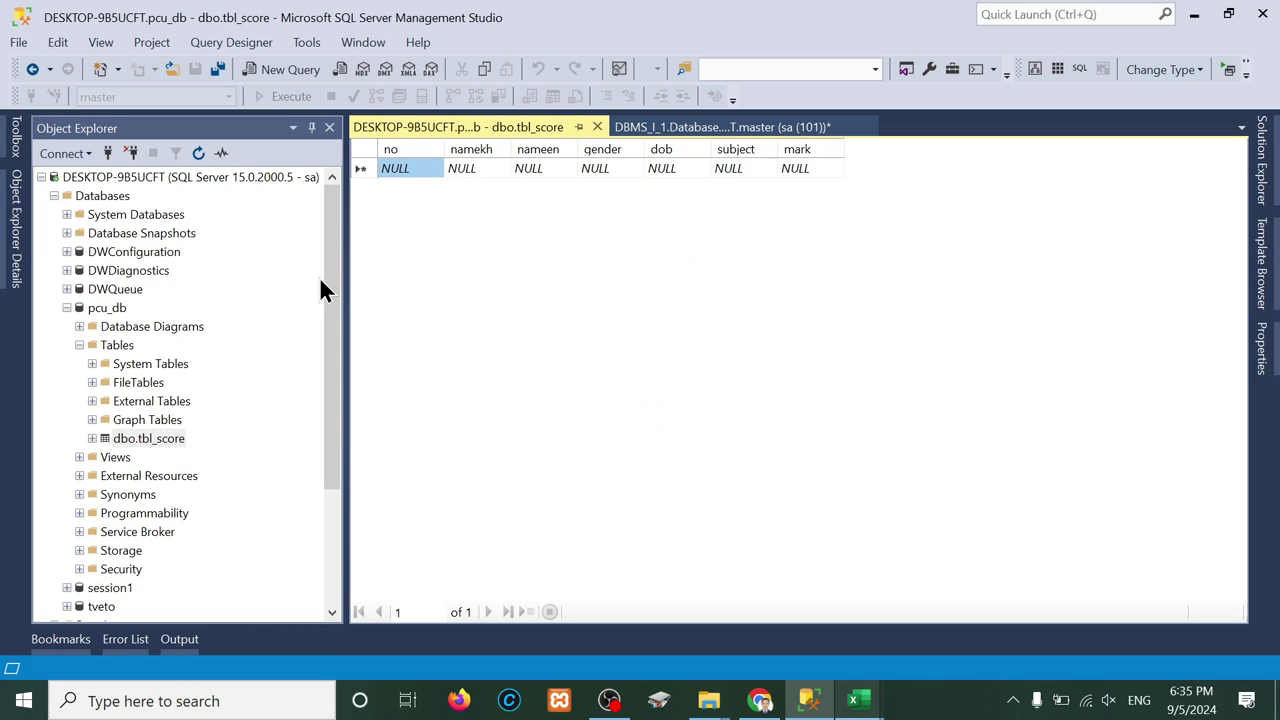
Step: Set the collation of the namekh column in tbl_score to SQL_Latin1_General_CP850_BIN, and save and close the design
{"action": "right_click", "coordinate": [159, 440]}
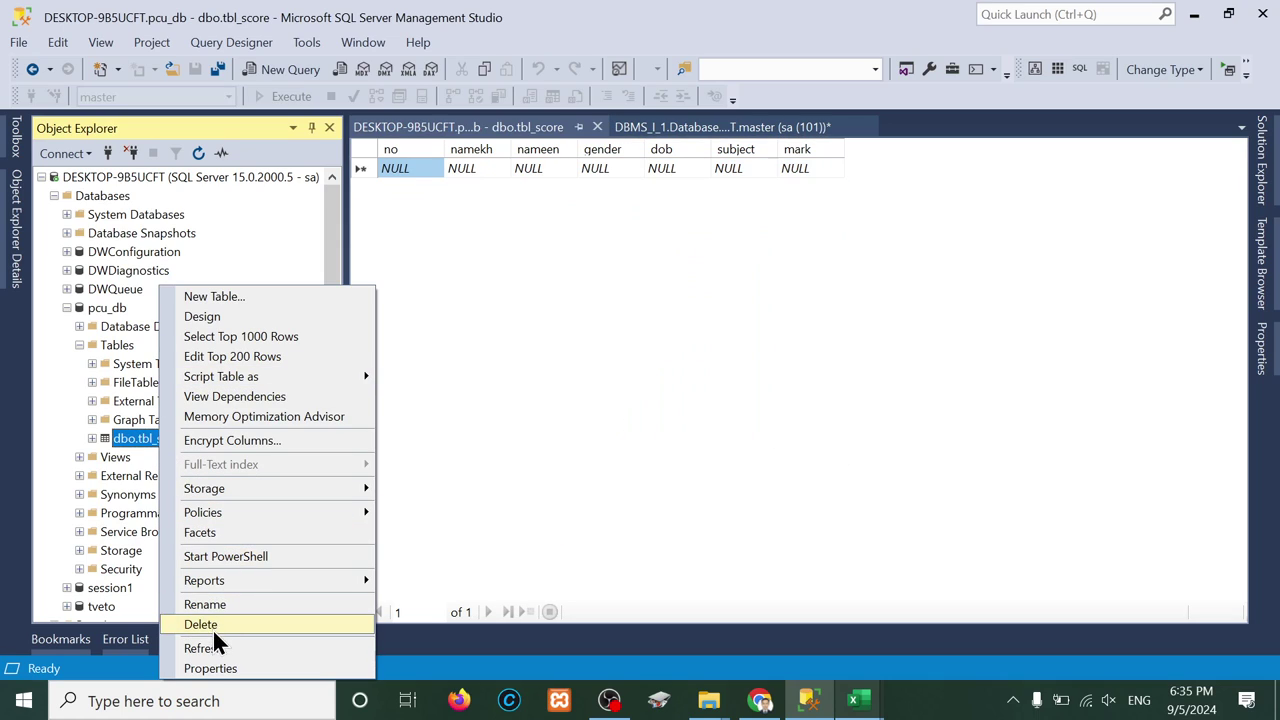
{"action": "left_click", "coordinate": [211, 317]}
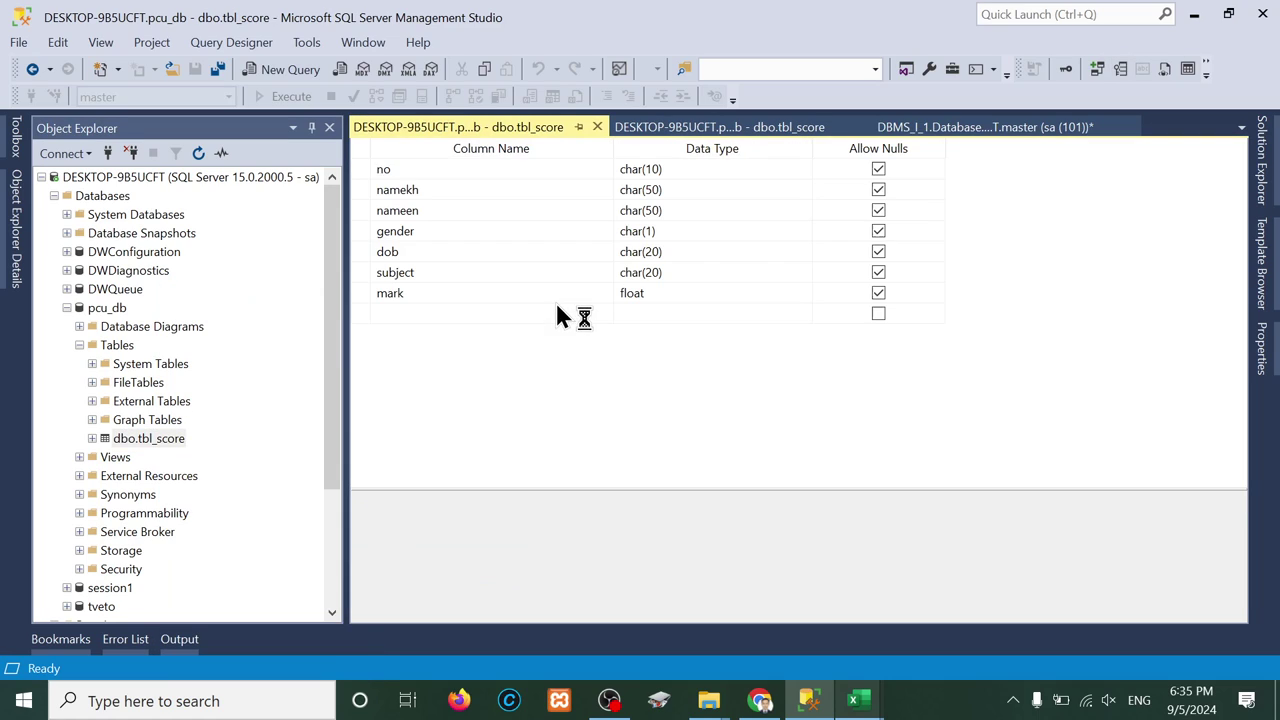
{"action": "left_click", "coordinate": [699, 190]}
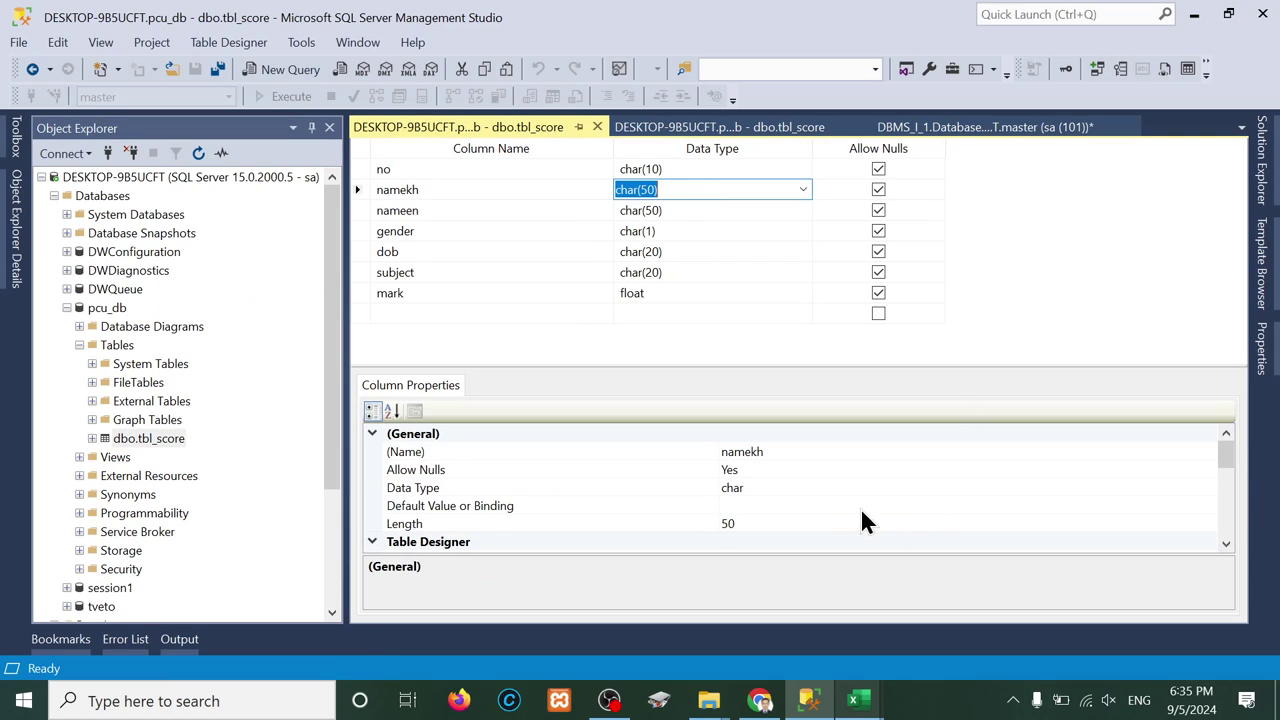
{"action": "scroll", "coordinate": [864, 520], "scroll_direction": "down", "scroll_amount": 1}
{"action": "left_click", "coordinate": [894, 487]}
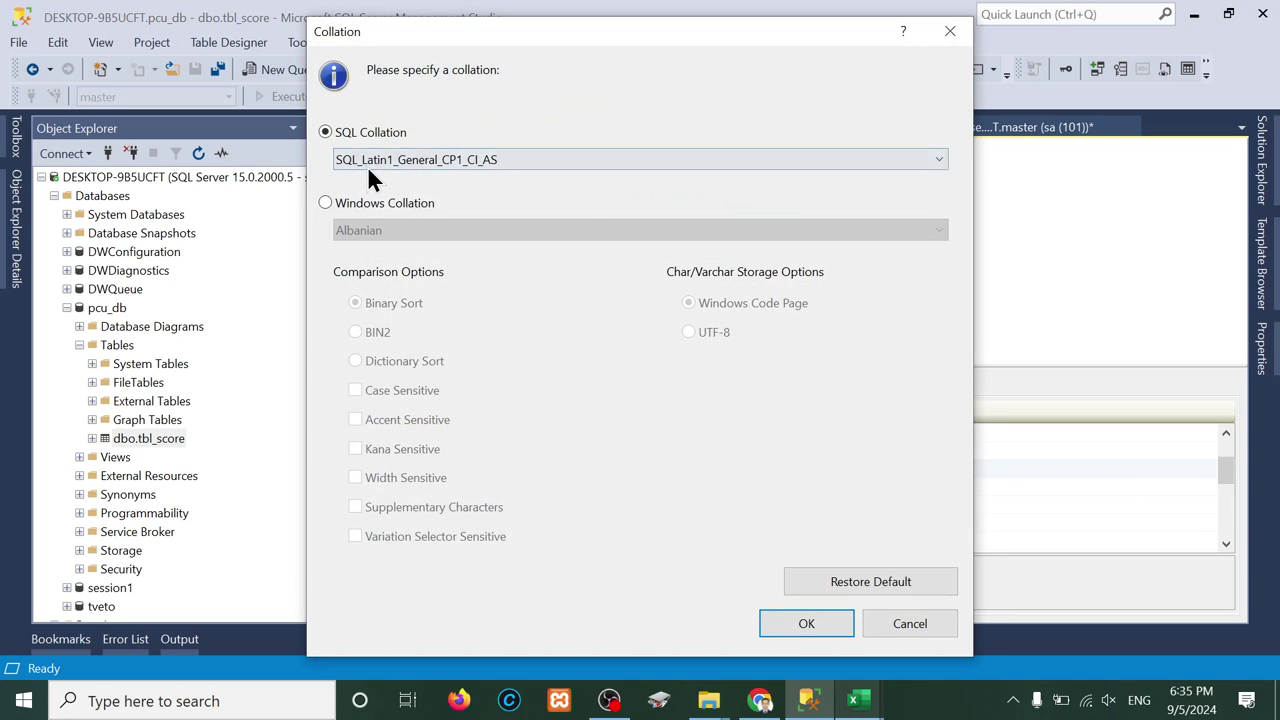
{"action": "left_click", "coordinate": [411, 159]}
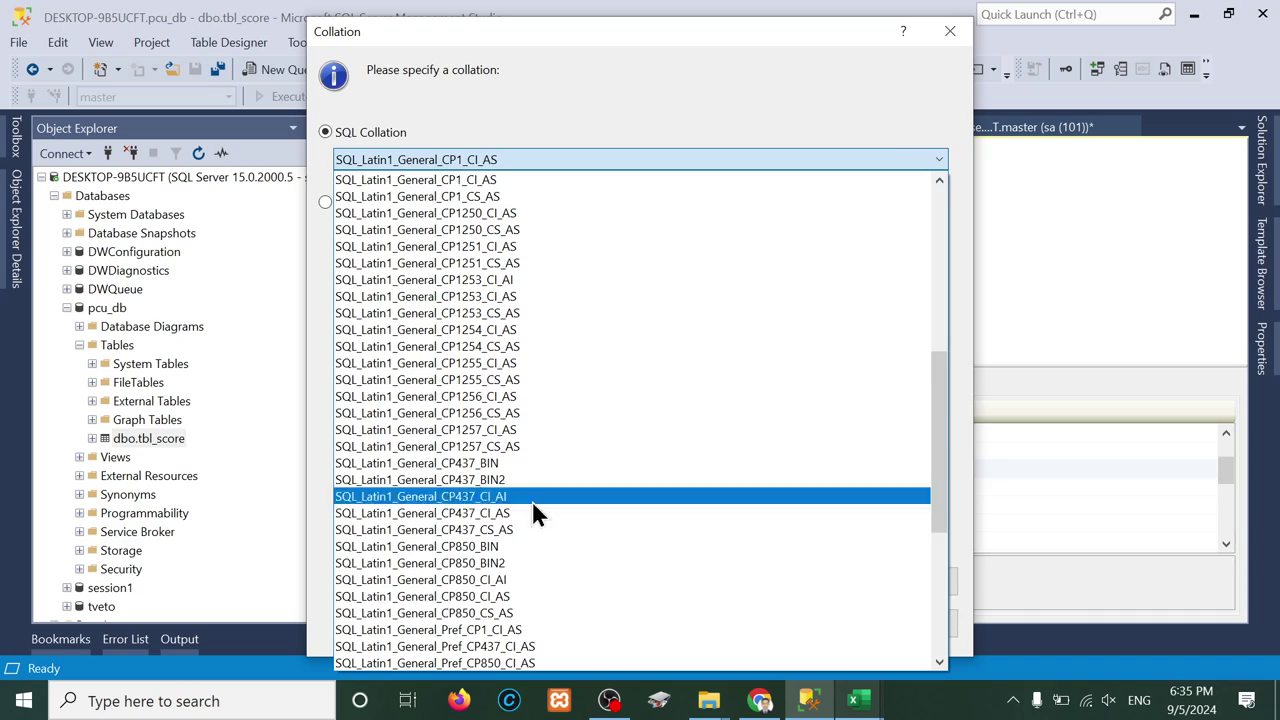
{"action": "left_click", "coordinate": [495, 549]}
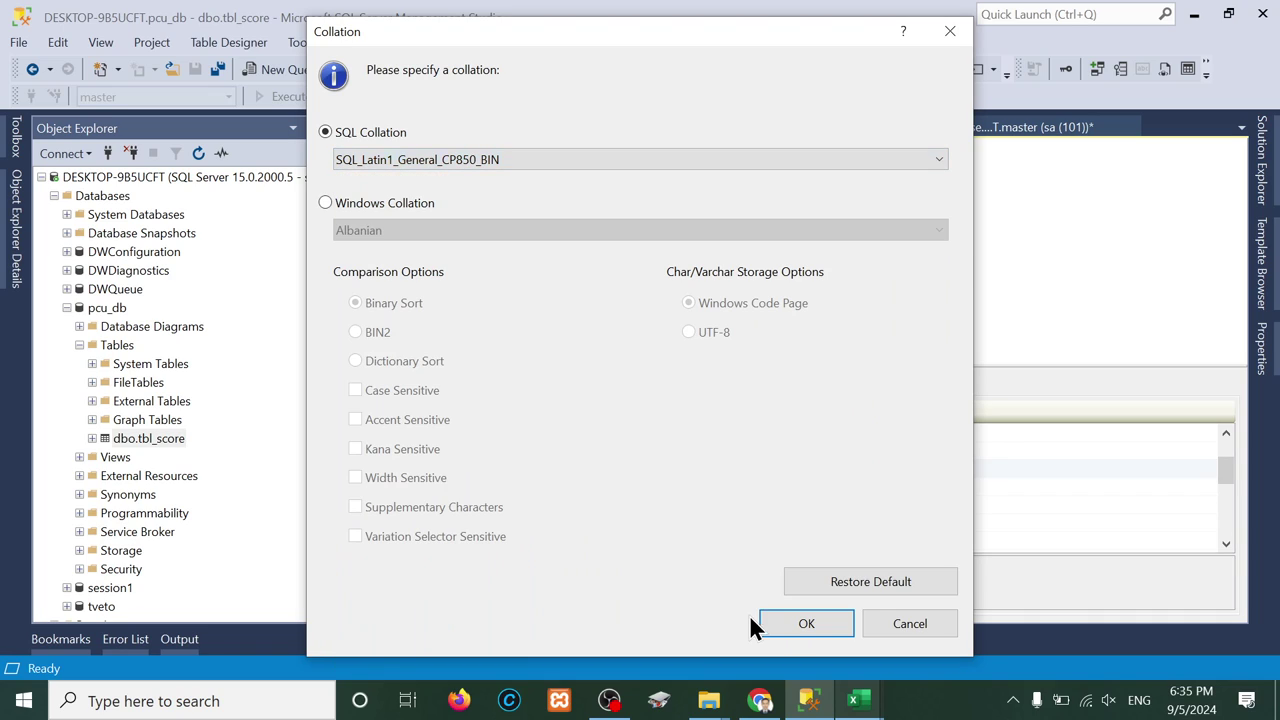
{"action": "left_click", "coordinate": [788, 626]}
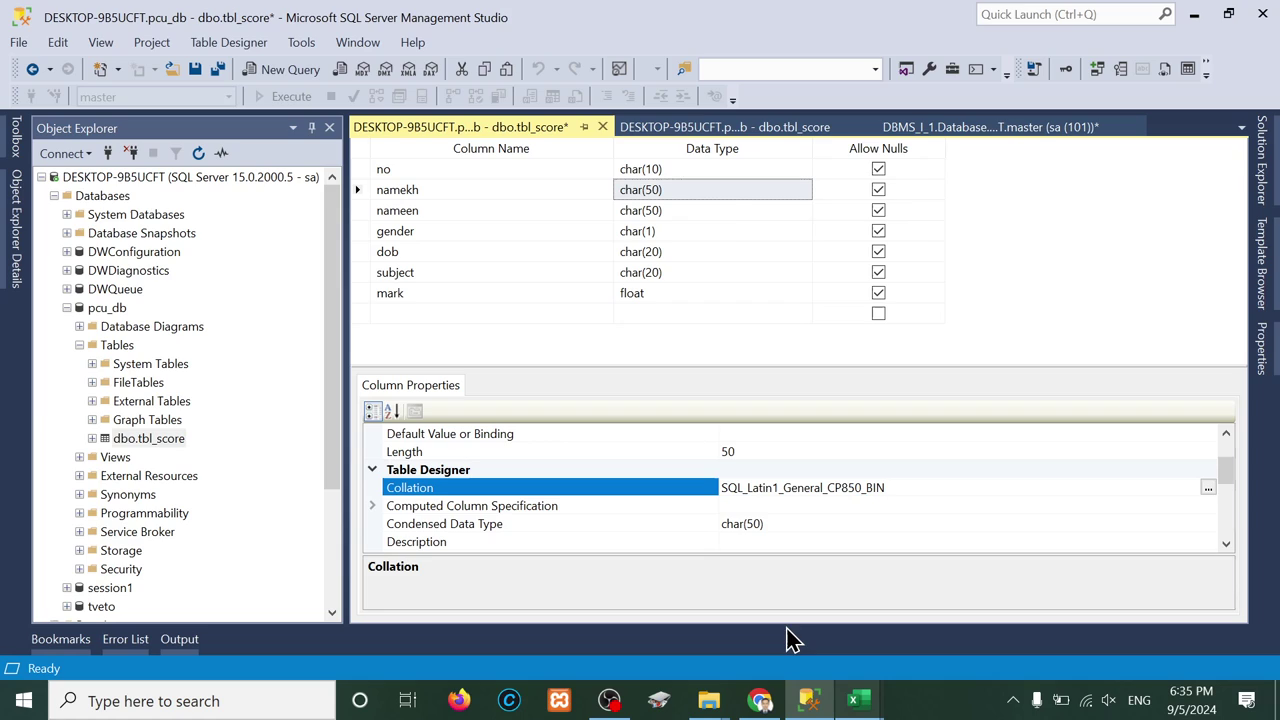
{"action": "left_click", "coordinate": [600, 128]}
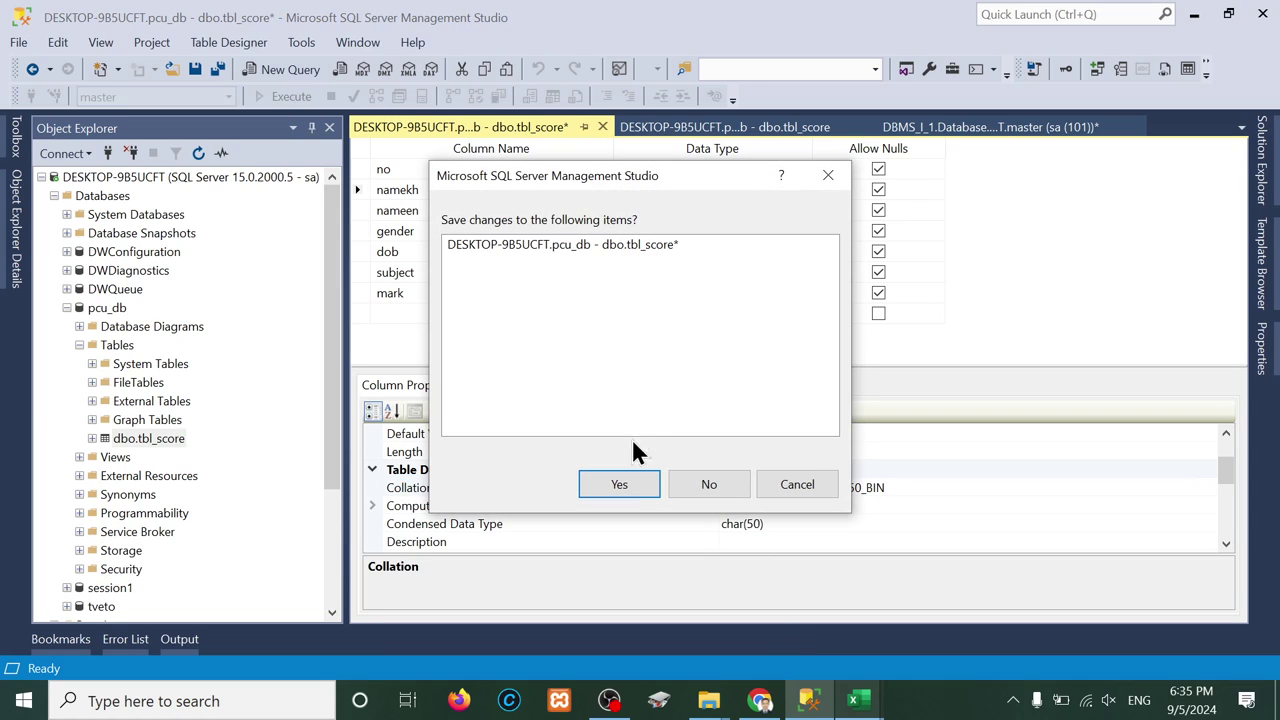
{"action": "left_click", "coordinate": [630, 482]}
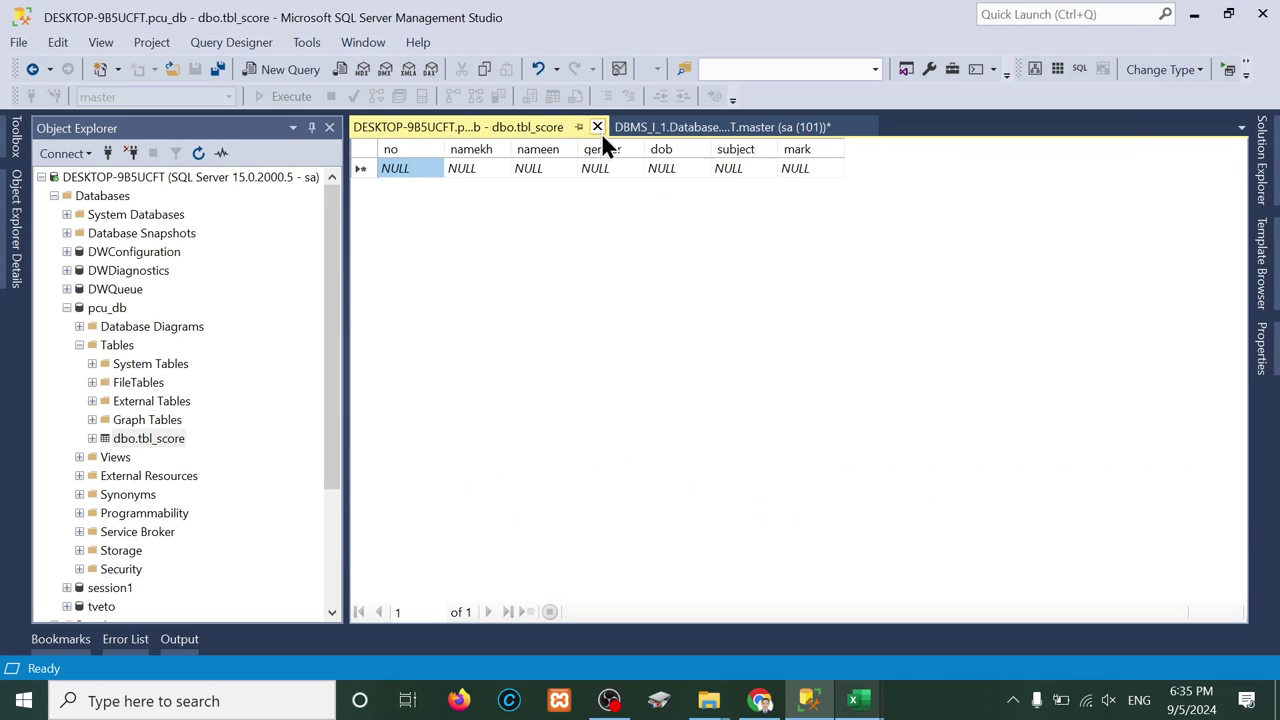
Step: Close the old tbl_score row grid and reopen the table's top 200 rows for editing
{"action": "left_click", "coordinate": [597, 127]}
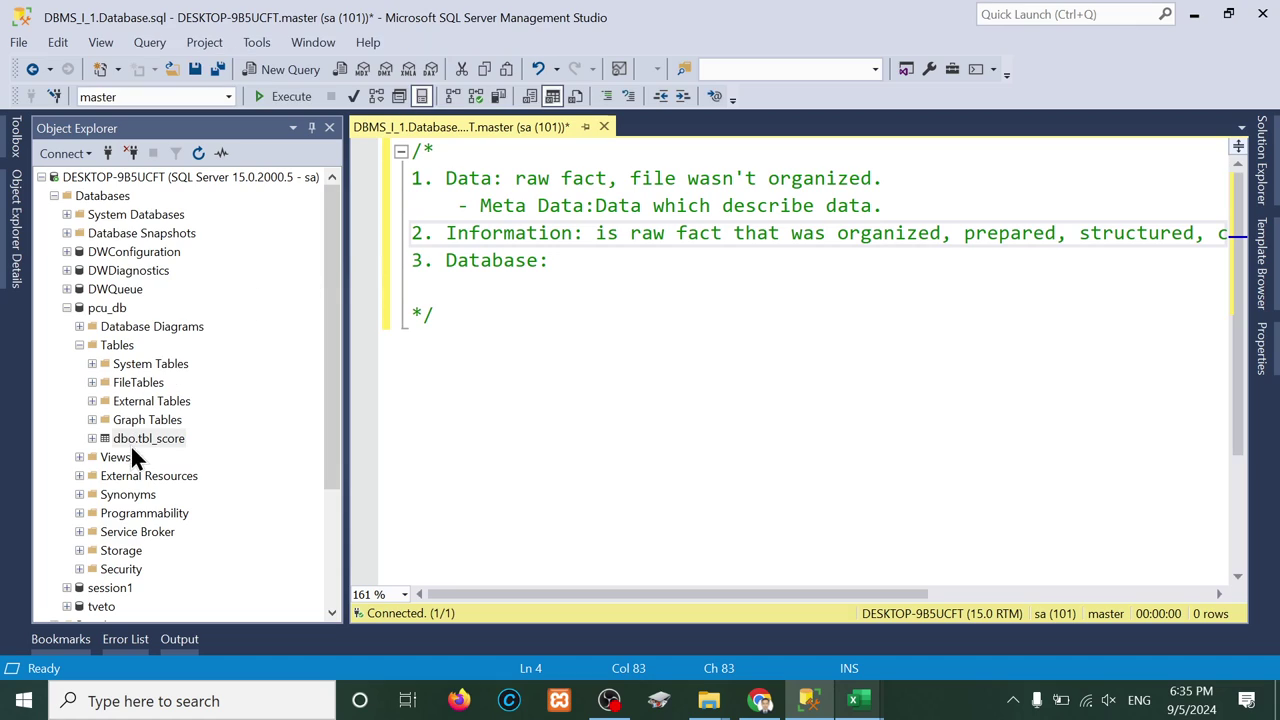
{"action": "right_click", "coordinate": [138, 440]}
{"action": "left_click", "coordinate": [191, 354]}
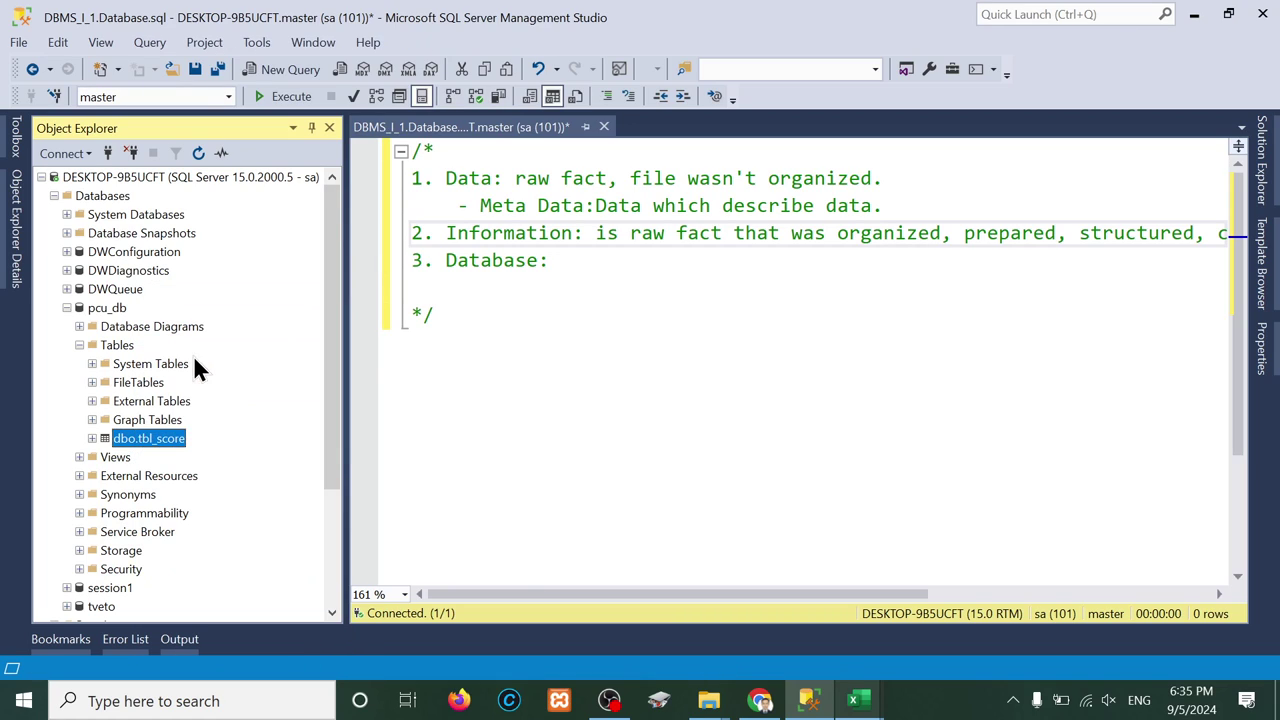
Step: Switch to Excel, bring attendance.xlsx to the front and close the final_exam.xlsx workbook
{"action": "left_click", "coordinate": [860, 701]}
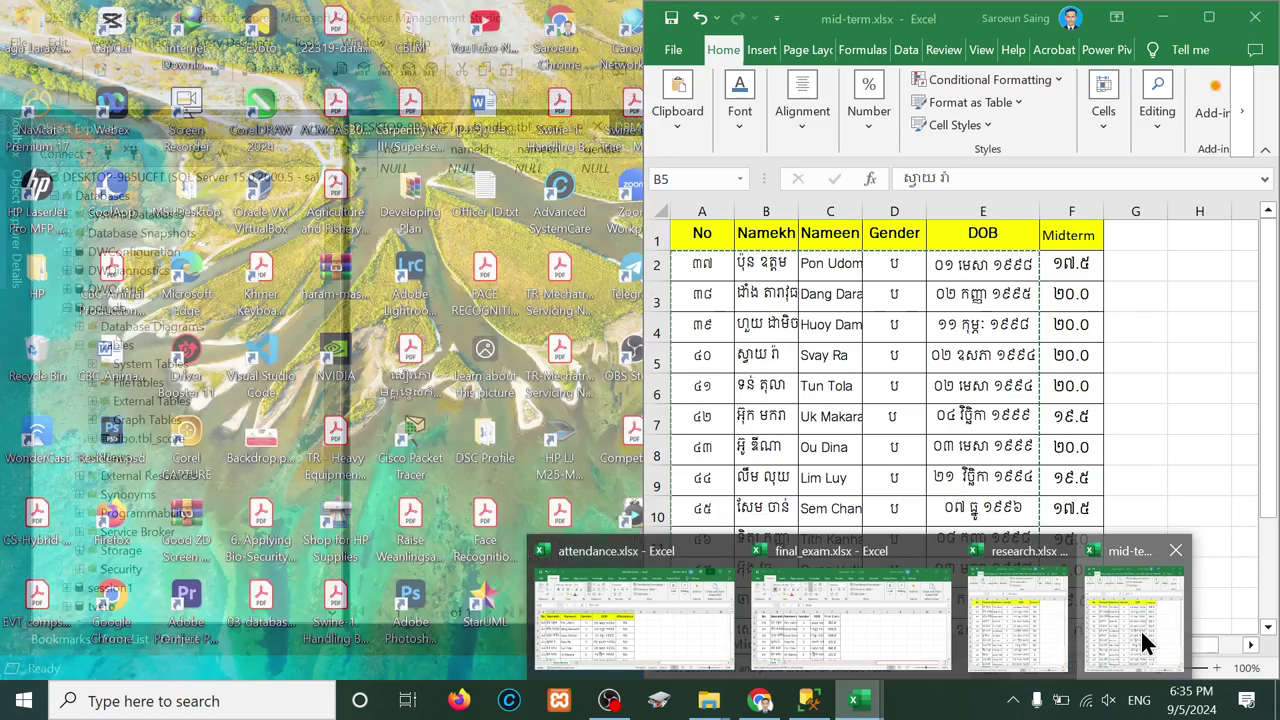
{"action": "left_click", "coordinate": [1145, 643]}
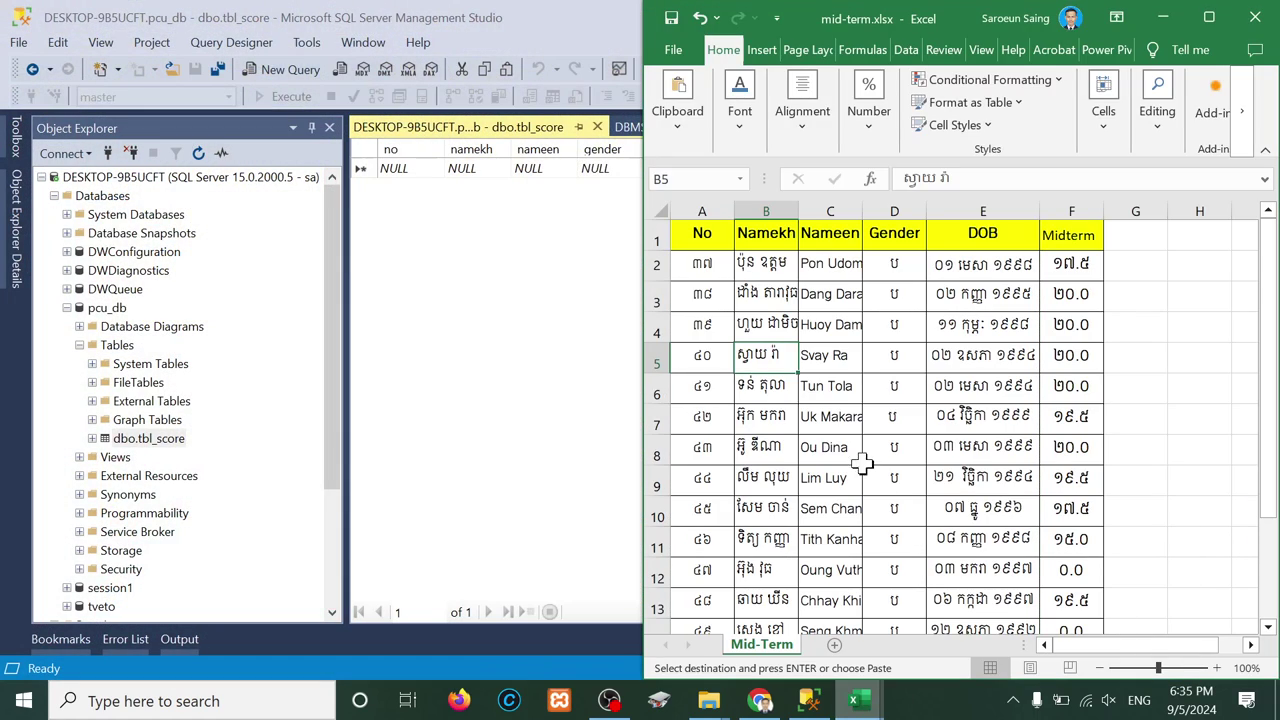
{"action": "left_click", "coordinate": [860, 701]}
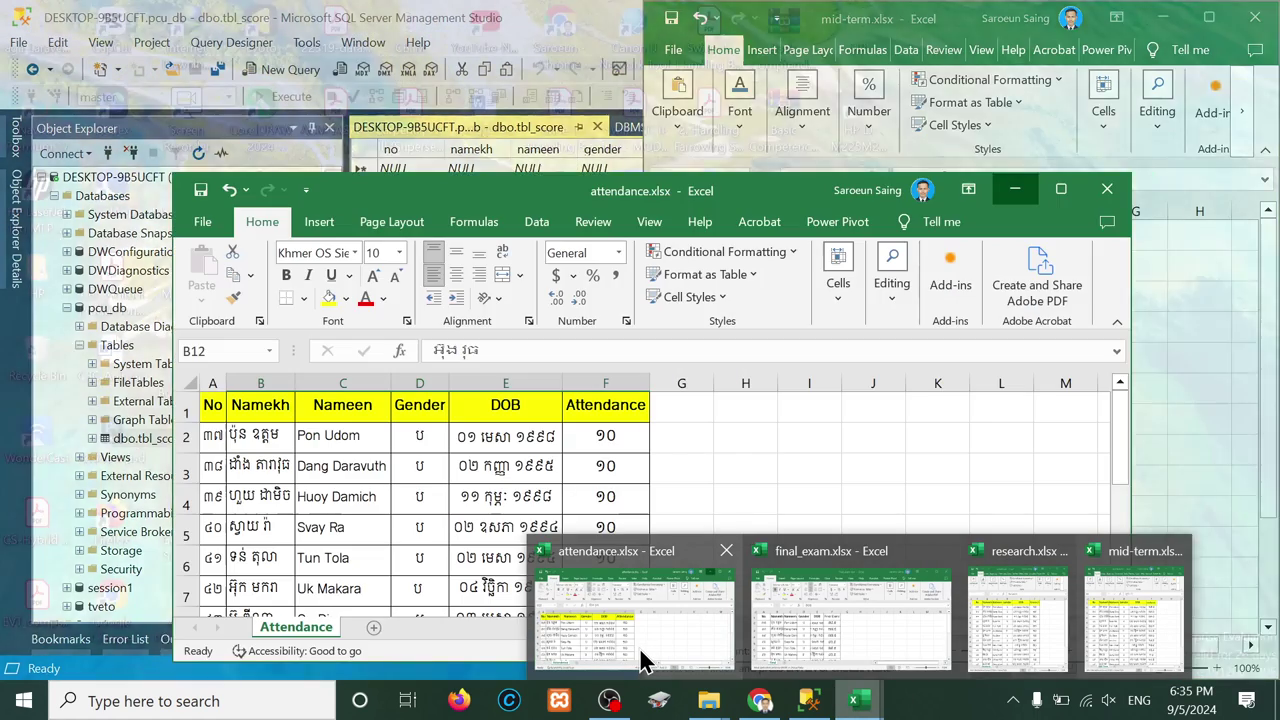
{"action": "left_click", "coordinate": [651, 663]}
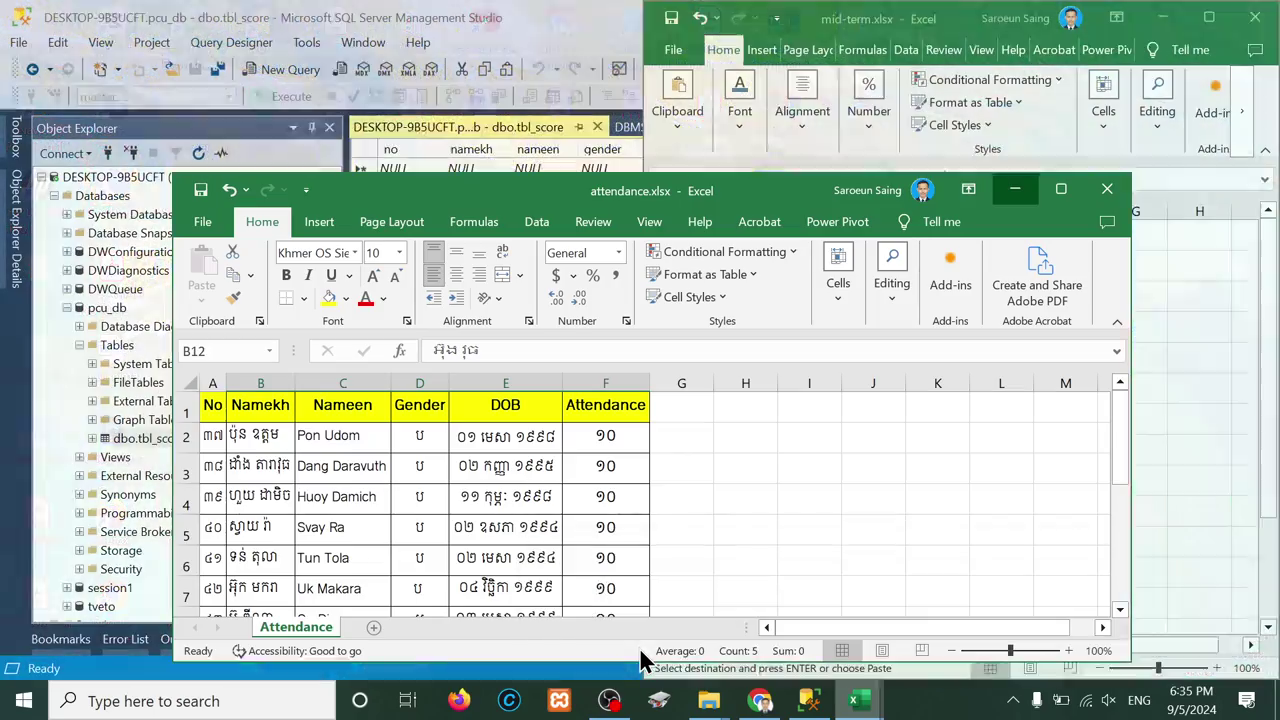
{"action": "mouse_move", "coordinate": [790, 708]}
{"action": "left_click", "coordinate": [860, 701]}
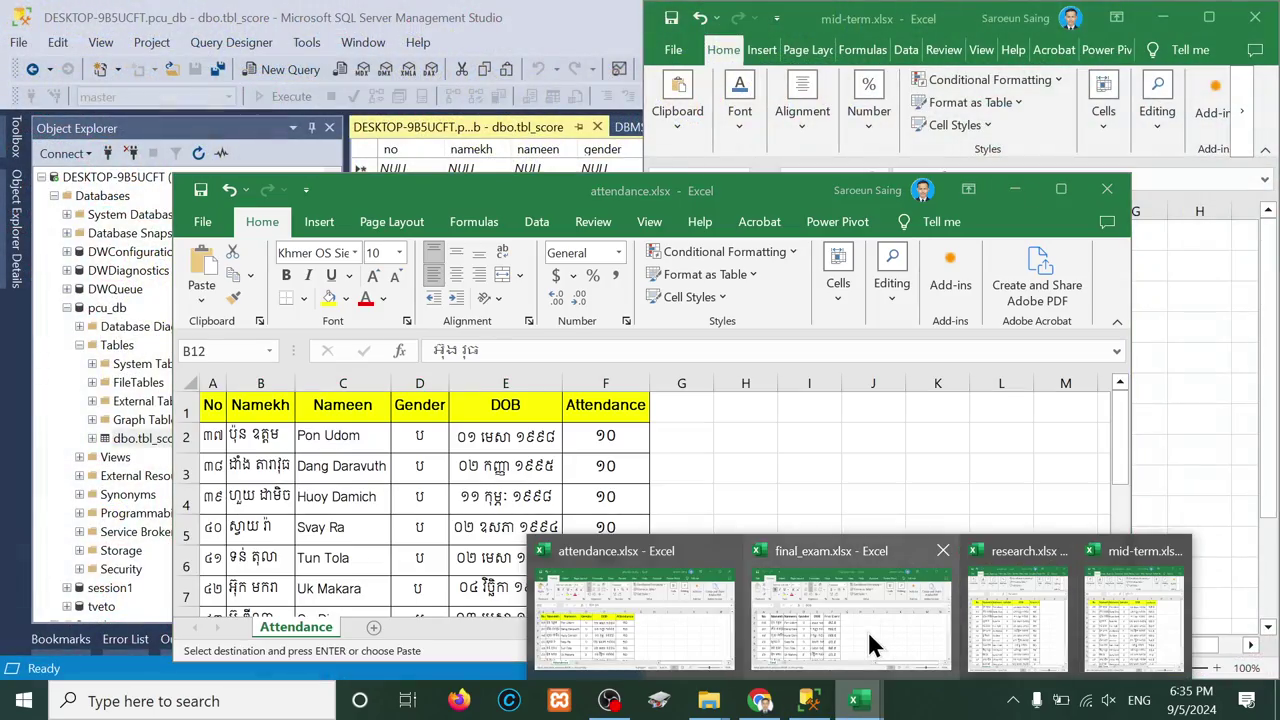
{"action": "mouse_move", "coordinate": [867, 629]}
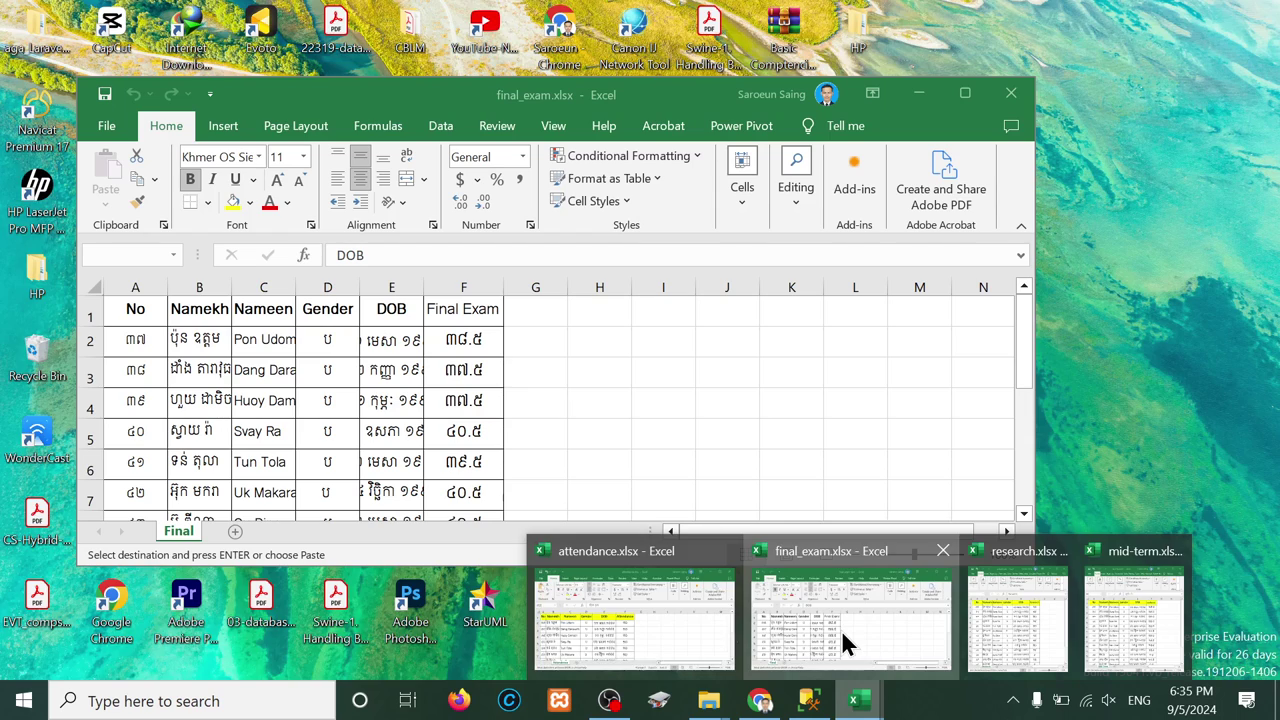
{"action": "left_click", "coordinate": [841, 630]}
{"action": "left_click", "coordinate": [1010, 93]}
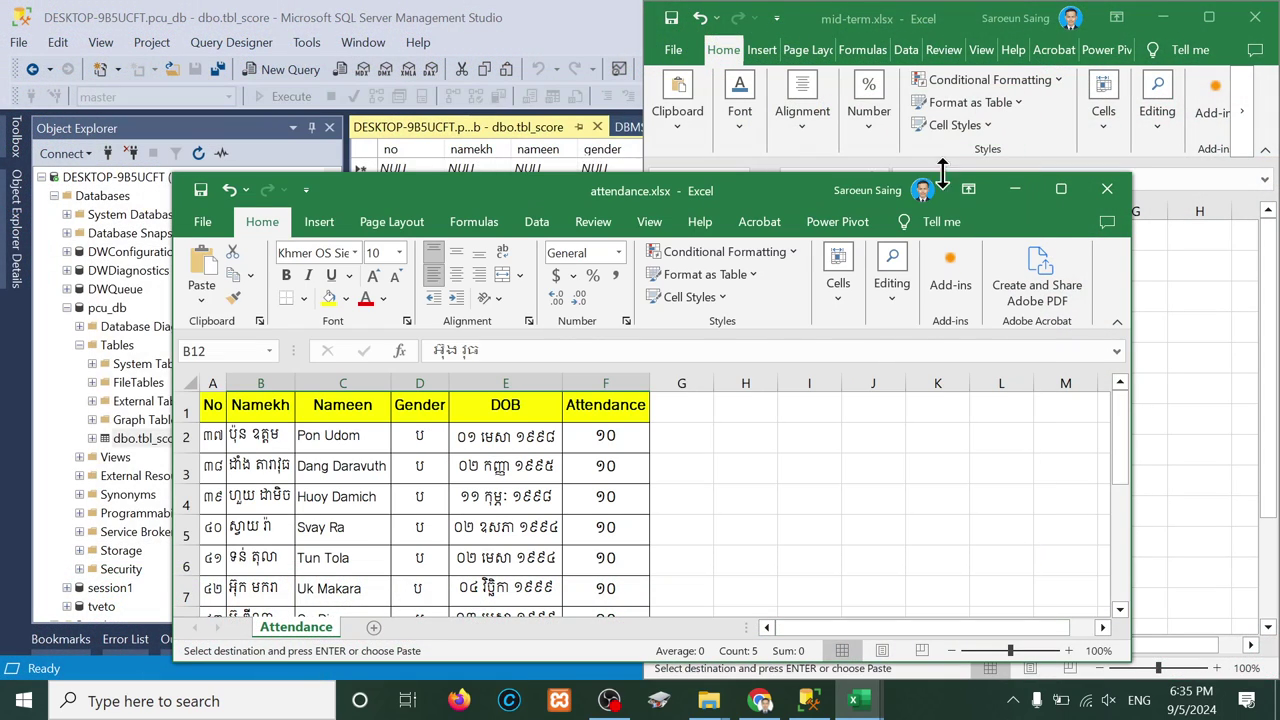
Step: Copy the range A2:E14 in attendance.xlsx, snap its window to half the screen, and return to a maximized SQL Server Management Studio
{"action": "left_click_drag", "start_coordinate": [212, 436], "coordinate": [491, 543]}
{"action": "key", "text": "ctrl+v"}
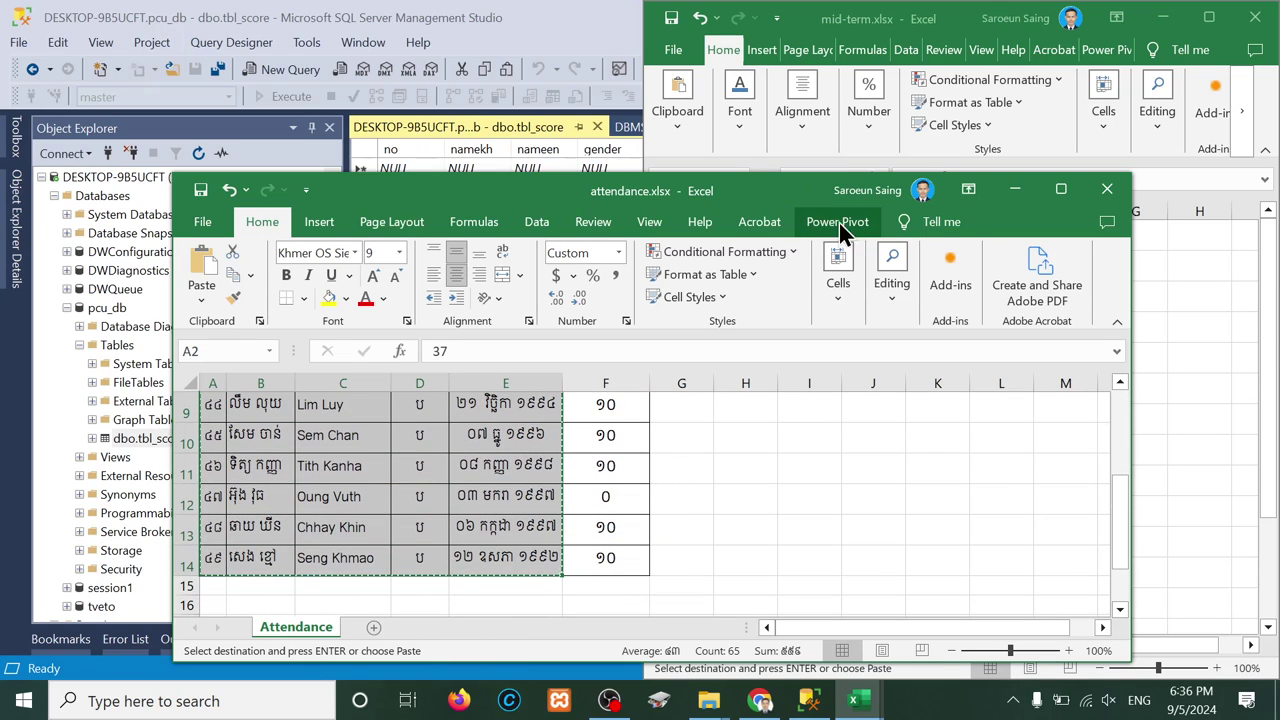
{"action": "left_click_drag", "start_coordinate": [752, 192], "coordinate": [1278, 200]}
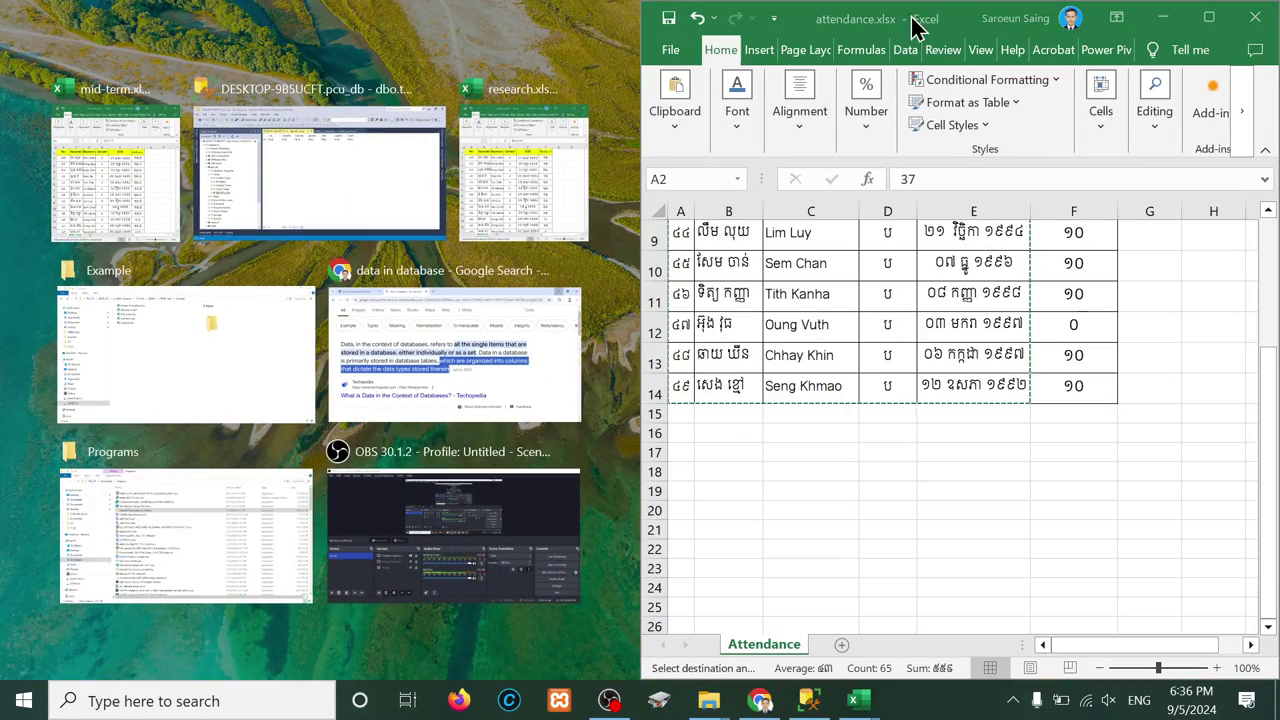
{"action": "left_click", "coordinate": [396, 191]}
{"action": "key", "text": "super+Up"}
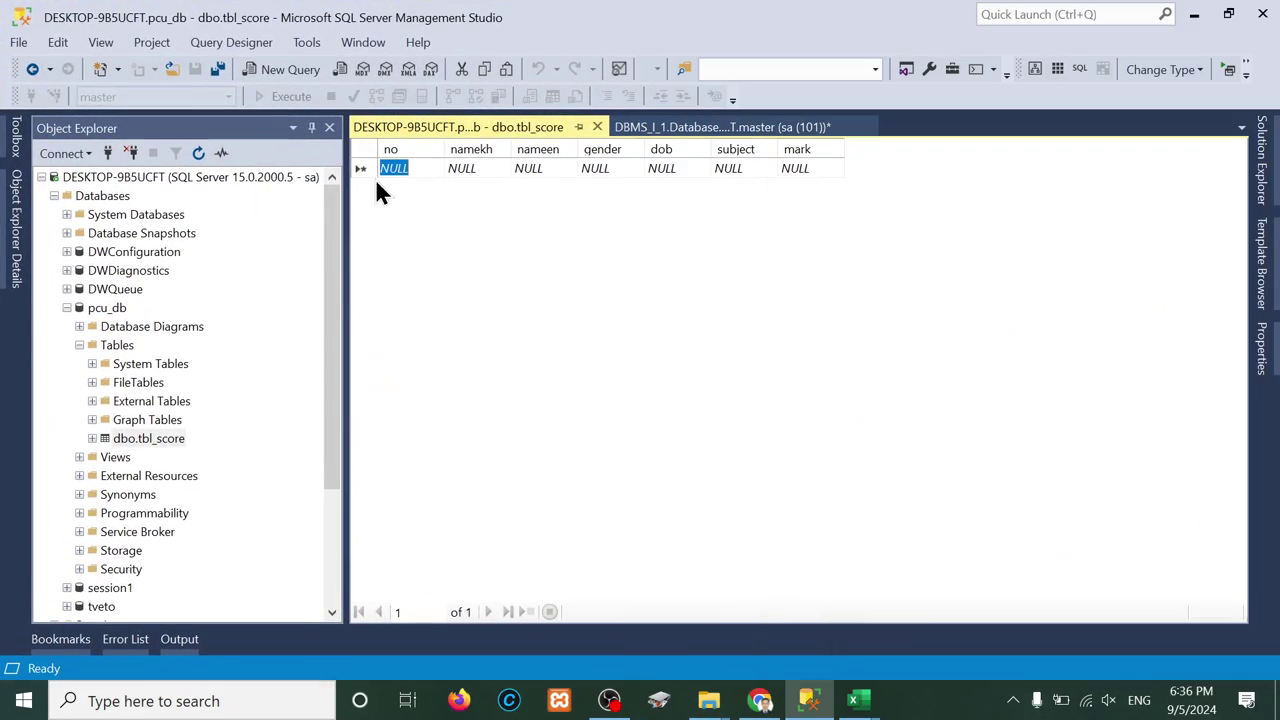
Step: Paste the copied attendance rows into the empty row of tbl_score and widen the dob column to fit its contents
{"action": "left_click", "coordinate": [358, 168]}
{"action": "right_click", "coordinate": [358, 168]}
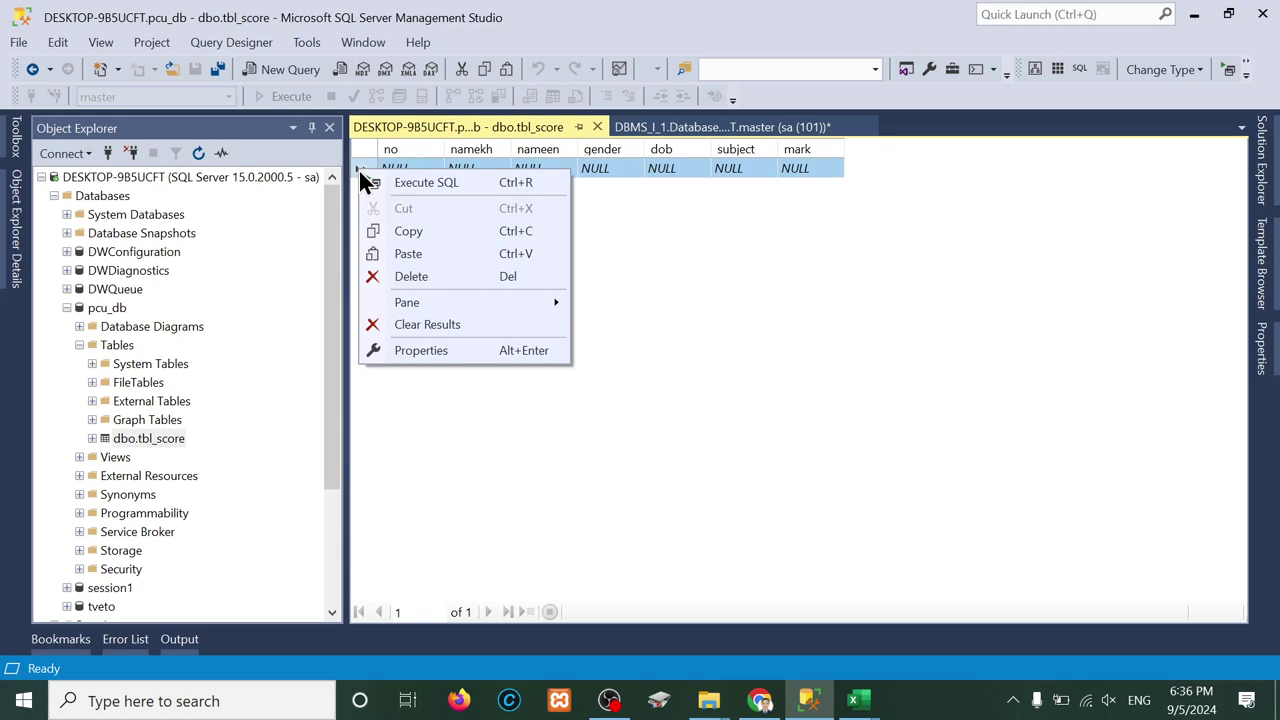
{"action": "left_click", "coordinate": [414, 253]}
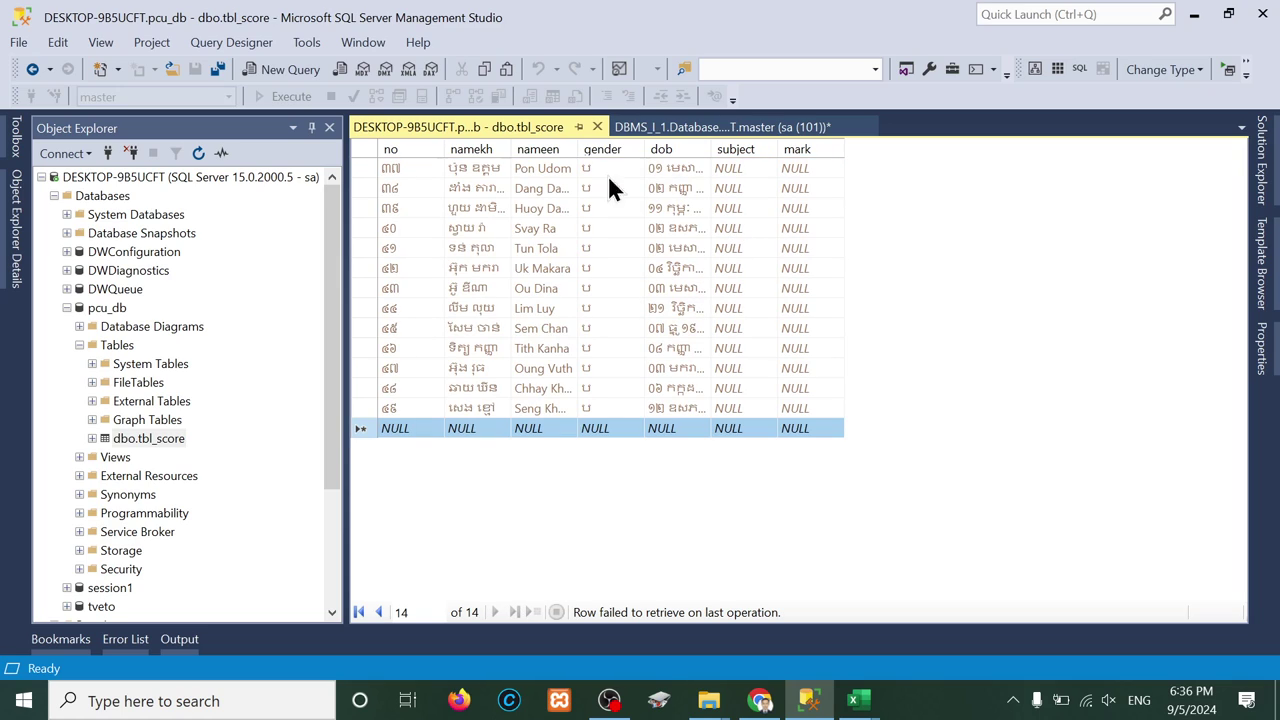
{"action": "double_click", "coordinate": [712, 145]}
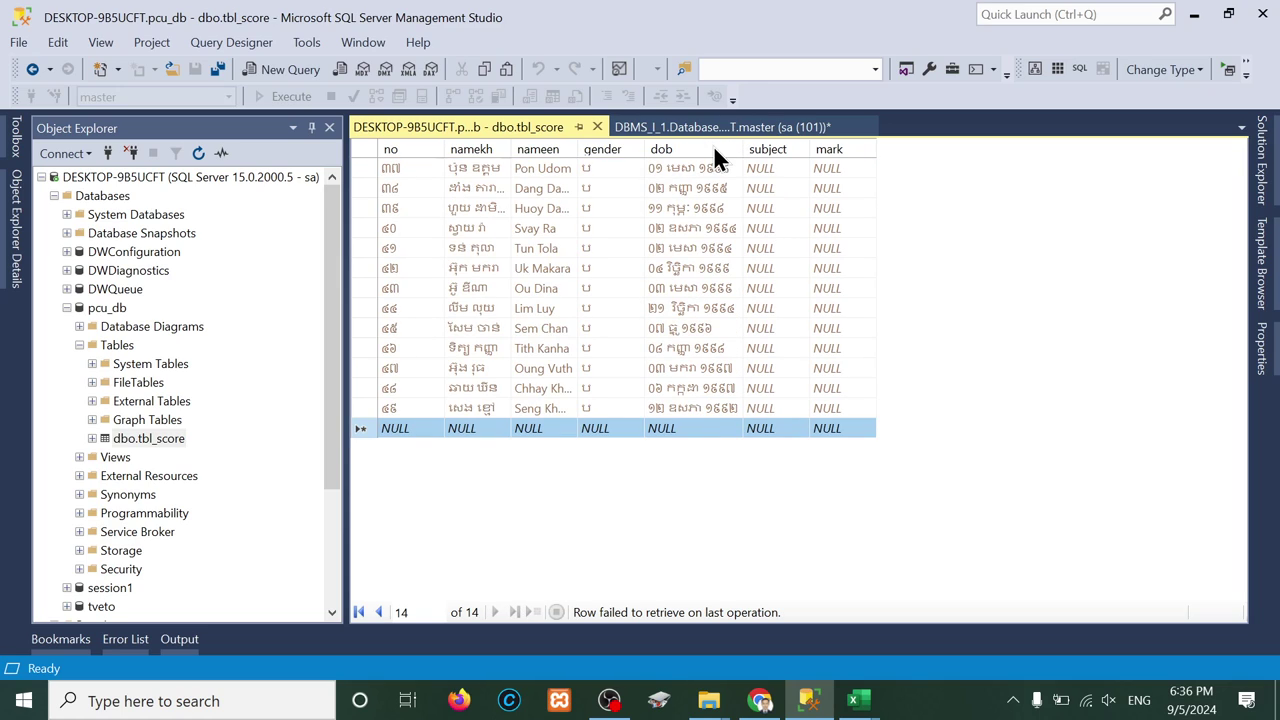
{"action": "left_click", "coordinate": [757, 172]}
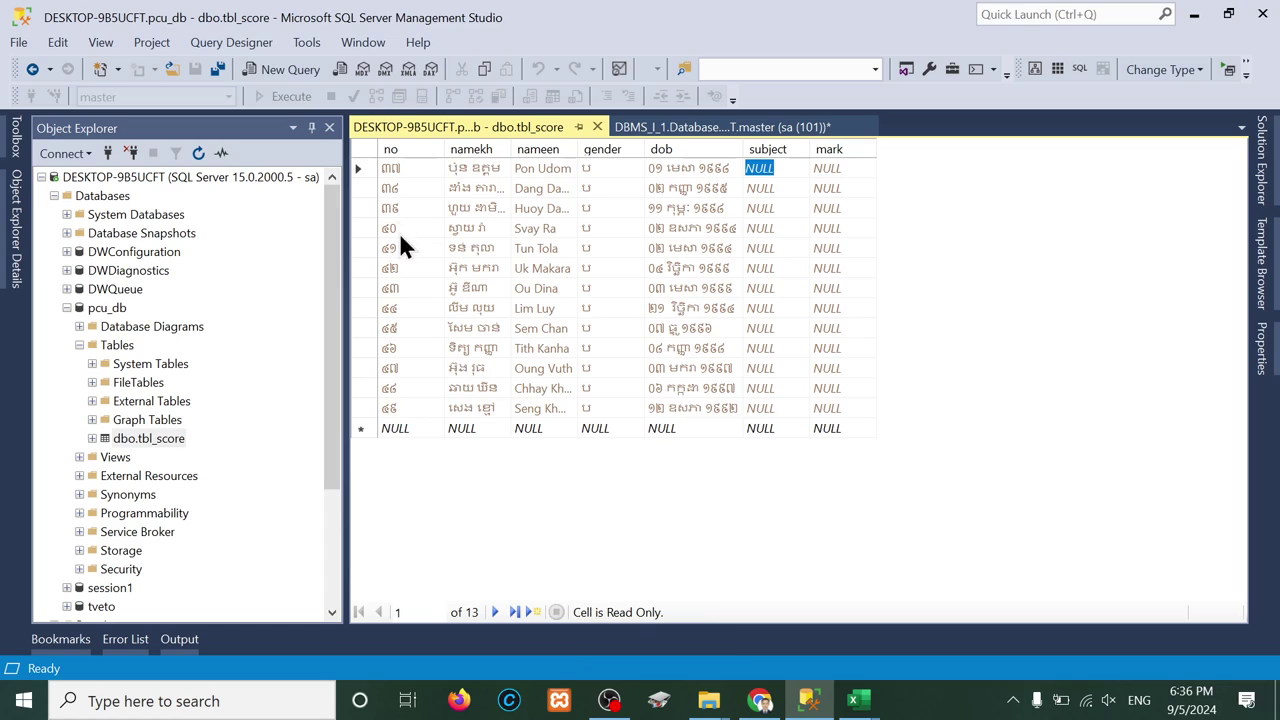
Step: Re-execute the SQL behind the tbl_score row grid to reload the pasted rows
{"action": "left_click", "coordinate": [367, 148]}
{"action": "right_click", "coordinate": [367, 148]}
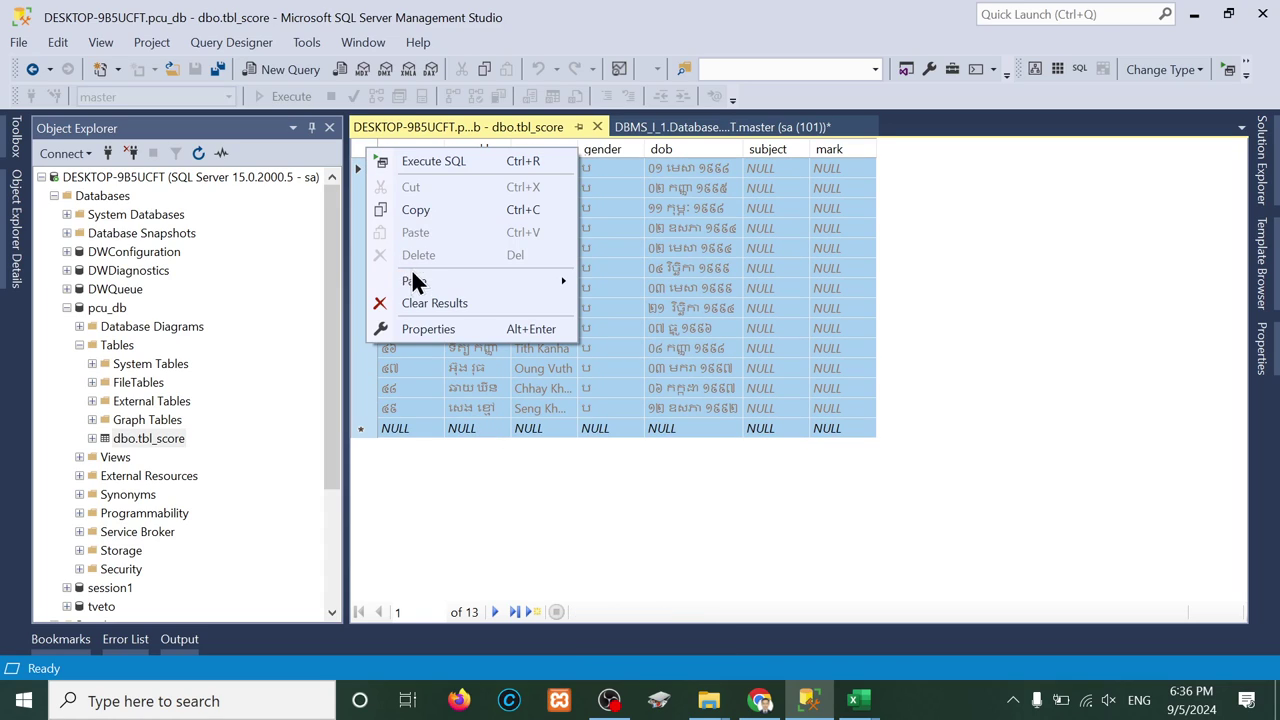
{"action": "left_click", "coordinate": [436, 160]}
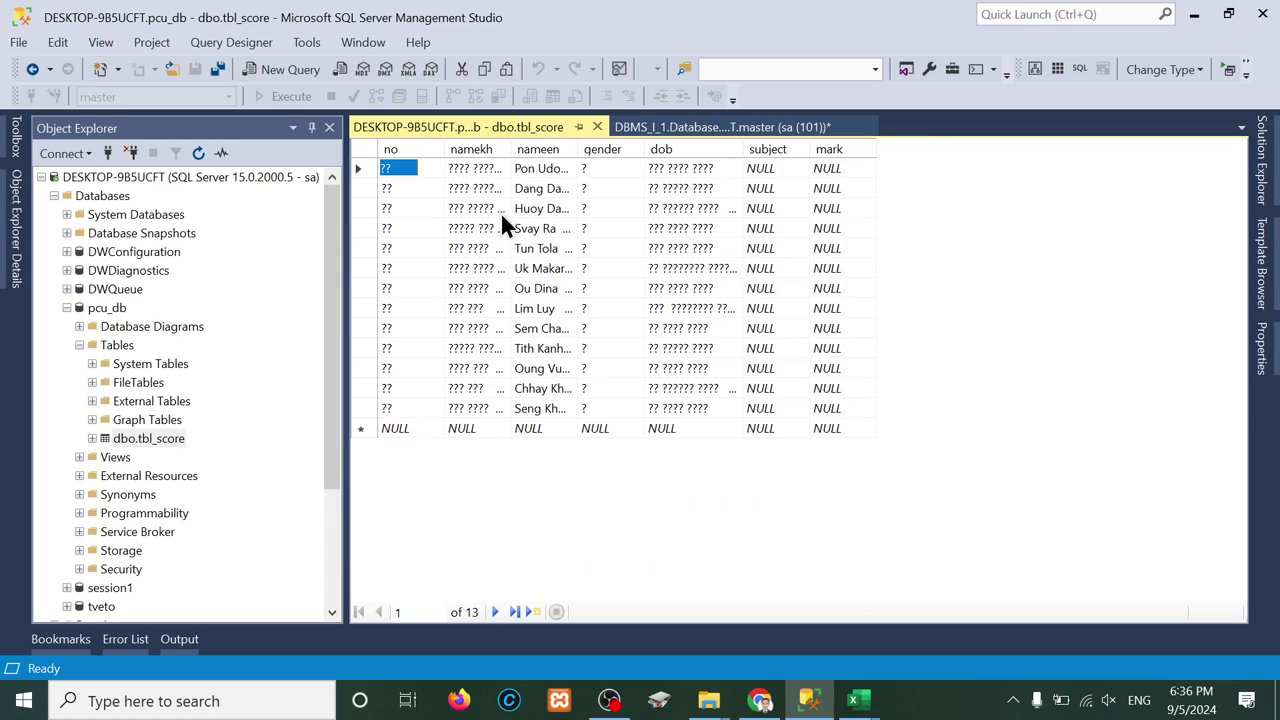
Step: Check how the Khmer text was stored in the no, namekh and dob cells of the reloaded rows
{"action": "left_click", "coordinate": [476, 166]}
{"action": "left_click", "coordinate": [695, 168]}
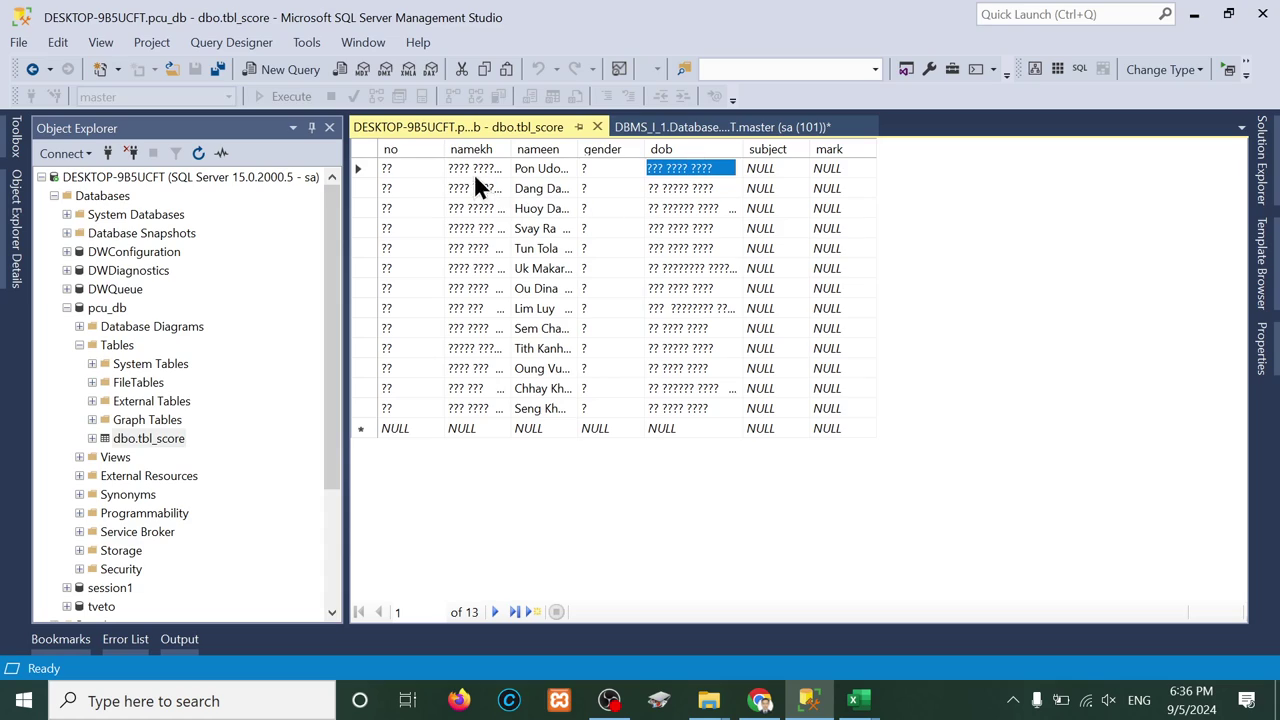
{"action": "left_click", "coordinate": [472, 168]}
{"action": "left_click", "coordinate": [687, 172]}
{"action": "left_click", "coordinate": [387, 169]}
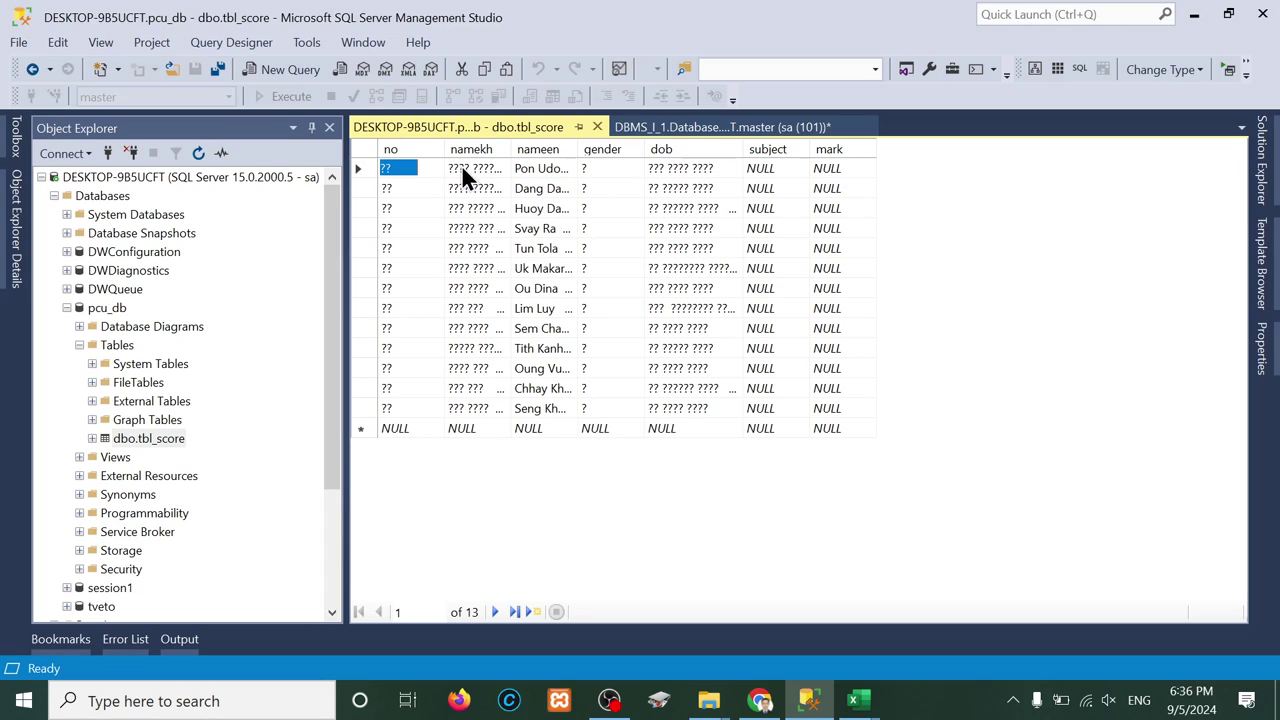
{"action": "left_click", "coordinate": [685, 175]}
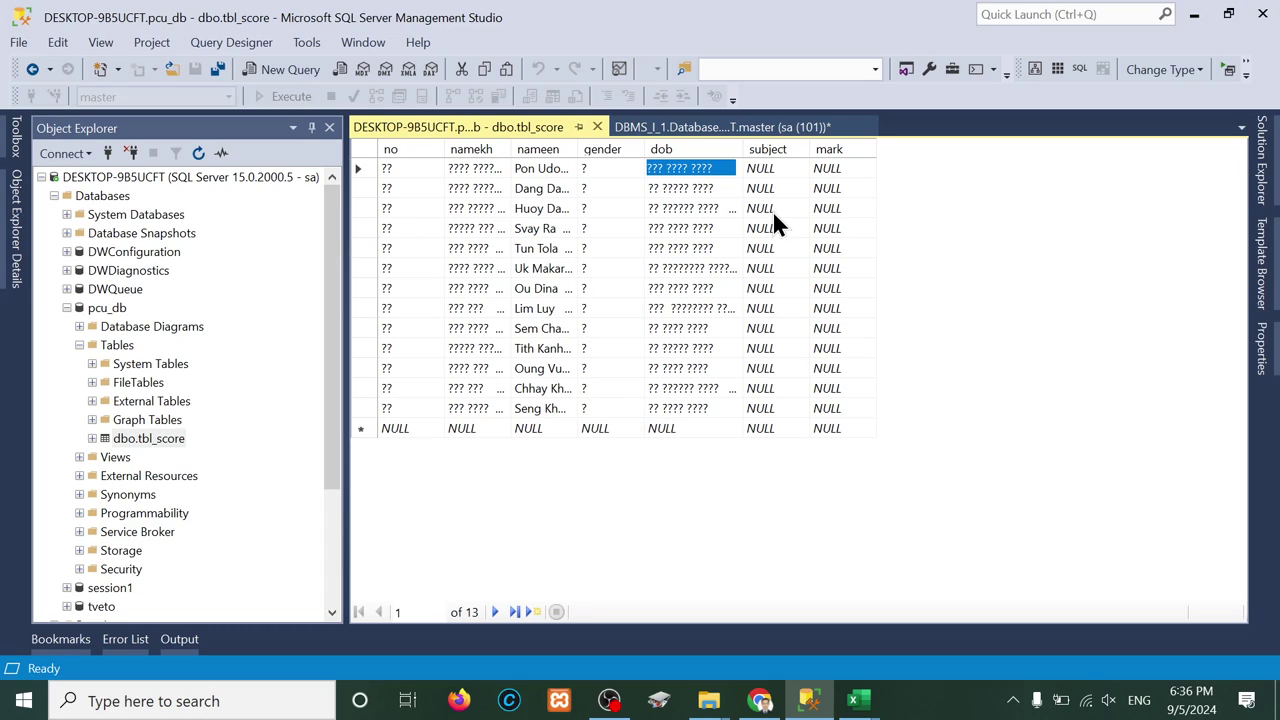
{"action": "left_click", "coordinate": [777, 172]}
{"action": "left_click", "coordinate": [409, 170]}
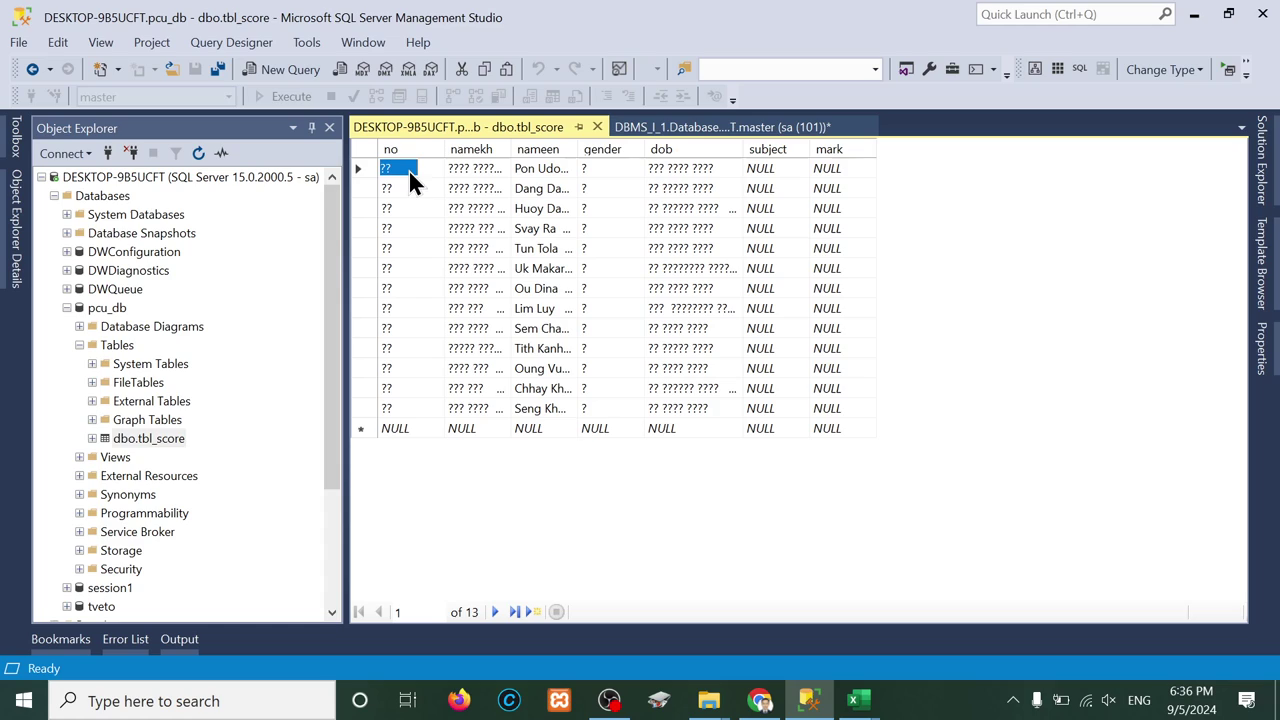
{"action": "left_click", "coordinate": [386, 410]}
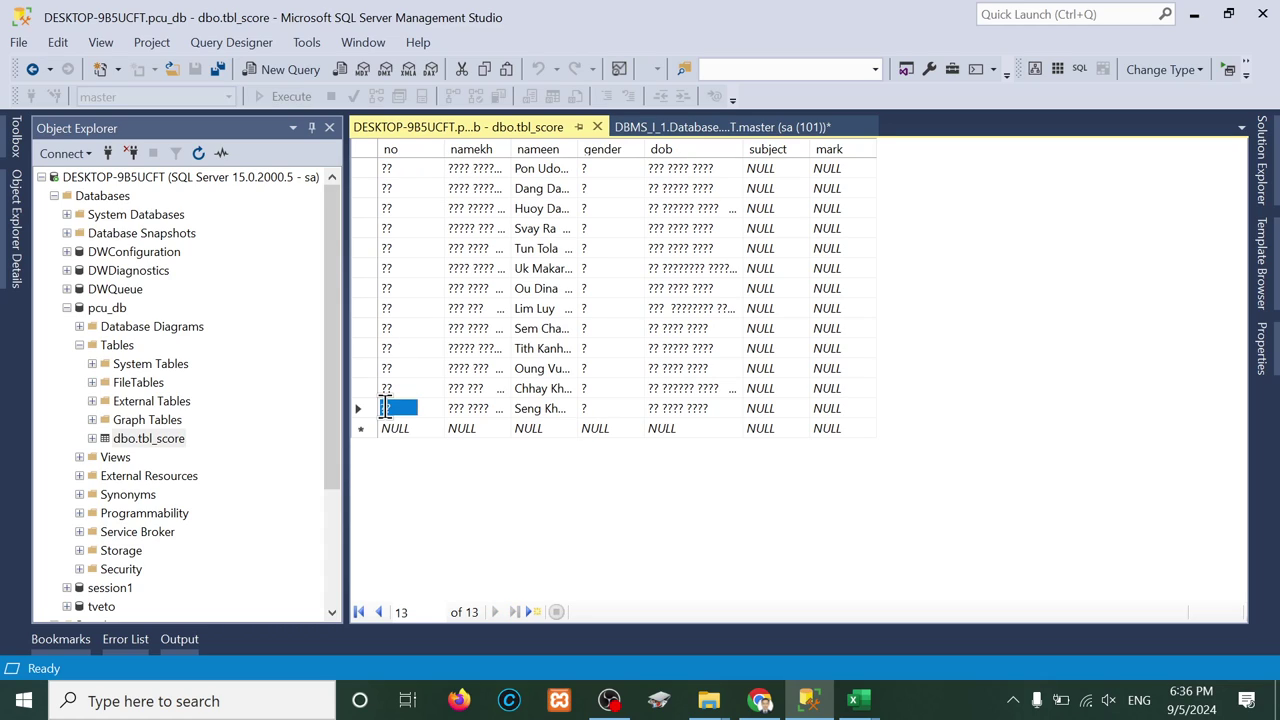
Step: Select all rows in the tbl_score grid and permanently delete them
{"action": "left_click", "coordinate": [363, 155]}
{"action": "right_click", "coordinate": [364, 155]}
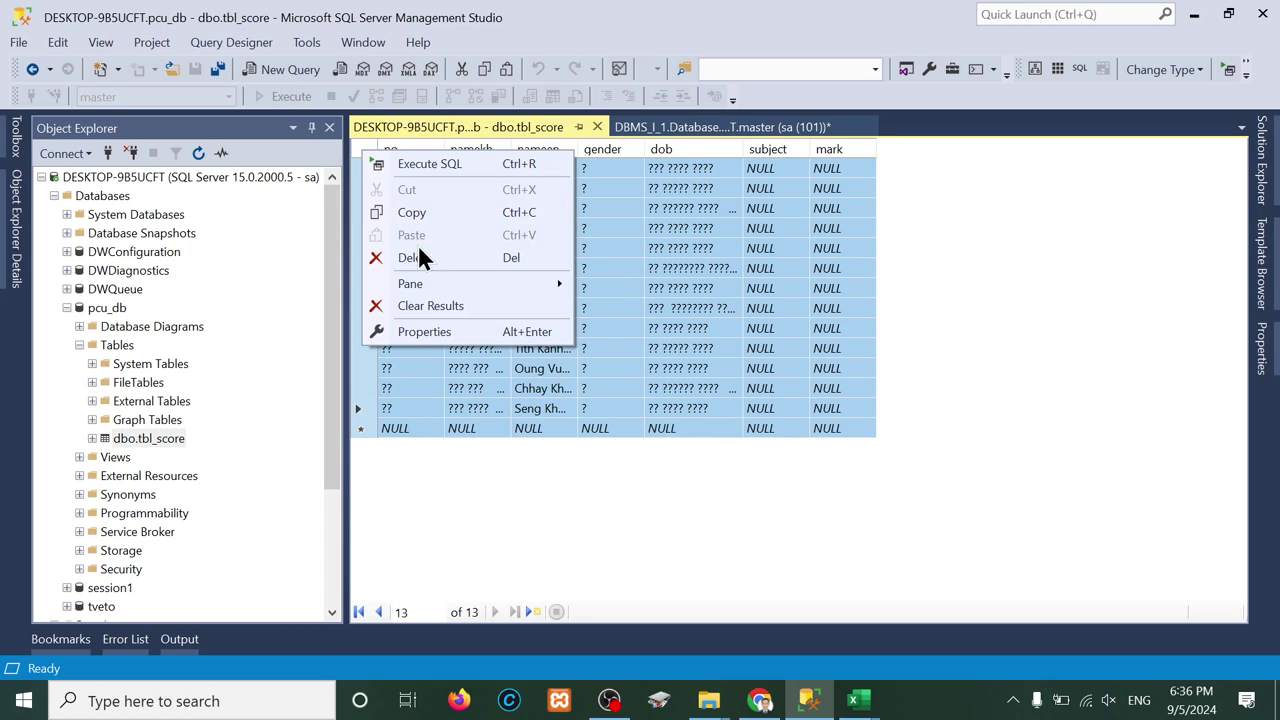
{"action": "left_click", "coordinate": [421, 256]}
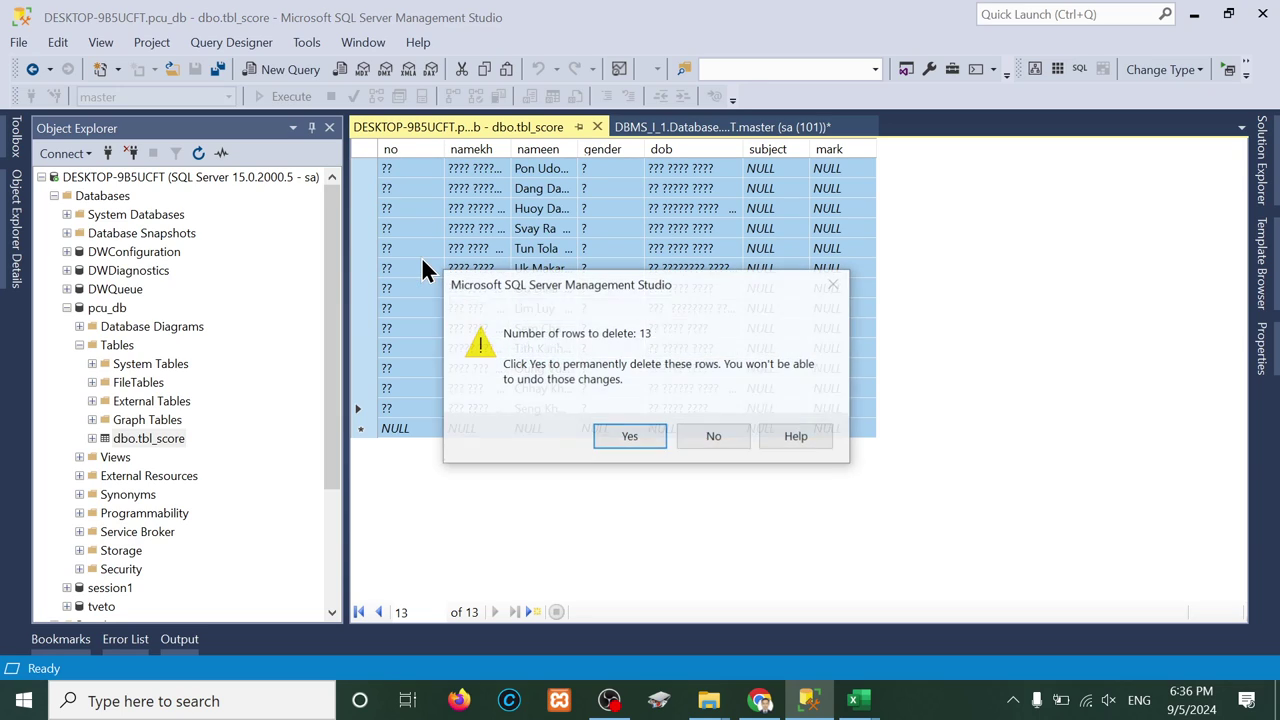
{"action": "left_click", "coordinate": [657, 438]}
Step: Delete the pcu_db database with its backup and restore history, closing existing connections
{"action": "right_click", "coordinate": [158, 437]}
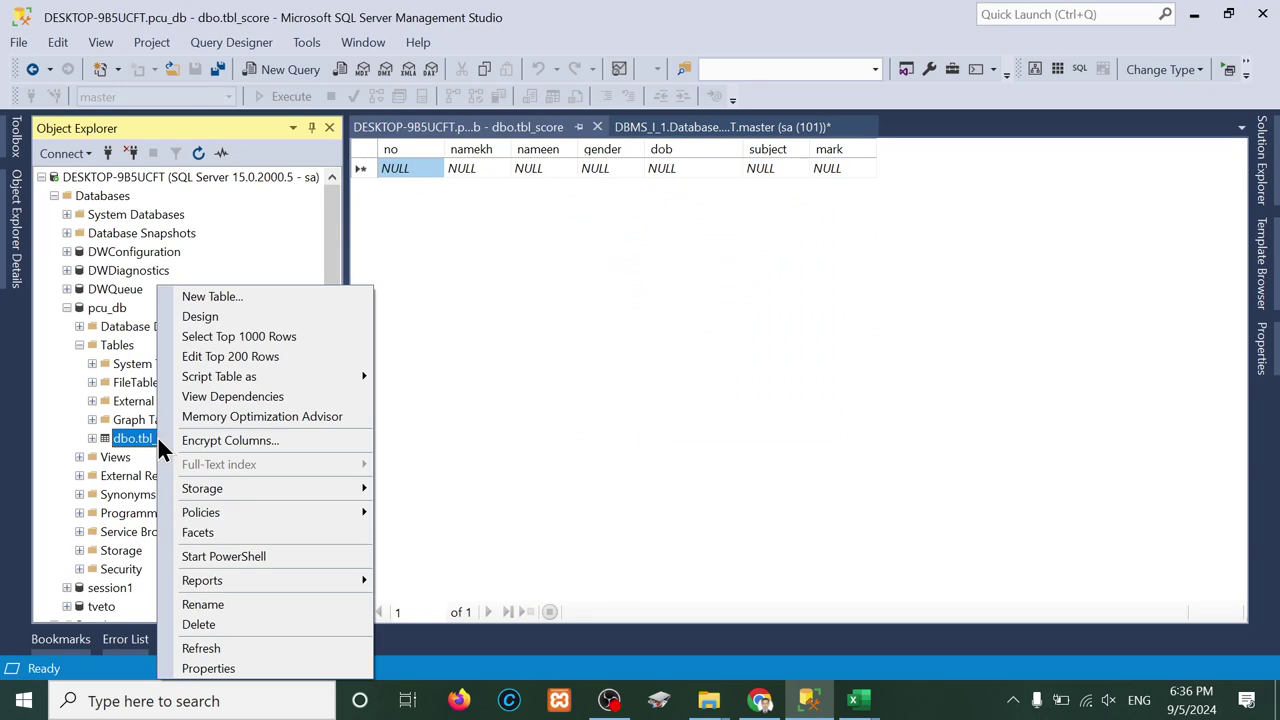
{"action": "left_click", "coordinate": [105, 307]}
{"action": "right_click", "coordinate": [105, 307]}
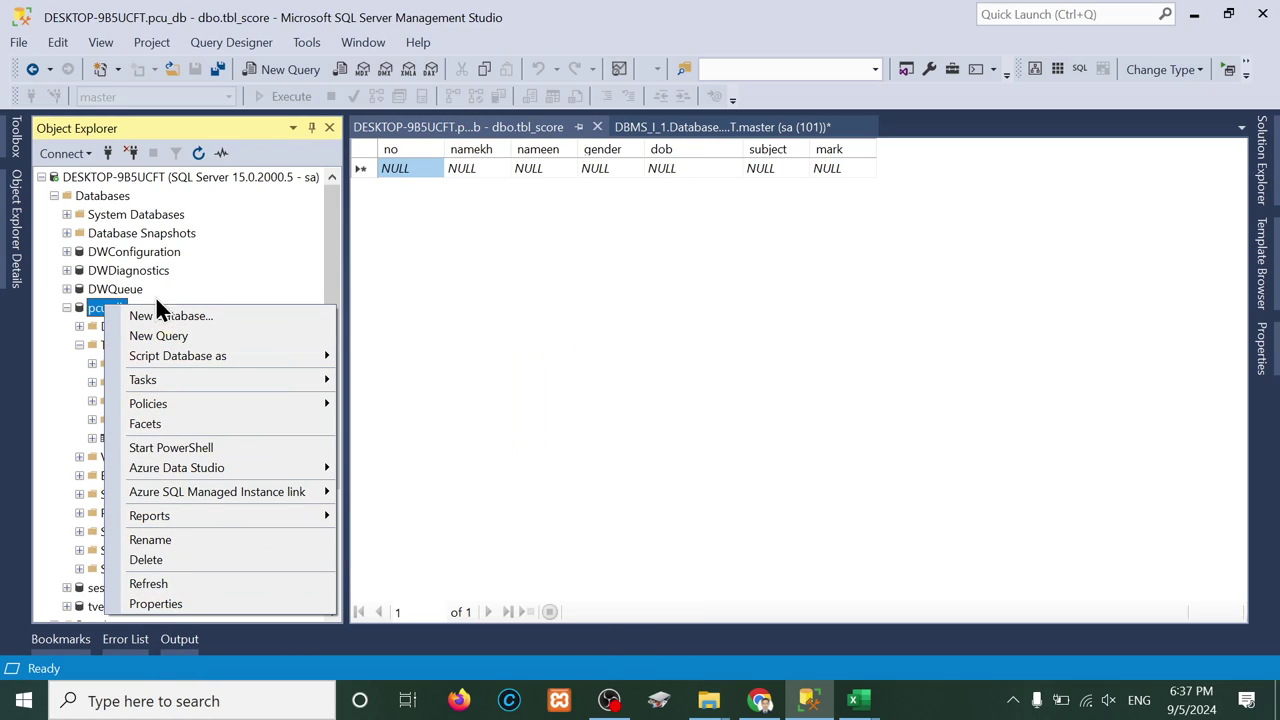
{"action": "mouse_move", "coordinate": [152, 520]}
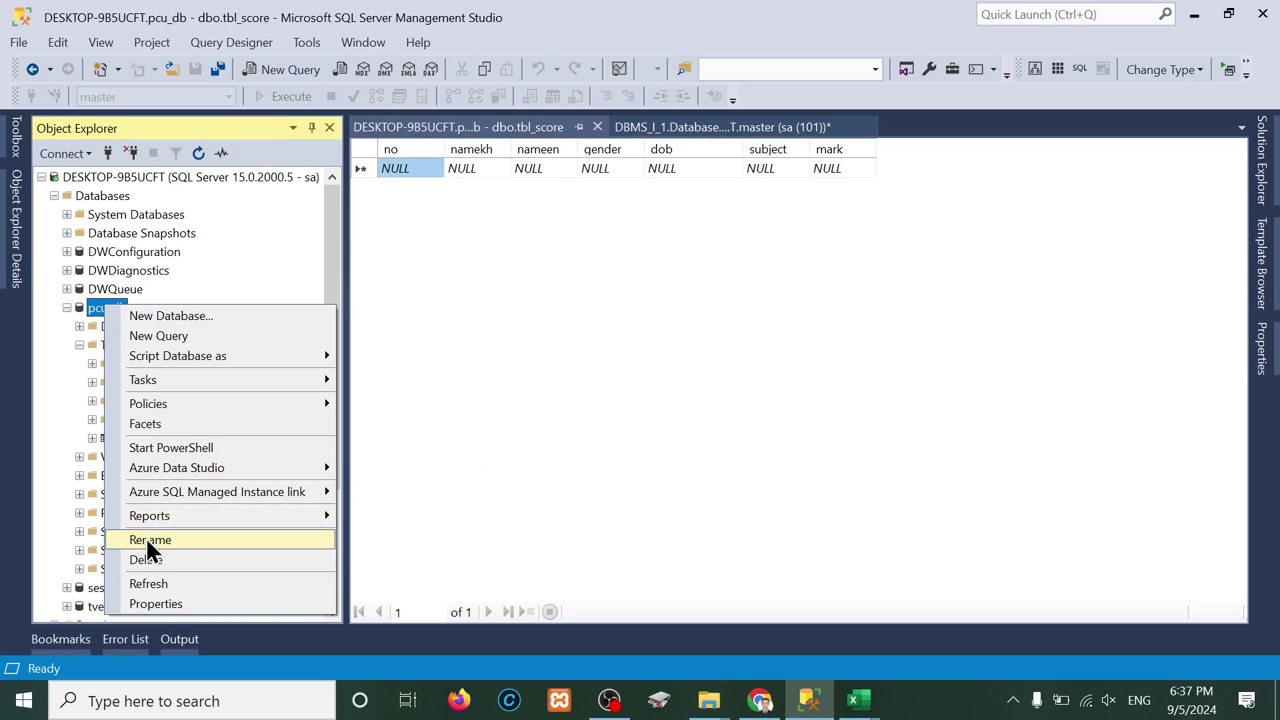
{"action": "left_click", "coordinate": [151, 557]}
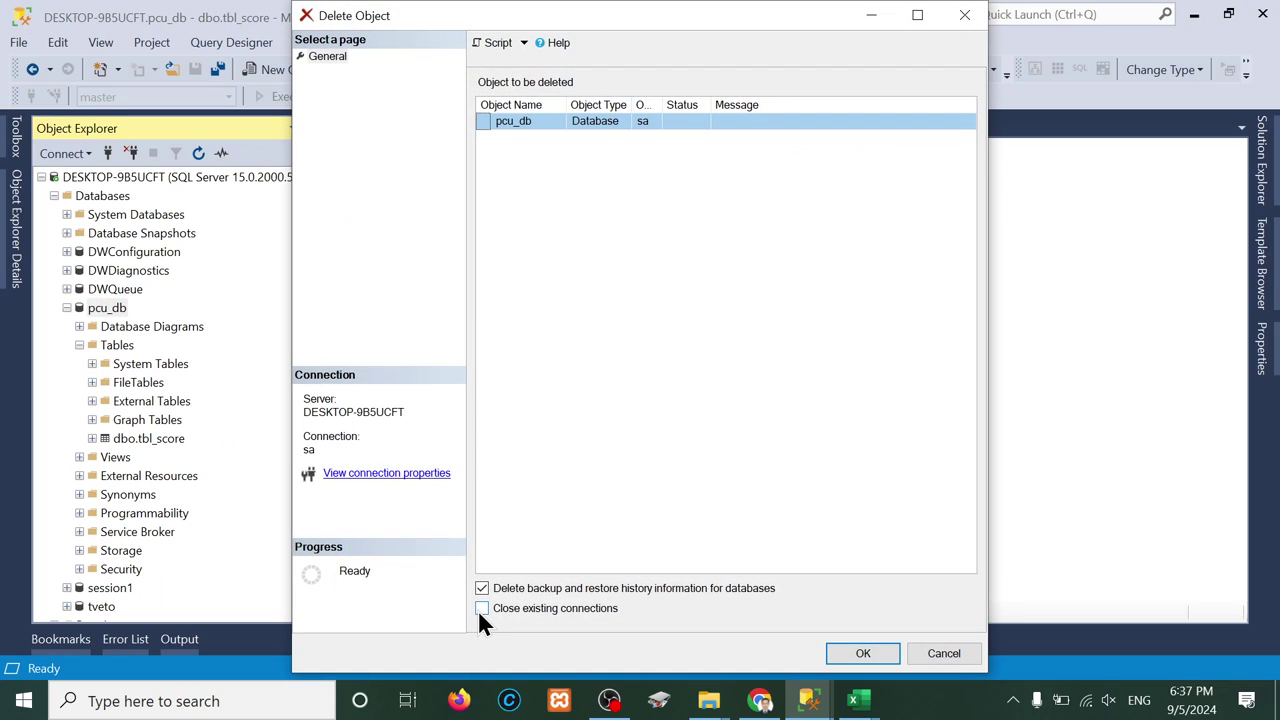
{"action": "left_click", "coordinate": [482, 610]}
{"action": "left_click", "coordinate": [862, 653]}
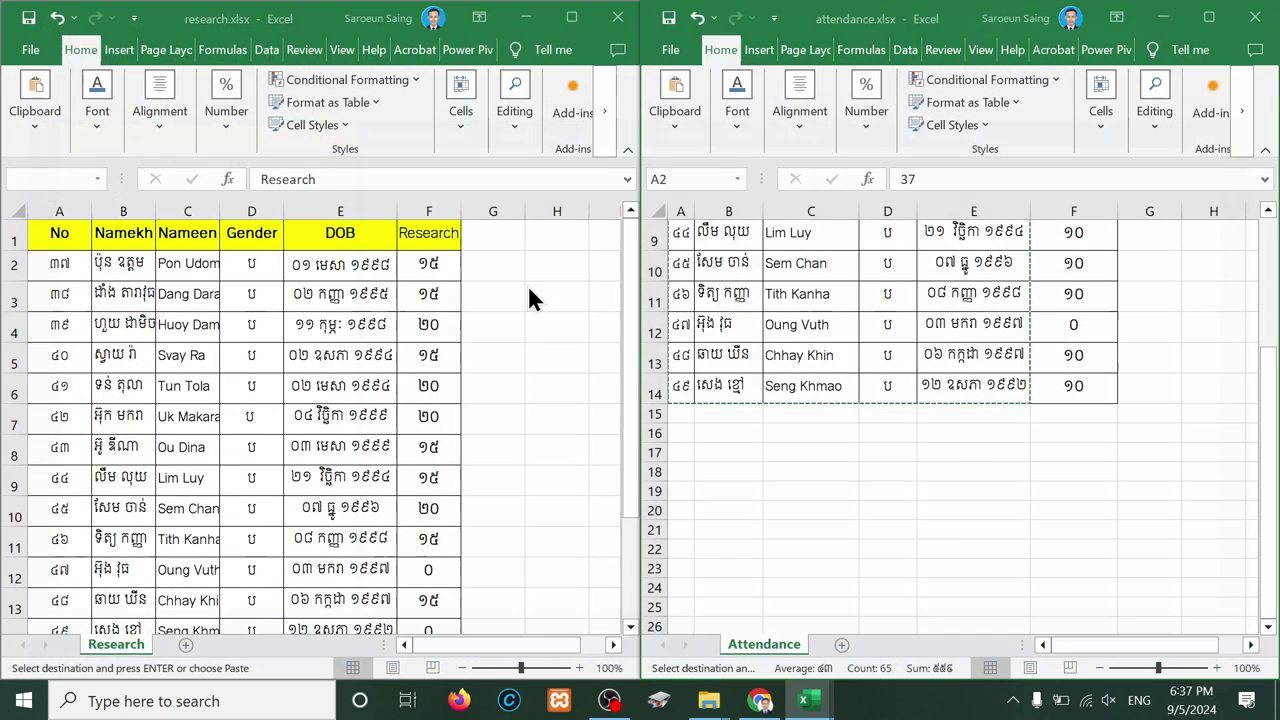
Step: Relaunch SQL Server Management Studio 19 and close the research.xlsx workbook in Excel, saving its changes
{"action": "left_click", "coordinate": [24, 701]}
{"action": "type", "text": "data"}
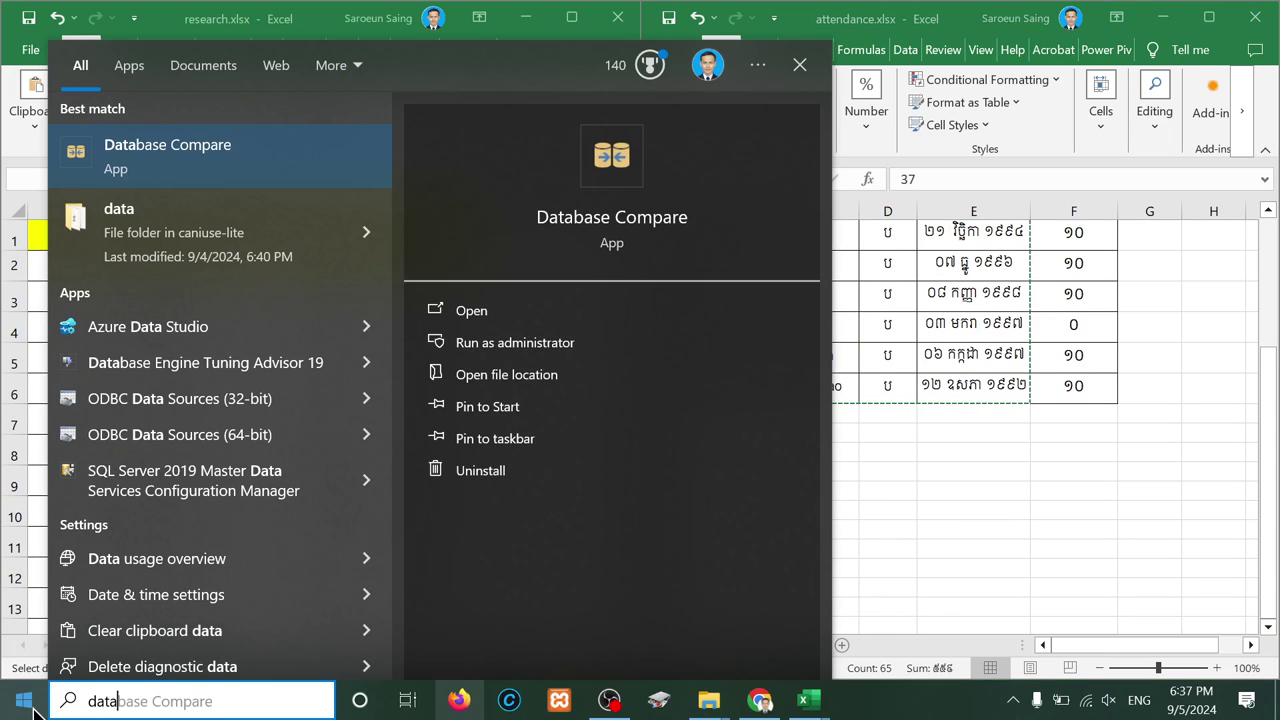
{"action": "key", "text": "BackSpace"}
{"action": "key", "text": "BackSpace"}
{"action": "key", "text": "BackSpace"}
{"action": "key", "text": "BackSpace"}
{"action": "type", "text": "sql"}
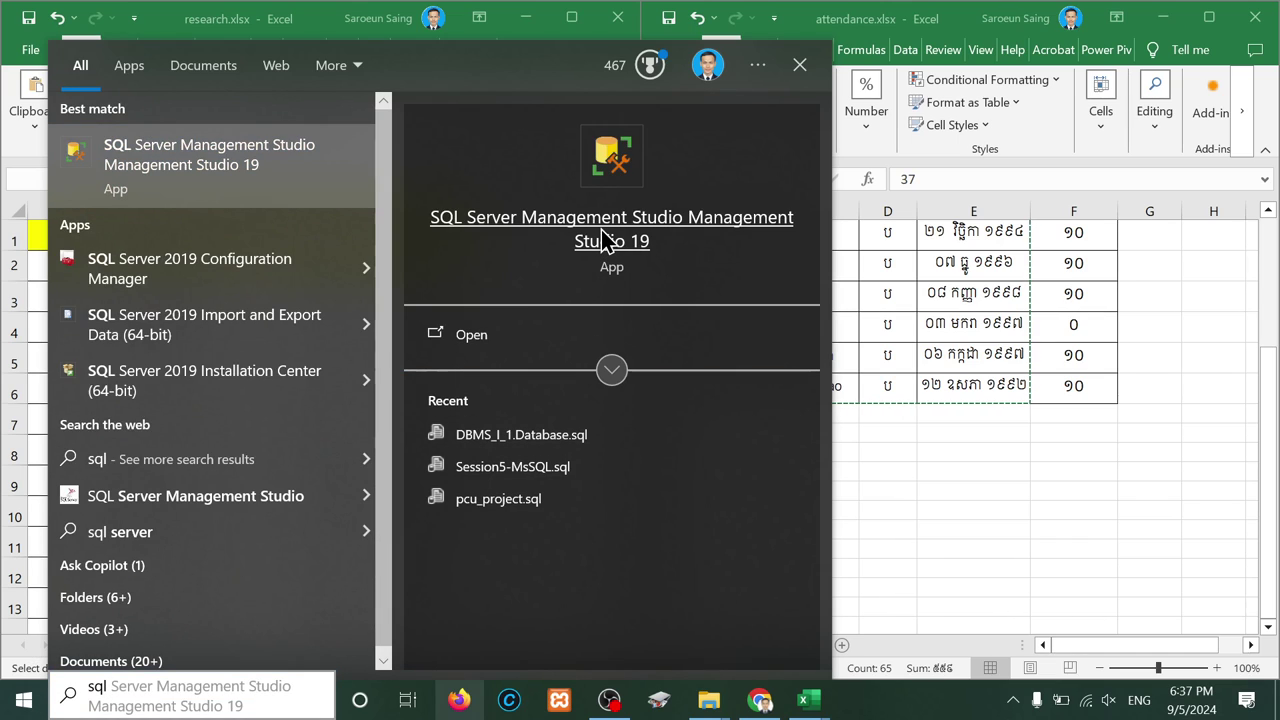
{"action": "left_click", "coordinate": [612, 280]}
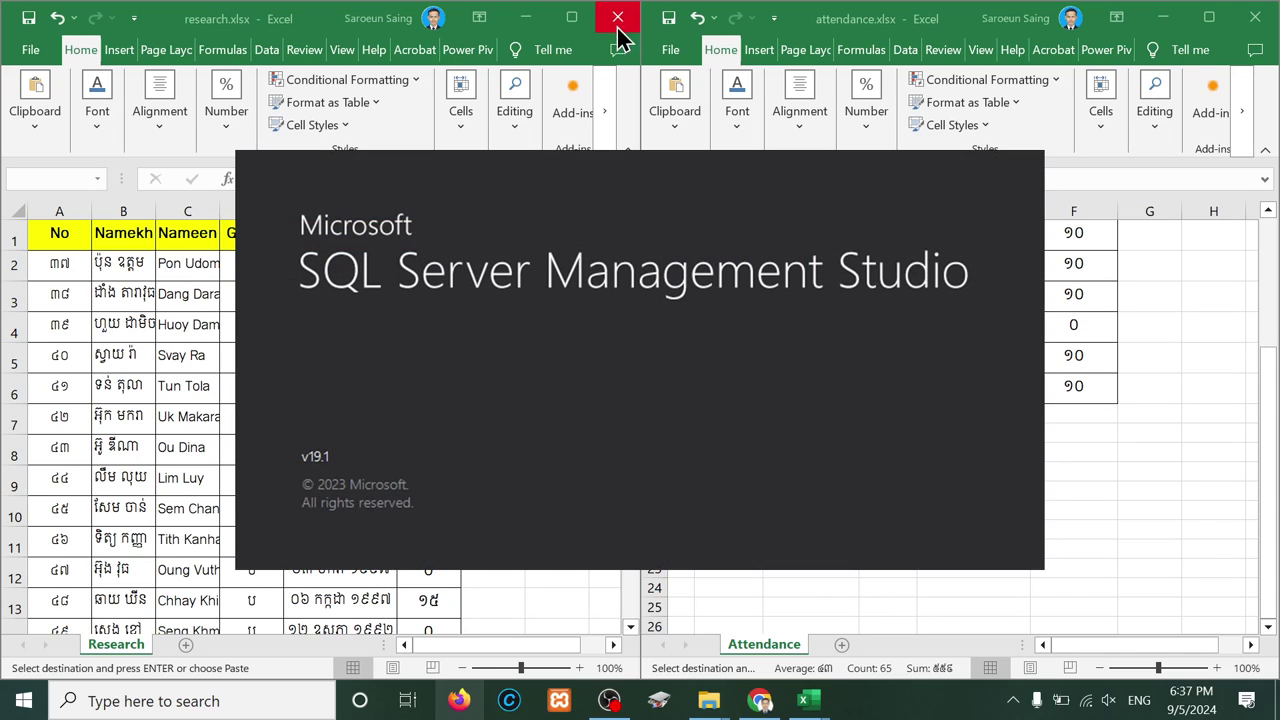
{"action": "left_click", "coordinate": [617, 17]}
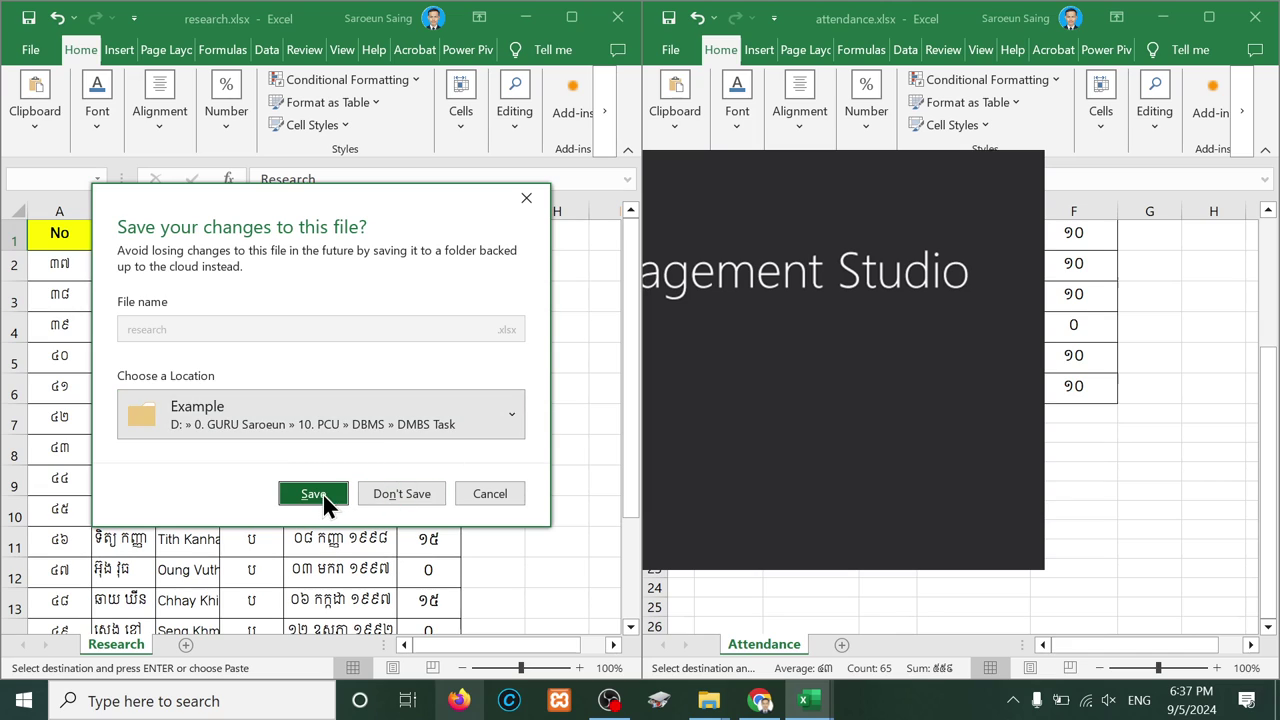
{"action": "left_click", "coordinate": [323, 495]}
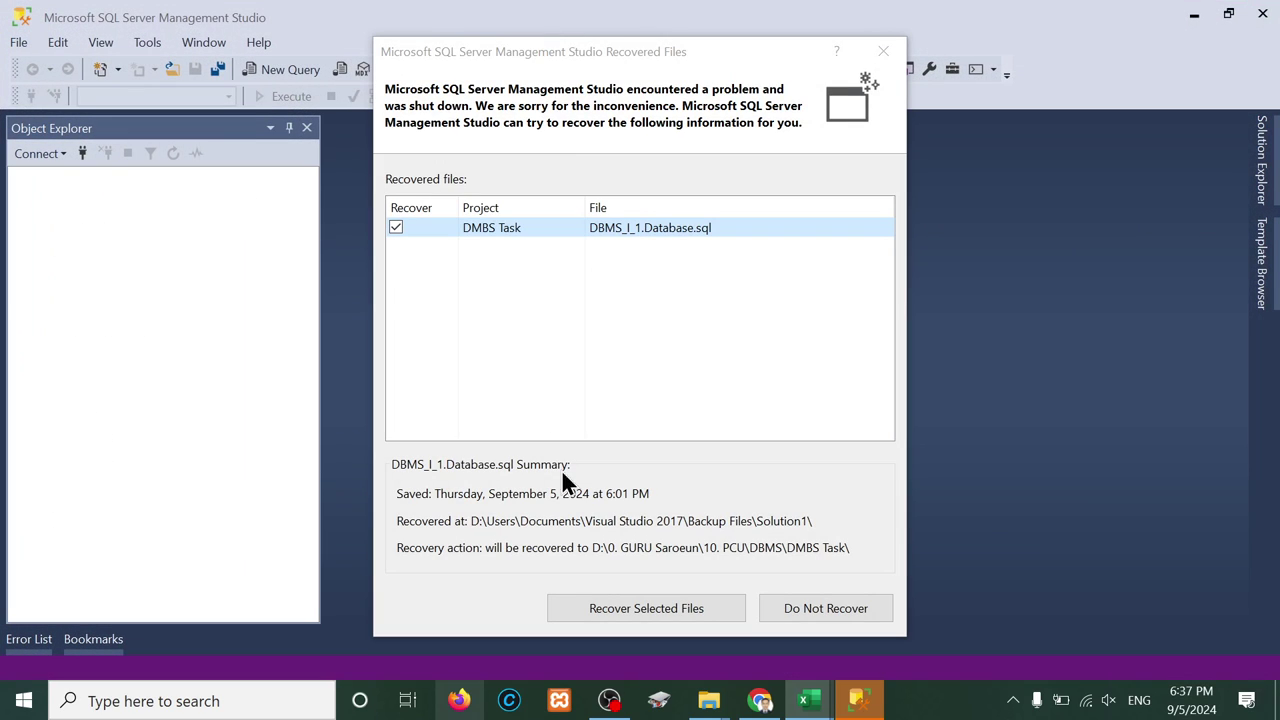
Step: Decline recovery of DBMS_I_1.Database.sql and connect to the database engine with the remembered sa login
{"action": "left_click", "coordinate": [804, 611]}
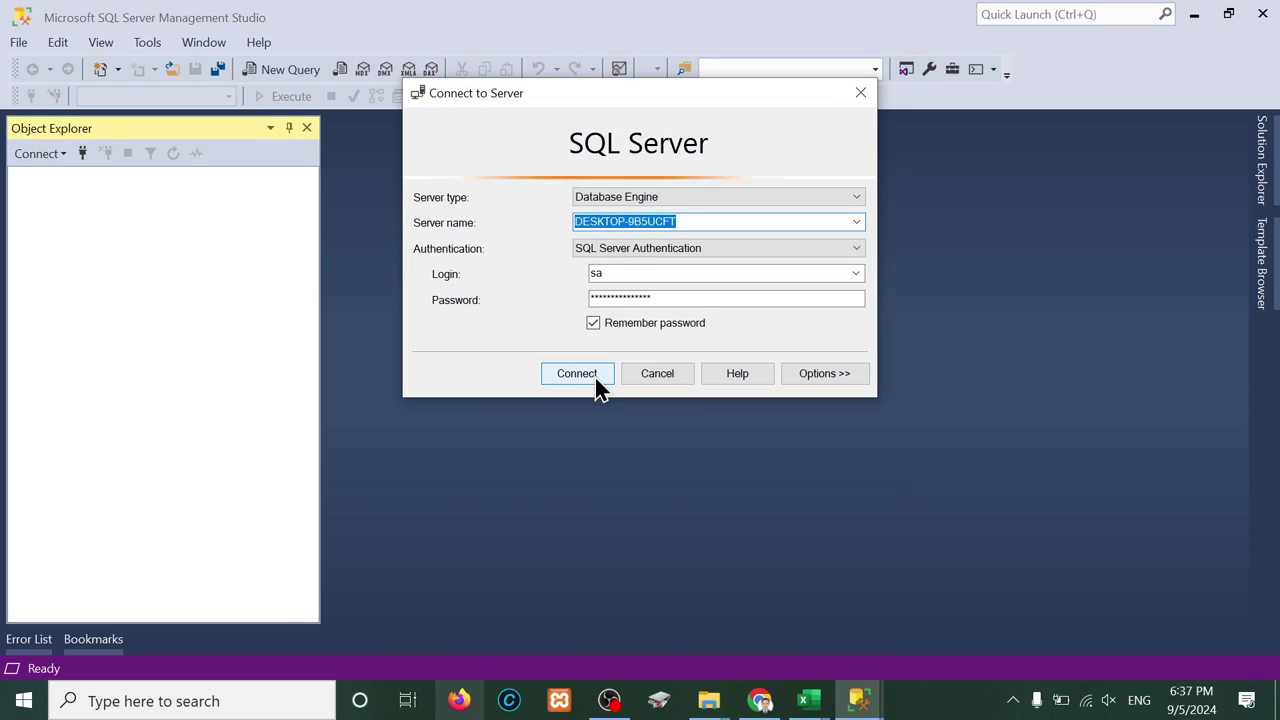
{"action": "left_click", "coordinate": [595, 377]}
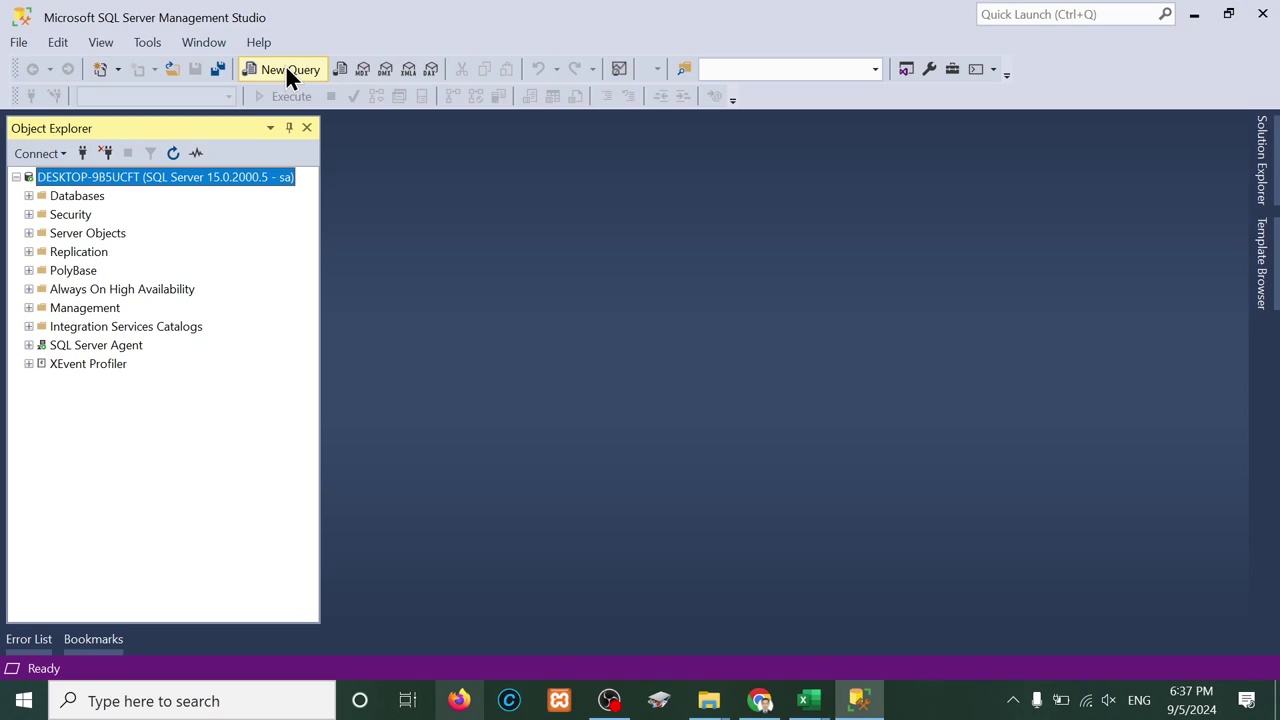
Step: Open a new query and write the statement "create database pcu_db"
{"action": "left_click", "coordinate": [287, 69]}
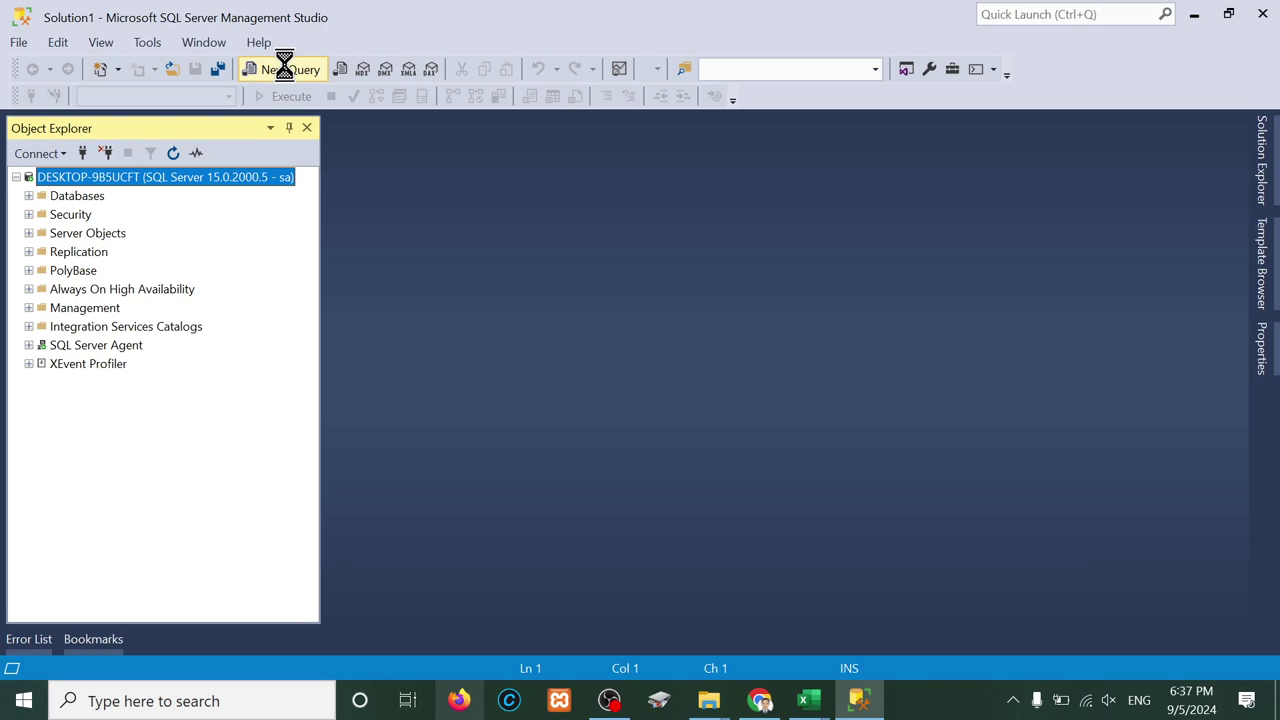
{"action": "type", "text": "crate"}
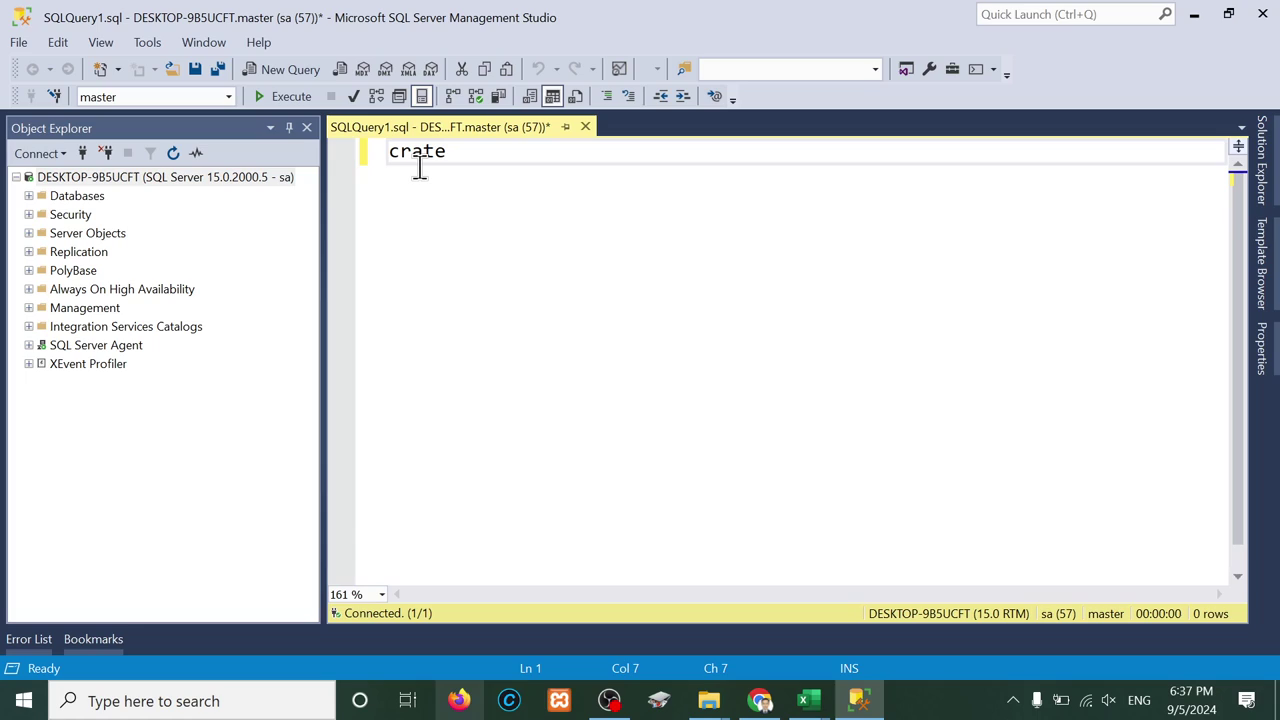
{"action": "key", "text": "BackSpace"}
{"action": "key", "text": "BackSpace"}
{"action": "type", "text": "ate database"}
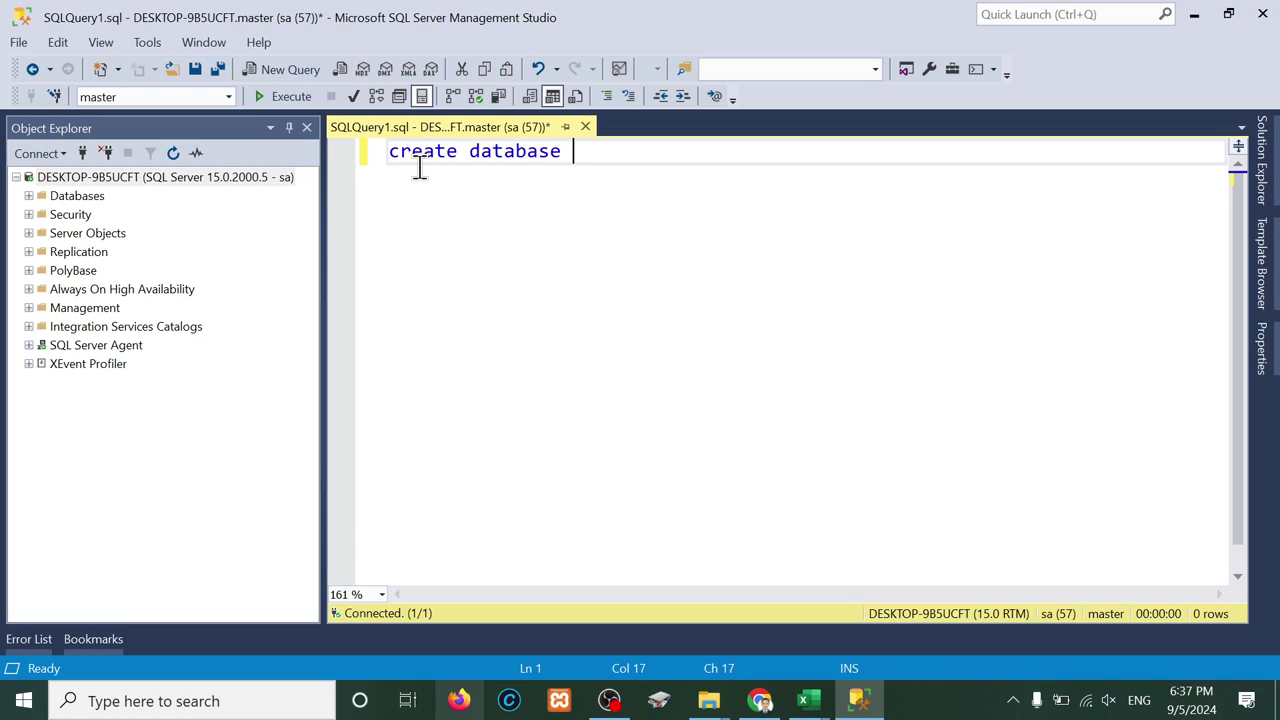
{"action": "type", "text": " pcu-db"}
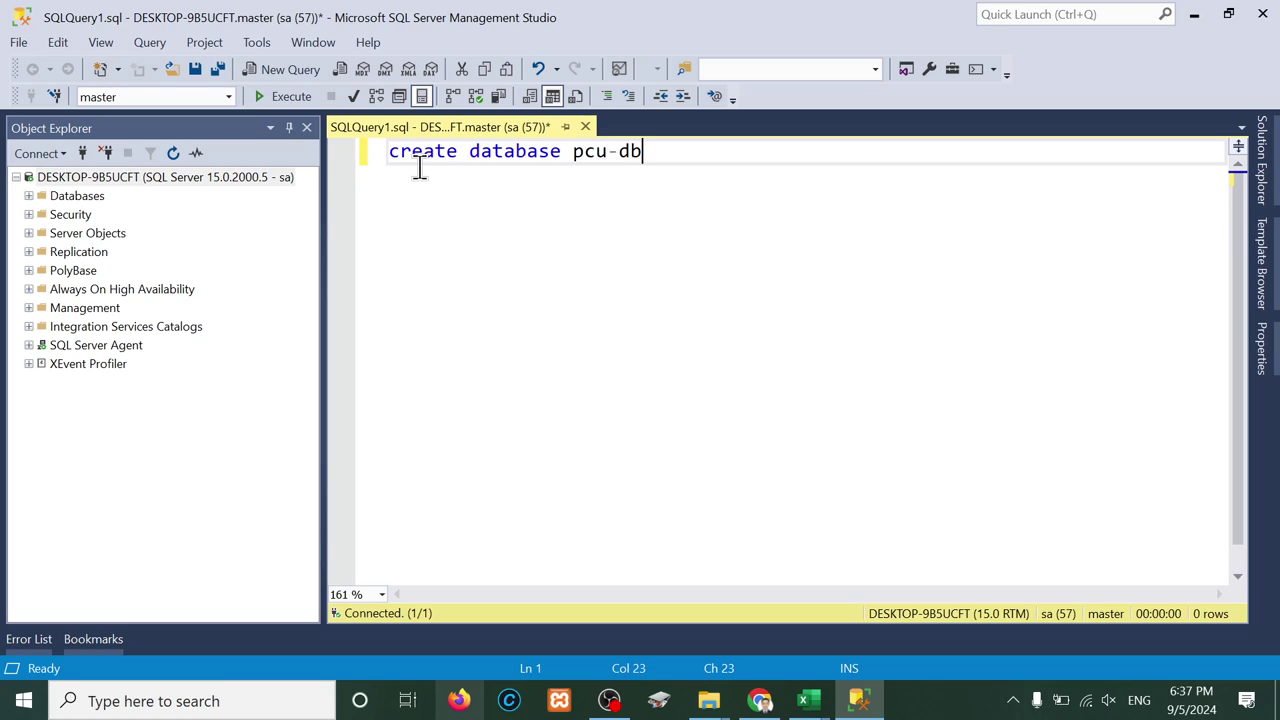
{"action": "key", "text": "BackSpace"}
{"action": "key", "text": "BackSpace"}
{"action": "key", "text": "BackSpace"}
{"action": "type", "text": "_db"}
Step: Open the design of the dbo.registers table in the tveto database and select its nameen column
{"action": "left_click", "coordinate": [28, 196]}
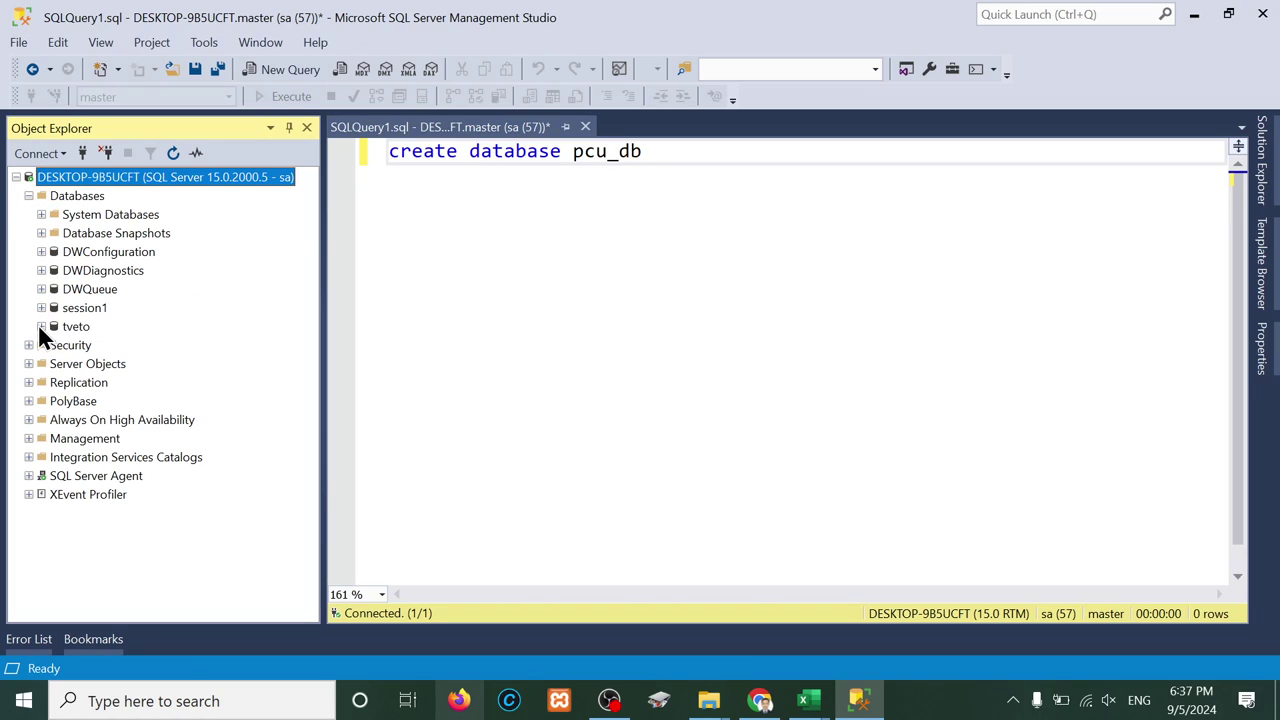
{"action": "left_click", "coordinate": [41, 327]}
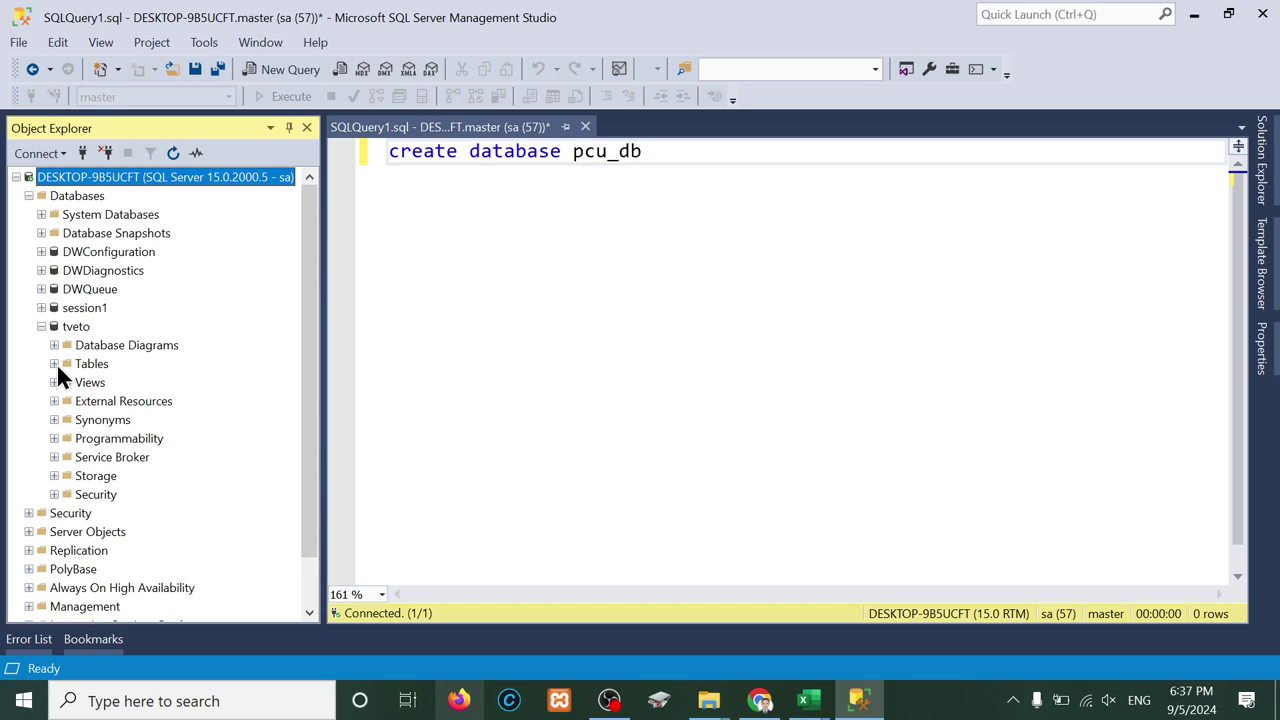
{"action": "left_click", "coordinate": [55, 364]}
{"action": "right_click", "coordinate": [109, 496]}
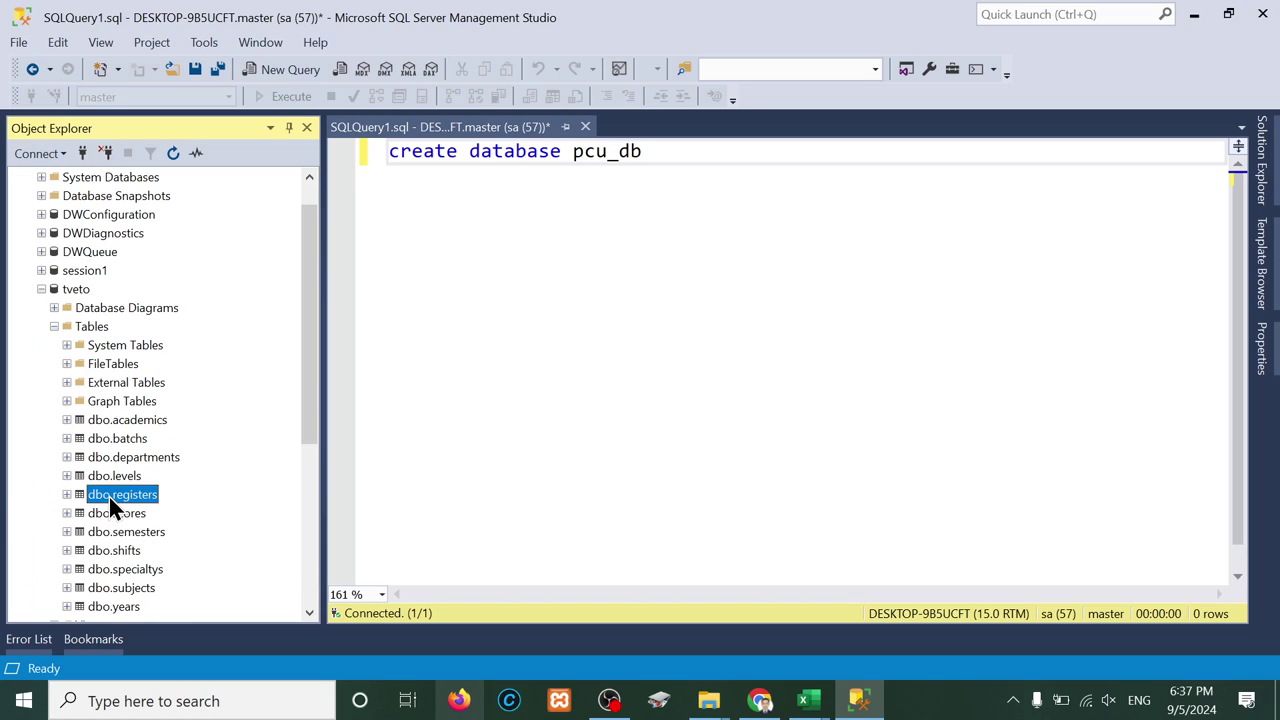
{"action": "left_click", "coordinate": [189, 320]}
{"action": "left_click", "coordinate": [677, 210]}
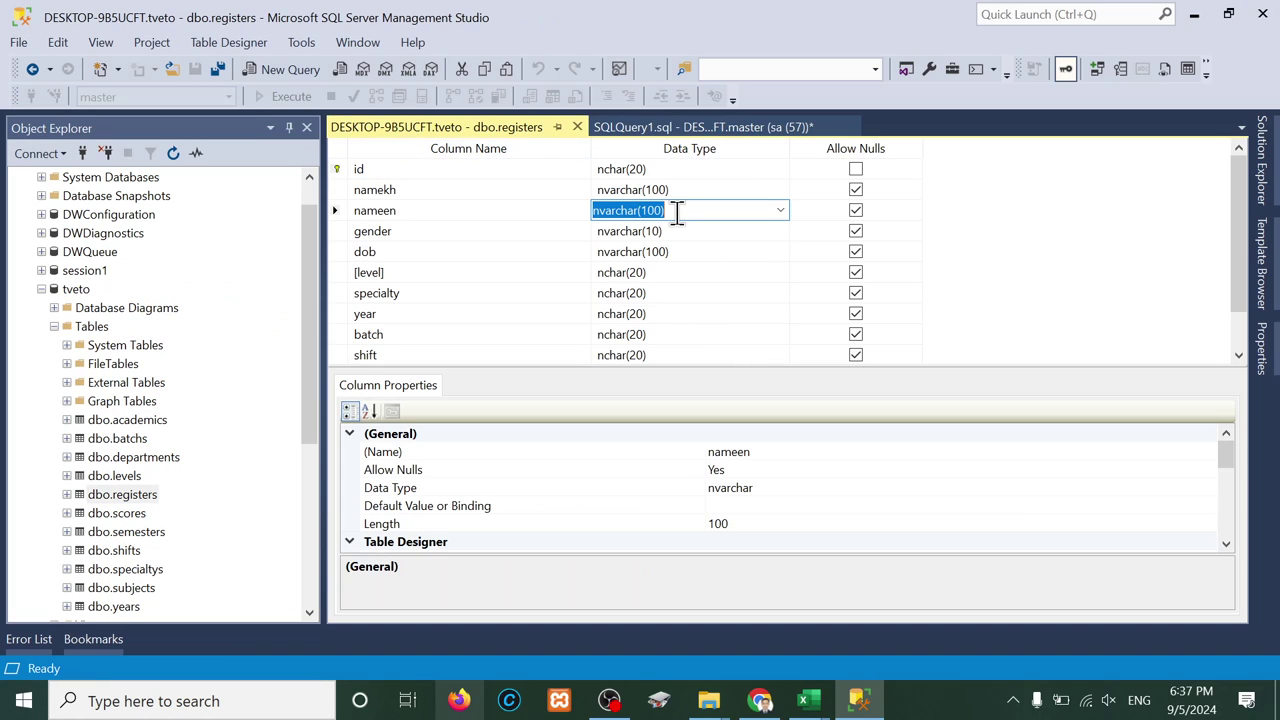
Step: Copy the collation value SQL_Latin1_General_CP850_BIN from the nameen column's properties
{"action": "scroll", "coordinate": [905, 528], "scroll_direction": "down", "scroll_amount": 3}
{"action": "scroll", "coordinate": [905, 528], "scroll_direction": "up", "scroll_amount": 1}
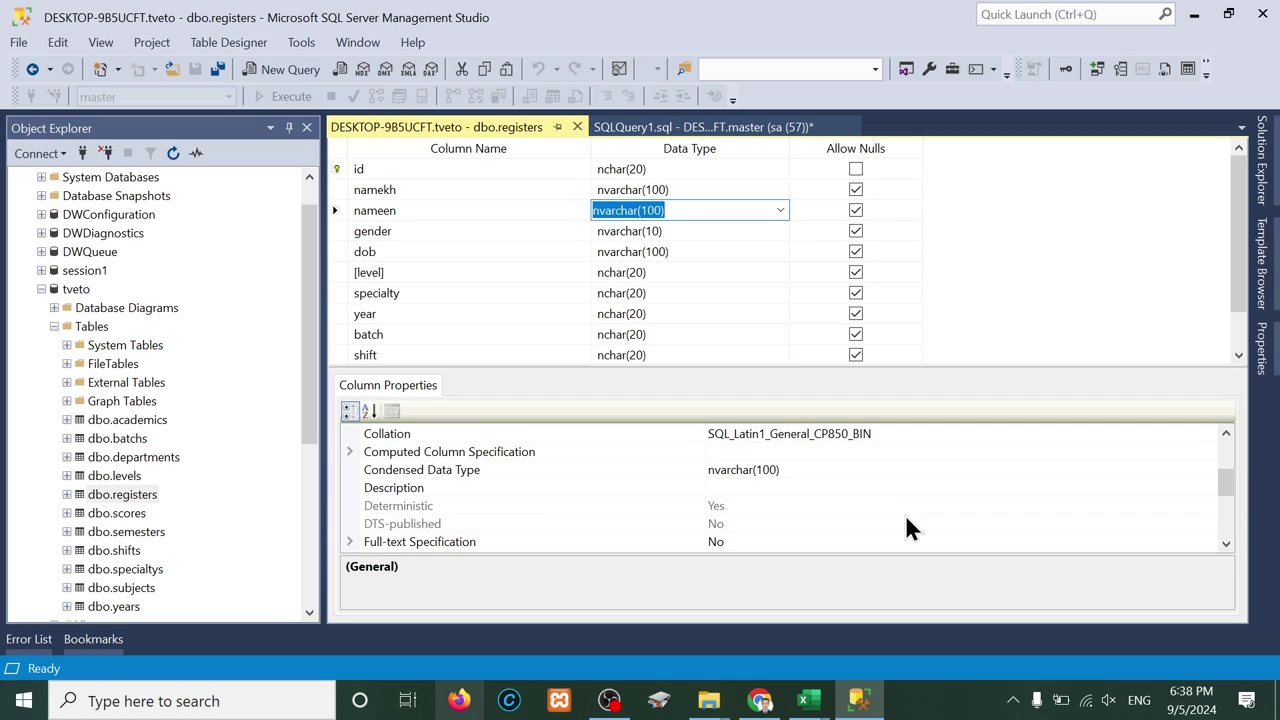
{"action": "left_click", "coordinate": [914, 434]}
{"action": "left_click_drag", "start_coordinate": [894, 434], "coordinate": [669, 433]}
{"action": "key", "text": "ctrl+c"}
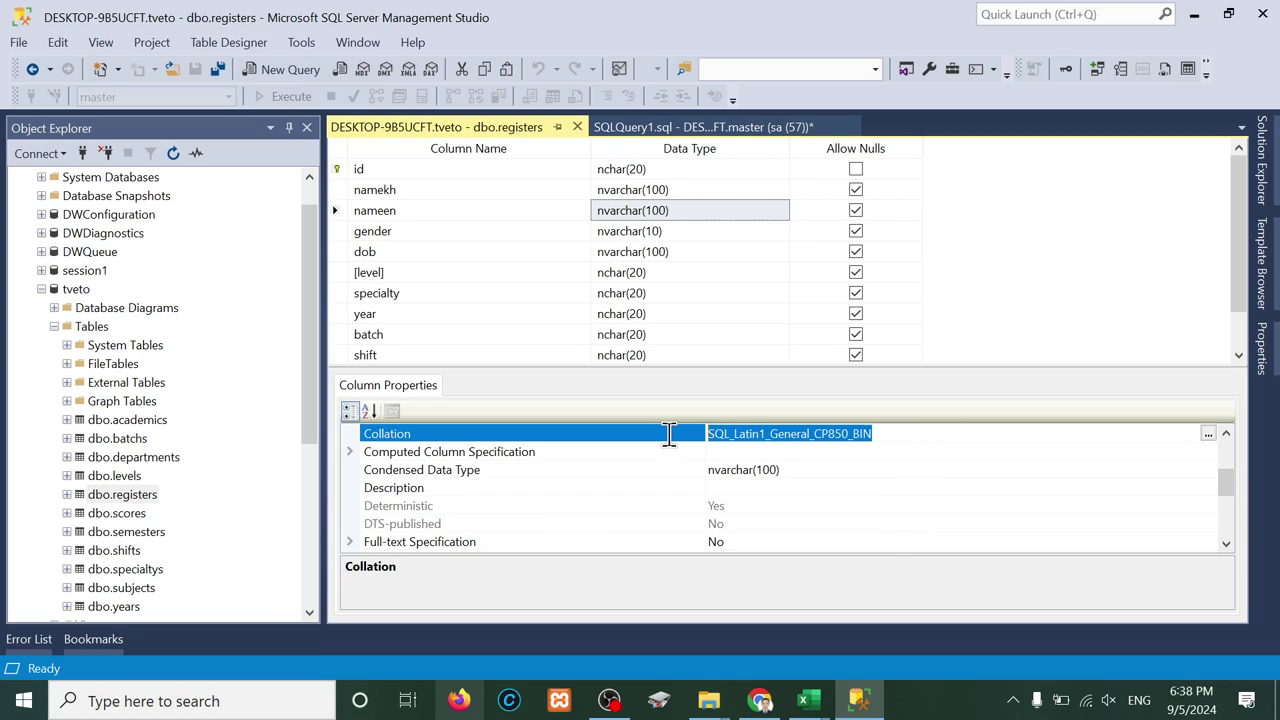
Step: Add the clause "collate SQL_Latin1_General_CP850_BIN" to the create database pcu_db statement and execute the query
{"action": "left_click", "coordinate": [640, 127]}
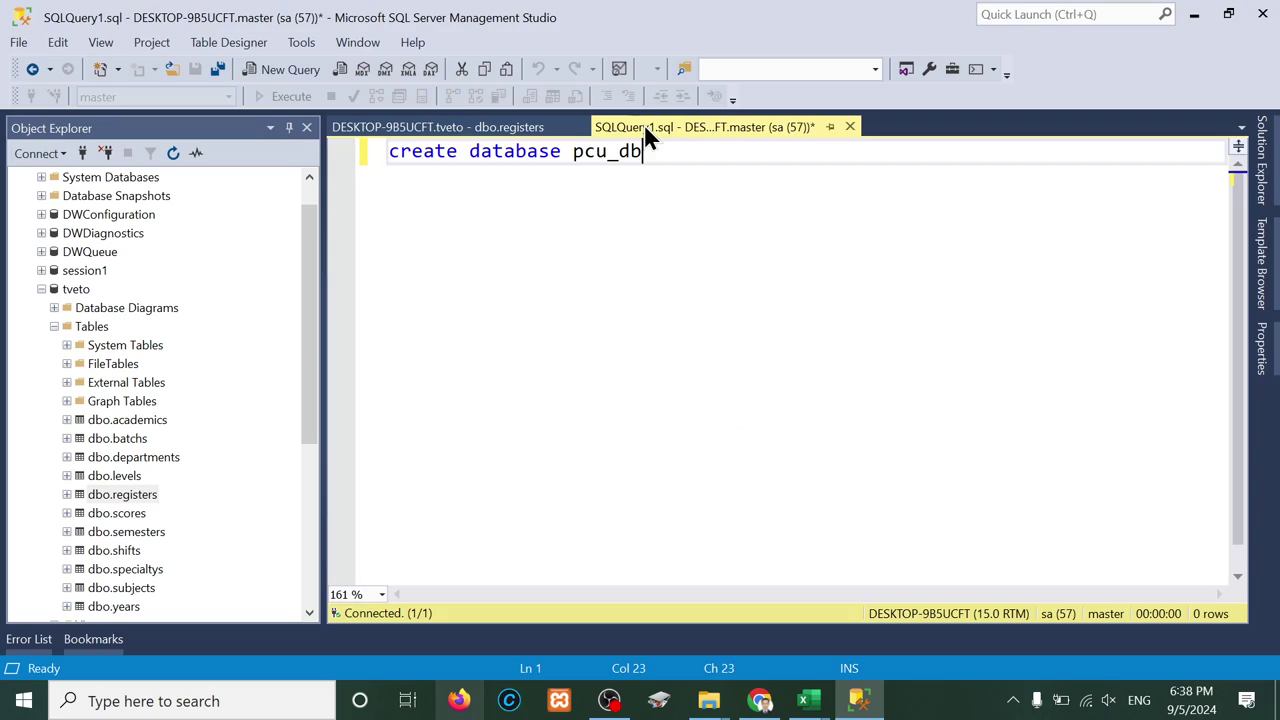
{"action": "key", "text": "Return"}
{"action": "type", "text": "ch"}
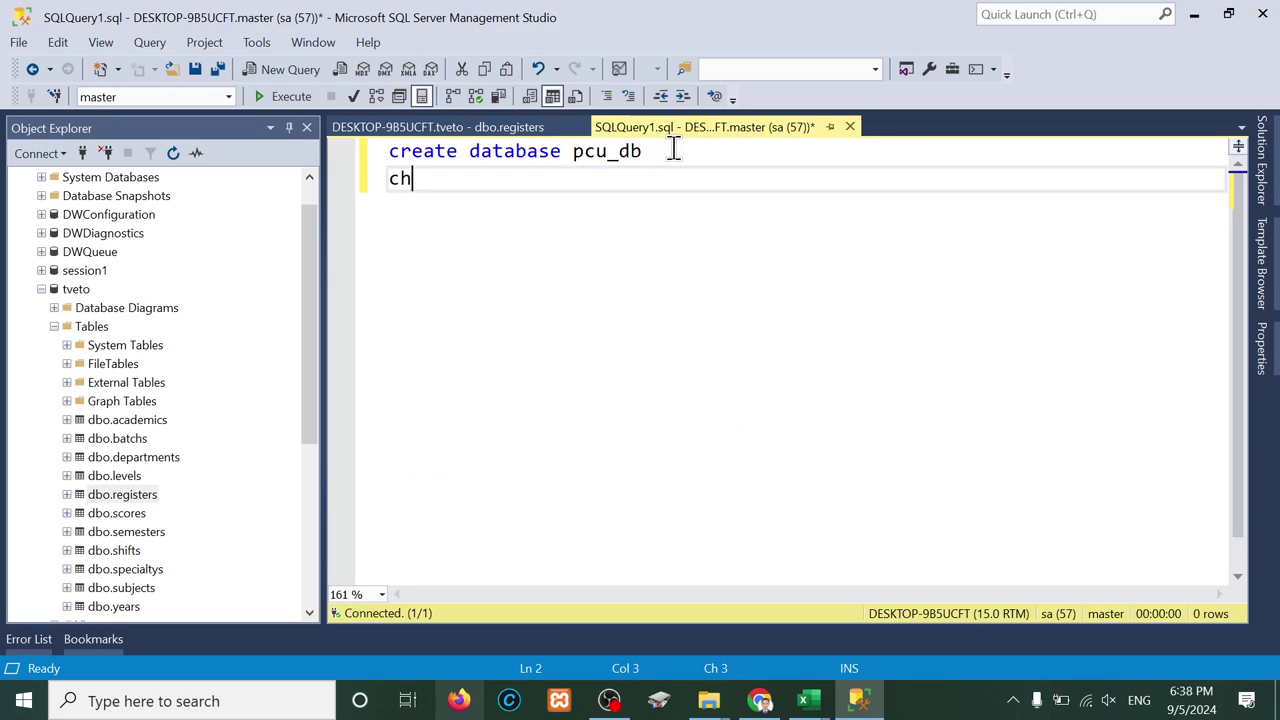
{"action": "type", "text": "arse"}
{"action": "key", "text": "BackSpace"}
{"action": "key", "text": "BackSpace"}
{"action": "key", "text": "BackSpace"}
{"action": "key", "text": "BackSpace"}
{"action": "key", "text": "BackSpace"}
{"action": "key", "text": "BackSpace"}
{"action": "key", "text": "BackSpace"}
{"action": "type", "text": "ollate"}
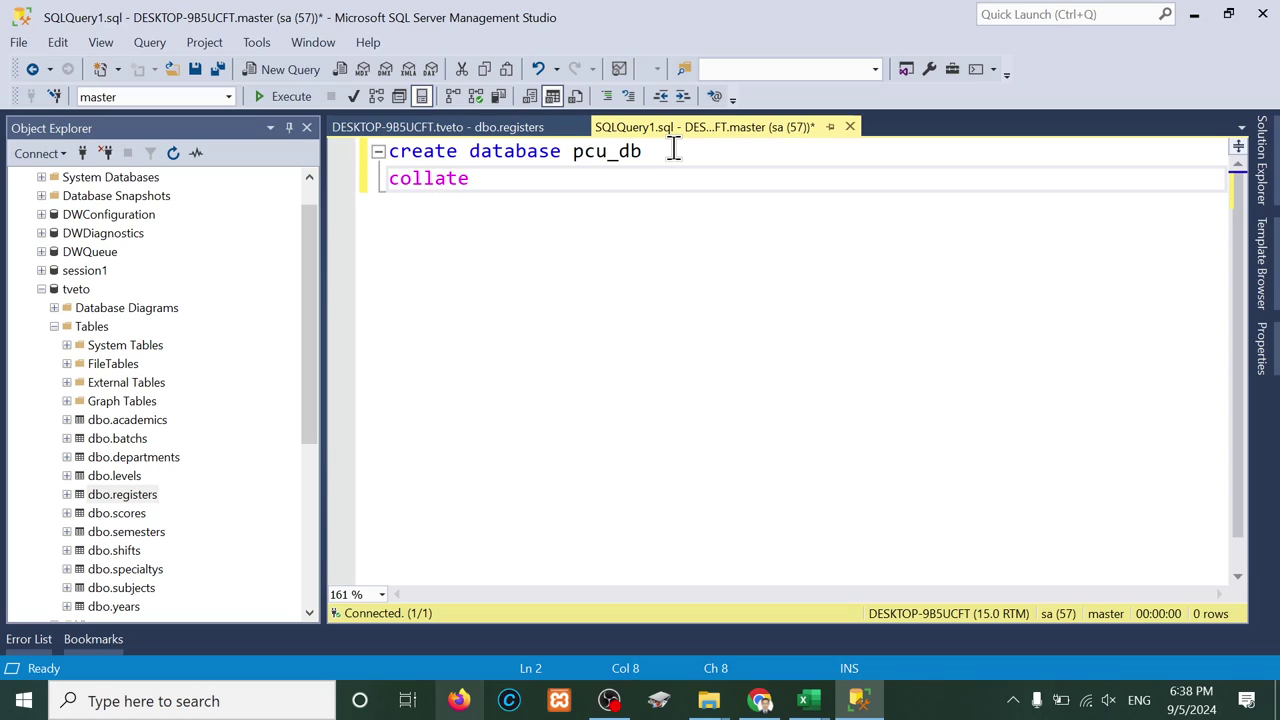
{"action": "key", "text": "ctrl+v"}
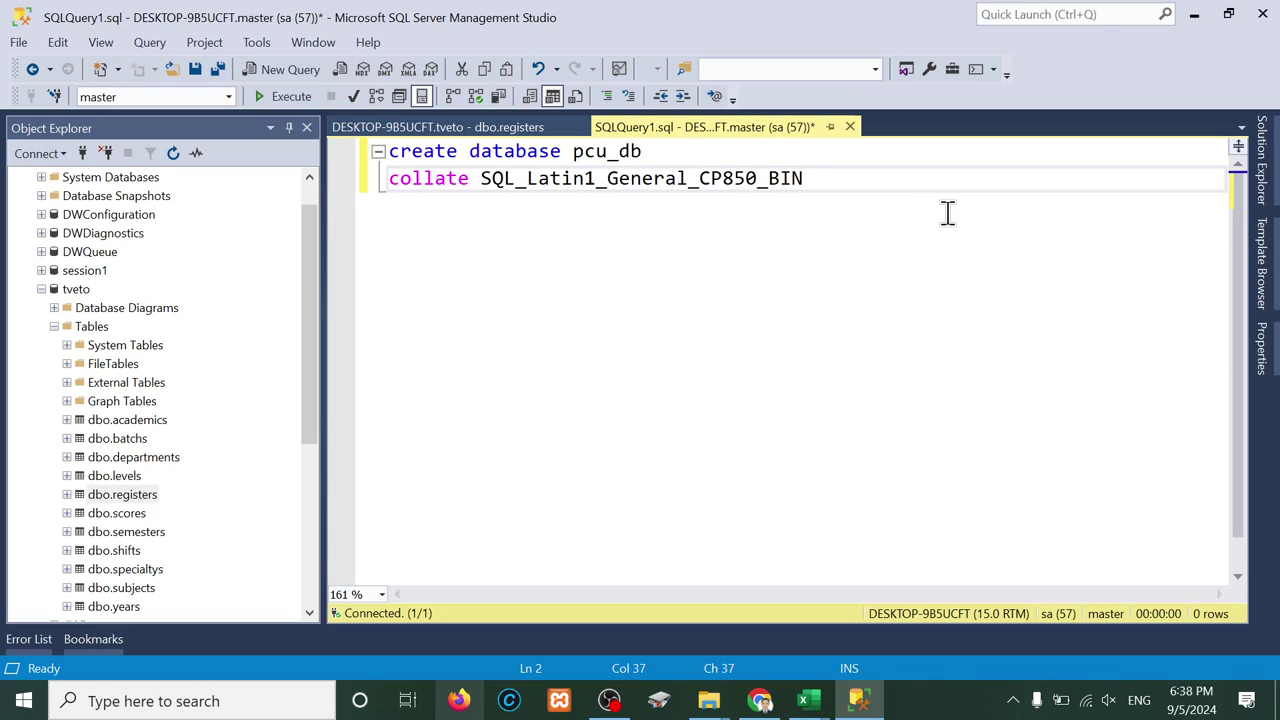
{"action": "left_click", "coordinate": [293, 100]}
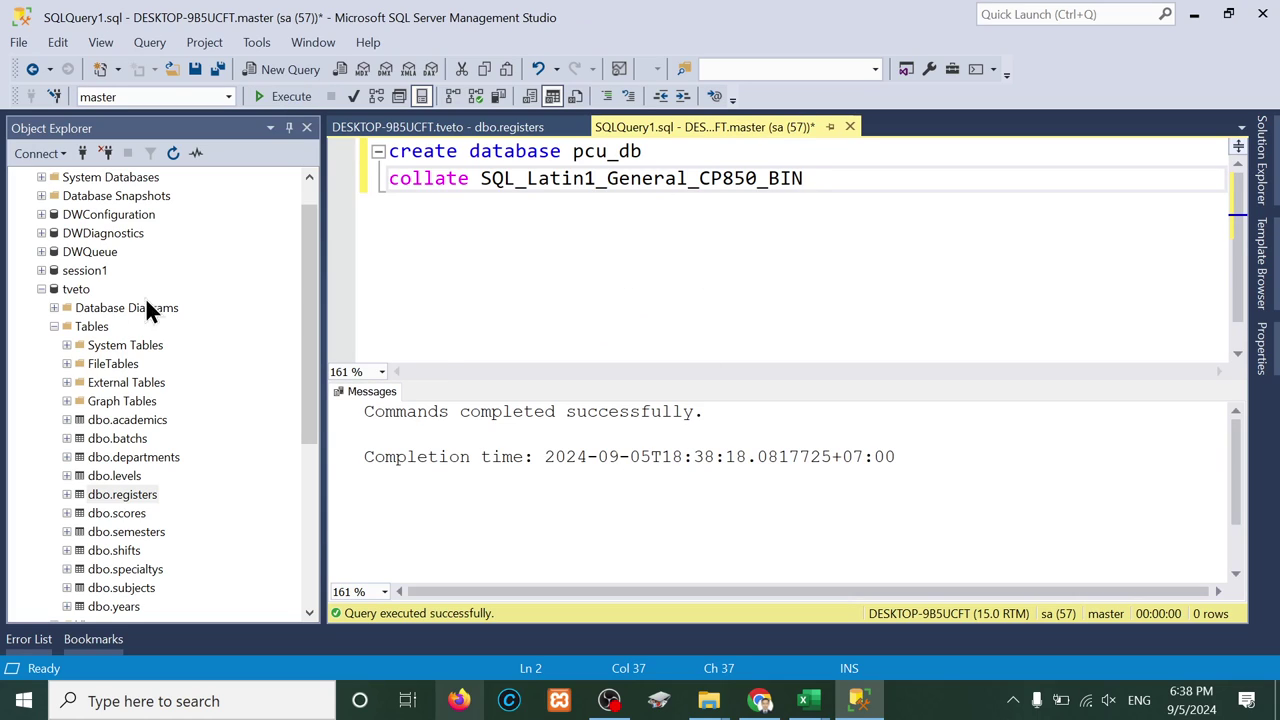
Step: Refresh the server's list of databases in Object Explorer
{"action": "scroll", "coordinate": [66, 185], "scroll_direction": "up", "scroll_amount": 2}
{"action": "left_click", "coordinate": [54, 176]}
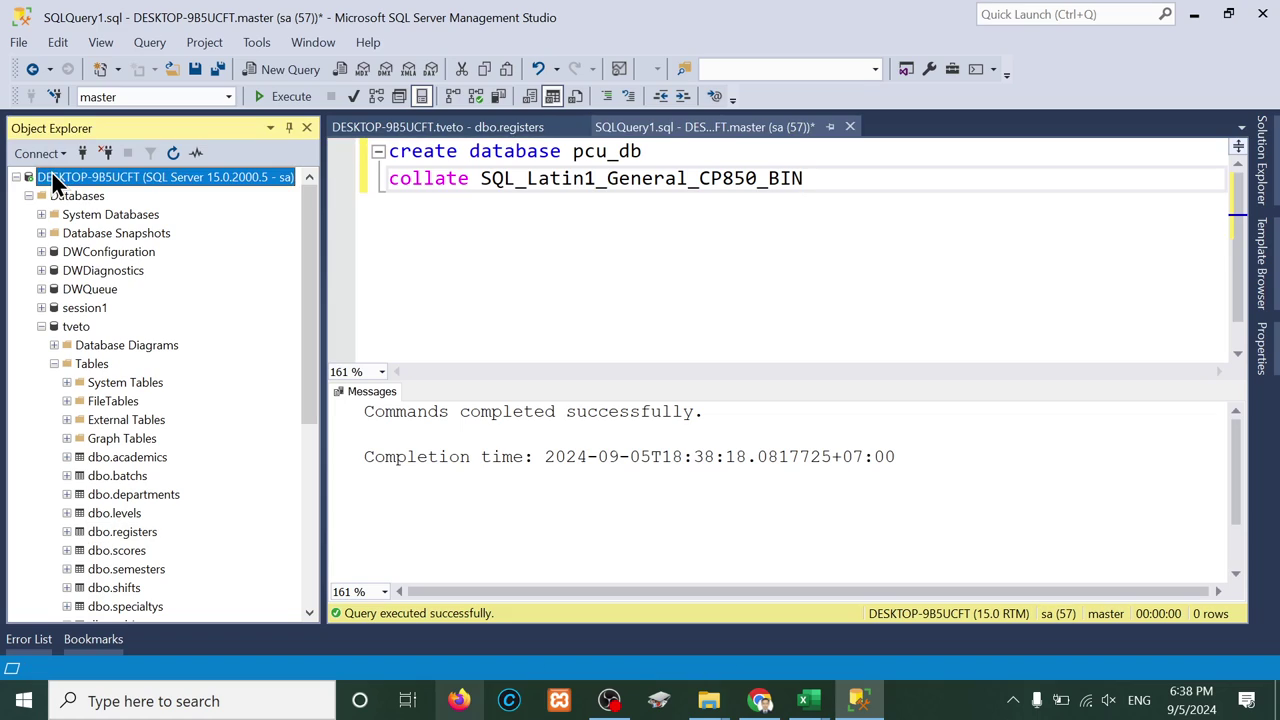
{"action": "right_click", "coordinate": [66, 200]}
{"action": "left_click", "coordinate": [113, 416]}
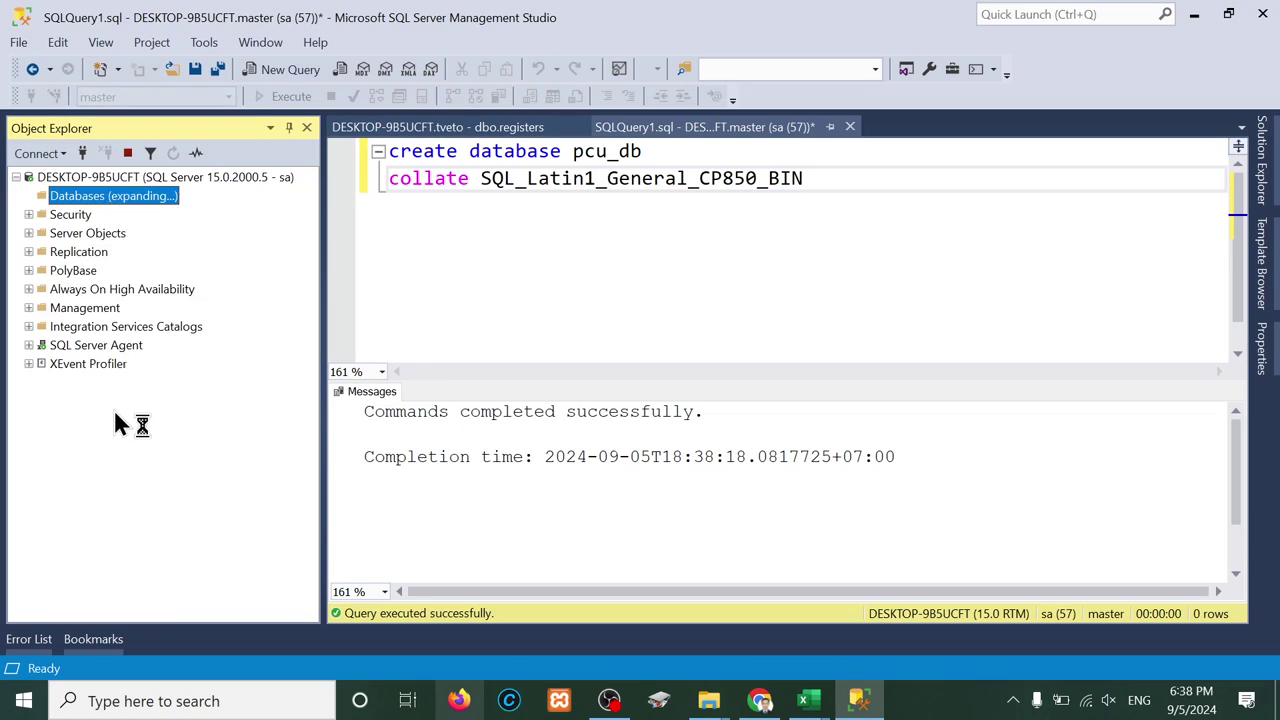
Step: Check the collation in the properties of the pcu_db database, then close them
{"action": "right_click", "coordinate": [84, 310]}
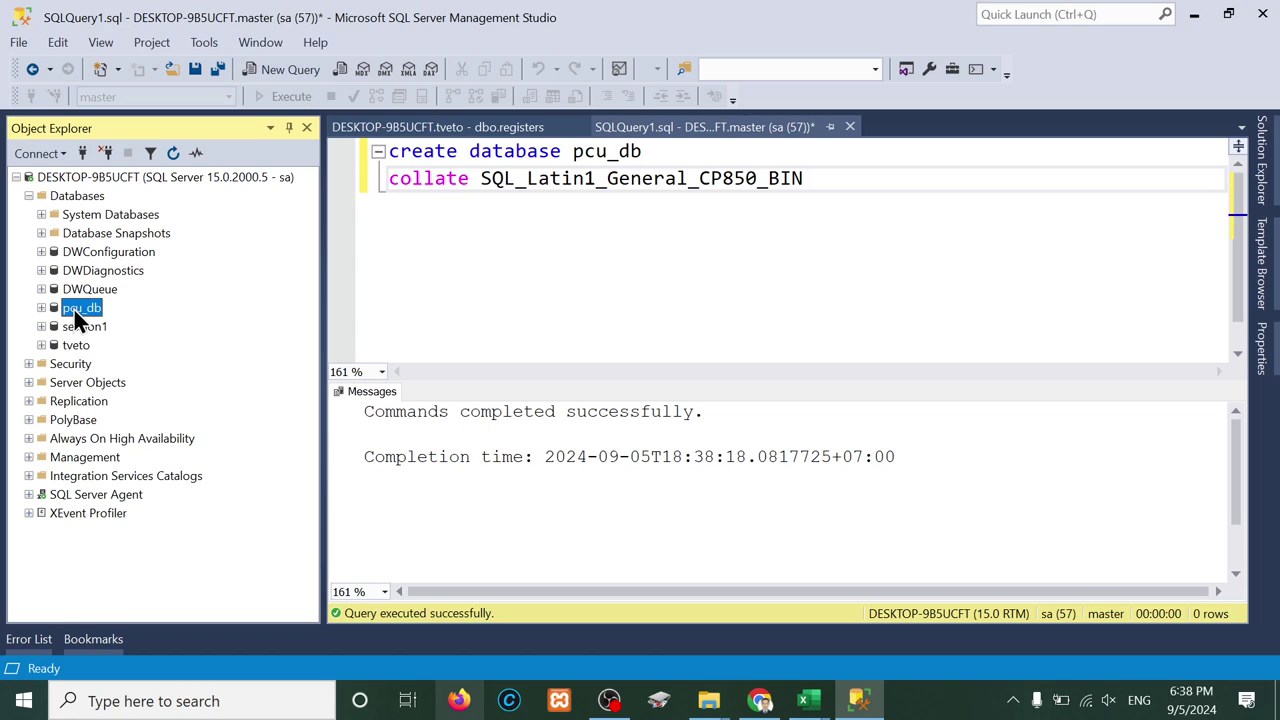
{"action": "left_click", "coordinate": [125, 607]}
{"action": "left_click", "coordinate": [894, 312]}
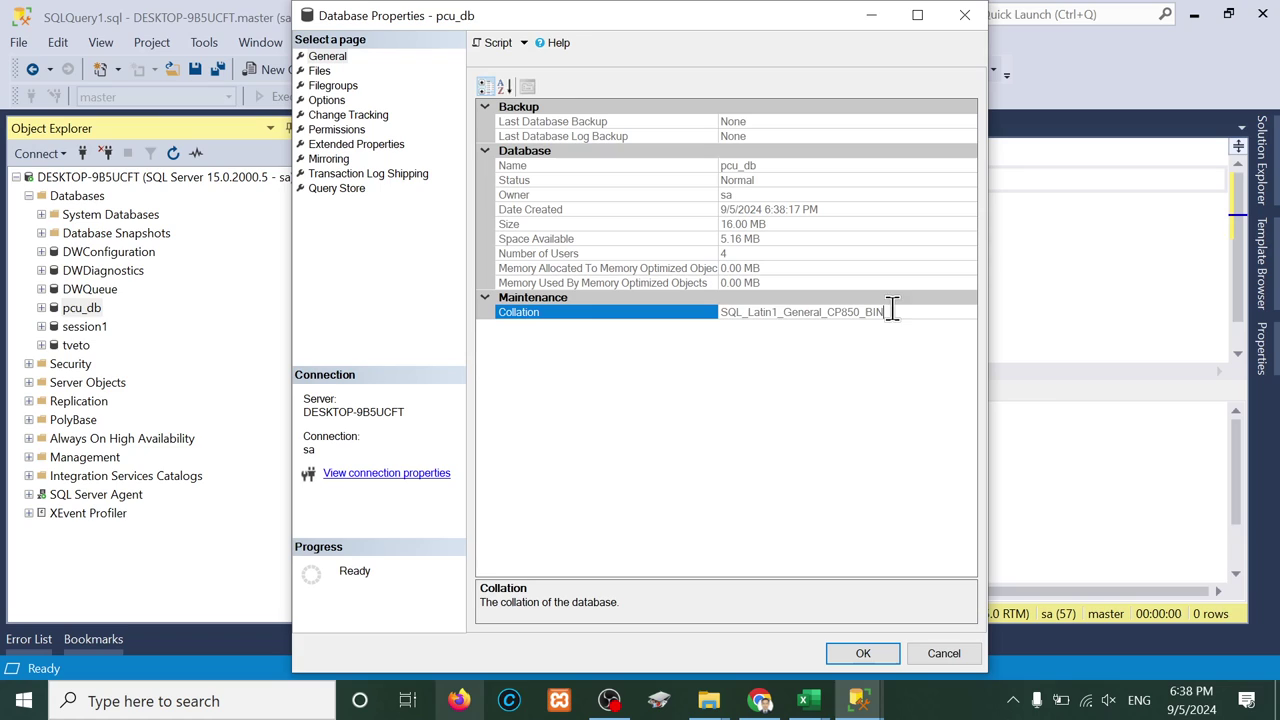
{"action": "left_click_drag", "start_coordinate": [886, 312], "coordinate": [680, 385]}
{"action": "mouse_move", "coordinate": [880, 668]}
{"action": "left_click", "coordinate": [860, 405]}
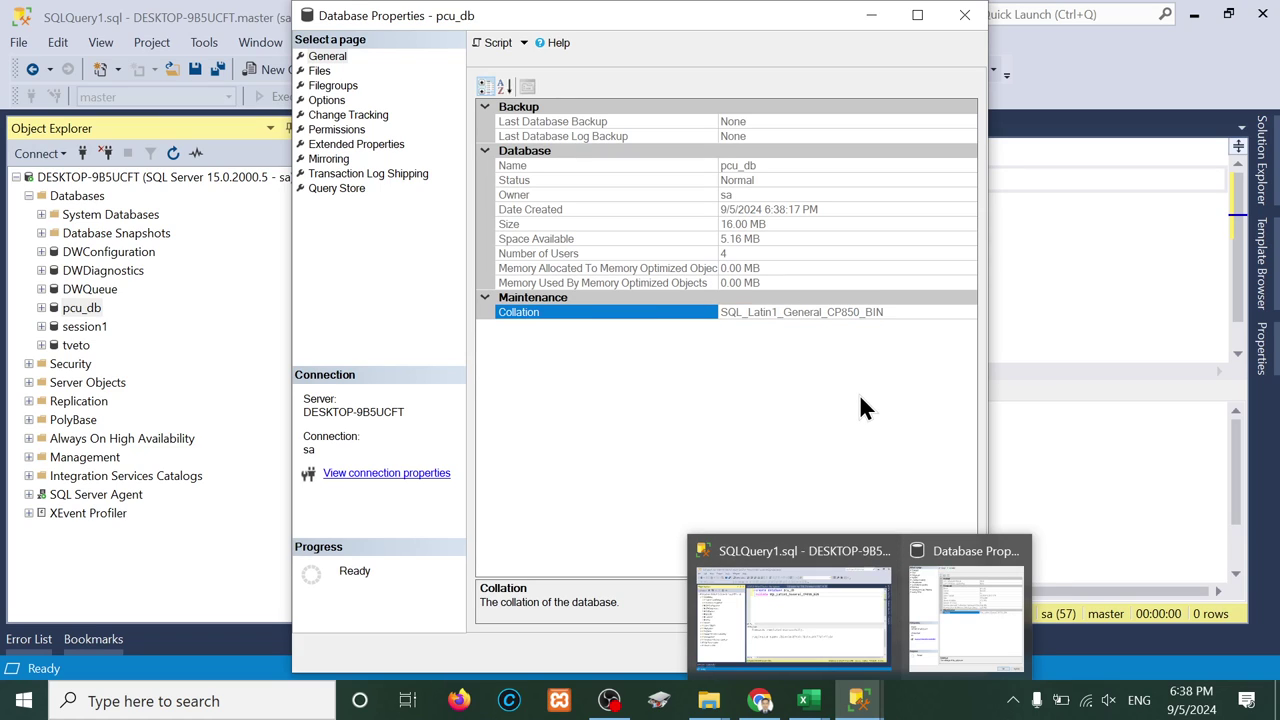
{"action": "left_click", "coordinate": [875, 663]}
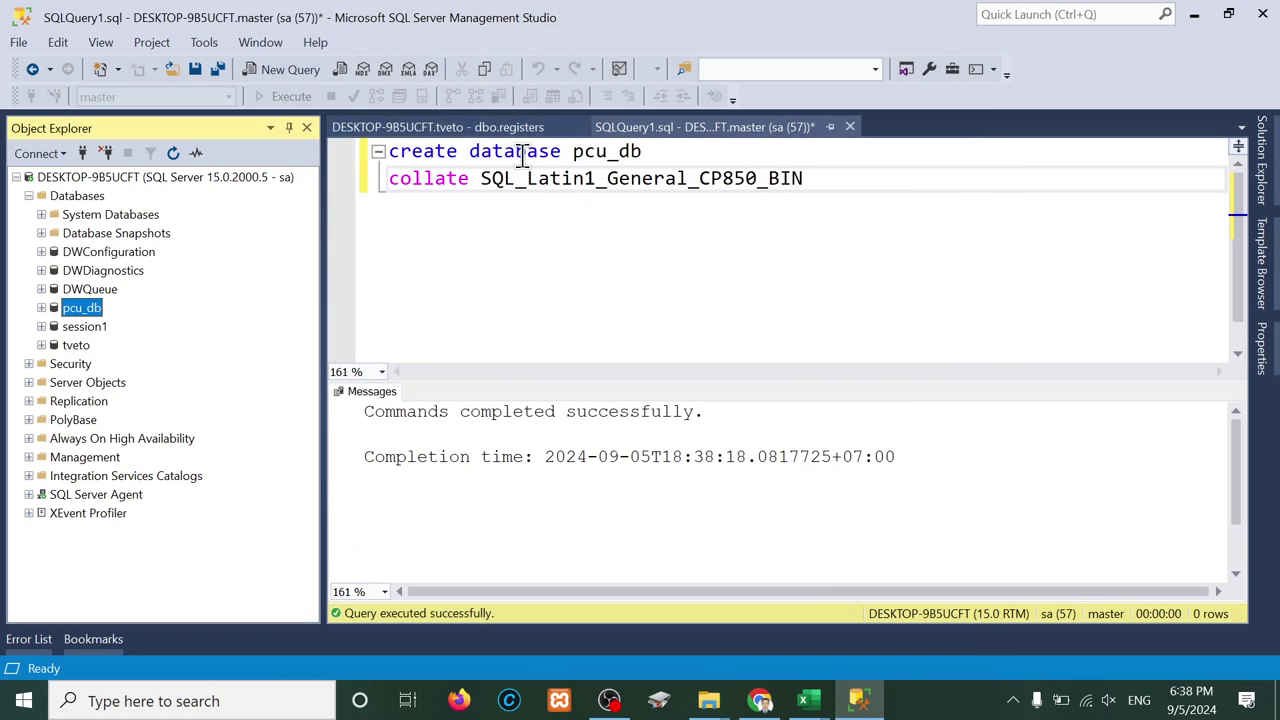
Step: Replace the query text with "use pcu_db" and execute it
{"action": "left_click", "coordinate": [845, 190]}
{"action": "left_click_drag", "start_coordinate": [845, 190], "coordinate": [330, 151]}
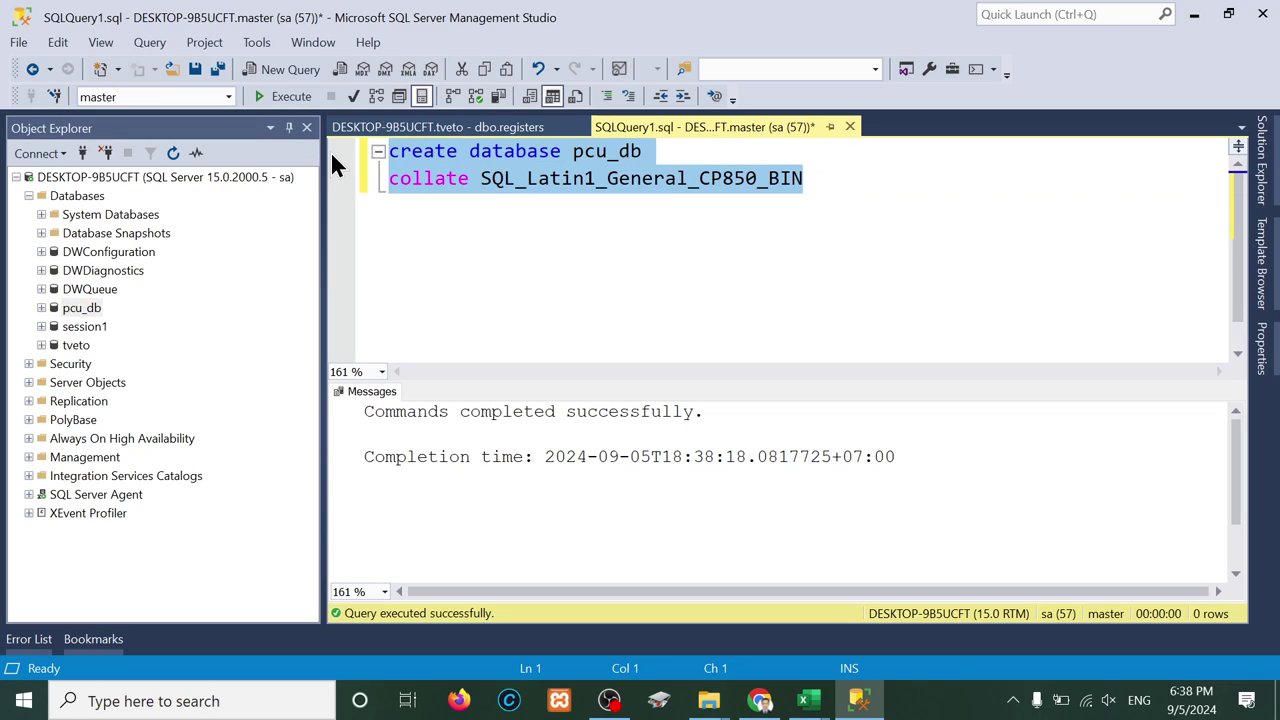
{"action": "type", "text": "use "}
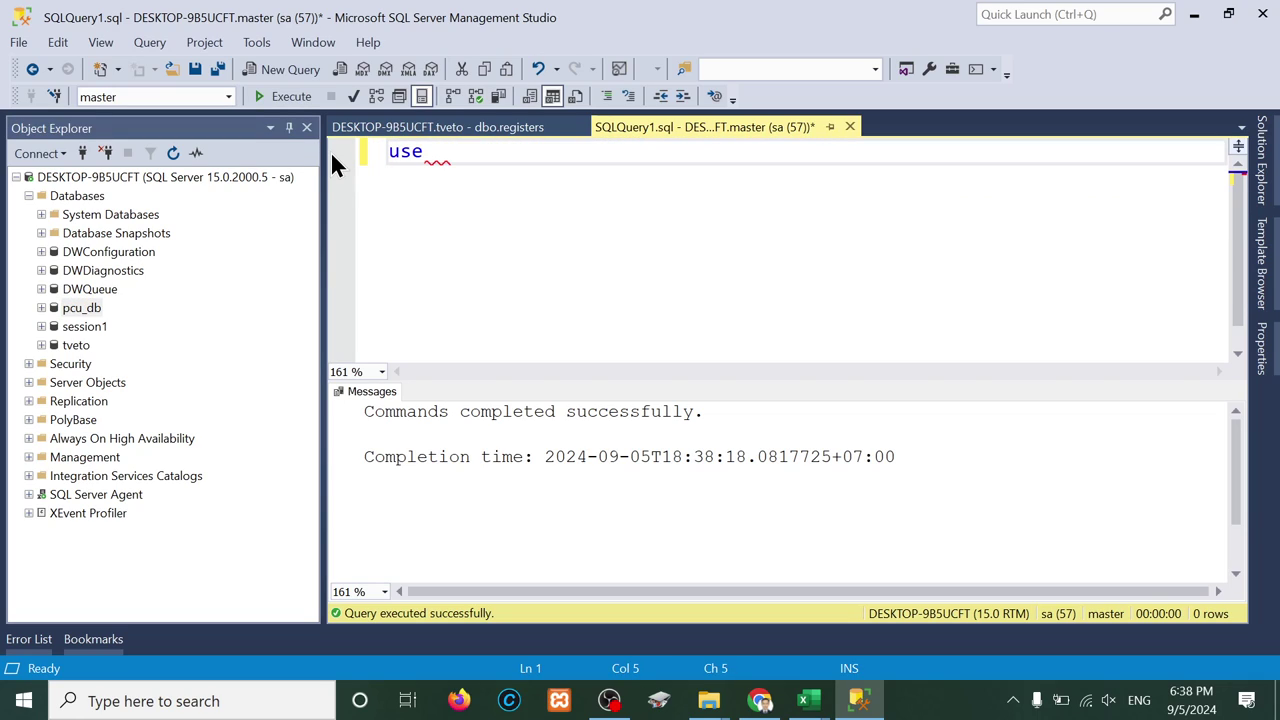
{"action": "type", "text": "pcu_db"}
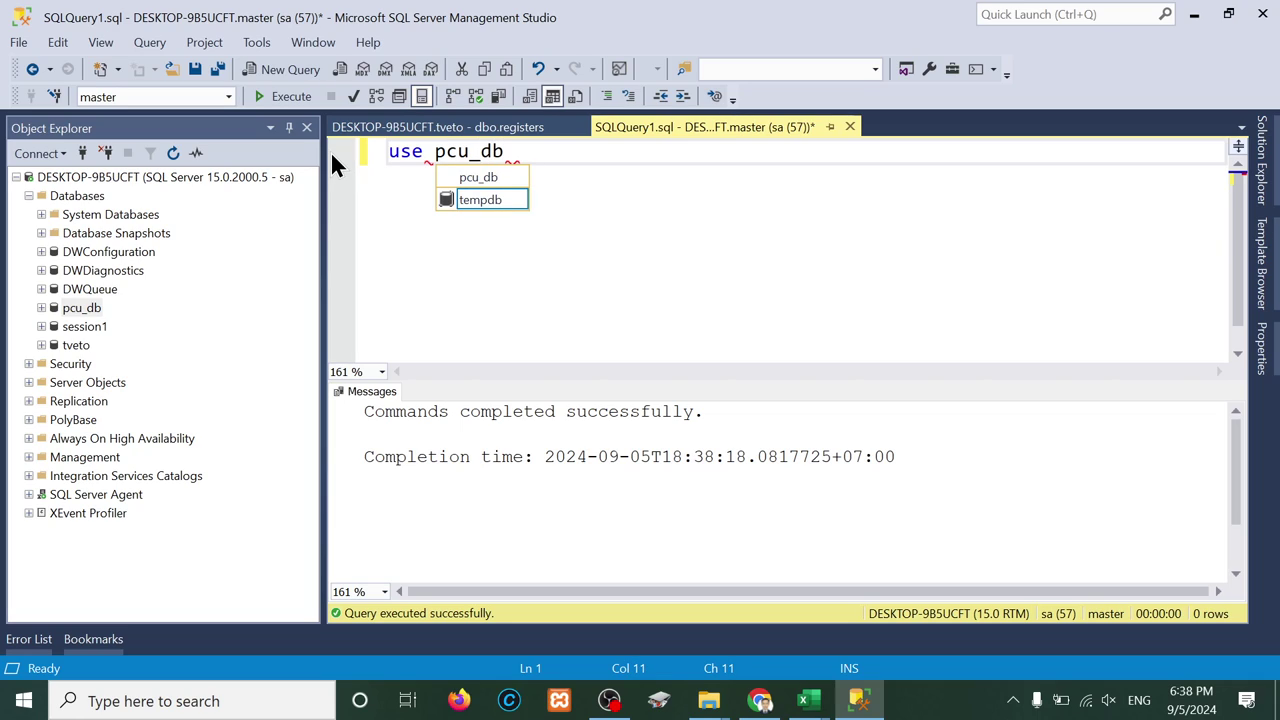
{"action": "left_click", "coordinate": [295, 105]}
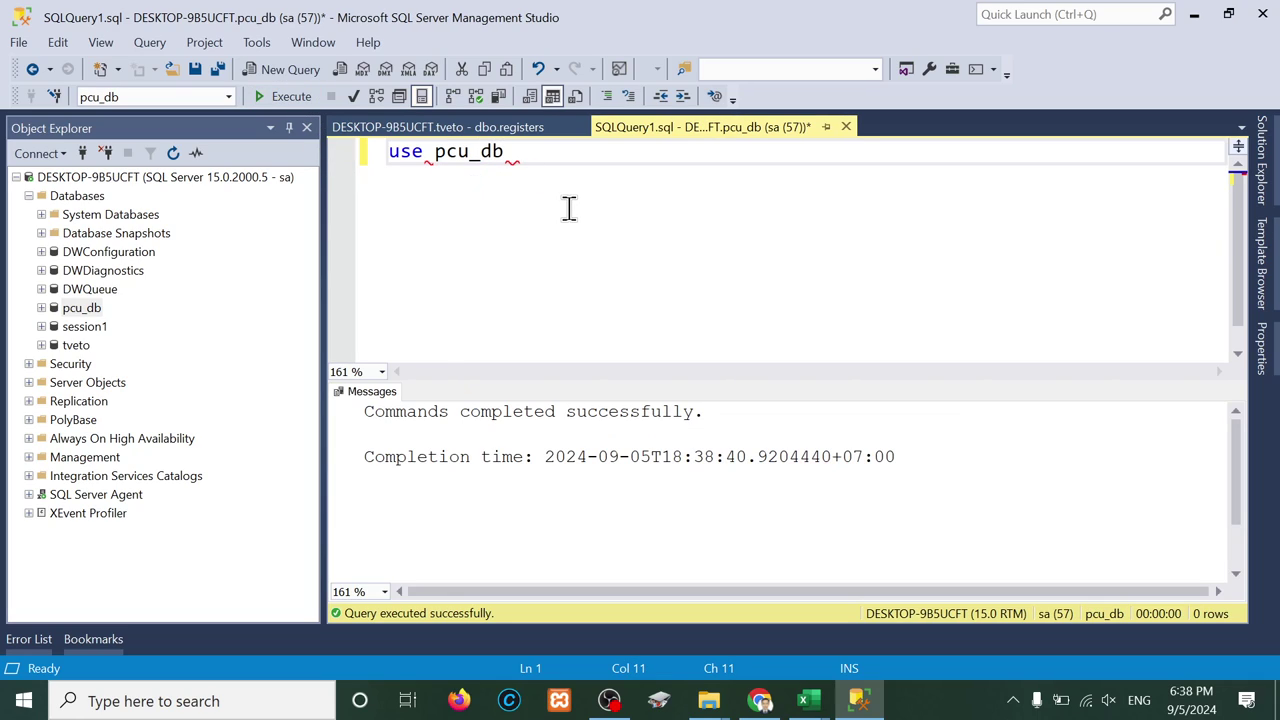
Step: Replace the query text with the opening line "create table tbl_score"
{"action": "left_click_drag", "start_coordinate": [566, 206], "coordinate": [350, 150]}
{"action": "type", "text": "crwa"}
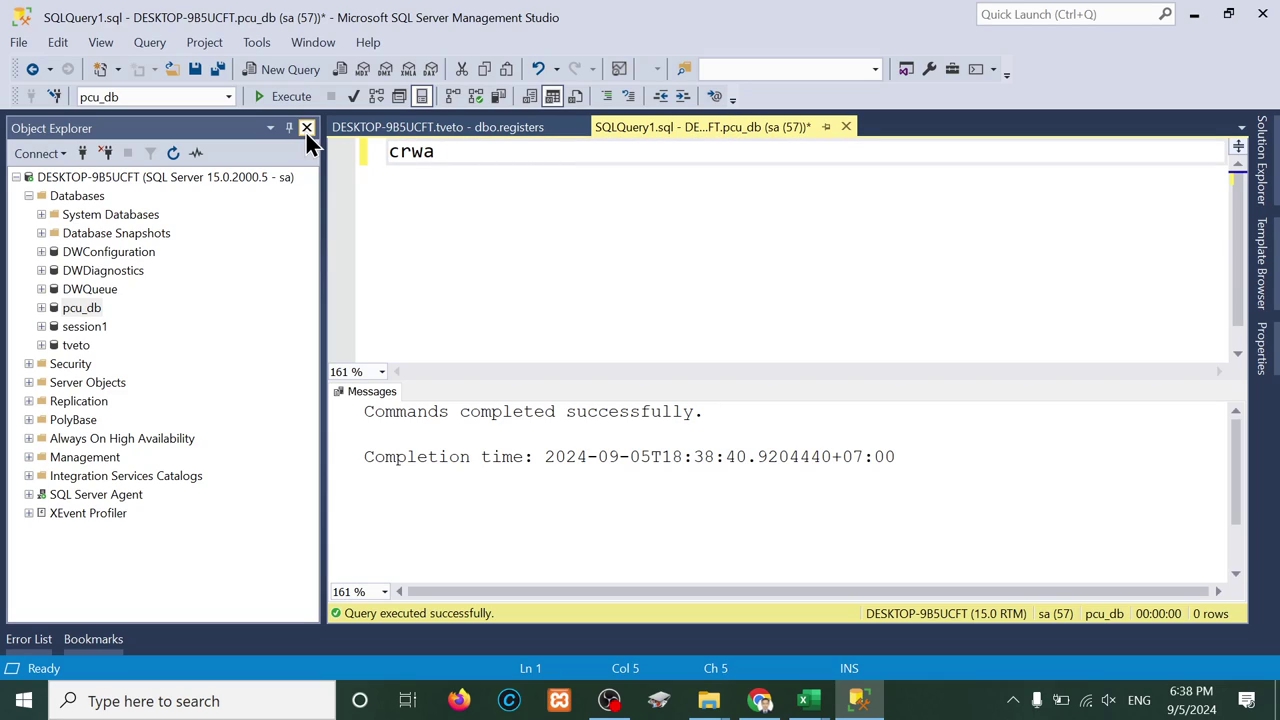
{"action": "key", "text": "BackSpace"}
{"action": "key", "text": "BackSpace"}
{"action": "type", "text": "eate table"}
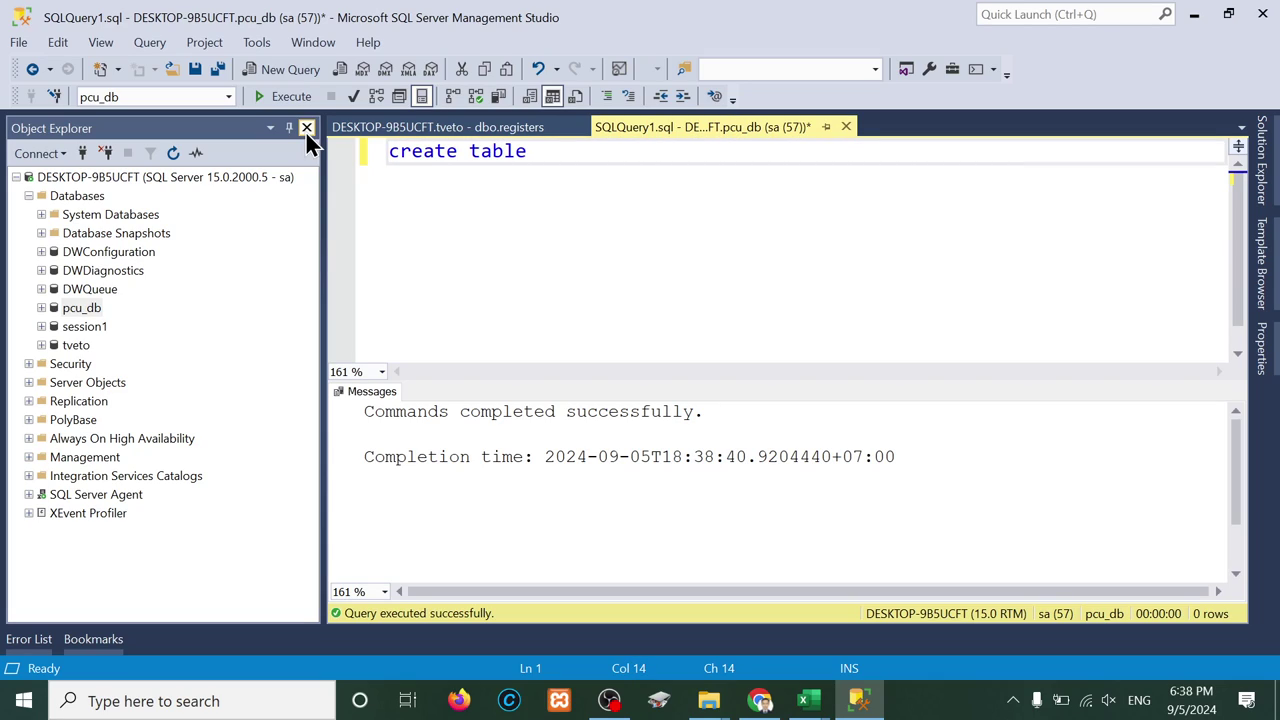
{"action": "type", "text": "tbl_scote"}
{"action": "key", "text": "BackSpace"}
{"action": "key", "text": "BackSpace"}
{"action": "type", "text": "re"}
{"action": "key", "text": "Return"}
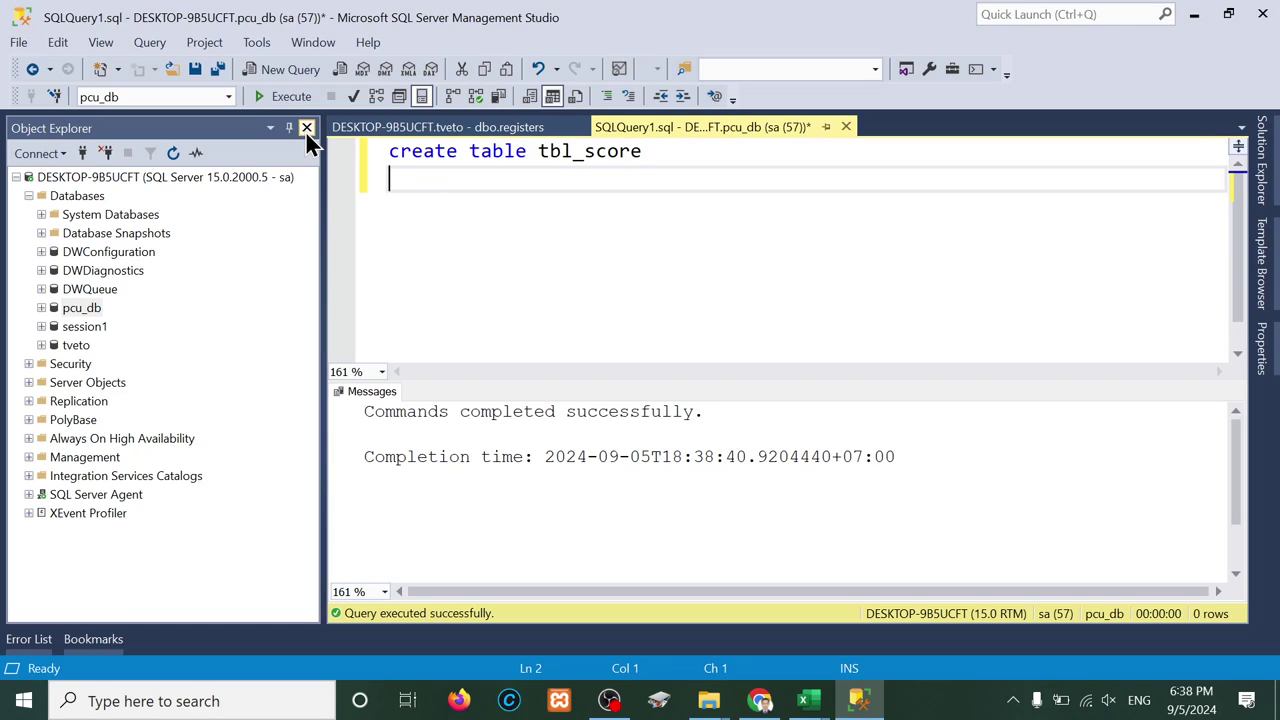
Step: Add the parentheses for the column list of tbl_score and define the first column as no char(20)
{"action": "type", "text": "("}
{"action": "key", "text": "Return"}
{"action": "key", "text": "Return"}
{"action": "type", "text": ")"}
{"action": "key", "text": "Up"}
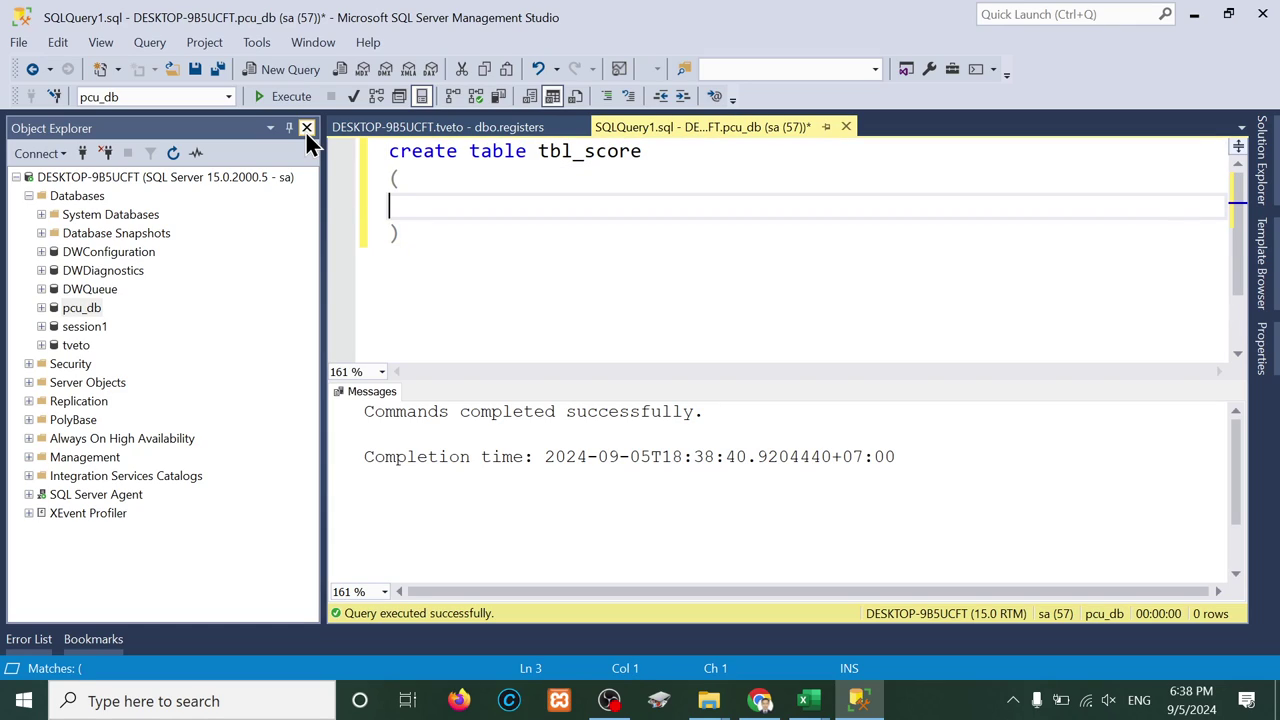
{"action": "key", "text": "Tab"}
{"action": "type", "text": "no char(20),"}
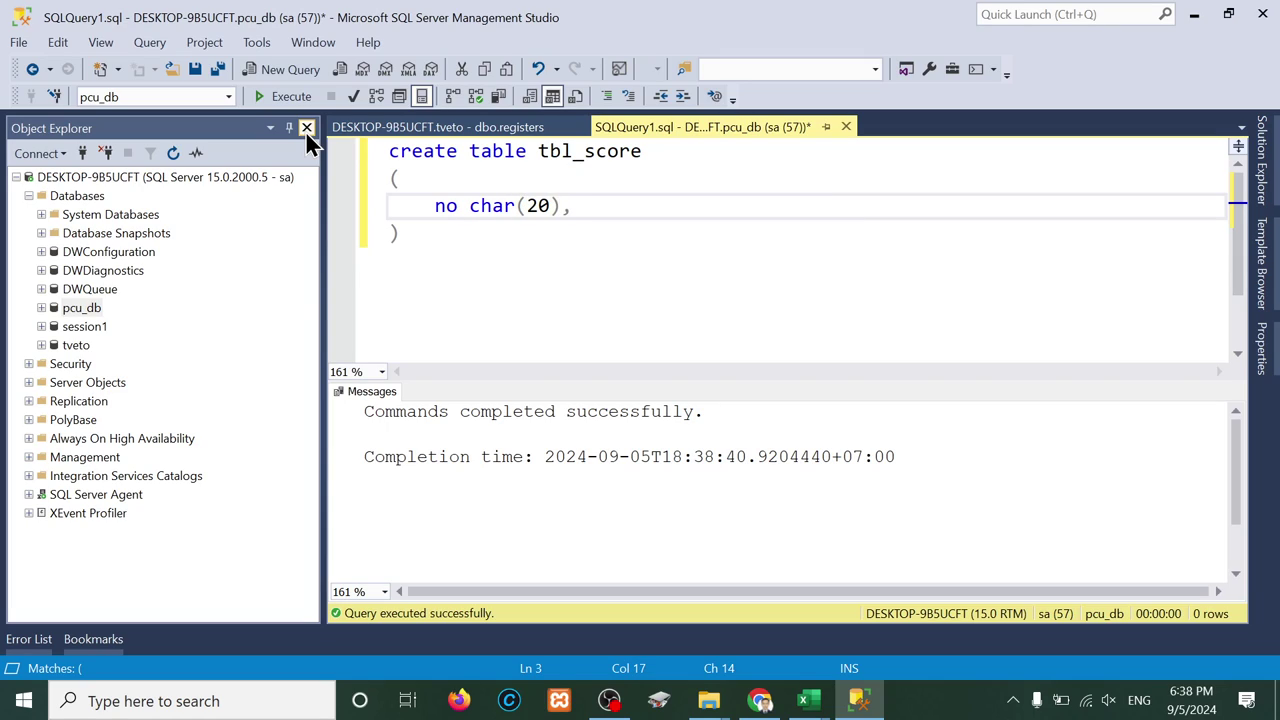
{"action": "key", "text": "Return"}
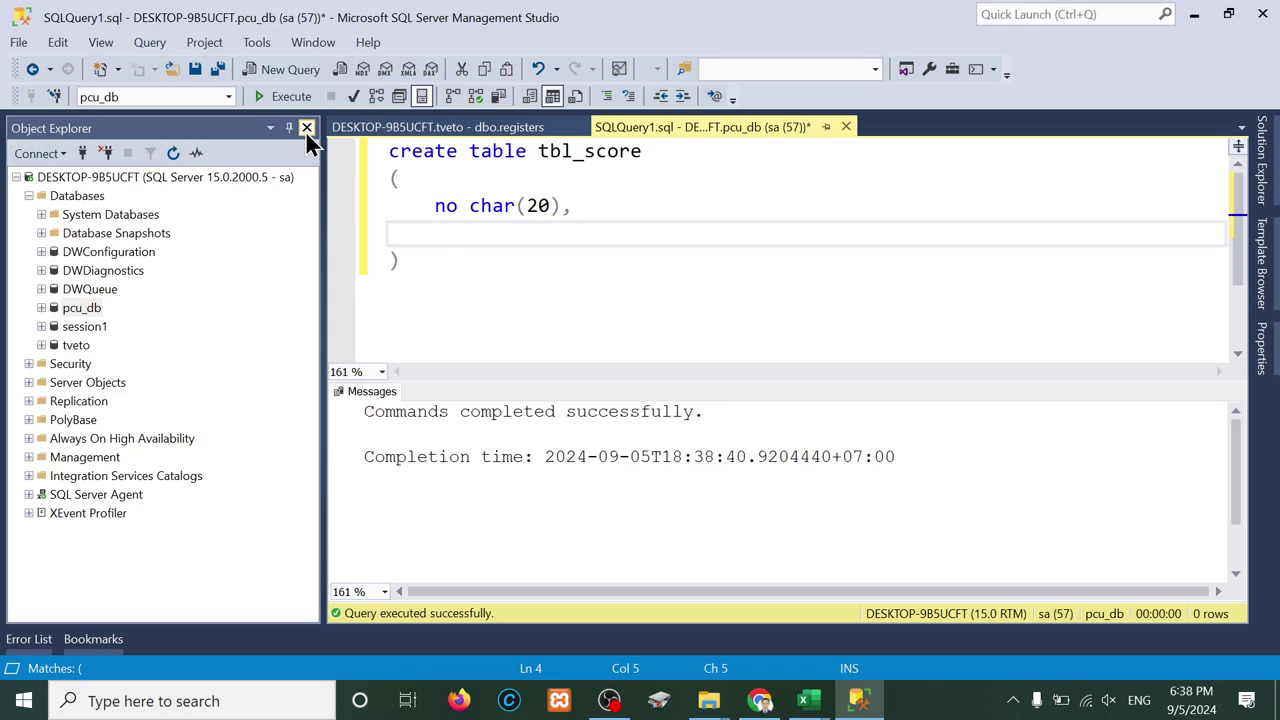
Step: Add the columns namekh char(50) and nameen char(50) to the tbl_score definition
{"action": "type", "text": "namekh char("}
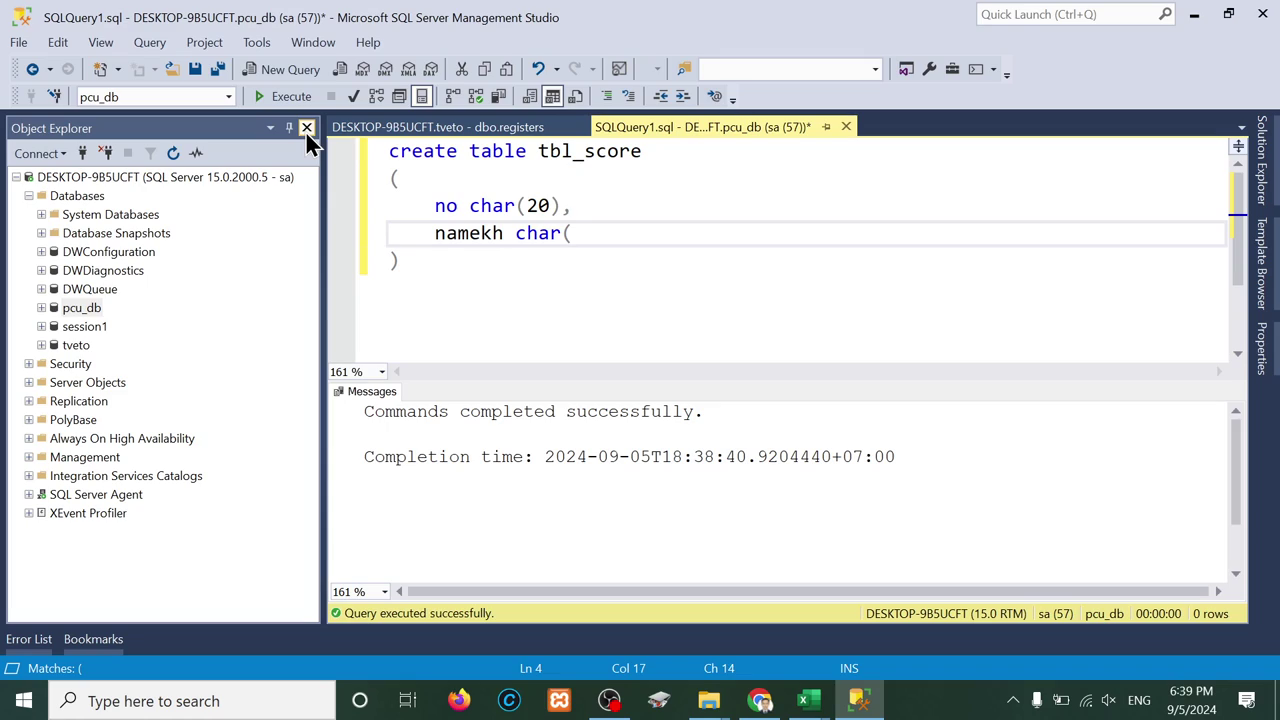
{"action": "type", "text": "50),"}
{"action": "key", "text": "Return"}
{"action": "type", "text": "name"}
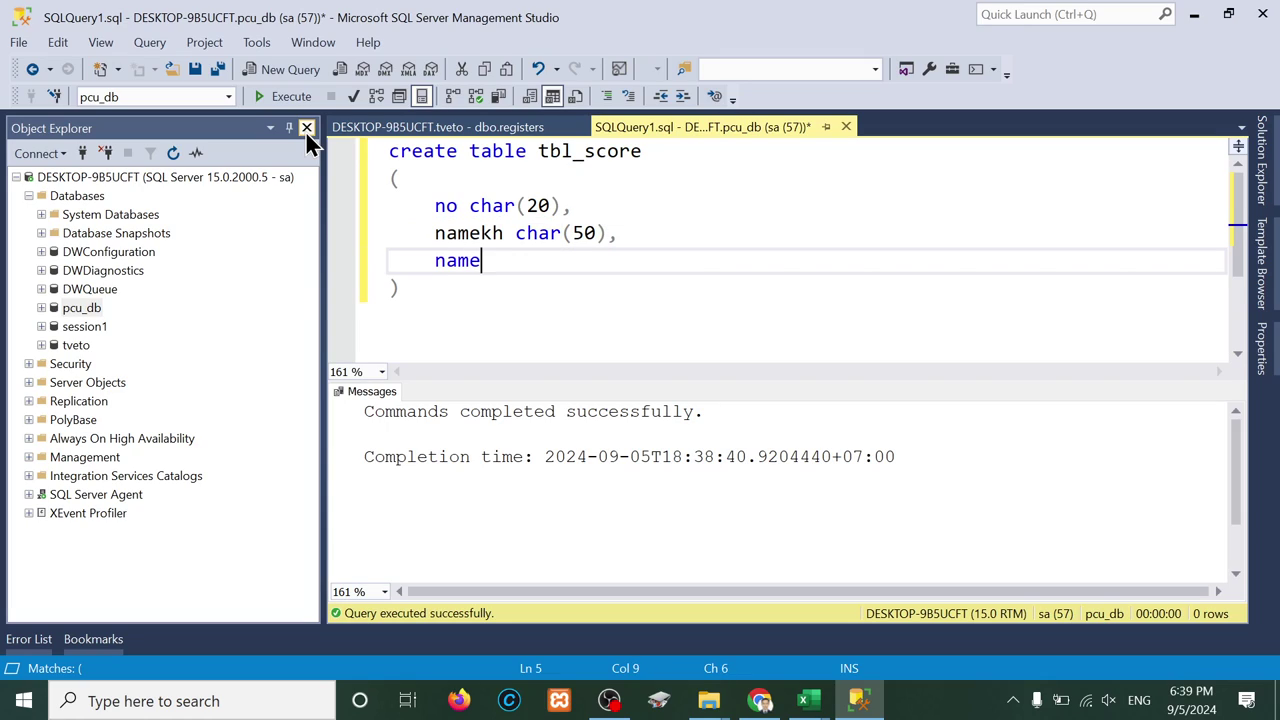
{"action": "type", "text": "en char(05"}
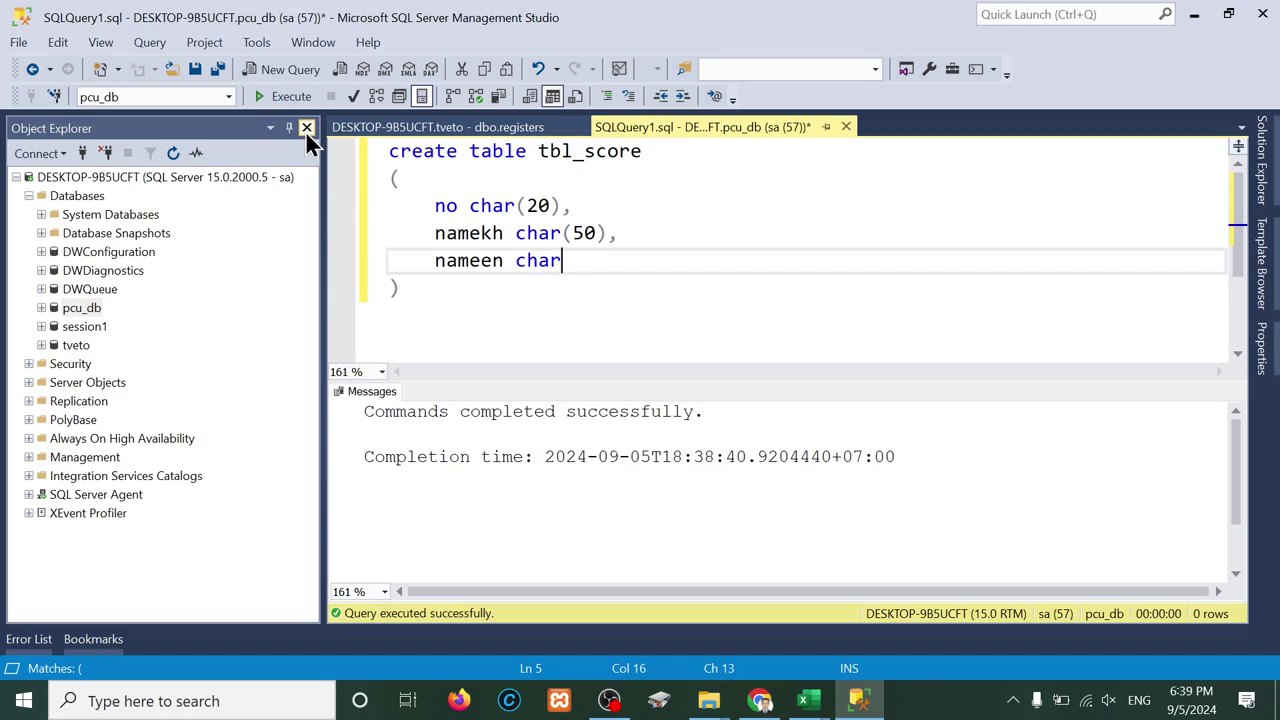
{"action": "key", "text": "BackSpace"}
{"action": "key", "text": "BackSpace"}
{"action": "type", "text": "50)"}
{"action": "key", "text": "Return"}
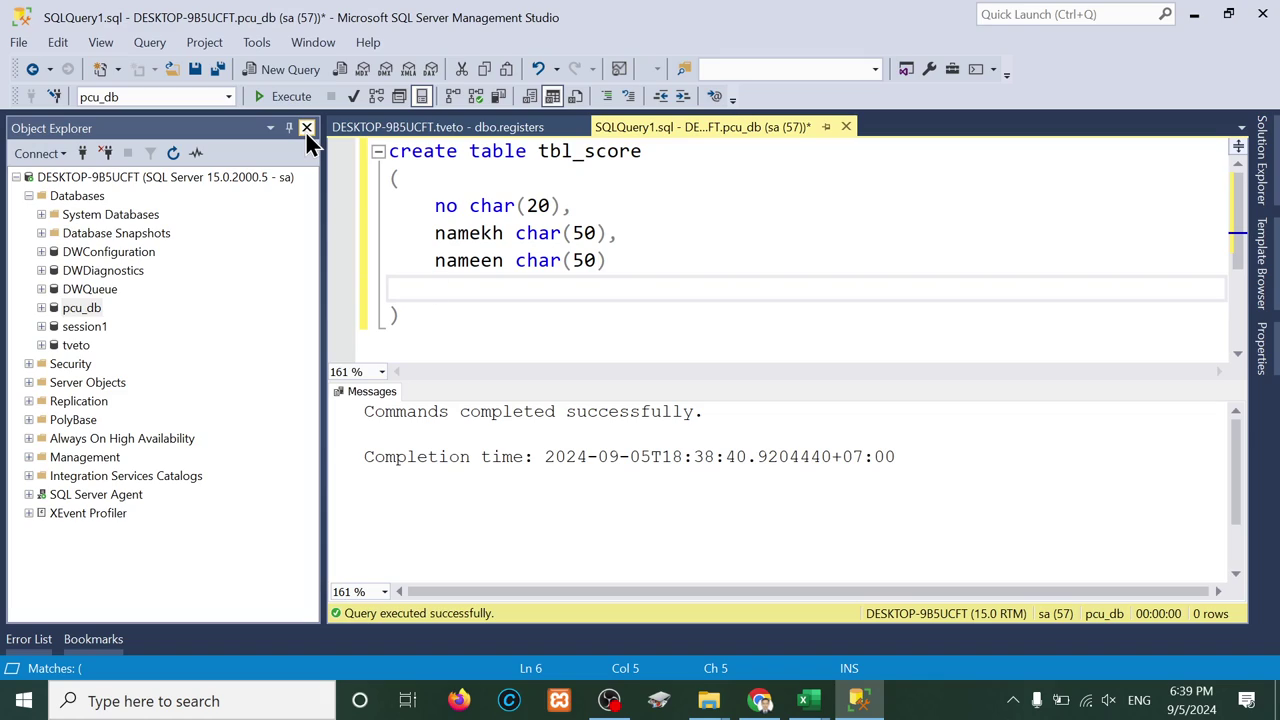
Step: Add the column gender char(1) and put the separating commas after the nameen and gender lines
{"action": "type", "text": "gedner"}
{"action": "key", "text": "BackSpace"}
{"action": "key", "text": "BackSpace"}
{"action": "key", "text": "BackSpace"}
{"action": "type", "text": "nder char(1"}
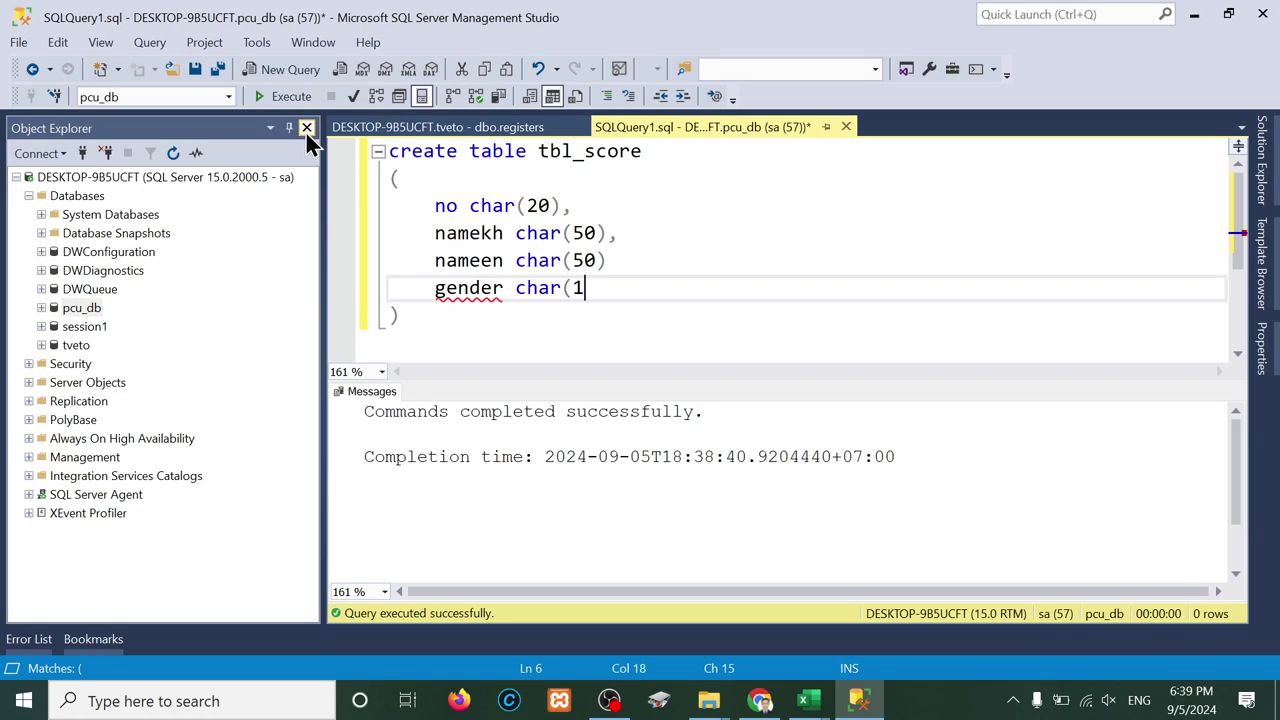
{"action": "type", "text": "0"}
{"action": "key", "text": "BackSpace"}
{"action": "type", "text": "1"}
{"action": "key", "text": "BackSpace"}
{"action": "type", "text": ")"}
{"action": "key", "text": "Up"}
{"action": "key", "text": "End"}
{"action": "type", "text": ","}
{"action": "key", "text": "Down"}
{"action": "type", "text": ","}
{"action": "key", "text": "Return"}
Step: Add the column dob char(20) to the tbl_score definition
{"action": "type", "text": "dob"}
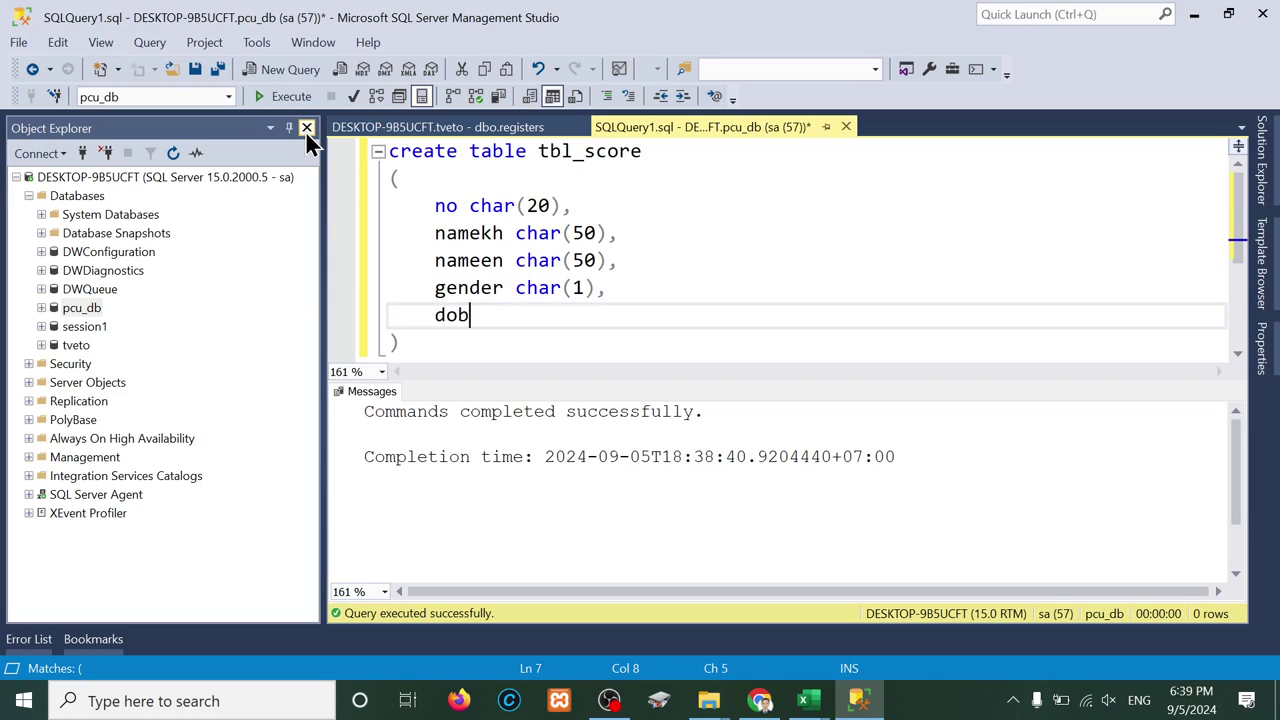
{"action": "type", "text": " char(230"}
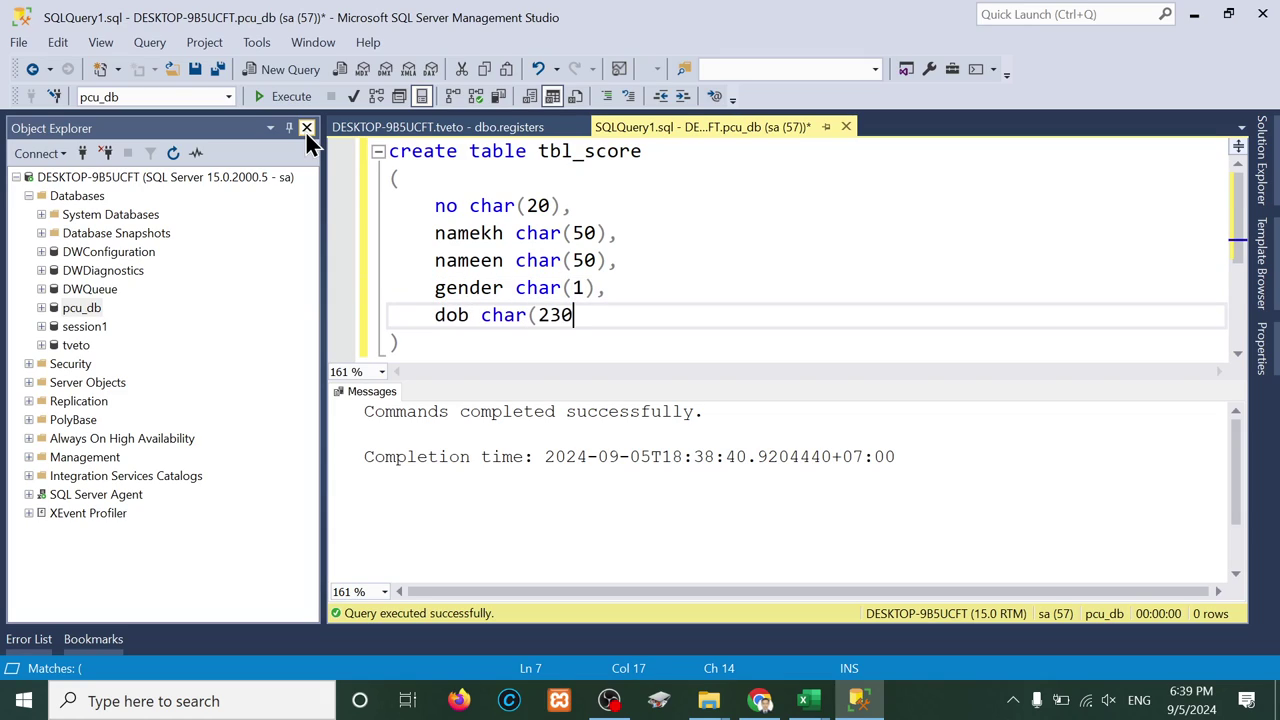
{"action": "key", "text": "BackSpace"}
{"action": "key", "text": "BackSpace"}
{"action": "type", "text": "0),"}
{"action": "key", "text": "Return"}
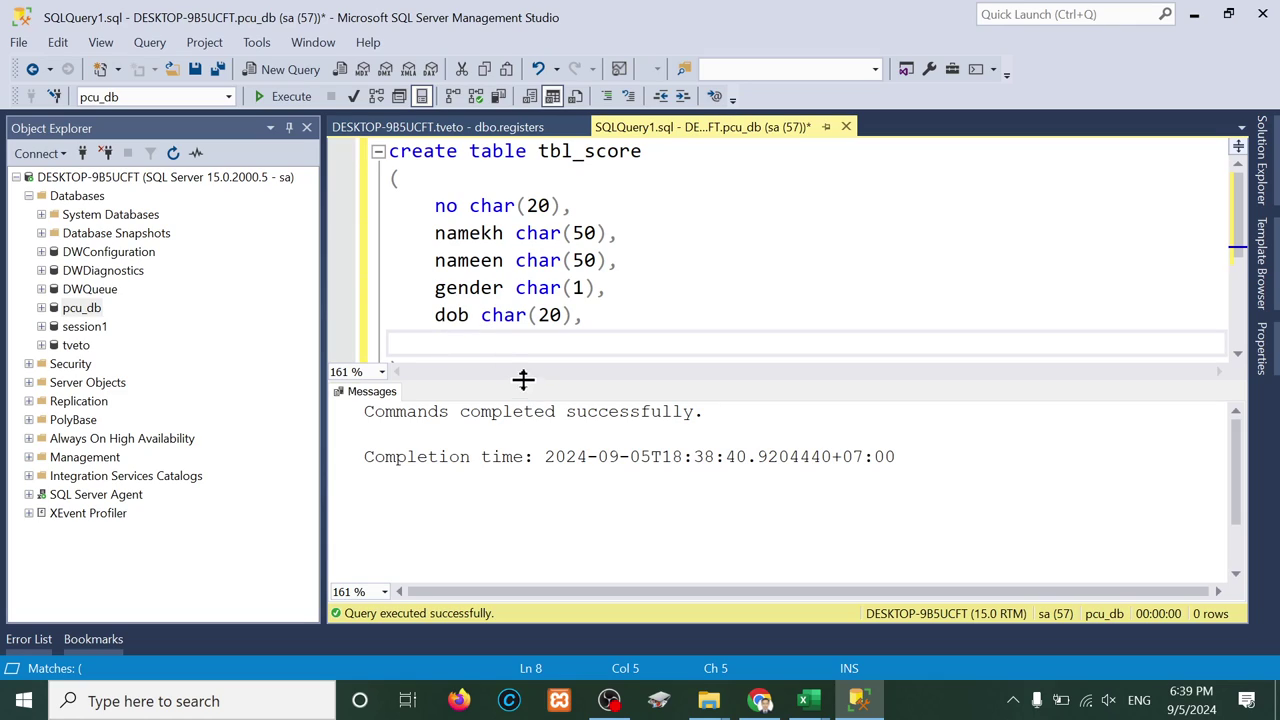
Step: Enlarge the query editor area and add the column subject char(50) to the tbl_score definition
{"action": "left_click_drag", "start_coordinate": [525, 381], "coordinate": [524, 504]}
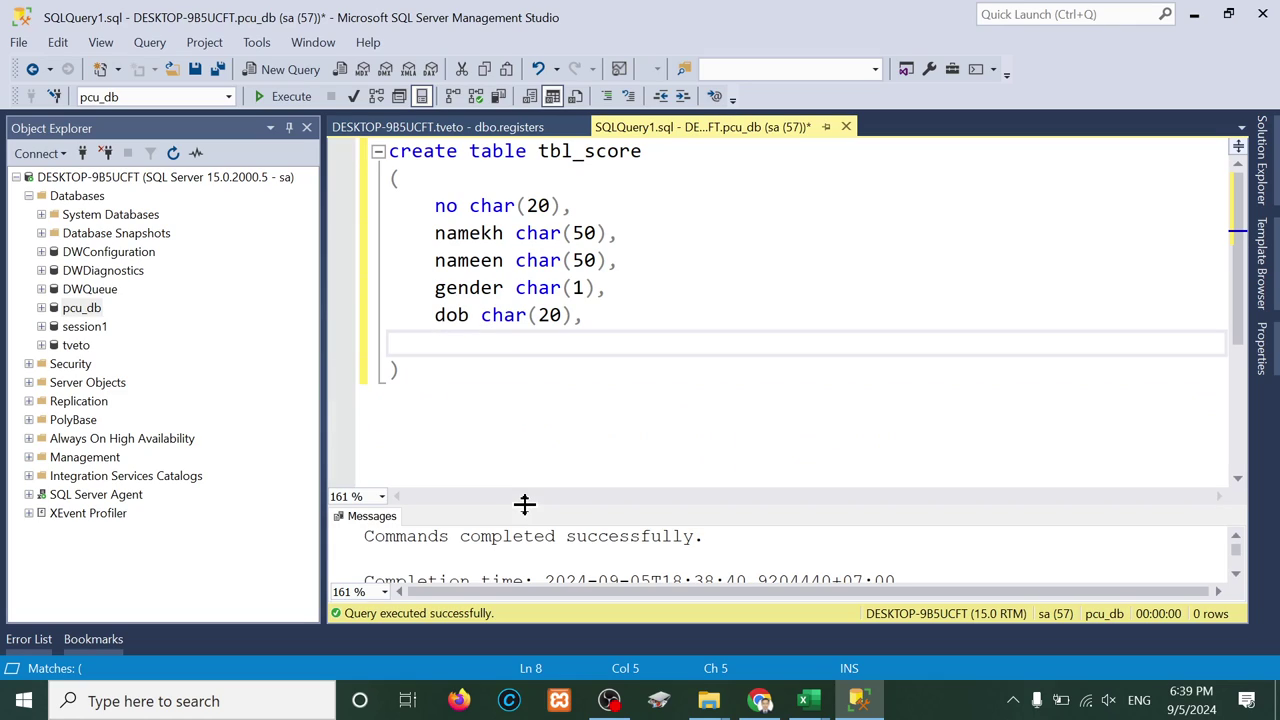
{"action": "type", "text": "subject "}
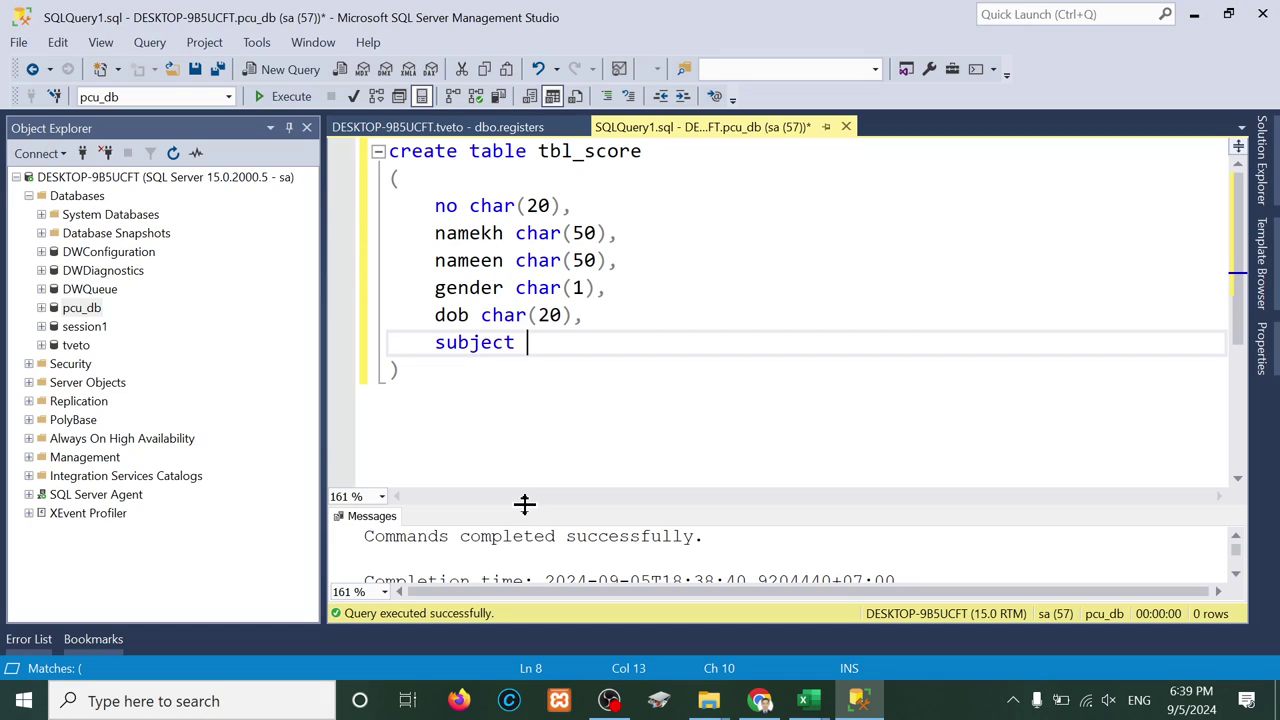
{"action": "type", "text": "("}
{"action": "key", "text": "BackSpace"}
{"action": "type", "text": "char9"}
{"action": "type", "text": "50)"}
{"action": "key", "text": "BackSpace"}
{"action": "key", "text": "BackSpace"}
{"action": "key", "text": "BackSpace"}
{"action": "key", "text": "BackSpace"}
{"action": "type", "text": "(50),"}
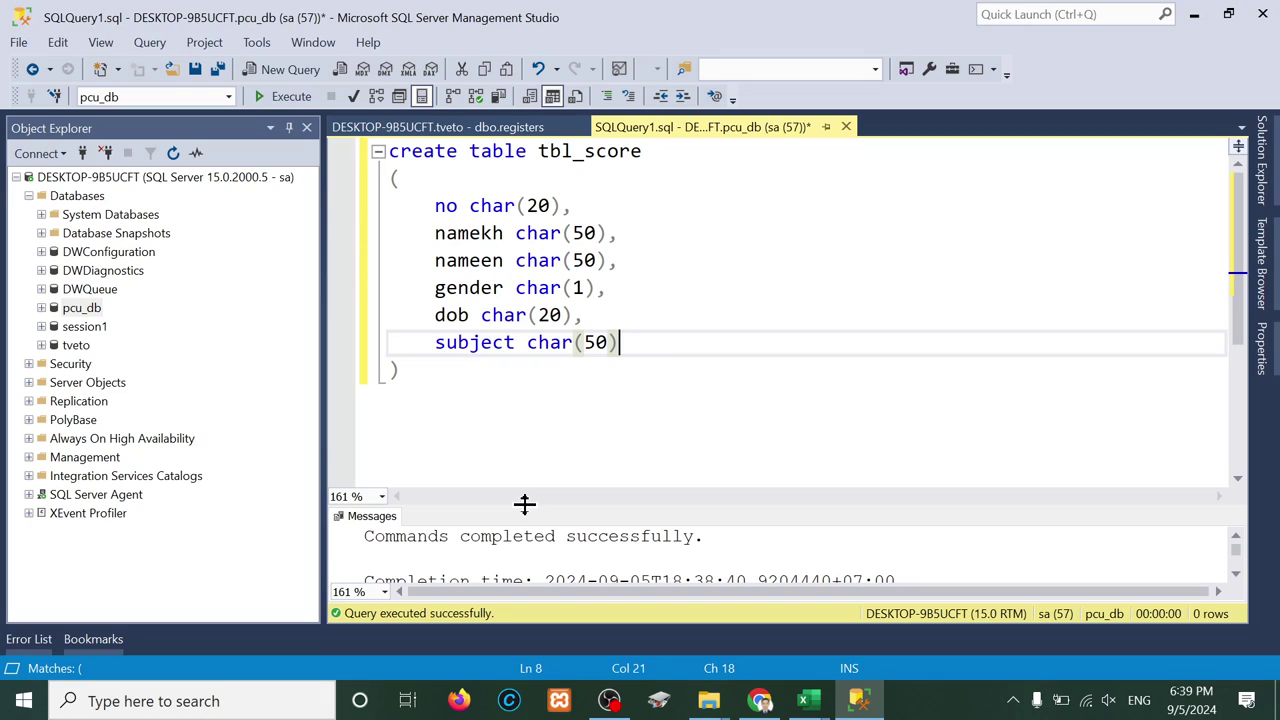
Step: Add the column mark char(10) after subject in the definition and run the statement to create tbl_score
{"action": "key", "text": "Return"}
{"action": "type", "text": "mark"}
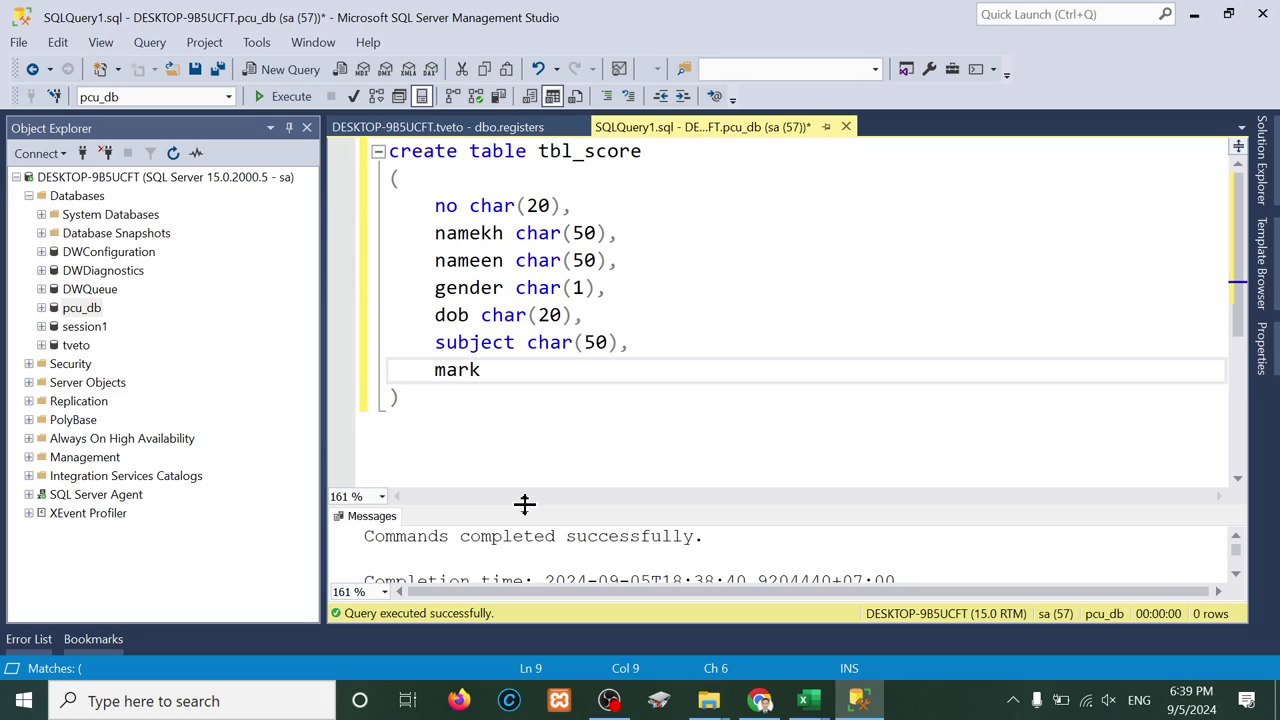
{"action": "type", "text": " char(20)"}
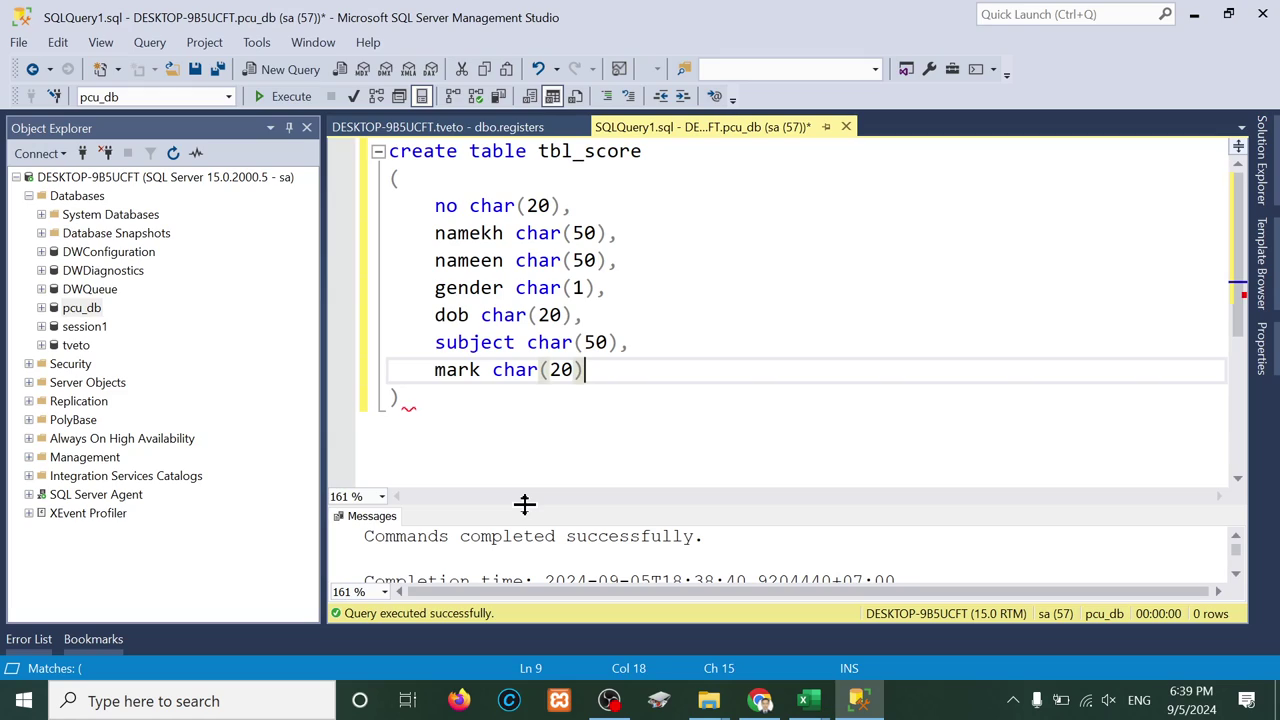
{"action": "key", "text": "BackSpace"}
{"action": "key", "text": "BackSpace"}
{"action": "key", "text": "BackSpace"}
{"action": "type", "text": "10"}
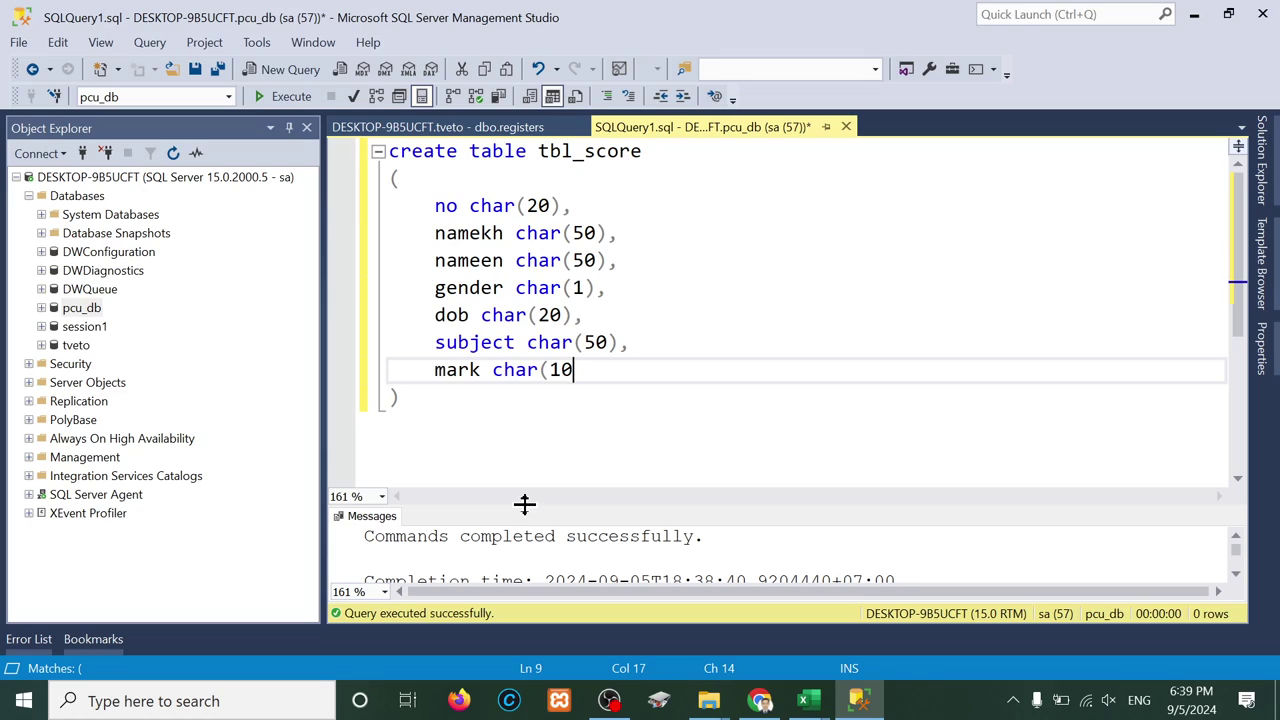
{"action": "type", "text": ")"}
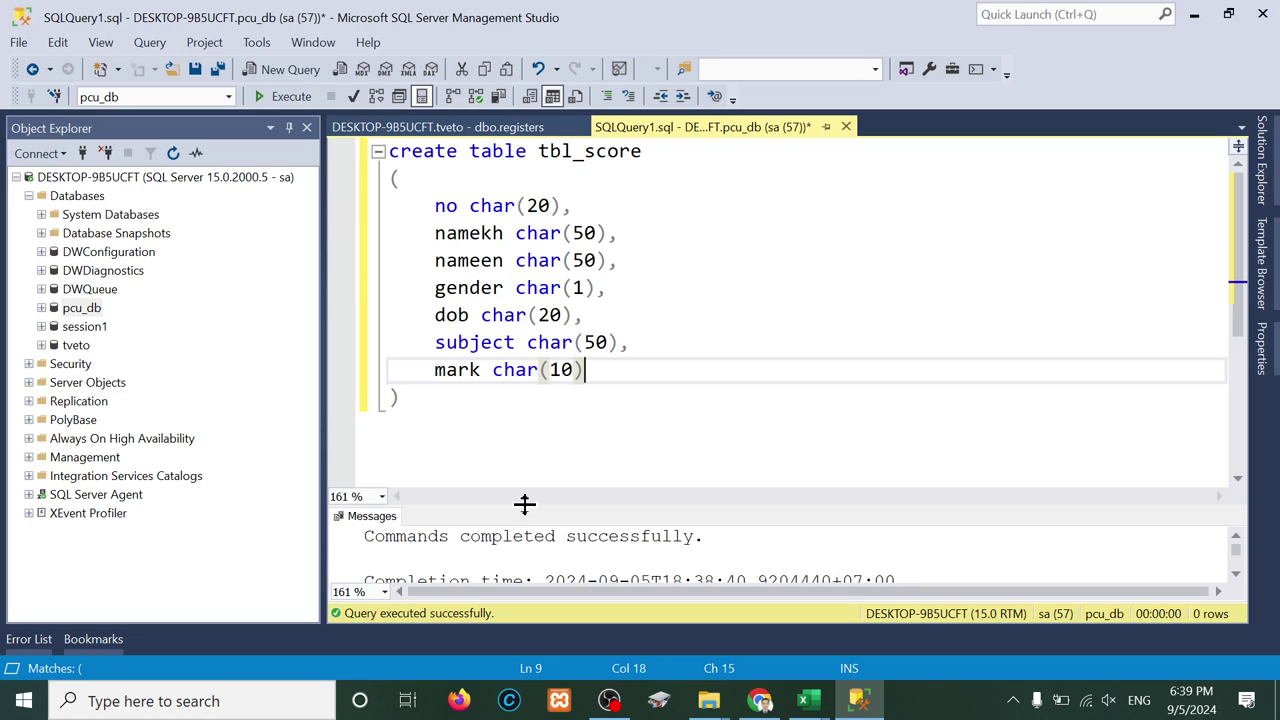
{"action": "left_click", "coordinate": [293, 98]}
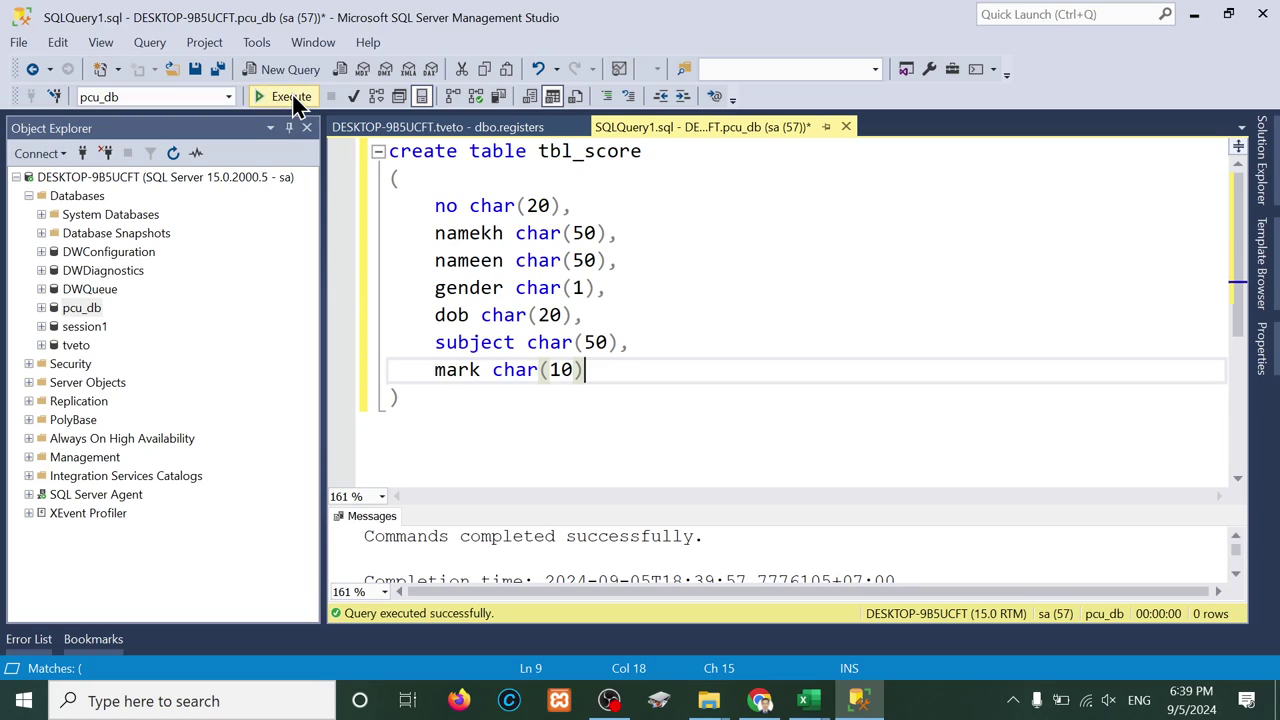
Step: Refresh pcu_db, expand its tables and open the top 200 rows of dbo.tbl_score for editing
{"action": "right_click", "coordinate": [71, 303]}
{"action": "left_click", "coordinate": [130, 581]}
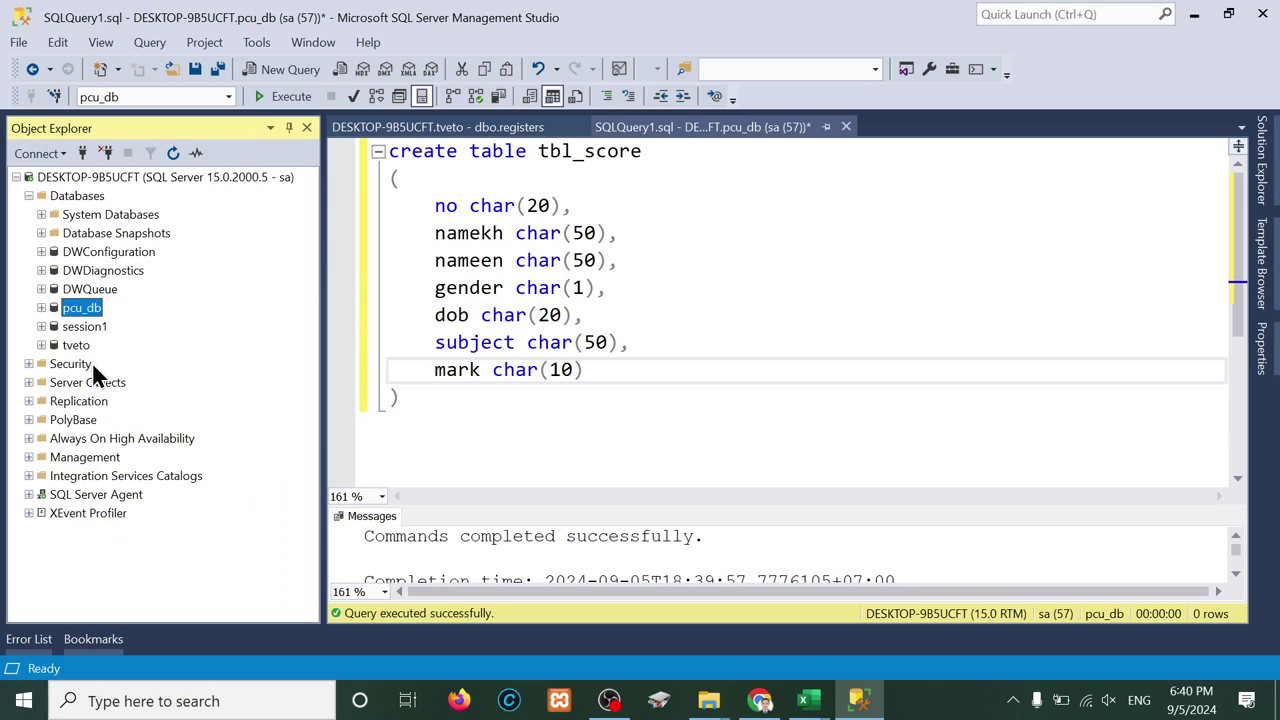
{"action": "left_click", "coordinate": [41, 308]}
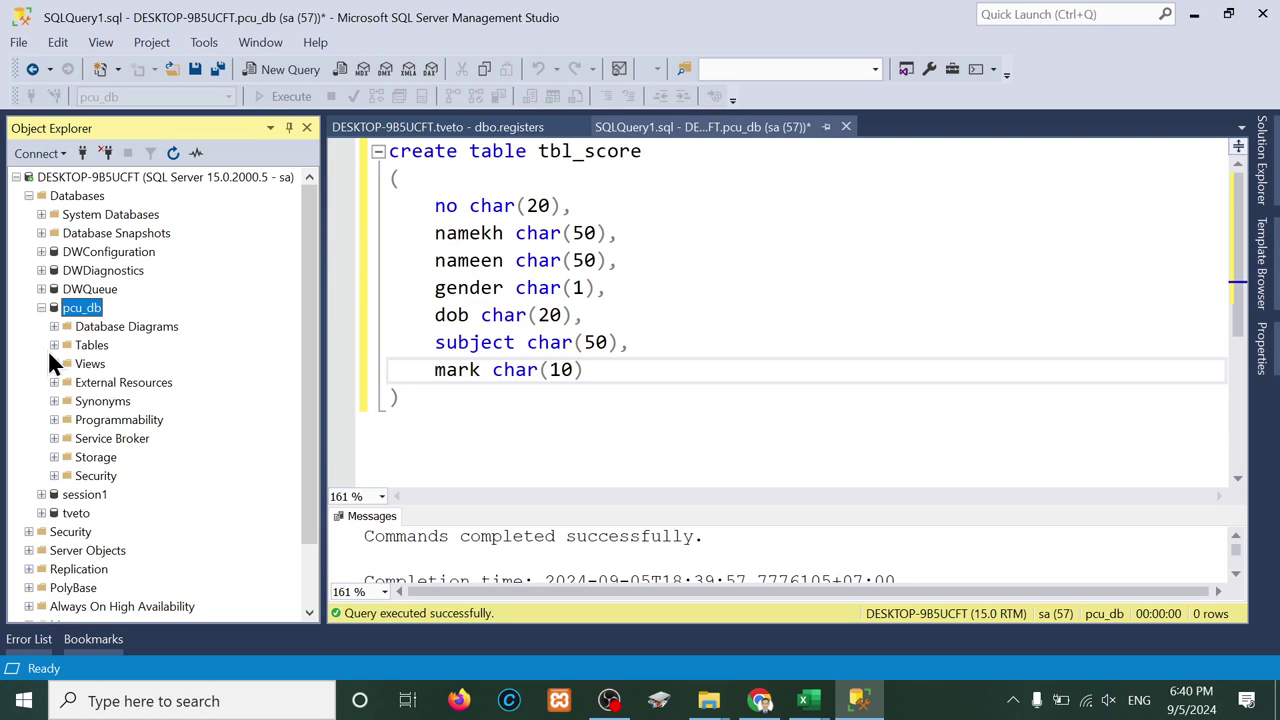
{"action": "left_click", "coordinate": [54, 345]}
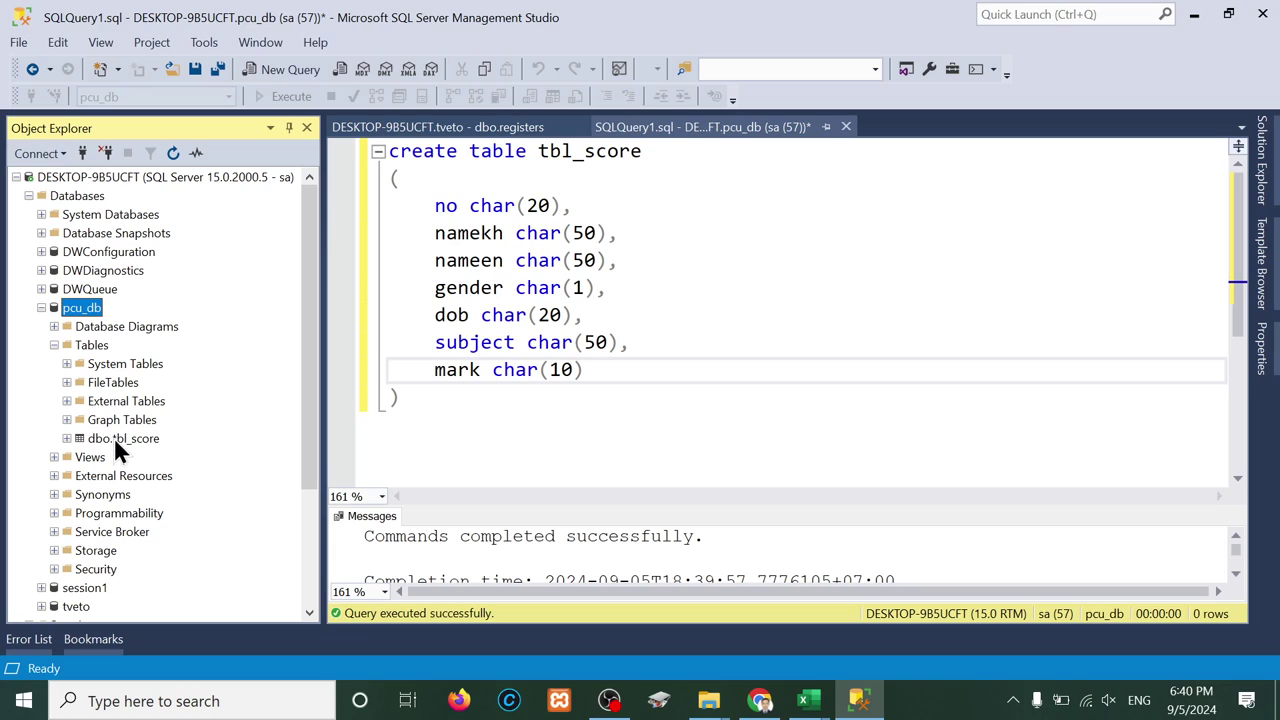
{"action": "right_click", "coordinate": [115, 441]}
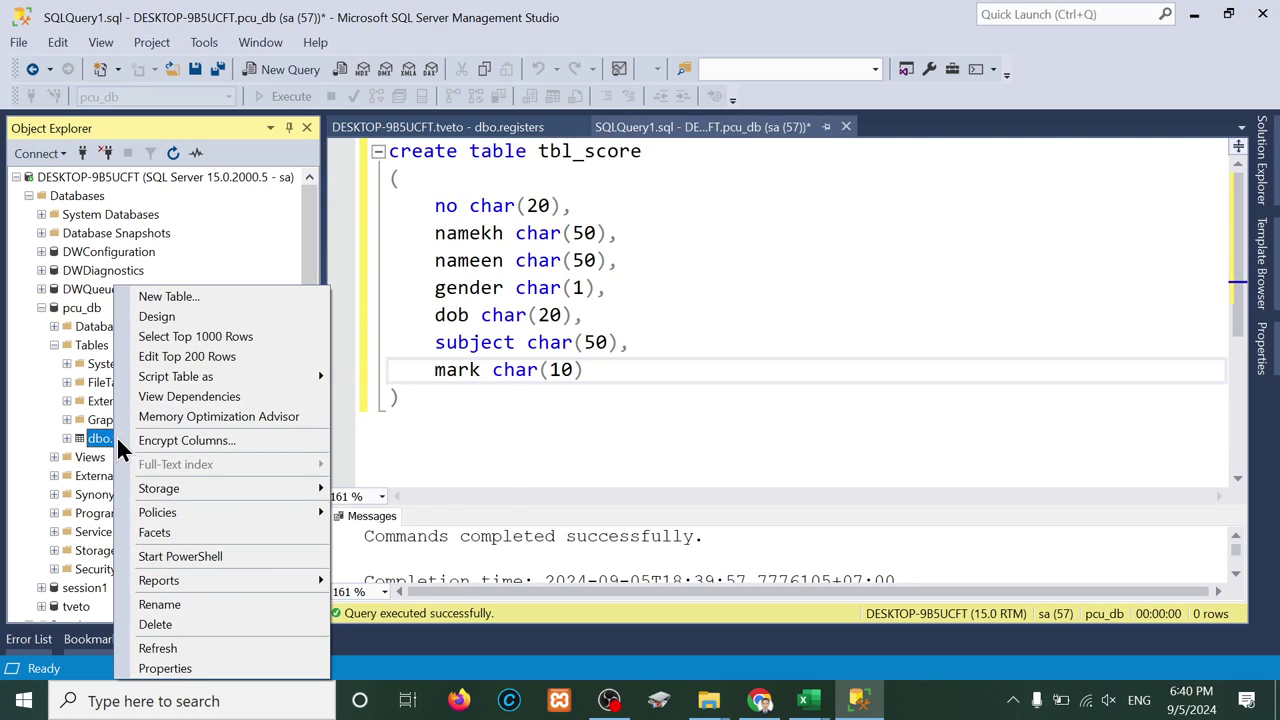
{"action": "left_click", "coordinate": [187, 356]}
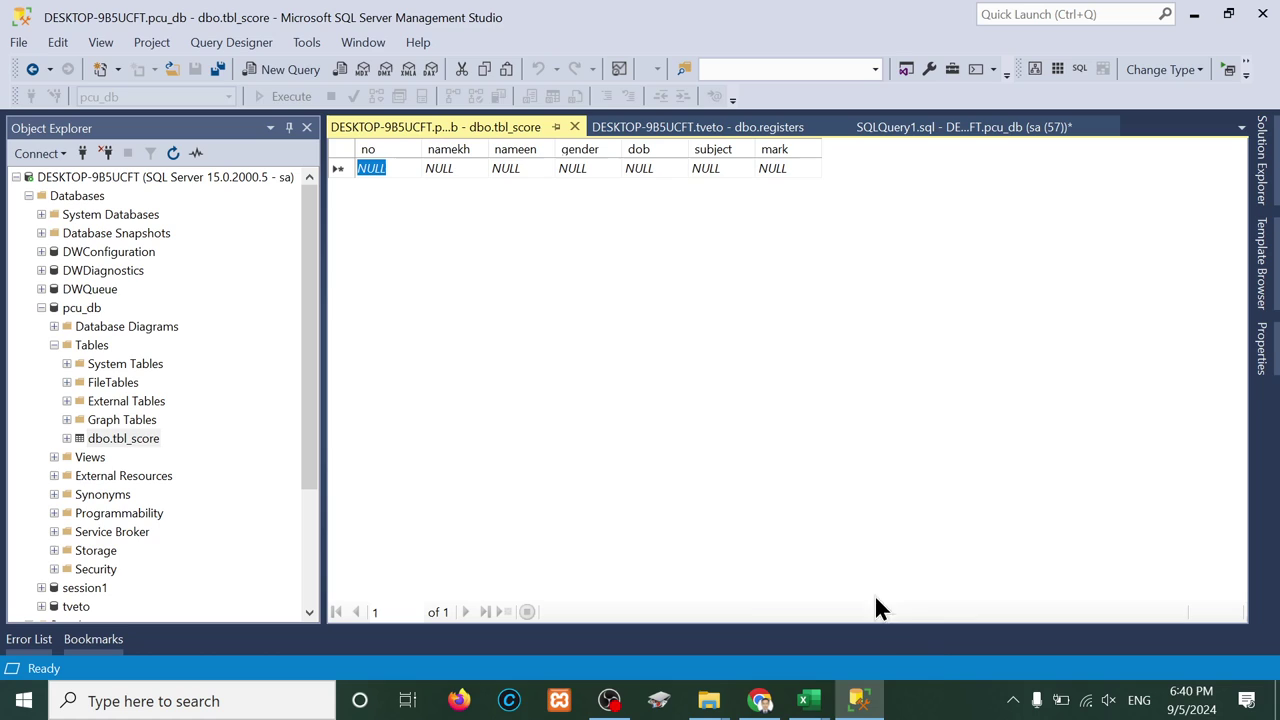
Step: Copy the student rows A2:E14 from mid-term.xlsx in Excel and paste them into the new row of tbl_score in SQL Server Management Studio
{"action": "mouse_move", "coordinate": [815, 710]}
{"action": "left_click", "coordinate": [886, 600]}
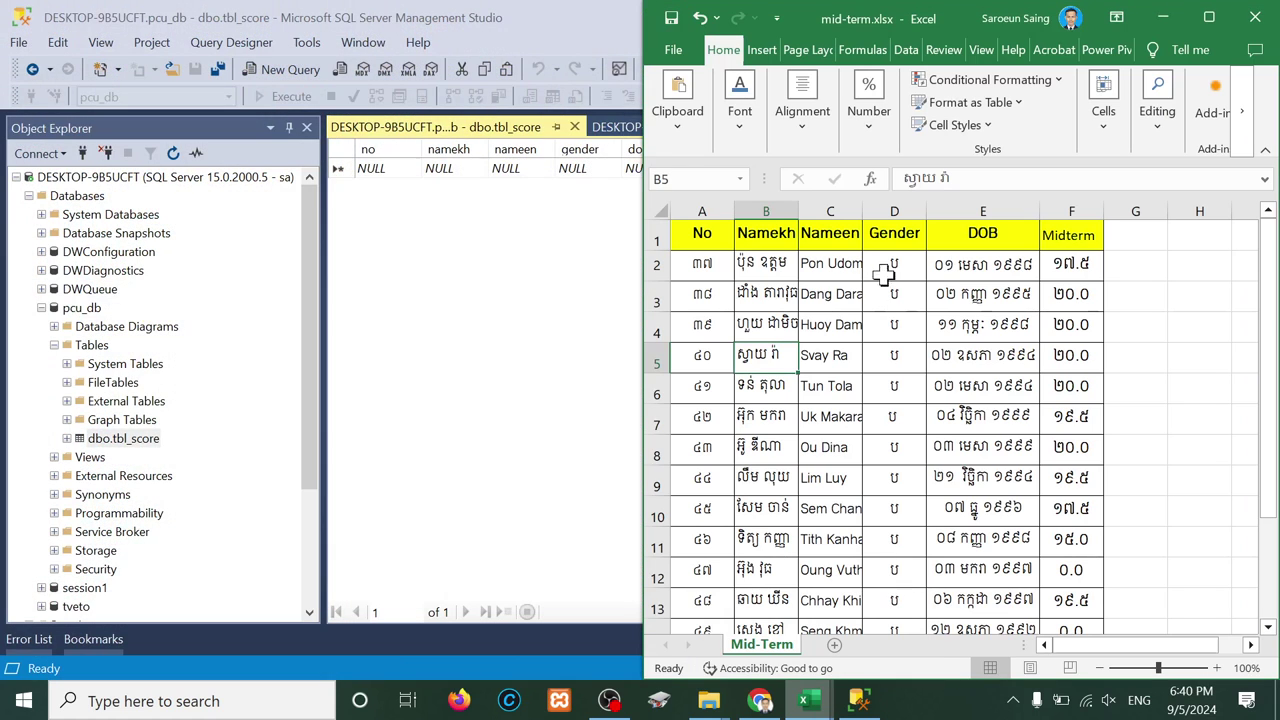
{"action": "left_click_drag", "start_coordinate": [718, 263], "coordinate": [991, 580]}
{"action": "key", "text": "ctrl+c"}
{"action": "left_click", "coordinate": [510, 345]}
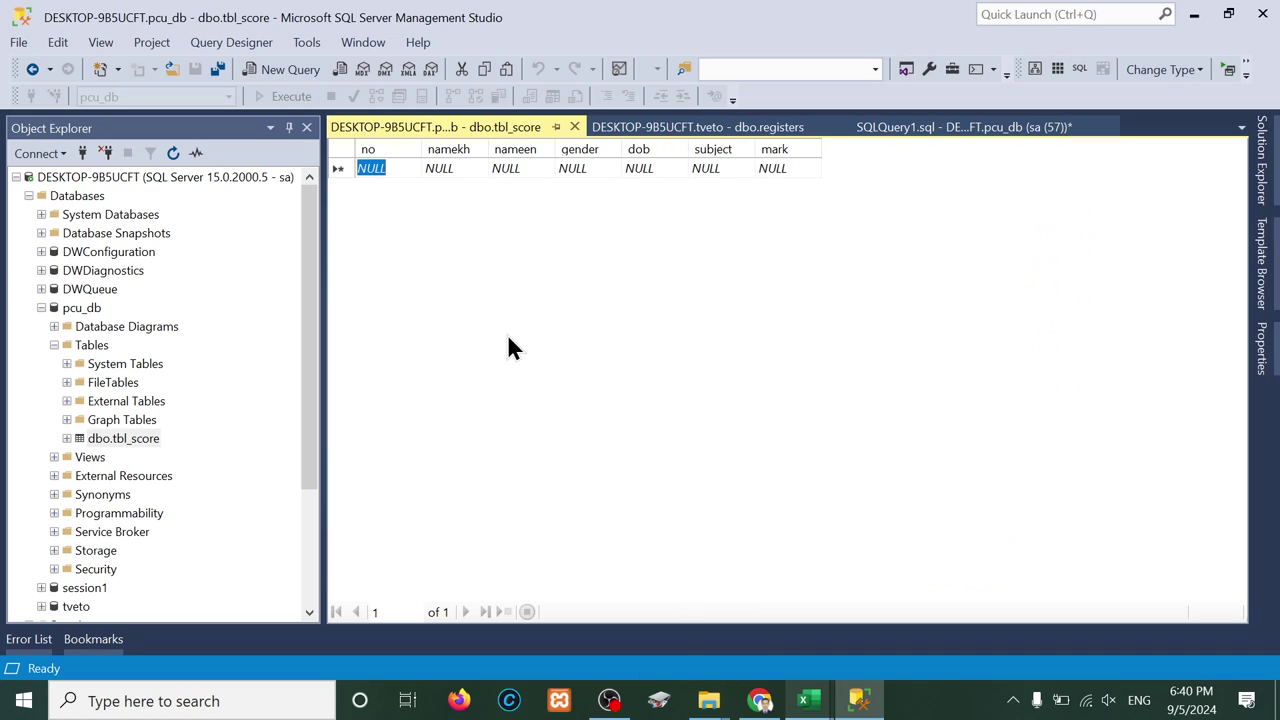
{"action": "left_click", "coordinate": [342, 166]}
{"action": "right_click", "coordinate": [342, 166]}
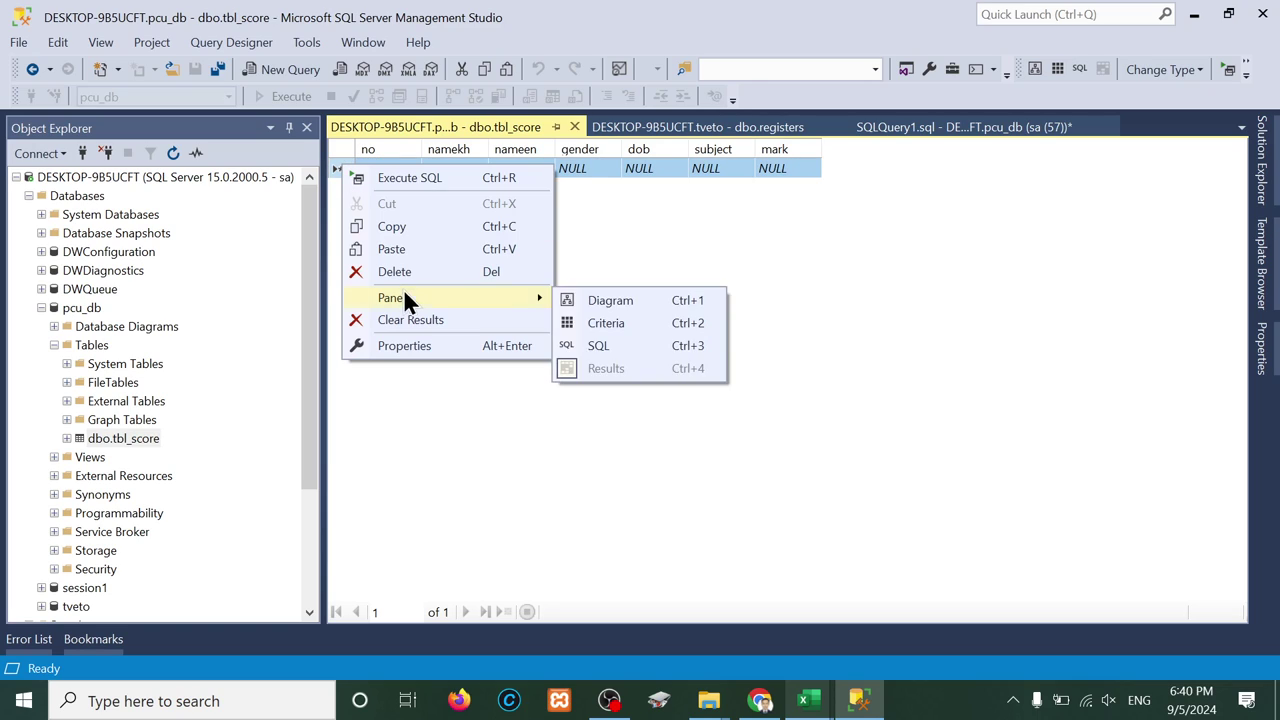
{"action": "left_click", "coordinate": [404, 244]}
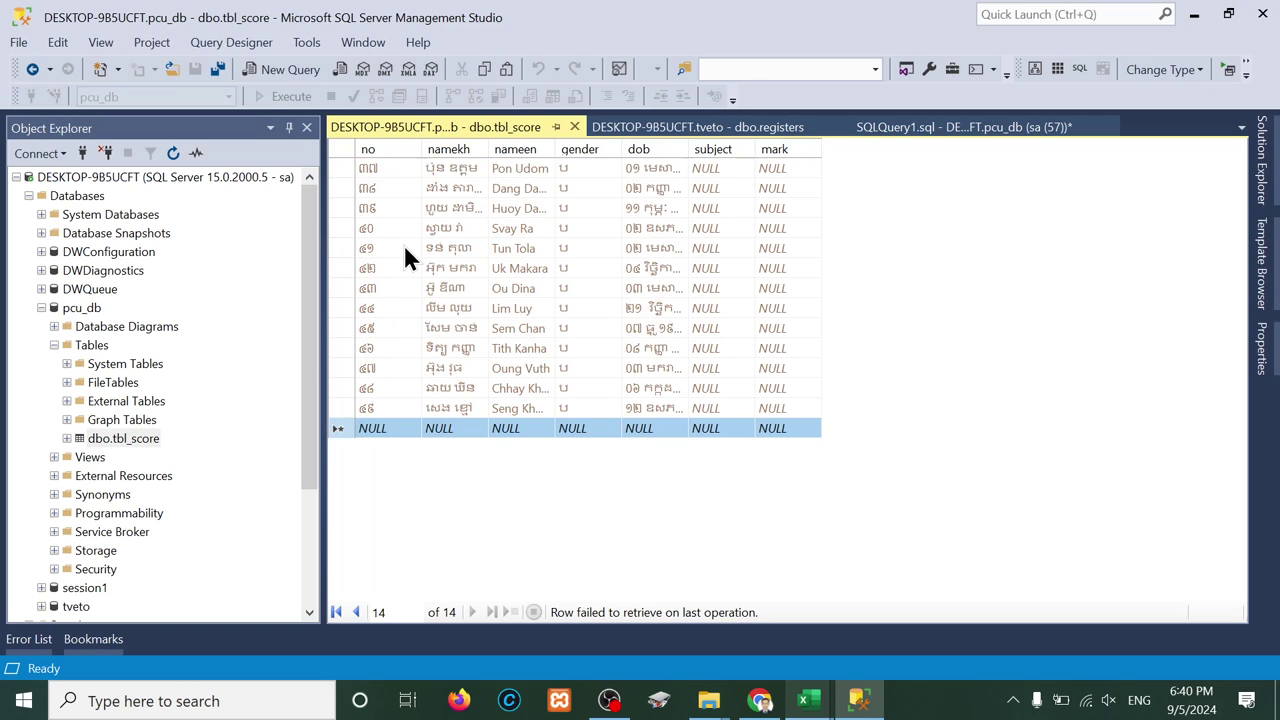
Step: Rerun the tbl_score query and check how the pasted no and namekh values were stored
{"action": "left_click", "coordinate": [338, 143]}
{"action": "right_click", "coordinate": [338, 143]}
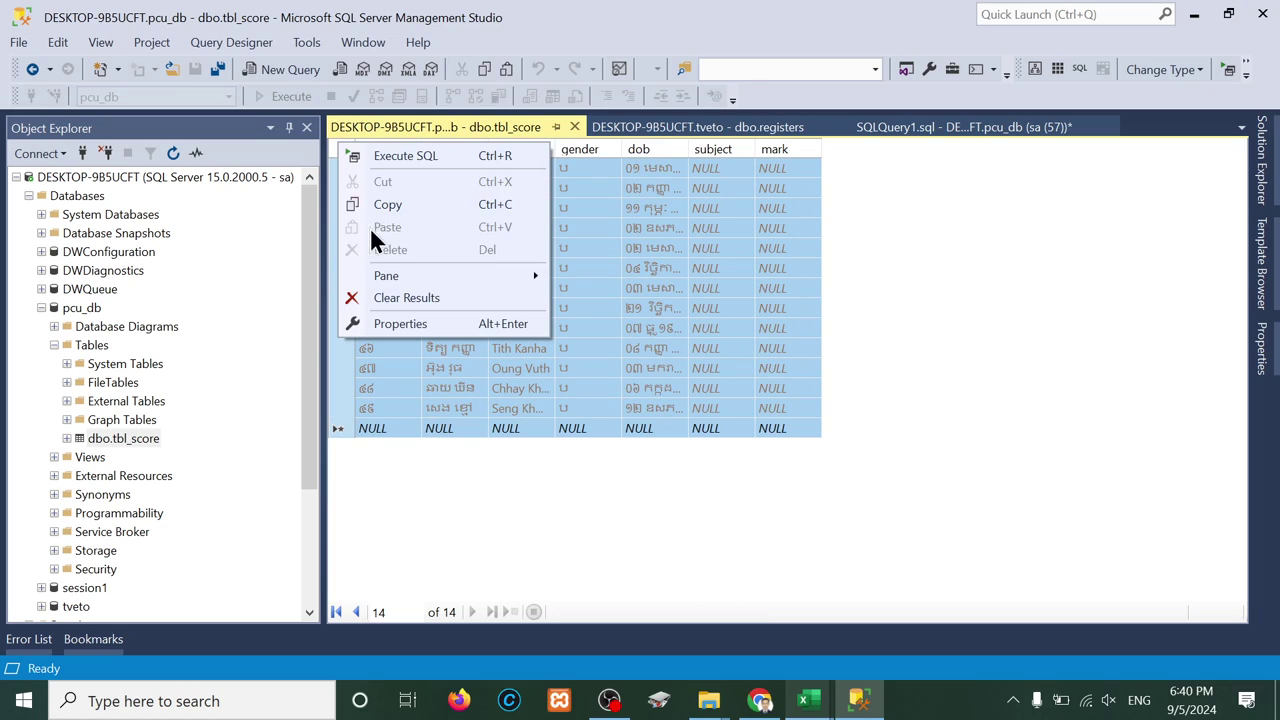
{"action": "left_click", "coordinate": [425, 156]}
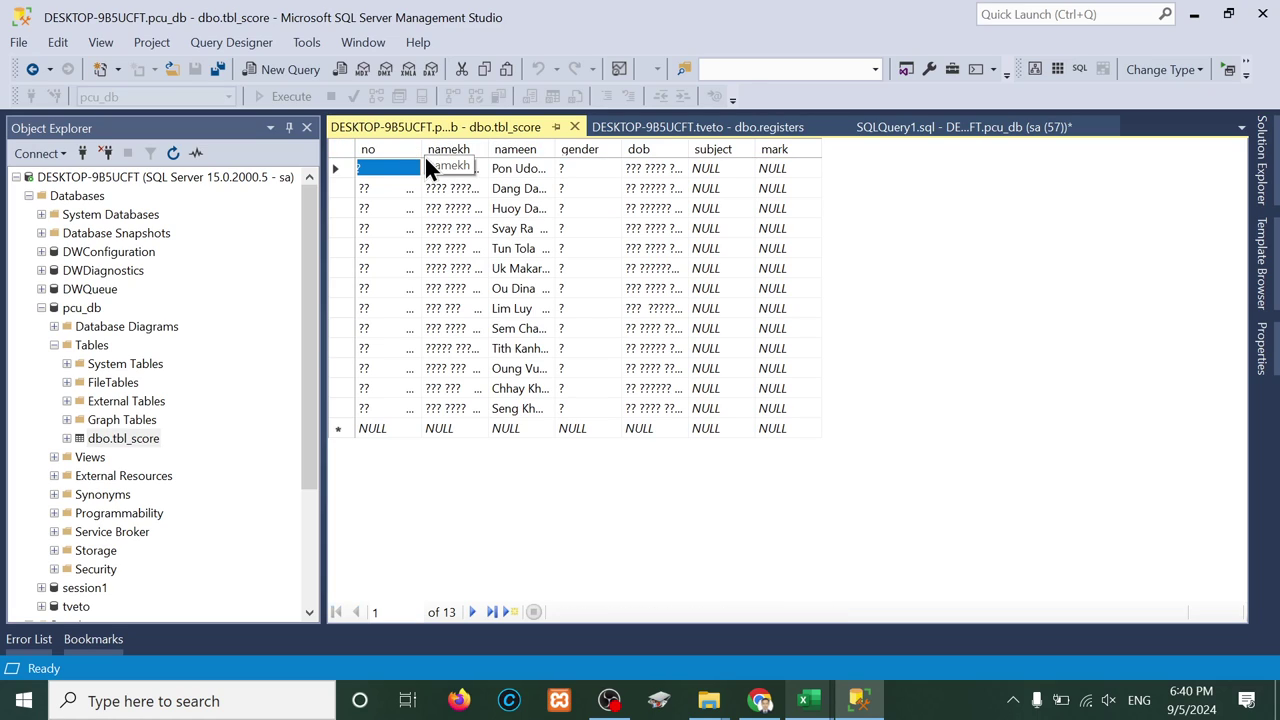
{"action": "left_click", "coordinate": [467, 211]}
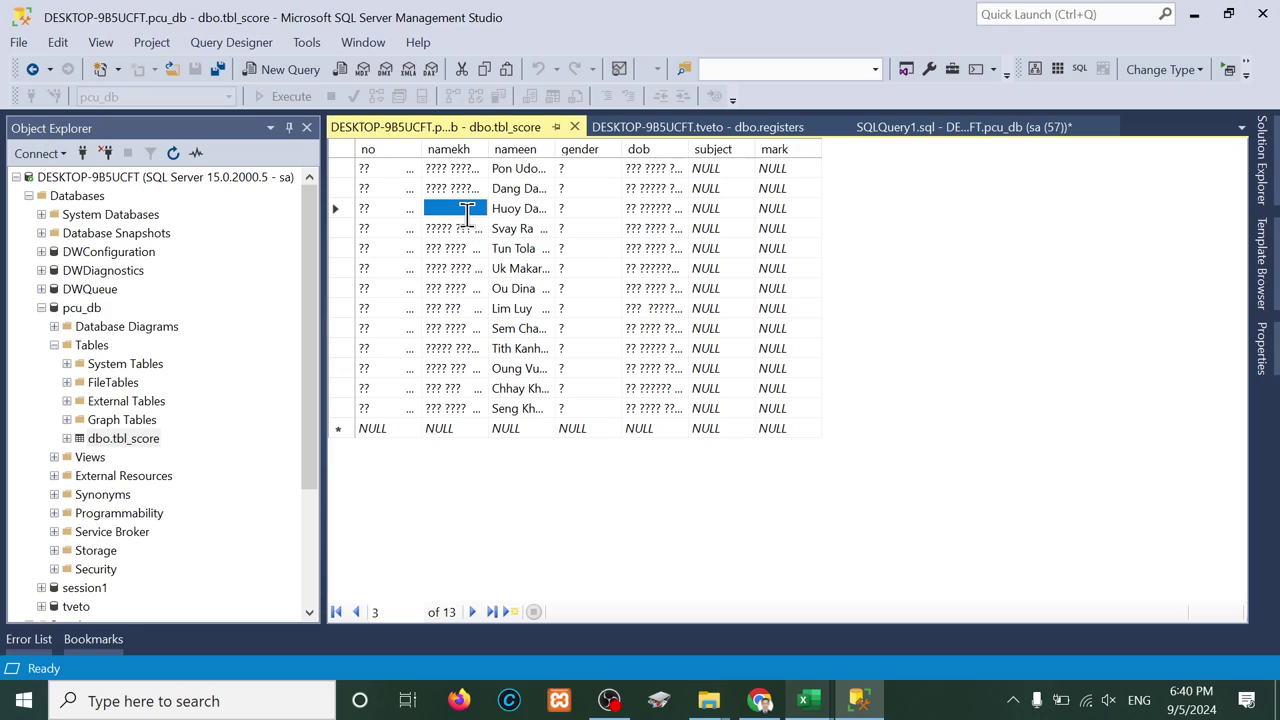
{"action": "left_click", "coordinate": [384, 168]}
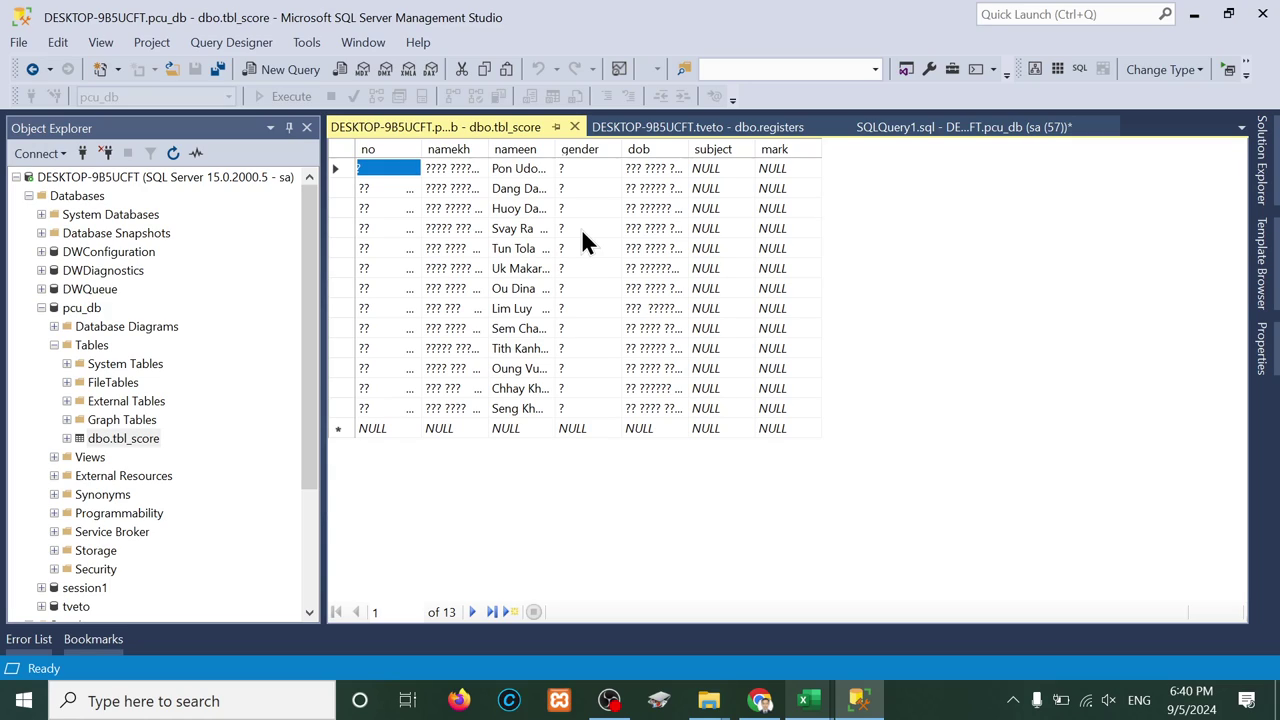
Step: Widen the nameen column of the results grid to fit its contents
{"action": "left_click_drag", "start_coordinate": [556, 148], "coordinate": [557, 147]}
{"action": "double_click", "coordinate": [557, 147]}
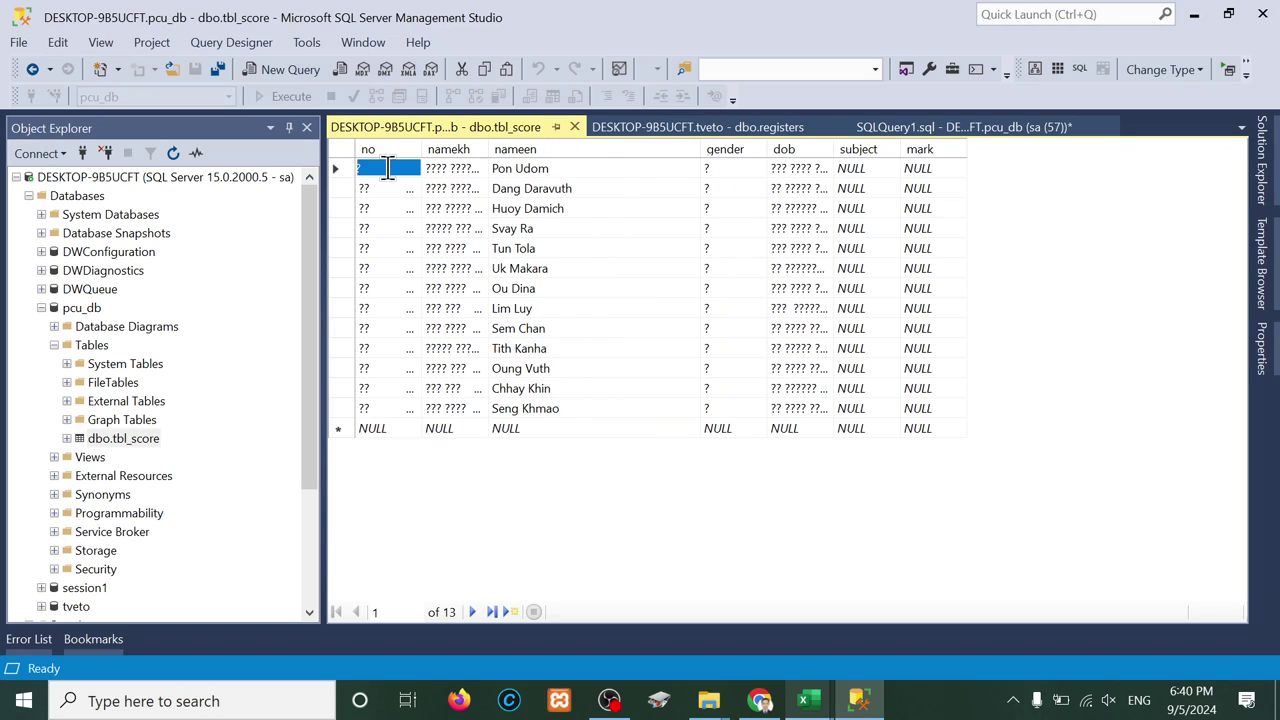
{"action": "left_click", "coordinate": [527, 171]}
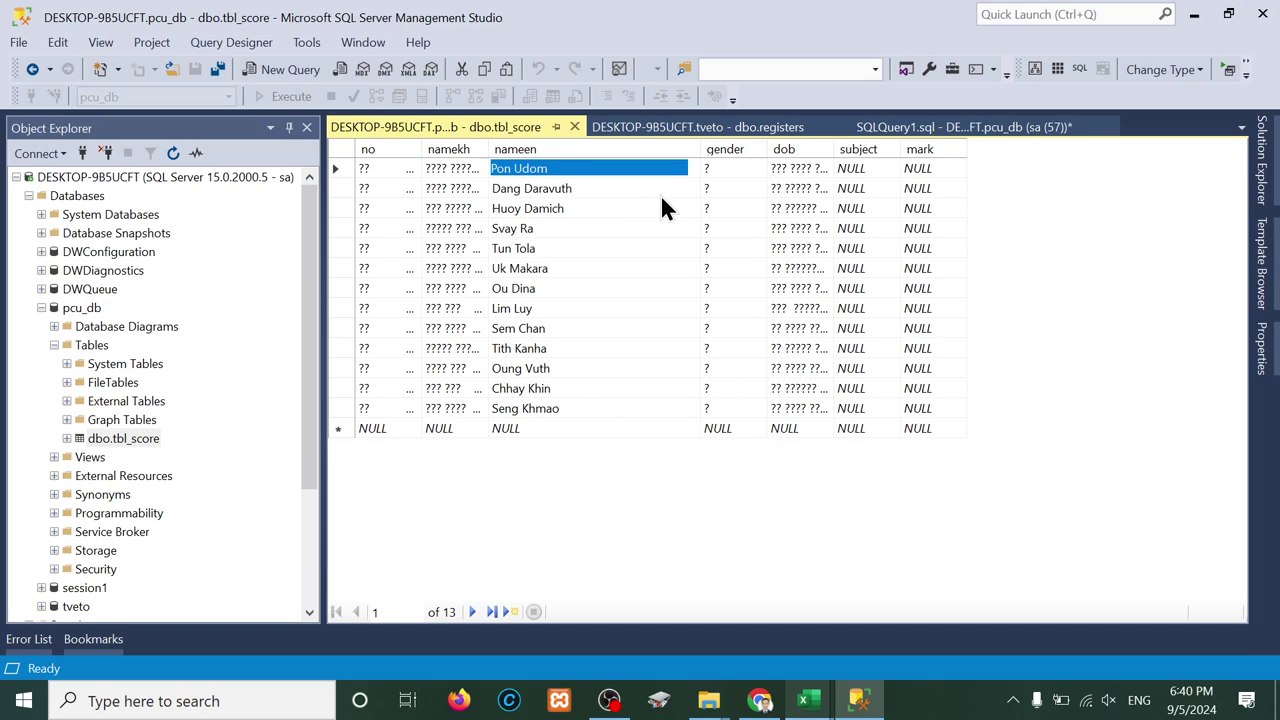
Step: Glance at the mid-term workbook, then enter mit-term as the subject of the first tbl_score row
{"action": "left_click", "coordinate": [808, 700]}
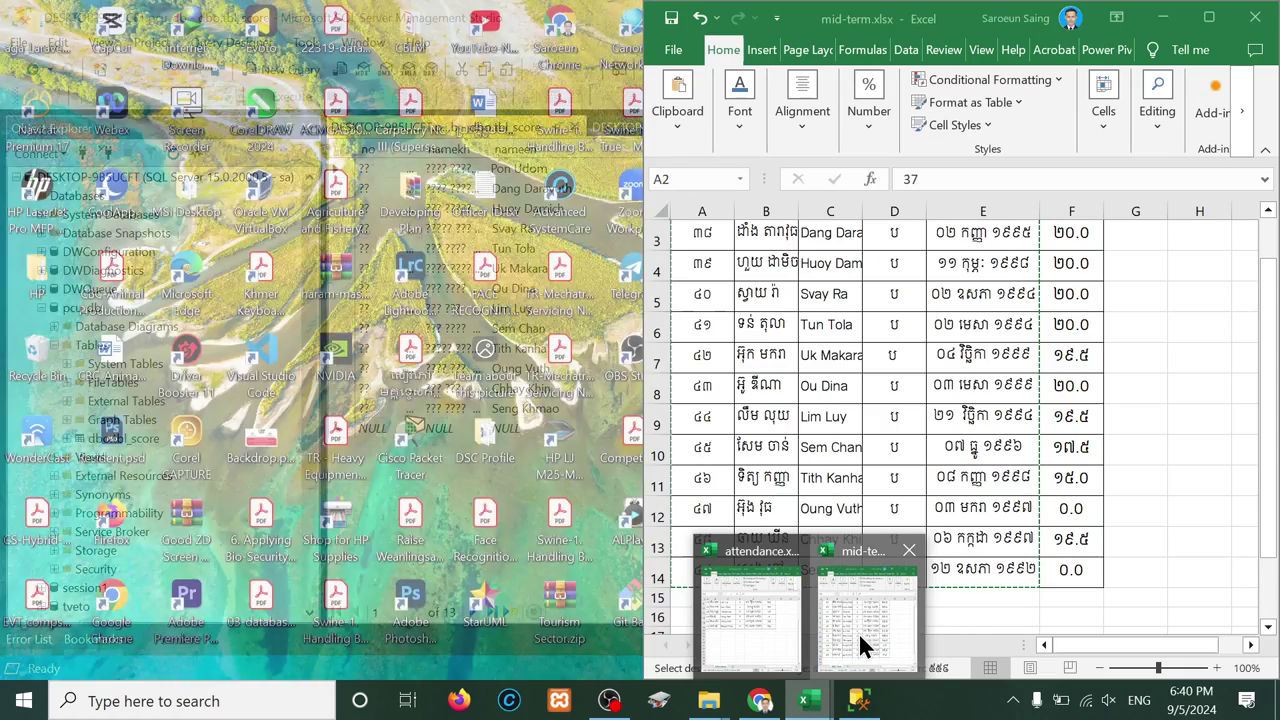
{"action": "left_click", "coordinate": [858, 632]}
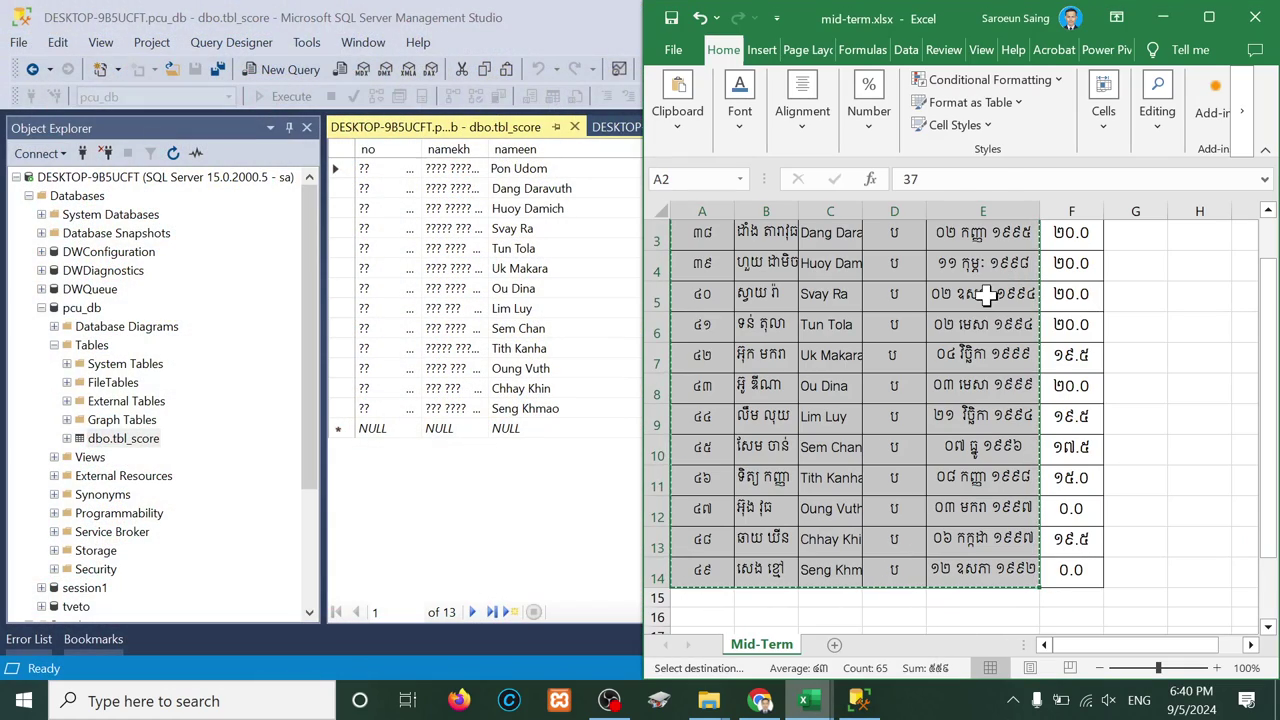
{"action": "left_click", "coordinate": [592, 329]}
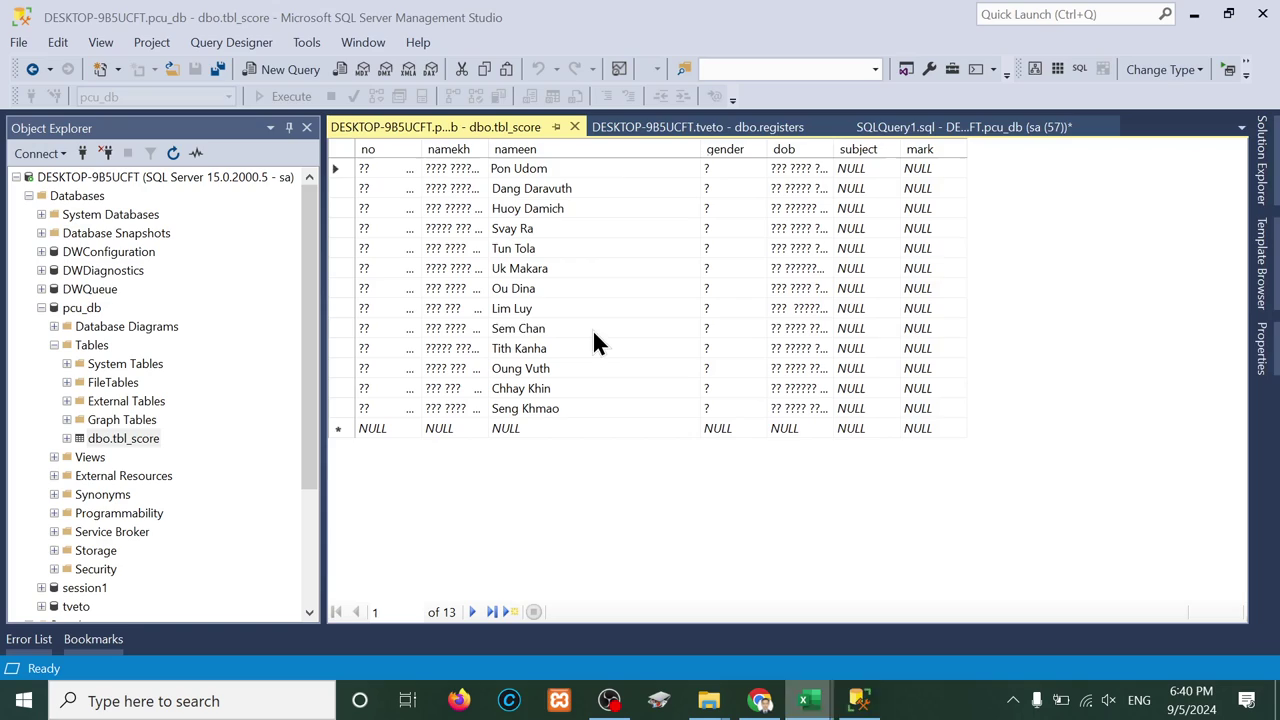
{"action": "left_click", "coordinate": [864, 170]}
{"action": "type", "text": "mit-term"}
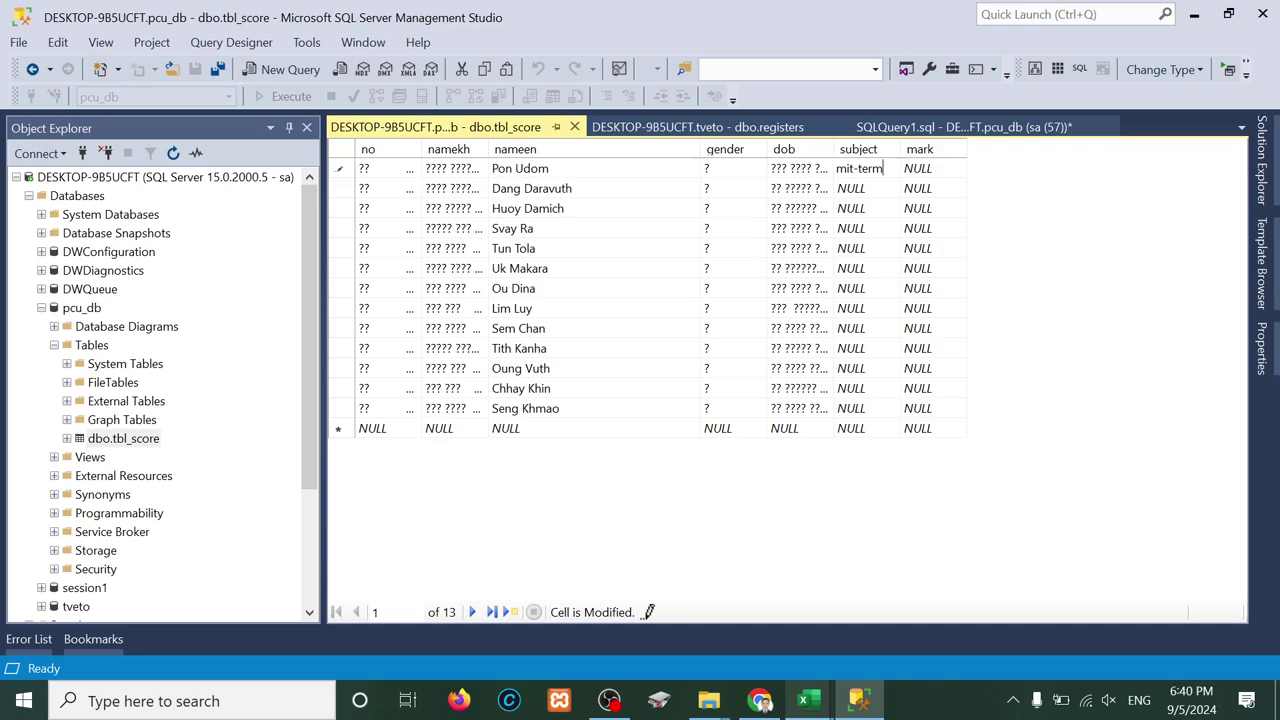
{"action": "key", "text": "Return"}
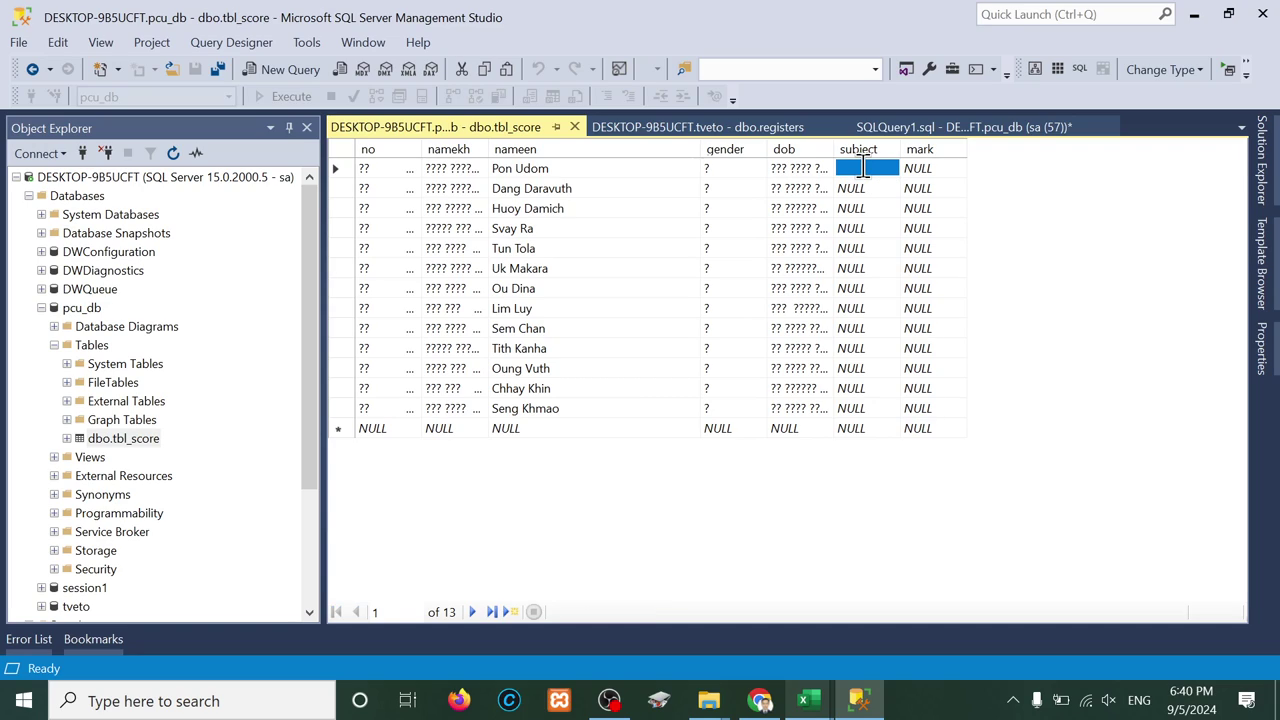
{"action": "left_click_drag", "start_coordinate": [861, 187], "coordinate": [855, 428]}
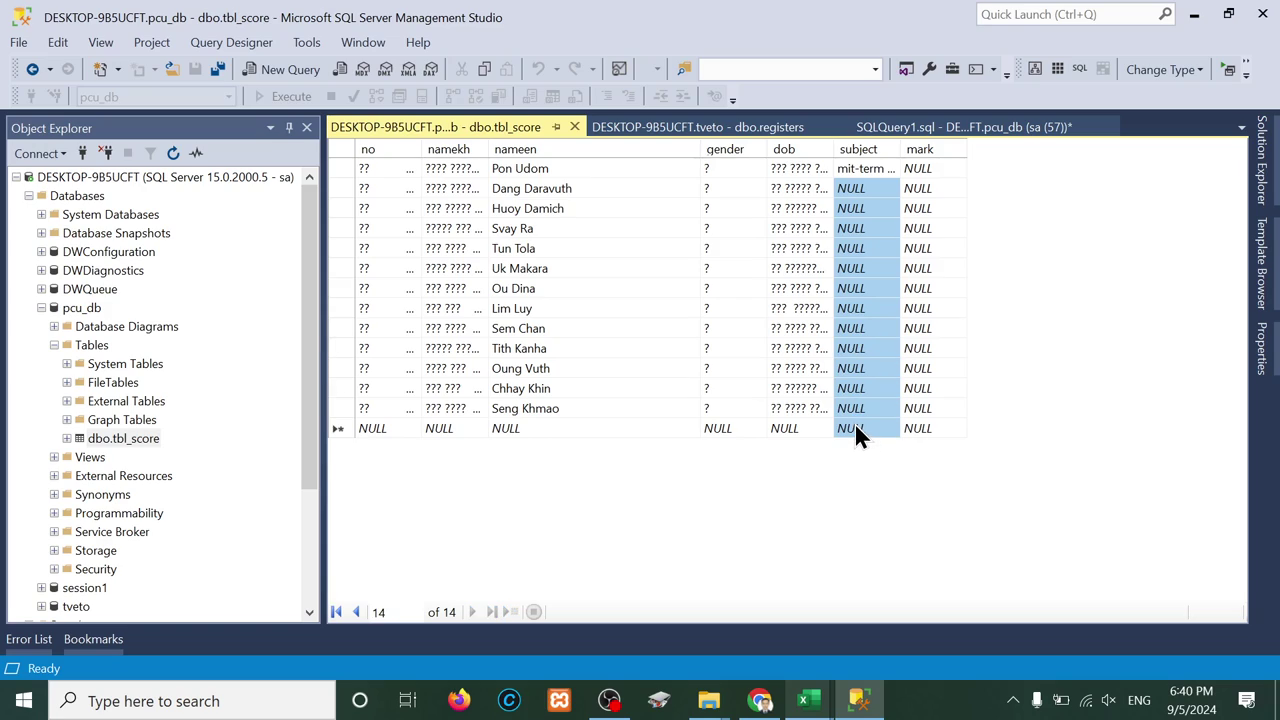
{"action": "left_click", "coordinate": [876, 169]}
{"action": "key", "text": "Tab"}
{"action": "key", "text": "Tab"}
{"action": "key", "text": "Tab"}
{"action": "key", "text": "Tab"}
{"action": "key", "text": "Tab"}
{"action": "key", "text": "Tab"}
{"action": "key", "text": "Tab"}
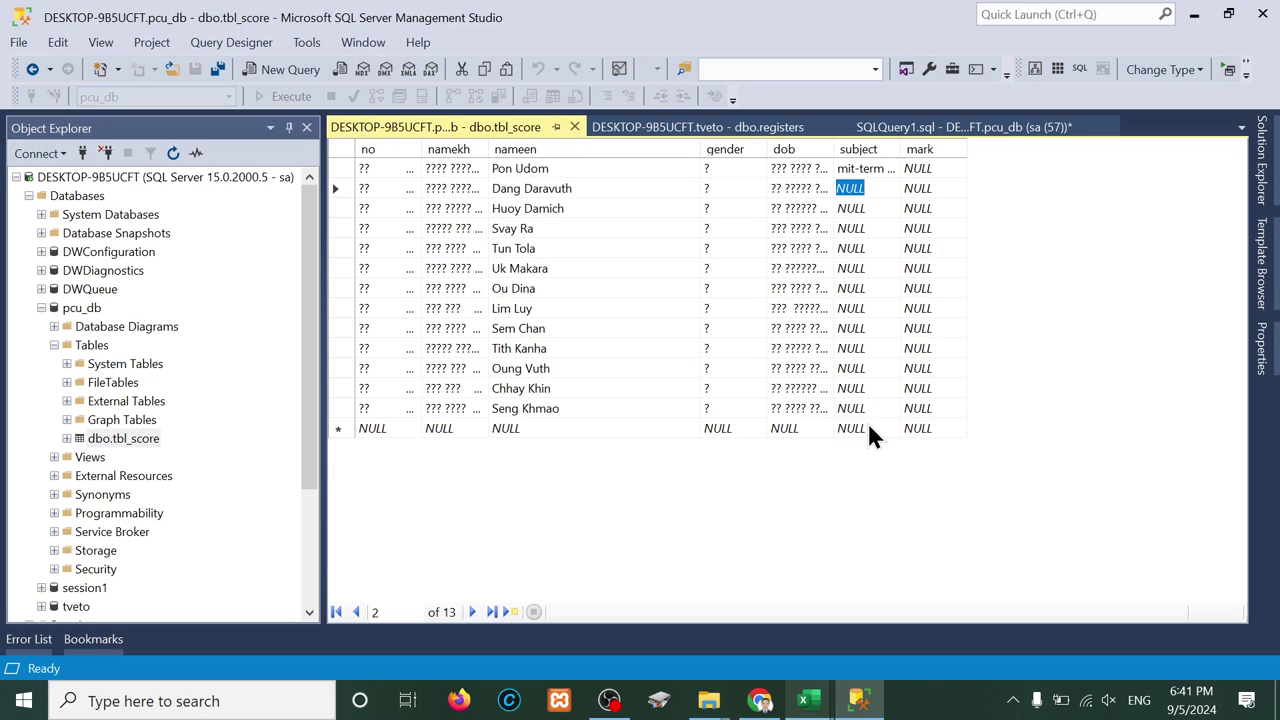
Step: Delete all the pasted student rows from tbl_score and confirm the deletion
{"action": "left_click_drag", "start_coordinate": [342, 172], "coordinate": [354, 418]}
{"action": "right_click", "coordinate": [486, 248]}
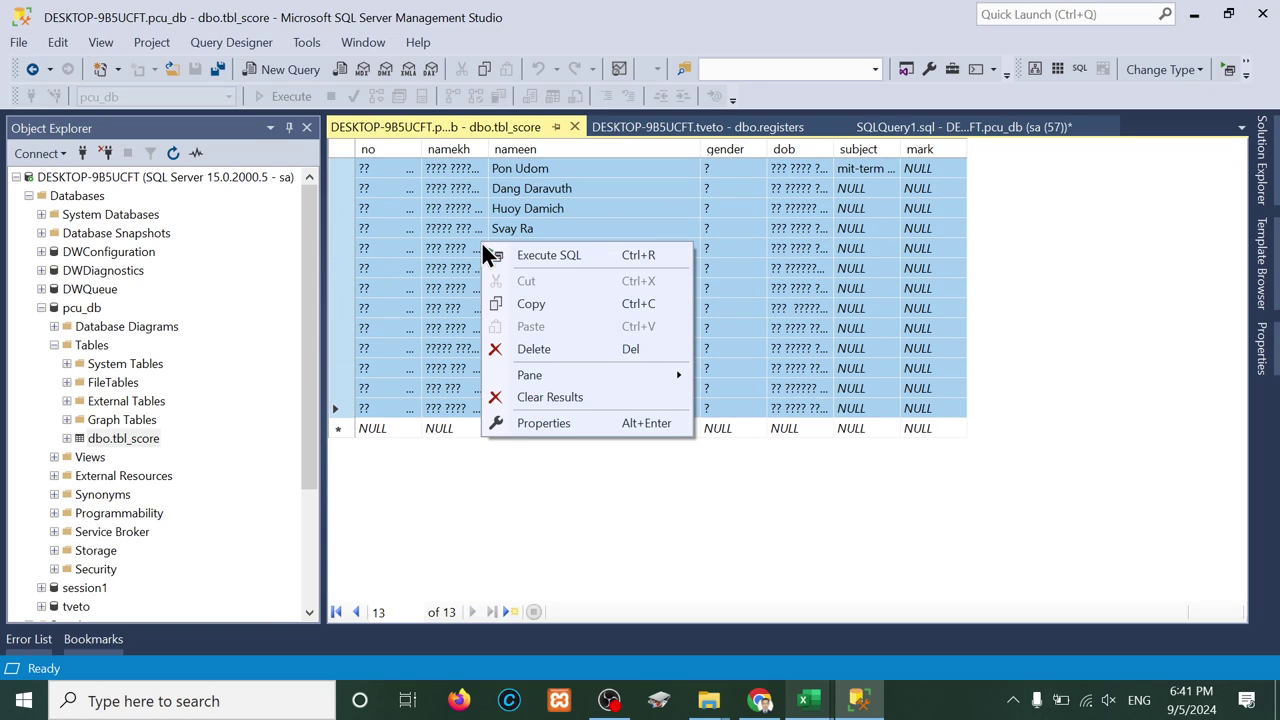
{"action": "left_click", "coordinate": [535, 350]}
{"action": "left_click", "coordinate": [638, 437]}
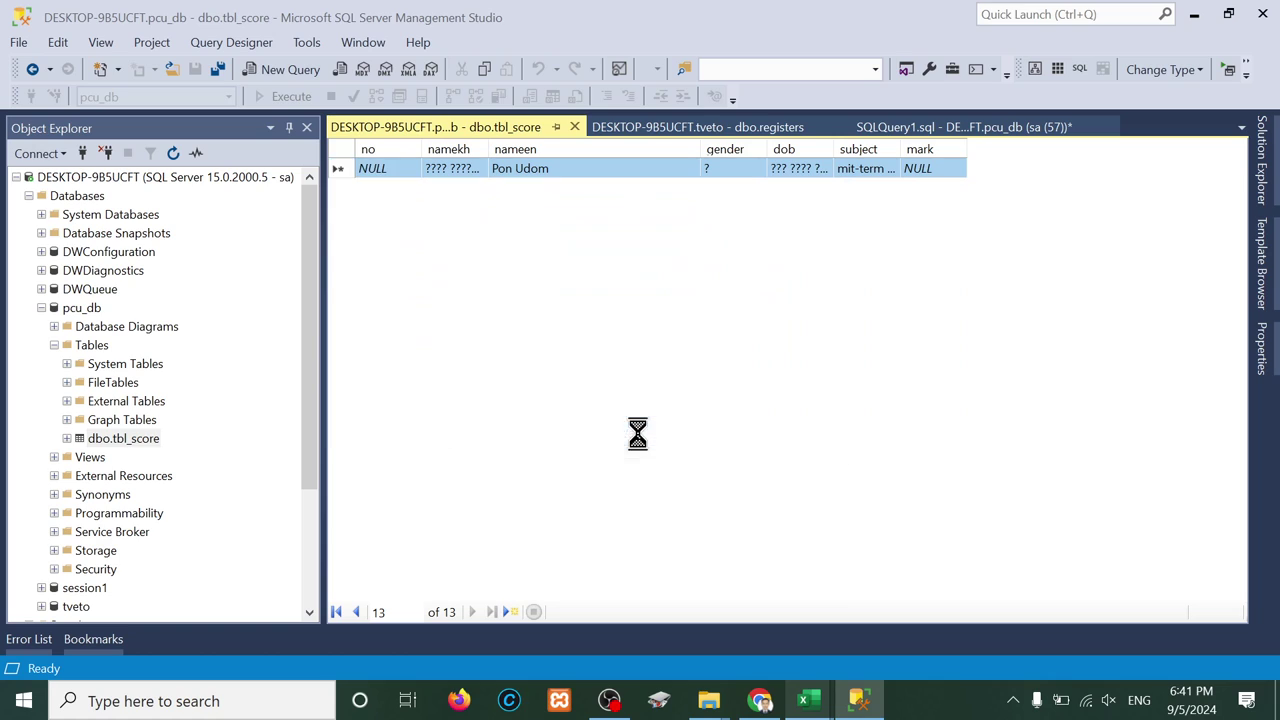
Step: Copy the student rows A2:F14, including the attendance marks, from attendance.xlsx in Excel and return to tbl_score in SQL Server Management Studio
{"action": "mouse_move", "coordinate": [810, 700]}
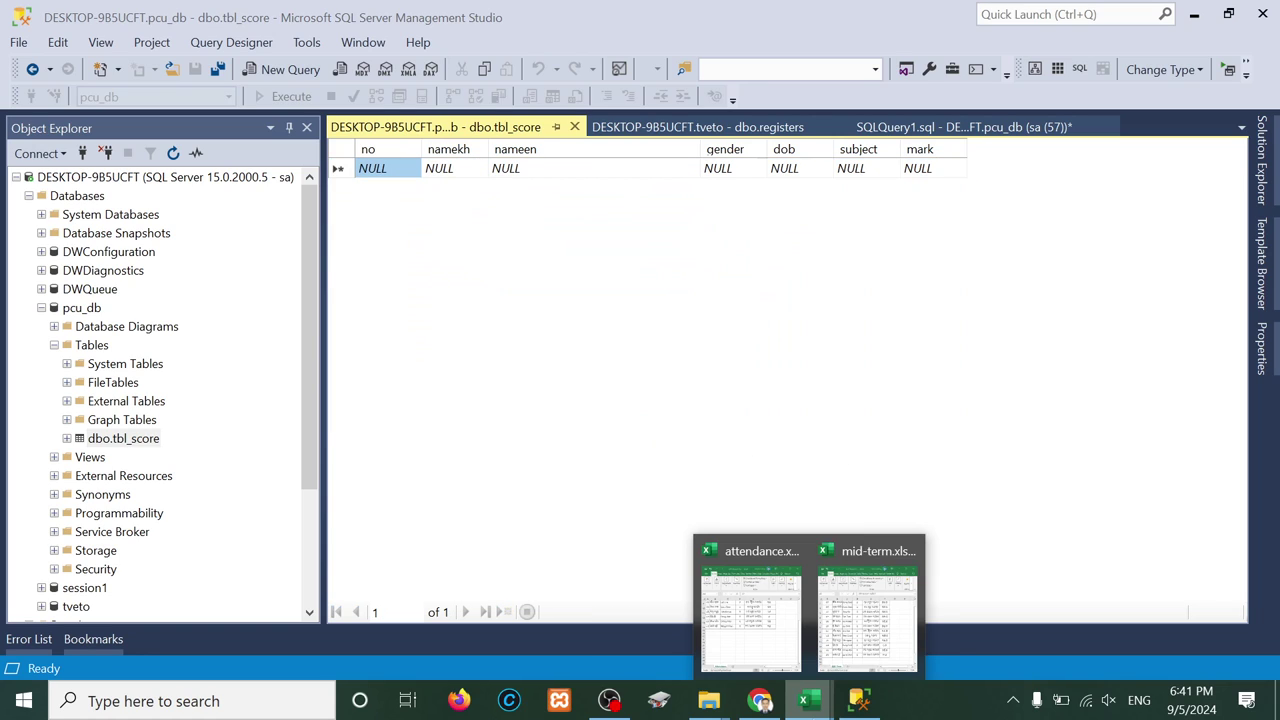
{"action": "left_click", "coordinate": [858, 622]}
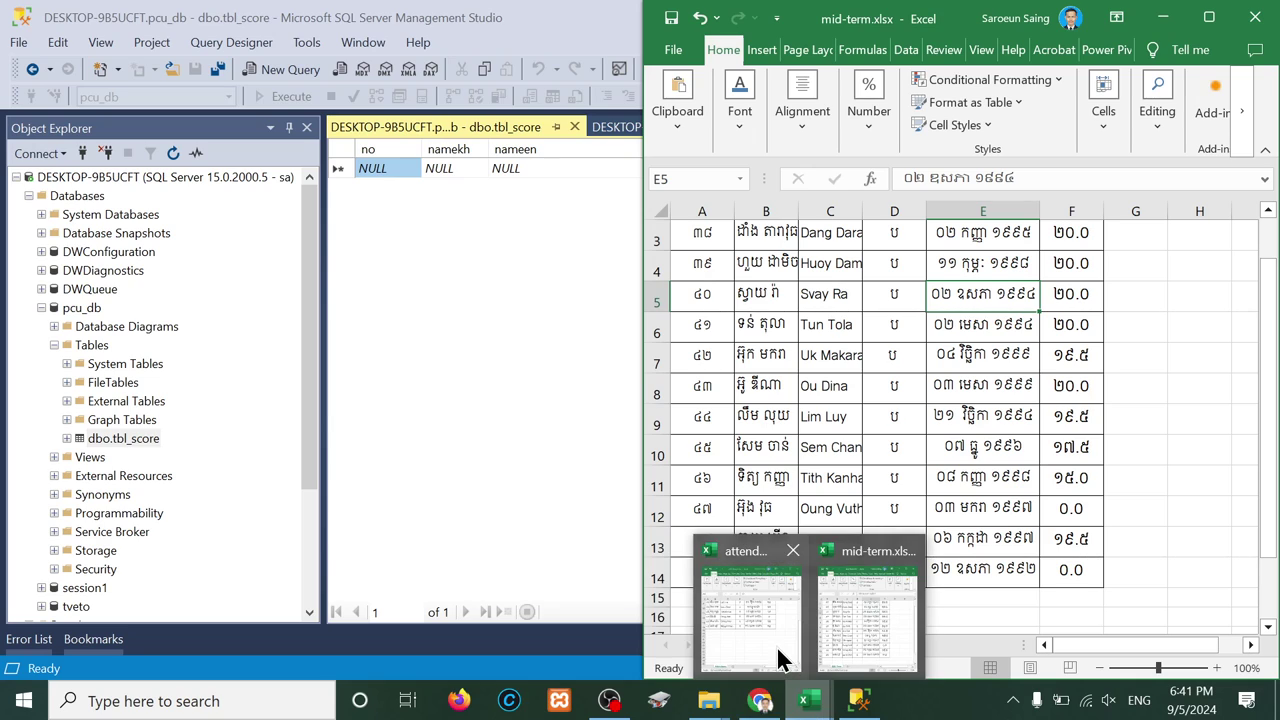
{"action": "left_click", "coordinate": [778, 655]}
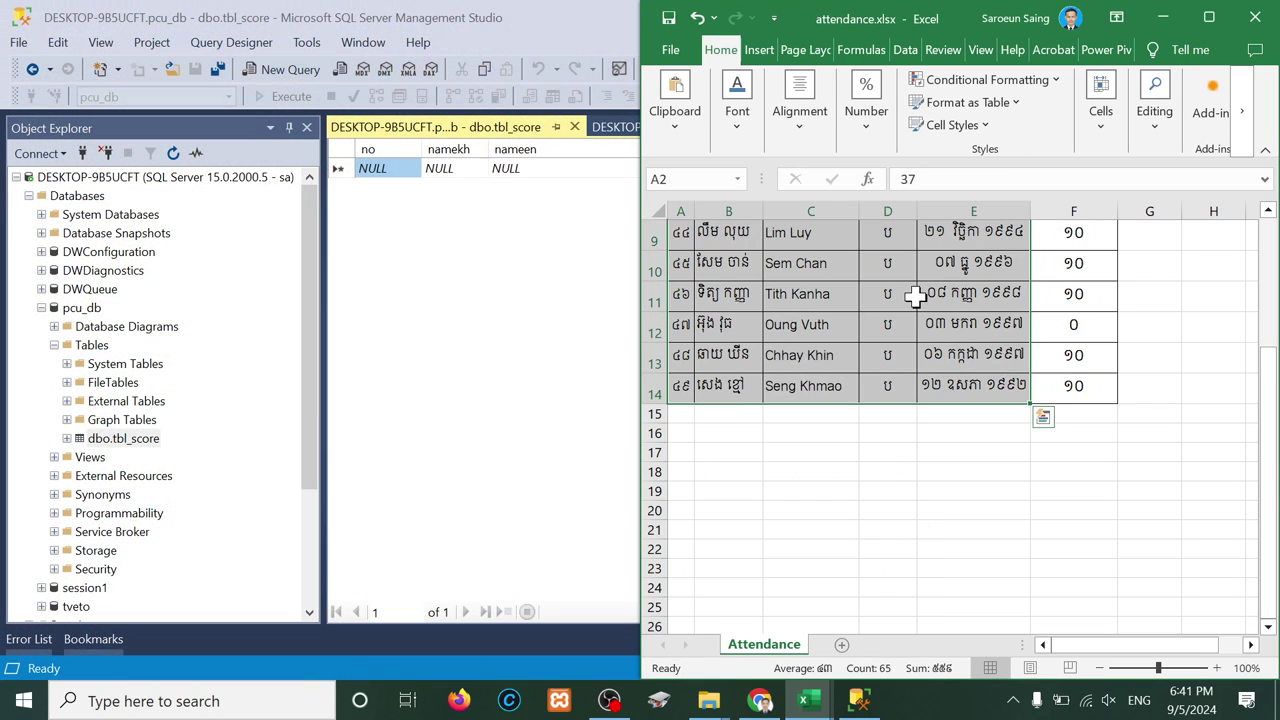
{"action": "key", "text": "ctrl+c"}
{"action": "left_click", "coordinate": [1097, 390]}
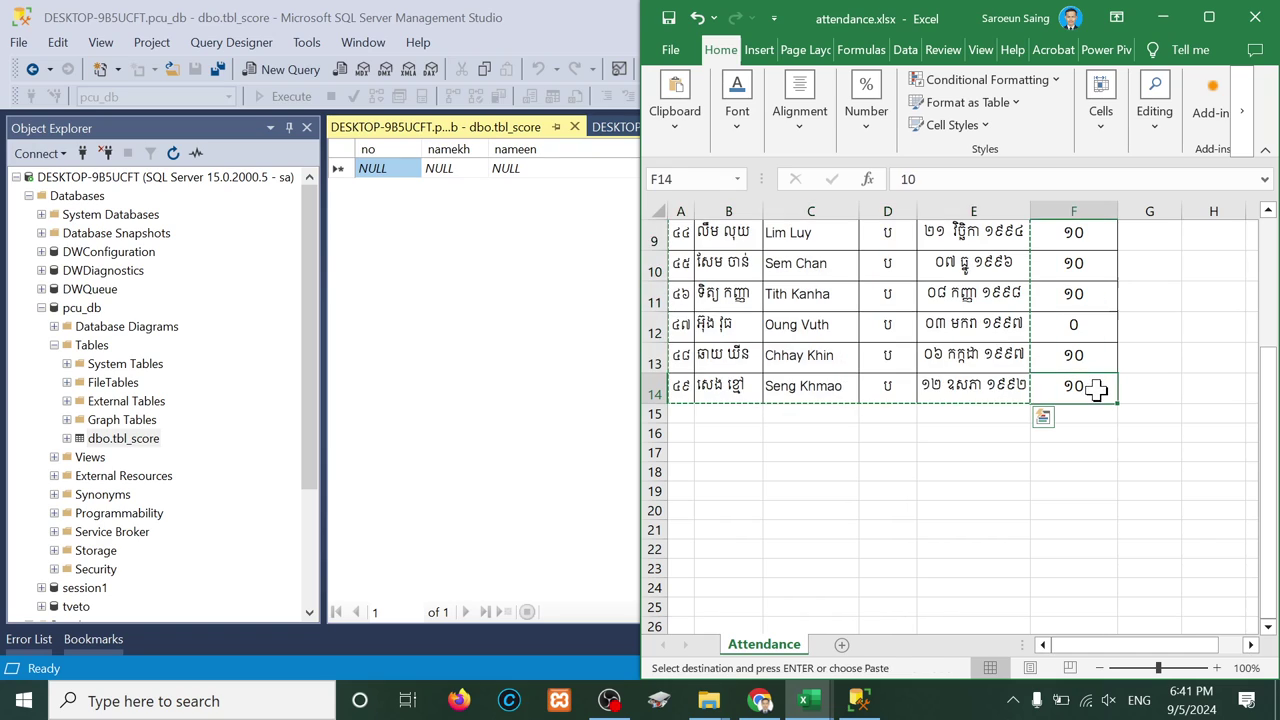
{"action": "mouse_move", "coordinate": [1097, 390]}
{"action": "left_mouse_down"}
{"action": "mouse_move", "coordinate": [648, 378]}
{"action": "mouse_move", "coordinate": [660, 215]}
{"action": "mouse_move", "coordinate": [678, 295]}
{"action": "mouse_move", "coordinate": [680, 270]}
{"action": "left_mouse_up"}
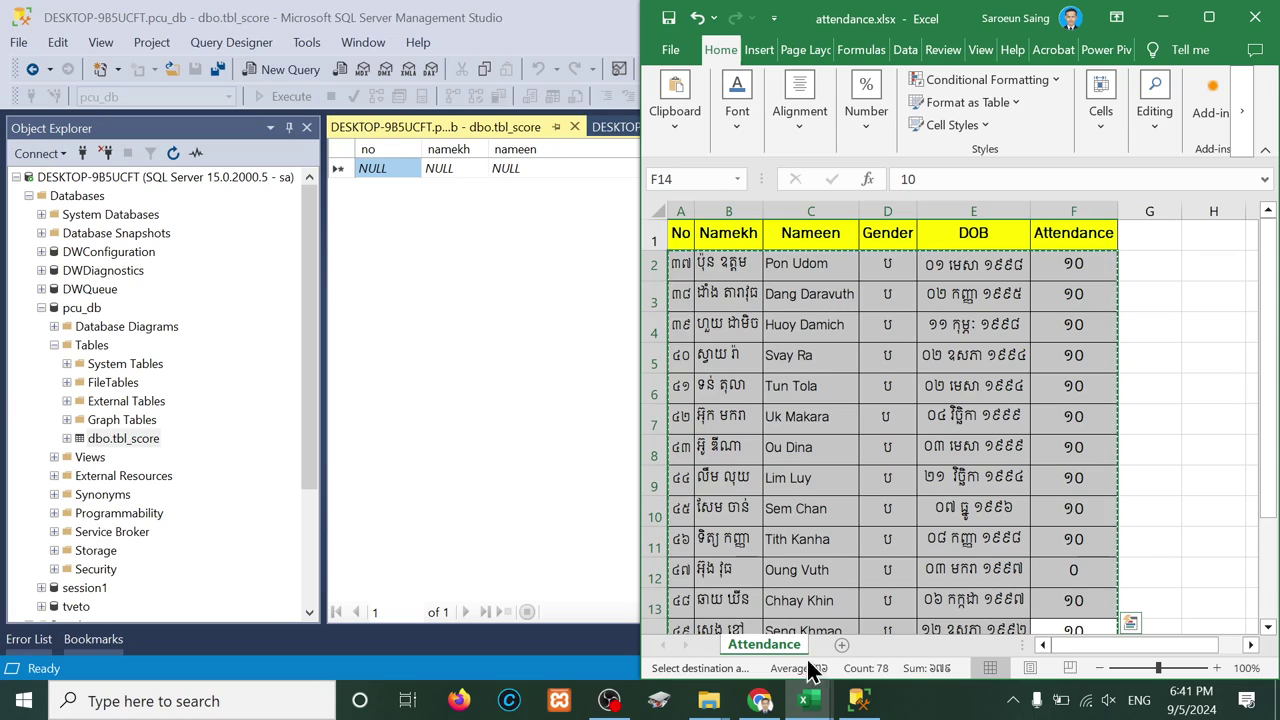
{"action": "left_click", "coordinate": [859, 700]}
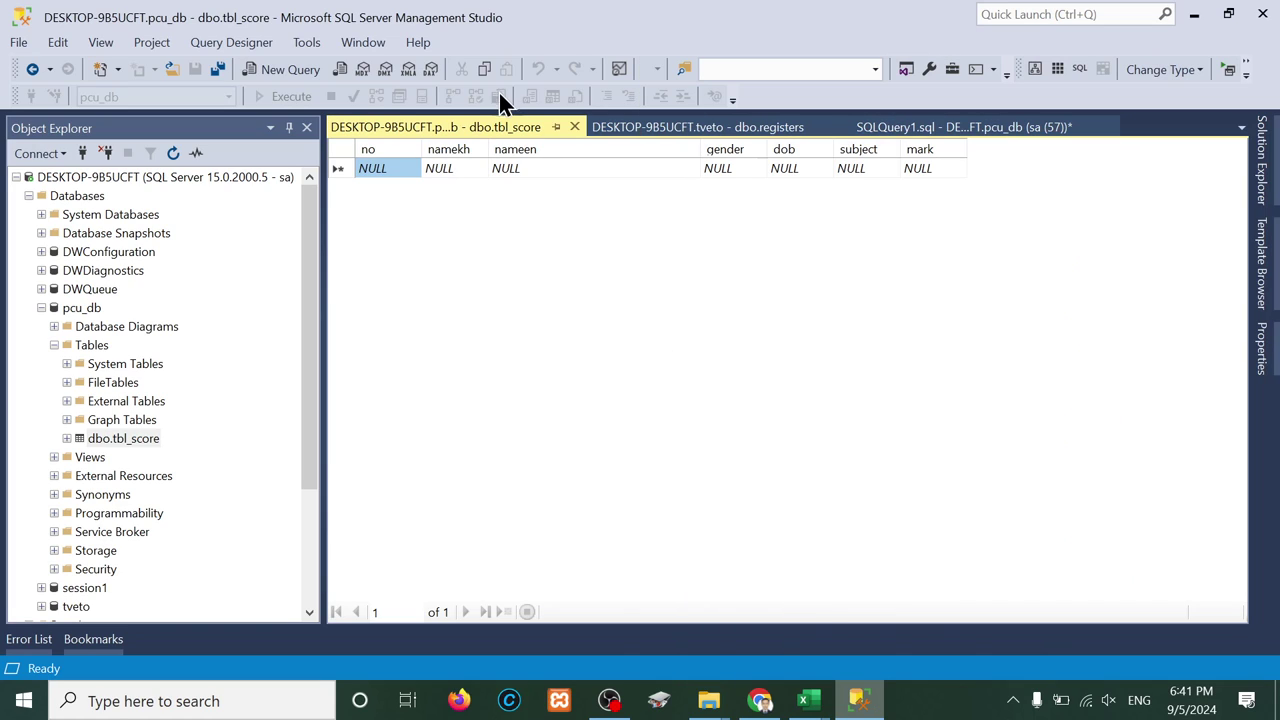
{"action": "left_click", "coordinate": [291, 66]}
{"action": "key", "text": "ctrl+v"}
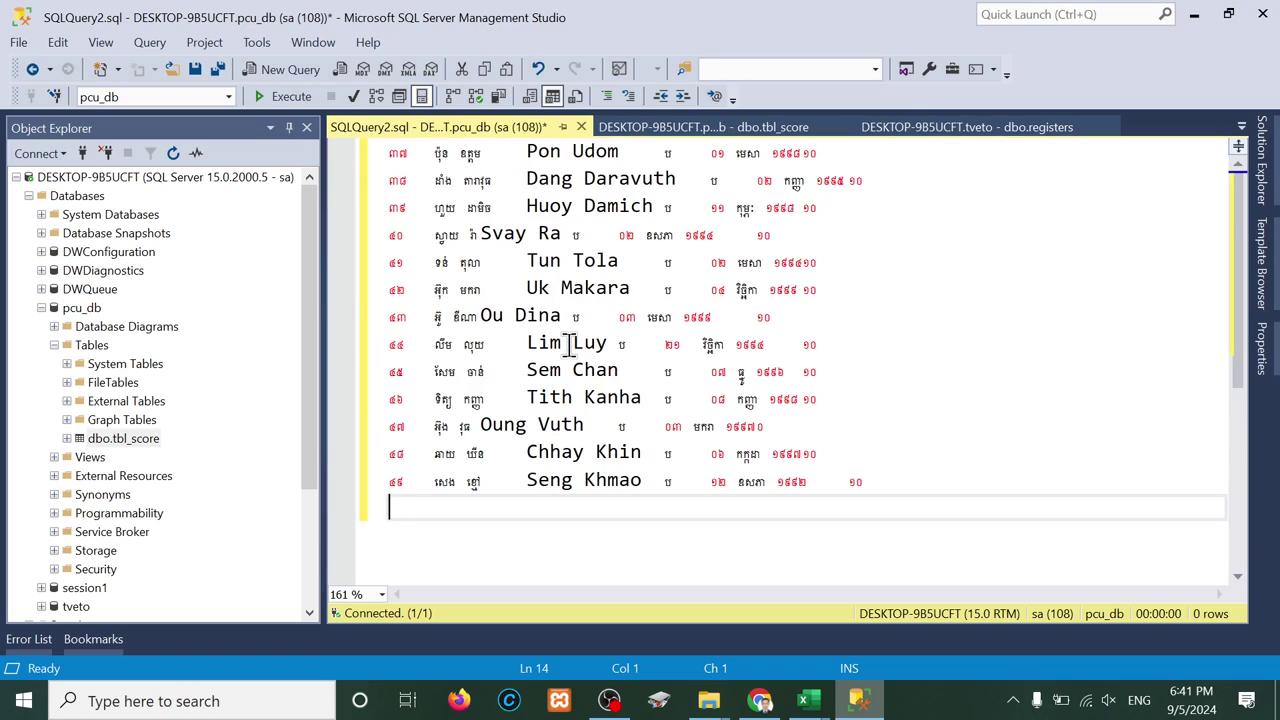
{"action": "key", "text": "ctrl+z"}
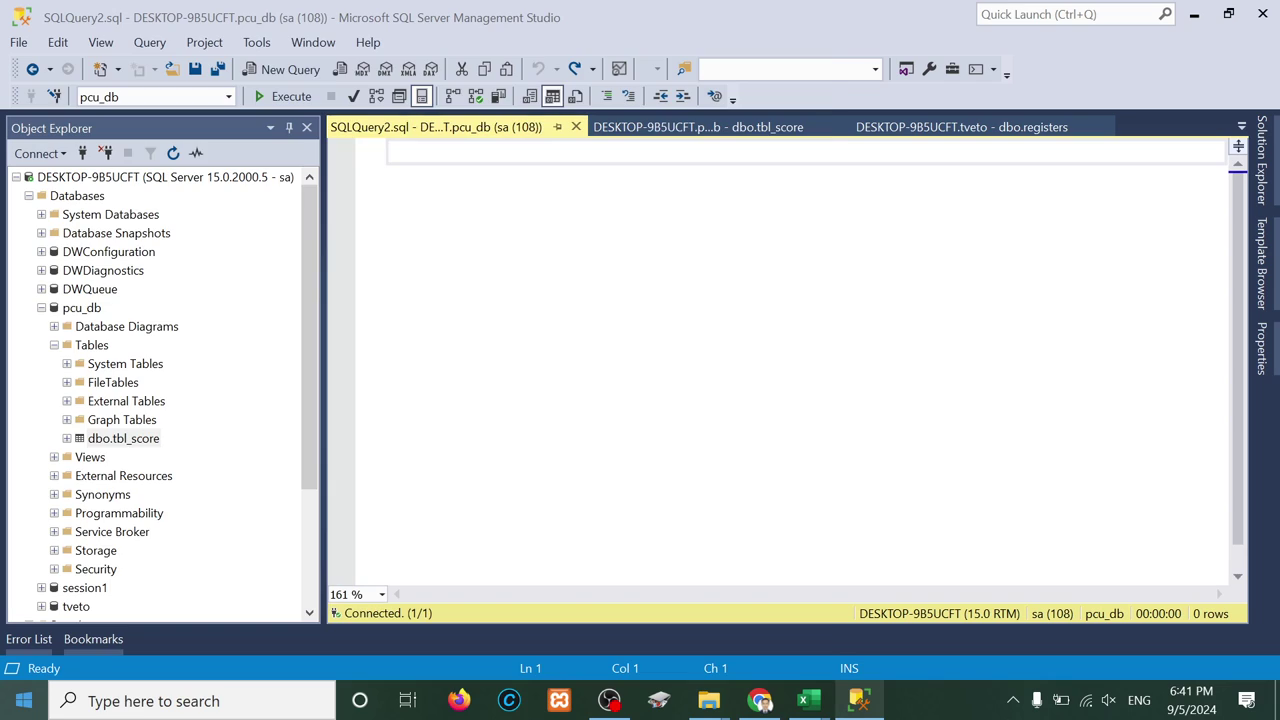
Step: Open Visual Studio Code and paste the copied student rows into a new untitled file
{"action": "key", "text": "super"}
{"action": "type", "text": "vs"}
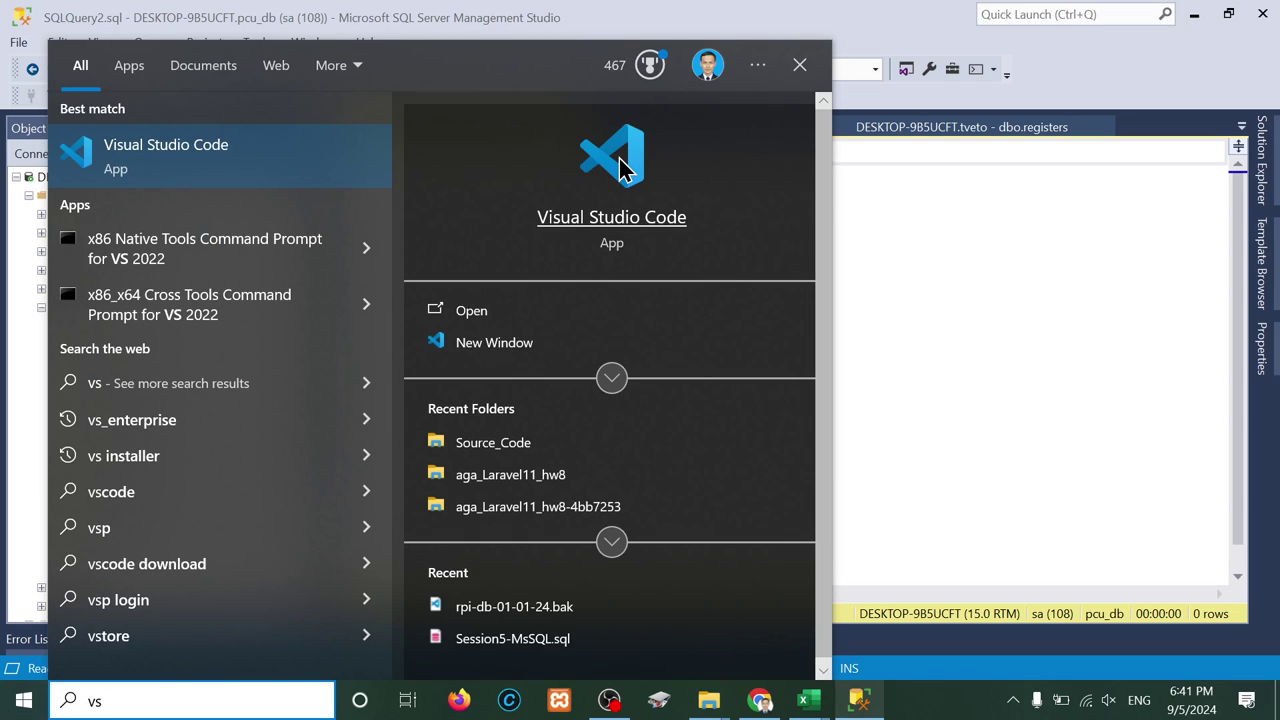
{"action": "left_click", "coordinate": [604, 232]}
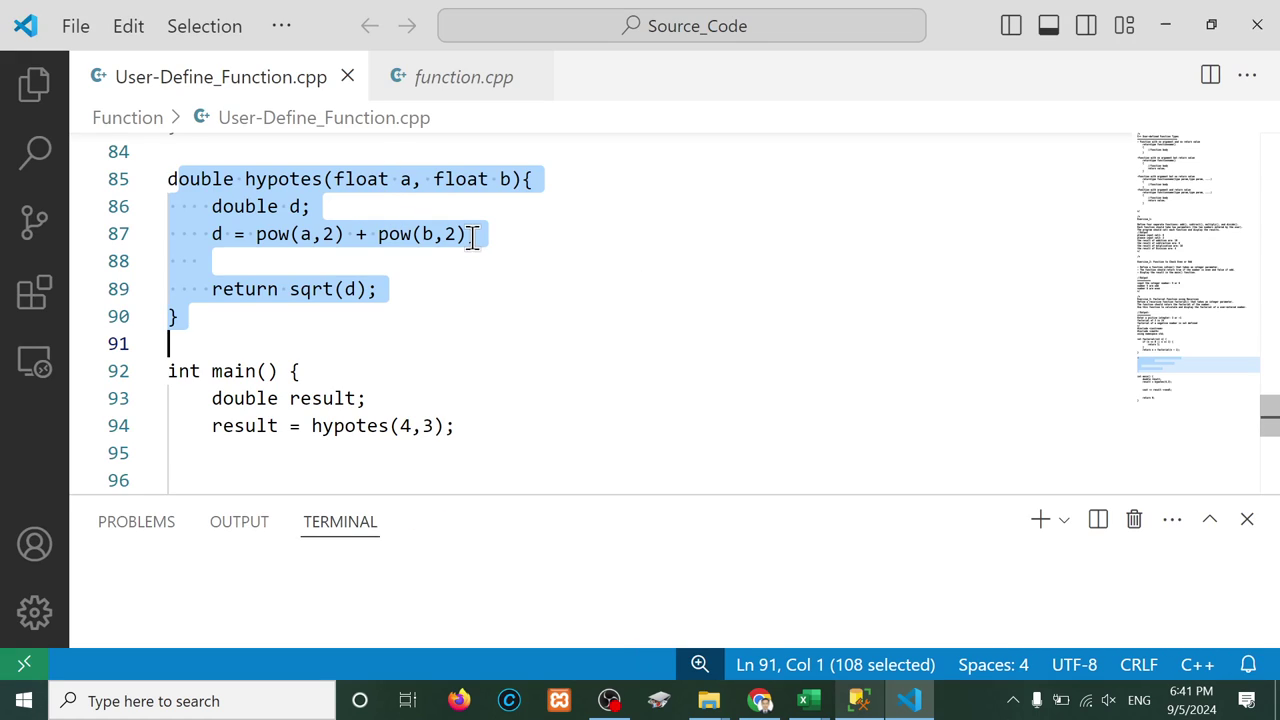
{"action": "key", "text": "ctrl+n"}
{"action": "key", "text": "ctrl+v"}
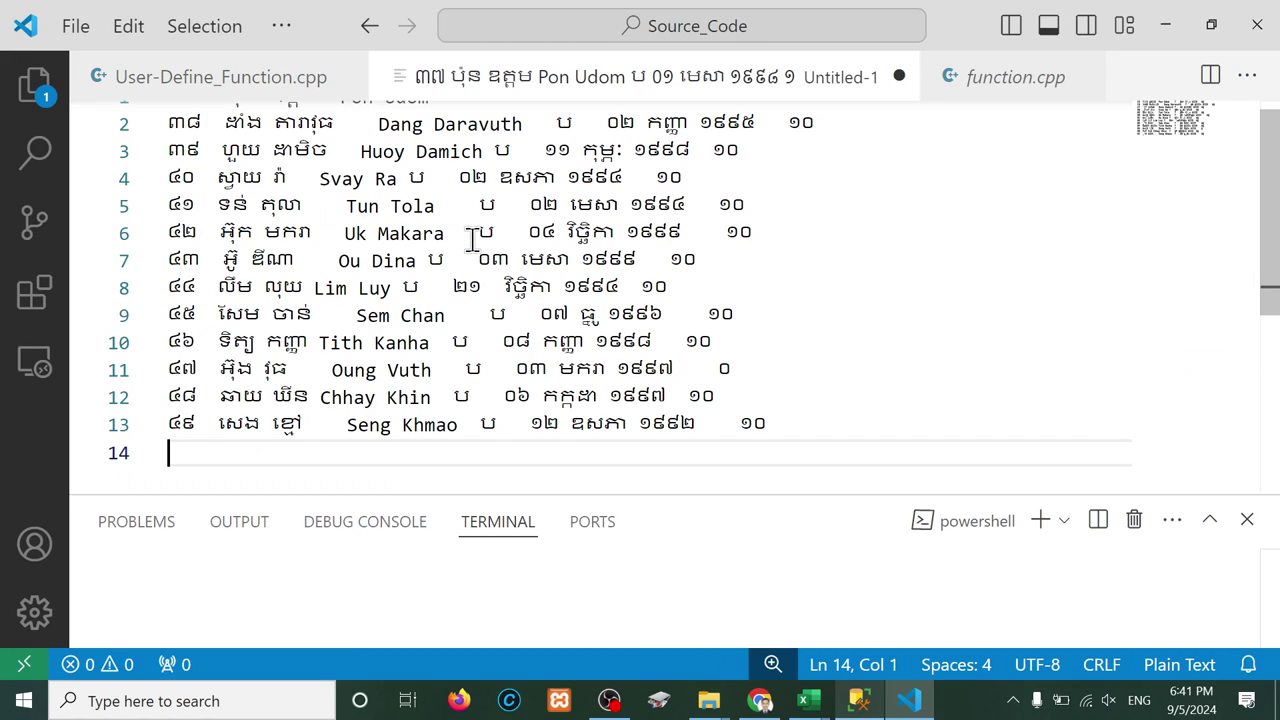
Step: Examine the separators between the Khmer and English name values in the pasted rows, then close Visual Studio Code
{"action": "scroll", "coordinate": [400, 330], "scroll_direction": "up", "scroll_amount": 1}
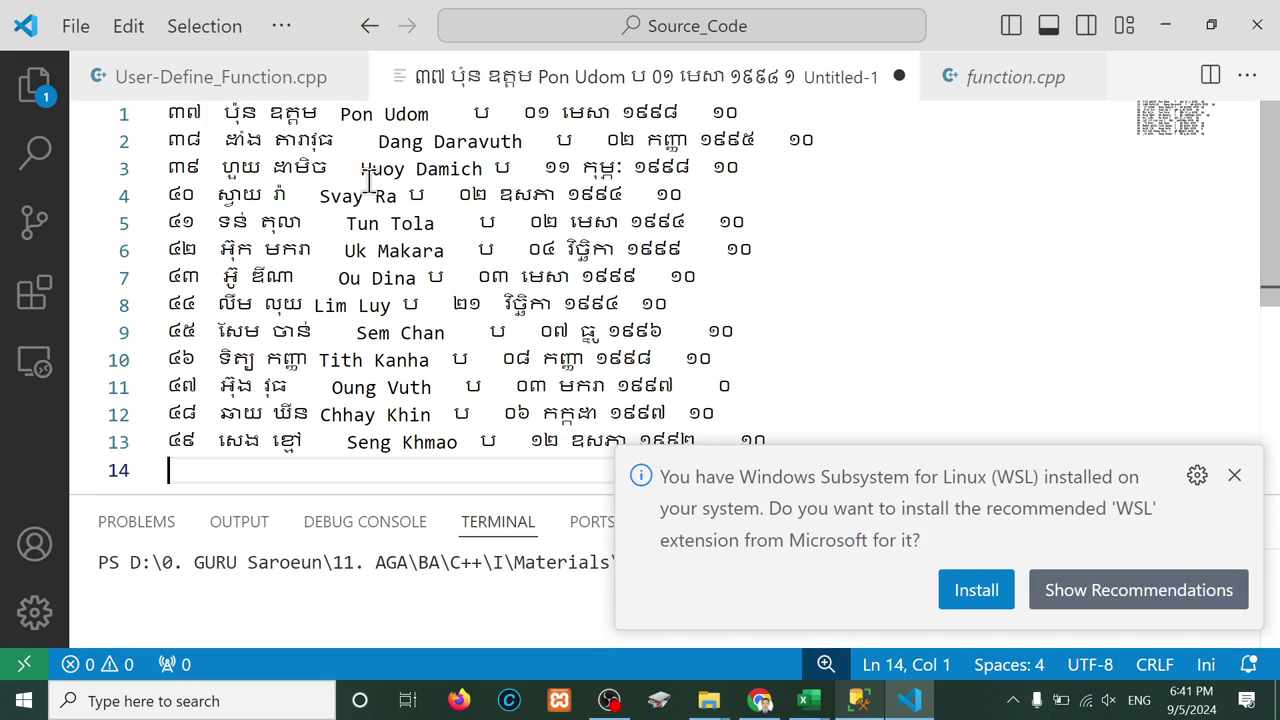
{"action": "left_click", "coordinate": [343, 115]}
{"action": "left_click_drag", "start_coordinate": [343, 137], "coordinate": [378, 141]}
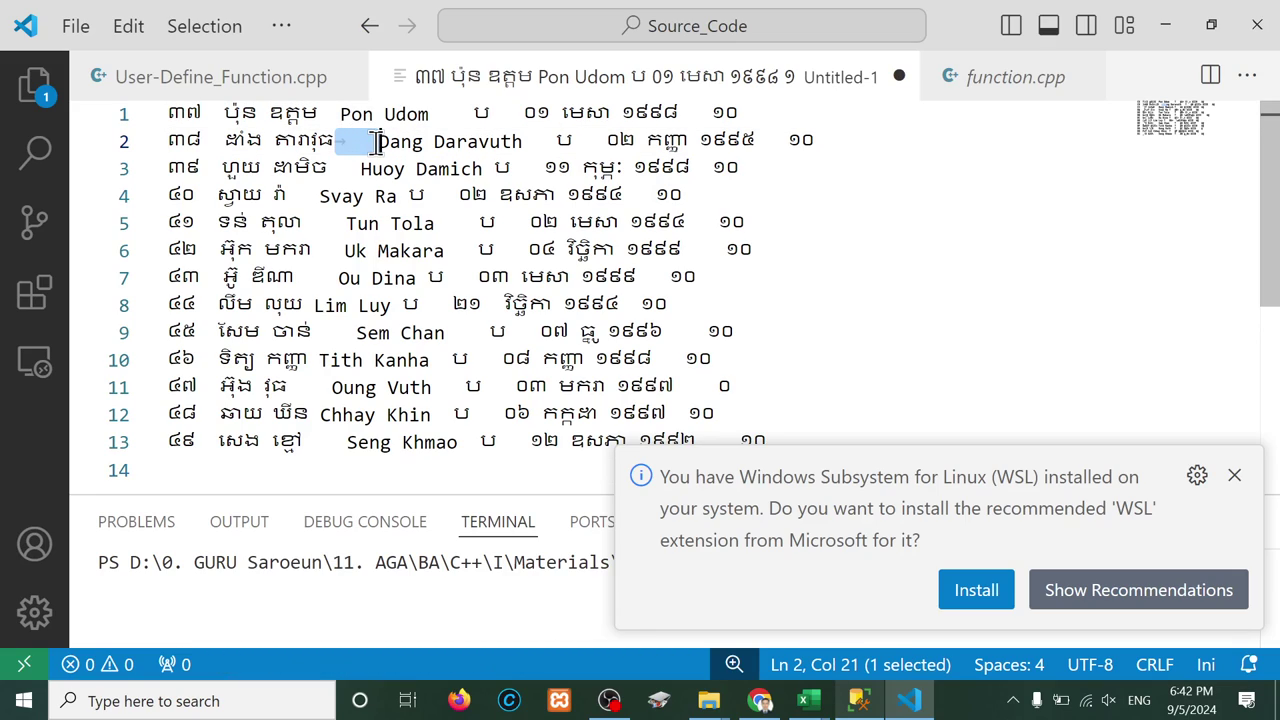
{"action": "left_click", "coordinate": [1252, 38]}
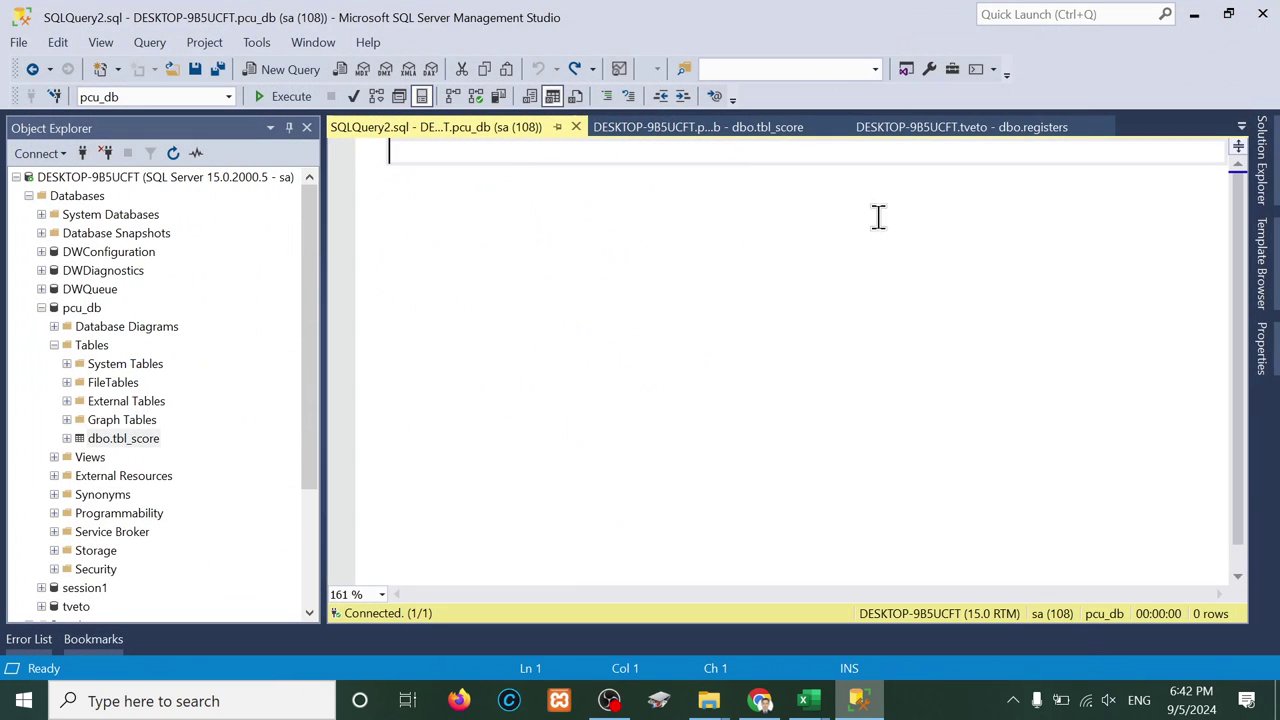
Step: Close all open query and table documents in SQL Server Management Studio, discarding the changes to SQLQuery1.sql
{"action": "left_click", "coordinate": [577, 127]}
{"action": "left_click", "coordinate": [575, 127]}
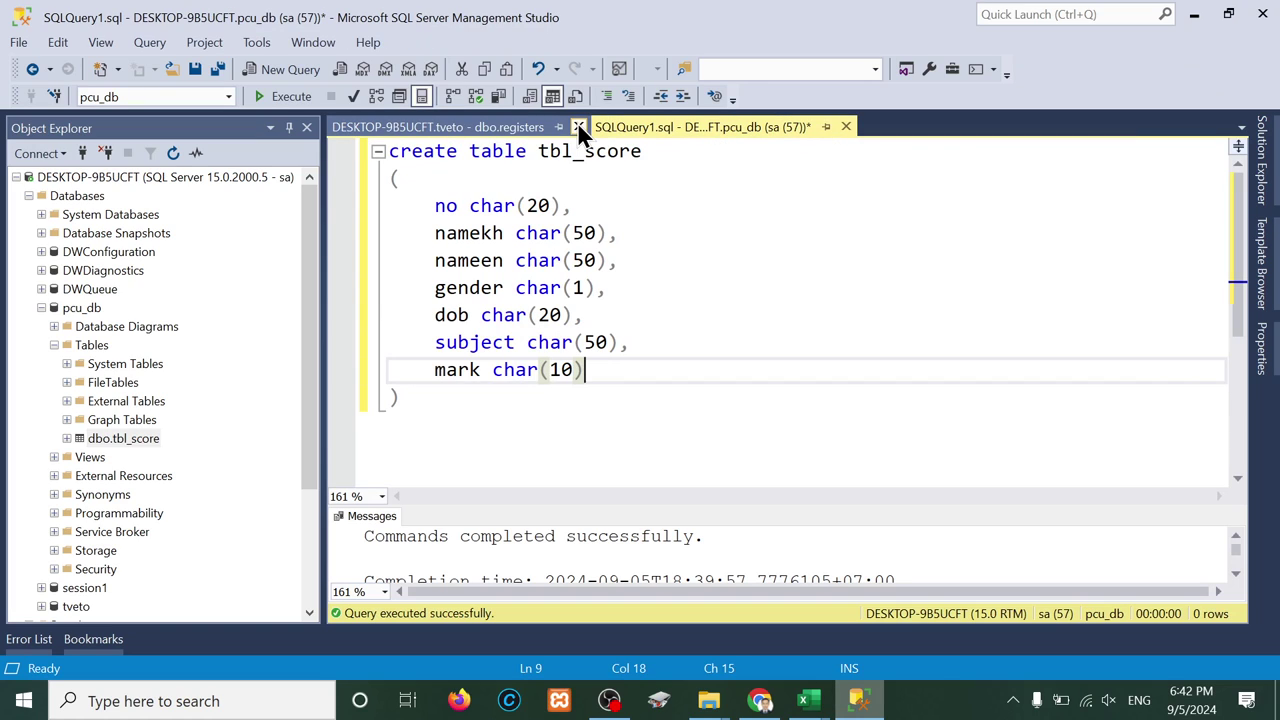
{"action": "left_click", "coordinate": [846, 127]}
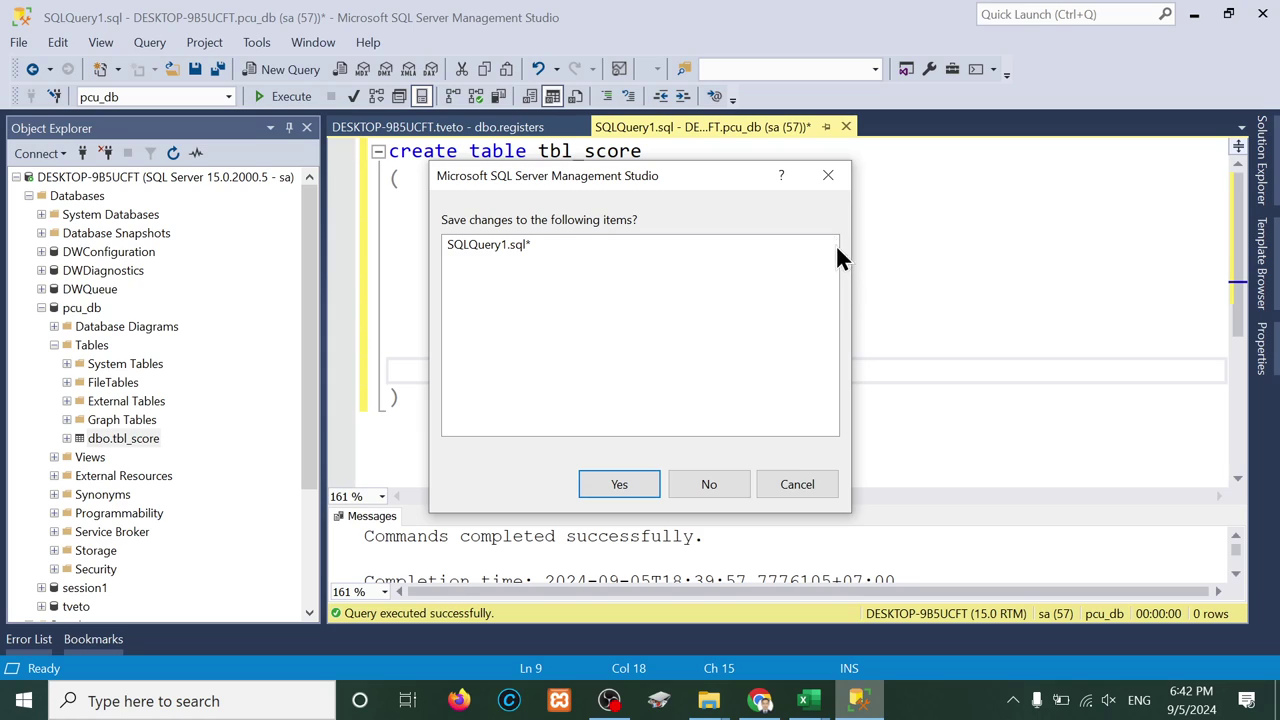
{"action": "left_click", "coordinate": [692, 486]}
{"action": "left_click", "coordinate": [577, 127]}
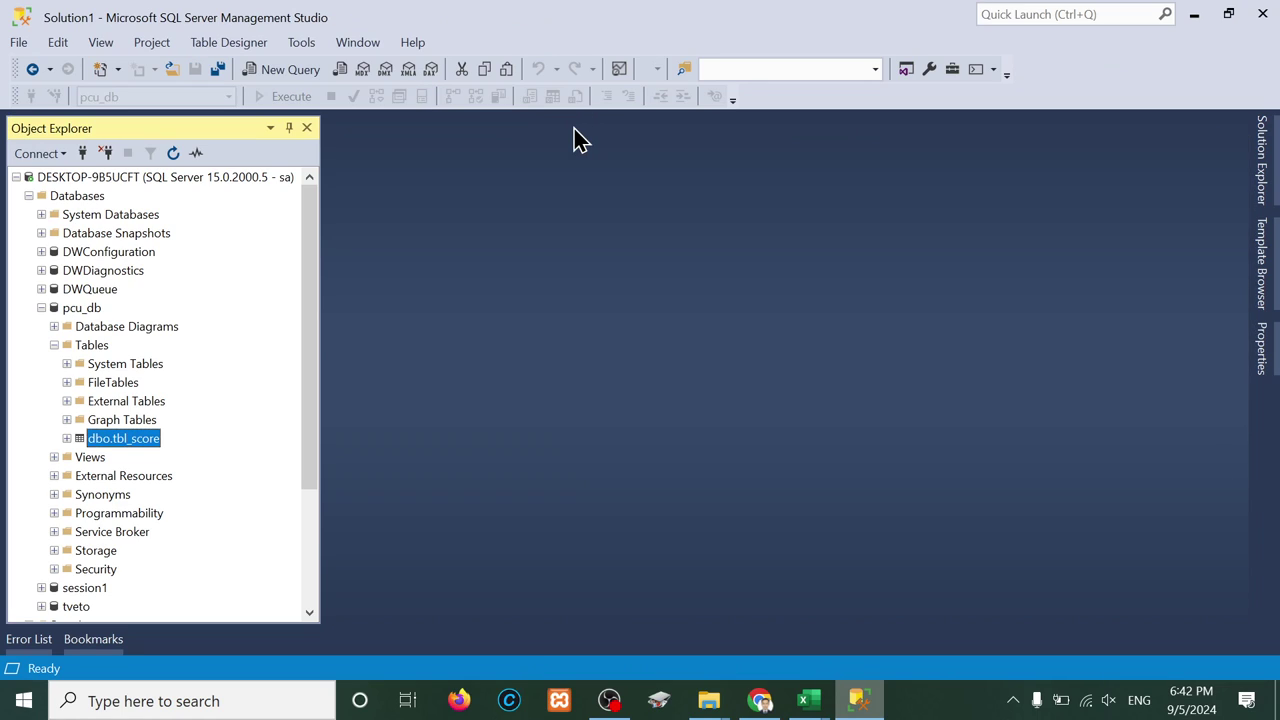
Step: Check the Midterm column of mid-term.xlsx in Excel and close that workbook
{"action": "left_click", "coordinate": [815, 705]}
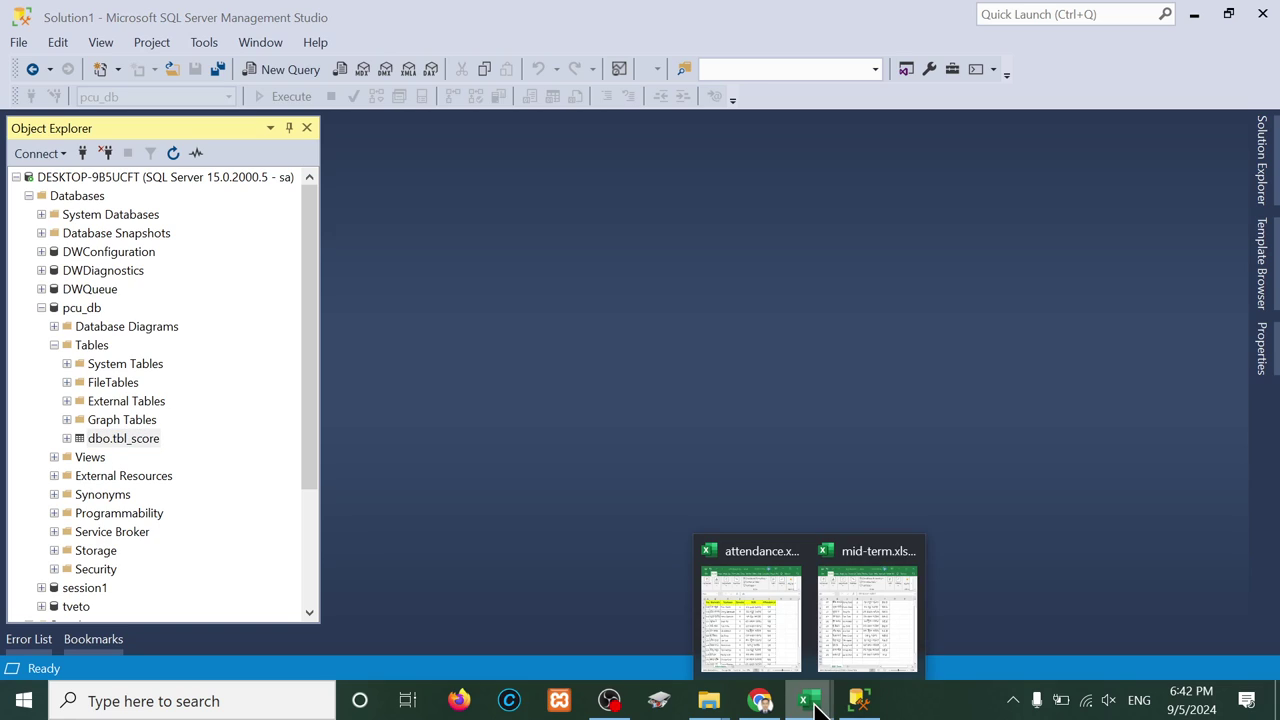
{"action": "left_click", "coordinate": [837, 651]}
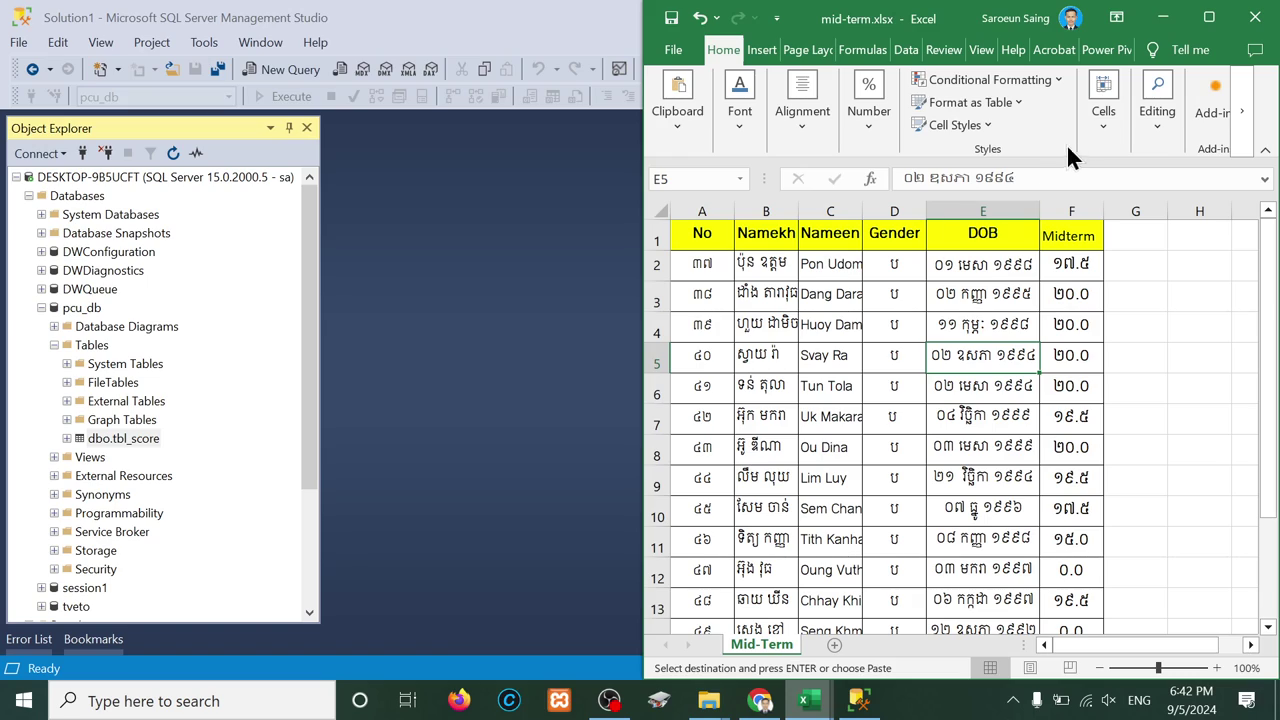
{"action": "left_click", "coordinate": [1085, 243]}
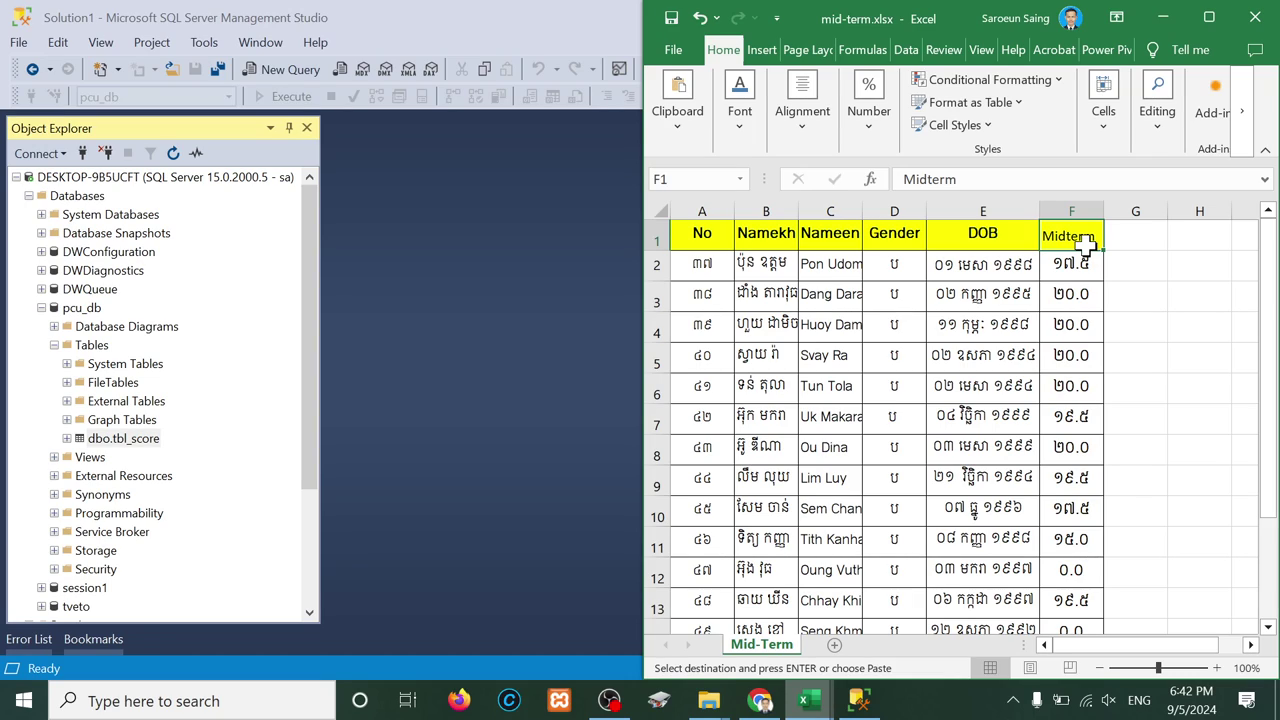
{"action": "left_click", "coordinate": [1255, 17]}
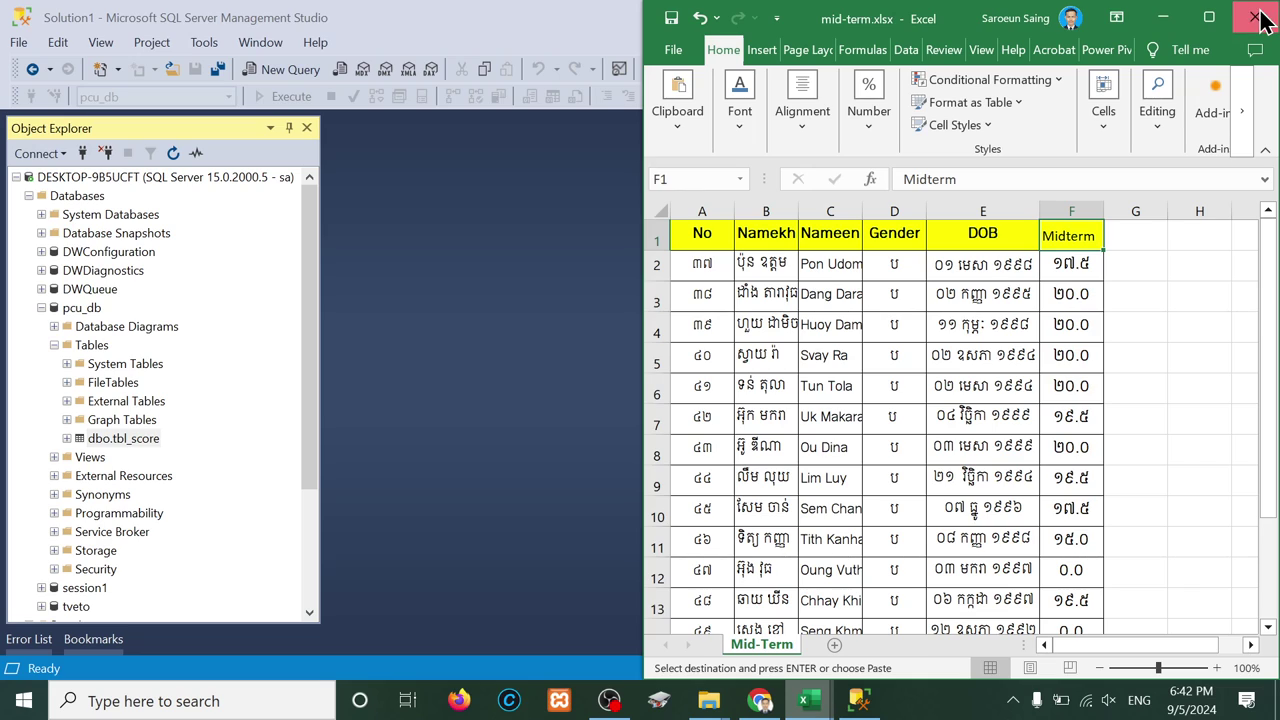
{"action": "left_click", "coordinate": [1030, 493]}
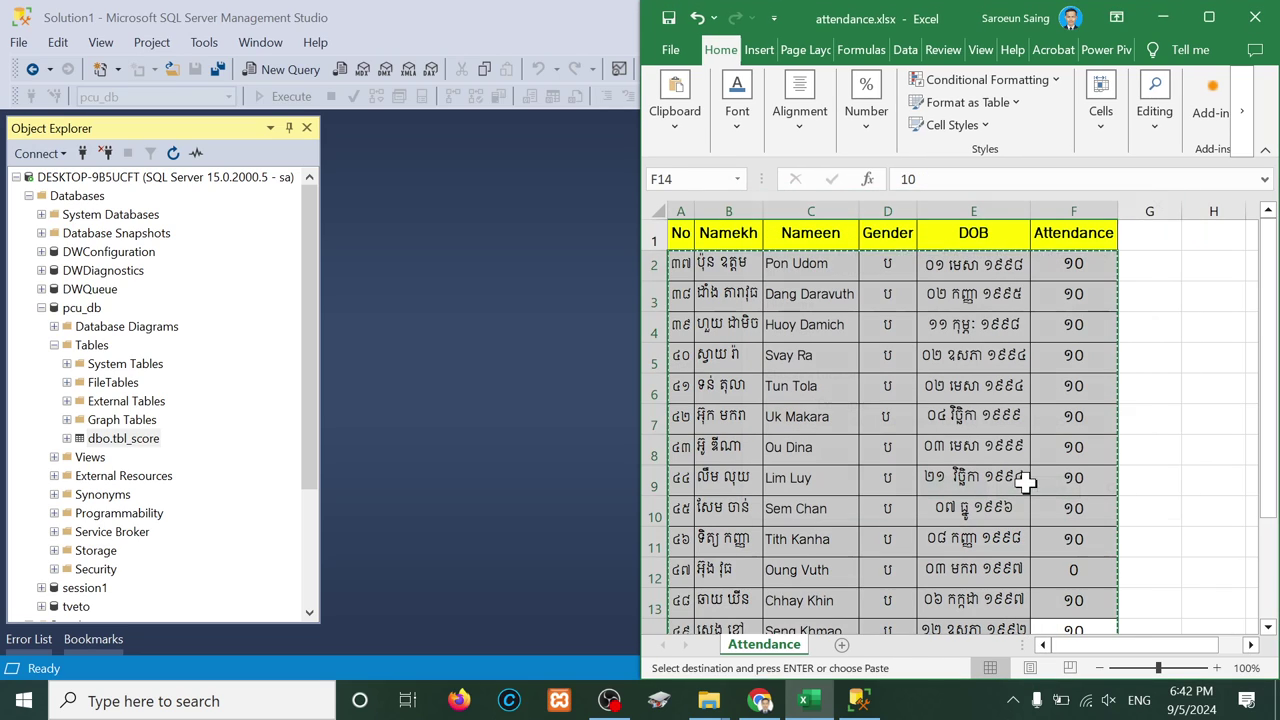
Step: Switch to File Explorer, go up to the DMBS Task folder and select Task_01
{"action": "mouse_move", "coordinate": [708, 700]}
{"action": "left_click", "coordinate": [616, 609]}
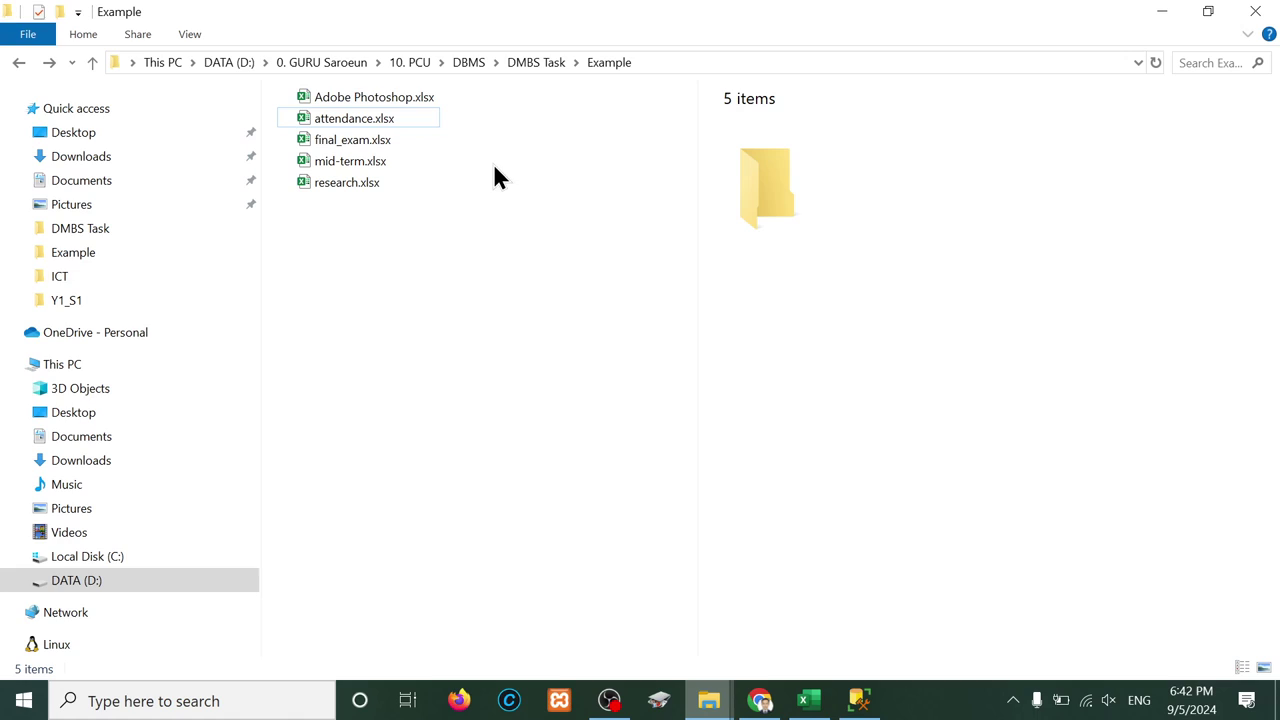
{"action": "key", "text": "alt+Up"}
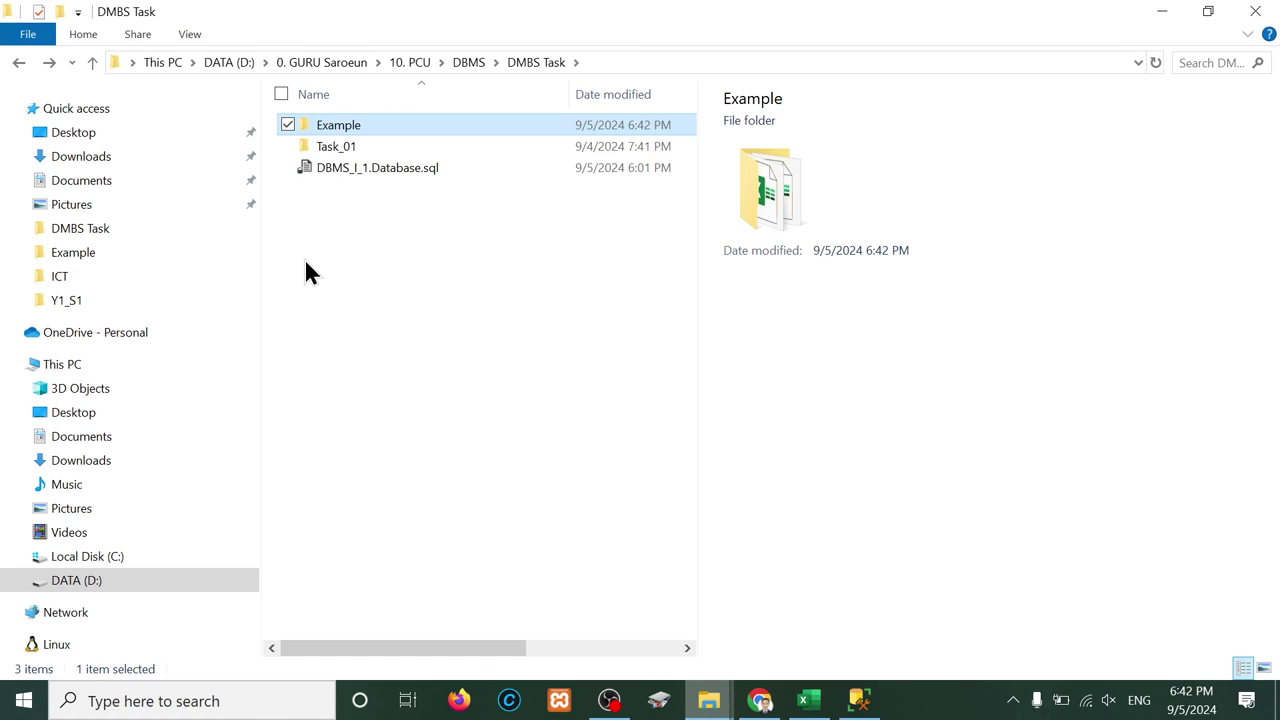
{"action": "key", "text": "Down"}
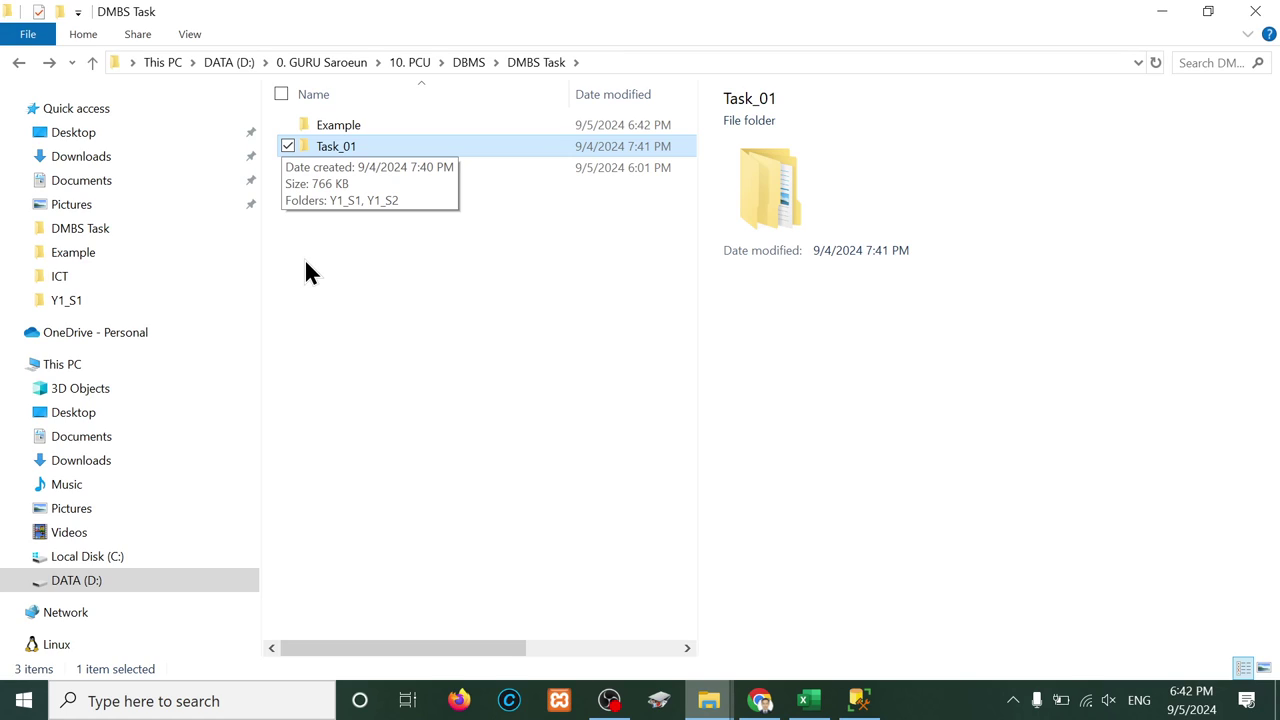
Step: Open the top 200 rows of dbo.tbl_score for editing in SQL Server Management Studio and select the empty subject cell
{"action": "left_click", "coordinate": [858, 705]}
{"action": "right_click", "coordinate": [125, 438]}
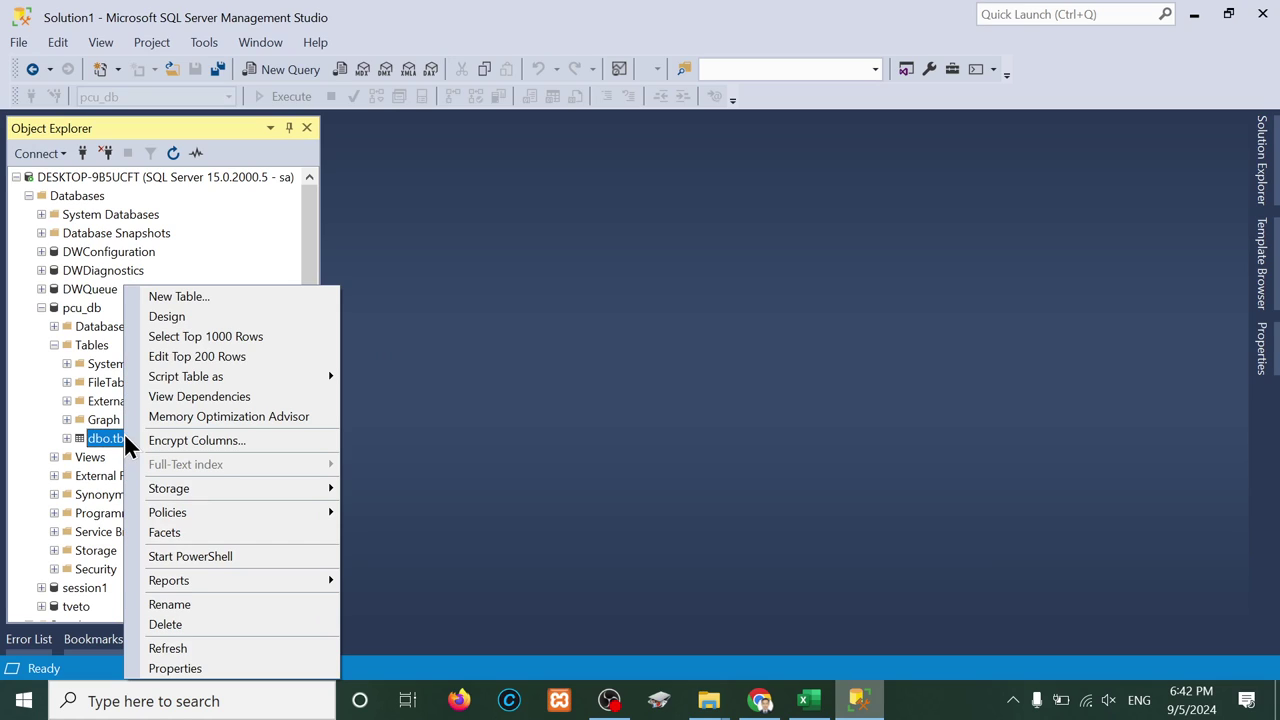
{"action": "left_click", "coordinate": [194, 355]}
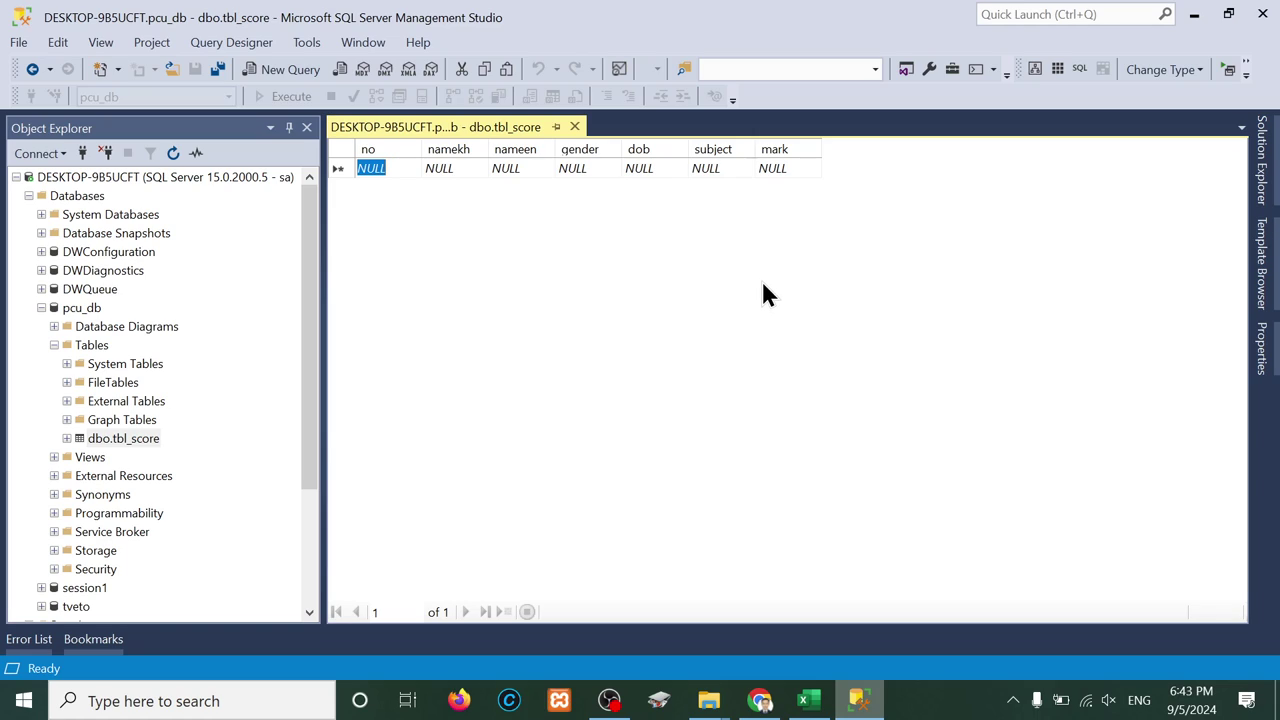
{"action": "left_click", "coordinate": [715, 170]}
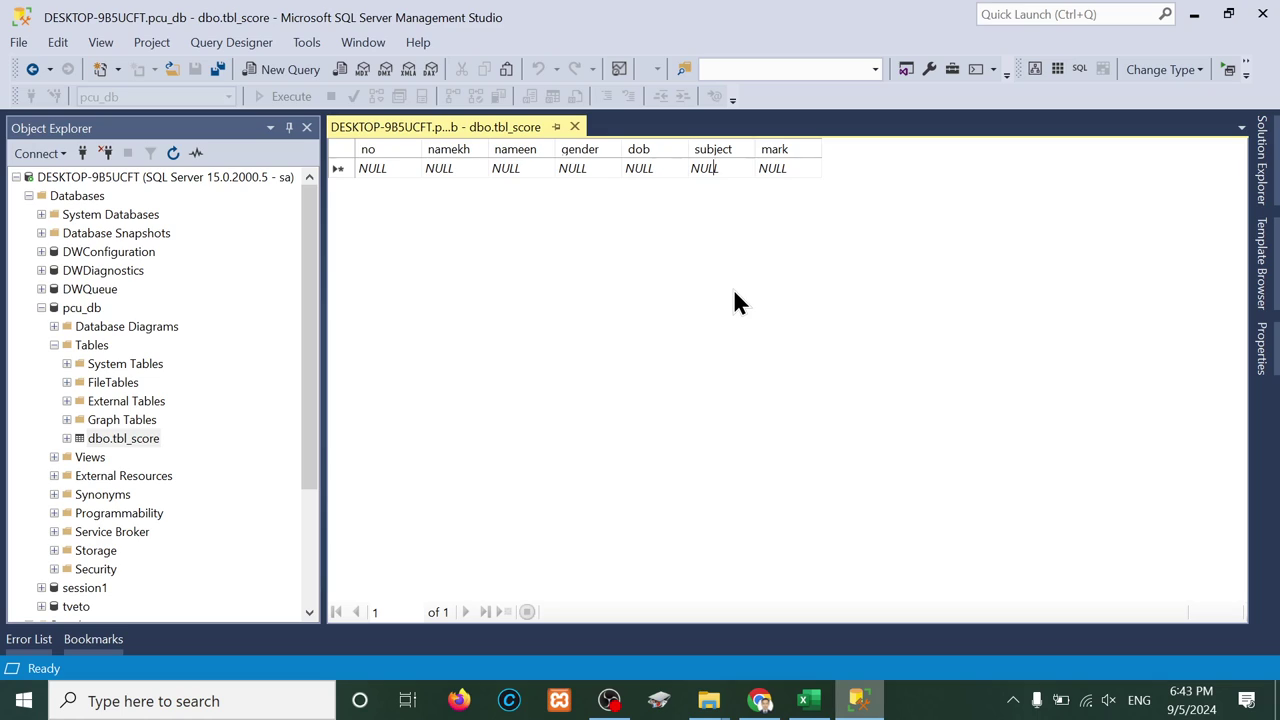
Step: In File Explorer, browse from DMBS Task through Task_01 and Y1_S1 into the ICT folder
{"action": "mouse_move", "coordinate": [726, 694]}
{"action": "left_click", "coordinate": [614, 608]}
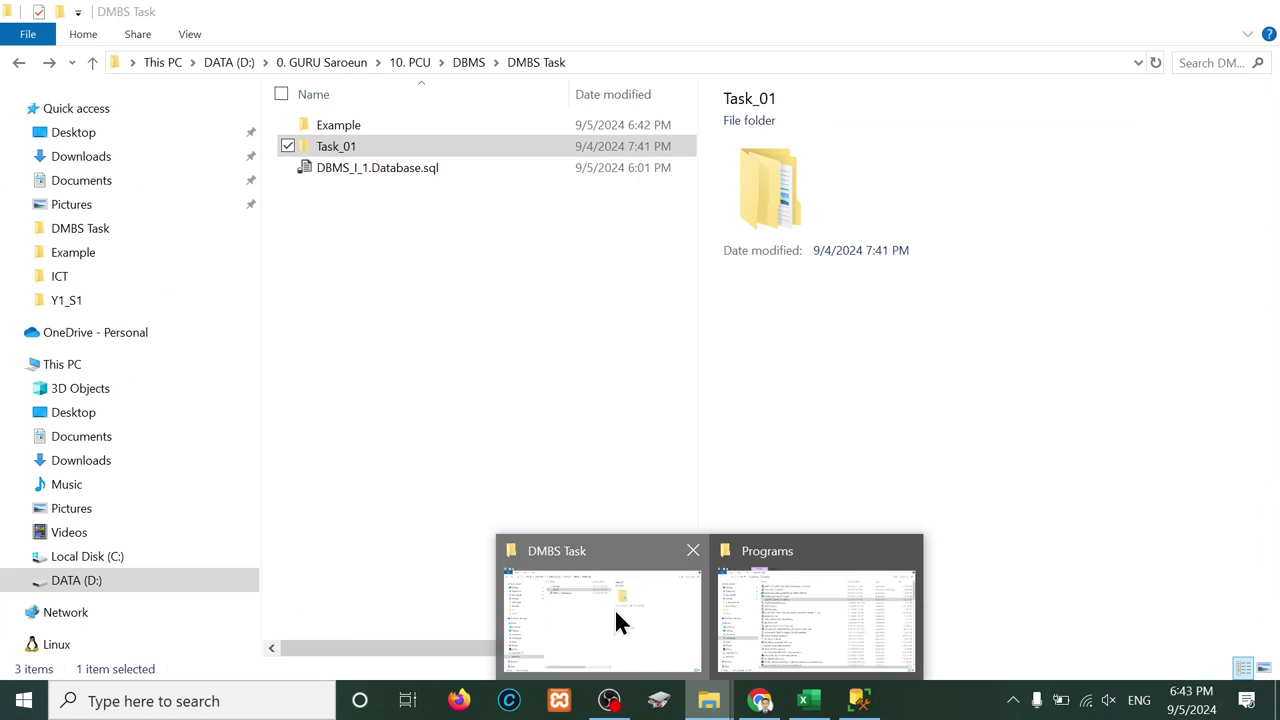
{"action": "left_click", "coordinate": [445, 273]}
{"action": "key", "text": "Up"}
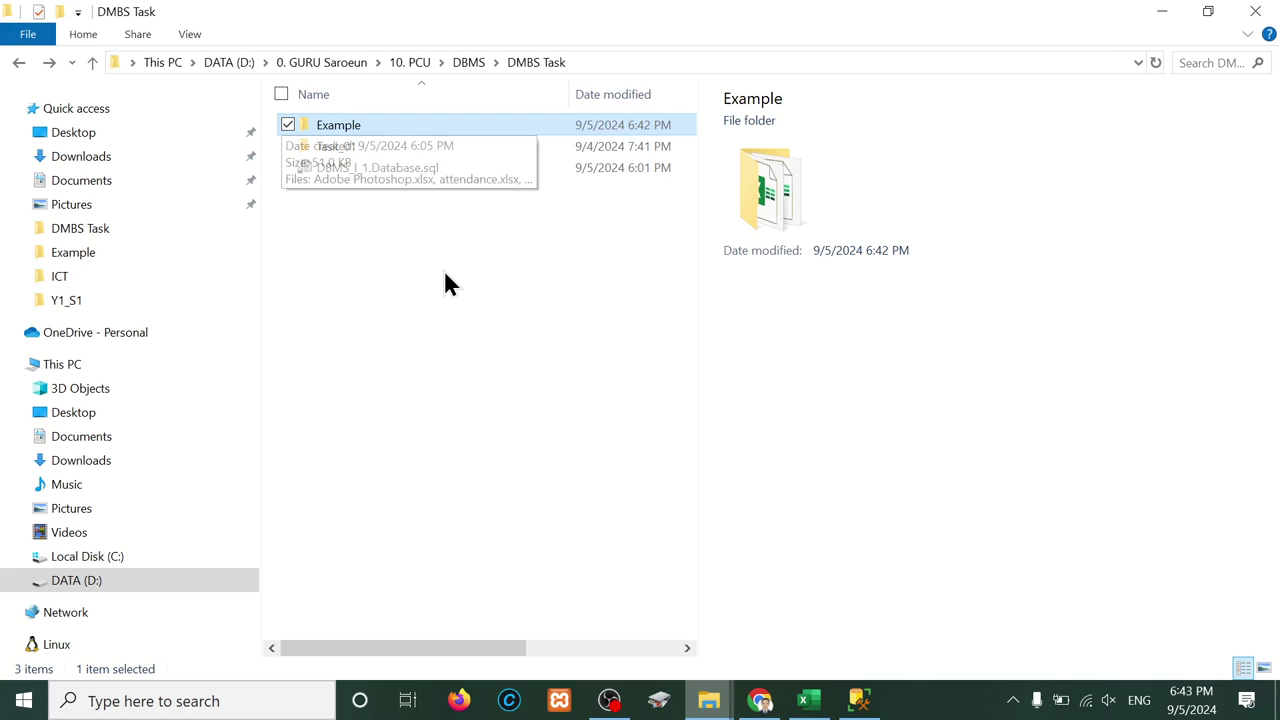
{"action": "key", "text": "Down"}
{"action": "key", "text": "Return"}
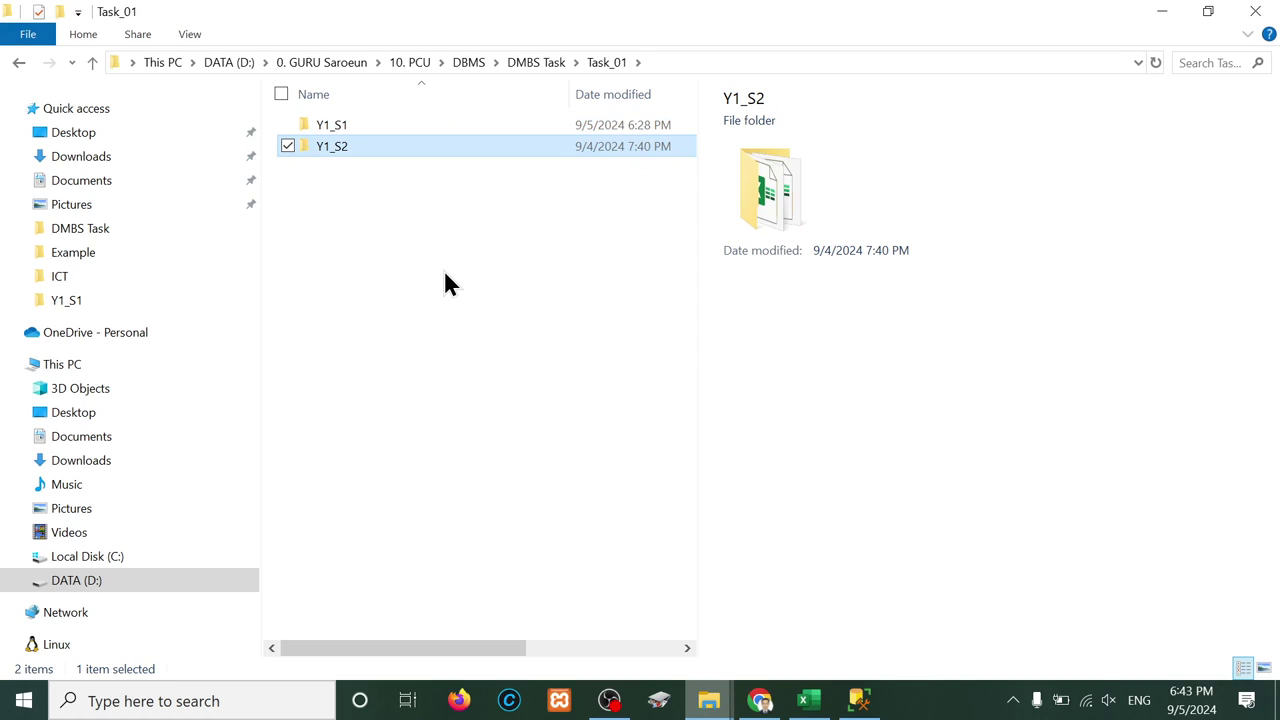
{"action": "key", "text": "Down"}
{"action": "key", "text": "Up"}
{"action": "key", "text": "Return"}
{"action": "key", "text": "Down"}
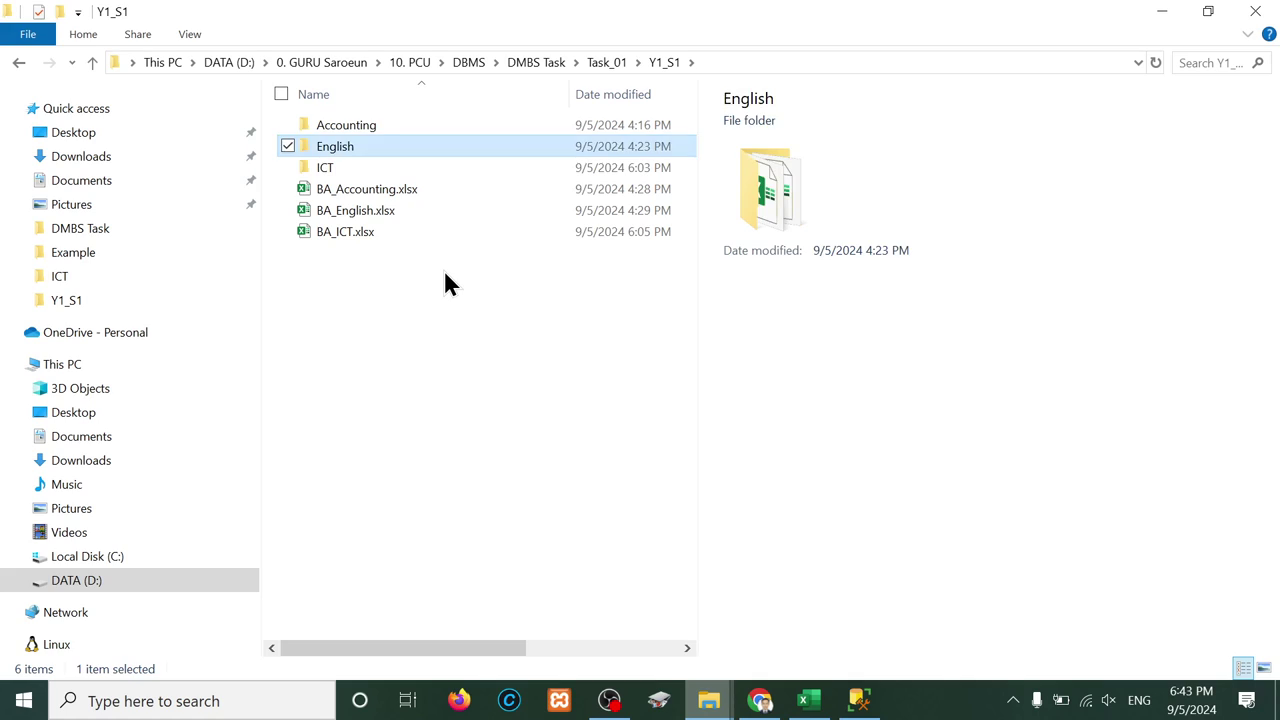
{"action": "key", "text": "Down"}
{"action": "key", "text": "Return"}
Step: Go through the ICT subject workbooks one by one, from Adobe Photoshop.xlsx to Enterpreneurship.xlsx
{"action": "left_click", "coordinate": [399, 126]}
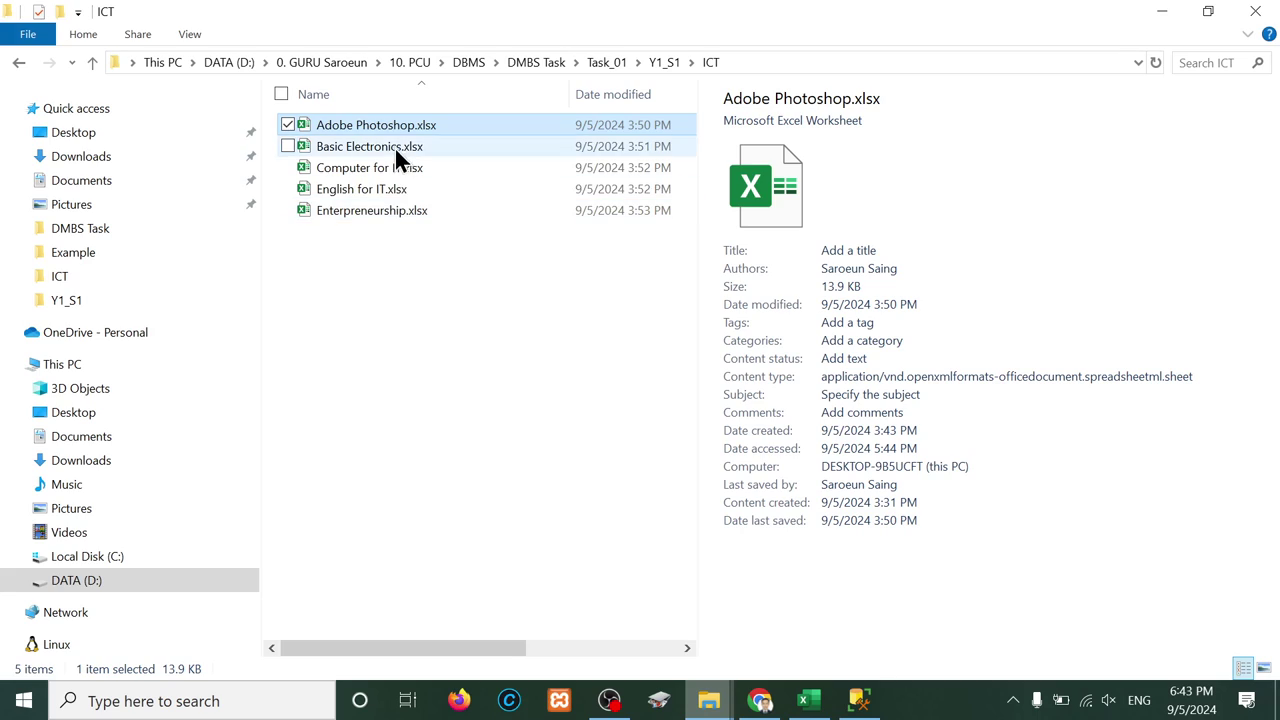
{"action": "left_click", "coordinate": [398, 148]}
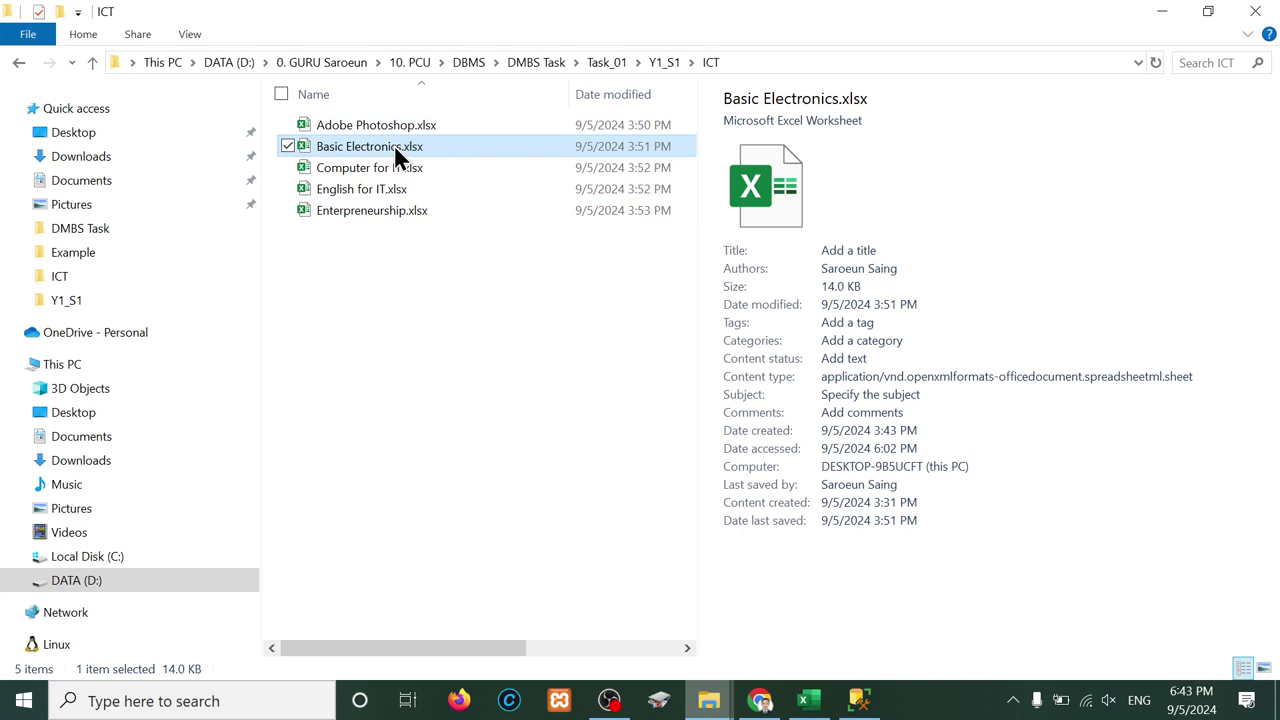
{"action": "left_click", "coordinate": [396, 170]}
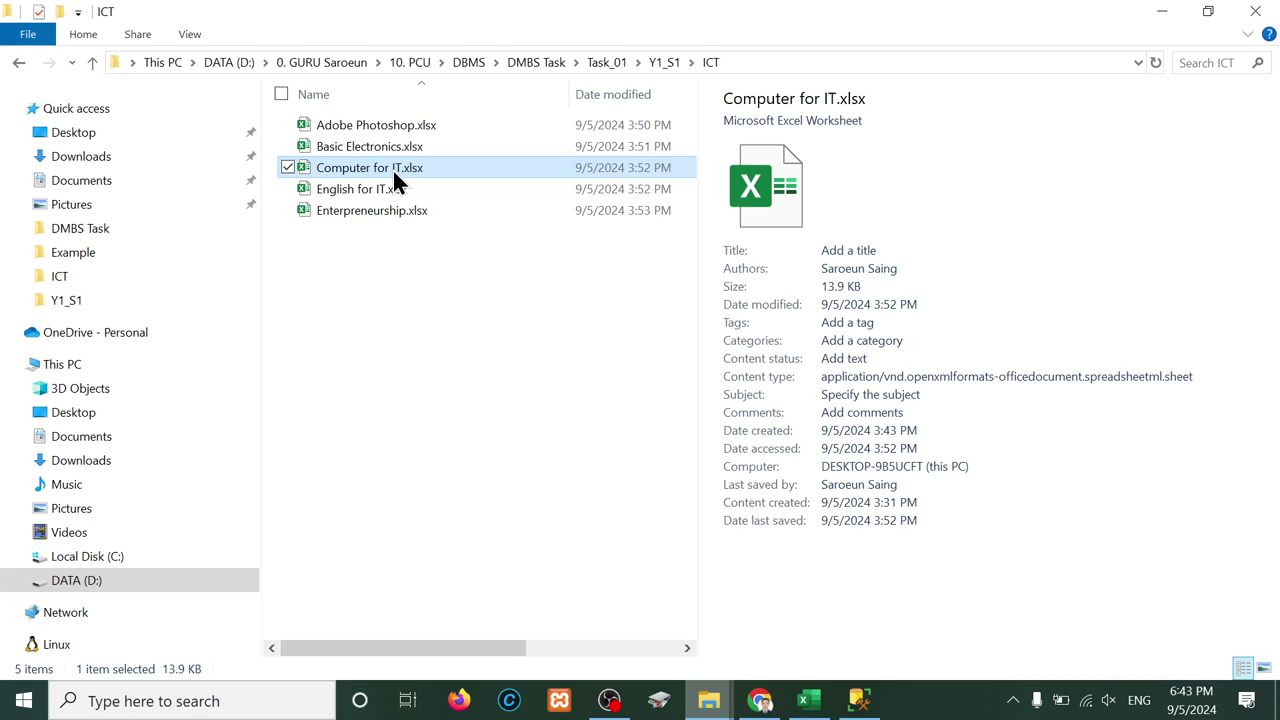
{"action": "left_click", "coordinate": [386, 190]}
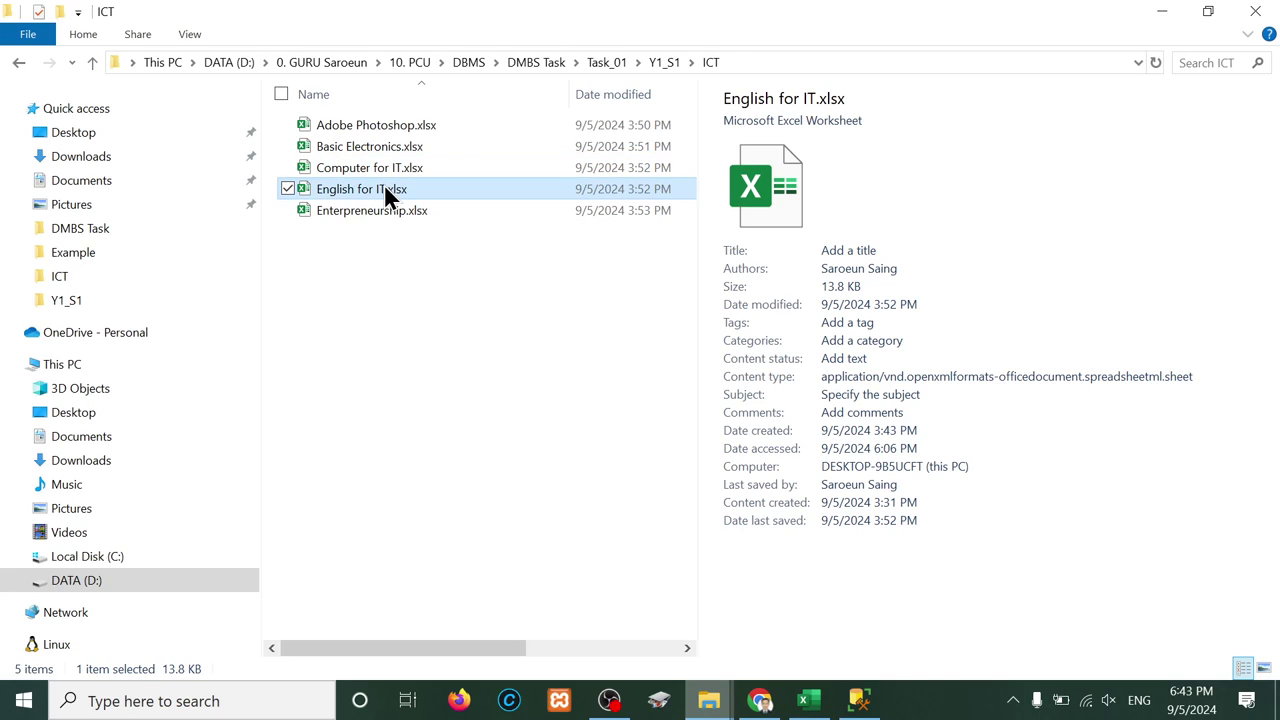
{"action": "left_click", "coordinate": [381, 216]}
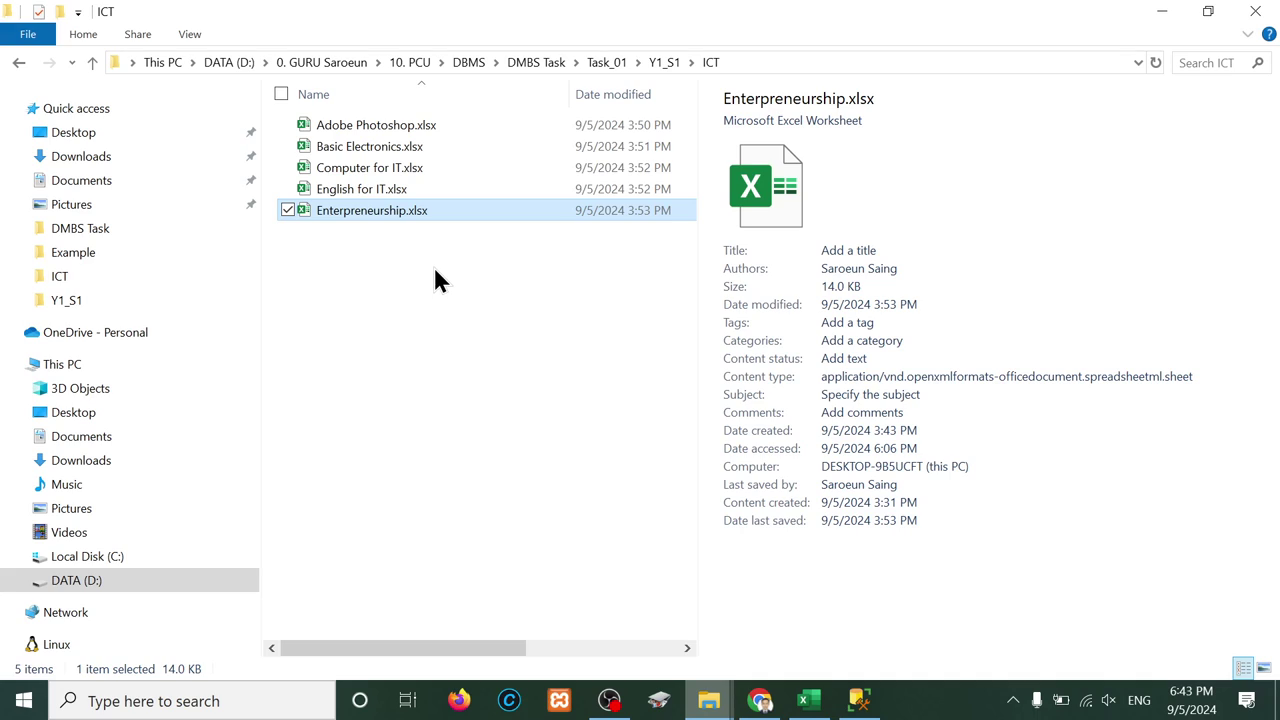
Step: Open BA_ICT.xlsx from the Y1_S1 folder in place of attendance.xlsx and select the DOB heading on the Adobe Photoshop sheet
{"action": "key", "text": "BackSpace"}
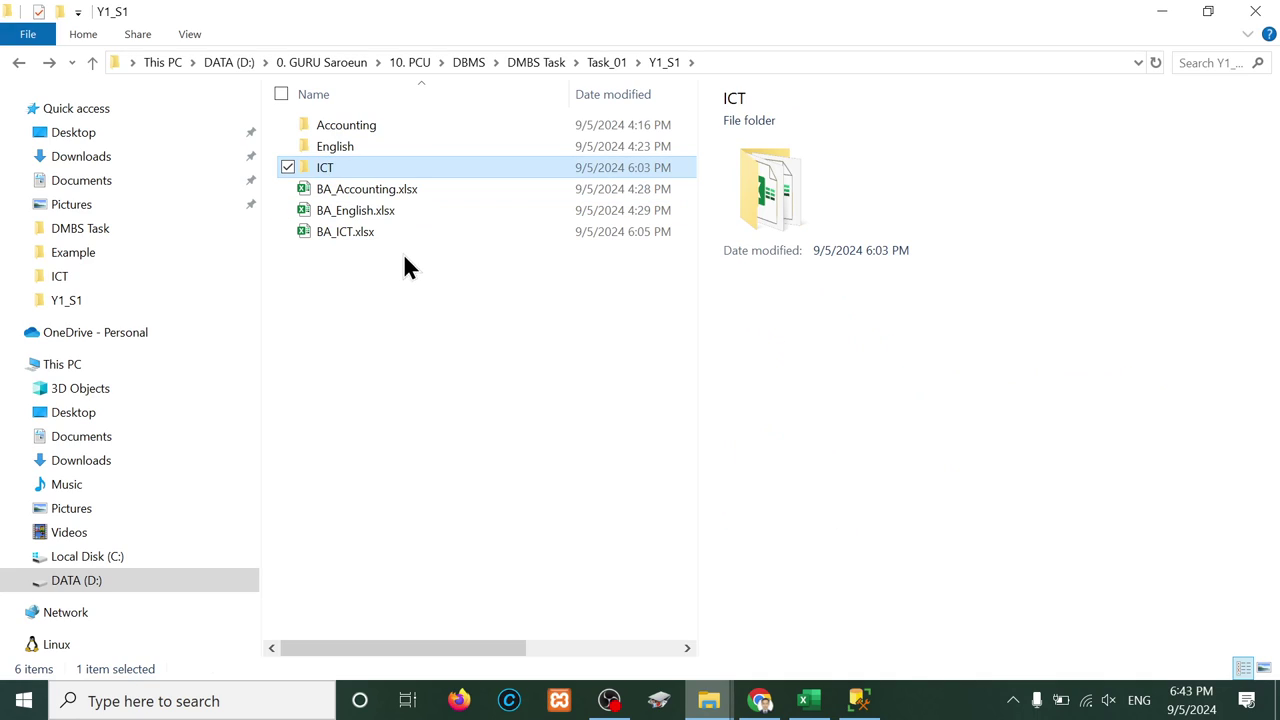
{"action": "left_click", "coordinate": [366, 229]}
{"action": "key", "text": "alt+Tab"}
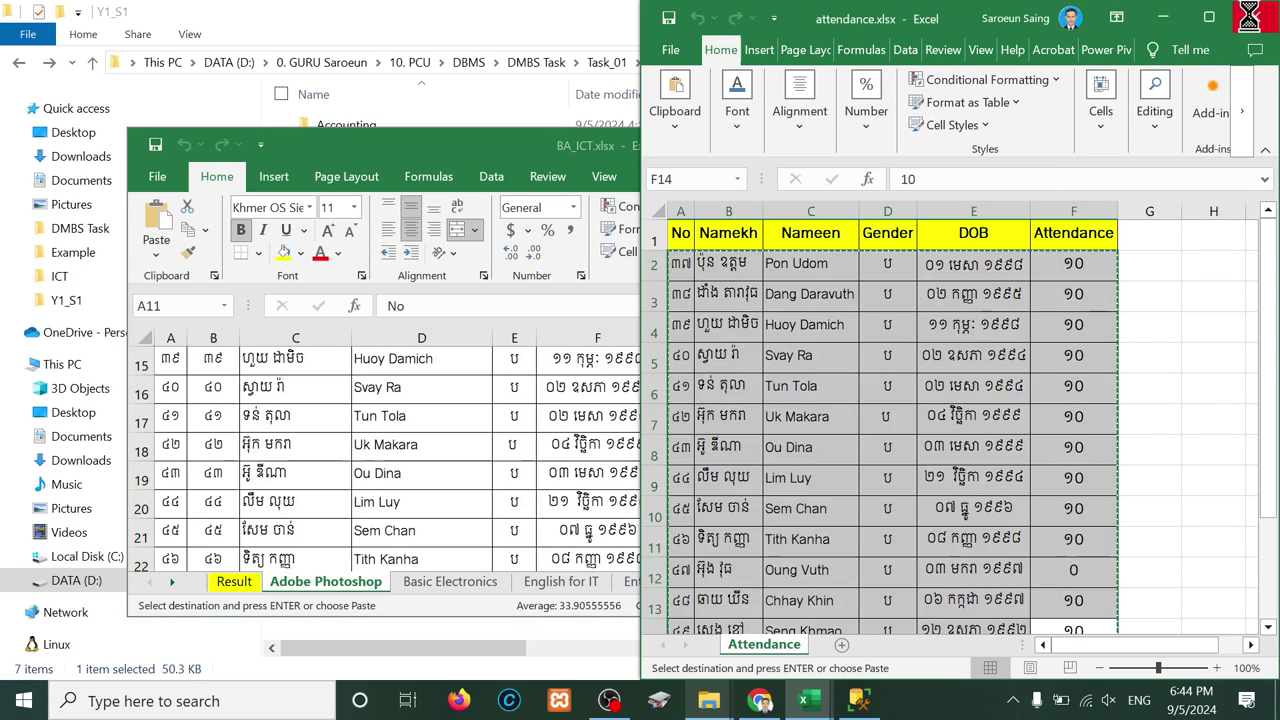
{"action": "left_click", "coordinate": [1249, 16]}
{"action": "left_click", "coordinate": [1020, 146]}
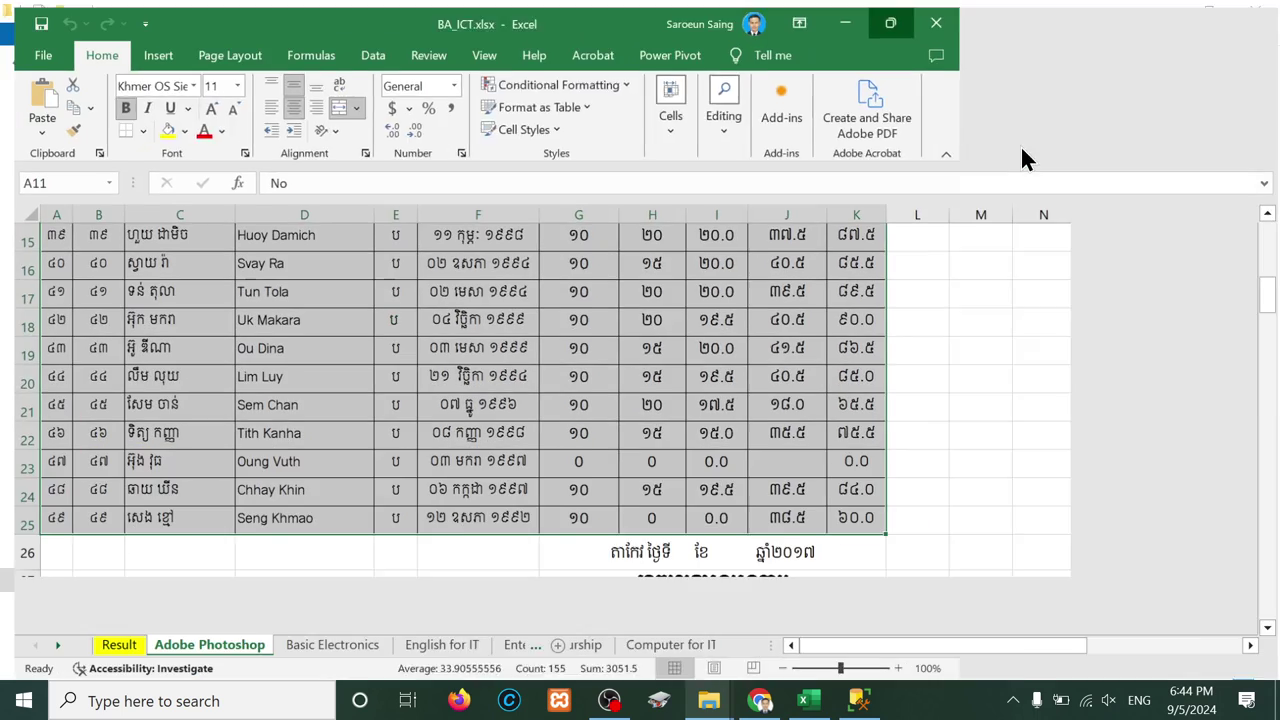
{"action": "scroll", "coordinate": [485, 402], "scroll_direction": "up", "scroll_amount": 4}
{"action": "left_click", "coordinate": [476, 514]}
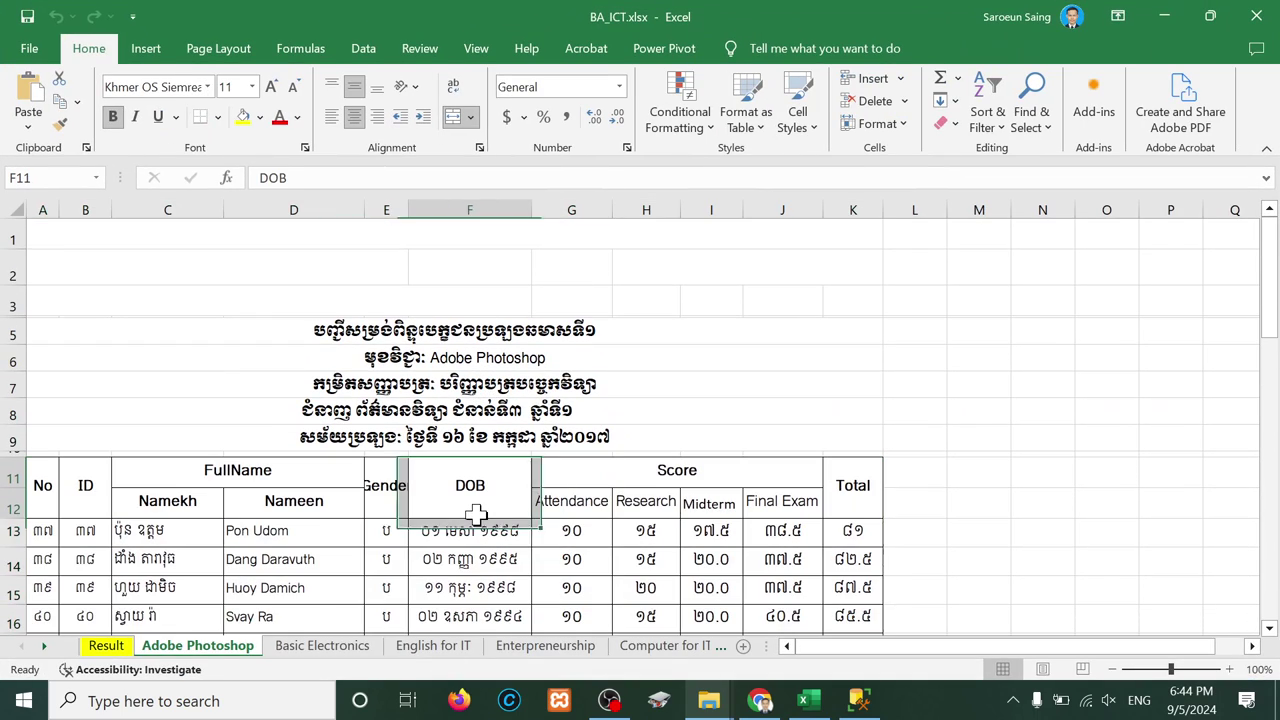
Step: Show the Result sheet of BA_ICT.xlsx, check the Adobe Photoshop and Total headings, and select the whole Total column
{"action": "scroll", "coordinate": [500, 480], "scroll_direction": "down", "scroll_amount": 1}
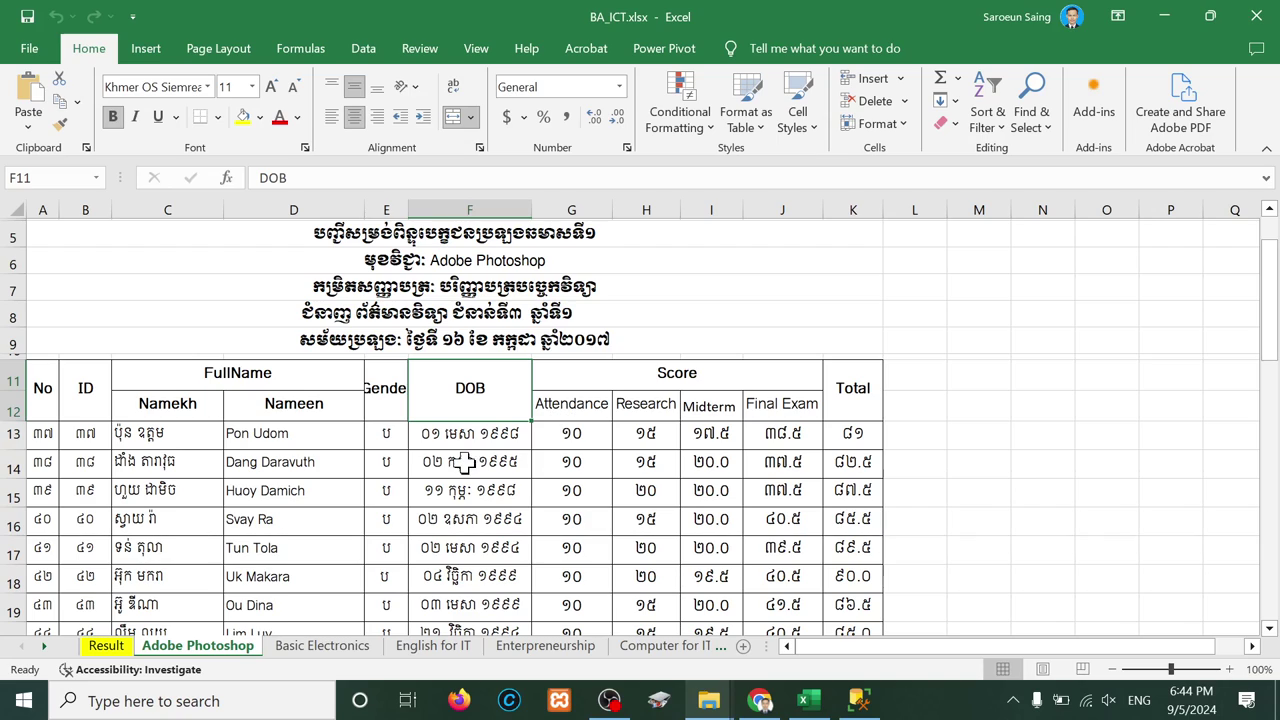
{"action": "left_click", "coordinate": [103, 645]}
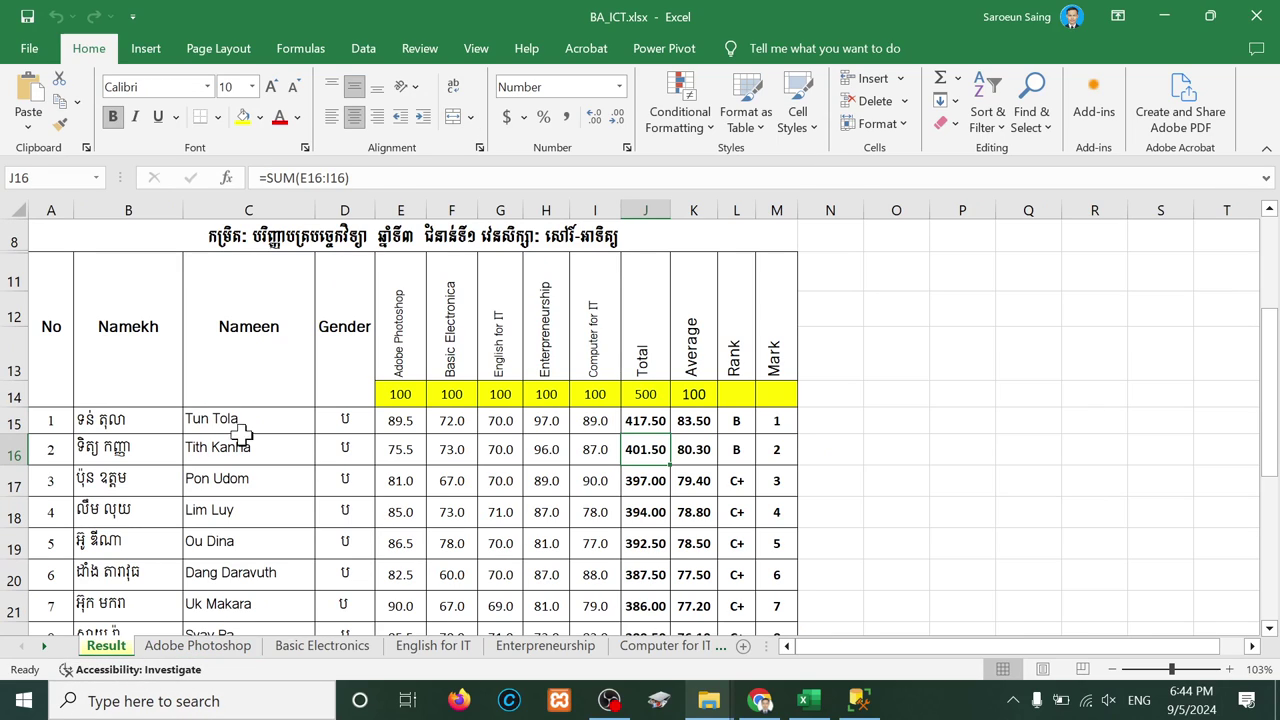
{"action": "left_click", "coordinate": [398, 343]}
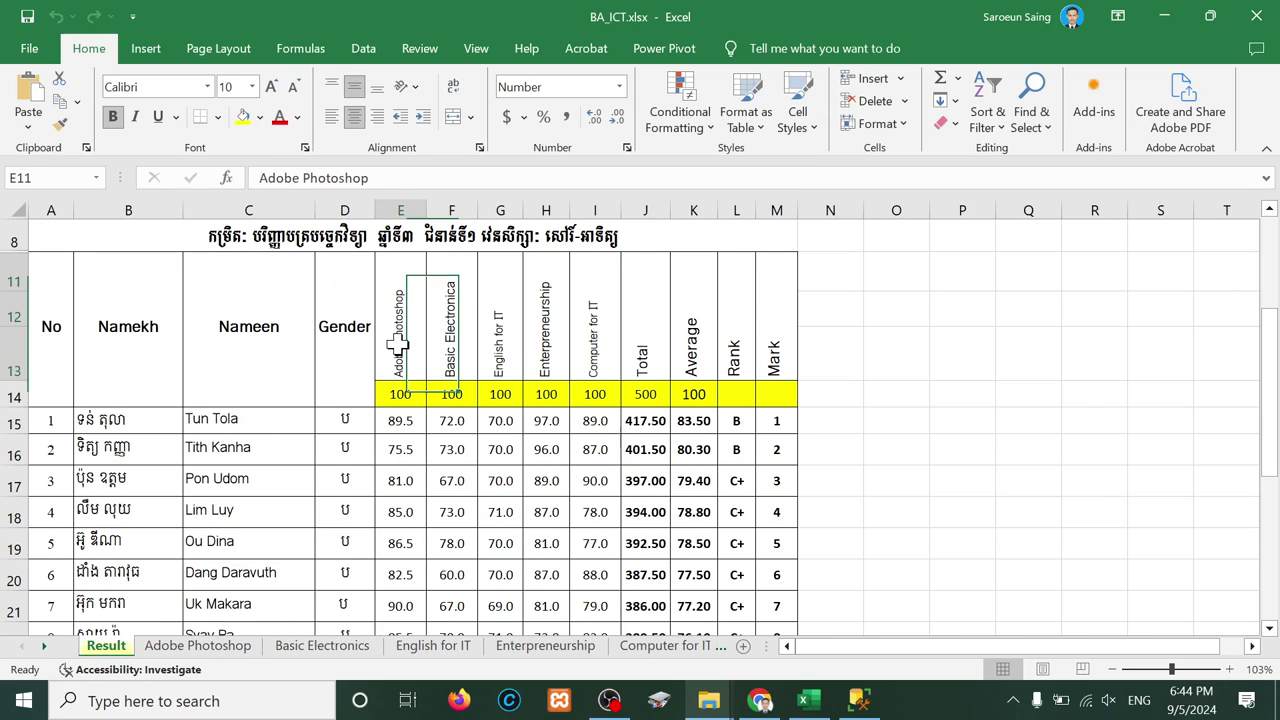
{"action": "left_click", "coordinate": [645, 355]}
{"action": "left_click", "coordinate": [648, 212]}
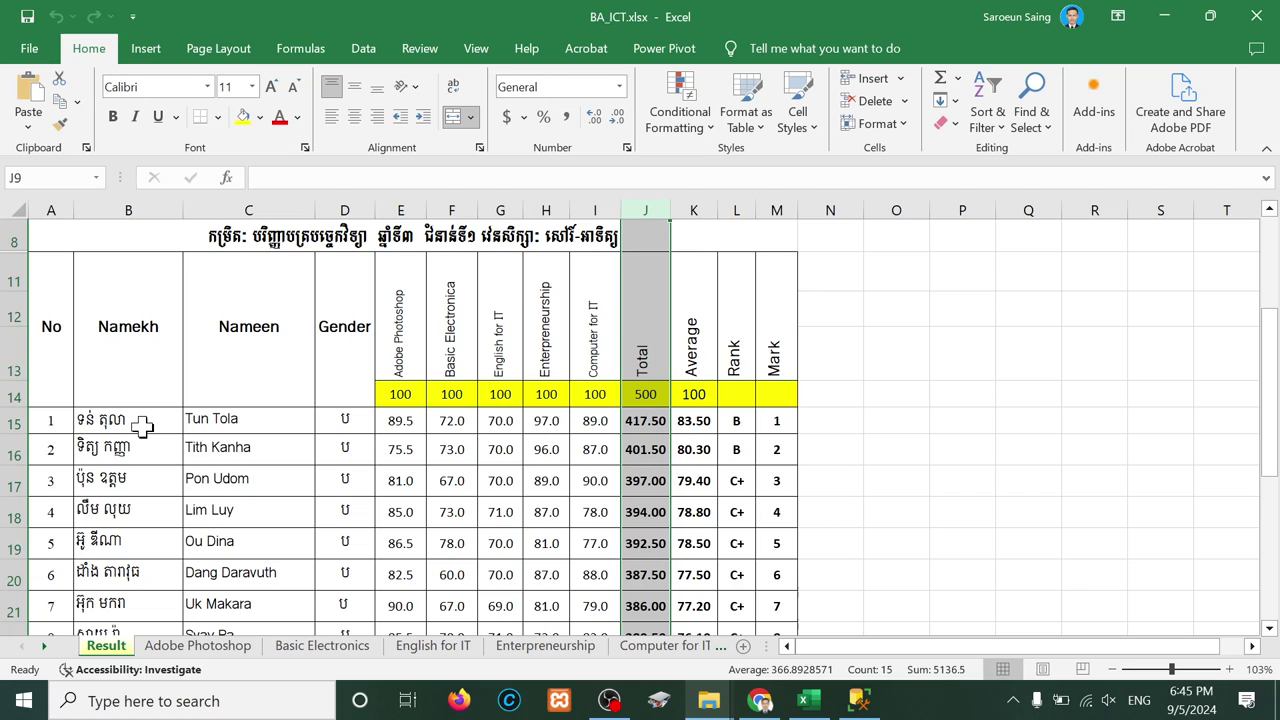
Step: Review the student rows of the Result sheet from the title down to the signature block, and close BA_ICT.xlsx
{"action": "scroll", "coordinate": [142, 426], "scroll_direction": "down", "scroll_amount": 3}
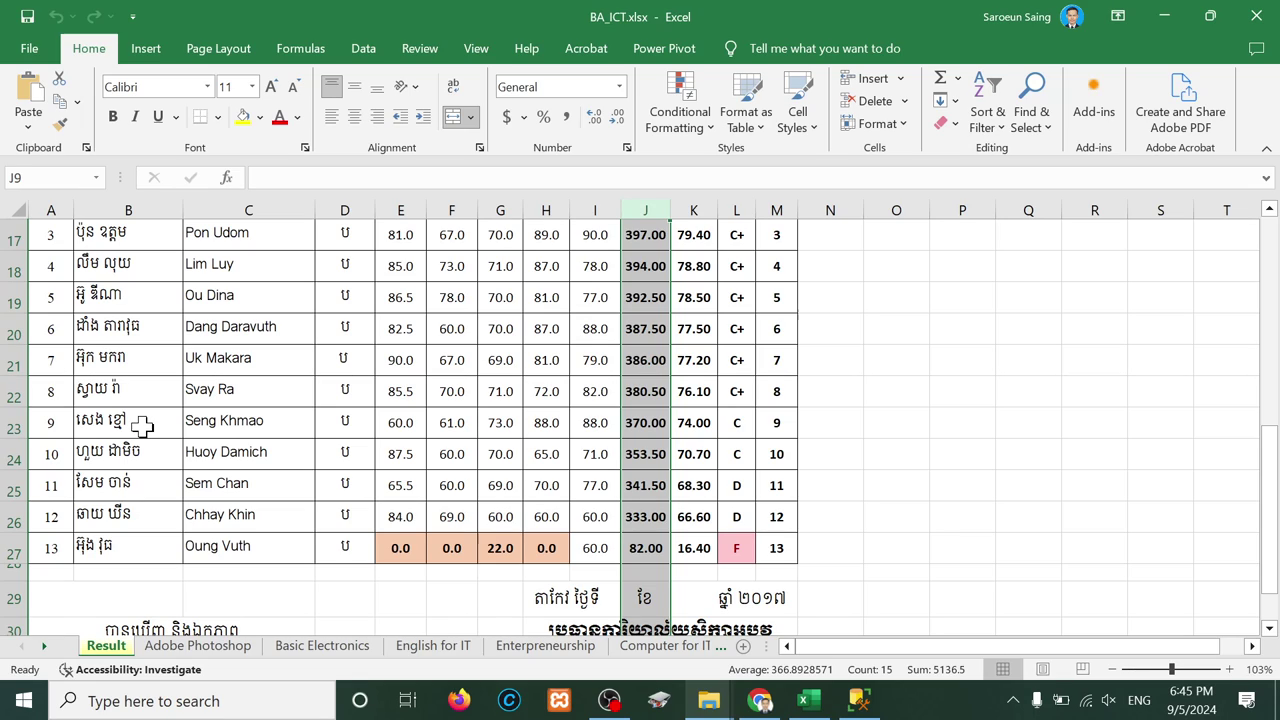
{"action": "scroll", "coordinate": [142, 426], "scroll_direction": "up", "scroll_amount": 5}
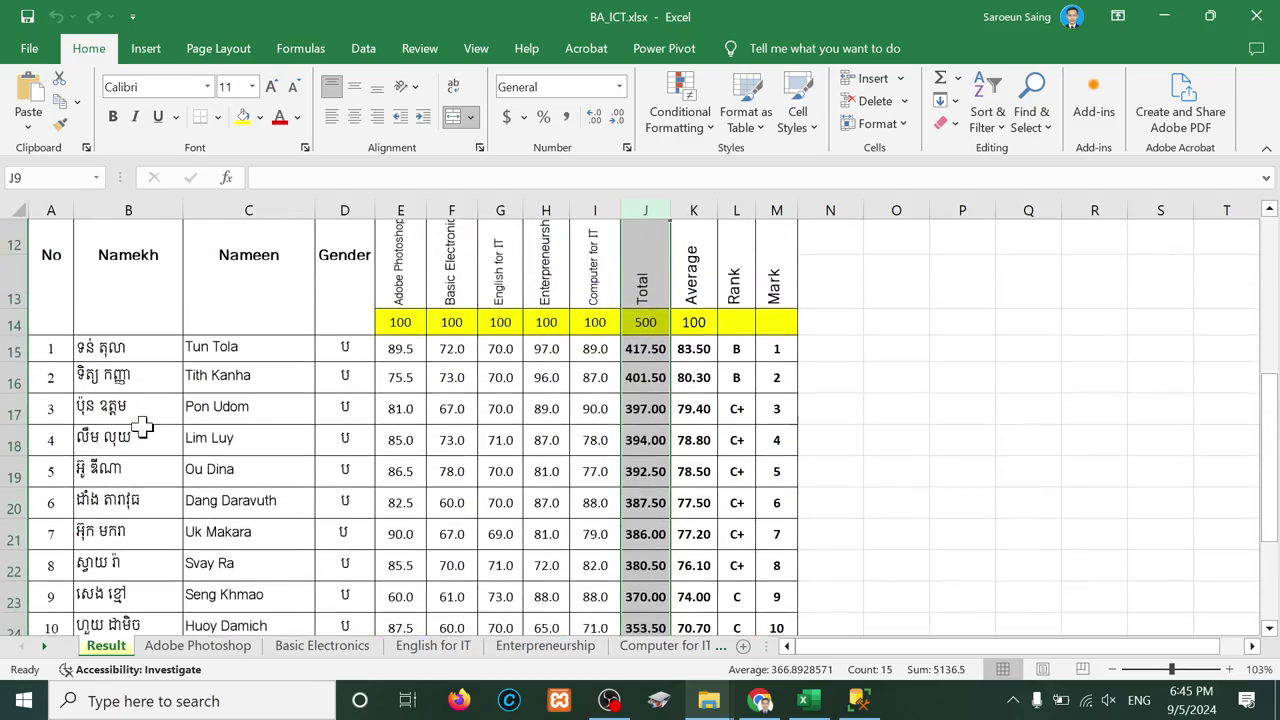
{"action": "scroll", "coordinate": [142, 426], "scroll_direction": "down", "scroll_amount": 6}
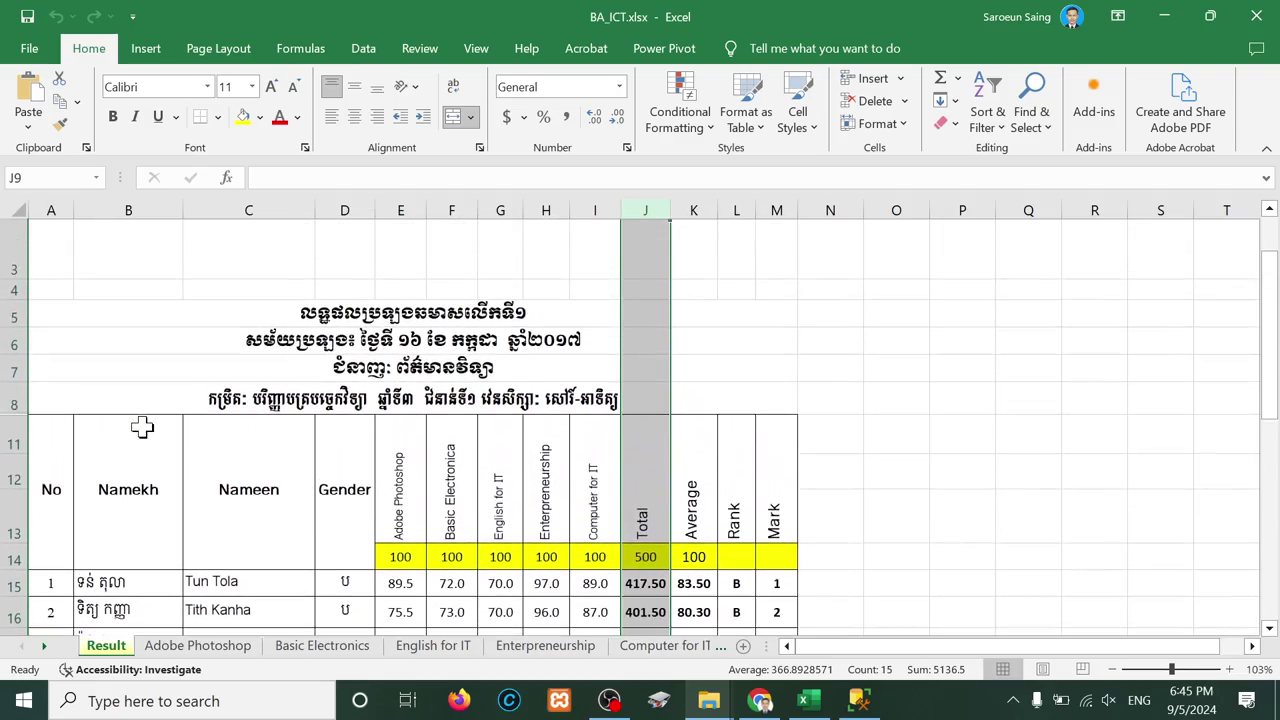
{"action": "scroll", "coordinate": [142, 426], "scroll_direction": "down", "scroll_amount": 1}
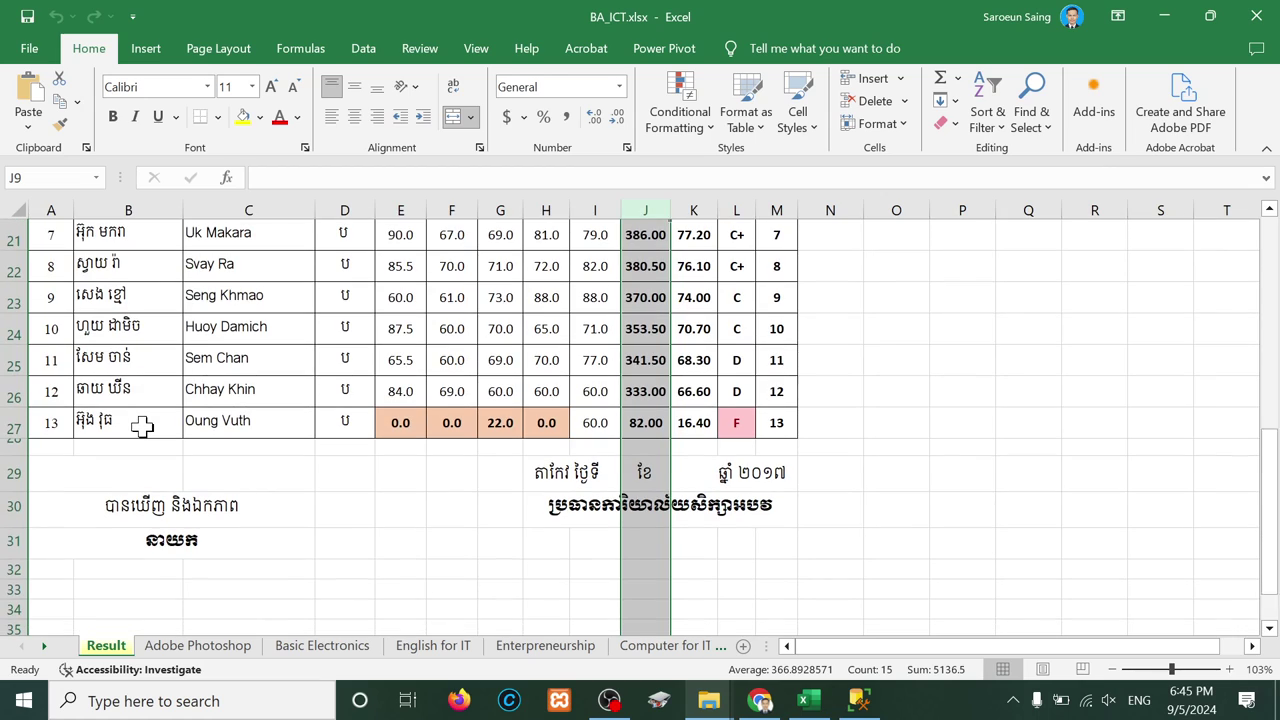
{"action": "left_click", "coordinate": [1252, 22]}
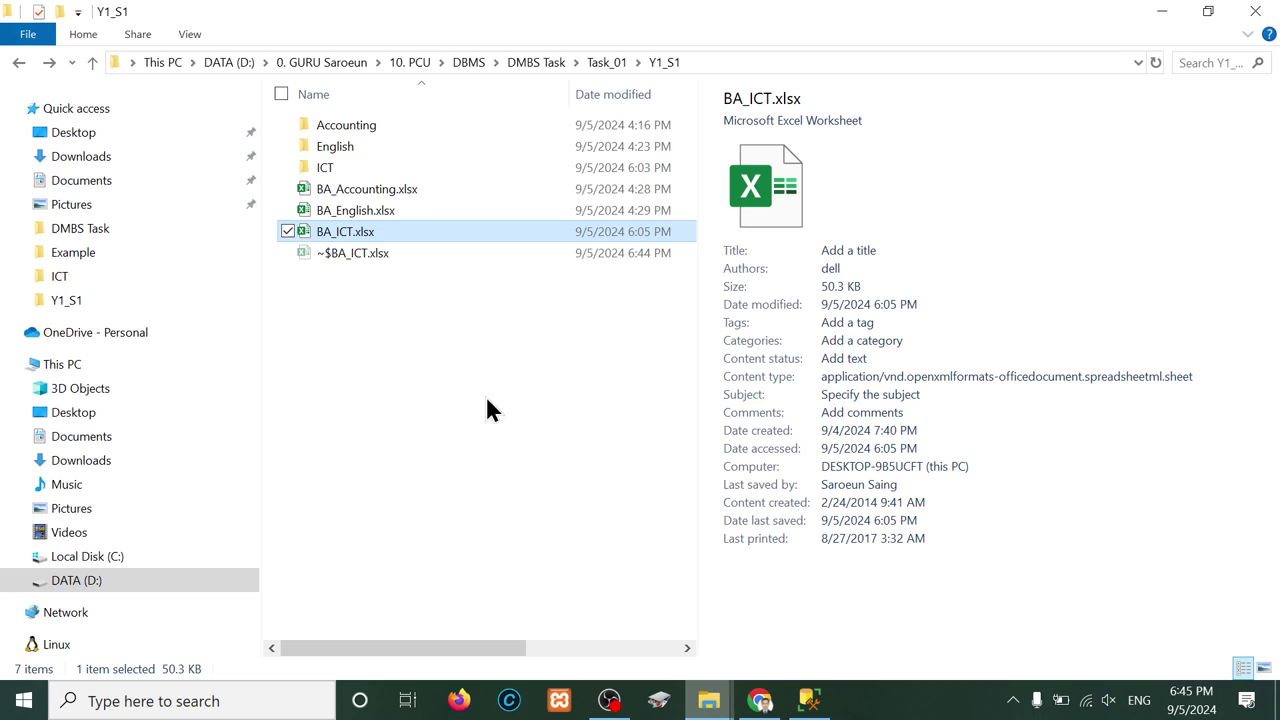
{"action": "left_click", "coordinate": [440, 396]}
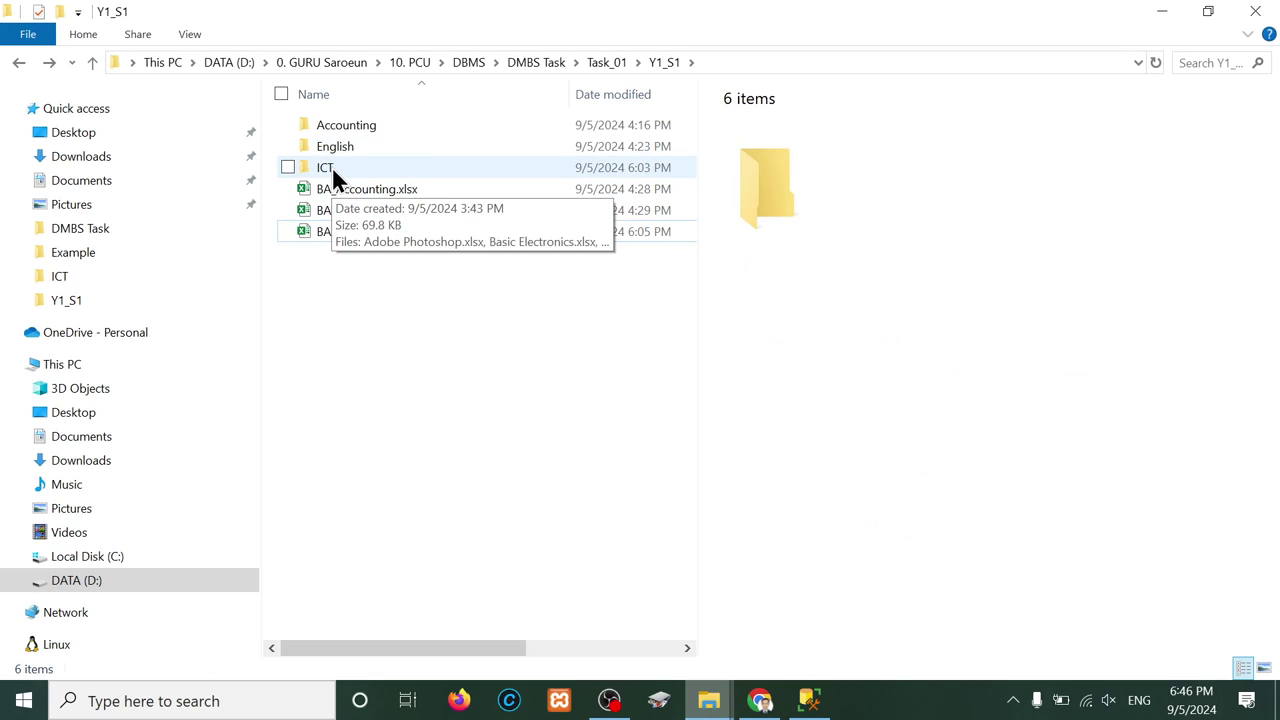
Step: Open the ICT folder, select all its subject workbooks from Adobe Photoshop.xlsx to Enterpreneurship.xlsx, and return to Y1_S1
{"action": "left_click", "coordinate": [331, 169]}
{"action": "double_click", "coordinate": [331, 169]}
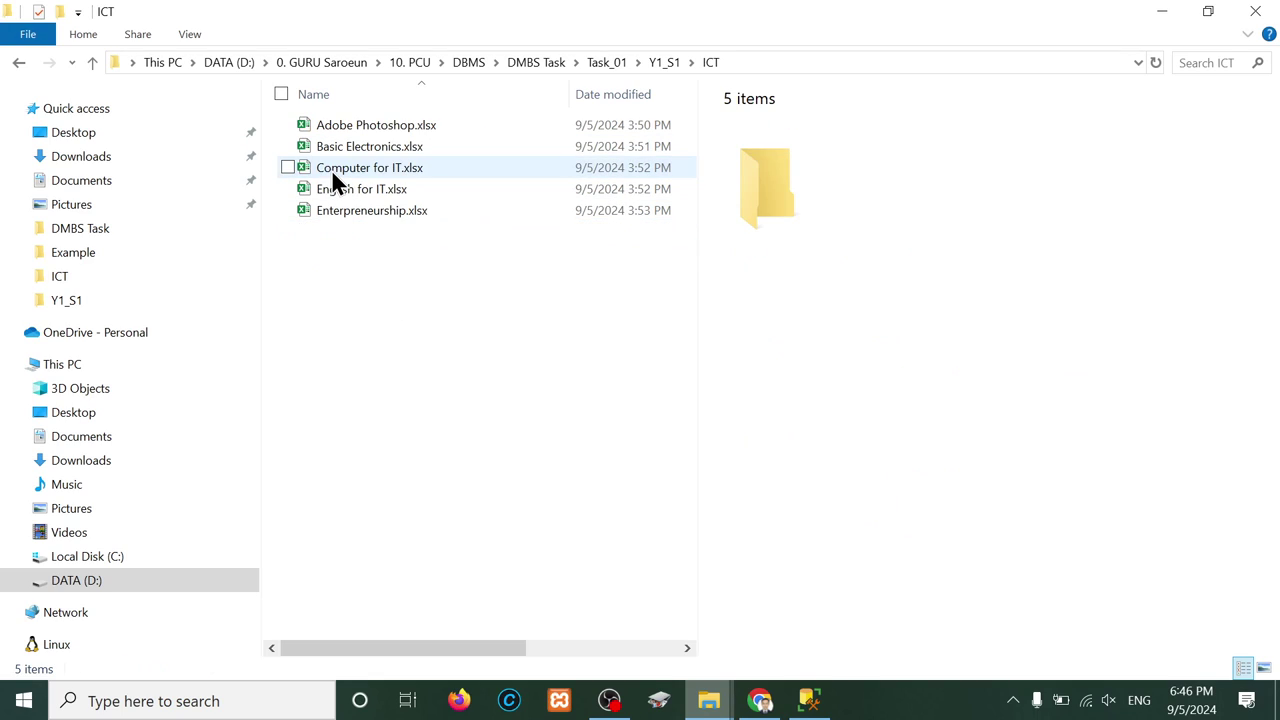
{"action": "left_click_drag", "start_coordinate": [388, 321], "coordinate": [368, 116]}
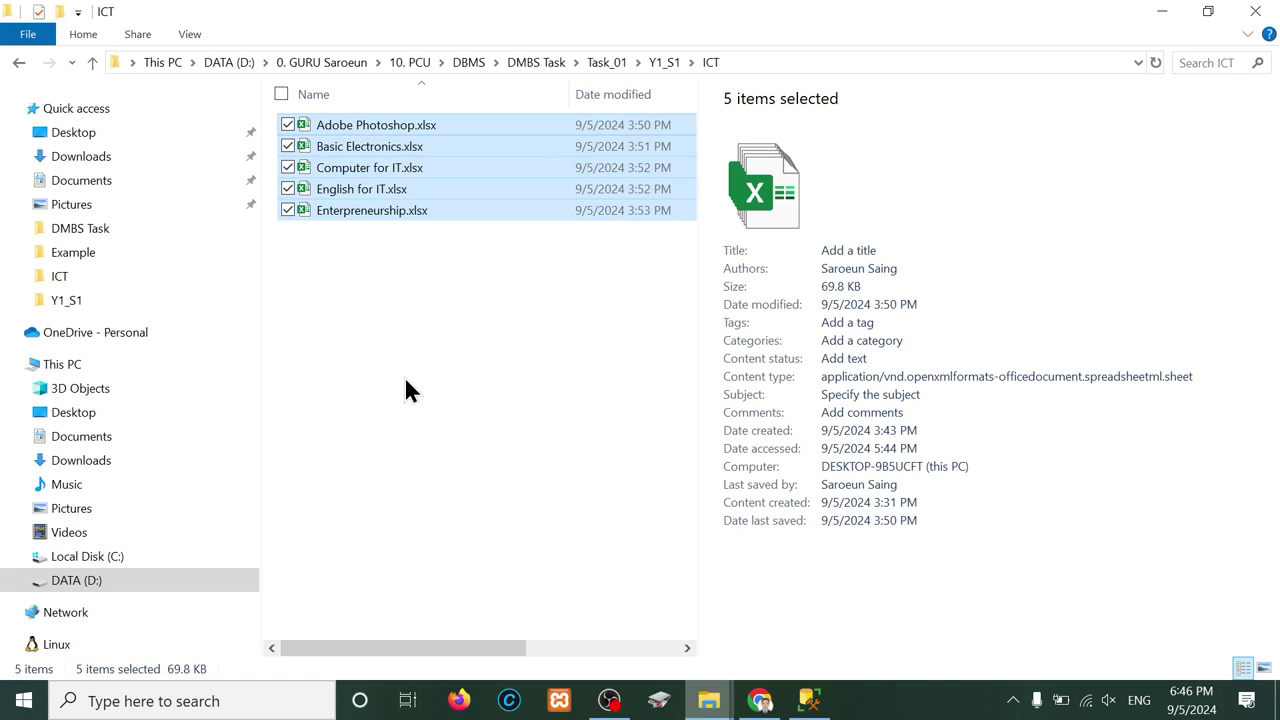
{"action": "left_click", "coordinate": [497, 378]}
{"action": "key", "text": "alt+Up"}
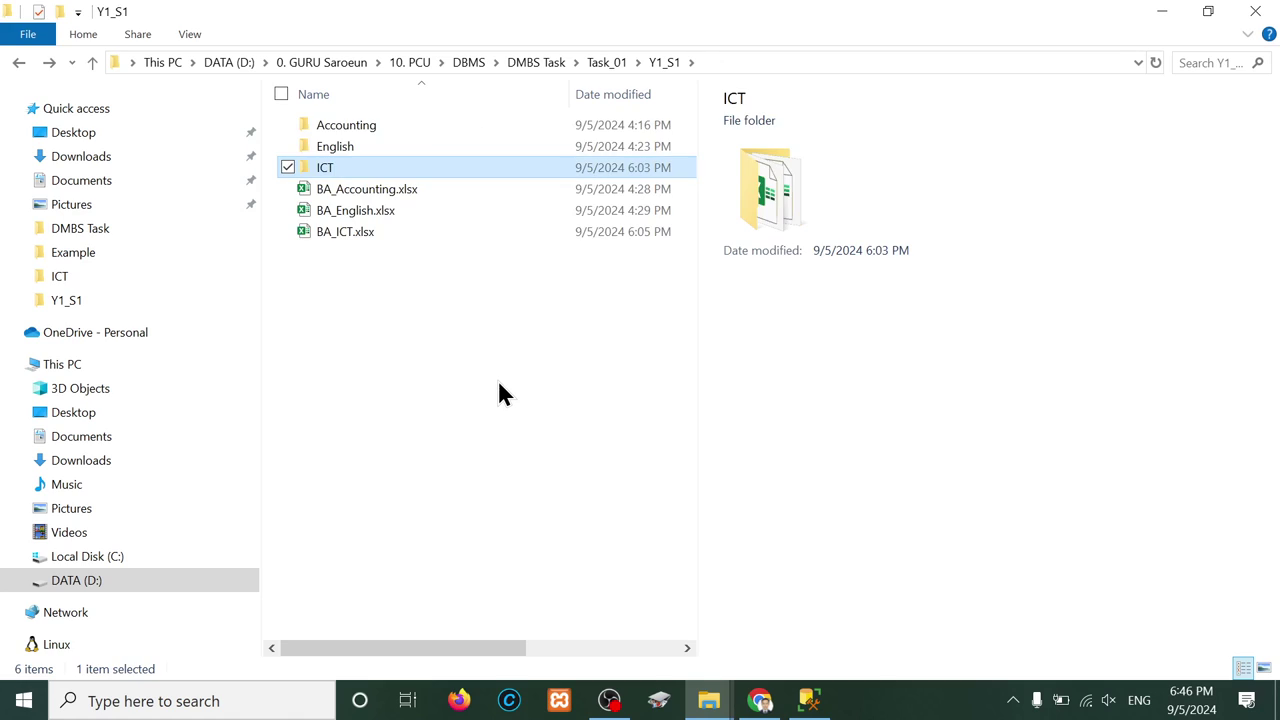
Step: Reopen BA_ICT.xlsx, examine the subject scores, totals and ranks on its Result sheet, and close the workbook
{"action": "double_click", "coordinate": [354, 233]}
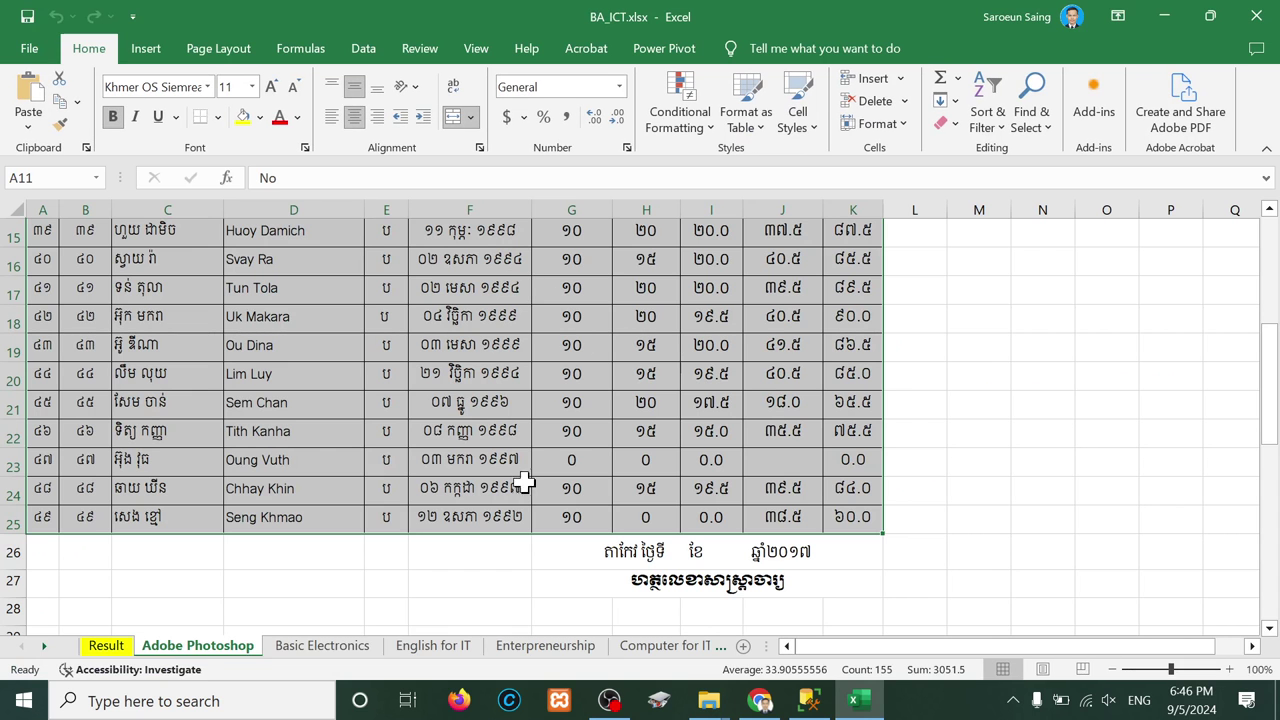
{"action": "left_click", "coordinate": [106, 646]}
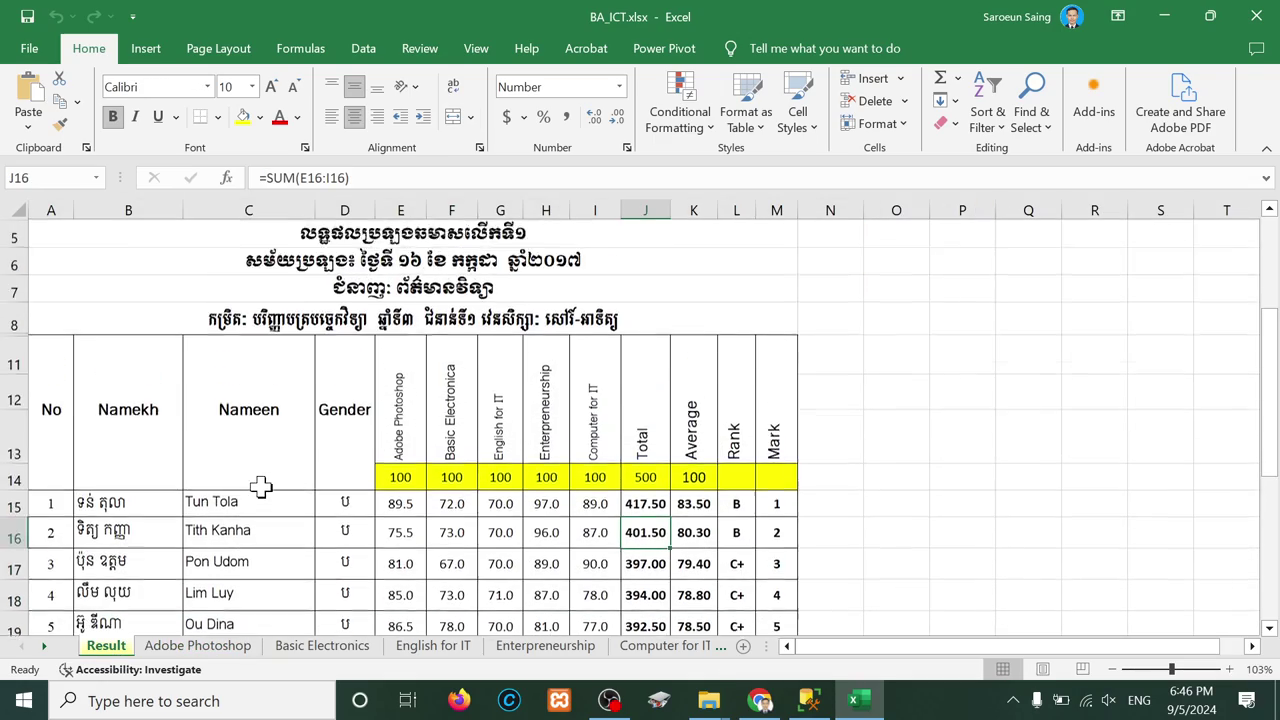
{"action": "scroll", "coordinate": [260, 487], "scroll_direction": "down", "scroll_amount": 2}
{"action": "scroll", "coordinate": [260, 487], "scroll_direction": "up", "scroll_amount": 2}
{"action": "scroll", "coordinate": [260, 487], "scroll_direction": "down", "scroll_amount": 2}
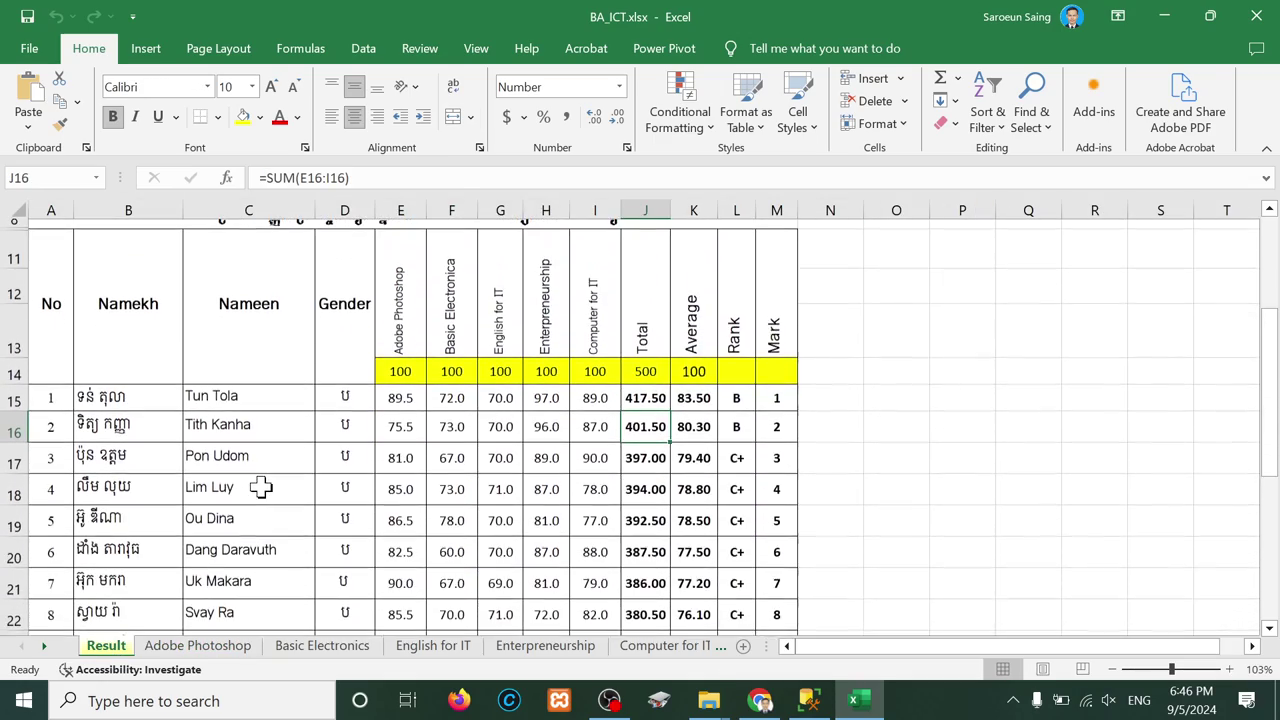
{"action": "scroll", "coordinate": [260, 487], "scroll_direction": "down", "scroll_amount": 1}
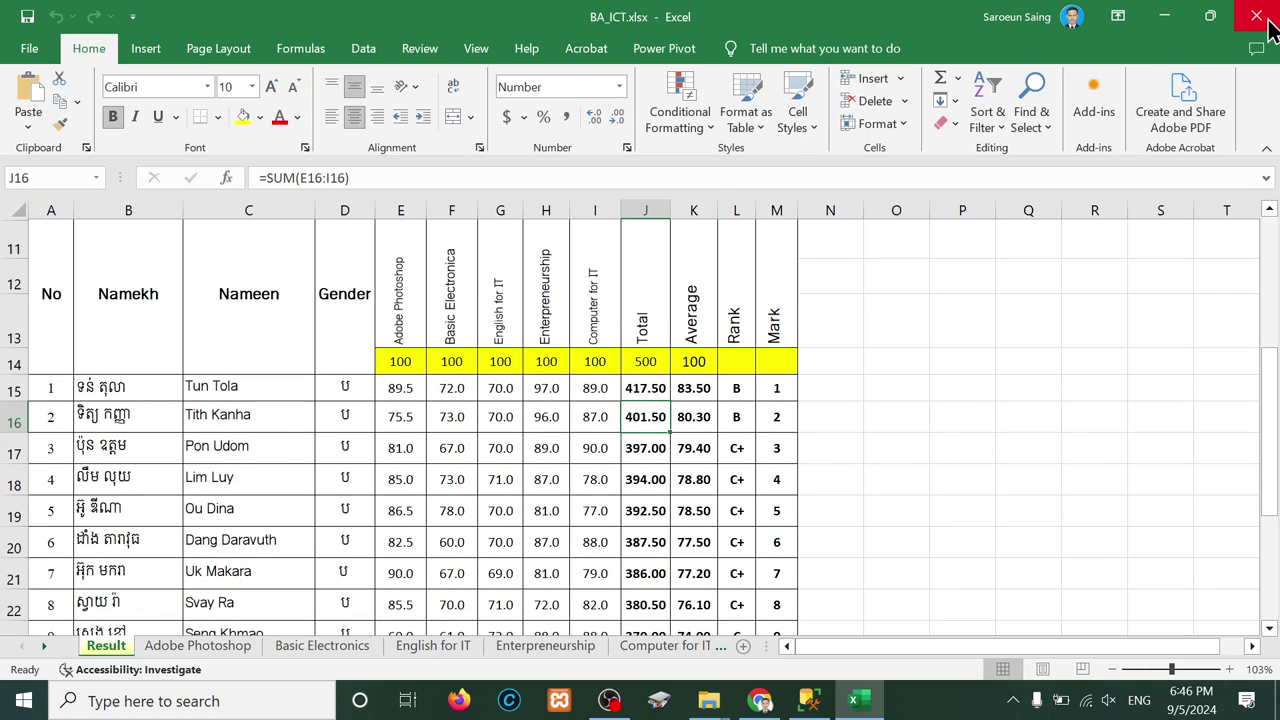
{"action": "left_click", "coordinate": [1257, 16]}
{"action": "left_click", "coordinate": [320, 305]}
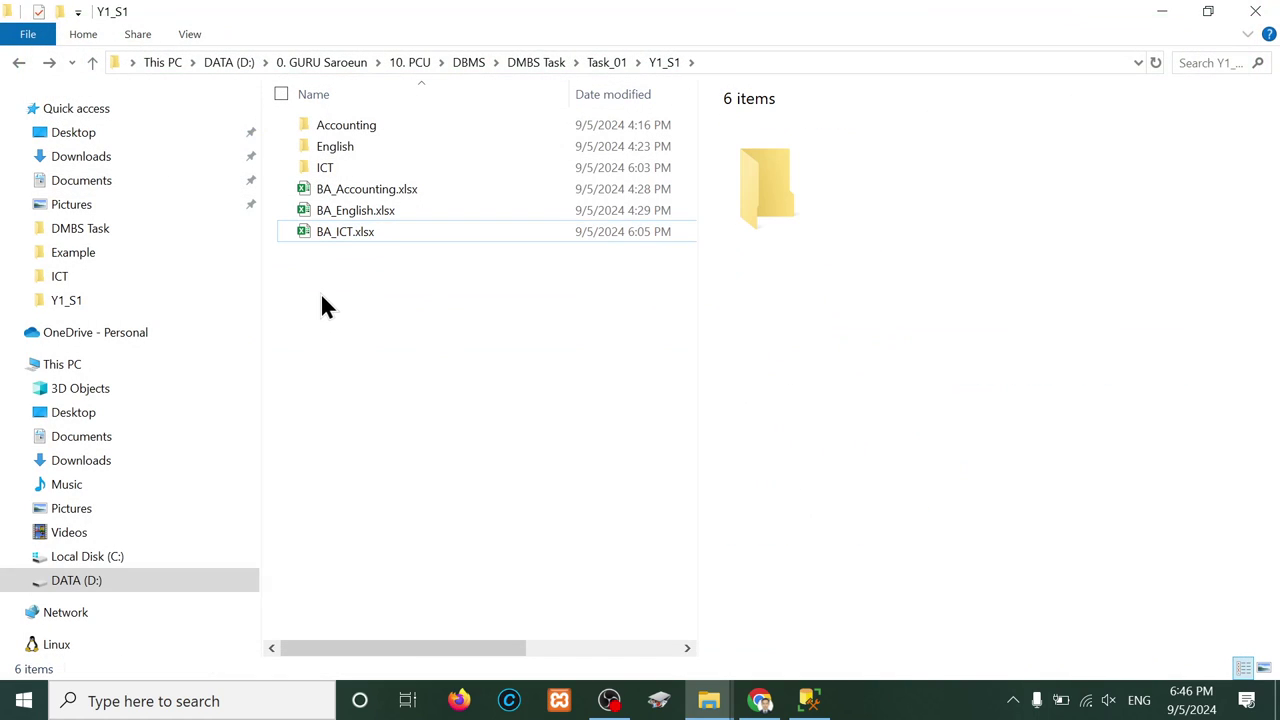
Step: Open BA_English.xlsx from Y1_S1, examine the full score table on its Result sheet, and close the workbook
{"action": "left_click", "coordinate": [347, 214]}
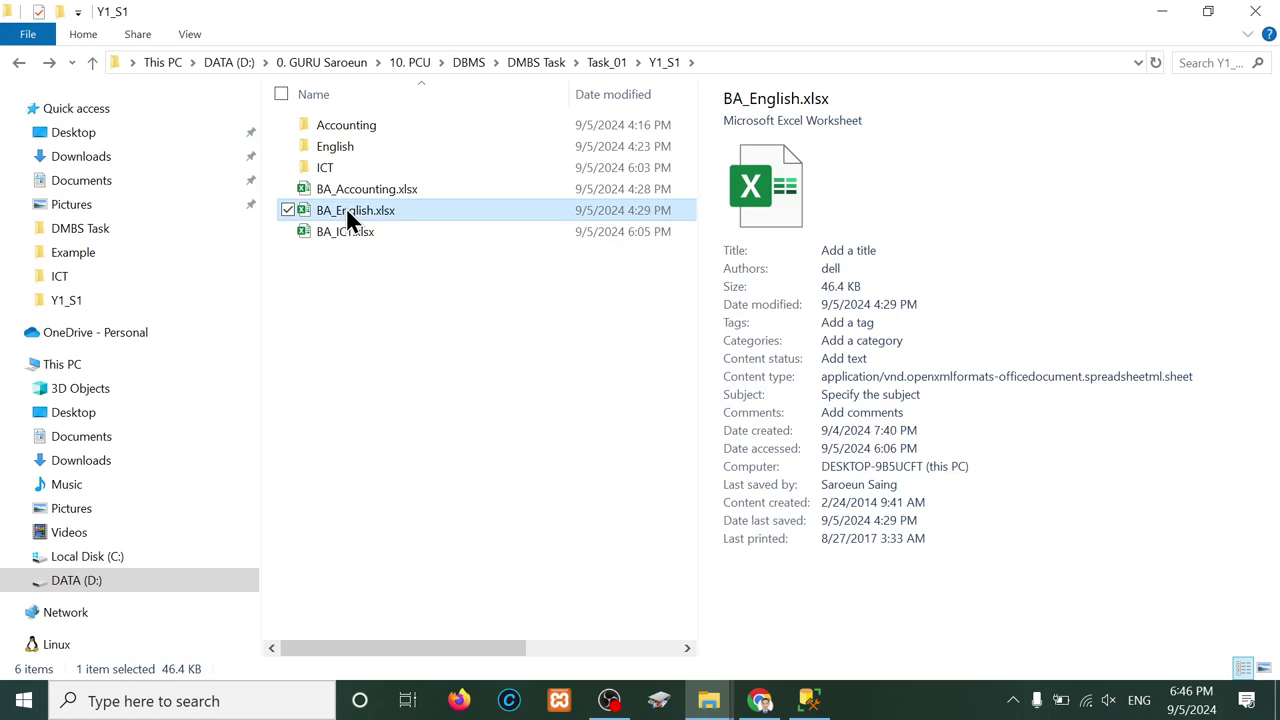
{"action": "double_click", "coordinate": [350, 214]}
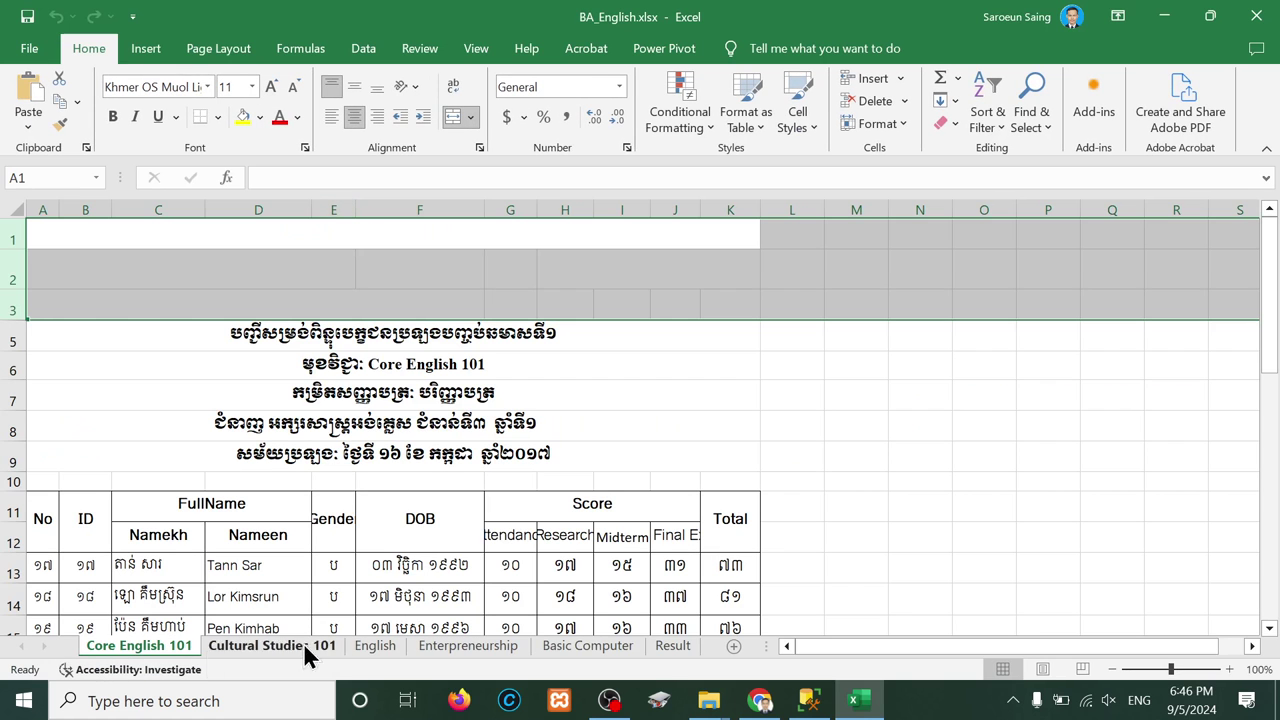
{"action": "left_click", "coordinate": [668, 645]}
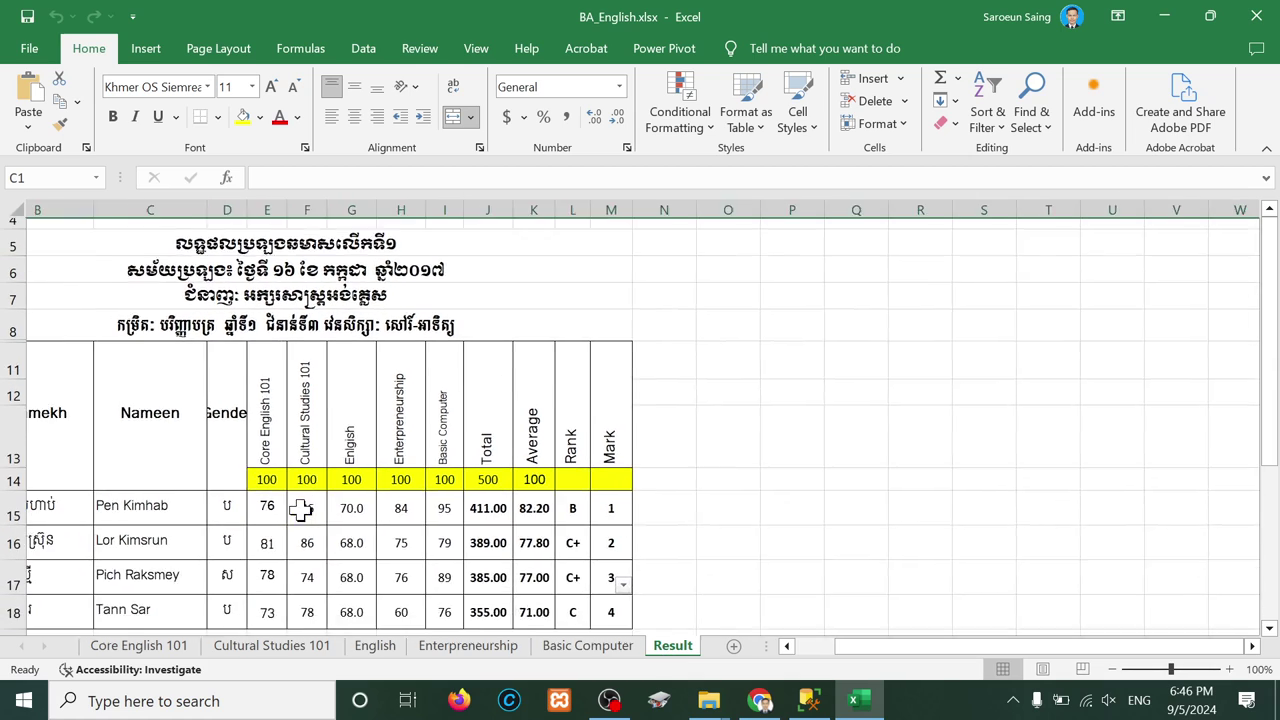
{"action": "scroll", "coordinate": [301, 510], "scroll_direction": "down", "scroll_amount": 3}
{"action": "scroll", "coordinate": [301, 510], "scroll_direction": "left", "scroll_amount": 1}
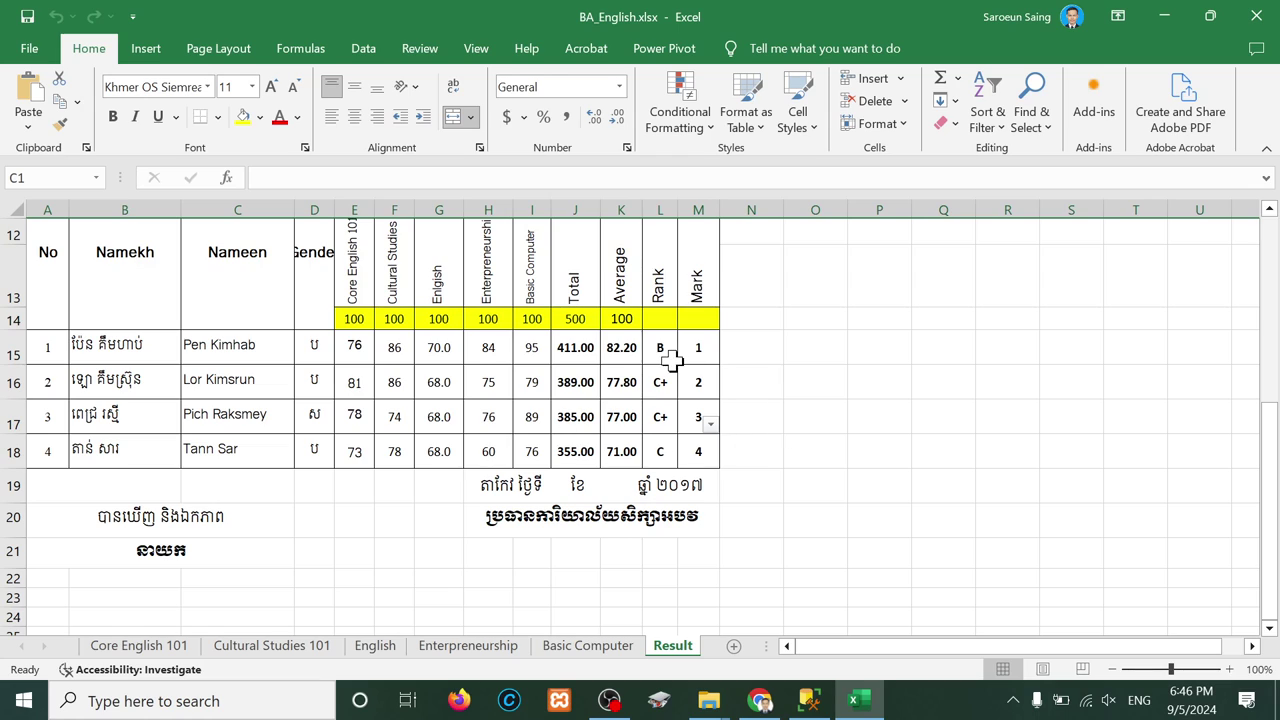
{"action": "left_click", "coordinate": [1245, 33]}
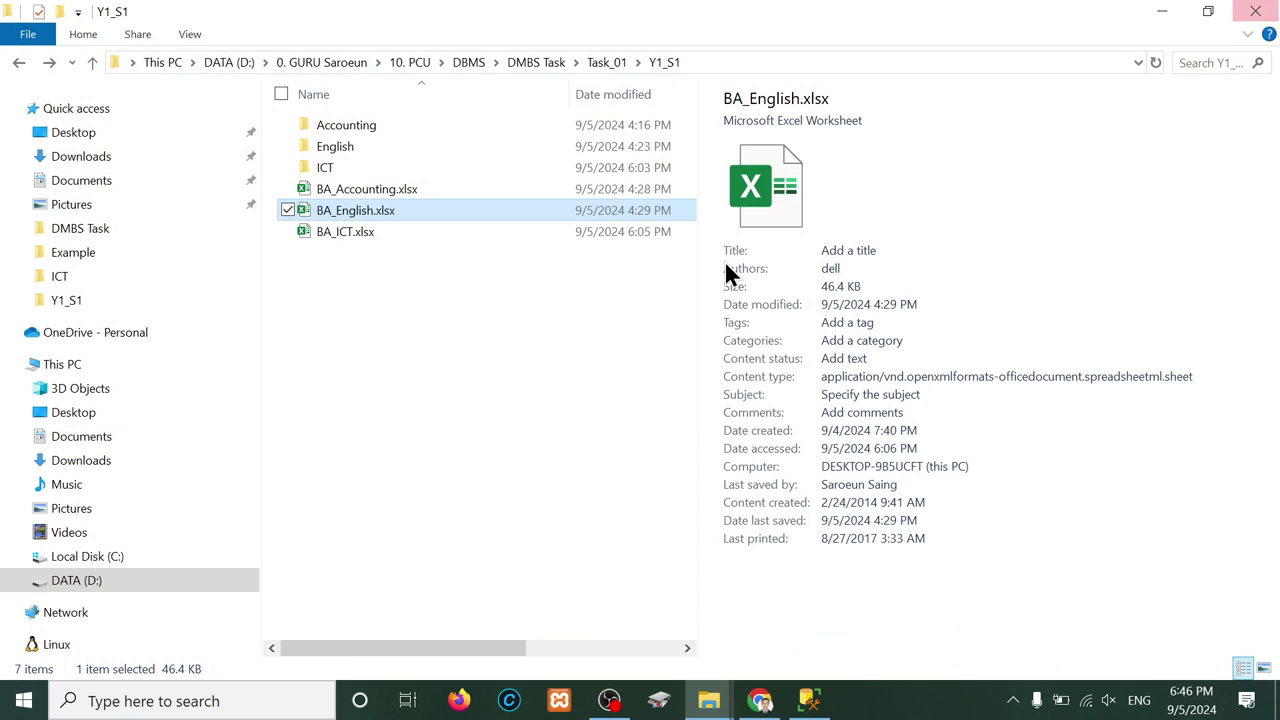
Step: Go up to the DMBS Task folder, look inside its Example folder, and return to Task_01
{"action": "left_click", "coordinate": [323, 169]}
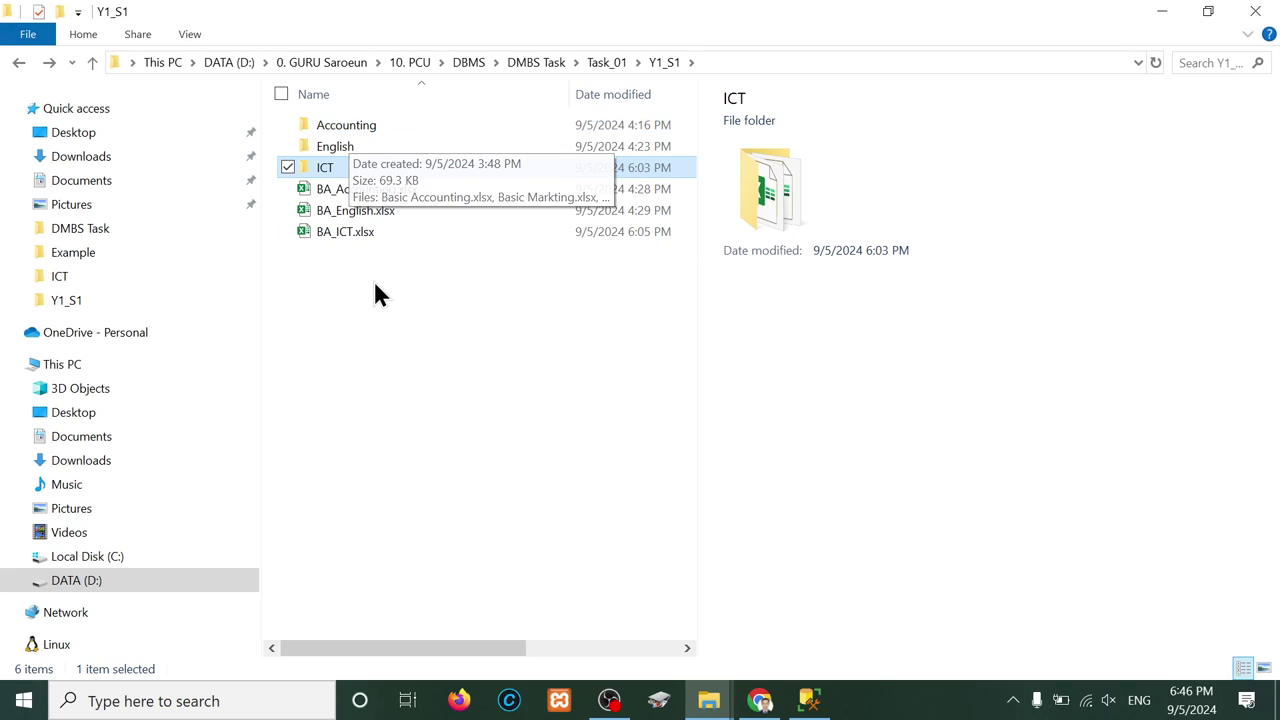
{"action": "key", "text": "alt+Up"}
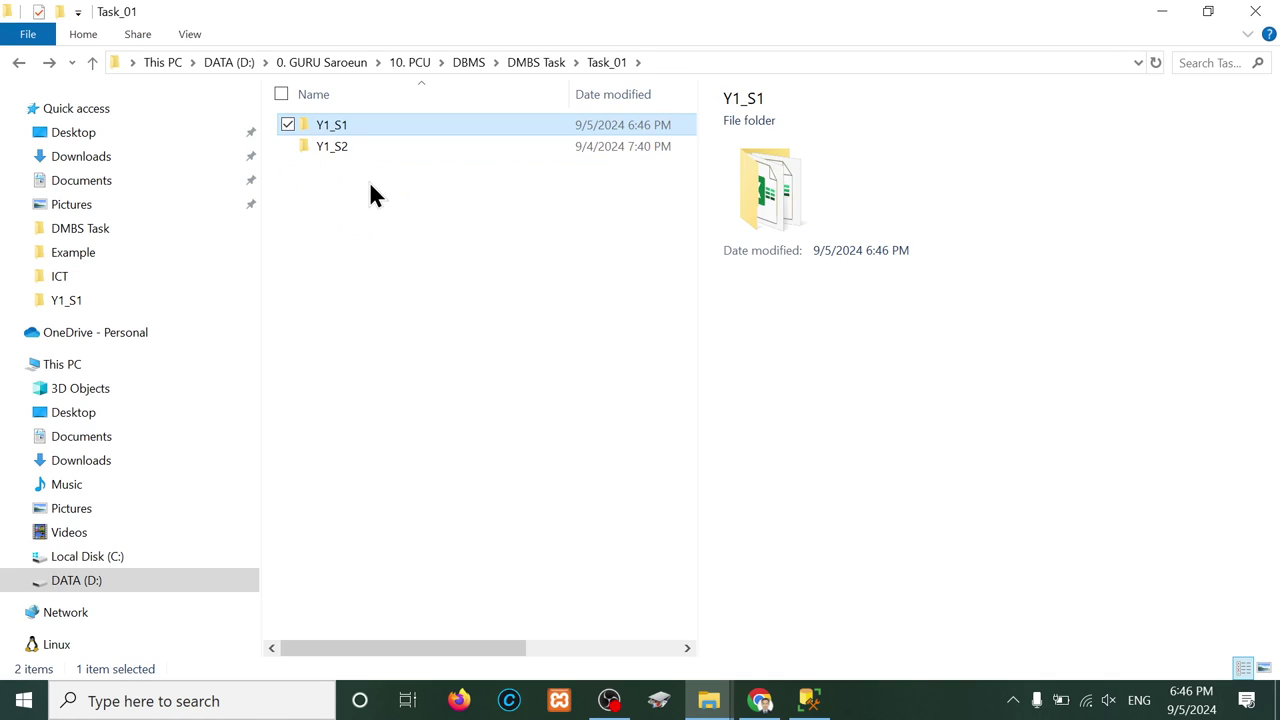
{"action": "key", "text": "alt+Up"}
{"action": "left_click", "coordinate": [349, 126]}
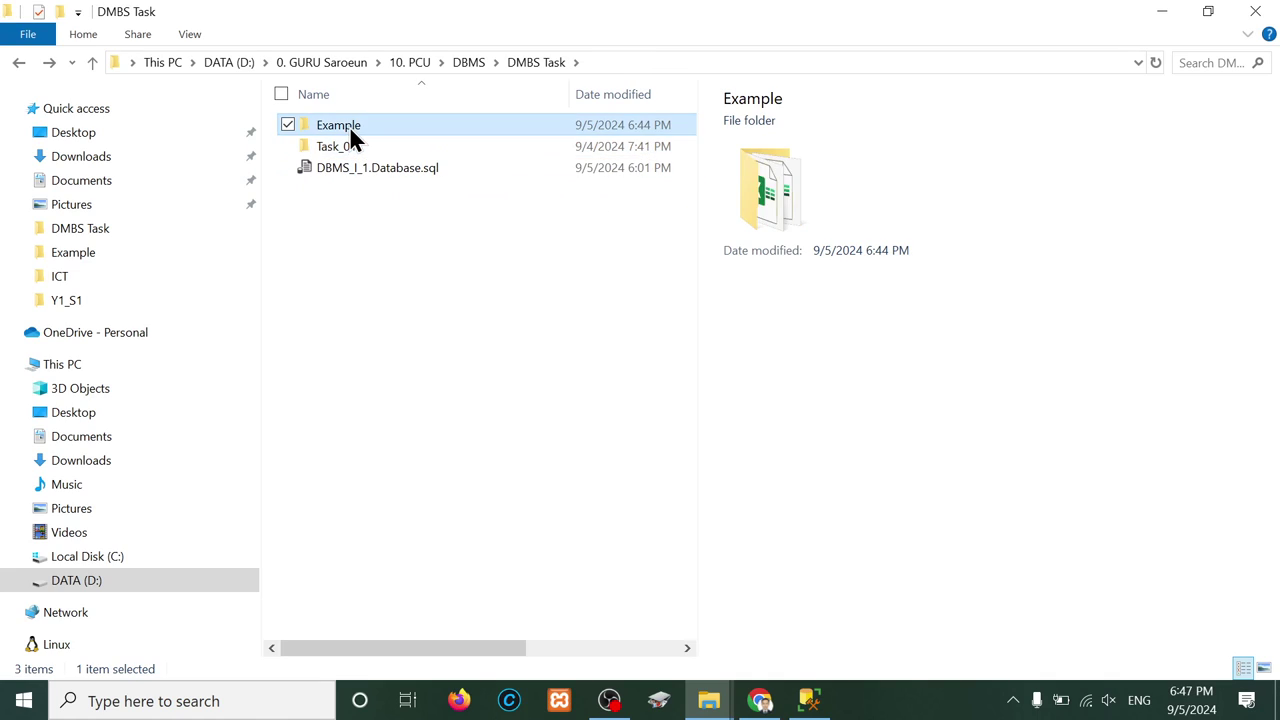
{"action": "double_click", "coordinate": [349, 126]}
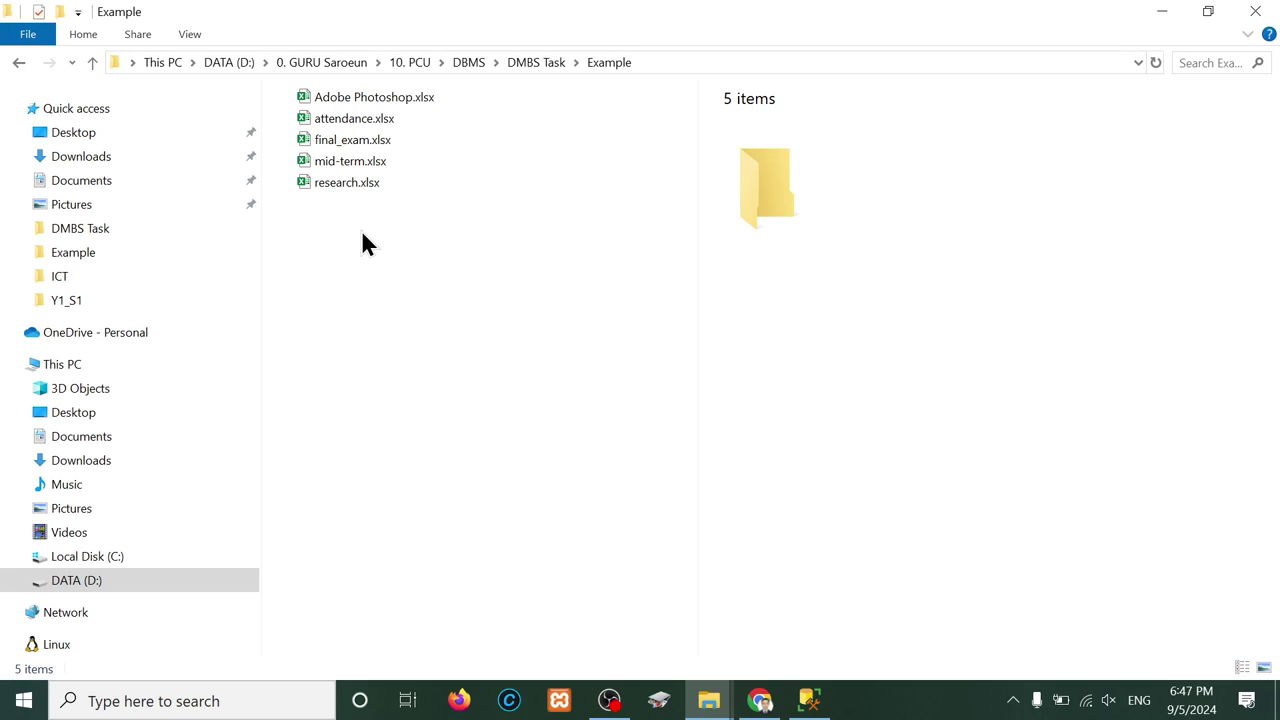
{"action": "key", "text": "alt+Left"}
{"action": "key", "text": "alt+Left"}
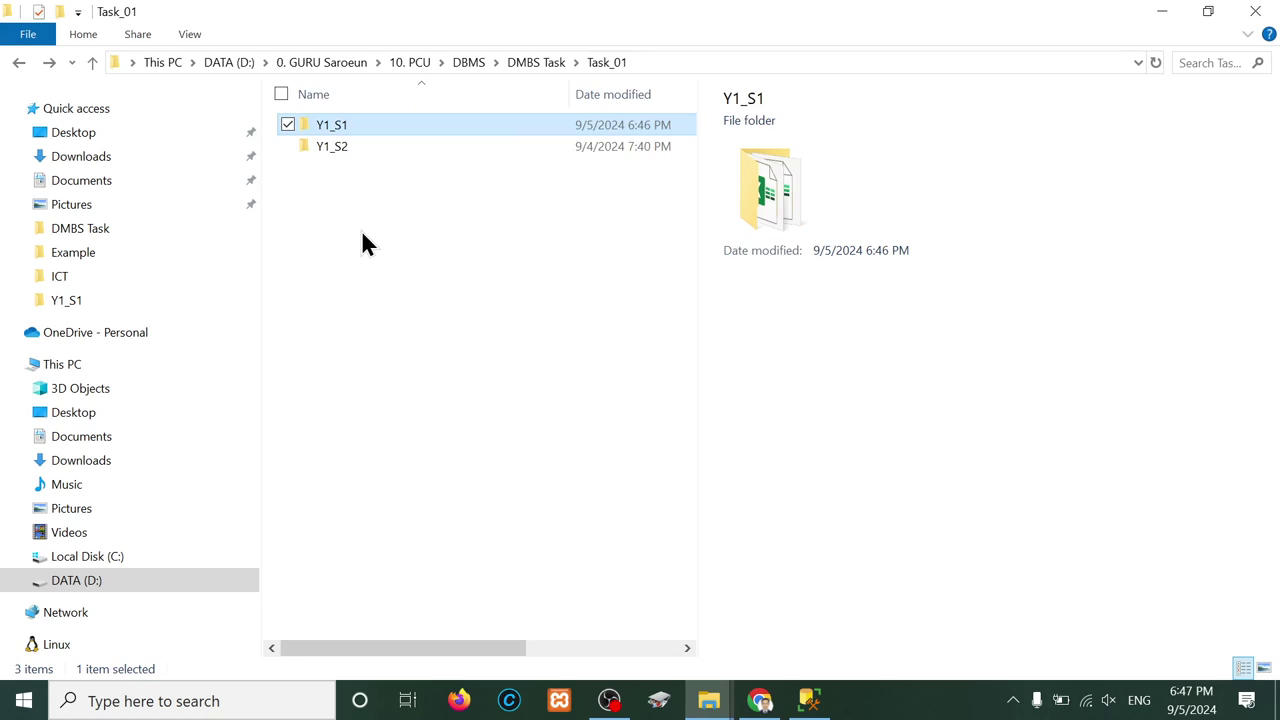
Step: Open Y1_S1, select BA_Accounting.xlsx, BA_English.xlsx and BA_ICT.xlsx together, and clear the selection
{"action": "double_click", "coordinate": [324, 126]}
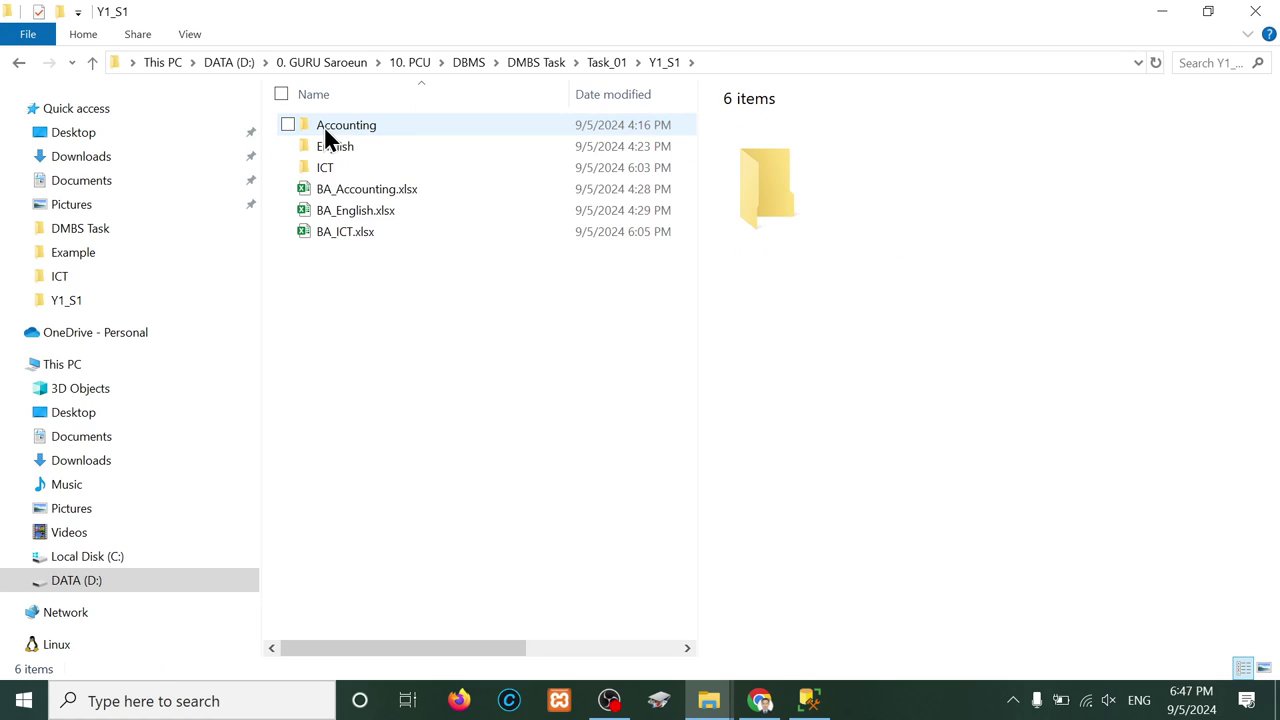
{"action": "left_click", "coordinate": [349, 188]}
{"action": "key", "text": "shift+Down"}
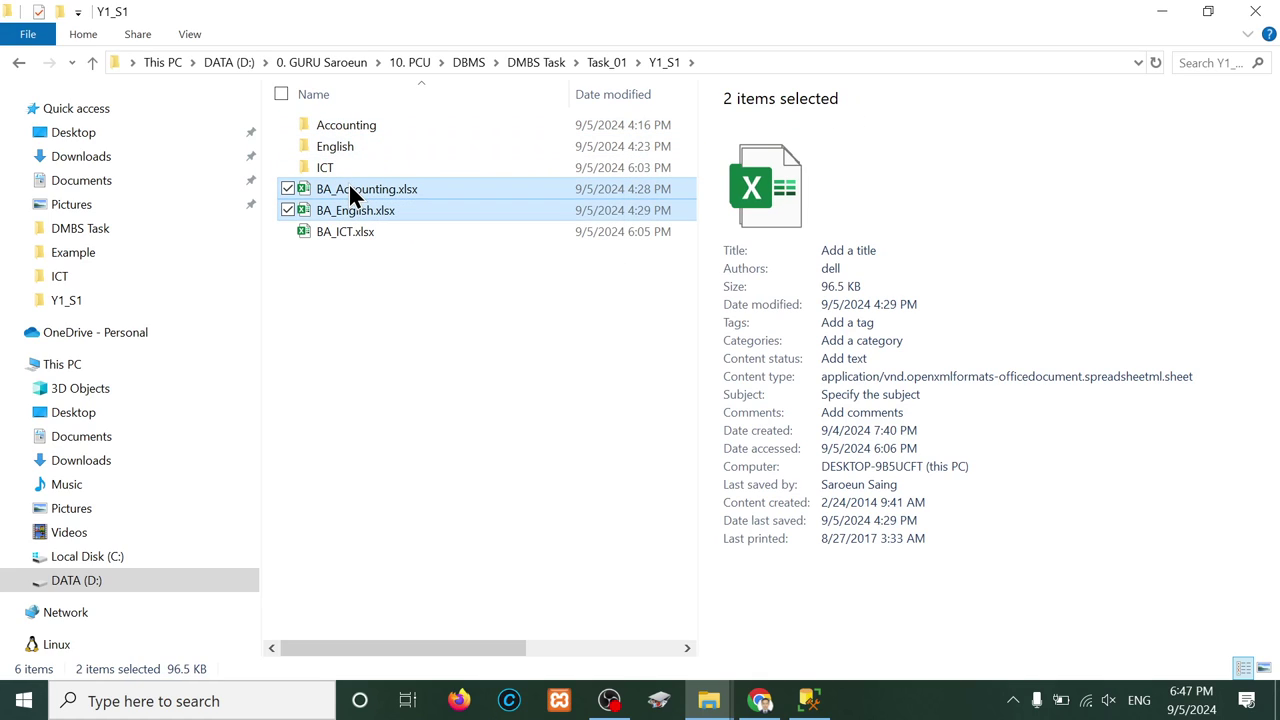
{"action": "key", "text": "shift+Down"}
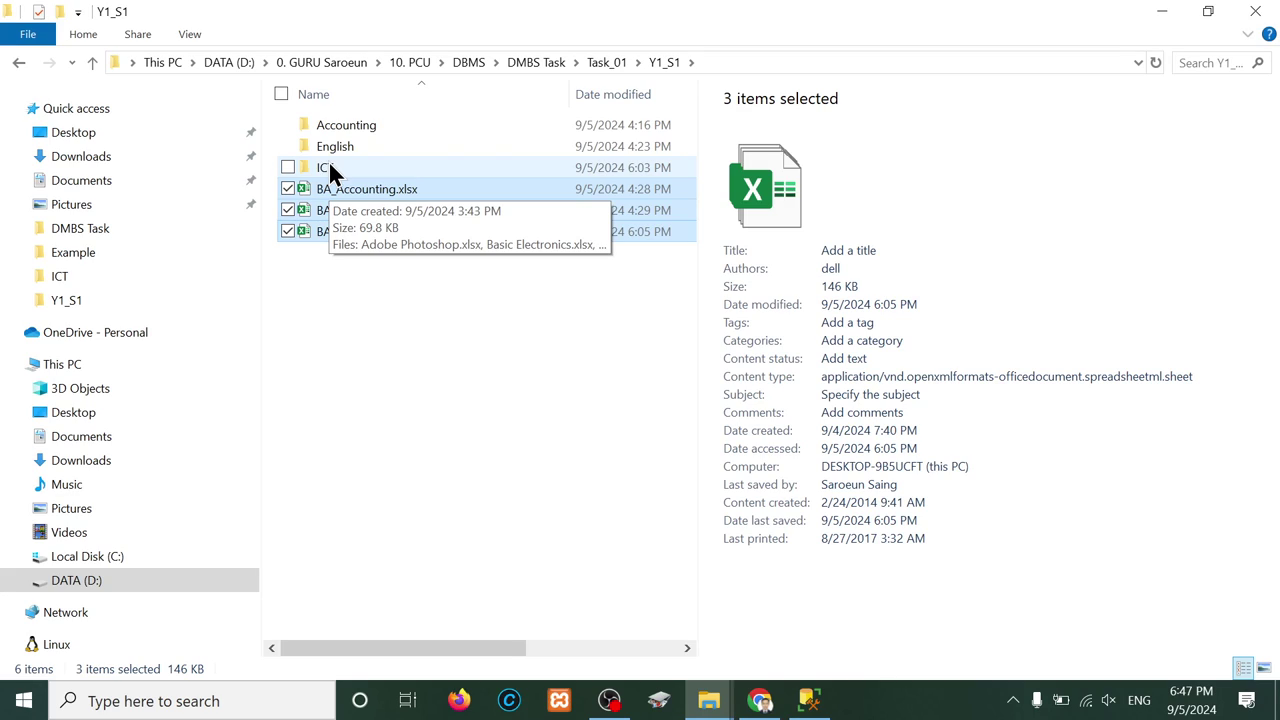
{"action": "left_click", "coordinate": [399, 345]}
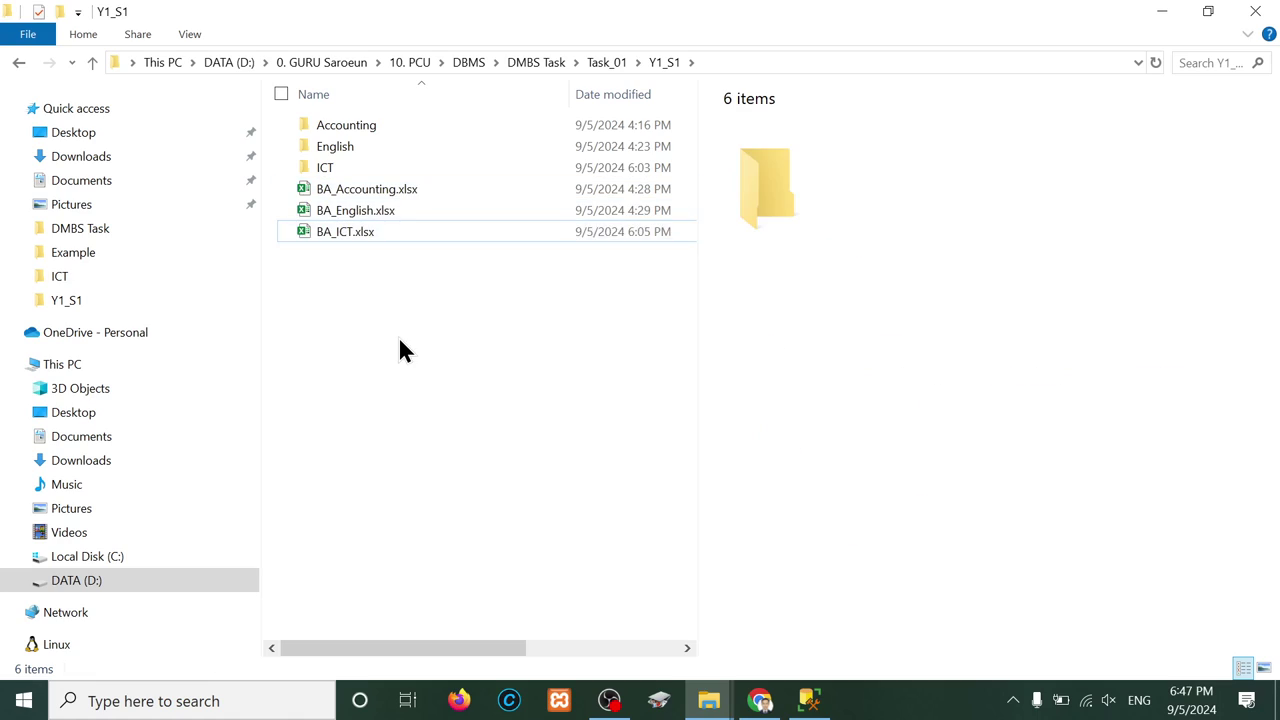
Step: Select the Accounting, English and ICT folders in Y1_S1 together, and go back to the DMBS Task folder
{"action": "left_click", "coordinate": [343, 171]}
{"action": "key", "text": "shift+Up"}
{"action": "key", "text": "shift+Up"}
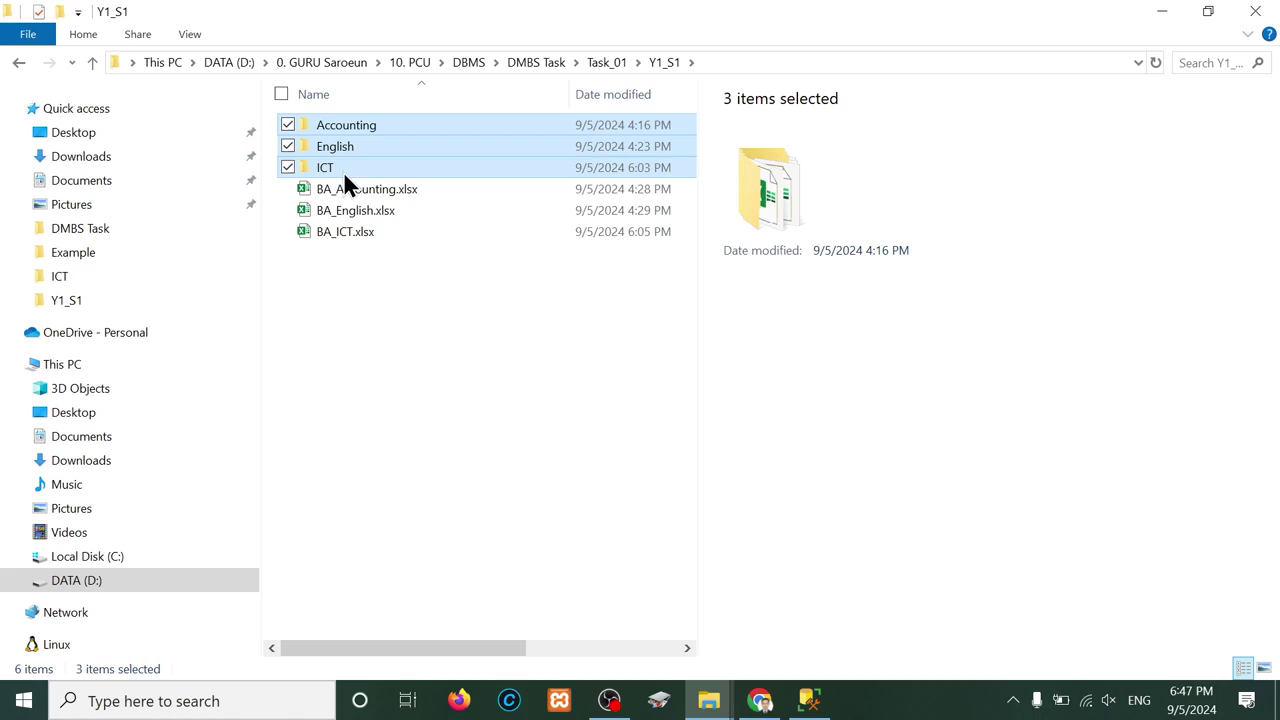
{"action": "key", "text": "alt+Up"}
{"action": "key", "text": "Return"}
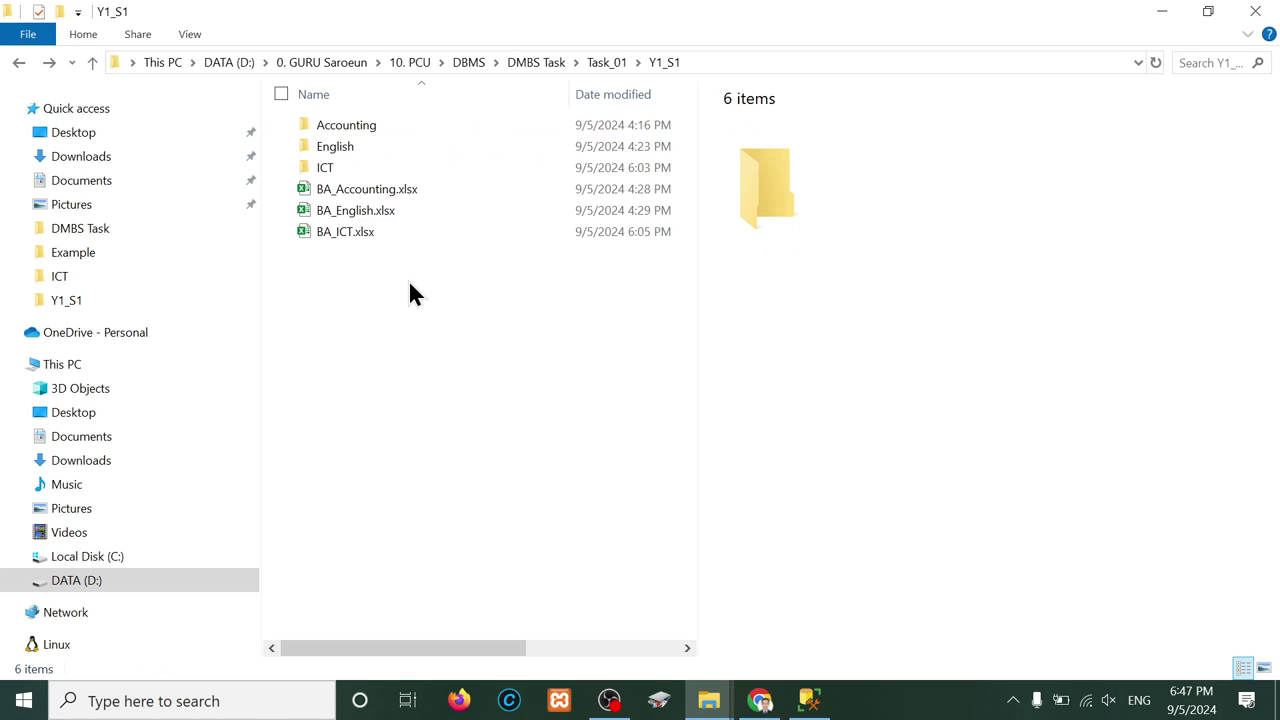
{"action": "left_click", "coordinate": [548, 62]}
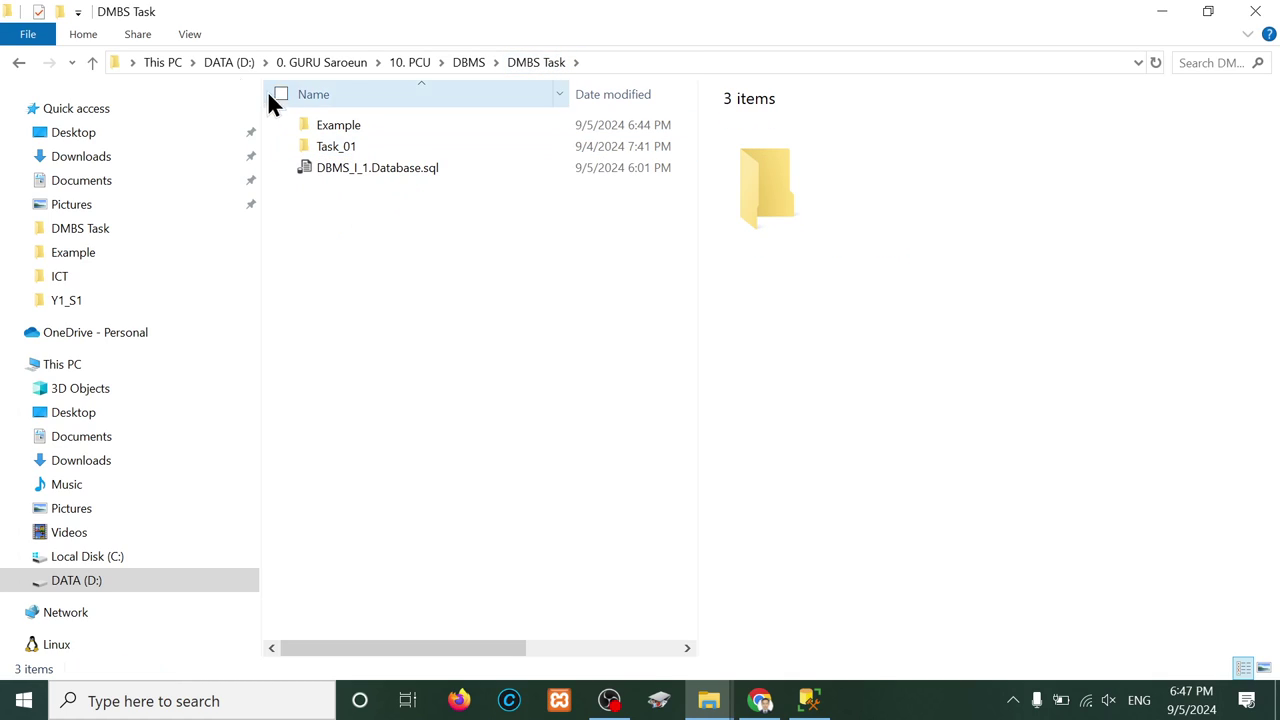
Step: Rename the Task_01 folder in DMBS Task as Task_01_Resource
{"action": "left_click", "coordinate": [350, 146]}
{"action": "right_click", "coordinate": [350, 146]}
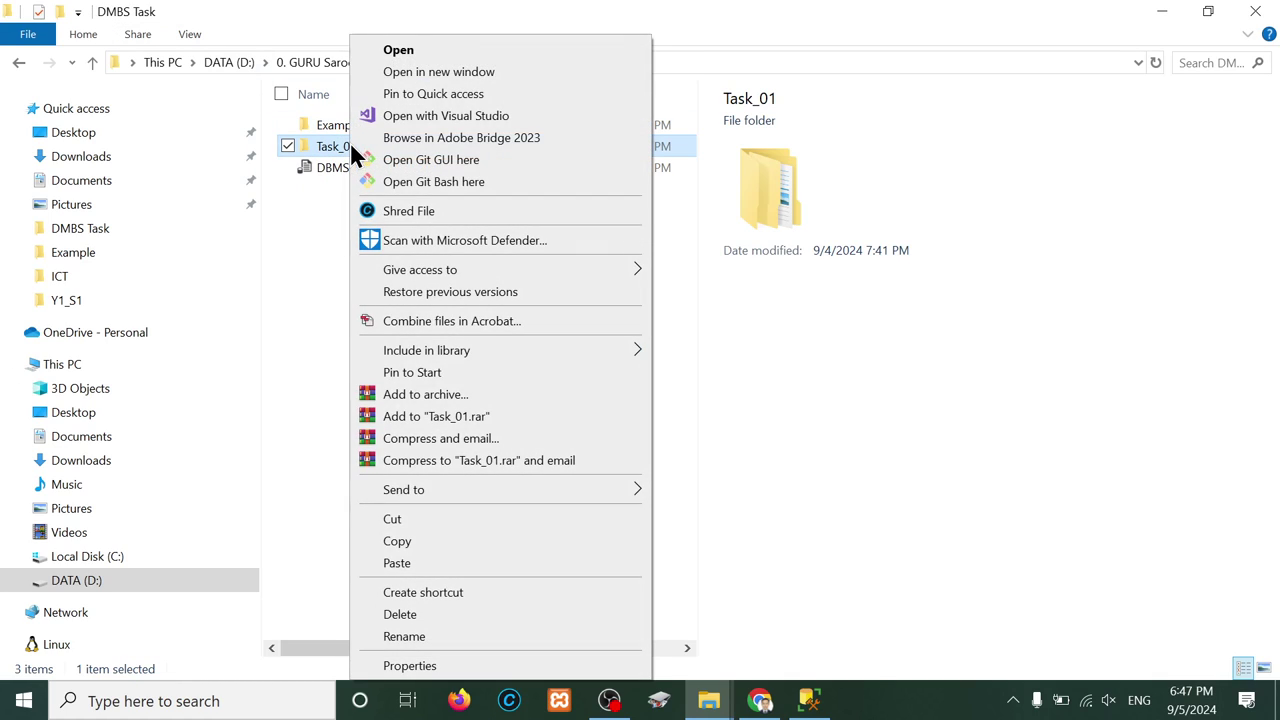
{"action": "left_click", "coordinate": [405, 633]}
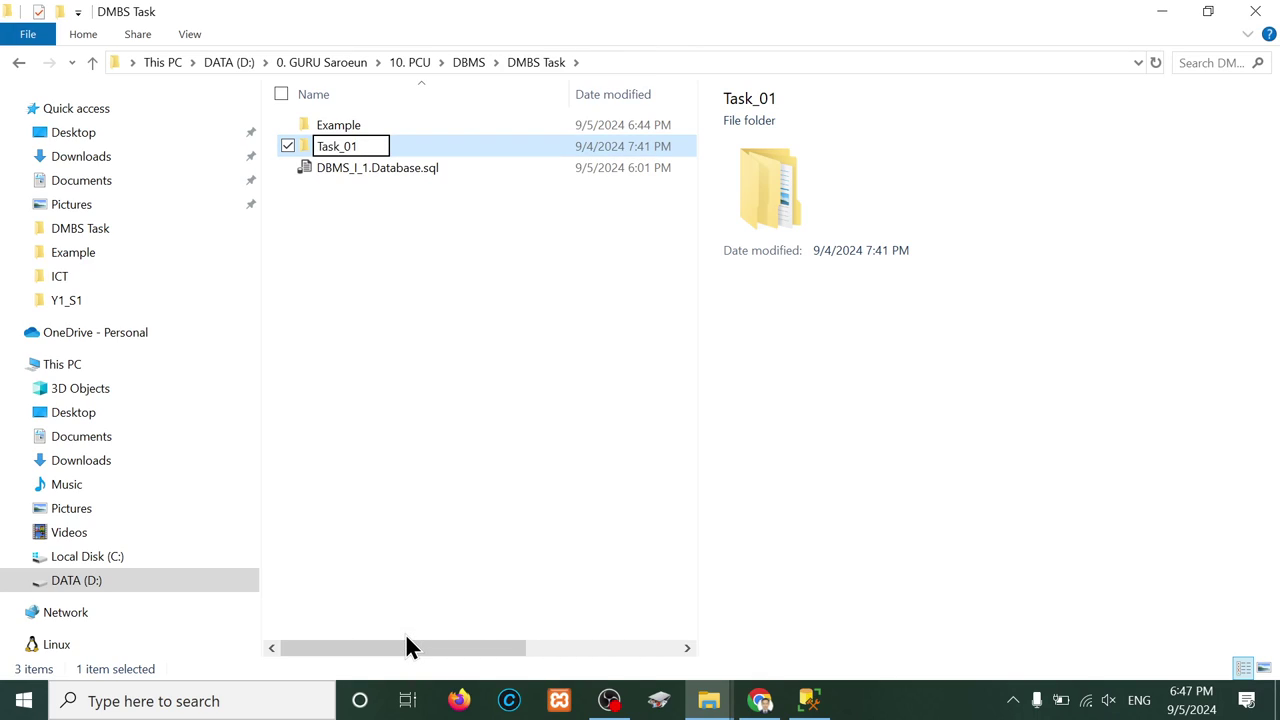
{"action": "type", "text": "_Resource"}
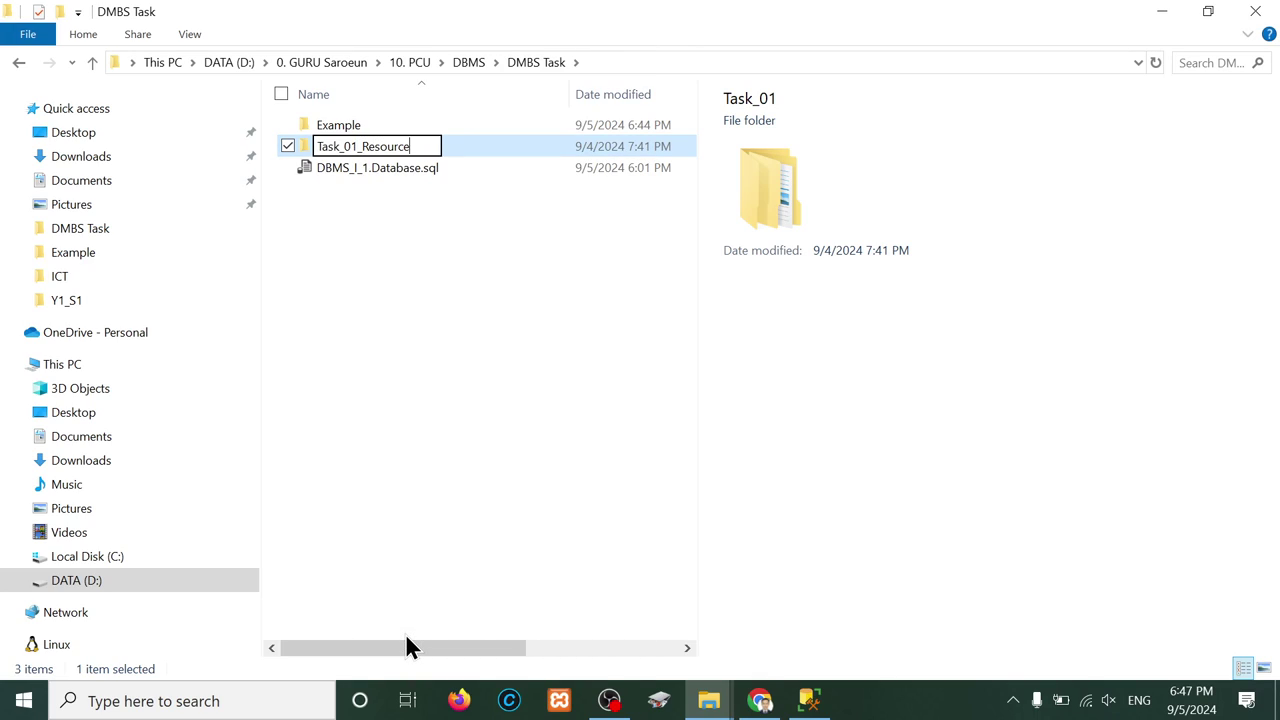
{"action": "key", "text": "Return"}
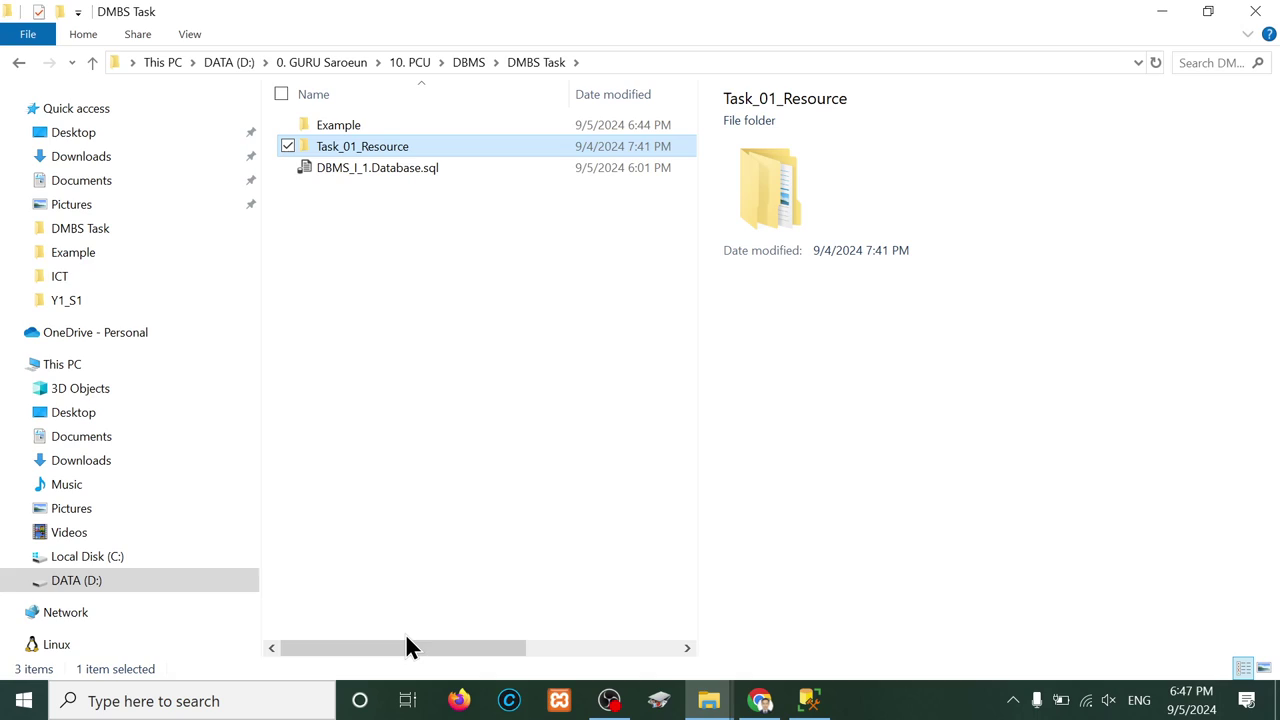
Step: Create a new folder named Task_01 in the DMBS Task folder
{"action": "left_click", "coordinate": [60, 12]}
{"action": "type", "text": "Task"}
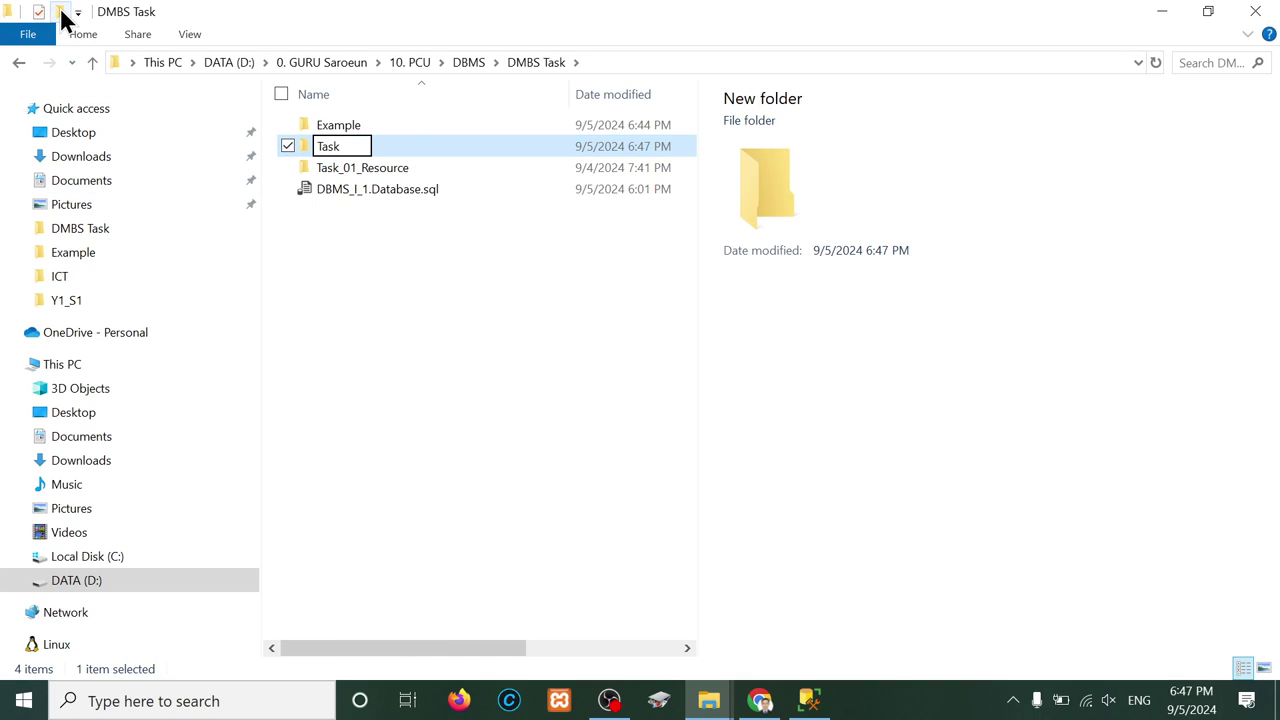
{"action": "type", "text": "_01"}
{"action": "key", "text": "Return"}
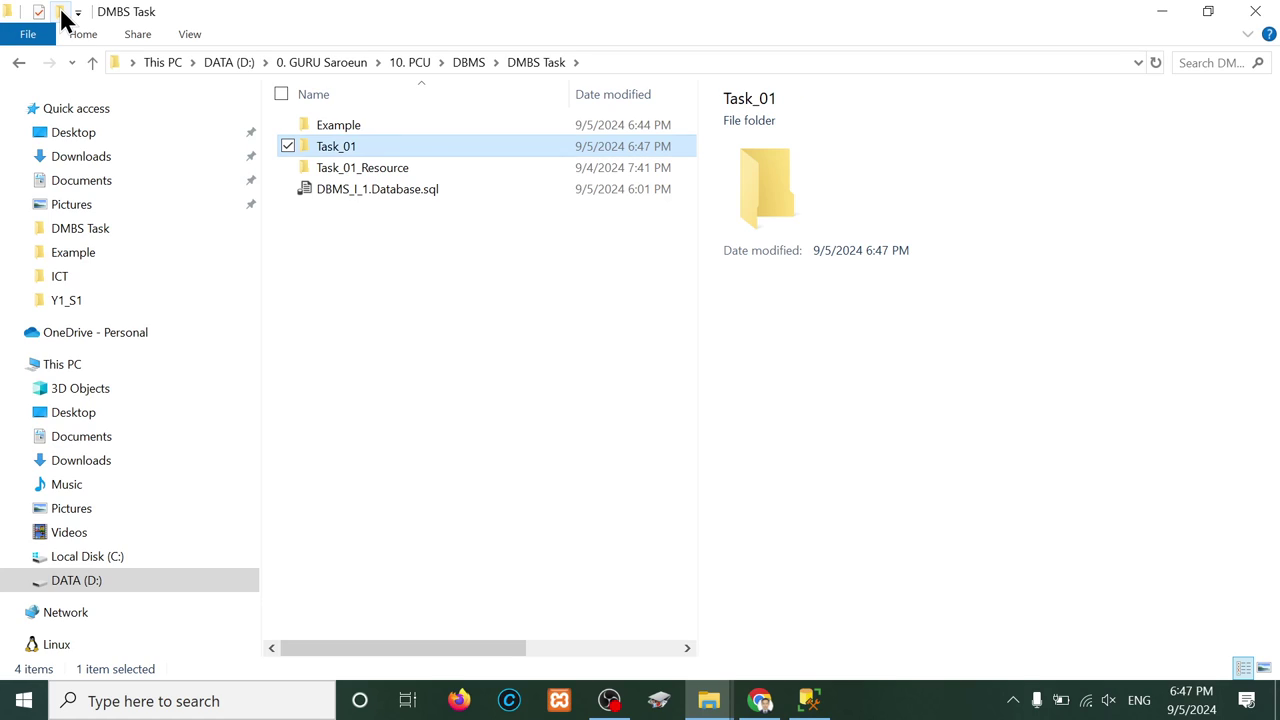
Step: Try to paste the copied Y1_S1 folders into the new Task_01 folder, and cancel the copy
{"action": "double_click", "coordinate": [338, 145]}
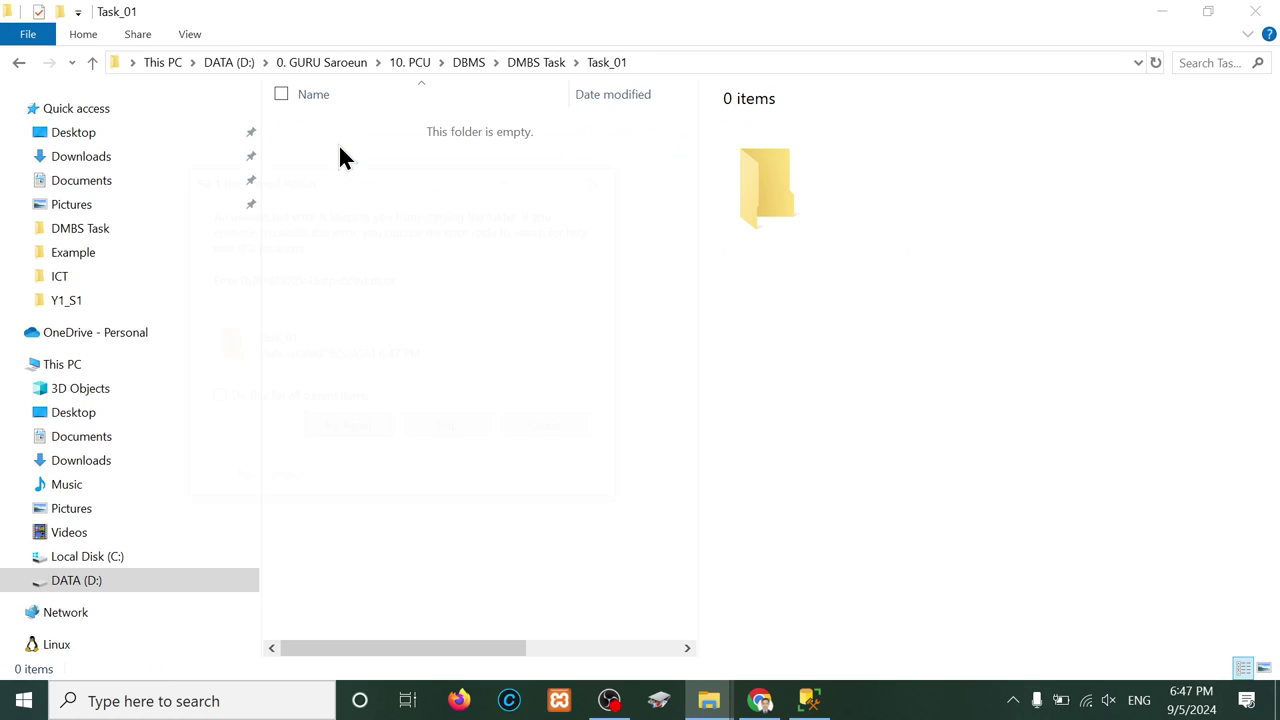
{"action": "left_click", "coordinate": [349, 424]}
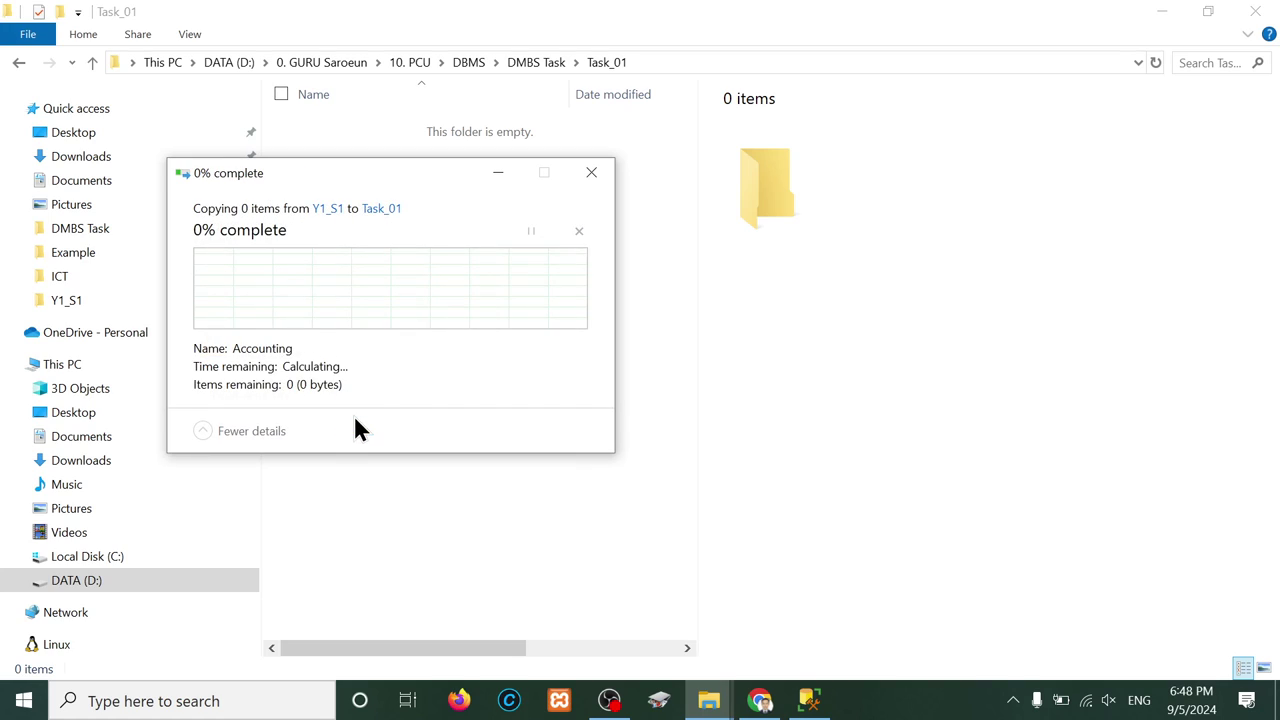
{"action": "mouse_move", "coordinate": [813, 704]}
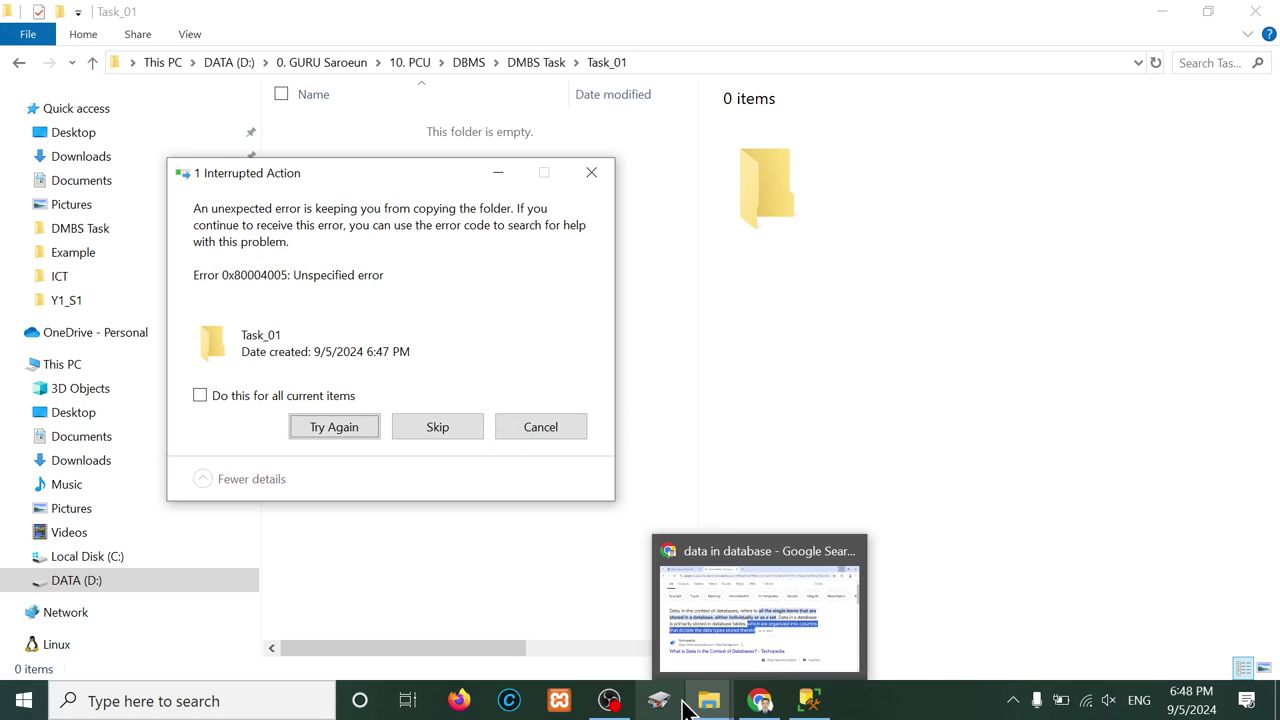
{"action": "mouse_move", "coordinate": [715, 703]}
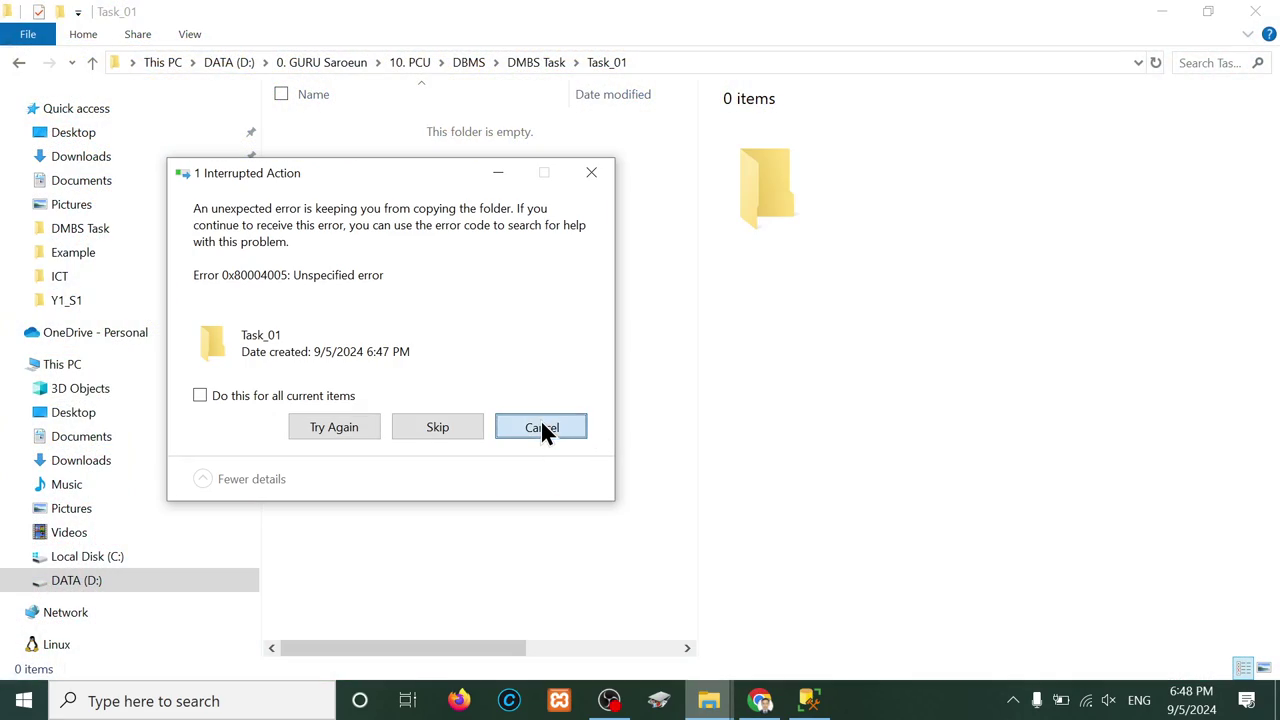
{"action": "left_click", "coordinate": [541, 424]}
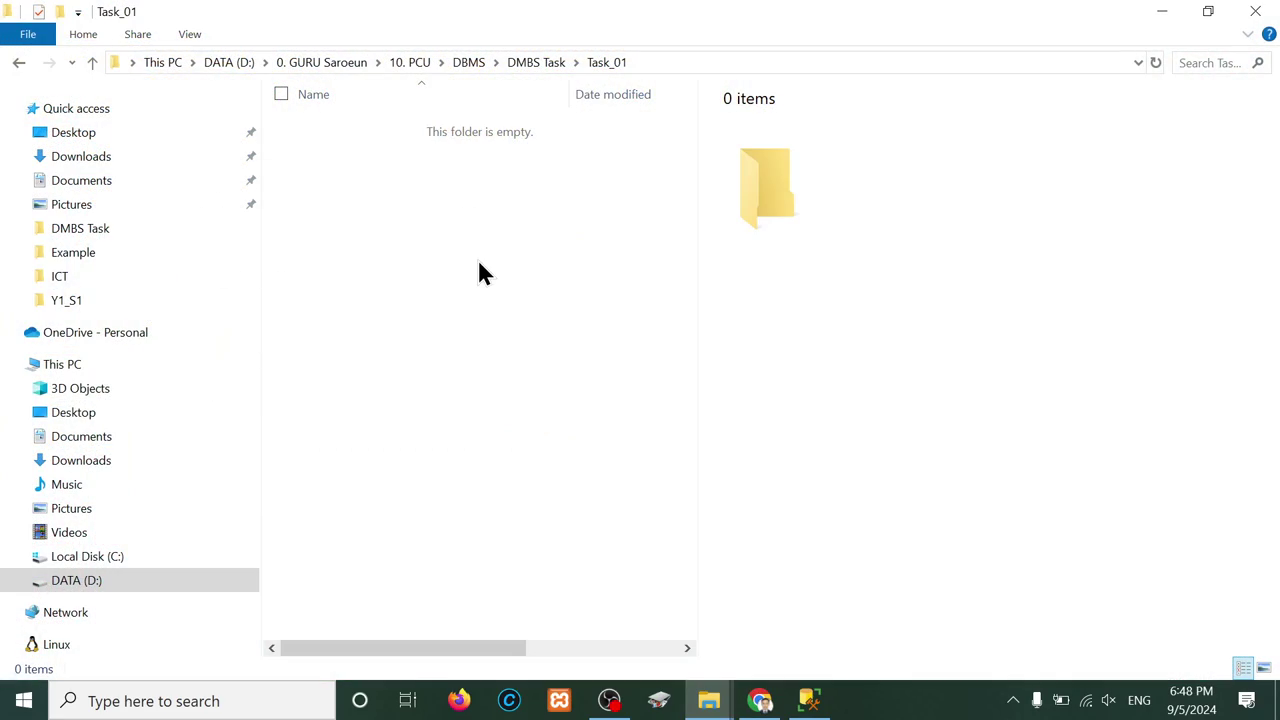
Step: Open Y1_S1 inside Task_01_Resource and copy its Accounting, English and ICT folders
{"action": "key", "text": "BackSpace"}
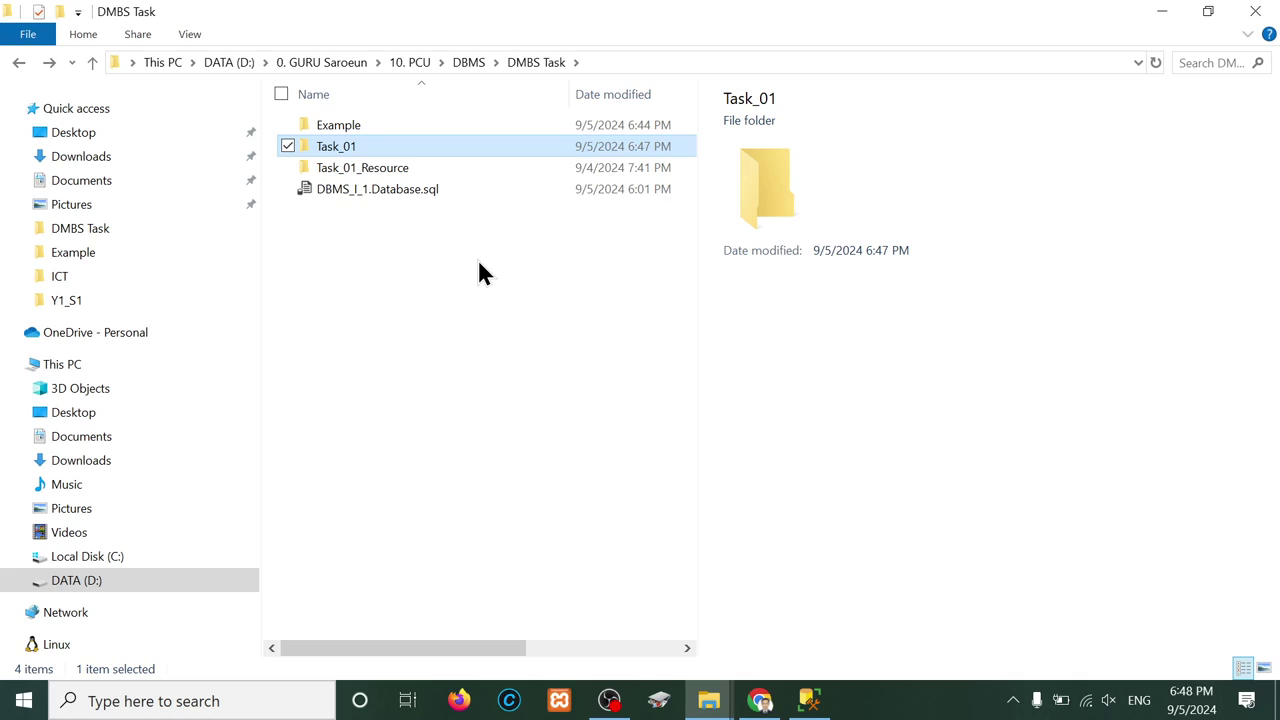
{"action": "key", "text": "Down"}
{"action": "key", "text": "Return"}
{"action": "key", "text": "Down"}
{"action": "key", "text": "Up"}
{"action": "key", "text": "Return"}
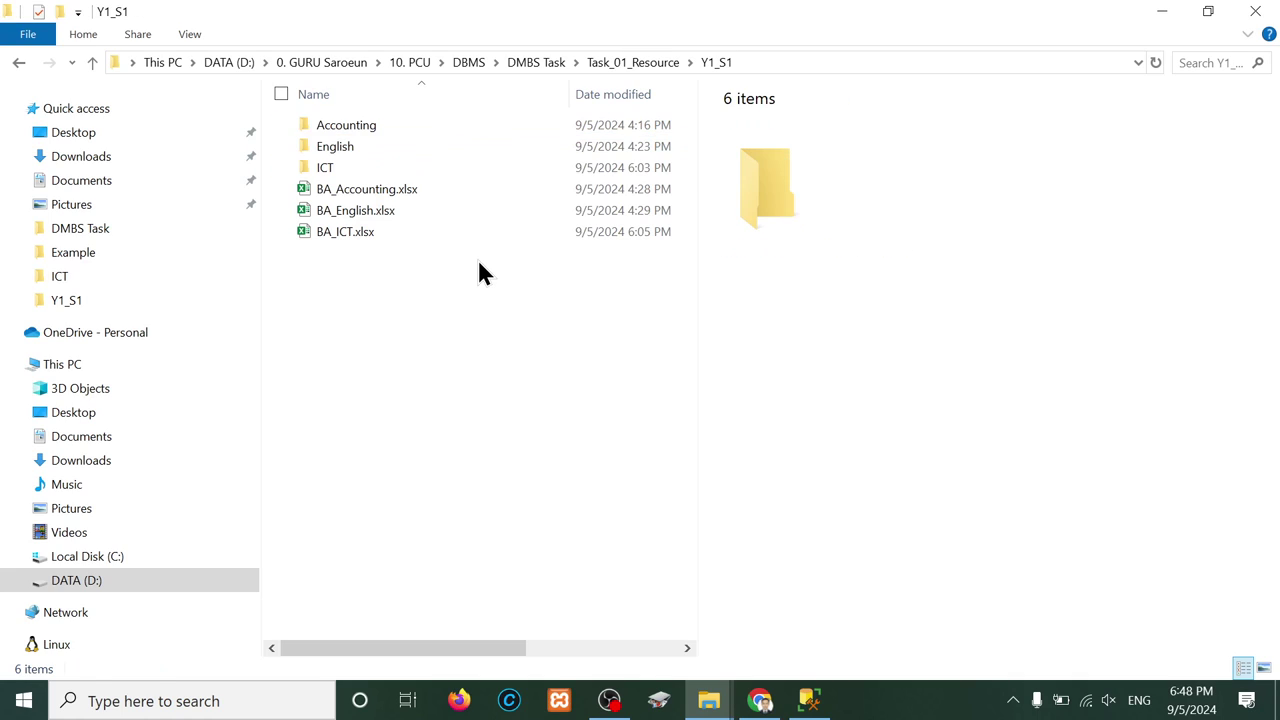
{"action": "key", "text": "Down"}
{"action": "key", "text": "Up"}
{"action": "key", "text": "shift+Down"}
{"action": "key", "text": "shift+Down"}
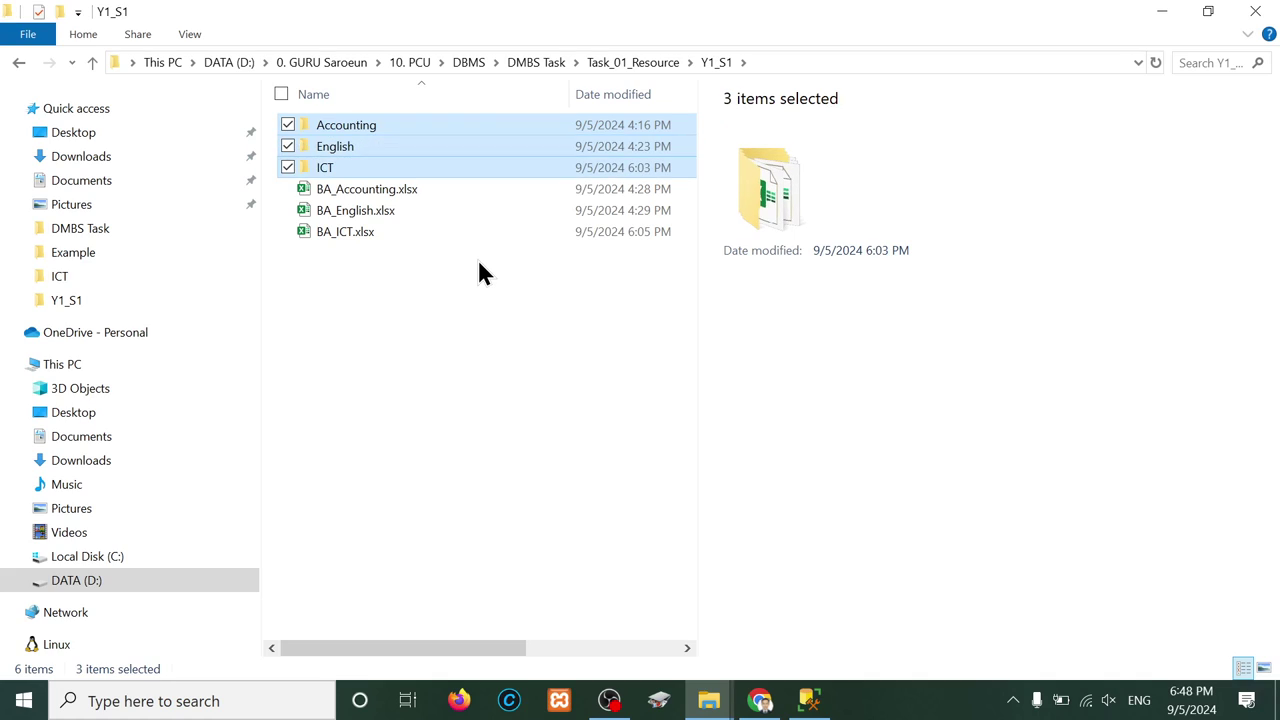
Step: Paste the copied Accounting, English and ICT folders into Task_01 and return to the DMBS Task folder
{"action": "key", "text": "BackSpace"}
{"action": "key", "text": "BackSpace"}
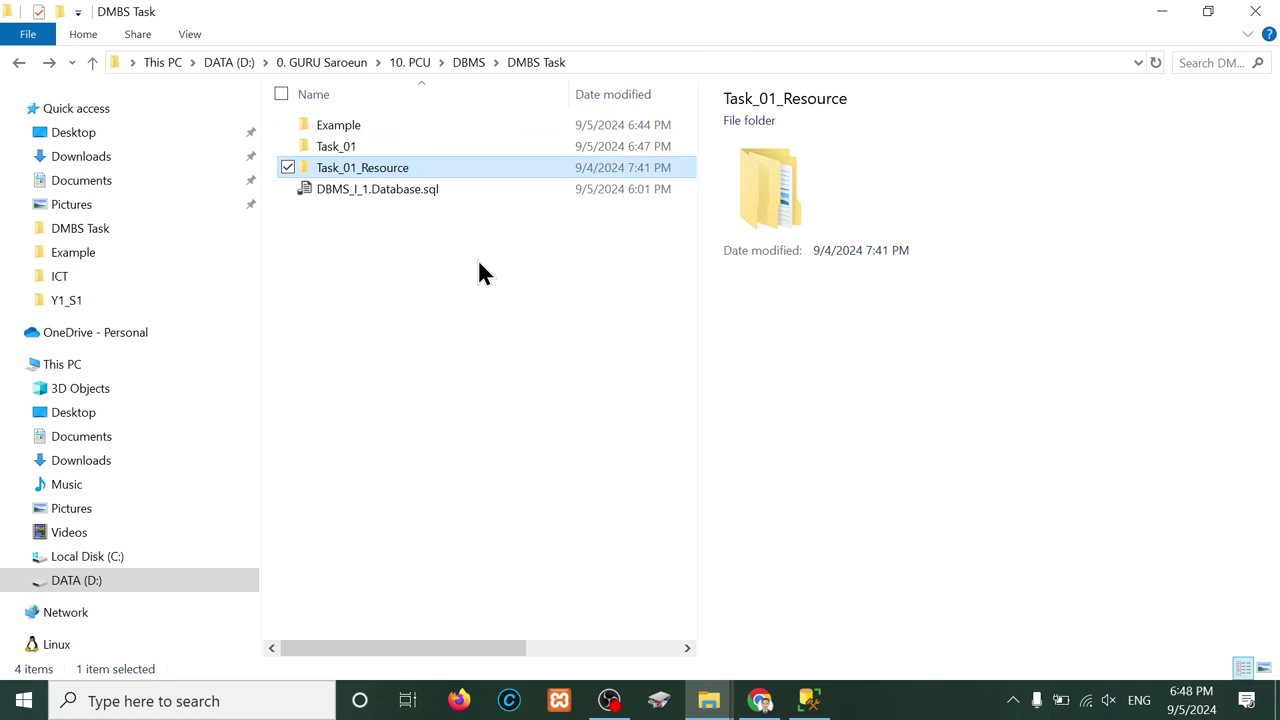
{"action": "key", "text": "Return"}
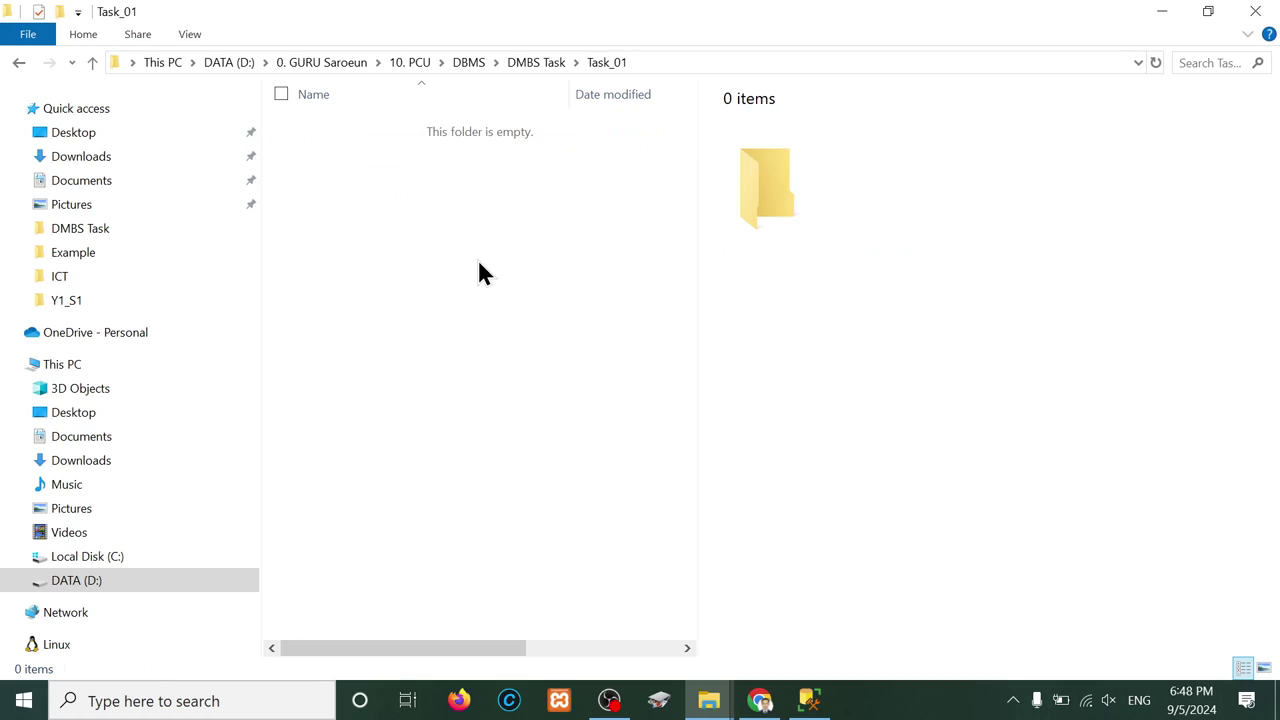
{"action": "key", "text": "ctrl+v"}
{"action": "key", "text": "alt+Left"}
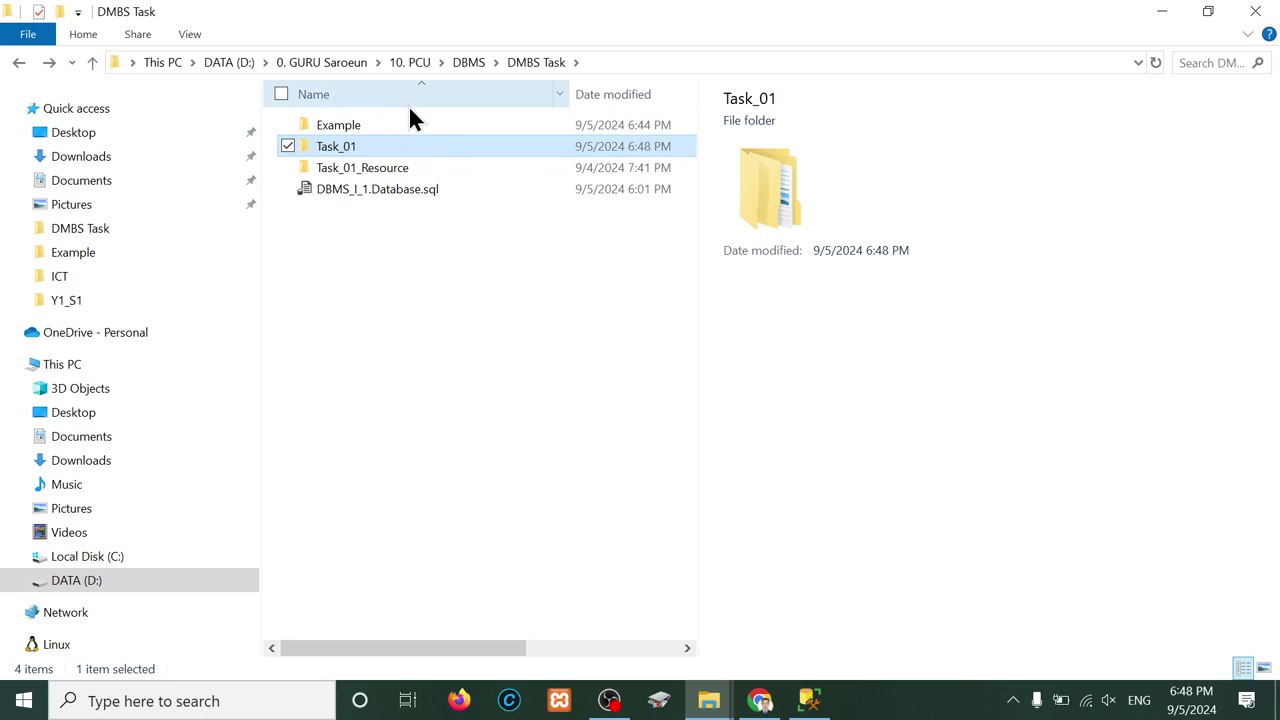
{"action": "right_click", "coordinate": [365, 147]}
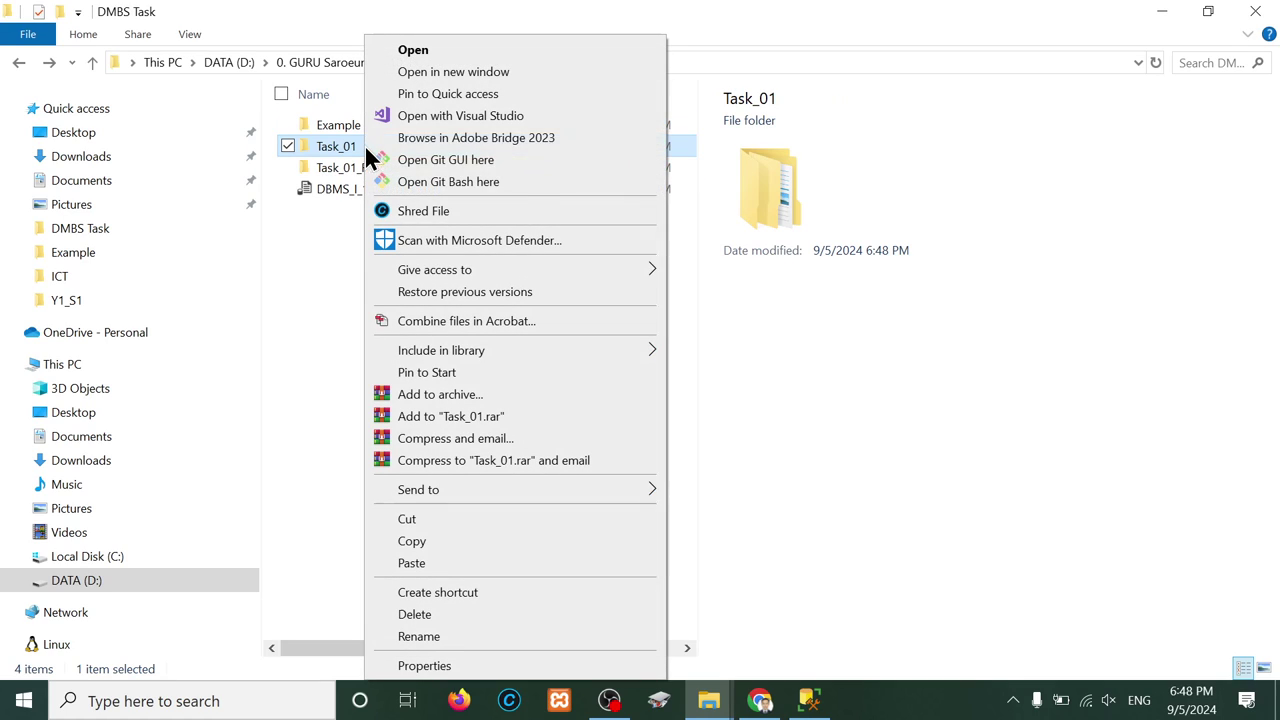
{"action": "left_click", "coordinate": [416, 395]}
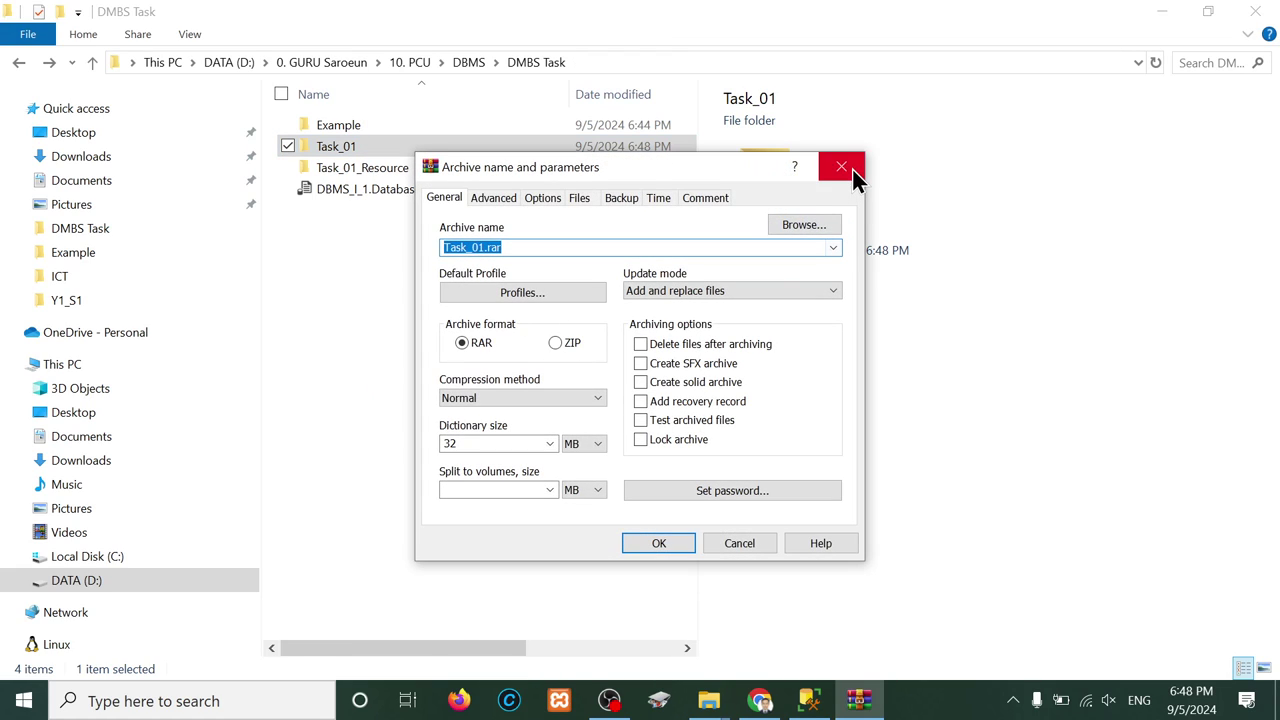
{"action": "left_click", "coordinate": [843, 168]}
{"action": "left_click", "coordinate": [640, 278]}
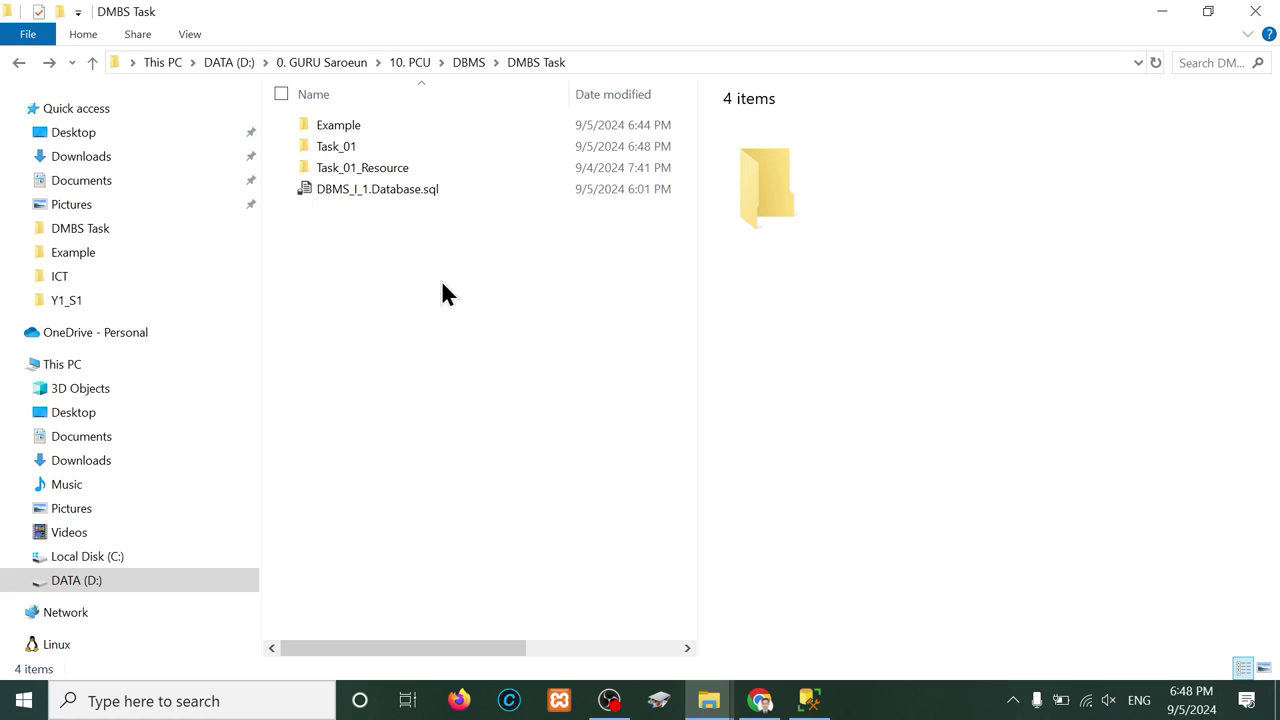
Step: Open BA_Accounting.xlsx from Y1_S1 in Task_01_Resource and enable editing
{"action": "double_click", "coordinate": [355, 170]}
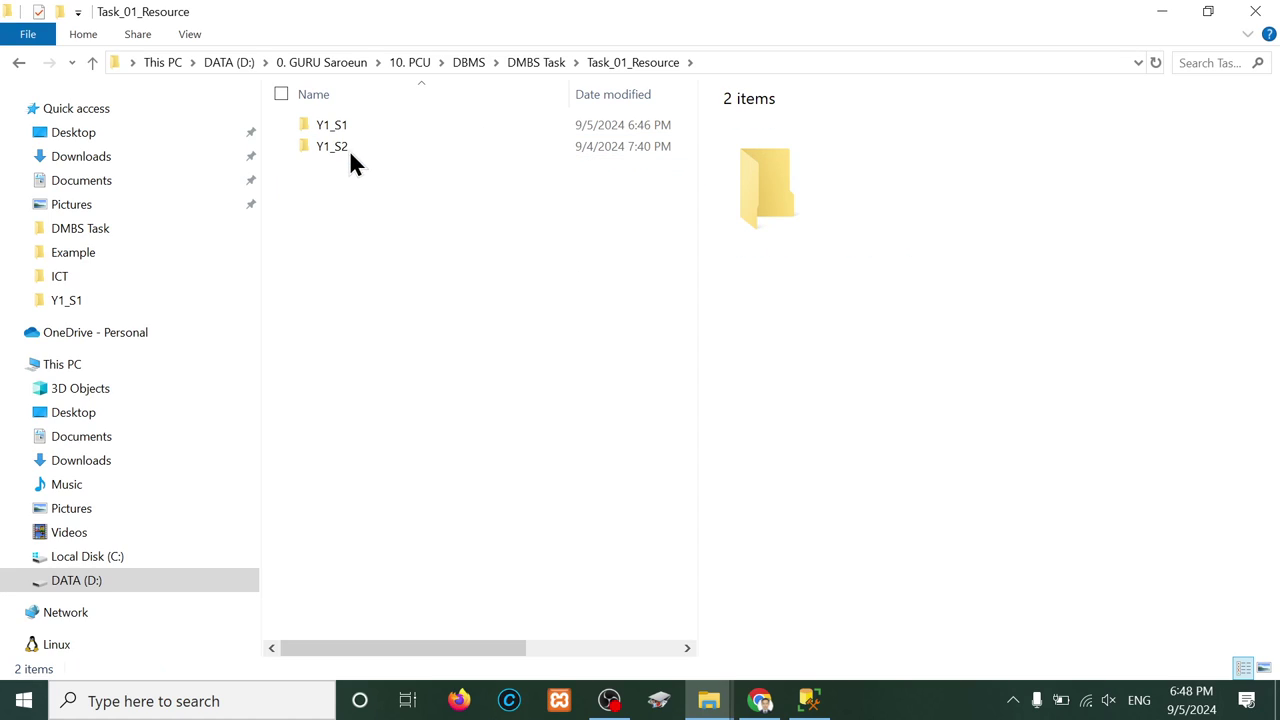
{"action": "double_click", "coordinate": [332, 124]}
{"action": "double_click", "coordinate": [340, 190]}
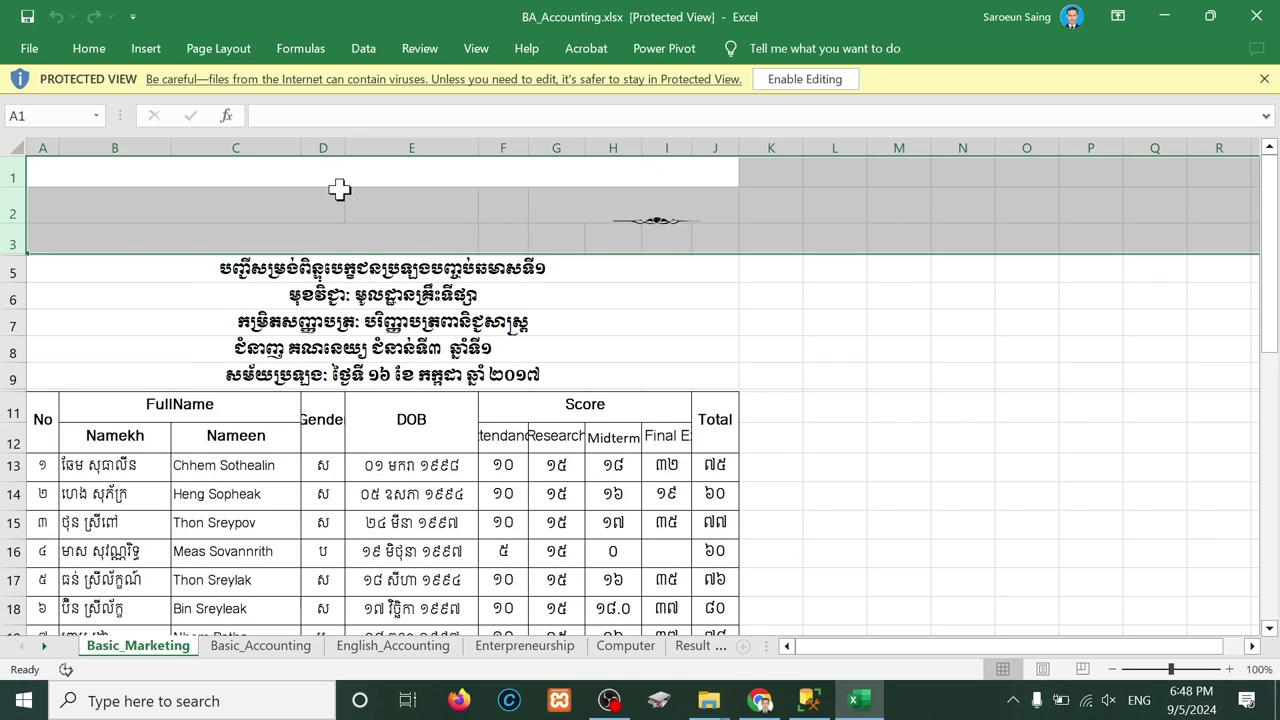
{"action": "left_click", "coordinate": [768, 76]}
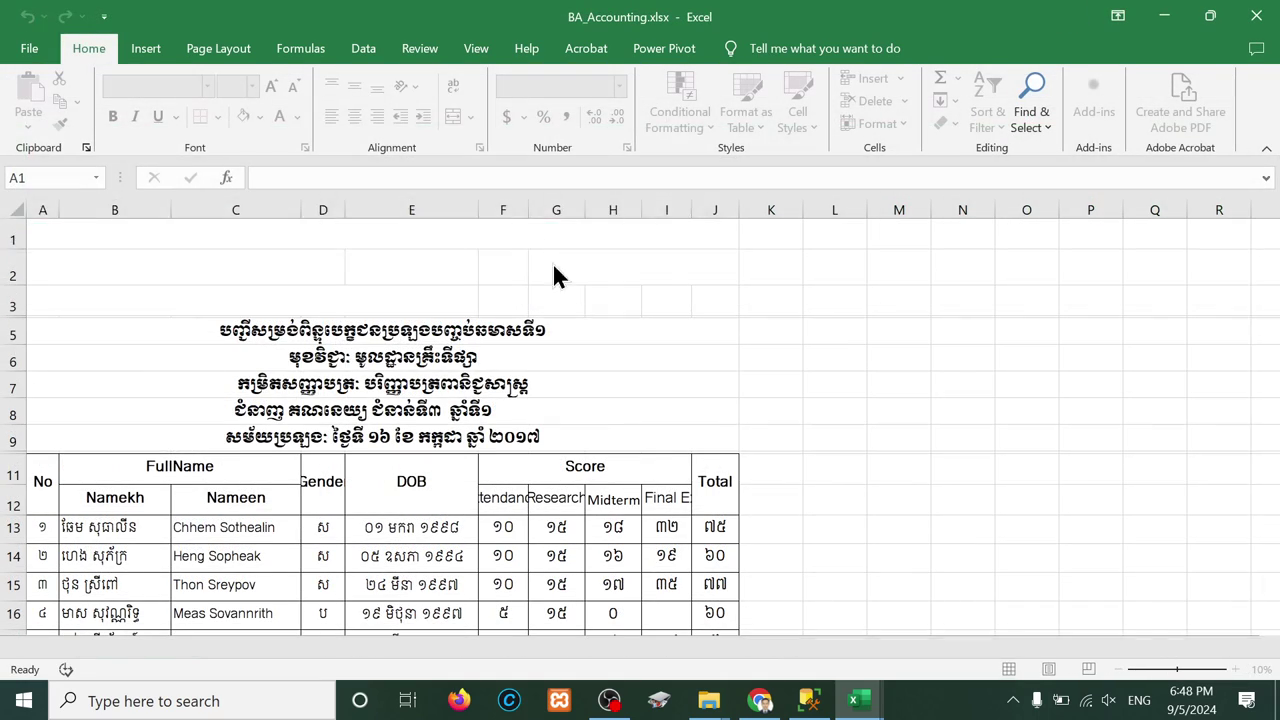
{"action": "left_click", "coordinate": [505, 210]}
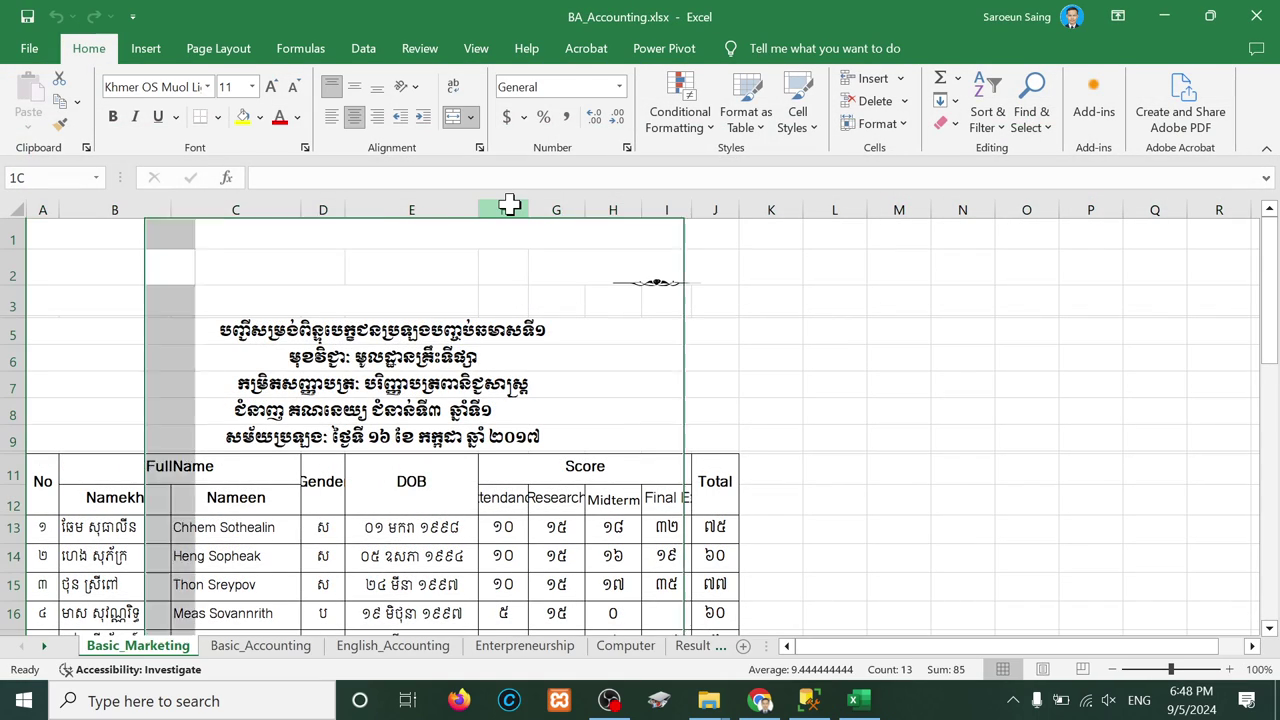
Step: Show the workbook's Result sheet, look over its score table, and select the major line in row 7
{"action": "left_click", "coordinate": [704, 652]}
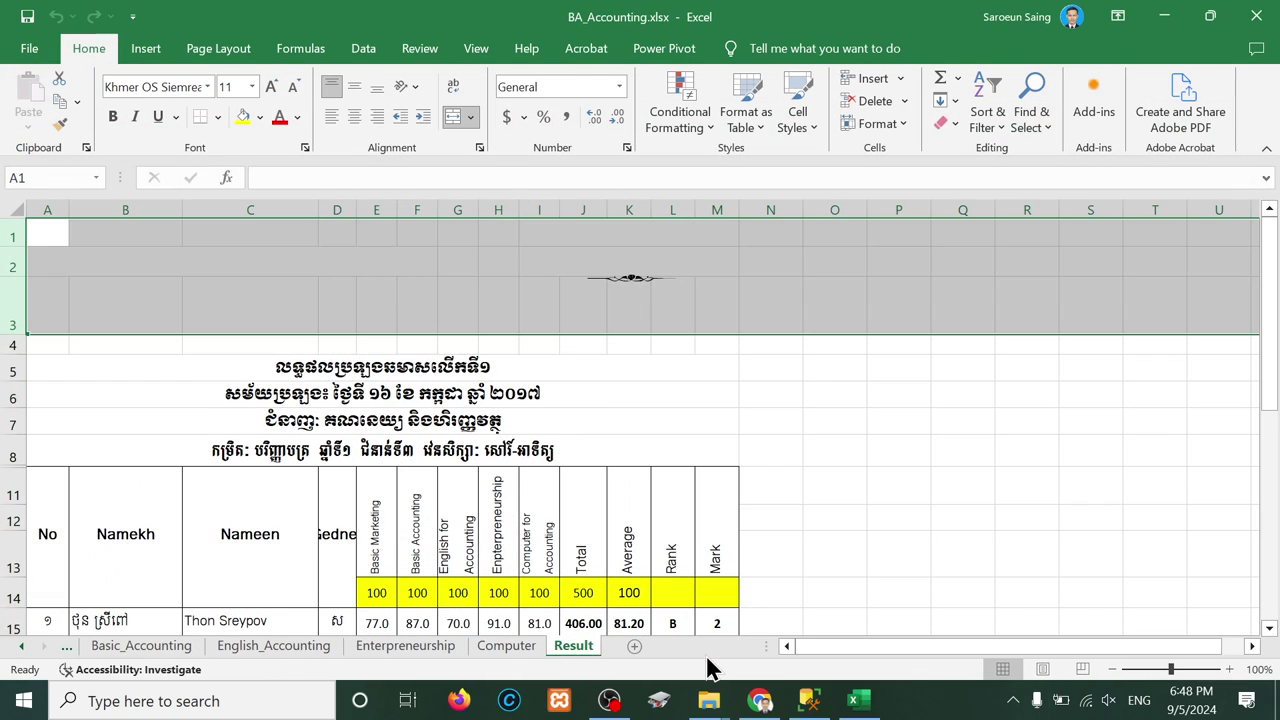
{"action": "scroll", "coordinate": [617, 428], "scroll_direction": "down", "scroll_amount": 6}
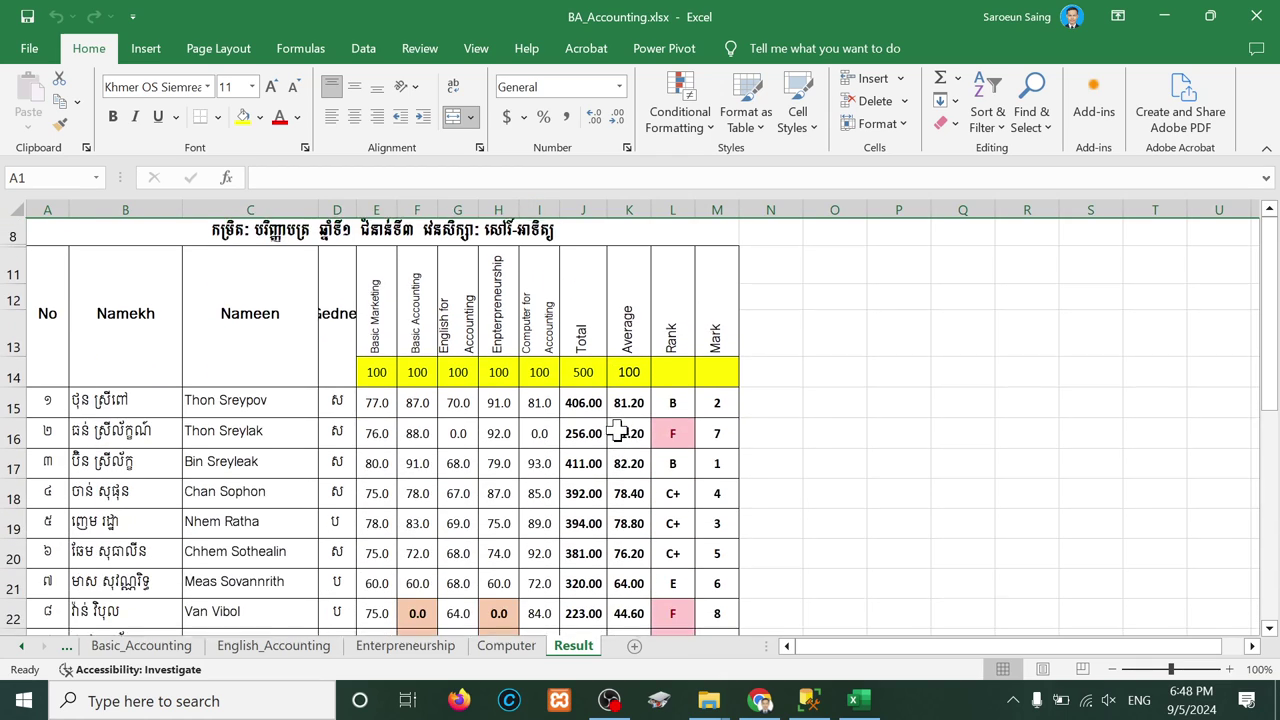
{"action": "scroll", "coordinate": [617, 428], "scroll_direction": "up", "scroll_amount": 4}
{"action": "scroll", "coordinate": [617, 428], "scroll_direction": "up", "scroll_amount": 2}
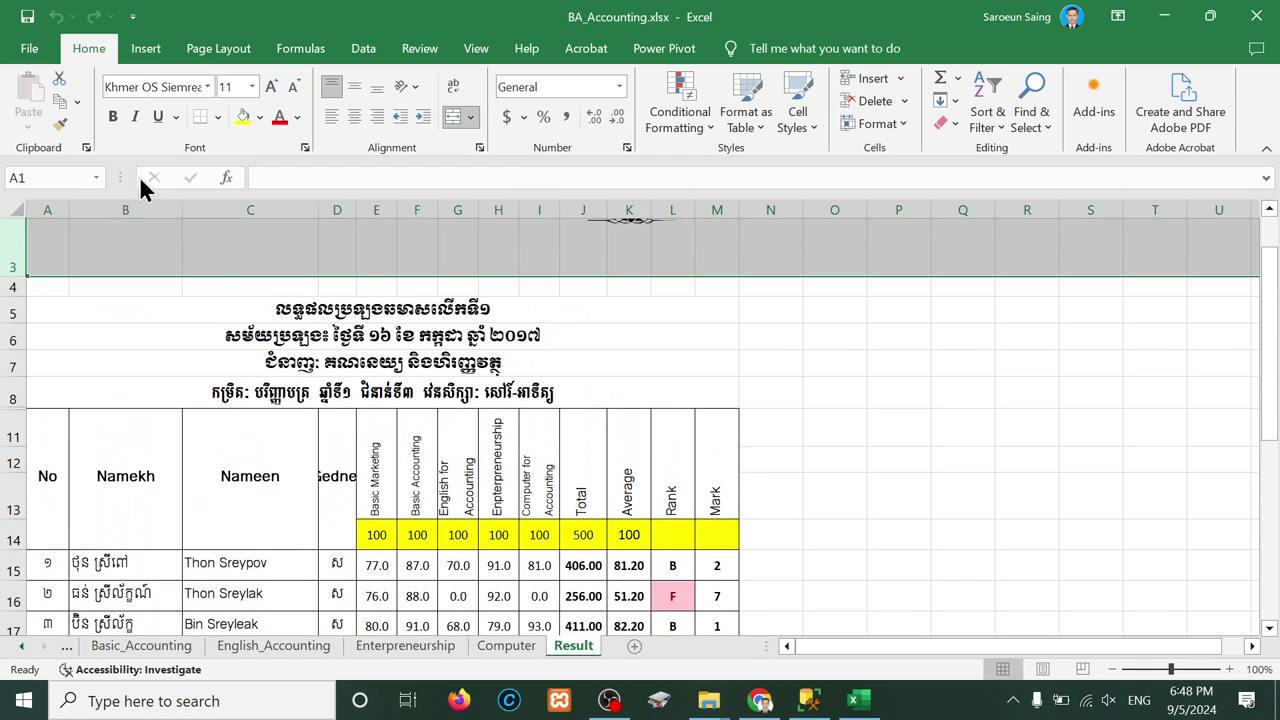
{"action": "left_click", "coordinate": [282, 352]}
Step: Save the Result sheet as a PDF named BA_Accounting.pdf in Y1_S1 of Task_01_Resource
{"action": "left_click", "coordinate": [10, 50]}
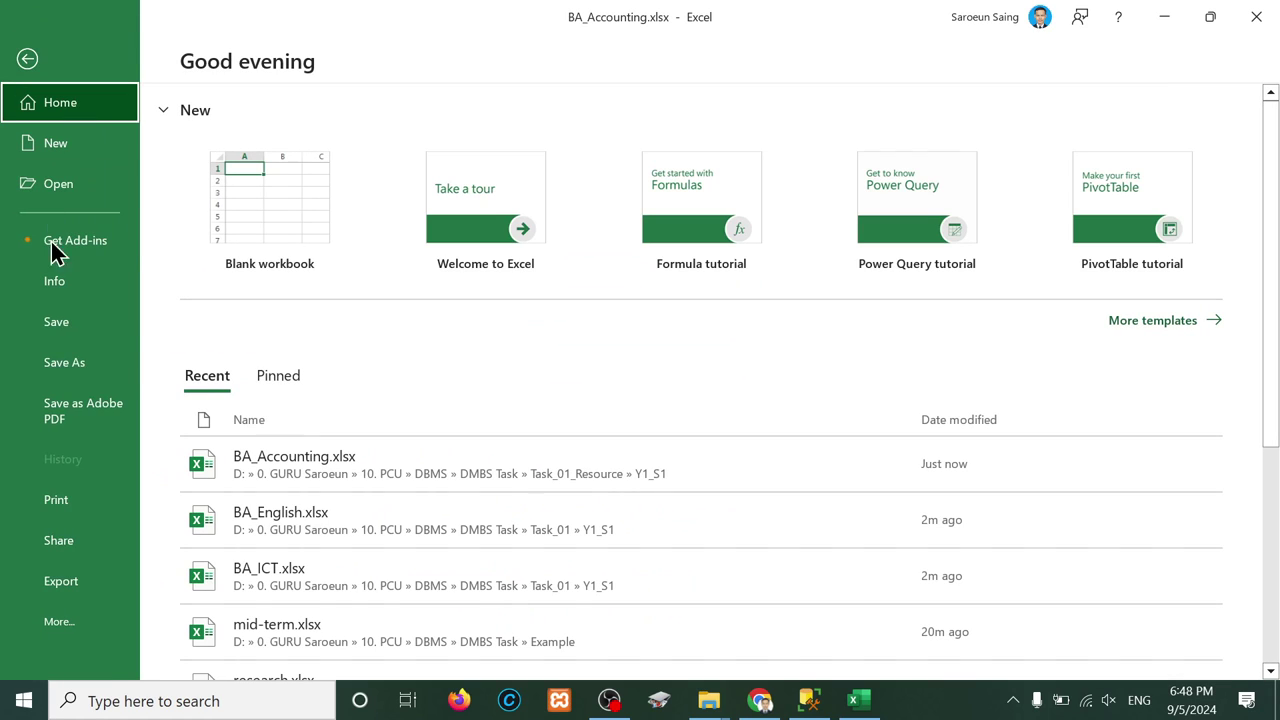
{"action": "left_click", "coordinate": [65, 366]}
{"action": "left_click", "coordinate": [621, 230]}
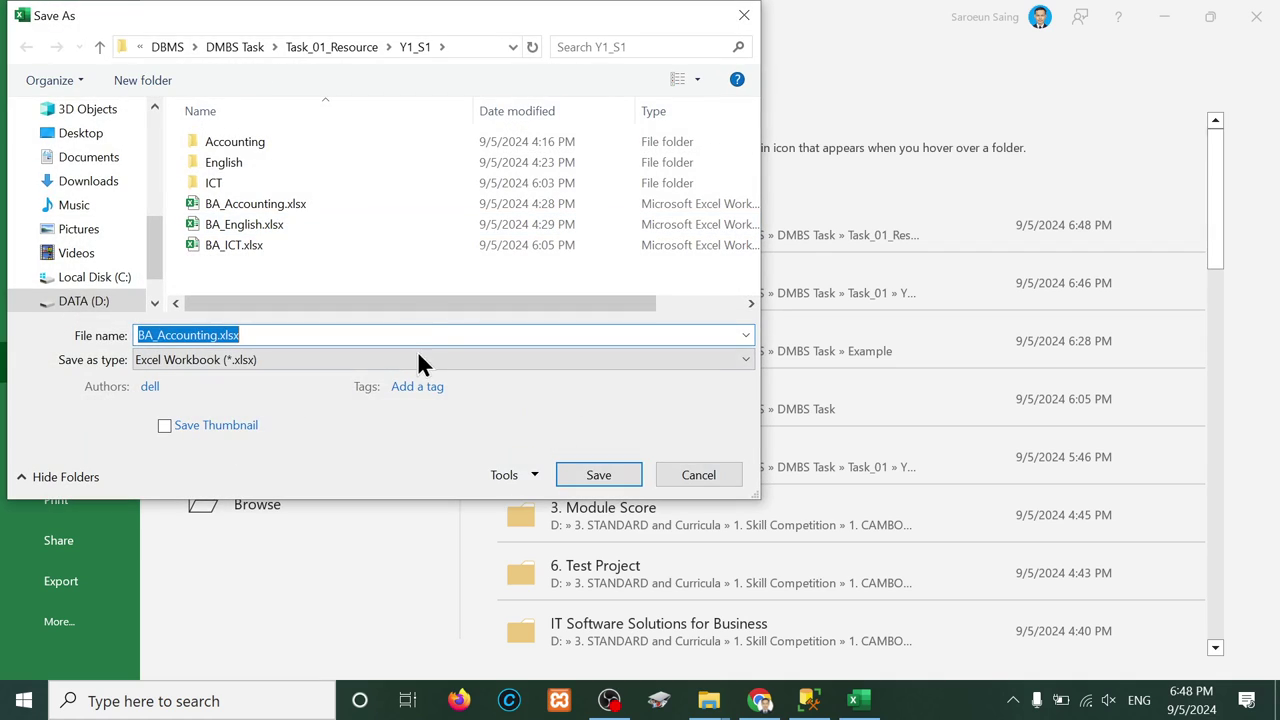
{"action": "left_click", "coordinate": [406, 358]}
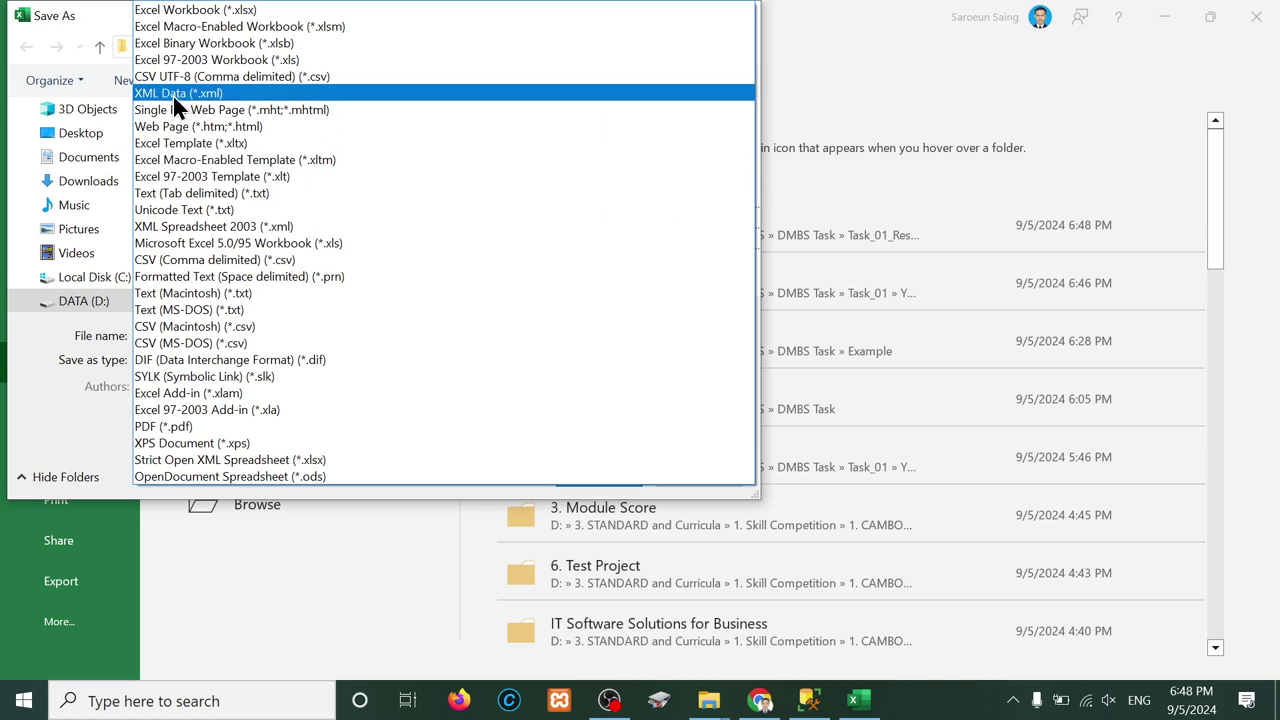
{"action": "left_click", "coordinate": [186, 426]}
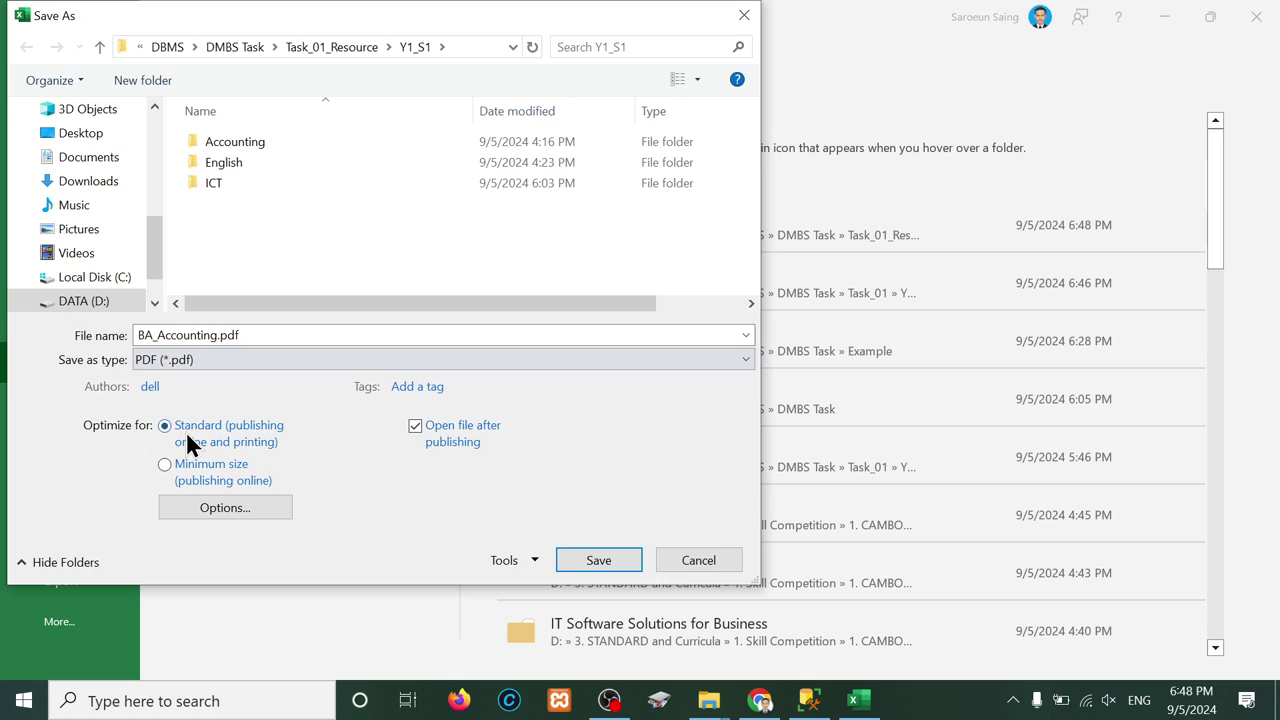
{"action": "left_click", "coordinate": [596, 562]}
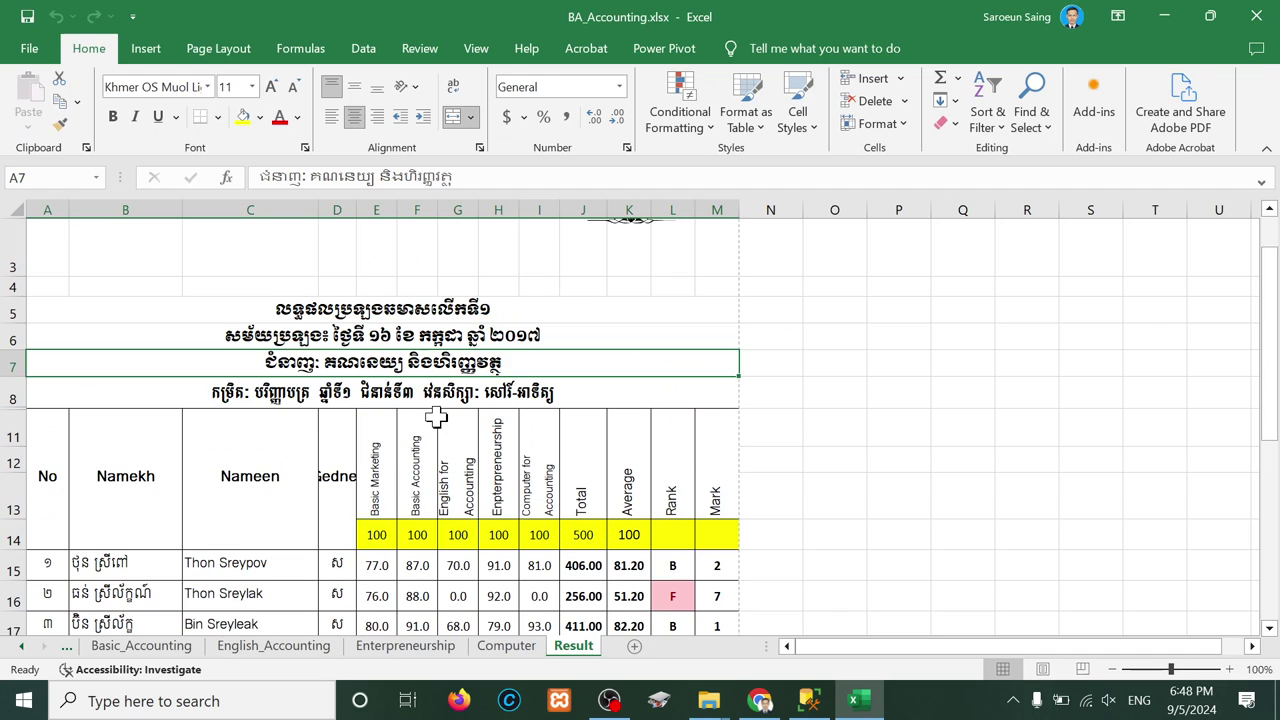